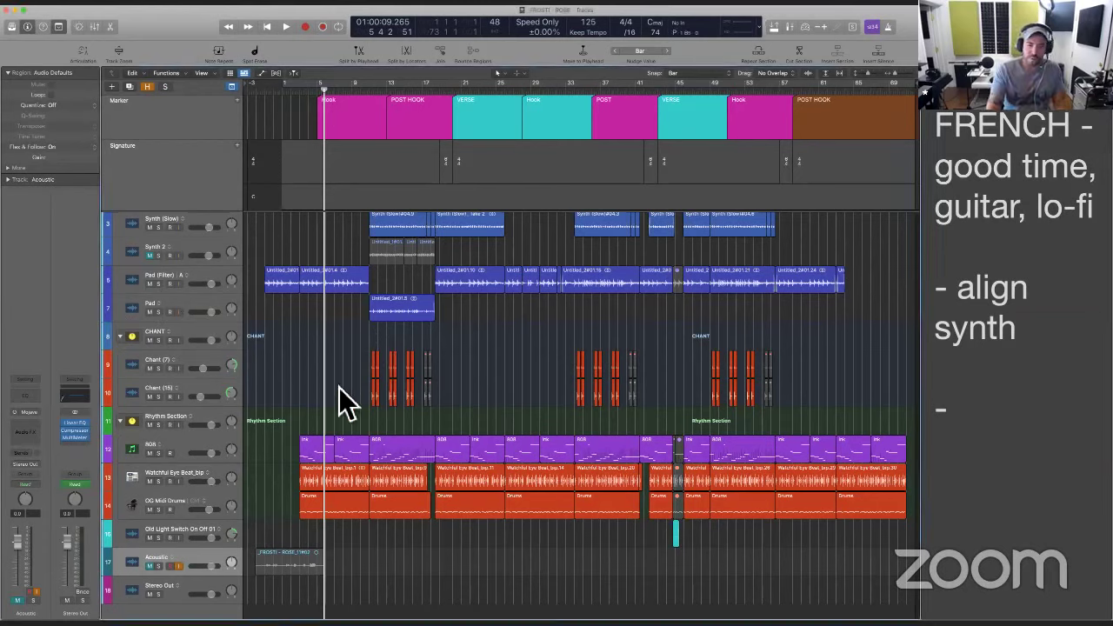
# Check the audio device settings in the preferences, then close them
pyautogui.press('super+comma')
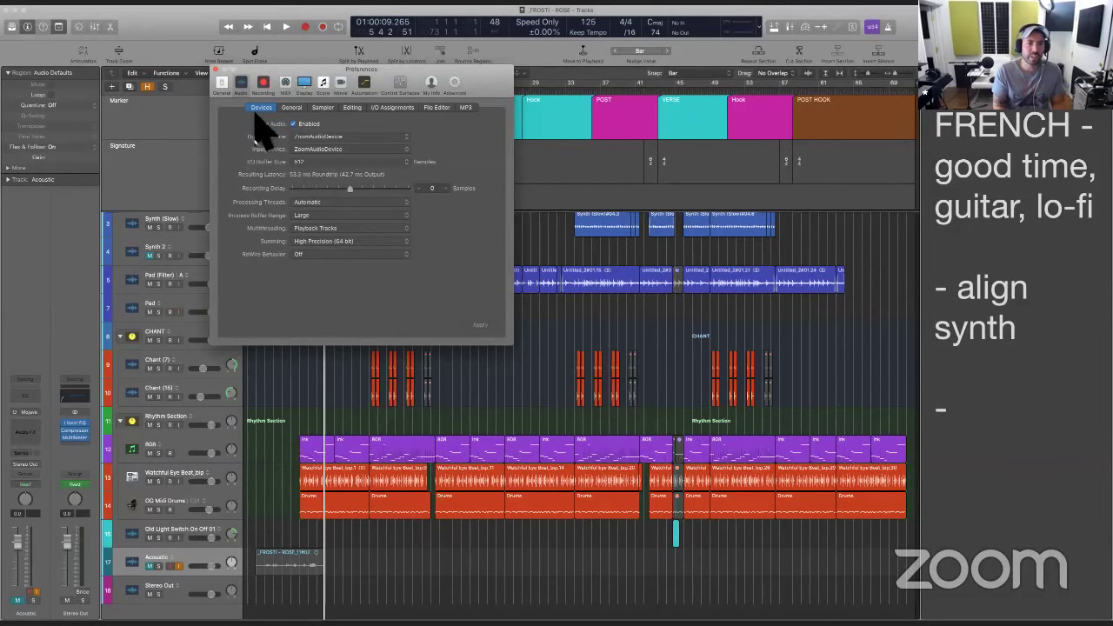
pyautogui.click(216, 69)
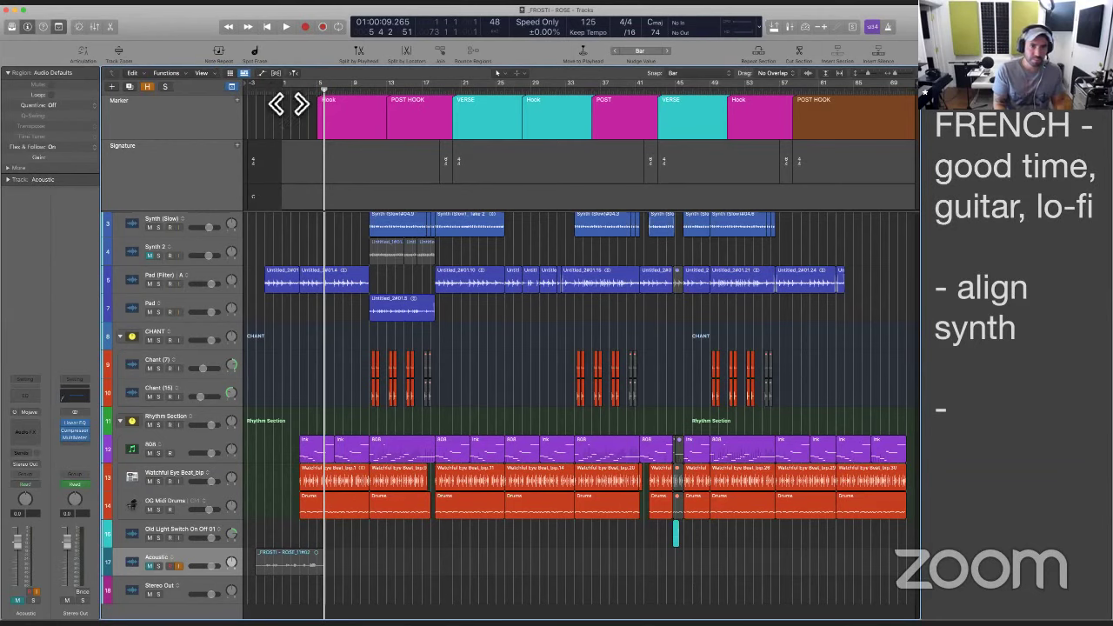
# Play the song from the beginning into the final POST HOOK section, inspecting the muted regions around bar 45 during playback
pyautogui.press('Return')
pyautogui.press('space')
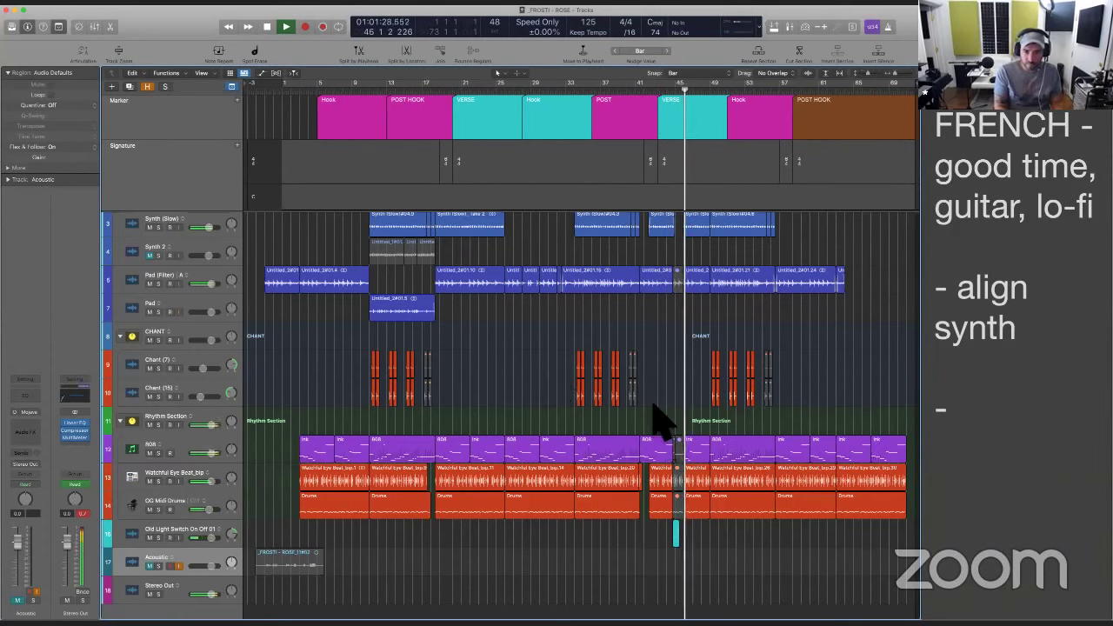
pyautogui.press('super+Right')
pyautogui.press('super+Right')
pyautogui.press('super+Right')
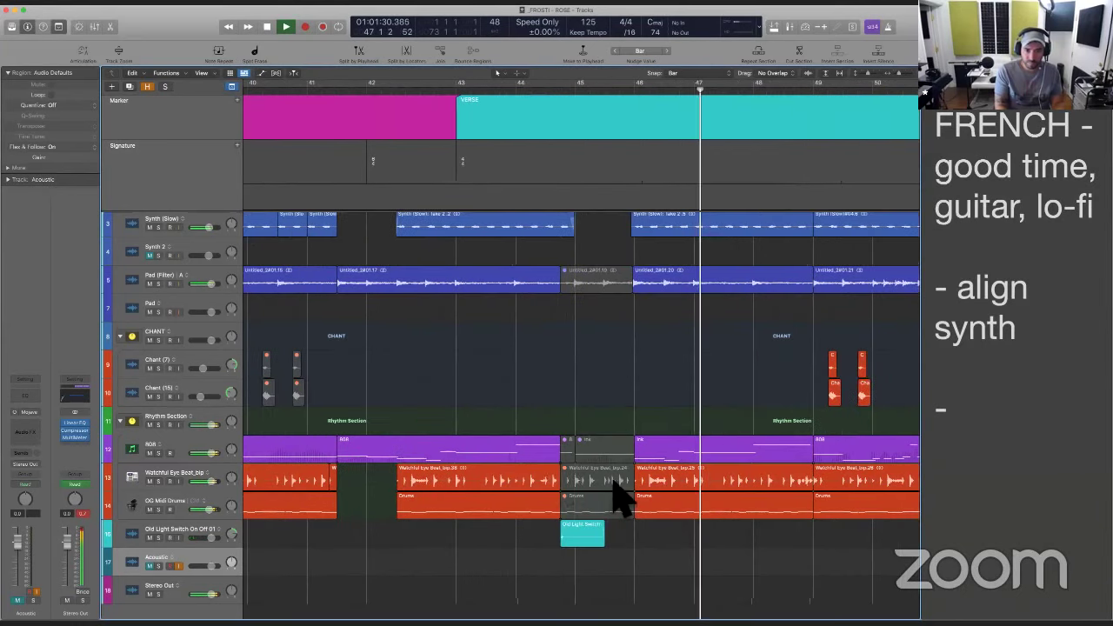
pyautogui.click(566, 478)
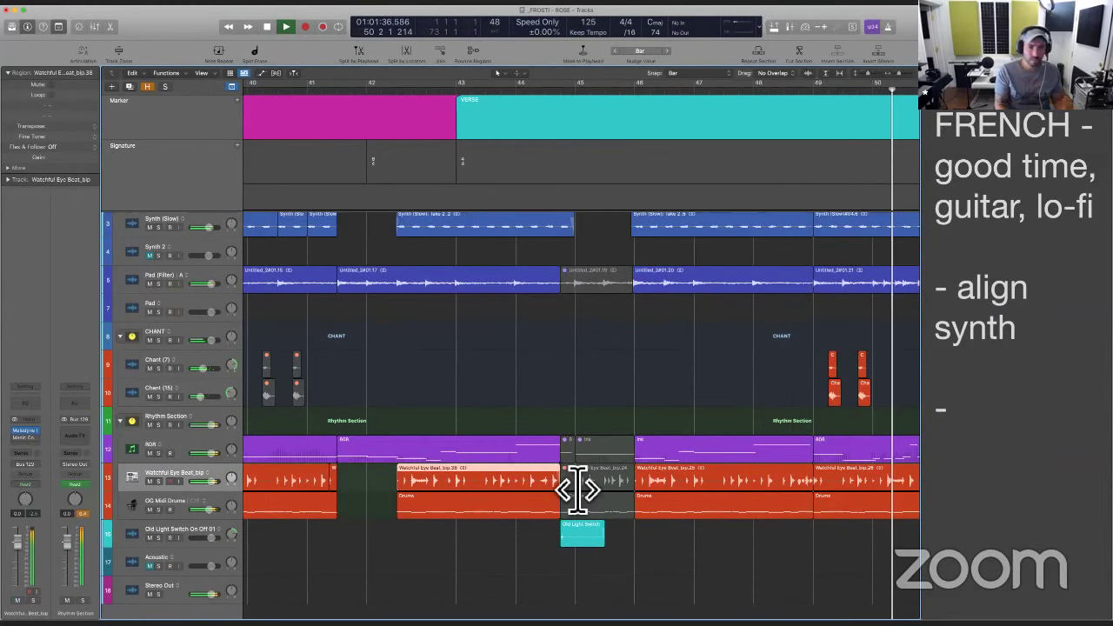
pyautogui.click(589, 378)
pyautogui.scroll(-5, 591, 383)
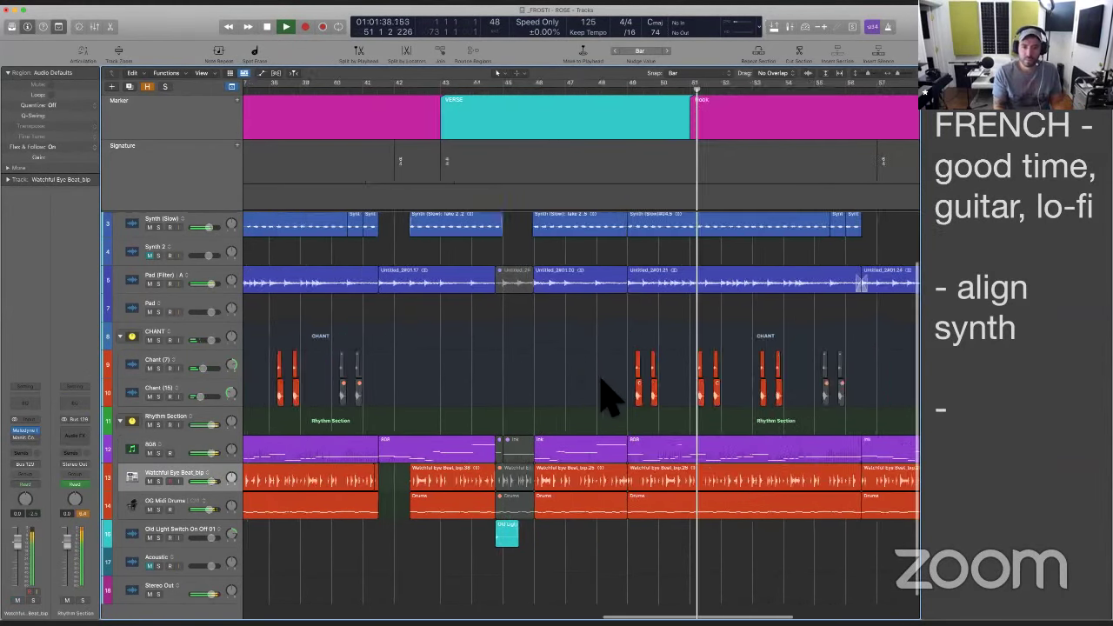
pyautogui.scroll(1, 613, 400)
pyautogui.hscroll(10, 613, 401)
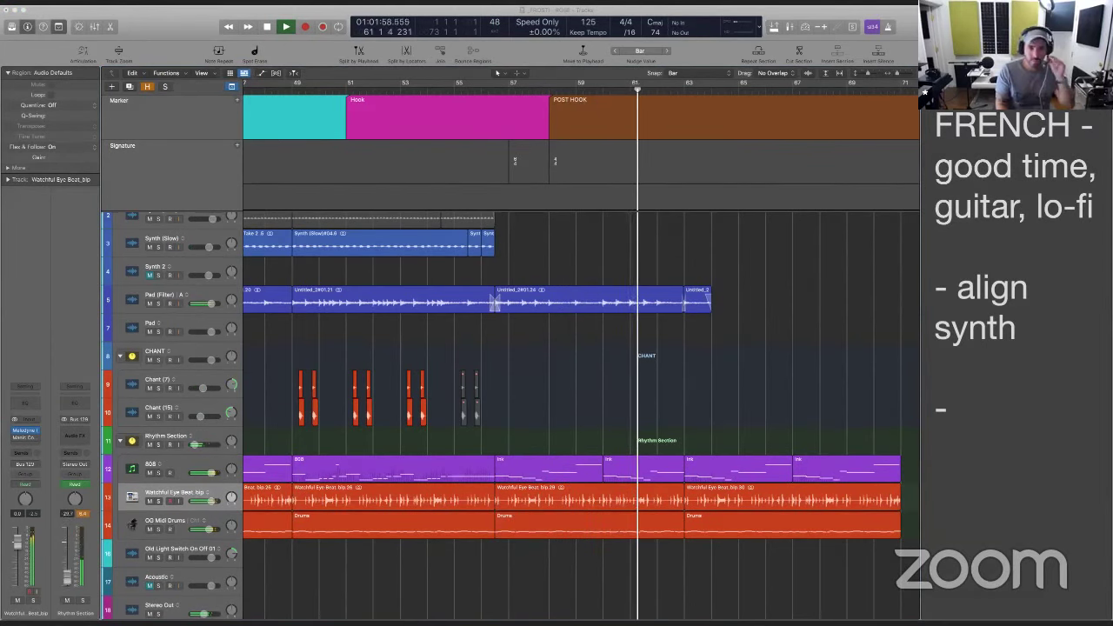
pyautogui.press('space')
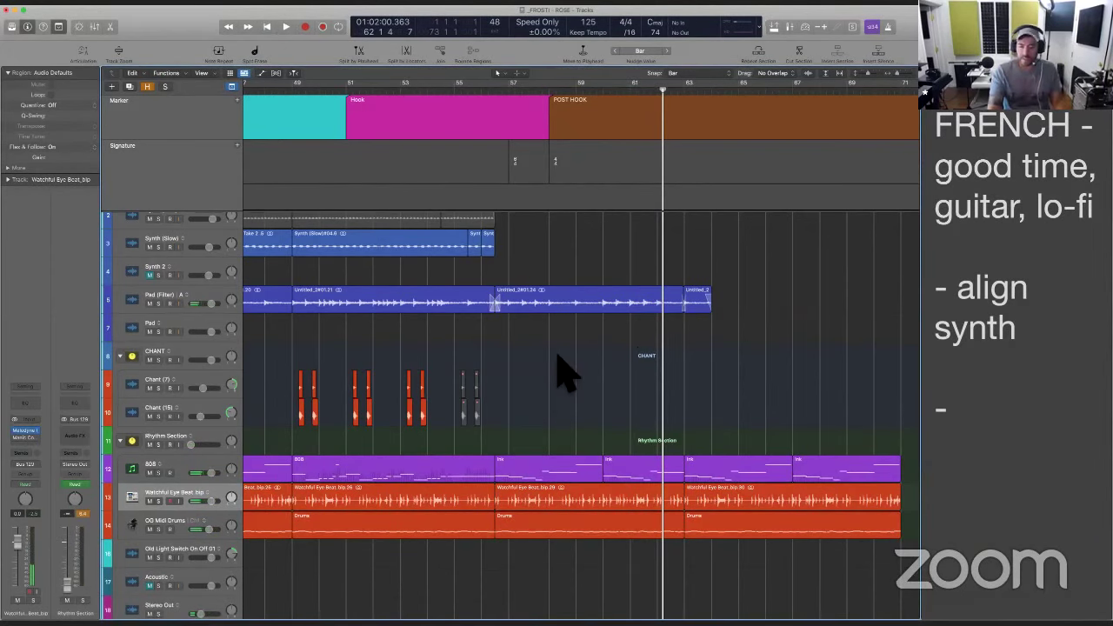
# Solo the Watchful Eye Beat_bip track and place the playhead at the start of its first region at bar 3
pyautogui.press('z')
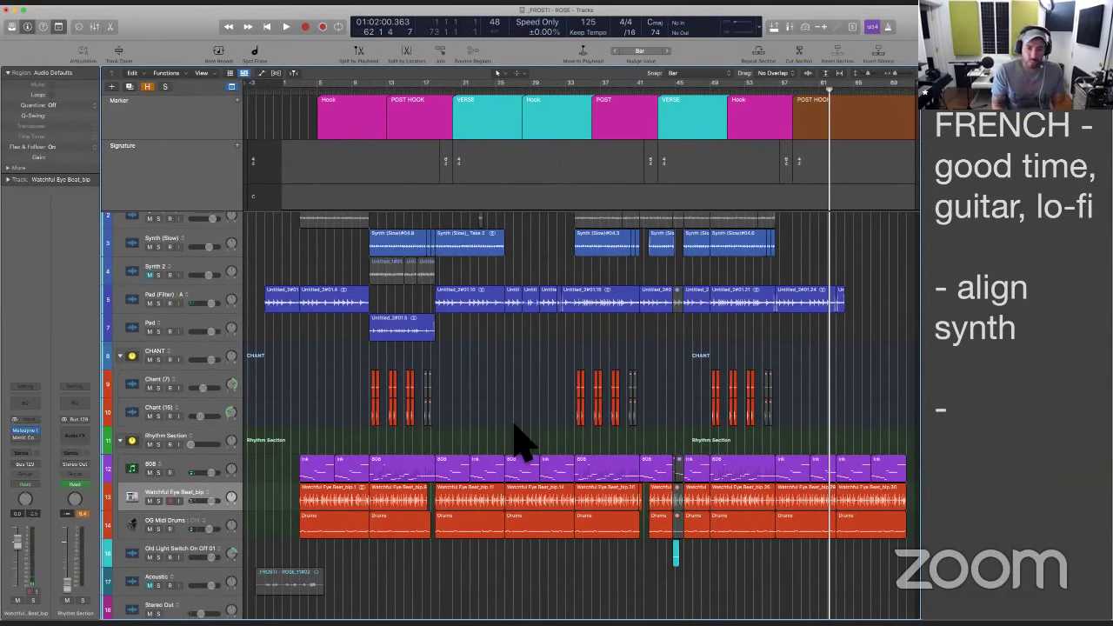
pyautogui.scroll(-2, 521, 442)
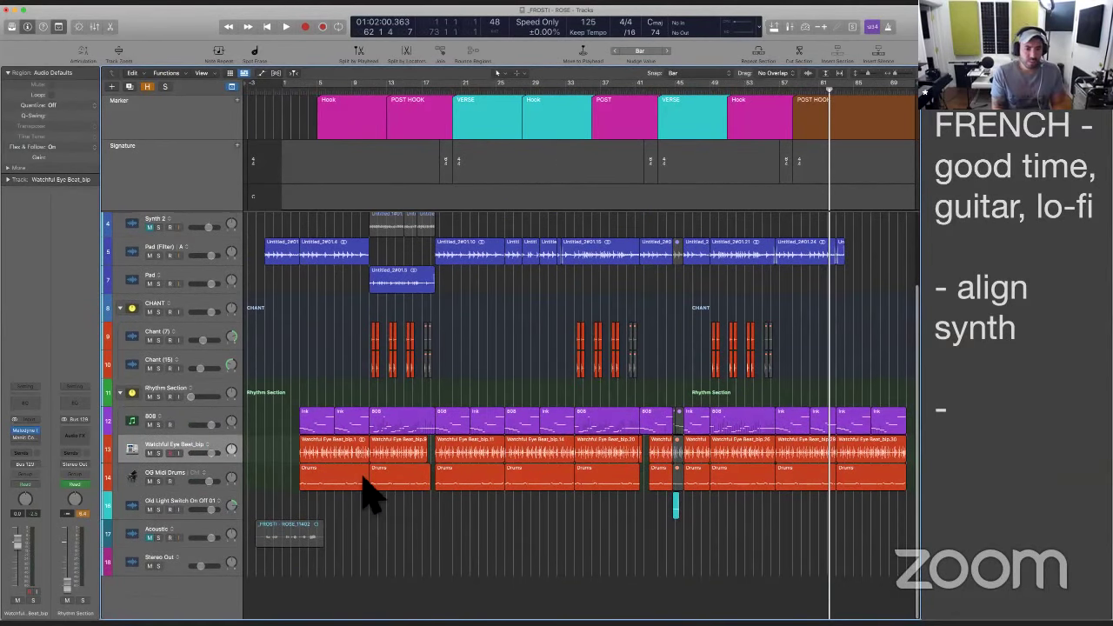
pyautogui.click(365, 479)
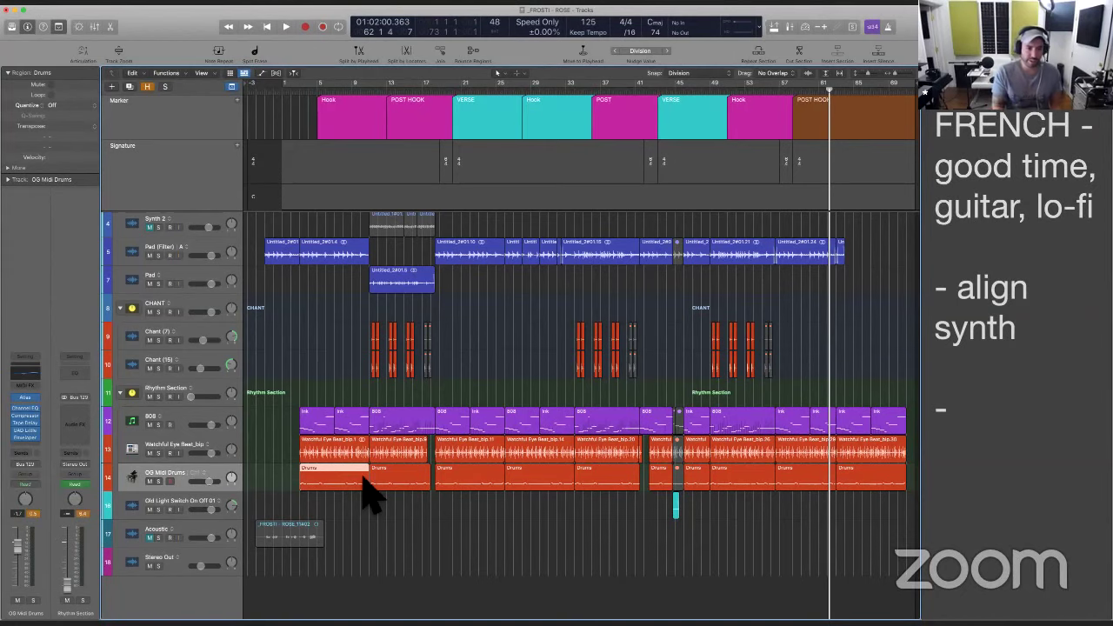
pyautogui.click(341, 453)
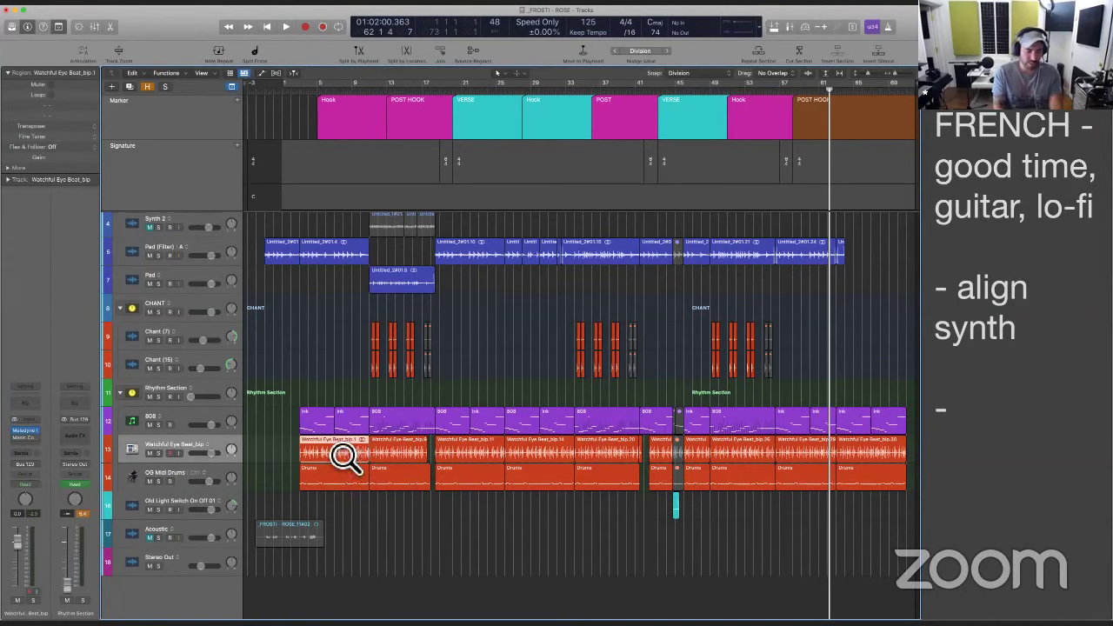
pyautogui.moveTo(296, 447); pyautogui.dragTo(417, 507)
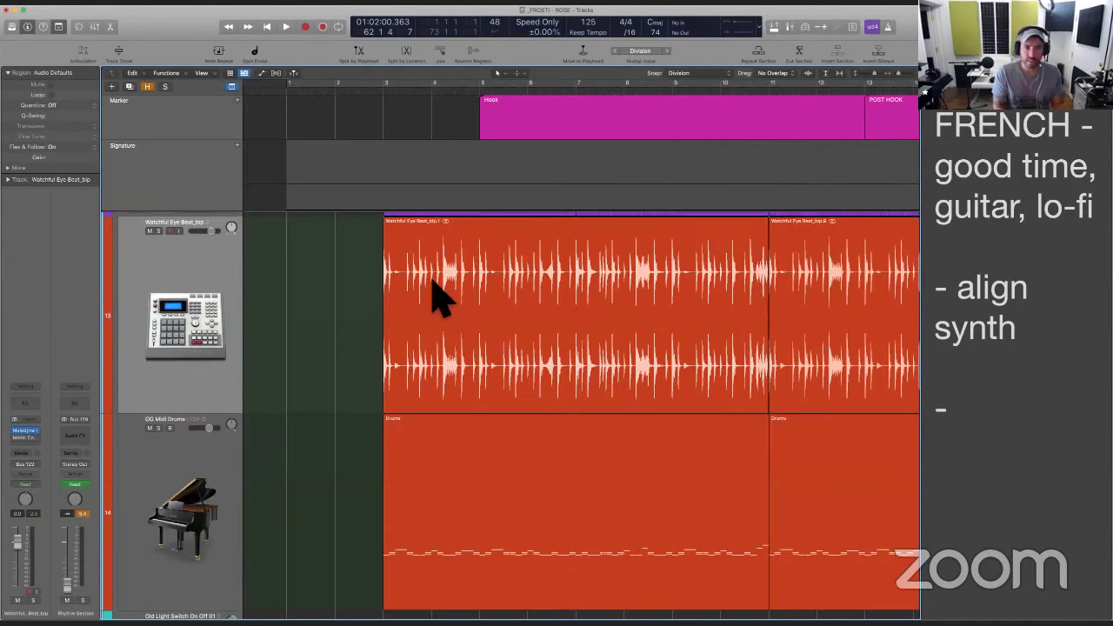
pyautogui.scroll(1, 431, 278)
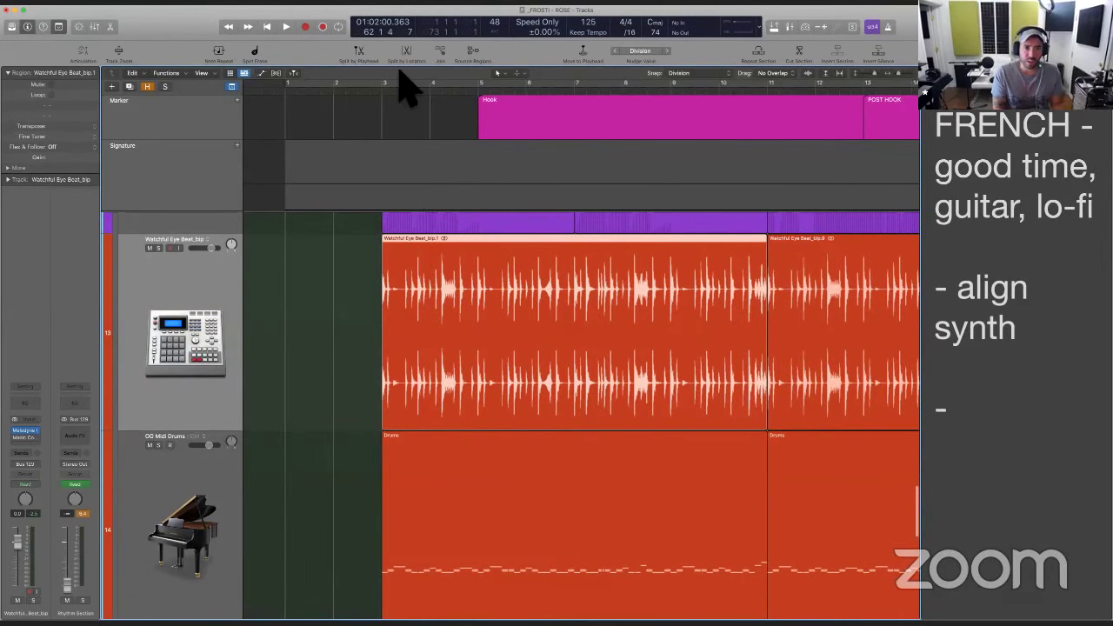
pyautogui.click(383, 87)
pyautogui.click(160, 247)
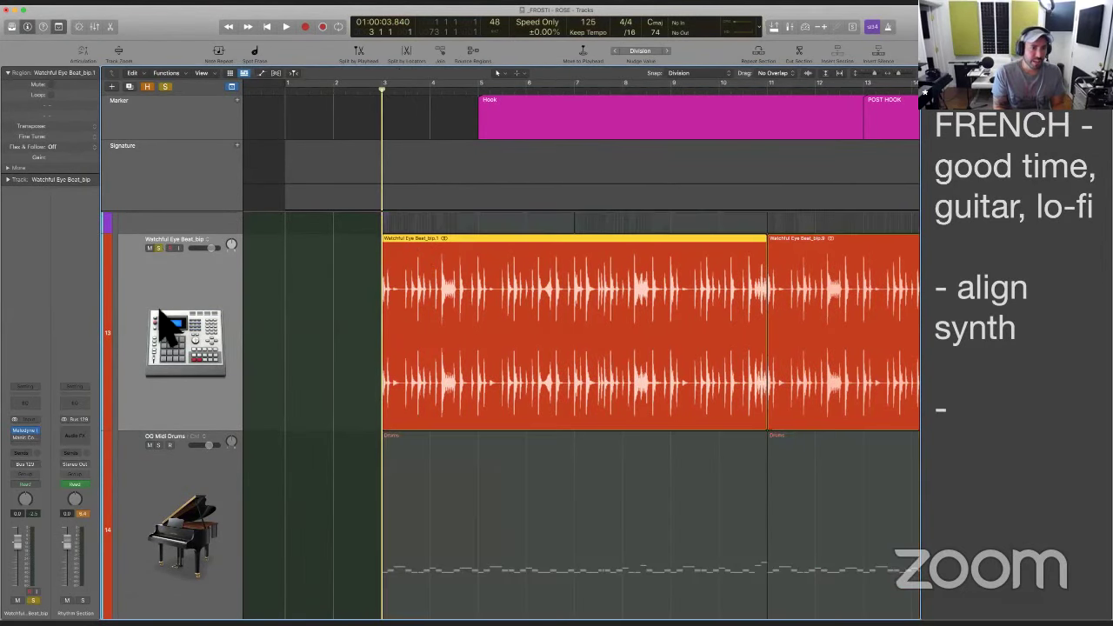
# Solo the OG Midi Drums track as well and play both drum tracks together from bar 3
pyautogui.click(158, 445)
pyautogui.scroll(-5, 174, 453)
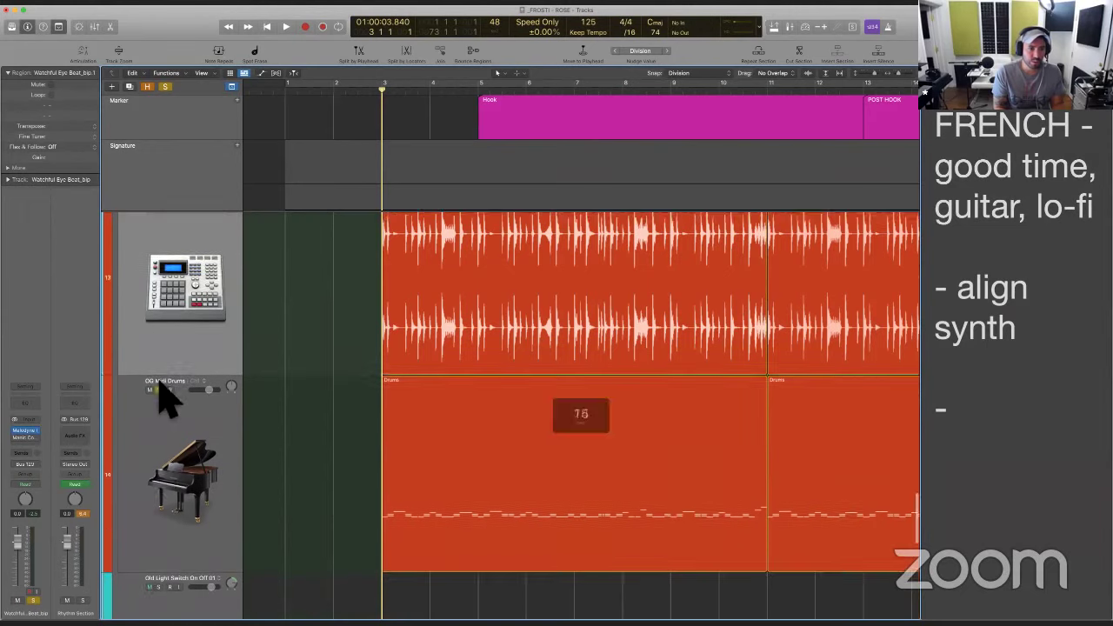
pyautogui.click(169, 398)
pyautogui.scroll(1, 348, 457)
pyautogui.moveTo(339, 439); pyautogui.dragTo(827, 285)
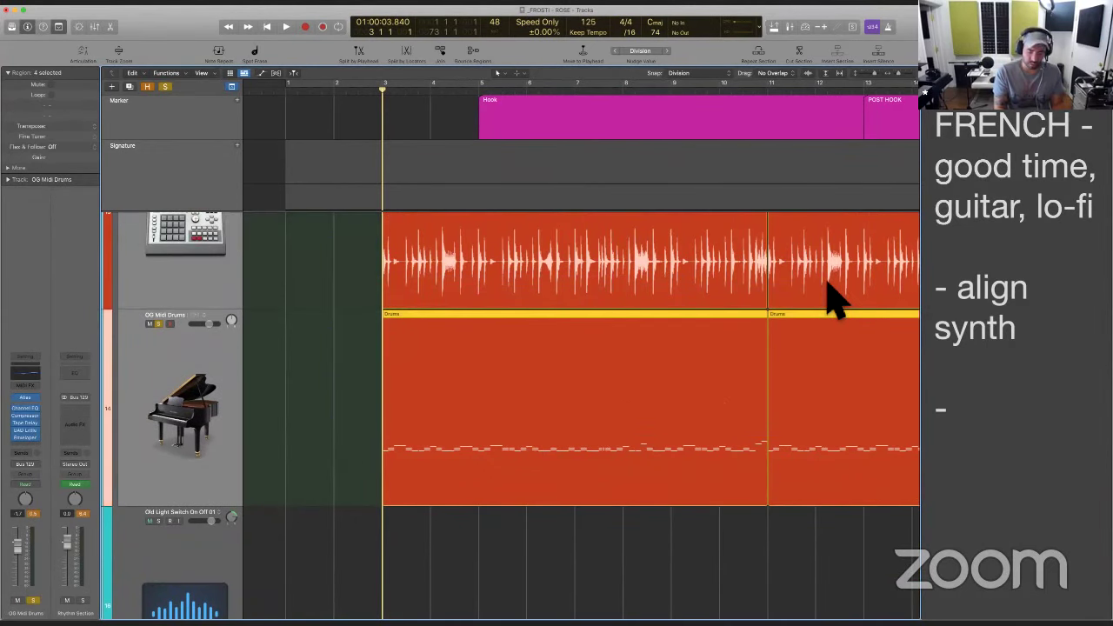
pyautogui.press('space')
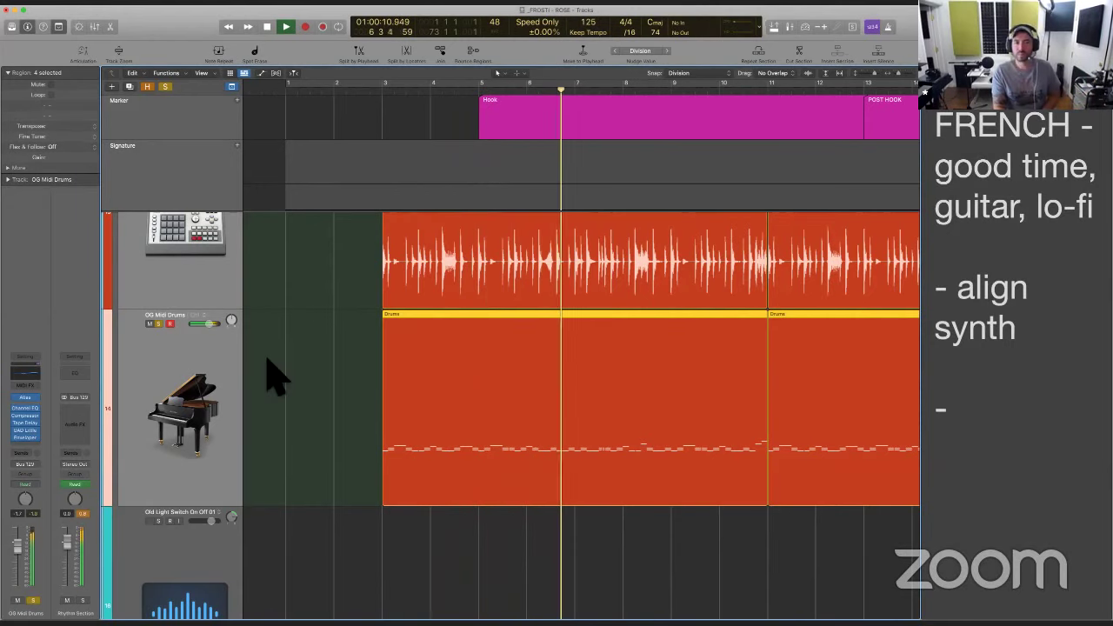
pyautogui.press('space')
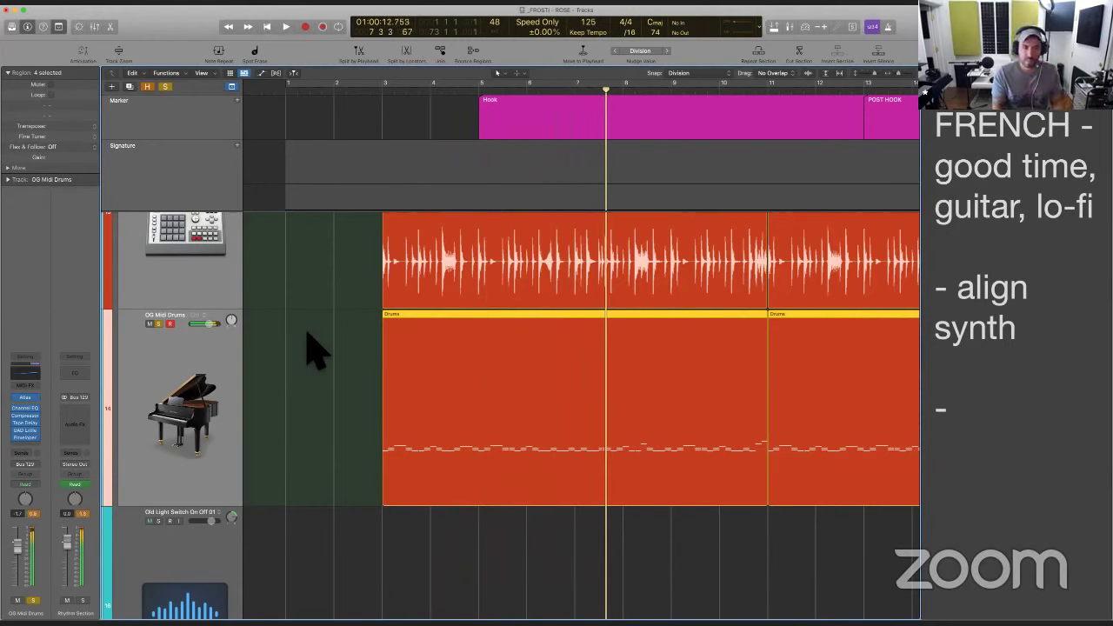
# Add the 808 track to the soloed drums and play the rhythm parts from bar 3
pyautogui.scroll(-5, 365, 335)
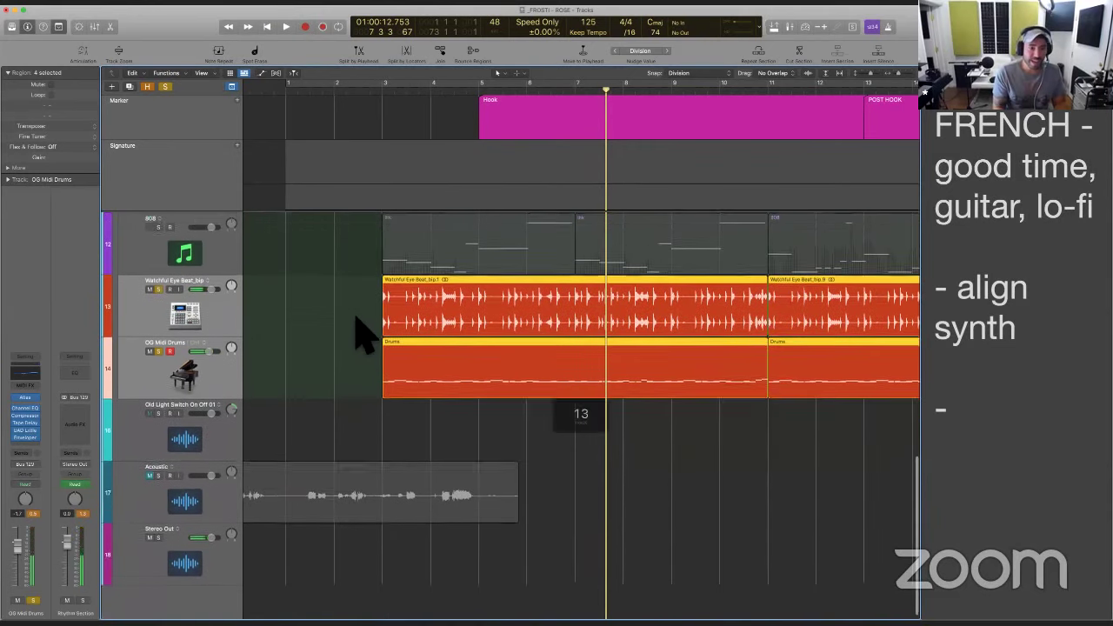
pyautogui.scroll(3, 217, 382)
pyautogui.click(159, 368)
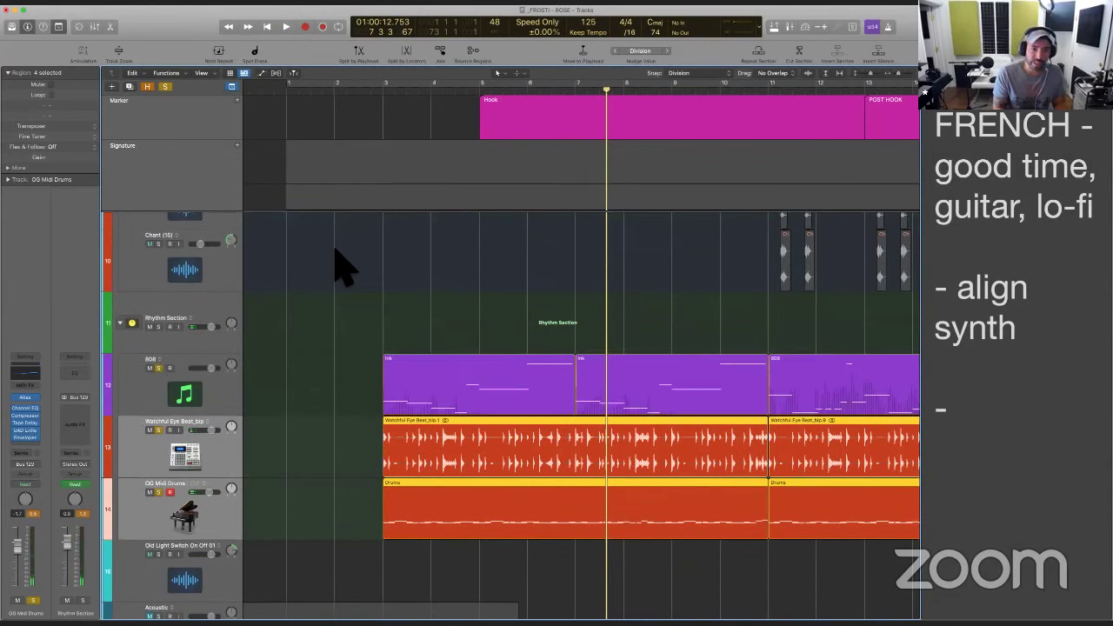
pyautogui.click(290, 308)
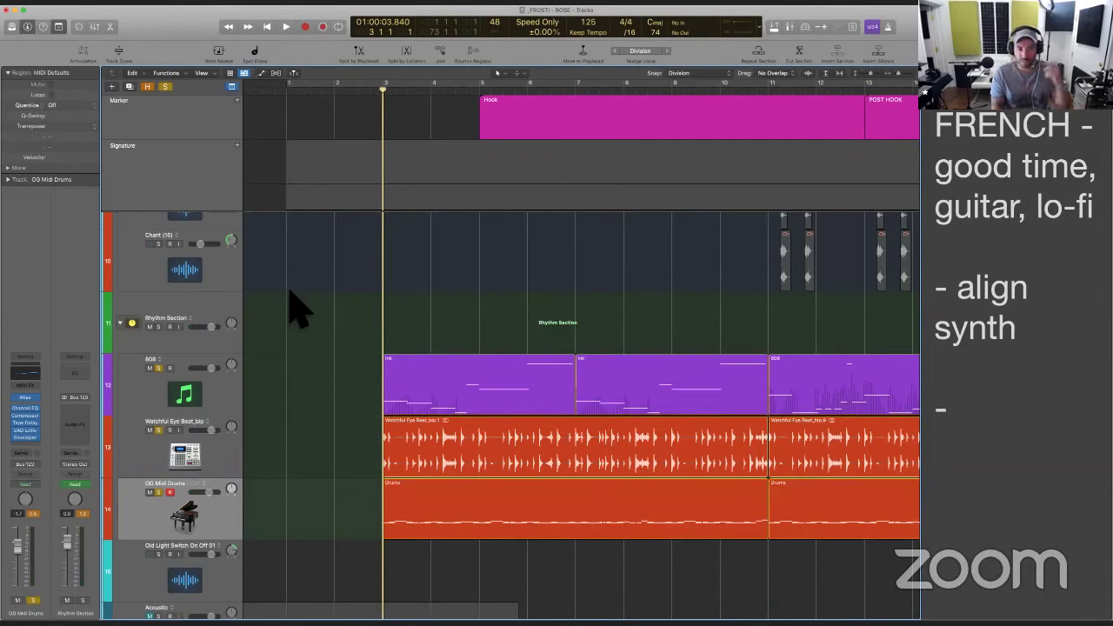
pyautogui.press('space')
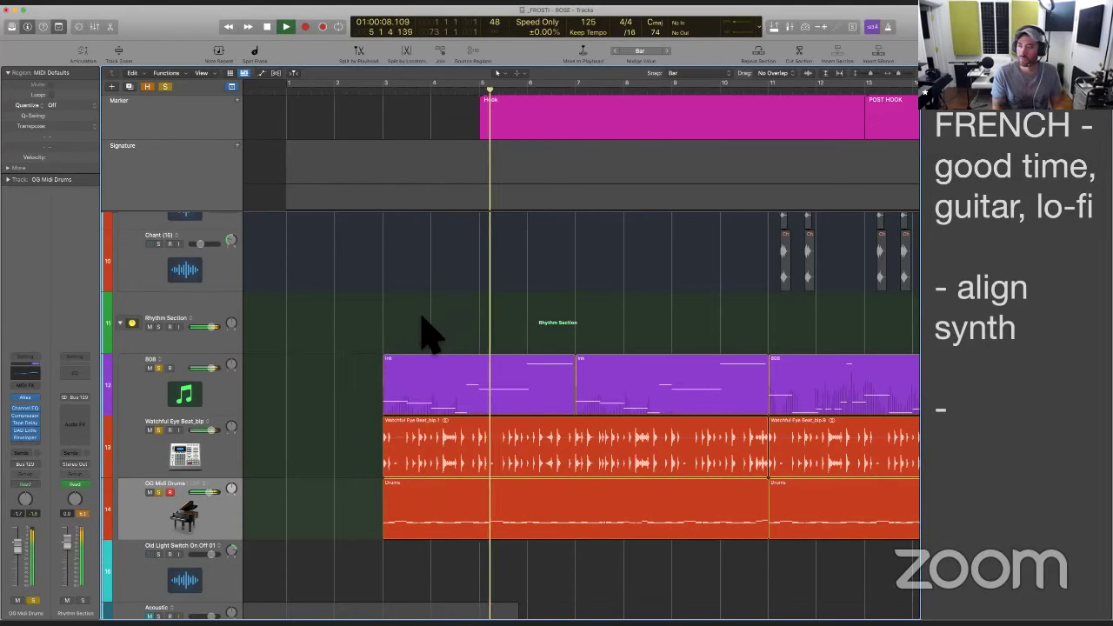
# Raise the output level slightly in the 808 track's Bass XL plug-in and close the plug-in window
pyautogui.click(196, 390)
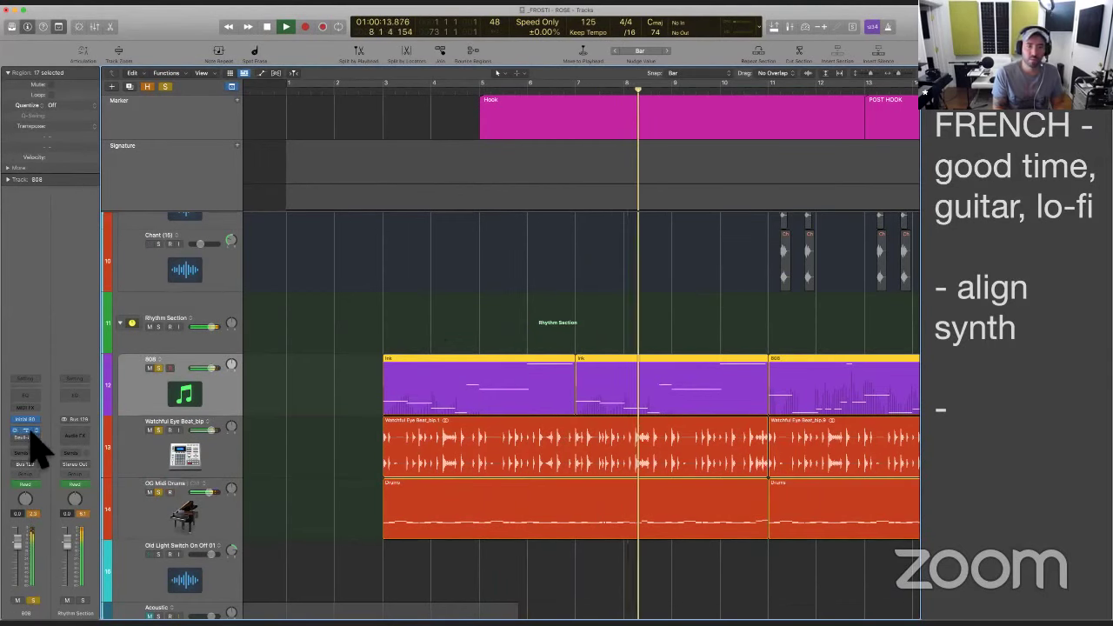
pyautogui.click(31, 433)
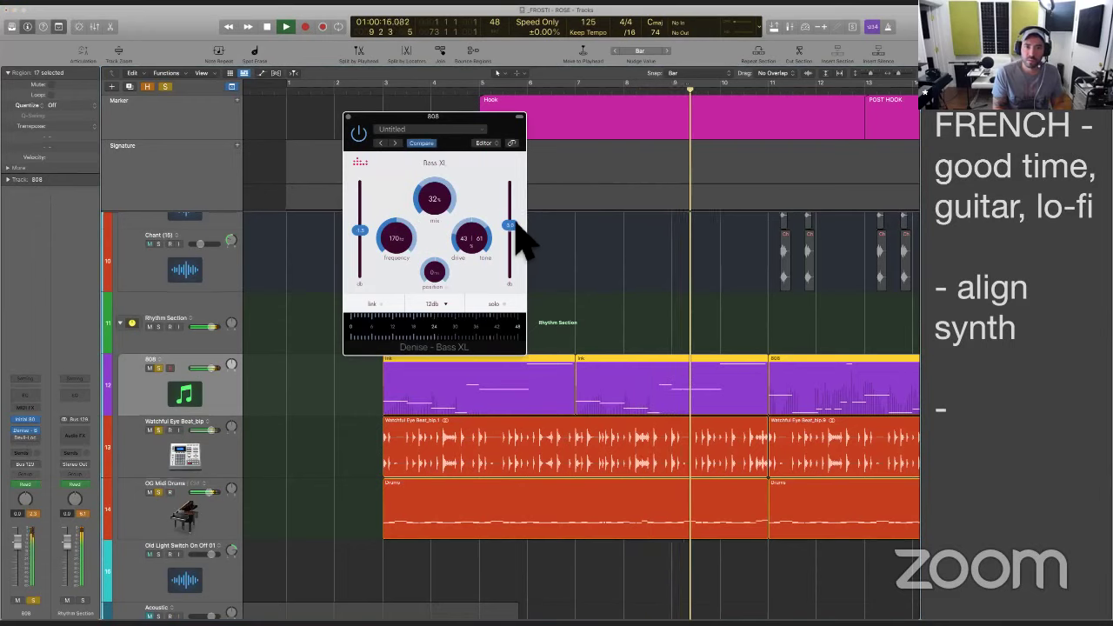
pyautogui.moveTo(516, 226); pyautogui.dragTo(515, 220)
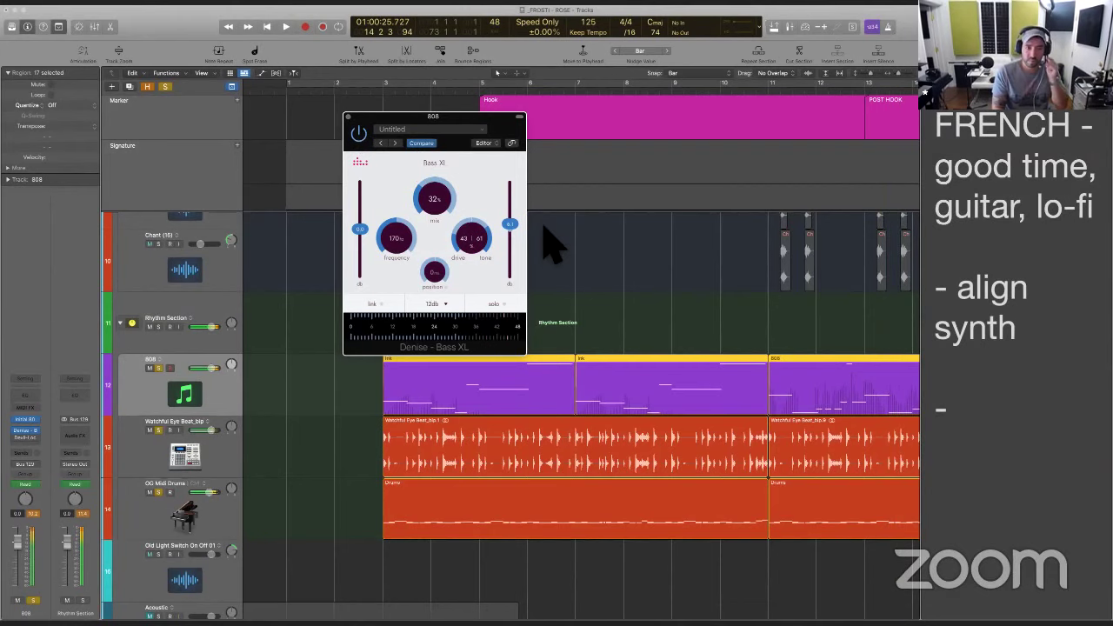
pyautogui.click(348, 116)
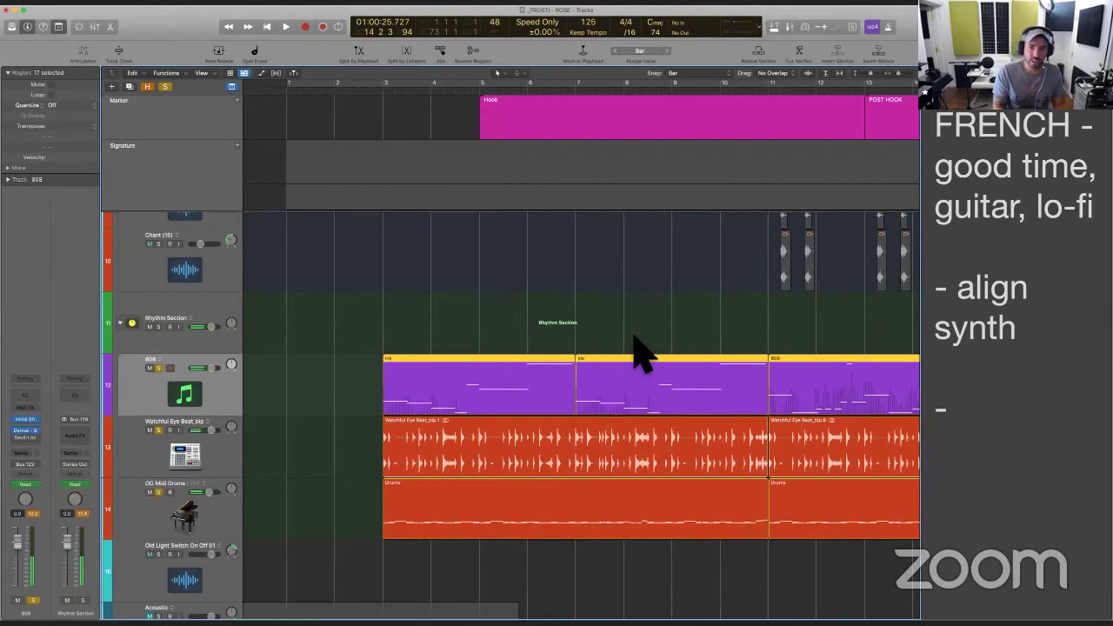
# Solo the CHANT stack with its Chant (7) and Chant (15) tracks and play them with the rhythm parts from bar 11
pyautogui.scroll(5, 514, 397)
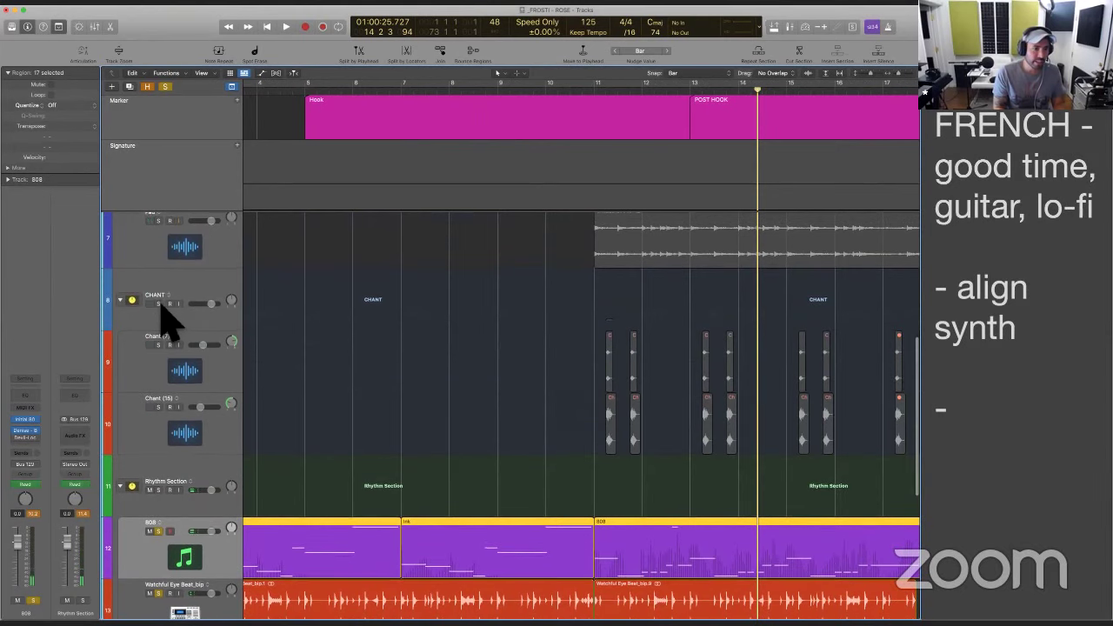
pyautogui.click(158, 303)
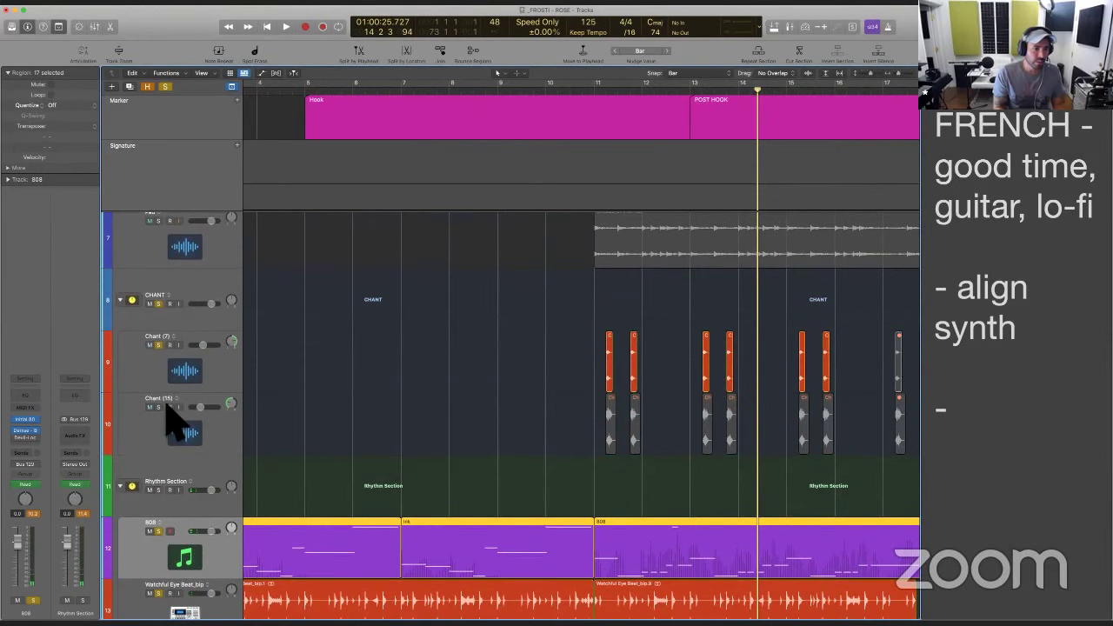
pyautogui.click(600, 105)
pyautogui.press('space')
pyautogui.press('super+Right')
pyautogui.press('super+Right')
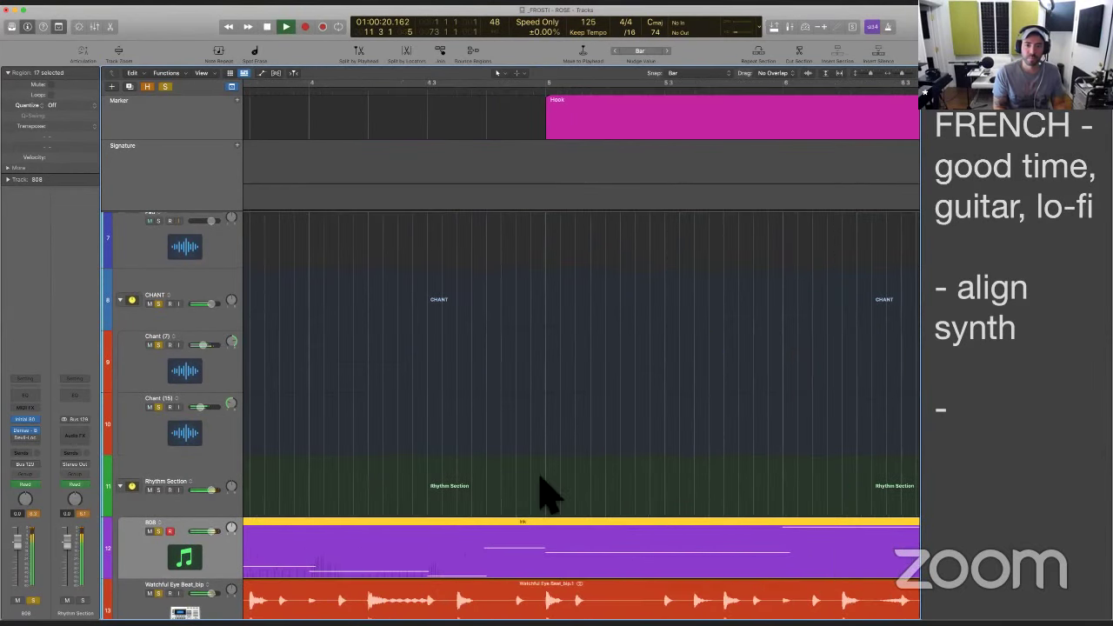
pyautogui.press('super+Left')
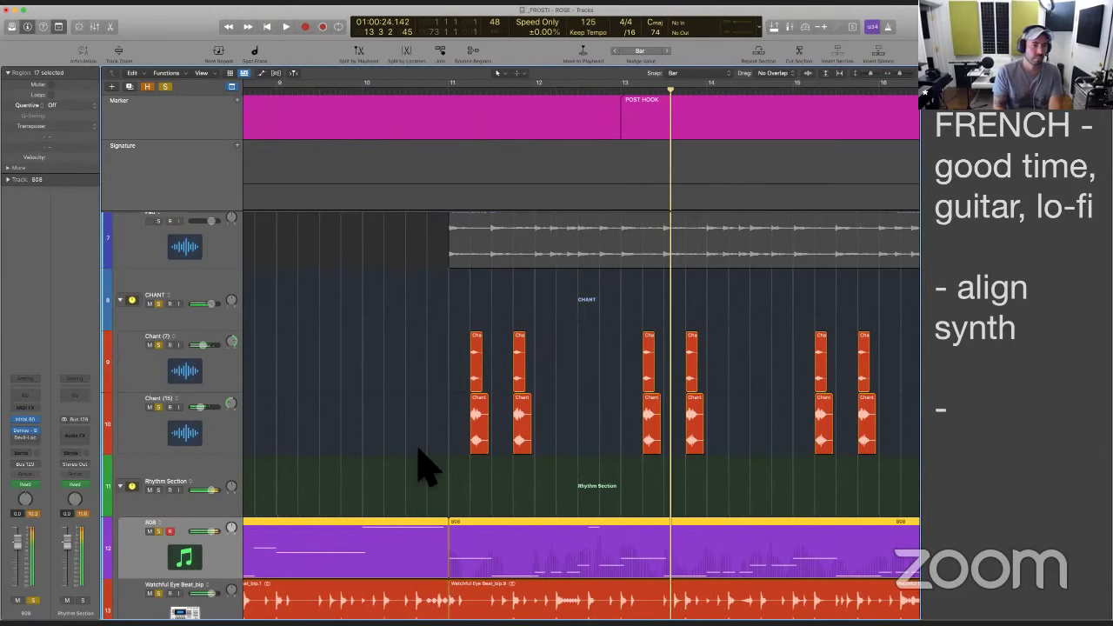
# Open the RC 48 reverb on the CHANT stack and bypass the plug-in
pyautogui.click(188, 295)
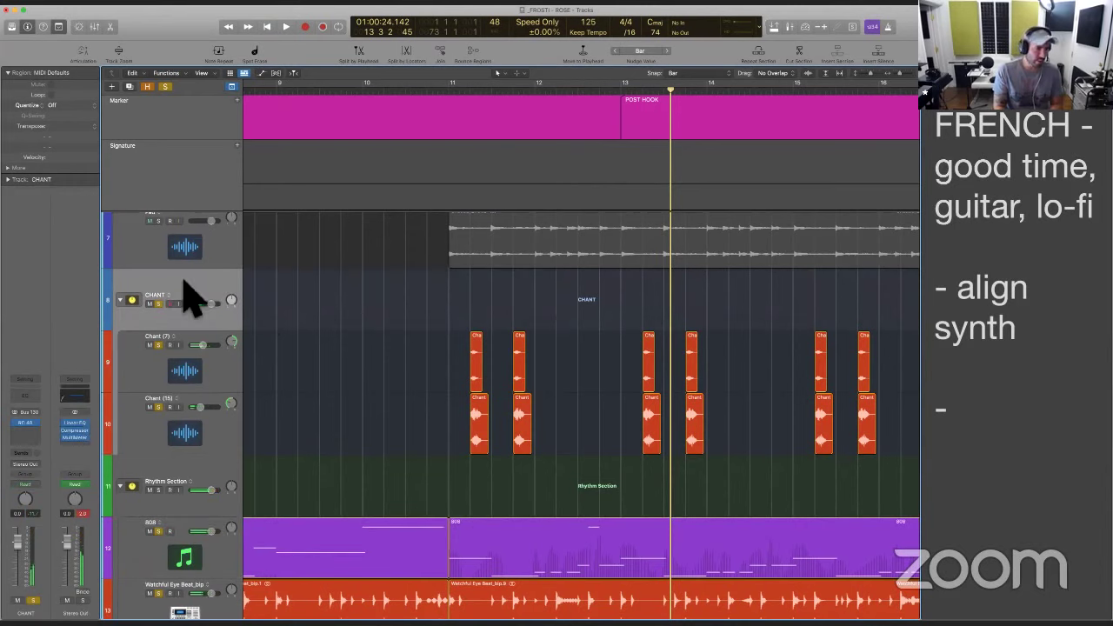
pyautogui.click(26, 423)
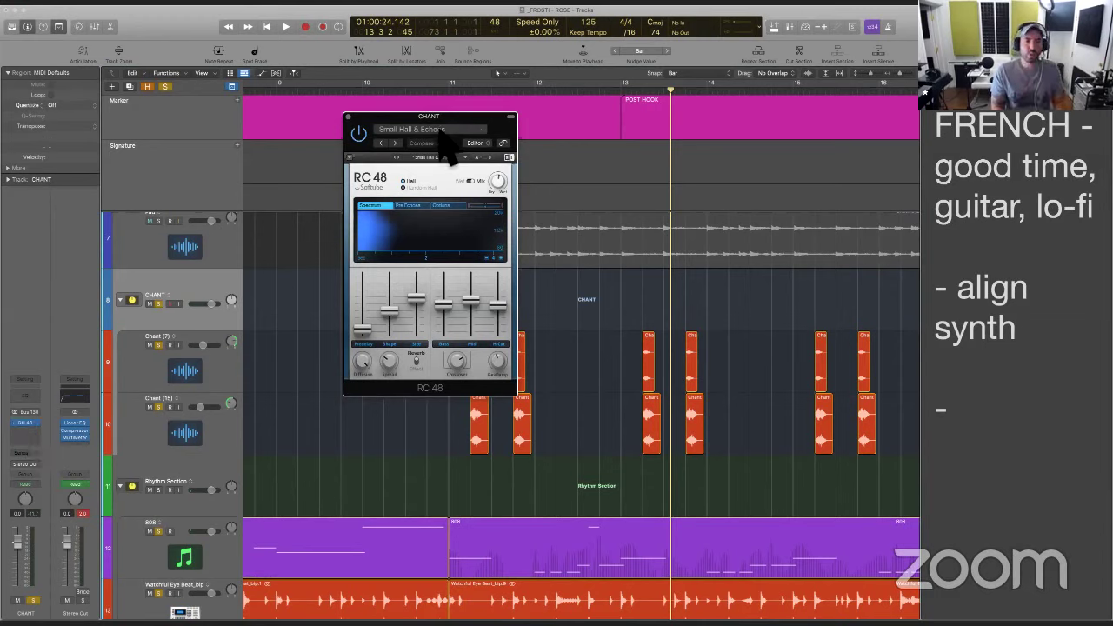
pyautogui.moveTo(432, 145); pyautogui.dragTo(283, 194)
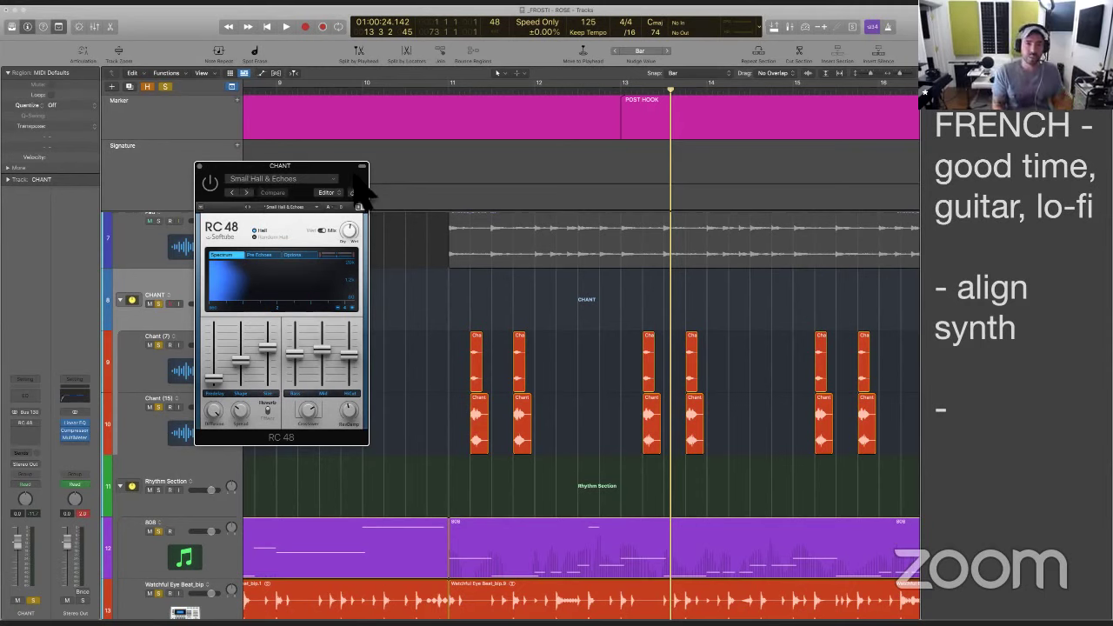
# Place the playhead just before bar 11 and select the regions on the Chant (7) and Chant (15) tracks
pyautogui.click(439, 287)
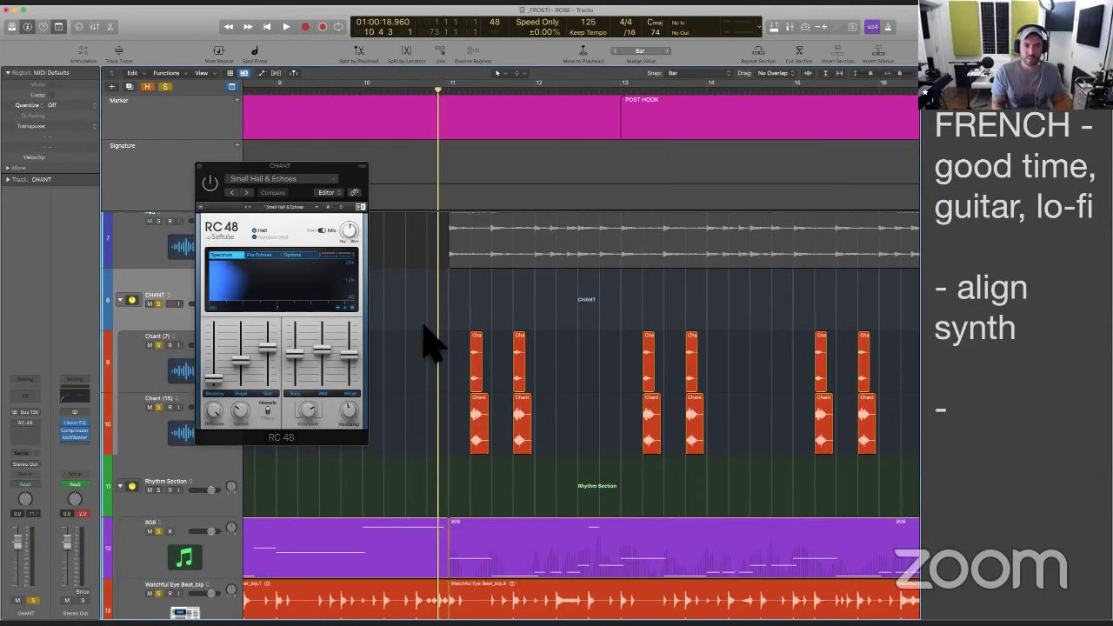
pyautogui.moveTo(420, 325); pyautogui.dragTo(852, 443)
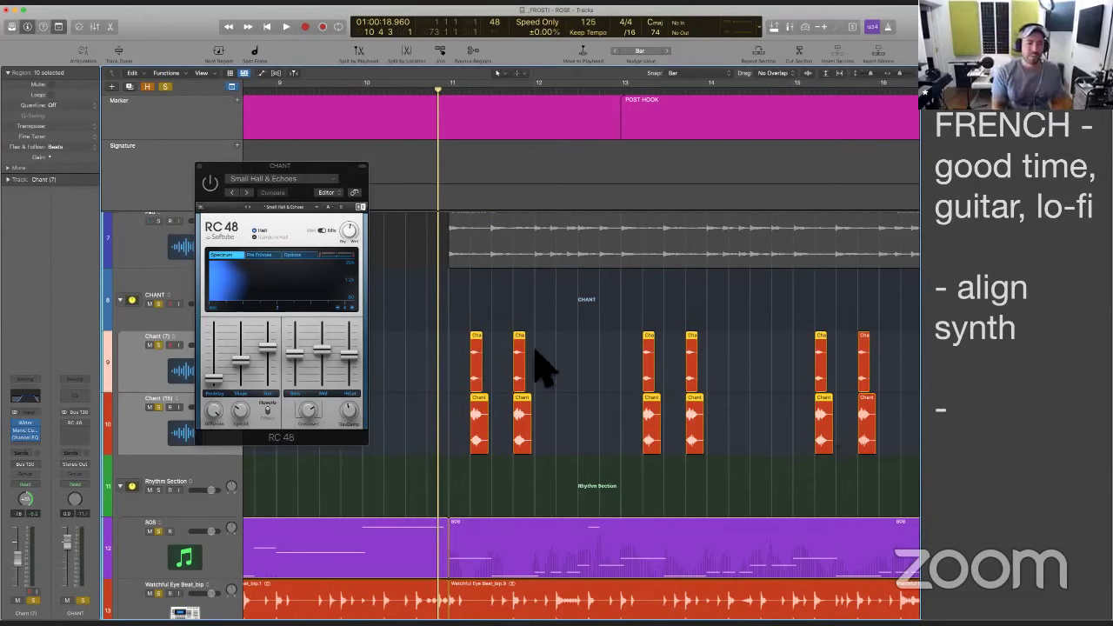
pyautogui.moveTo(217, 175); pyautogui.dragTo(229, 194)
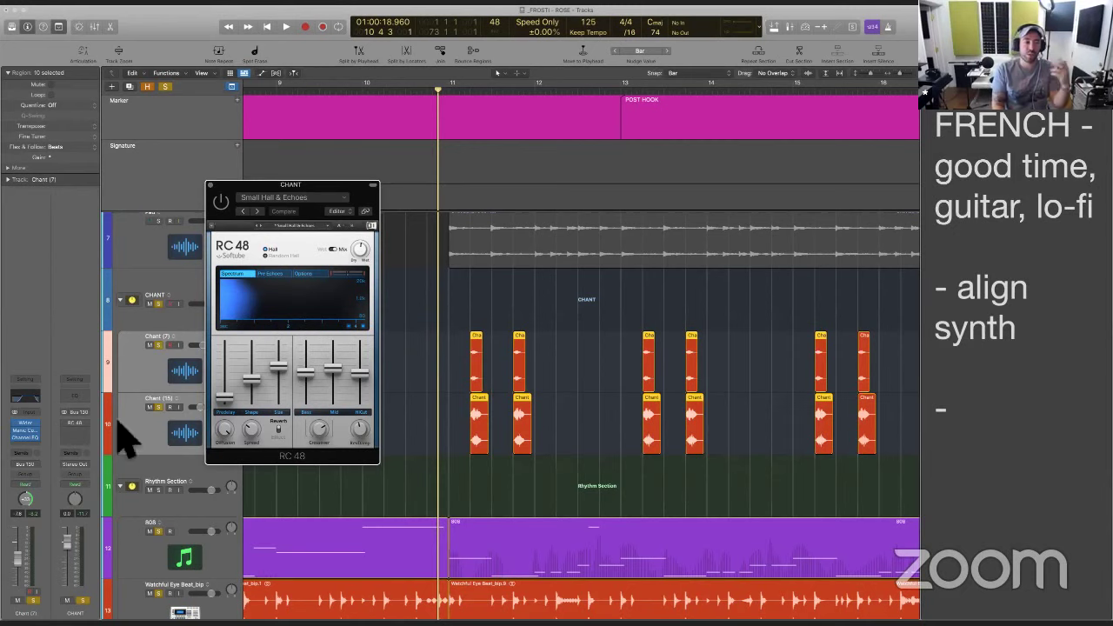
# Play the chants with the rhythm parts and switch the CHANT stack's RC 48 reverb back on during playback to compare
pyautogui.click(186, 305)
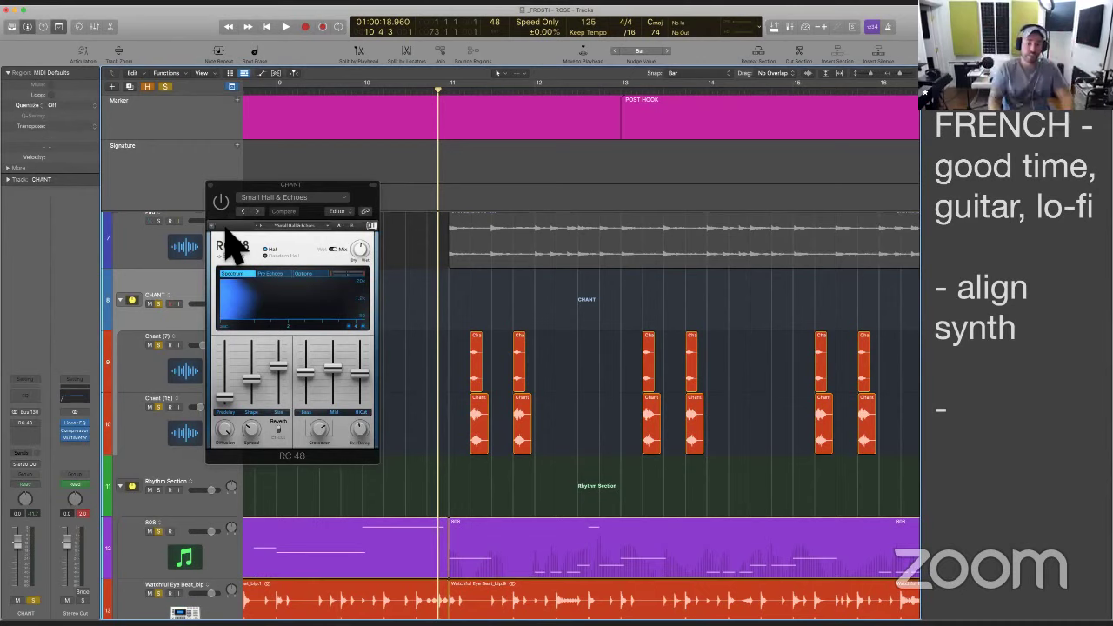
pyautogui.press('space')
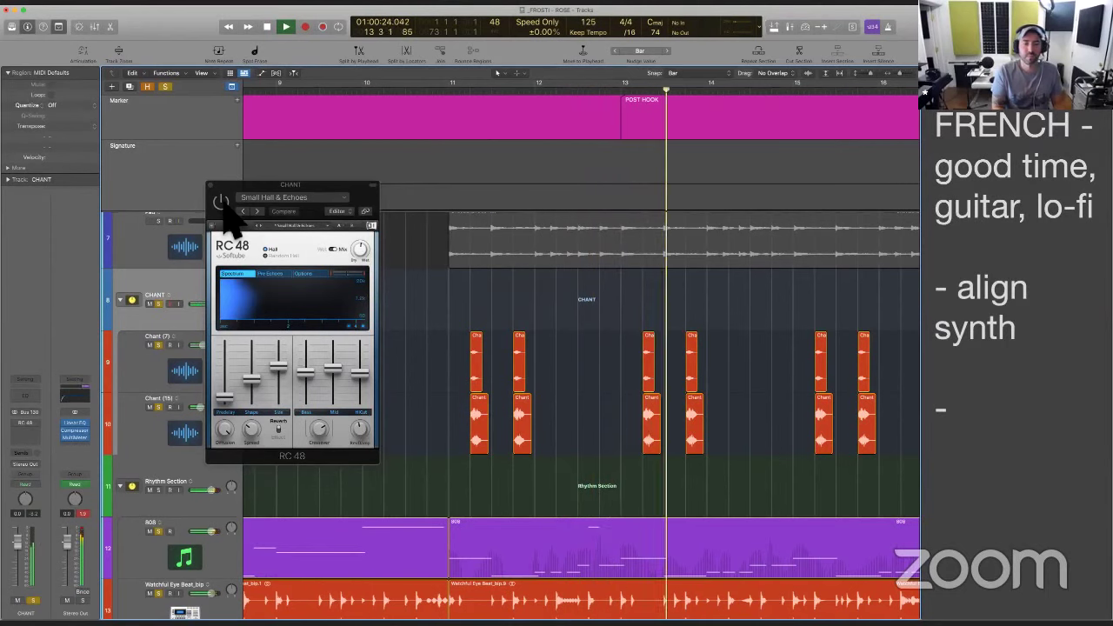
pyautogui.click(225, 211)
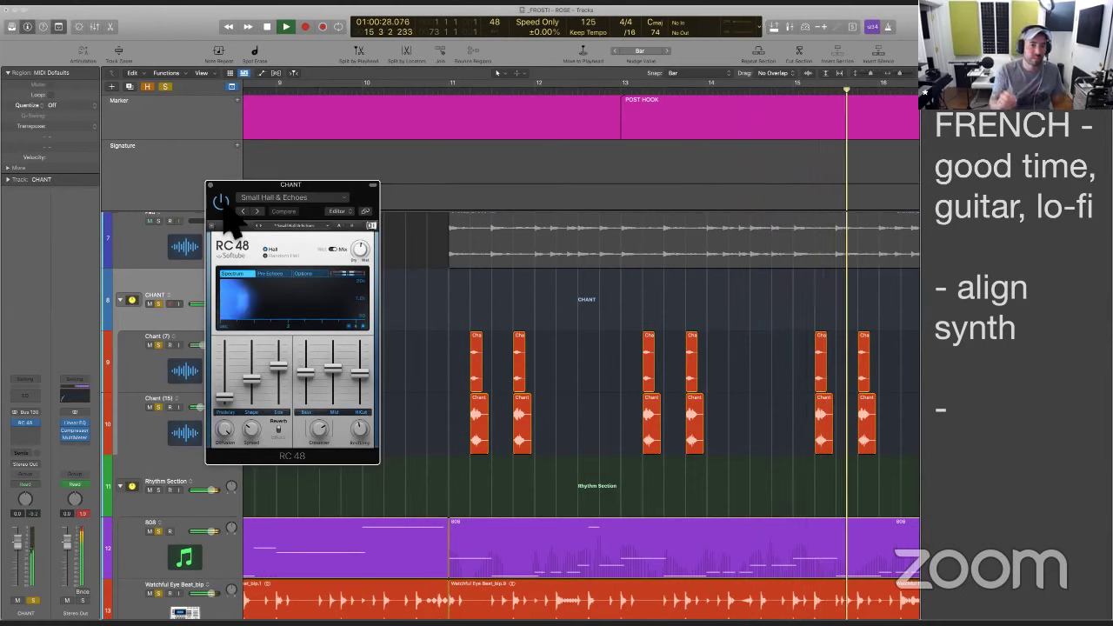
pyautogui.press('space')
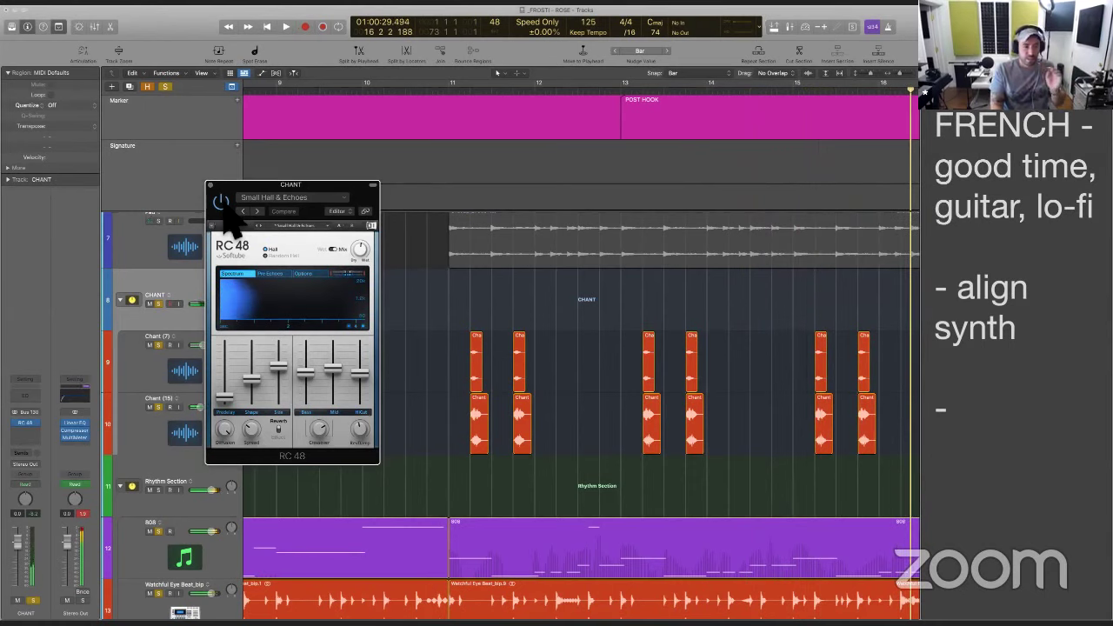
# Close the reverb window, clear all track solos and collapse the CHANT stack
pyautogui.moveTo(221, 205); pyautogui.dragTo(364, 93)
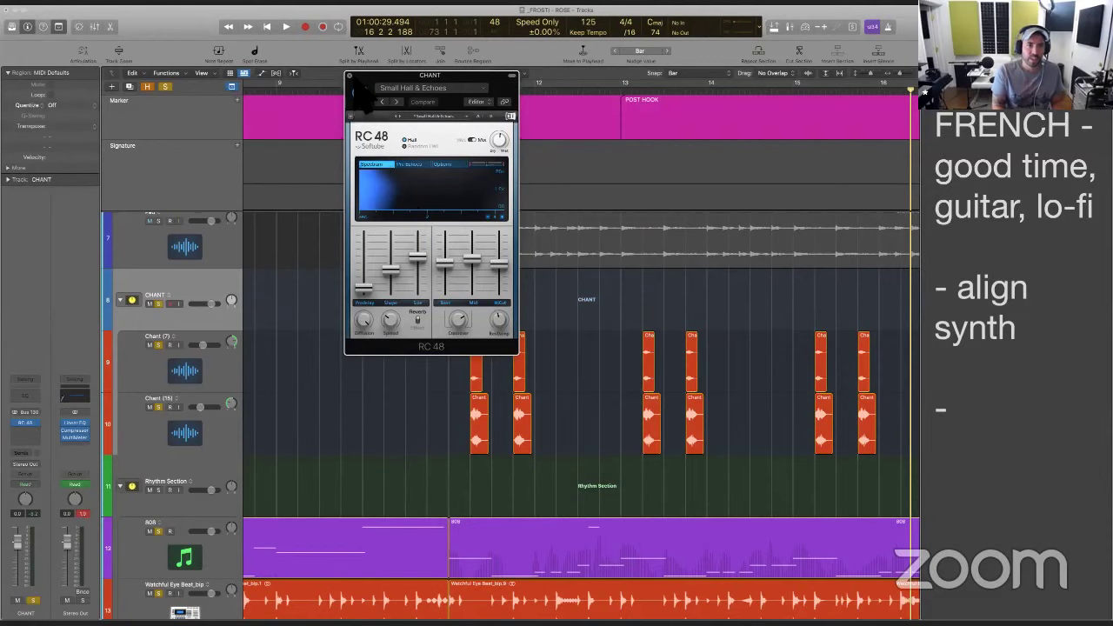
pyautogui.click(348, 76)
pyautogui.click(165, 87)
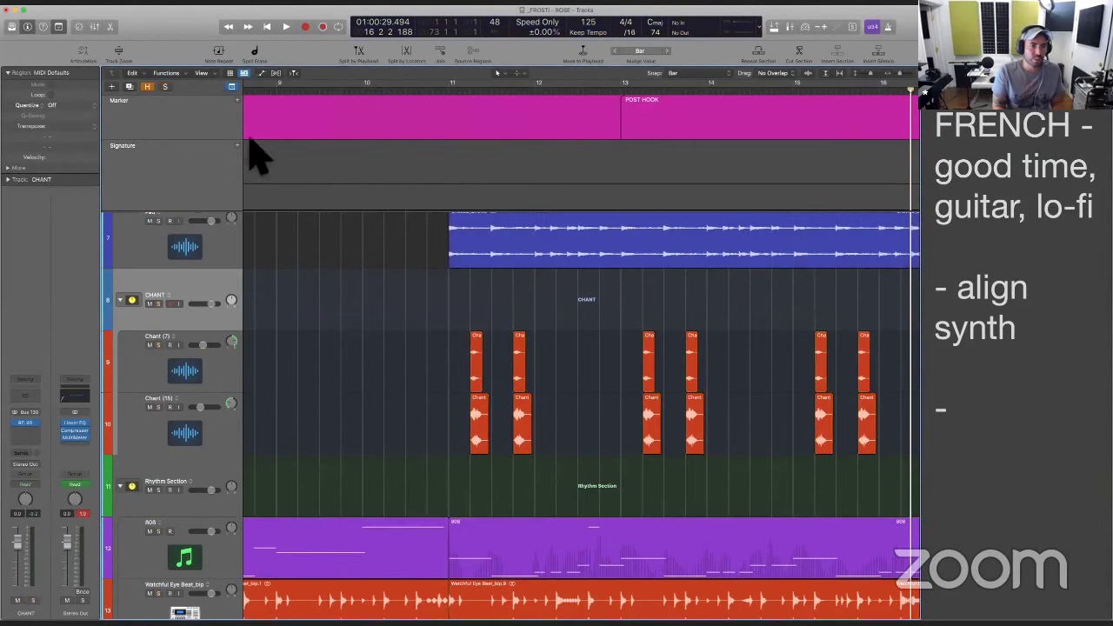
pyautogui.click(120, 300)
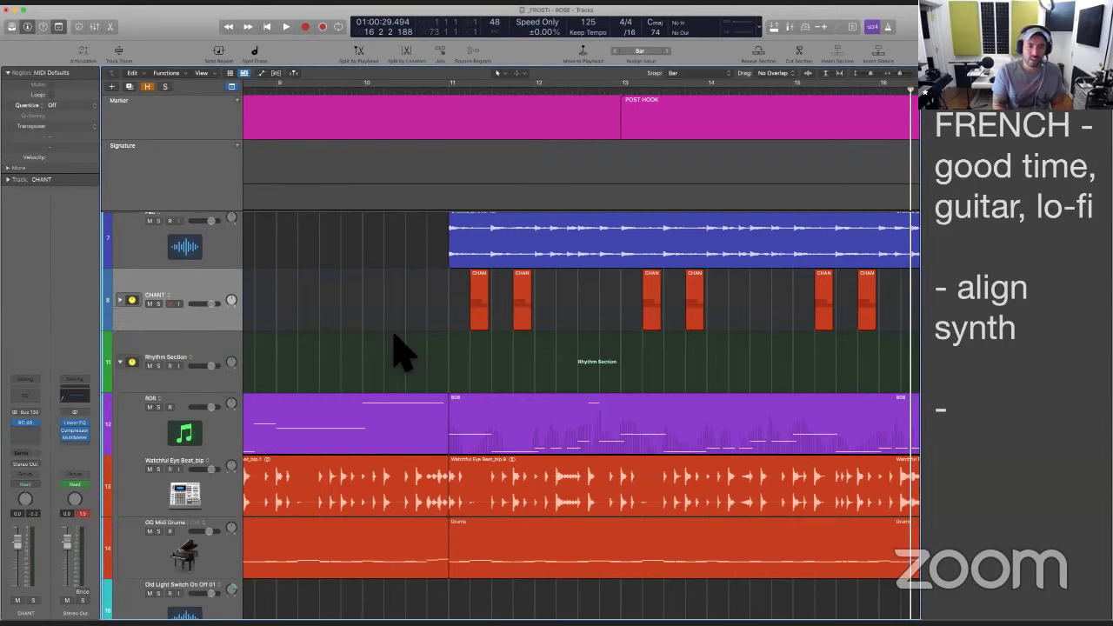
# Play the Synth (Slow) track soloed from bar 11, and turn its solo off
pyautogui.scroll(6, 400, 353)
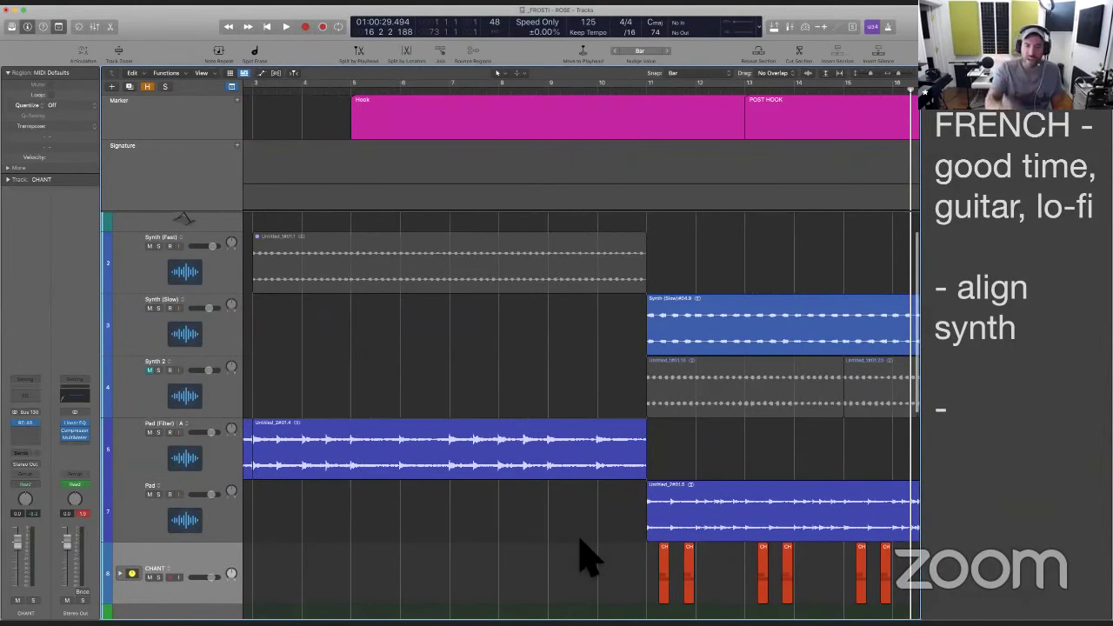
pyautogui.scroll(4, 581, 541)
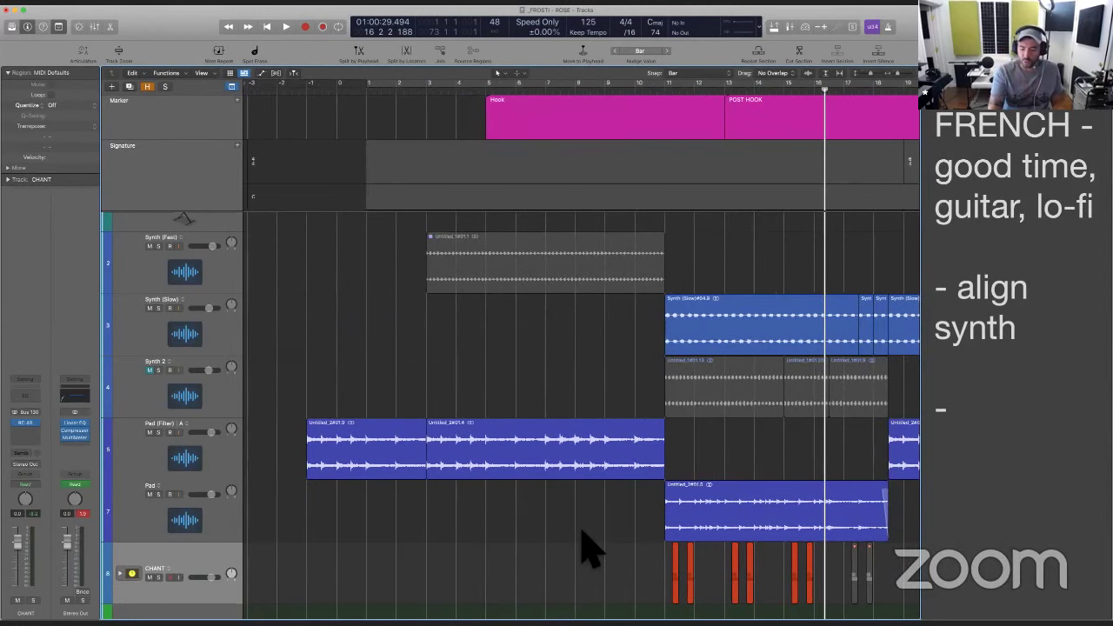
pyautogui.hscroll(3, 584, 547)
pyautogui.scroll(-3, 567, 417)
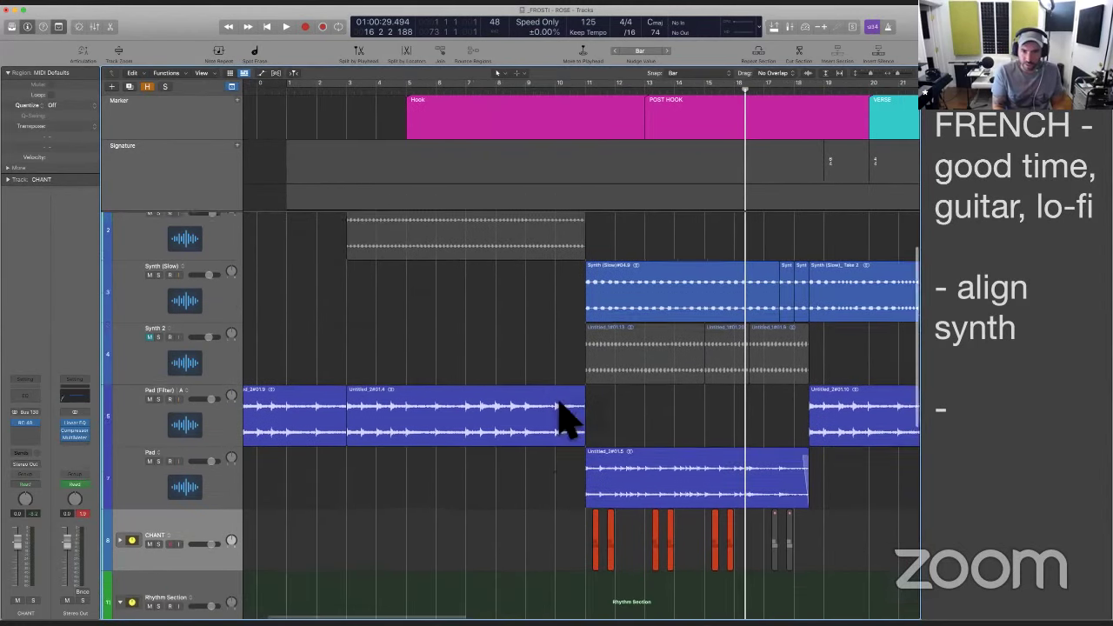
pyautogui.scroll(3, 567, 348)
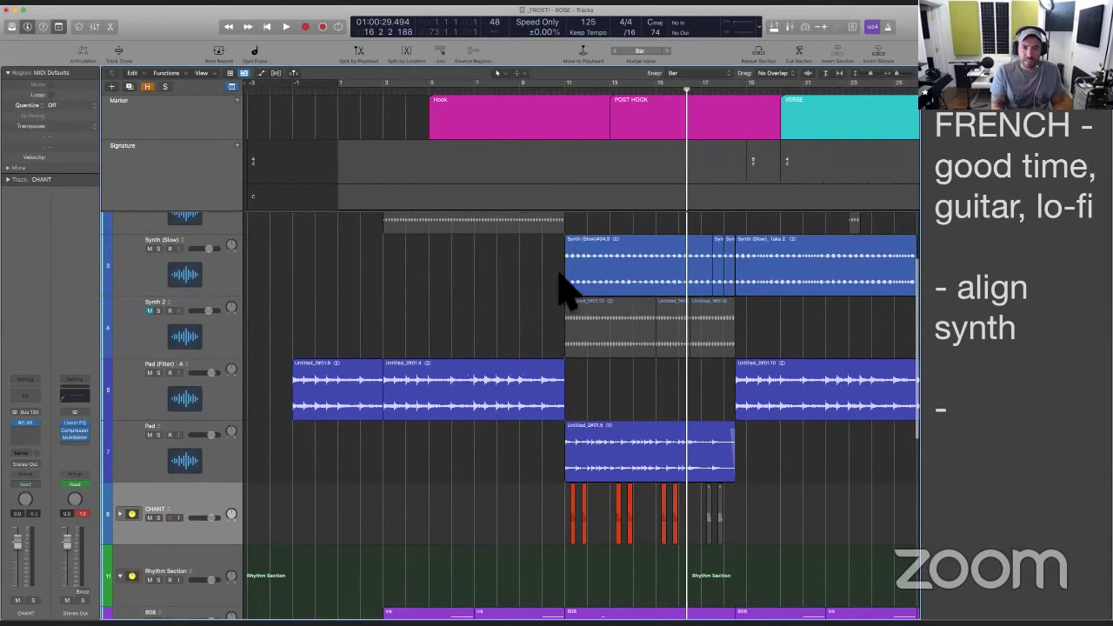
pyautogui.click(586, 282)
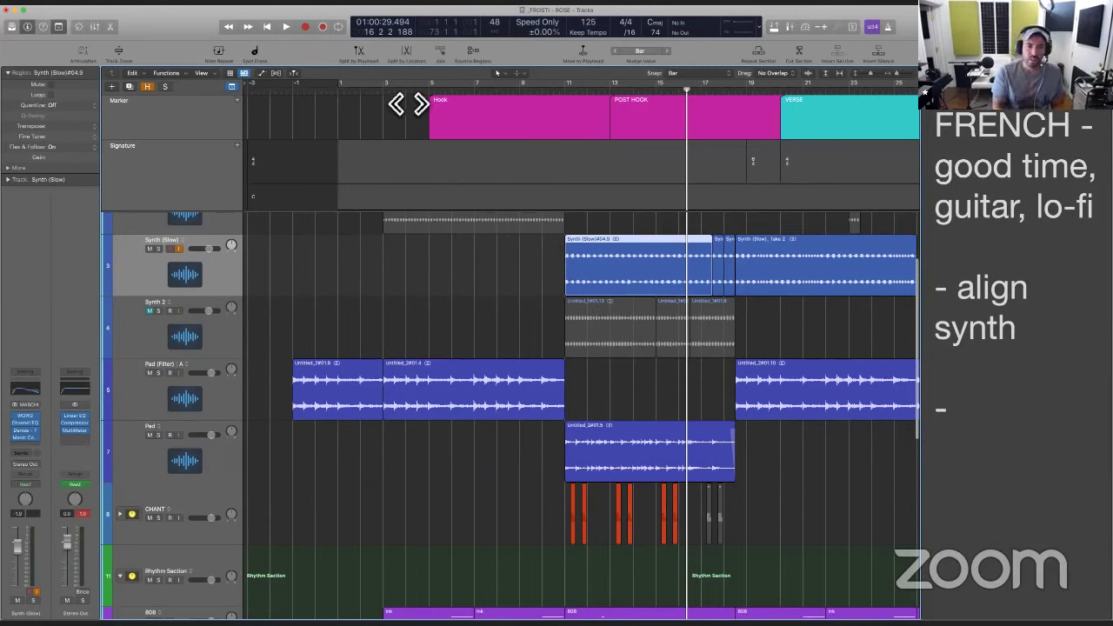
pyautogui.click(583, 83)
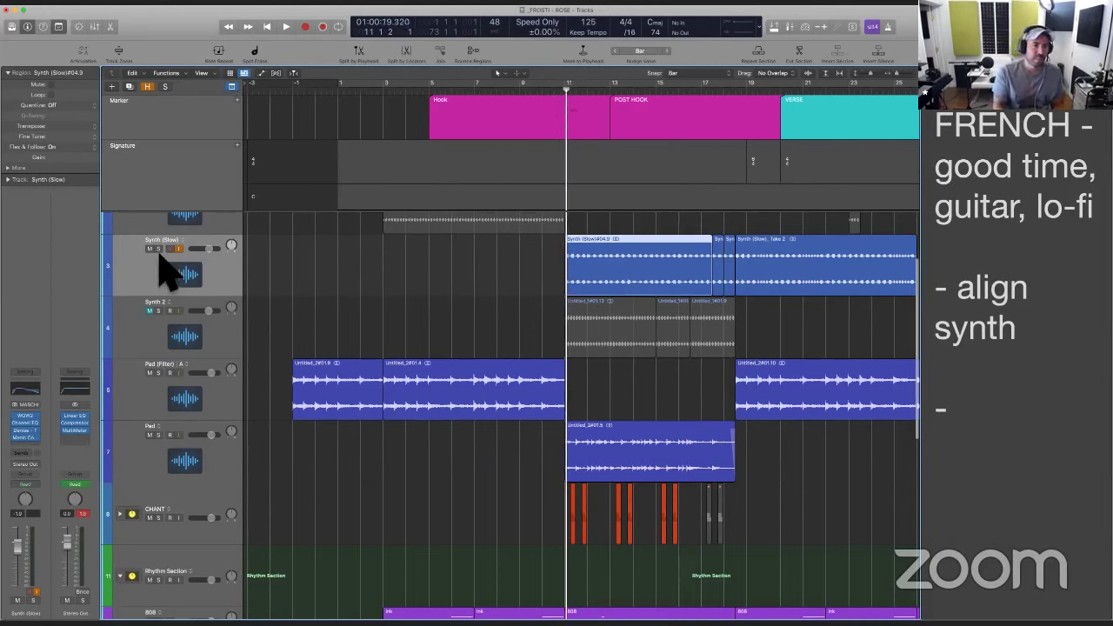
pyautogui.click(159, 251)
pyautogui.press('space')
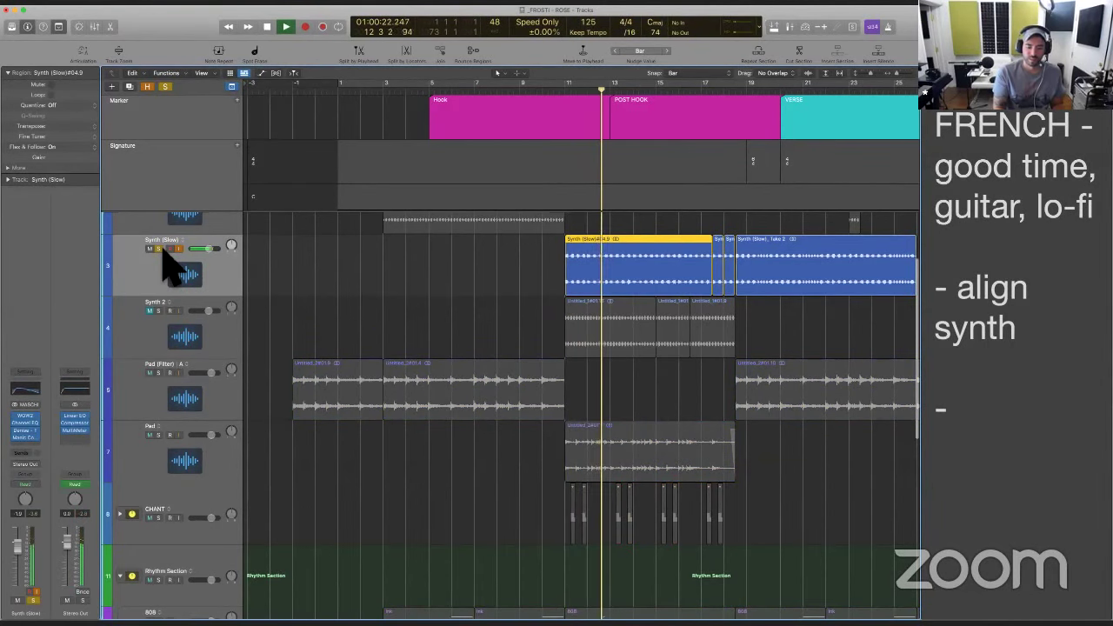
pyautogui.click(160, 251)
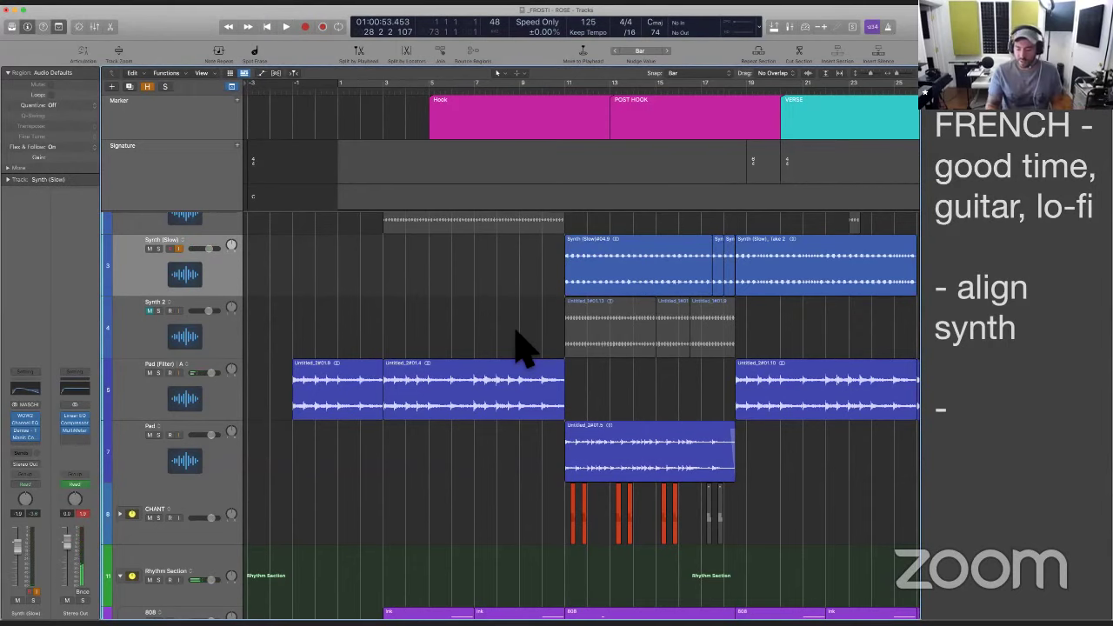
# Examine the 808, Watchful Eye Beat and OG Midi Drums regions across the hook and post hook
pyautogui.scroll(-10, 522, 348)
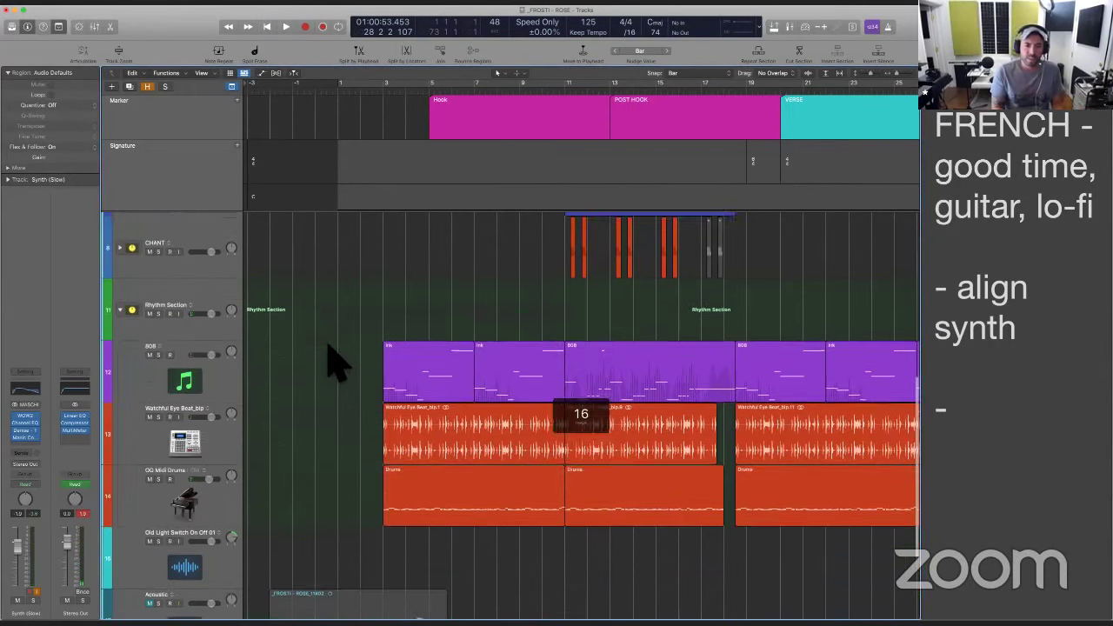
pyautogui.moveTo(324, 348); pyautogui.dragTo(740, 501)
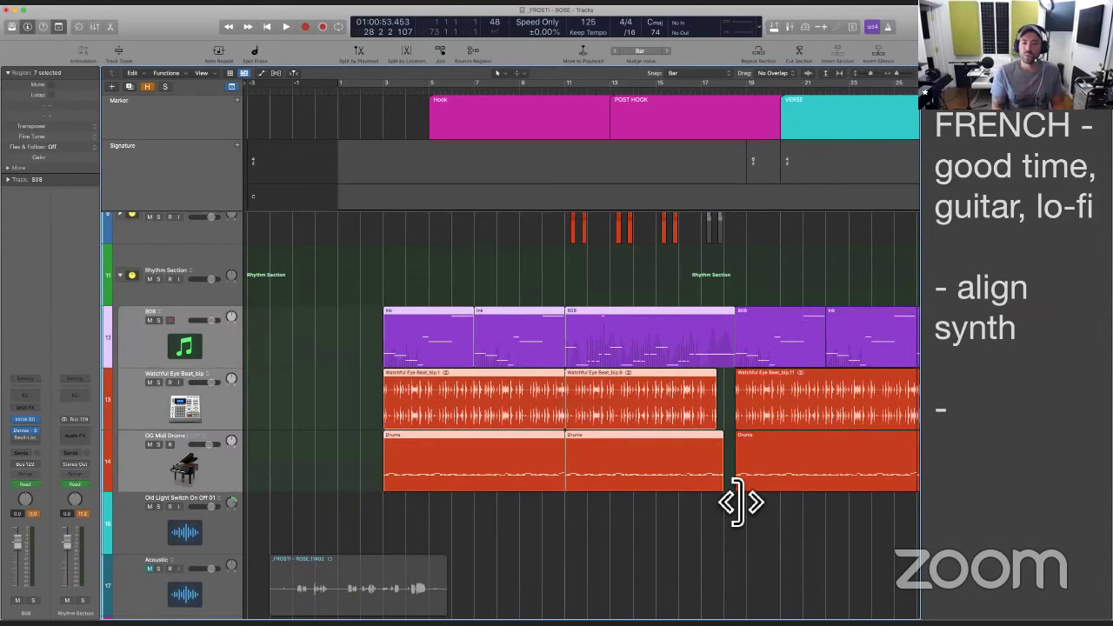
pyautogui.click(719, 515)
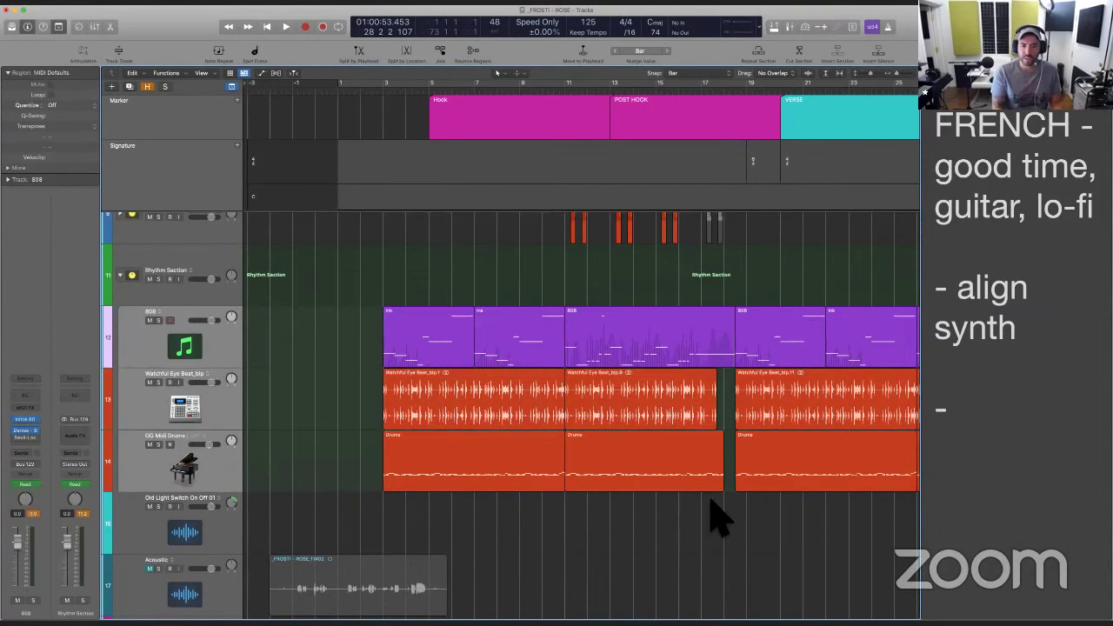
pyautogui.scroll(-1, 709, 522)
pyautogui.scroll(-1, 703, 506)
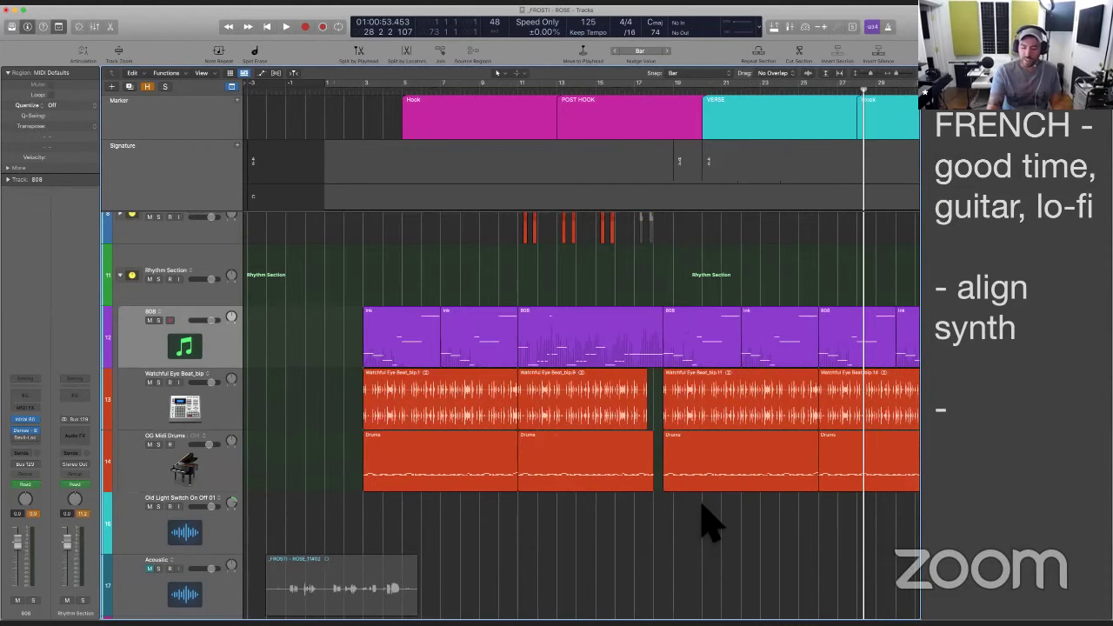
pyautogui.scroll(8, 547, 397)
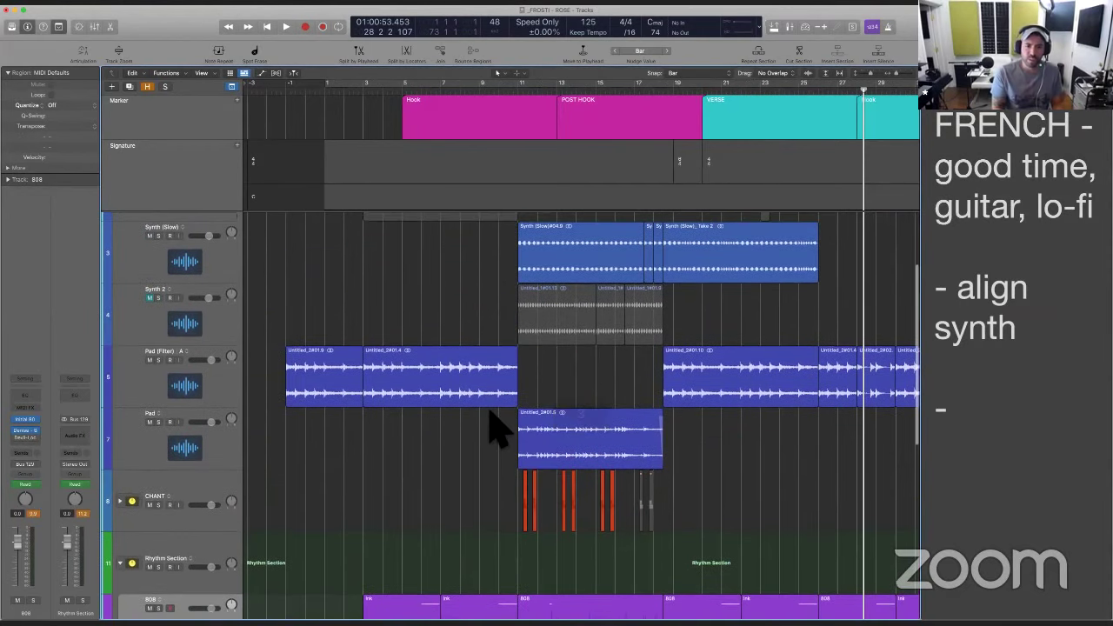
# Mute the Synth (Slow) track and play the arrangement from bar 11 with the Pad region selected
pyautogui.scroll(-3, 496, 426)
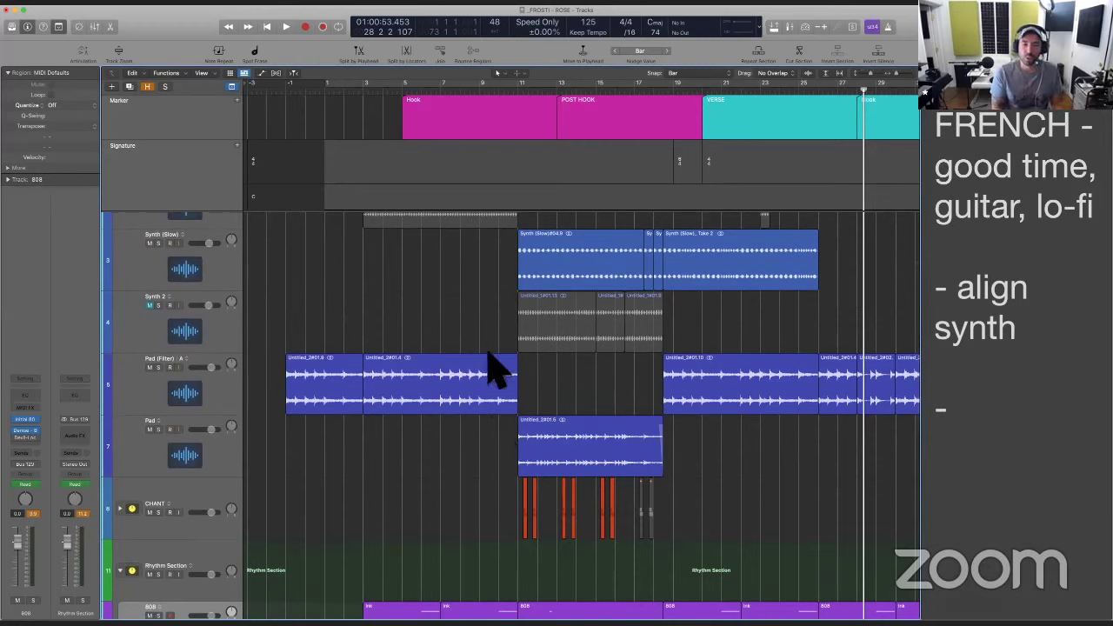
pyautogui.click(520, 106)
pyautogui.click(150, 244)
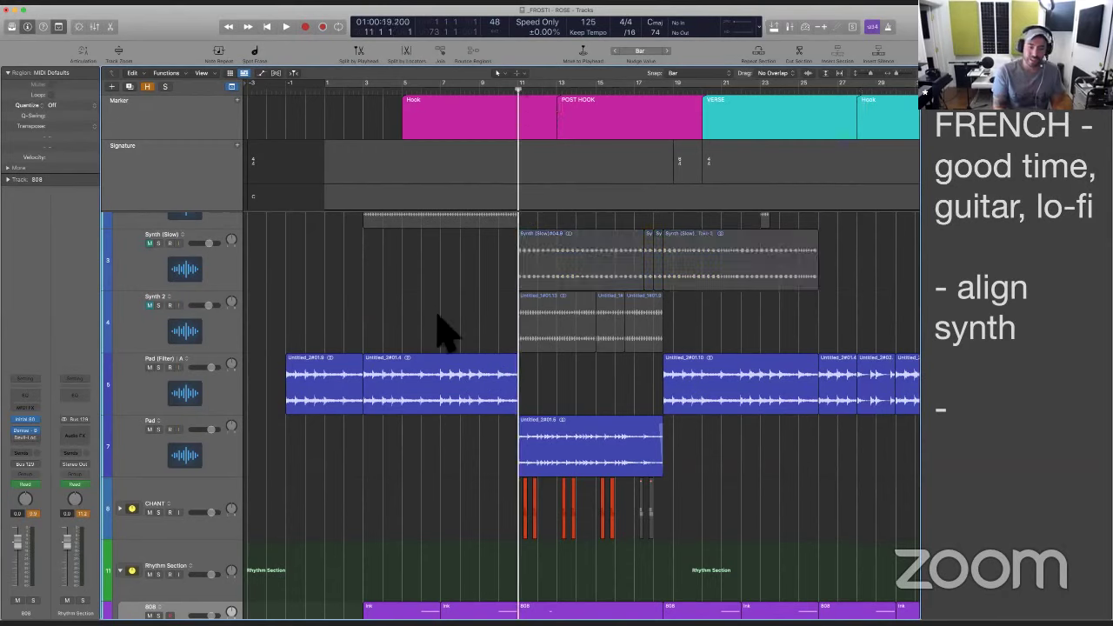
pyautogui.click(540, 456)
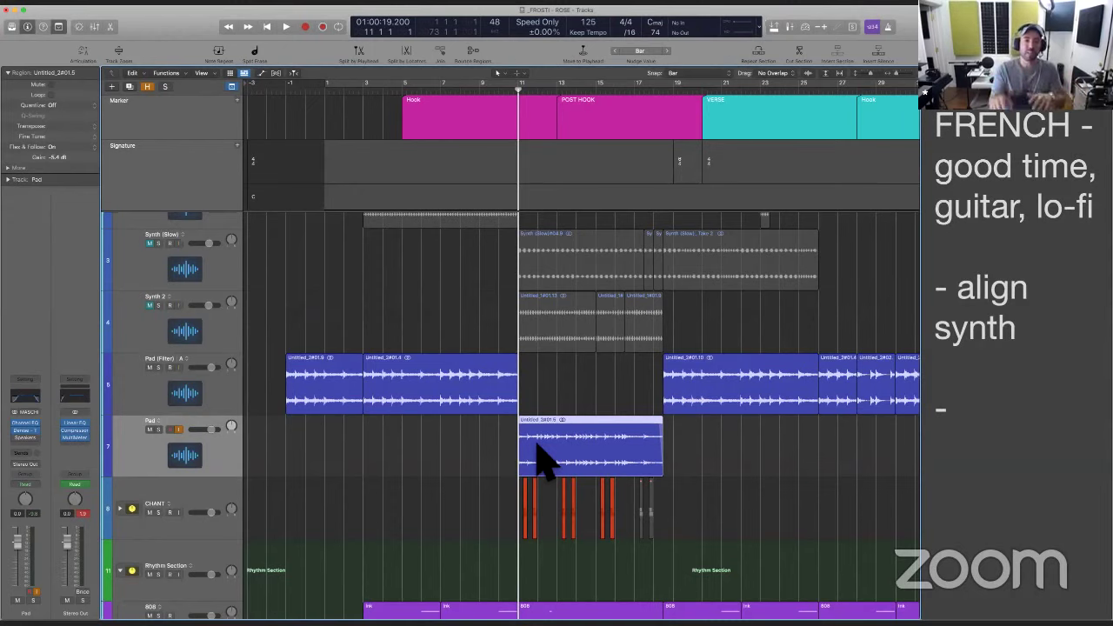
pyautogui.press('space')
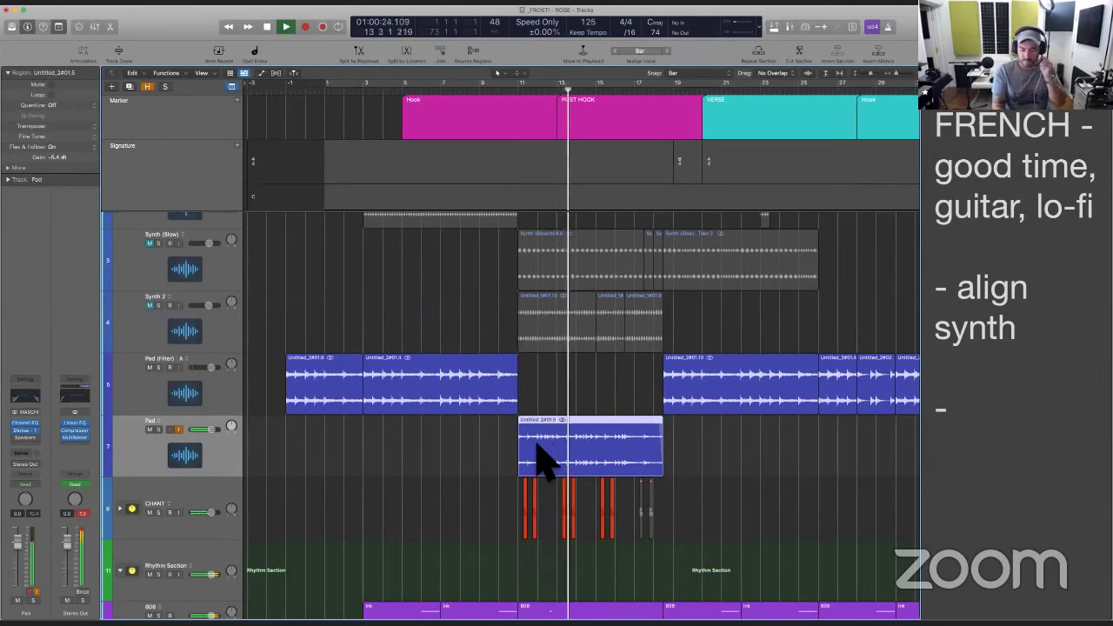
pyautogui.press('space')
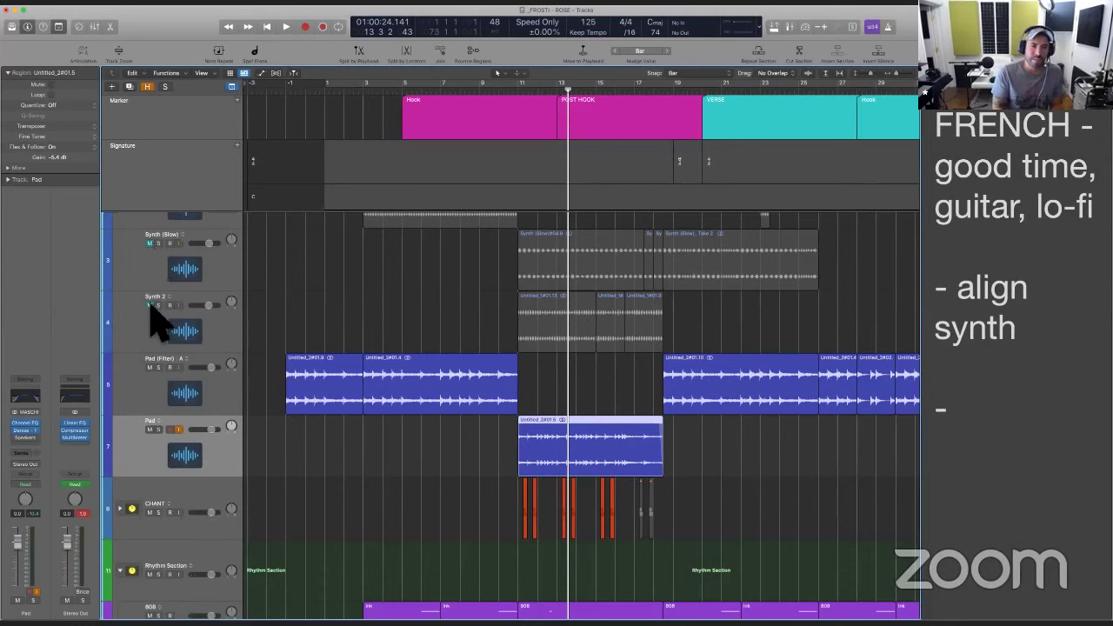
# Unmute the Synth (Slow) track, solo it and play it alone from bar 11
pyautogui.click(152, 245)
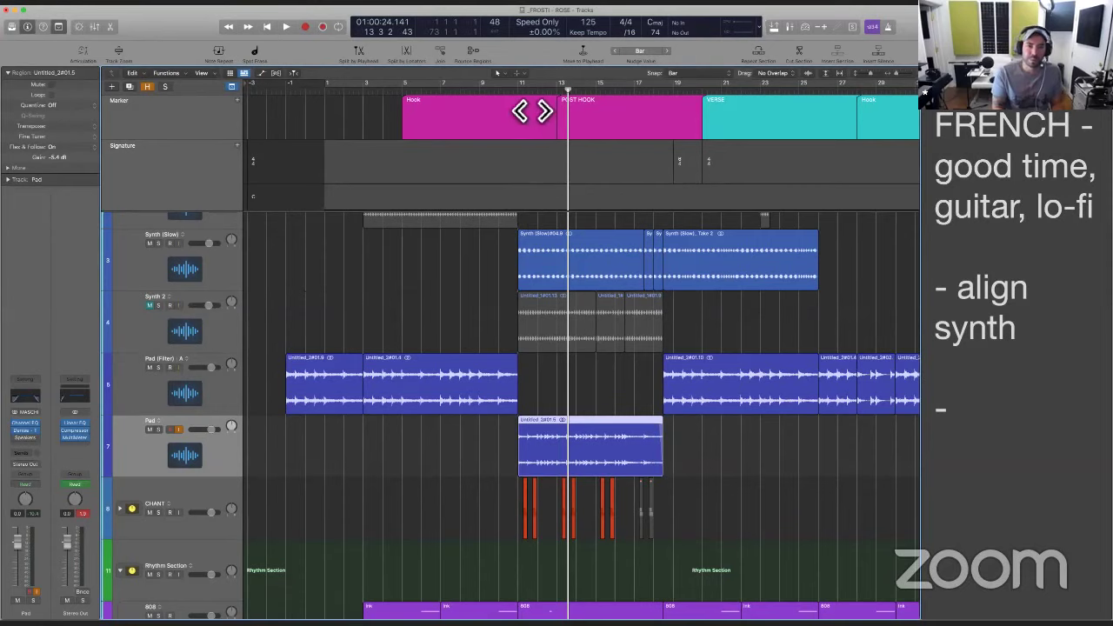
pyautogui.hotkey('shift', 'Home')
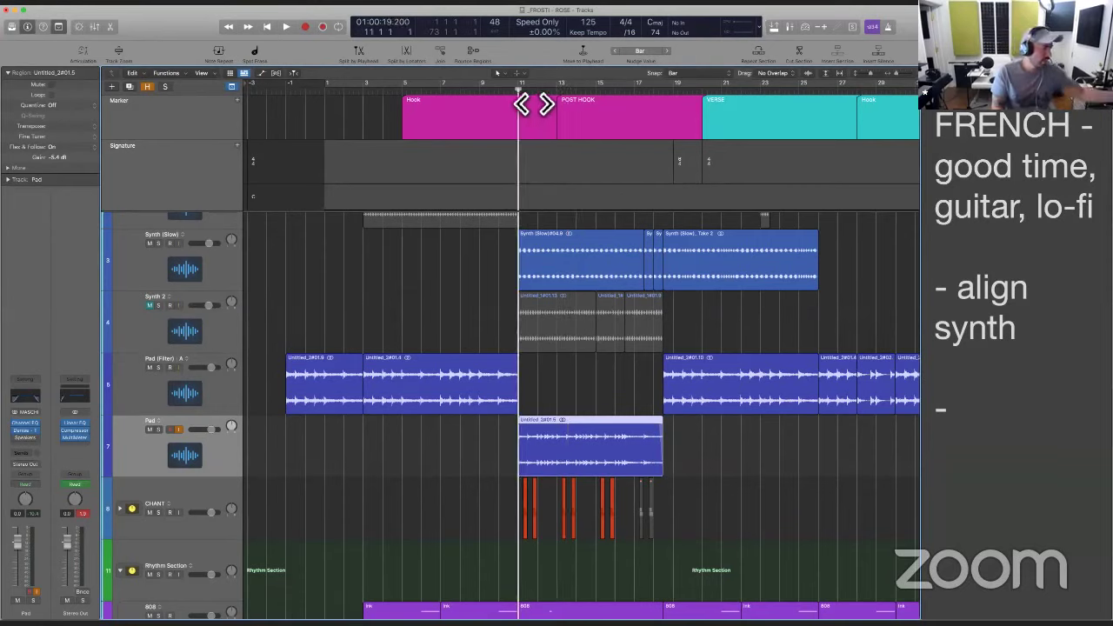
pyautogui.click(158, 243)
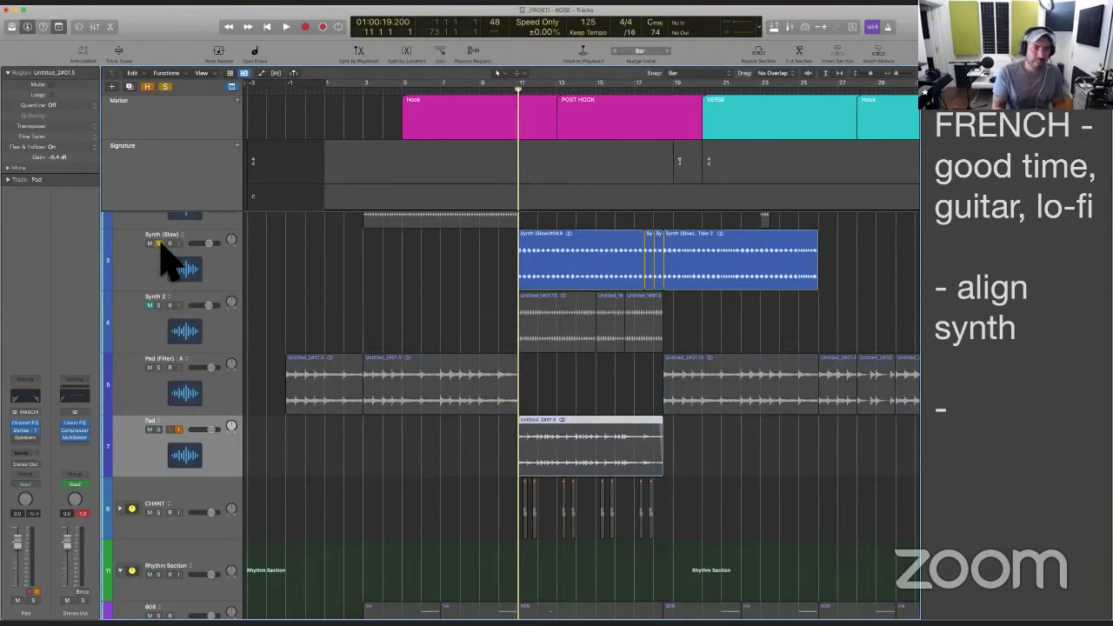
pyautogui.press('space')
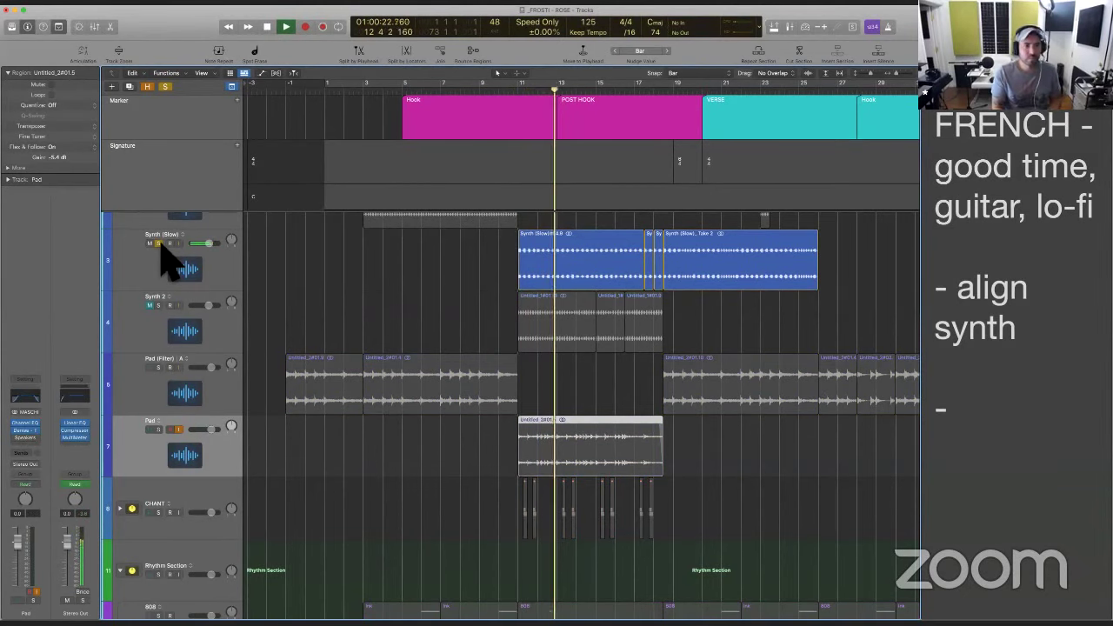
# Solo the Synth (Slow) track and play it alone from bar 18, near the end of the post hook
pyautogui.press('space')
pyautogui.click(158, 244)
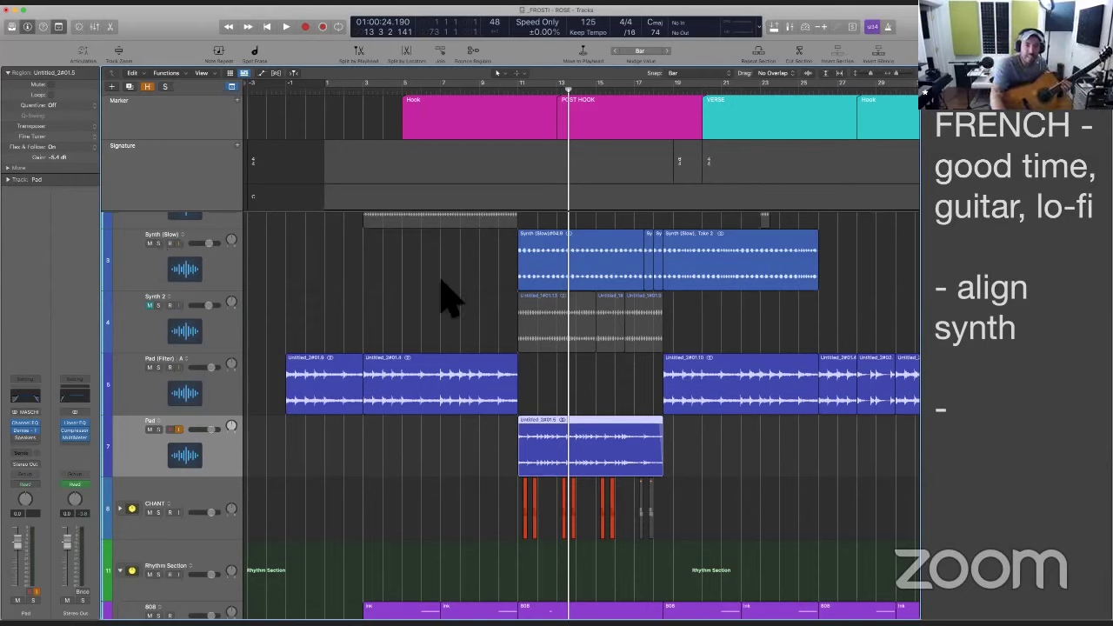
pyautogui.click(675, 106)
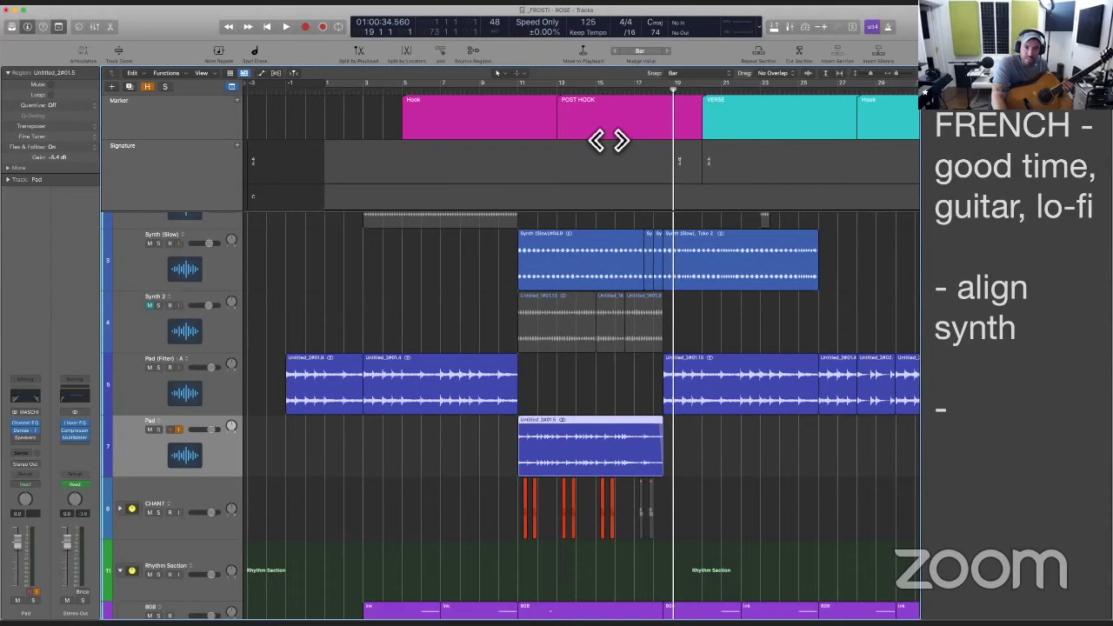
pyautogui.click(158, 243)
pyautogui.press(',')
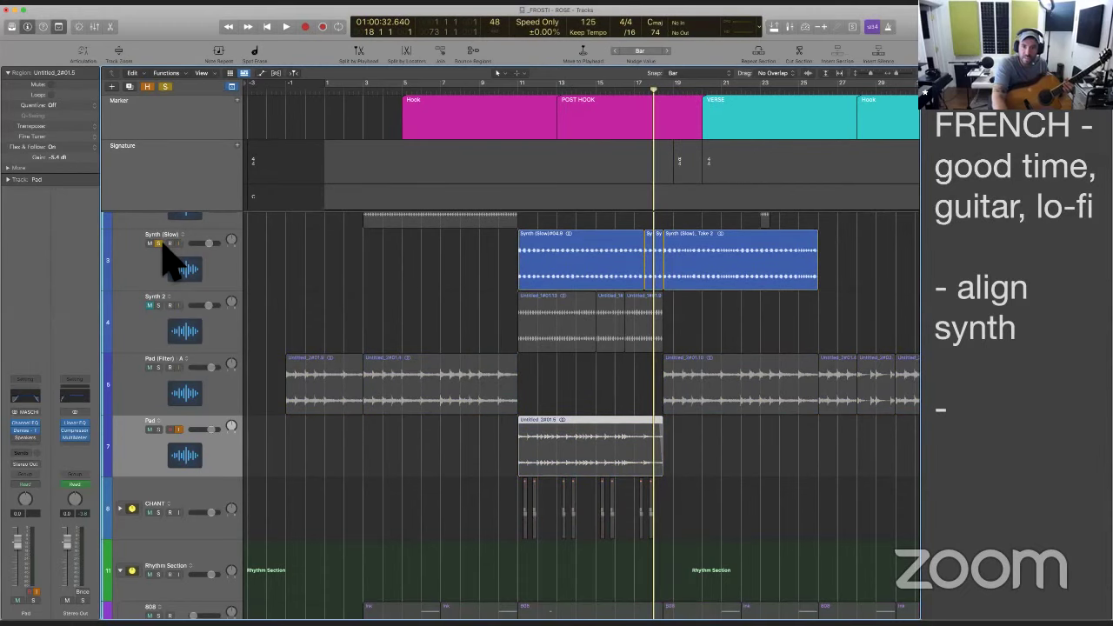
pyautogui.press('space')
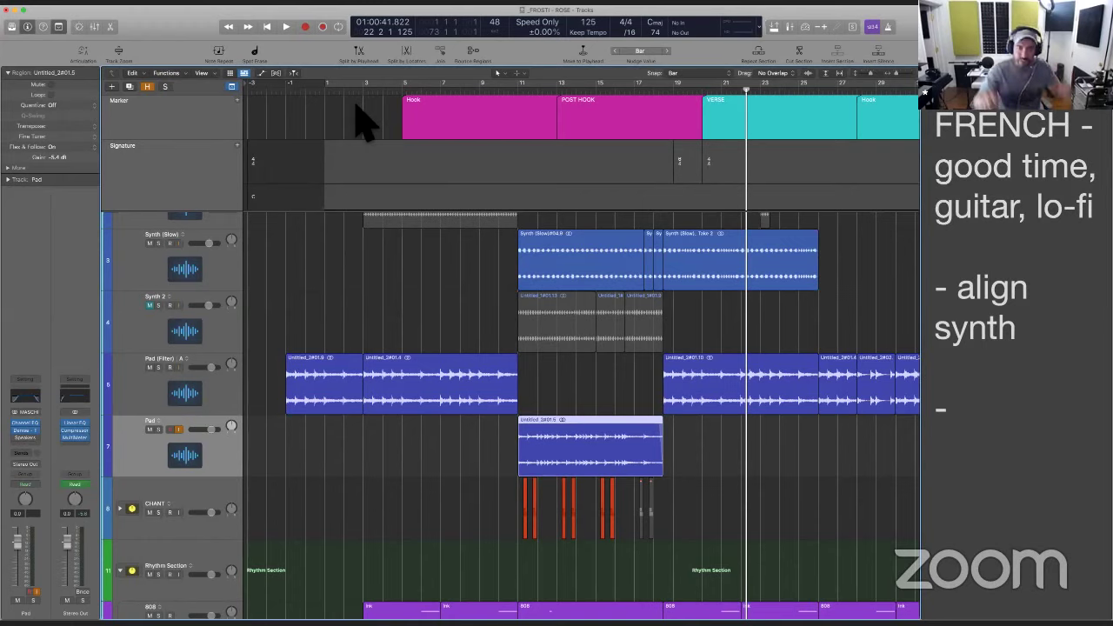
# Select the Pad (Filter) track with all its regions and show Flex editing on the audio tracks
pyautogui.click(622, 385)
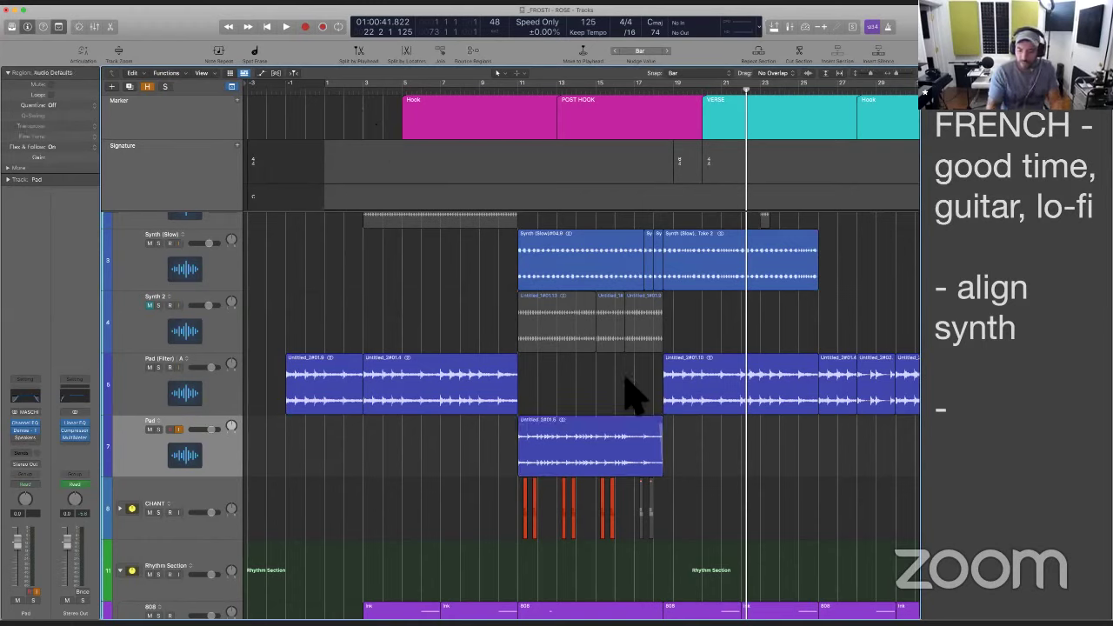
pyautogui.hscroll(5, 634, 396)
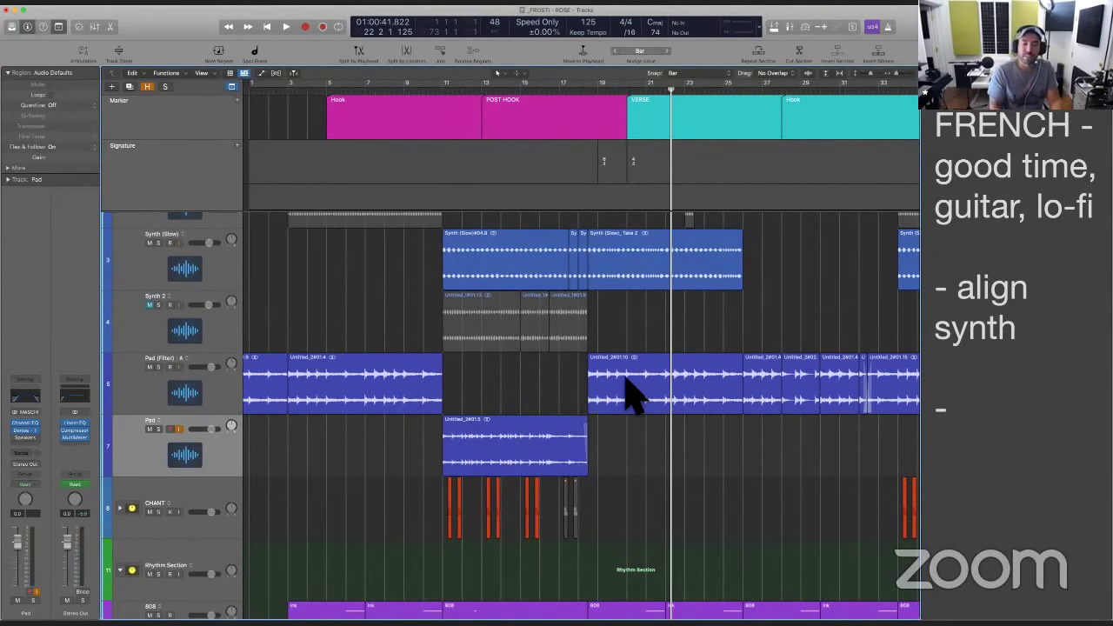
pyautogui.click(170, 396)
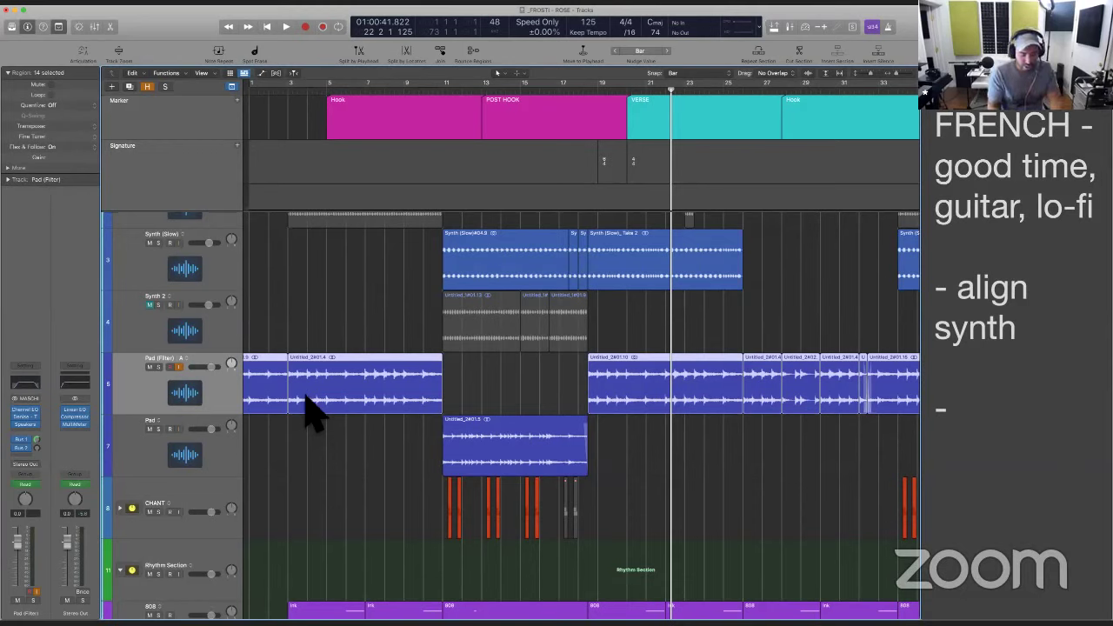
pyautogui.press('super+f')
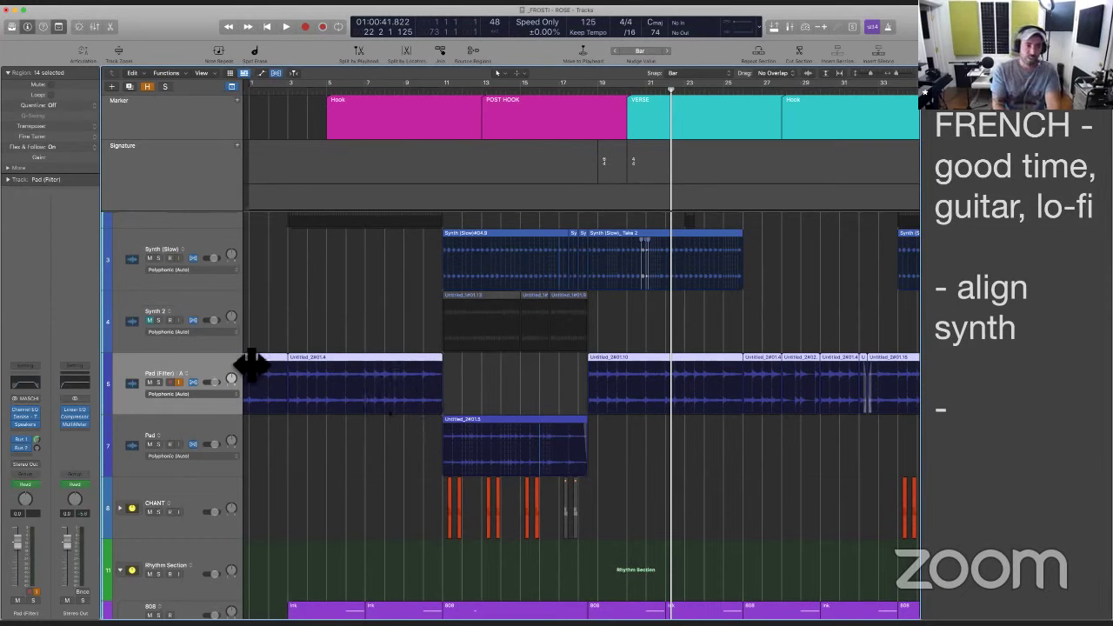
pyautogui.press('super+f')
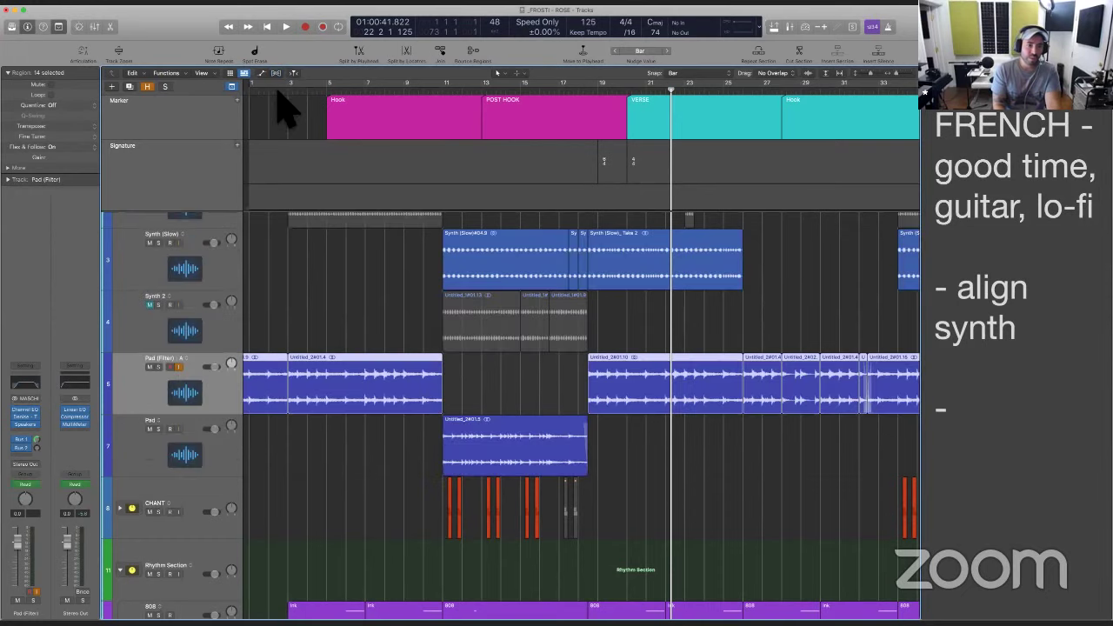
pyautogui.press('super+f')
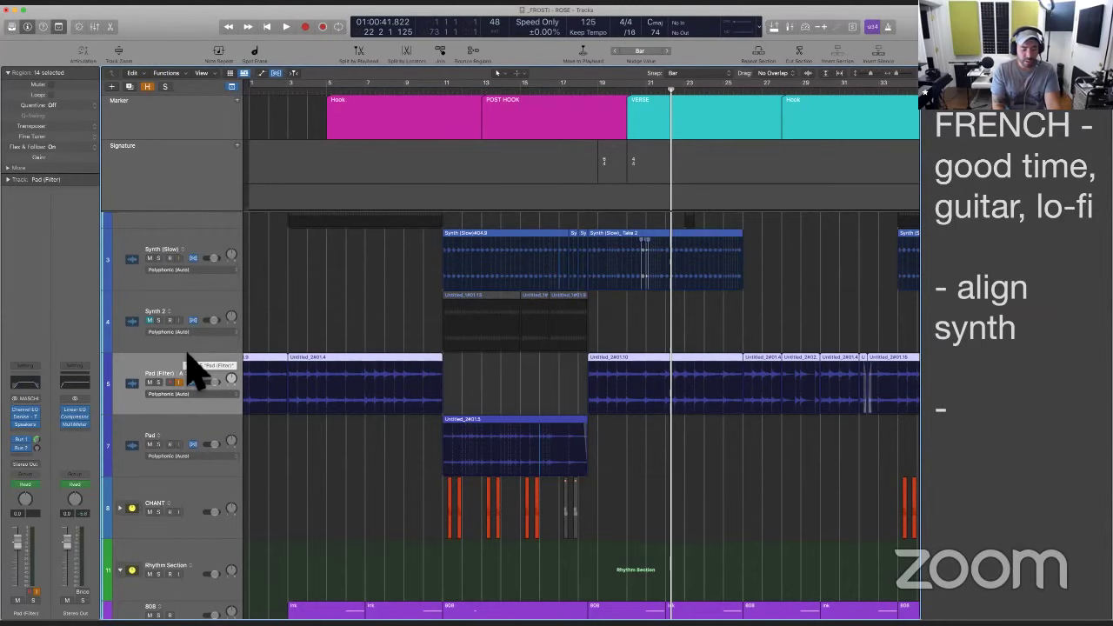
# Enlarge the Pad (Filter) track and examine its waveform from the end of the post hook into the verse
pyautogui.hotkey('ctrl', 'z')
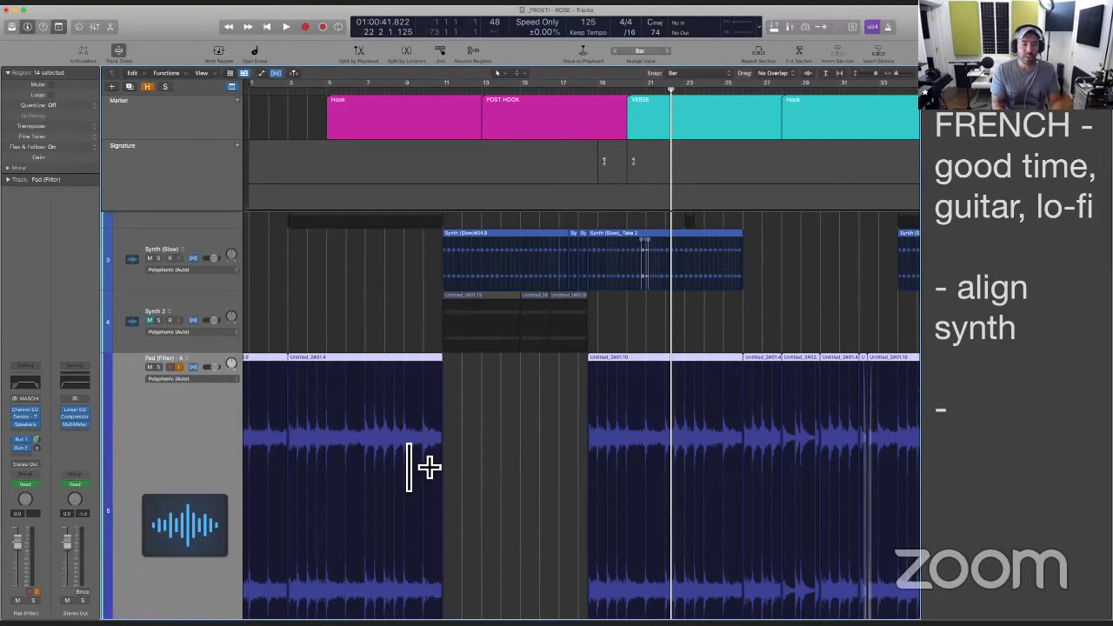
pyautogui.scroll(-1, 270, 422)
pyautogui.scroll(-1, 270, 422)
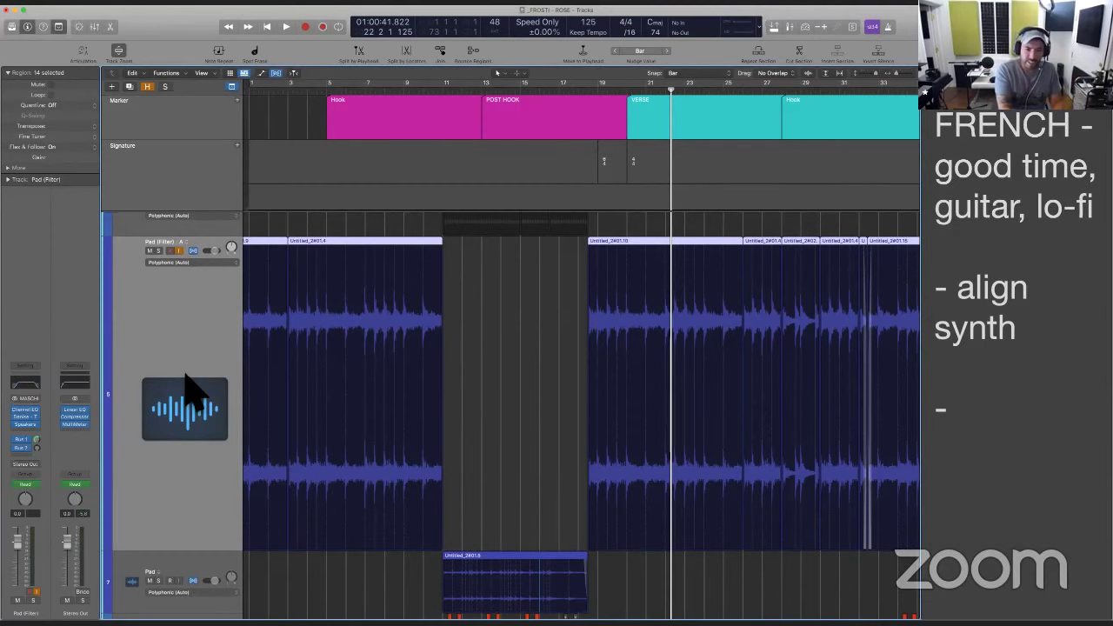
pyautogui.hotkey('ctrl', 'z')
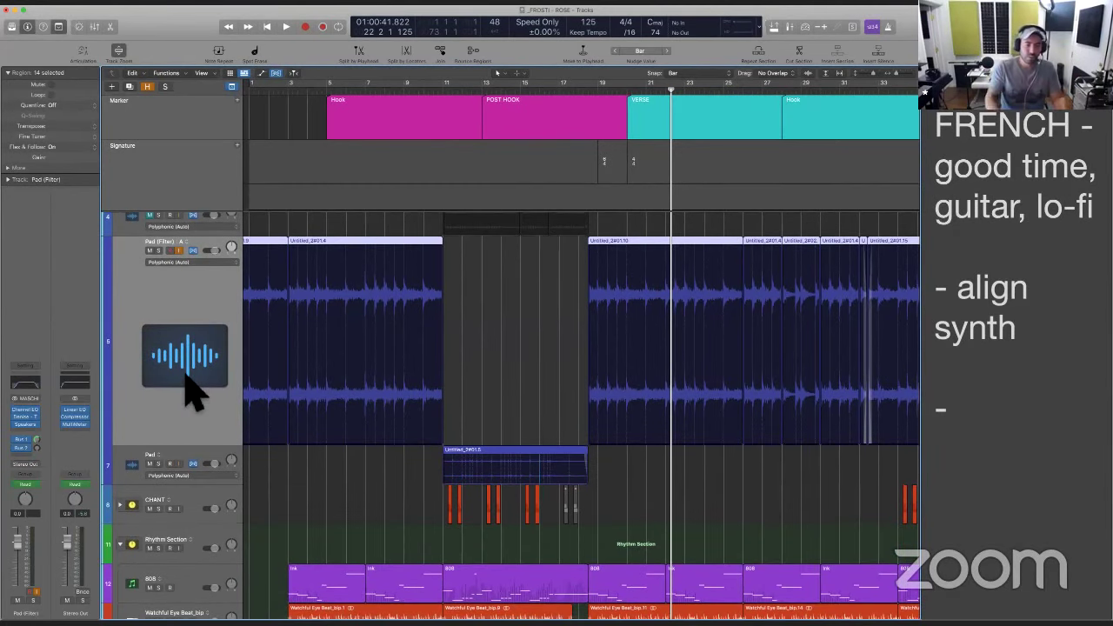
pyautogui.scroll(5, 196, 387)
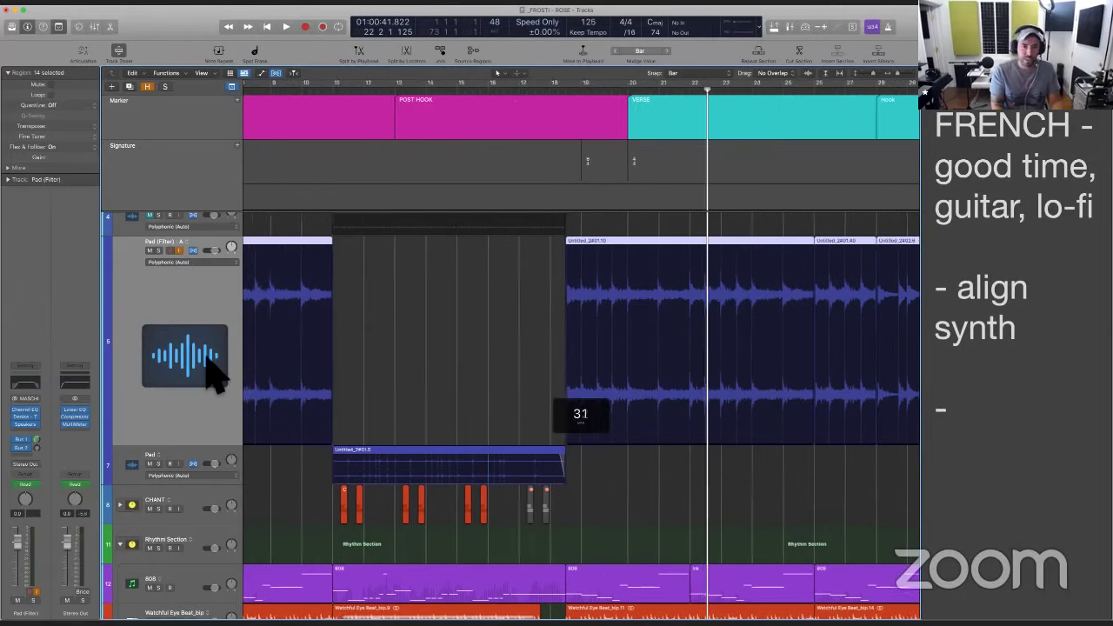
pyautogui.hscroll(3, 213, 374)
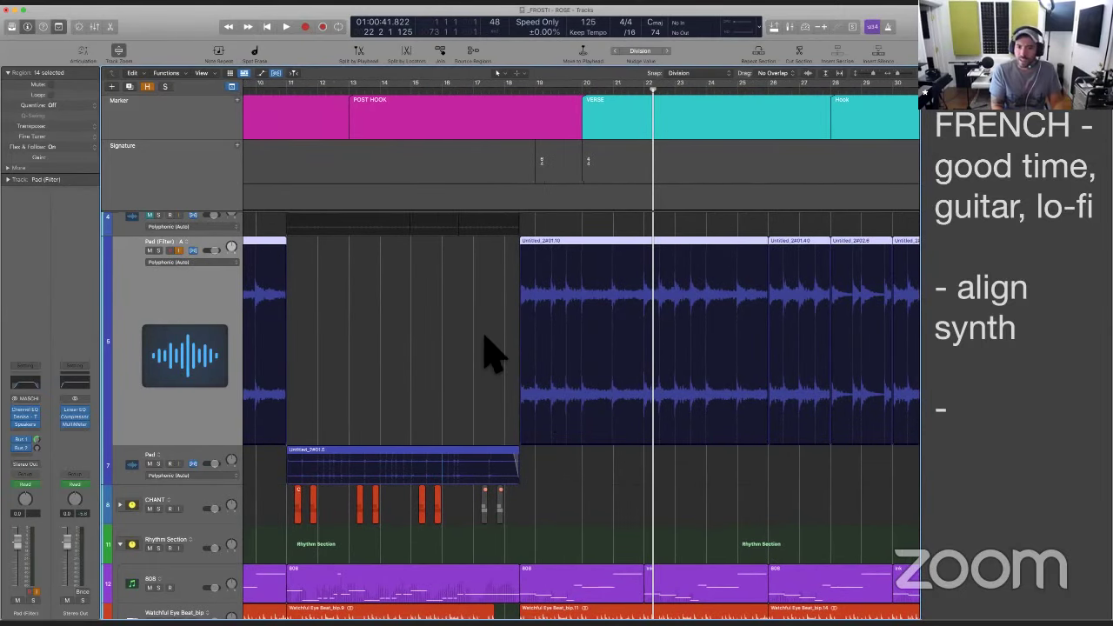
pyautogui.scroll(5, 492, 352)
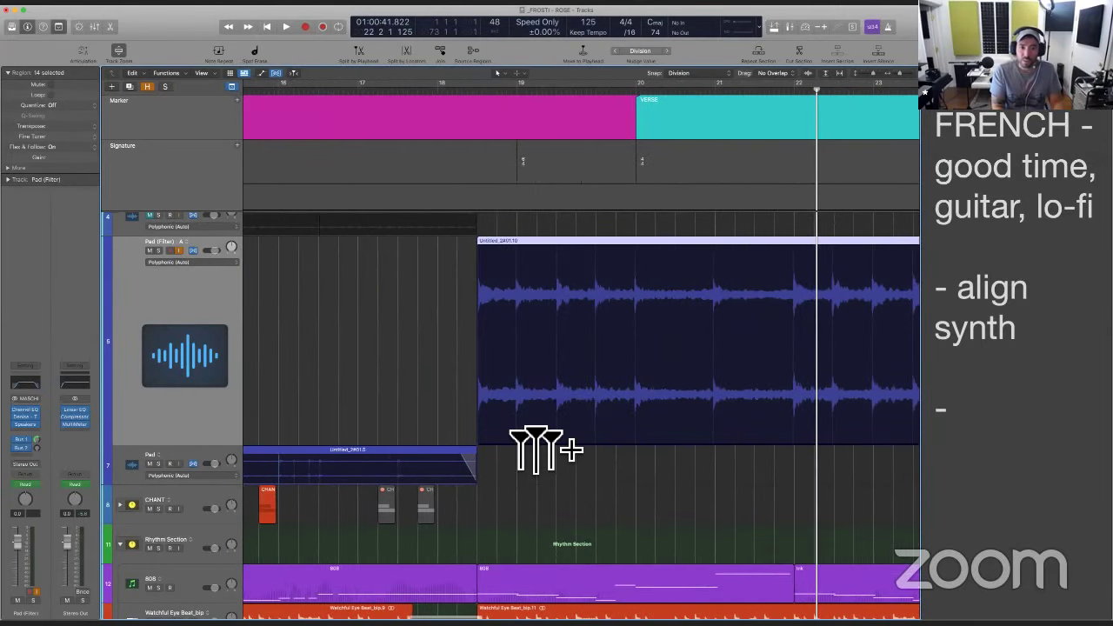
pyautogui.hscroll(5, 457, 413)
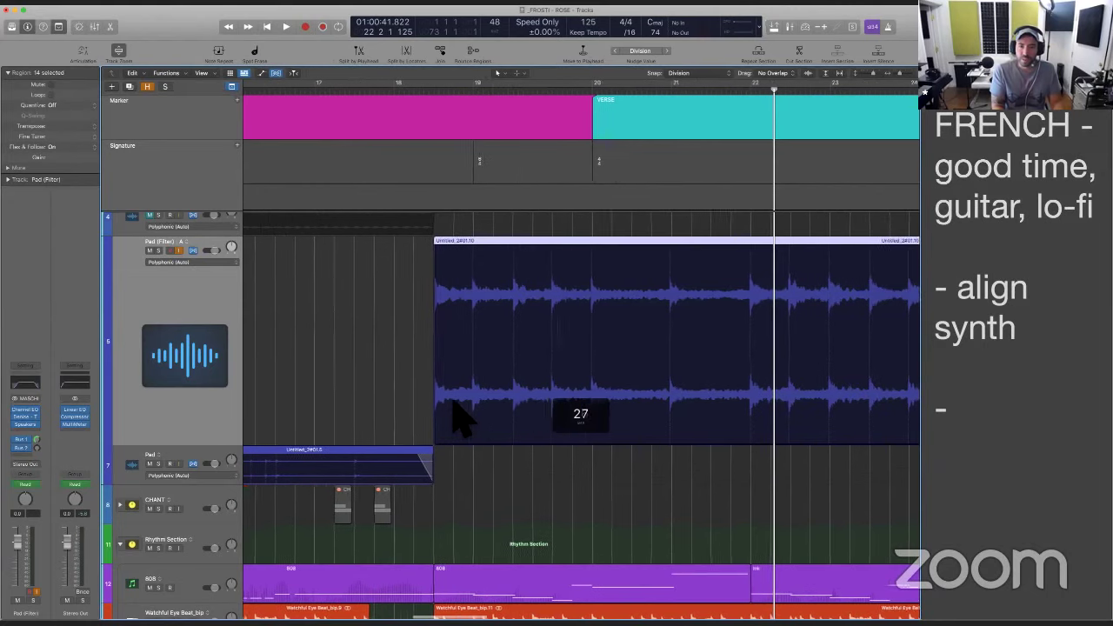
pyautogui.scroll(2, 504, 413)
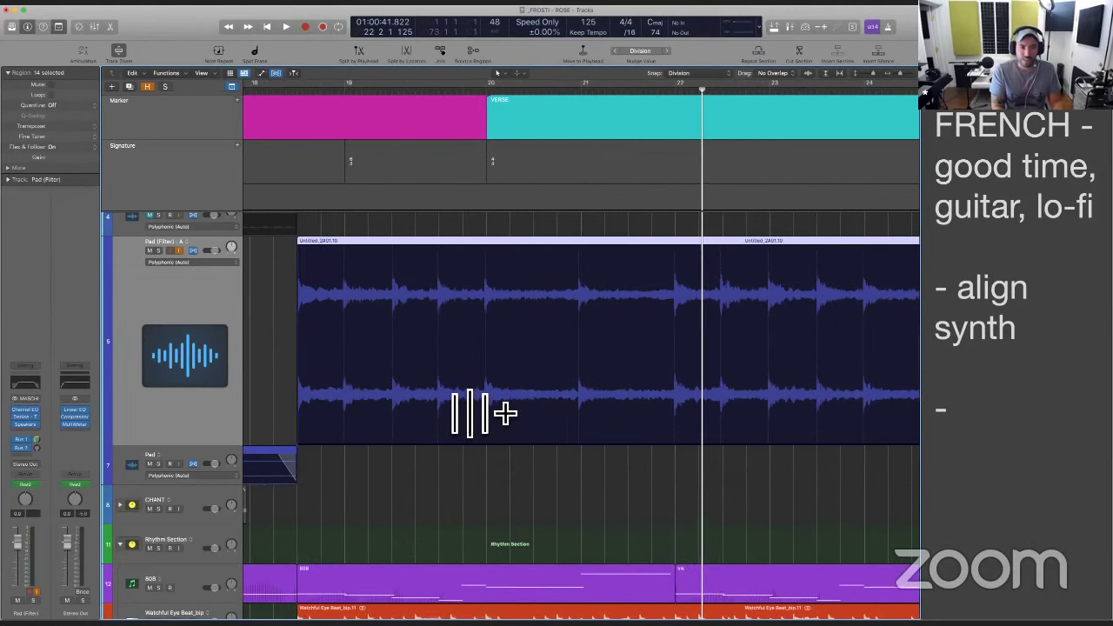
pyautogui.hscroll(-3, 504, 413)
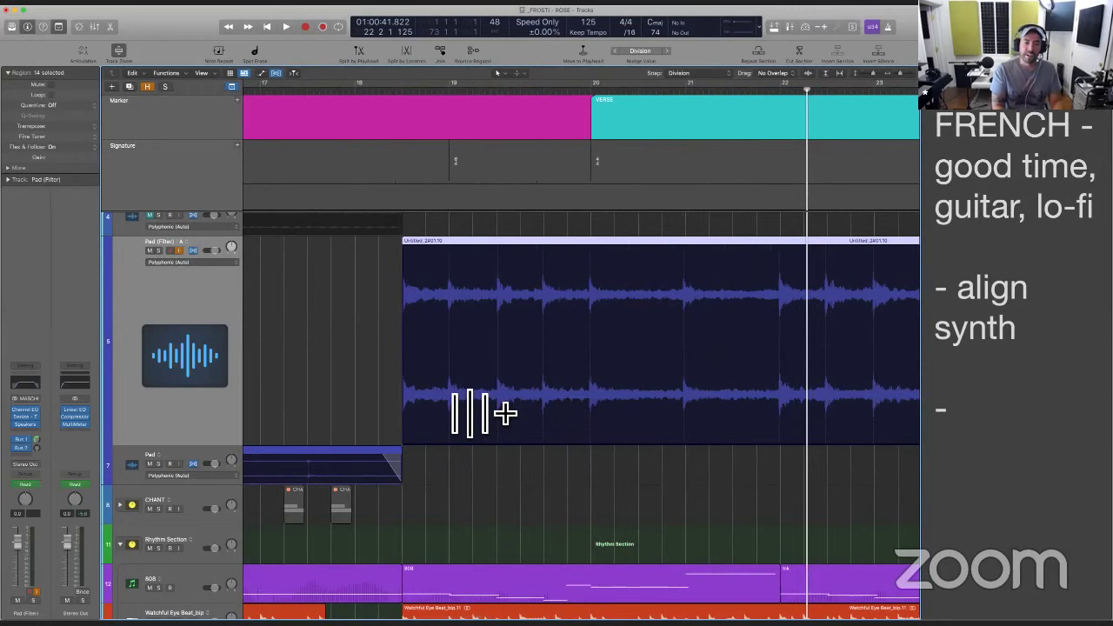
# Play the full arrangement from bar 18 through the verse, and stop at the start of the second hook
pyautogui.click(366, 366)
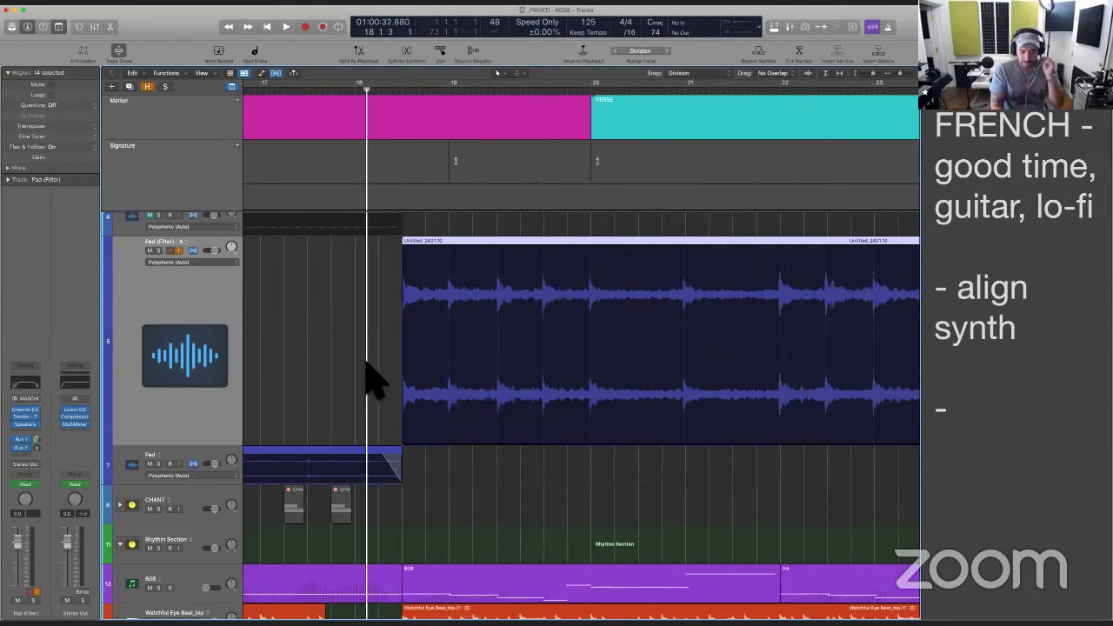
pyautogui.press('space')
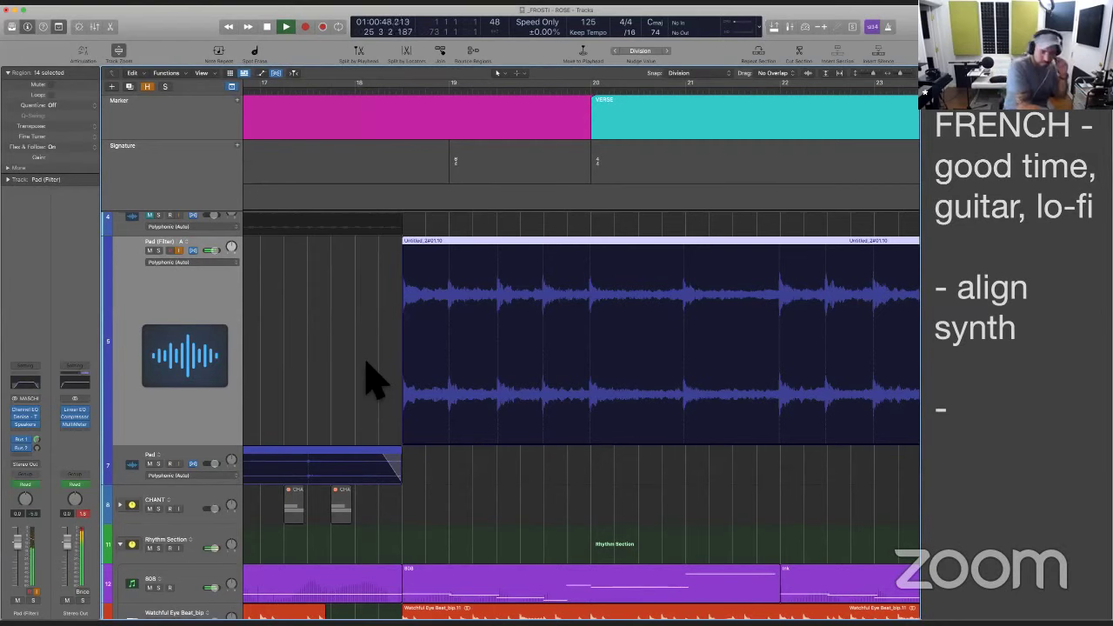
pyautogui.hotkey('ctrl', '.')
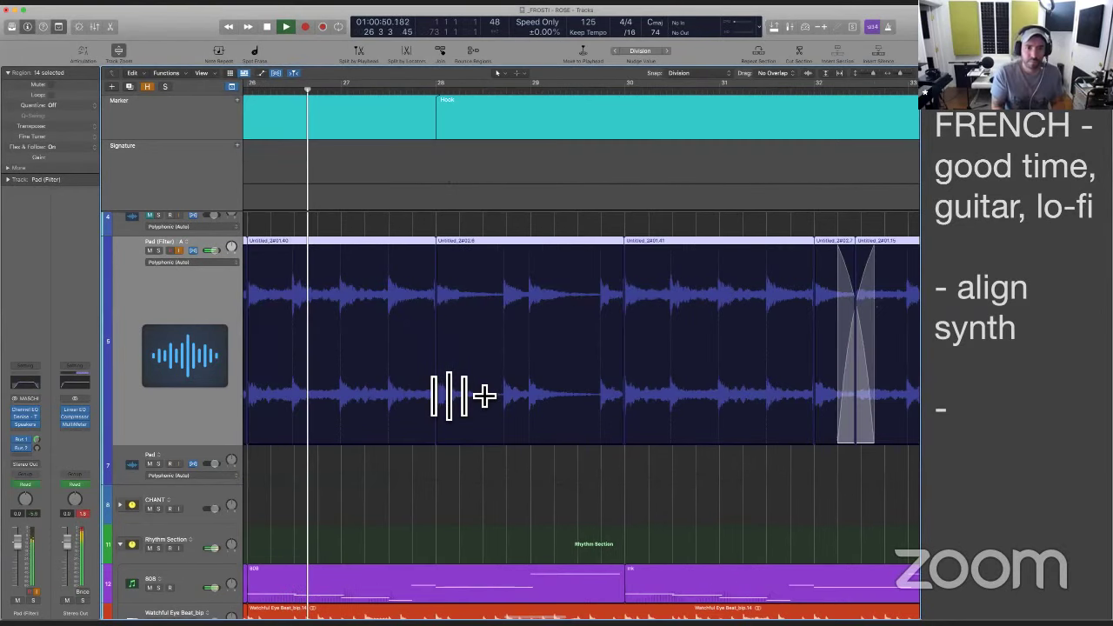
pyautogui.press('z')
pyautogui.press('z')
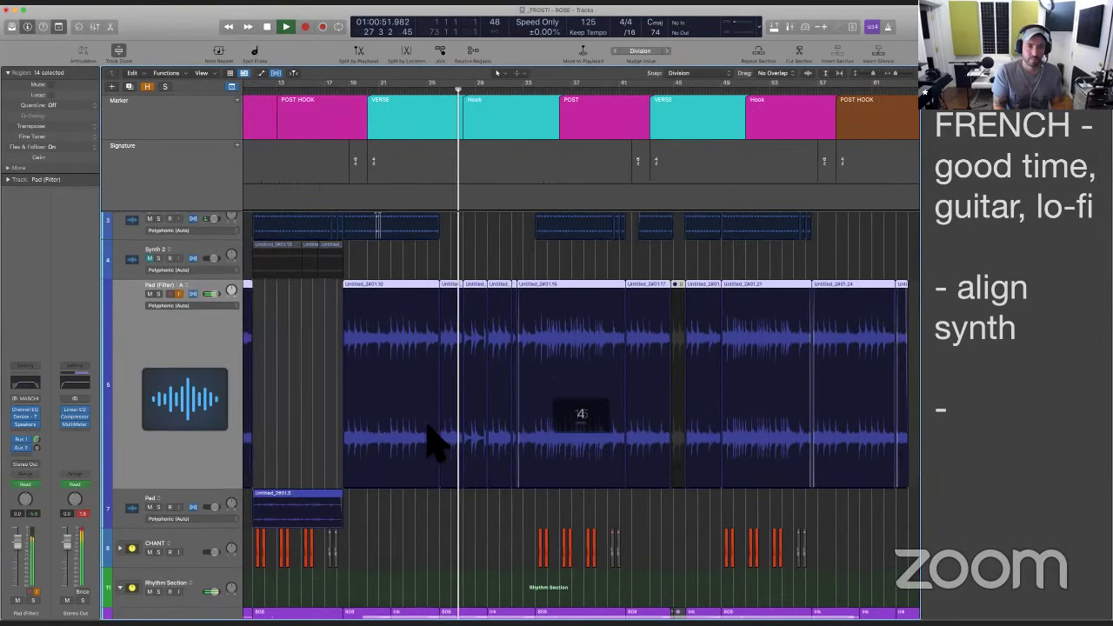
pyautogui.press('space')
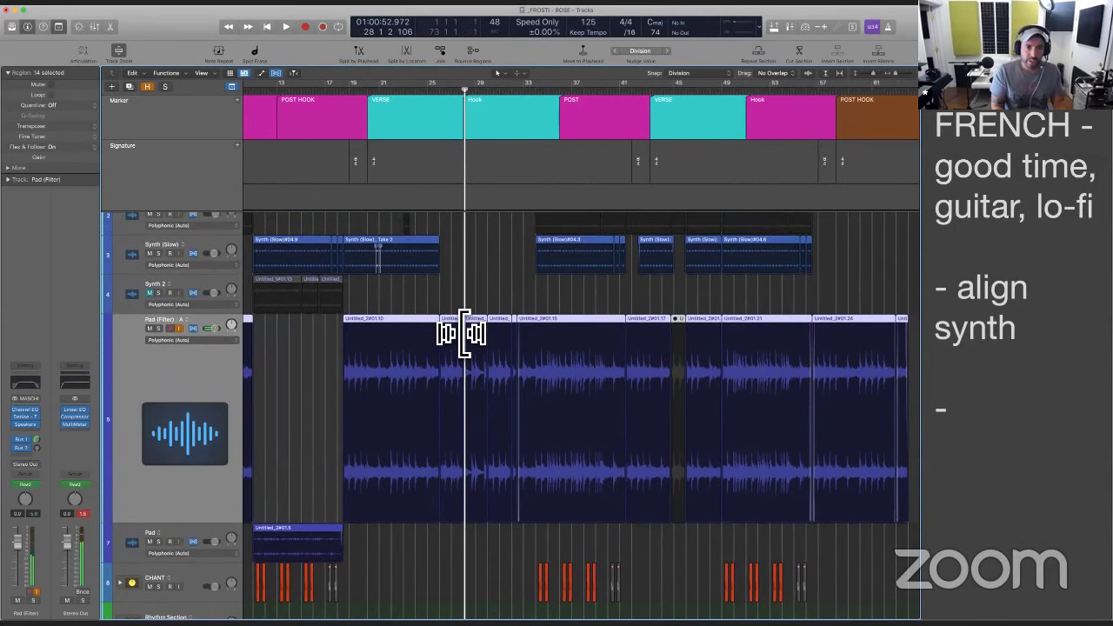
# Deselect the Pad (Filter) regions, place the playhead at bar 20 where the verse starts, and hide the global tracks
pyautogui.click(487, 300)
pyautogui.scroll(2, 496, 356)
pyautogui.scroll(6, 500, 340)
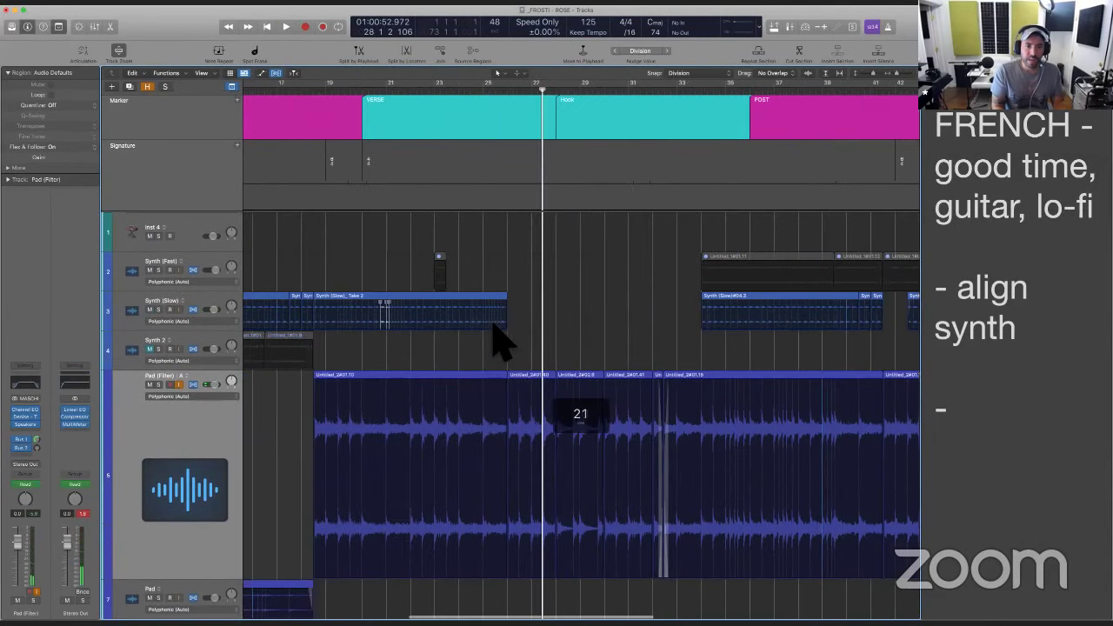
pyautogui.hscroll(-10, 670, 339)
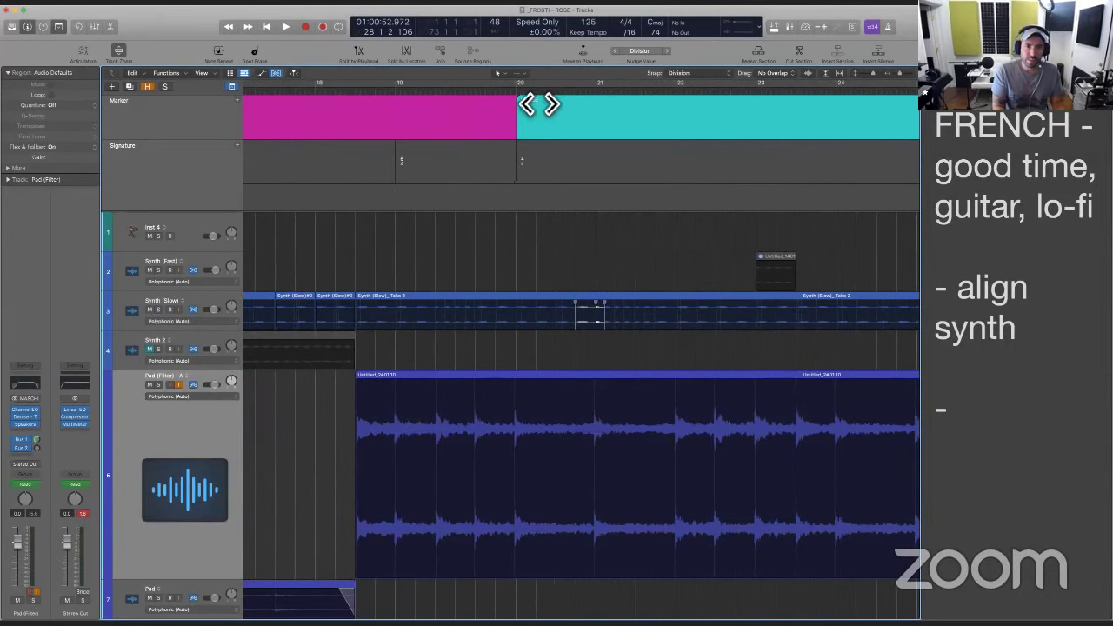
pyautogui.click(535, 106)
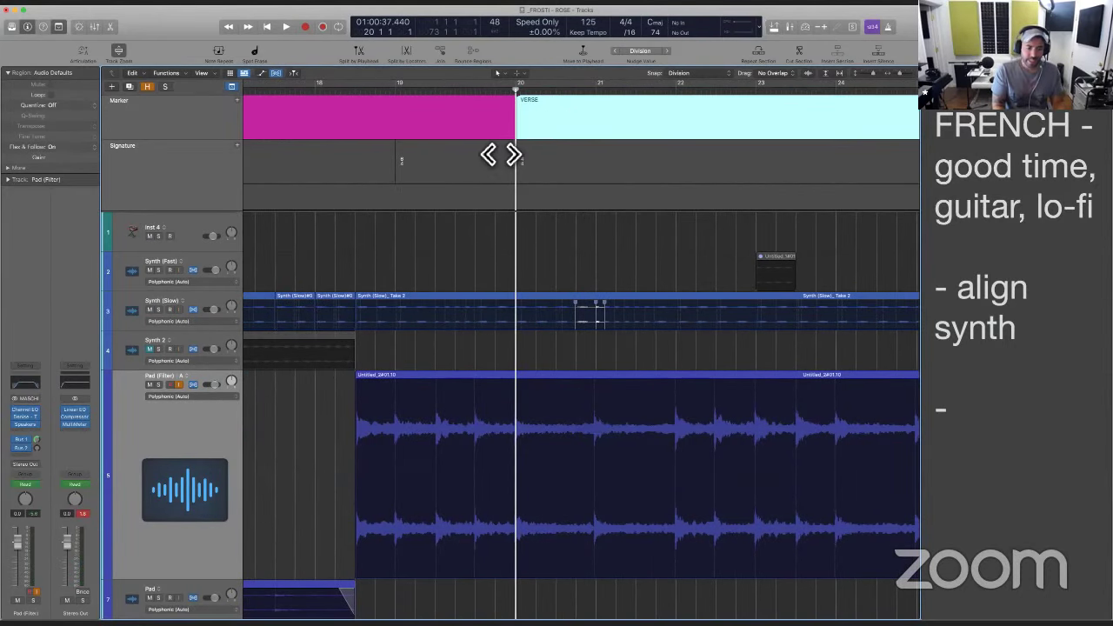
pyautogui.press('g')
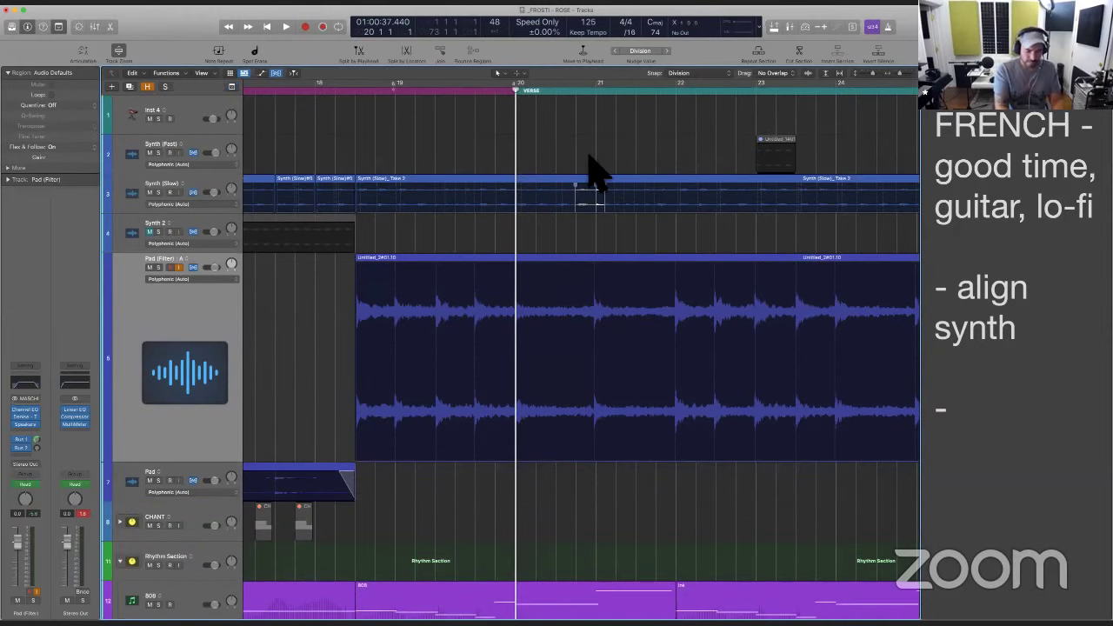
# Enlarge the tracks and compare the Synth (Slow) notes with the Pad (Filter) transients around bars 19 and 20
pyautogui.press('super+Down')
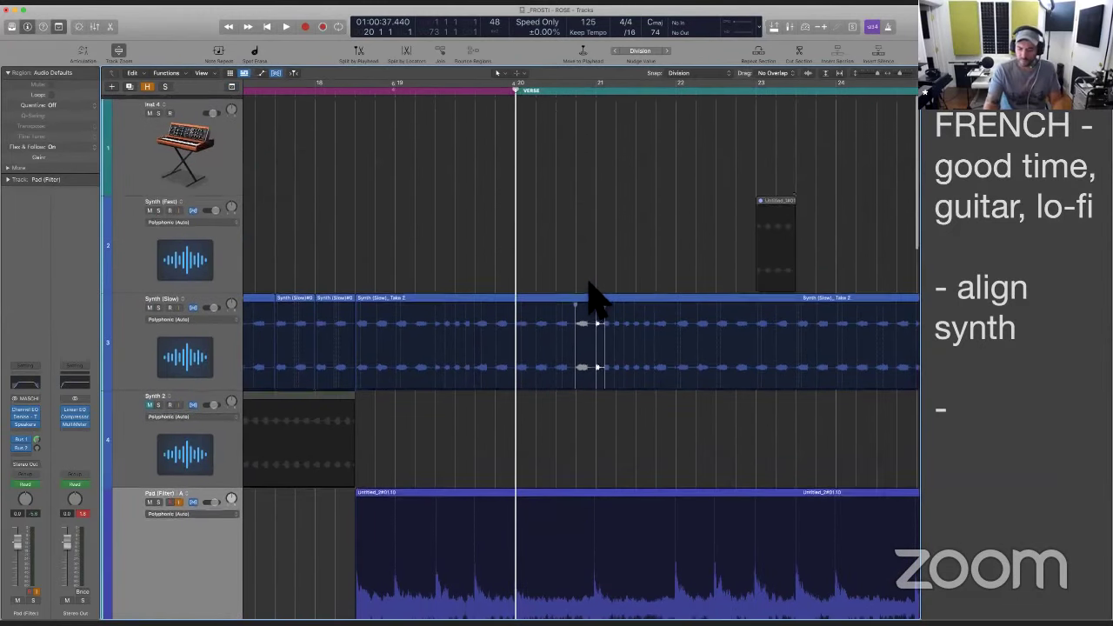
pyautogui.press('super+Right')
pyautogui.press('super+Right')
pyautogui.press('super+Right')
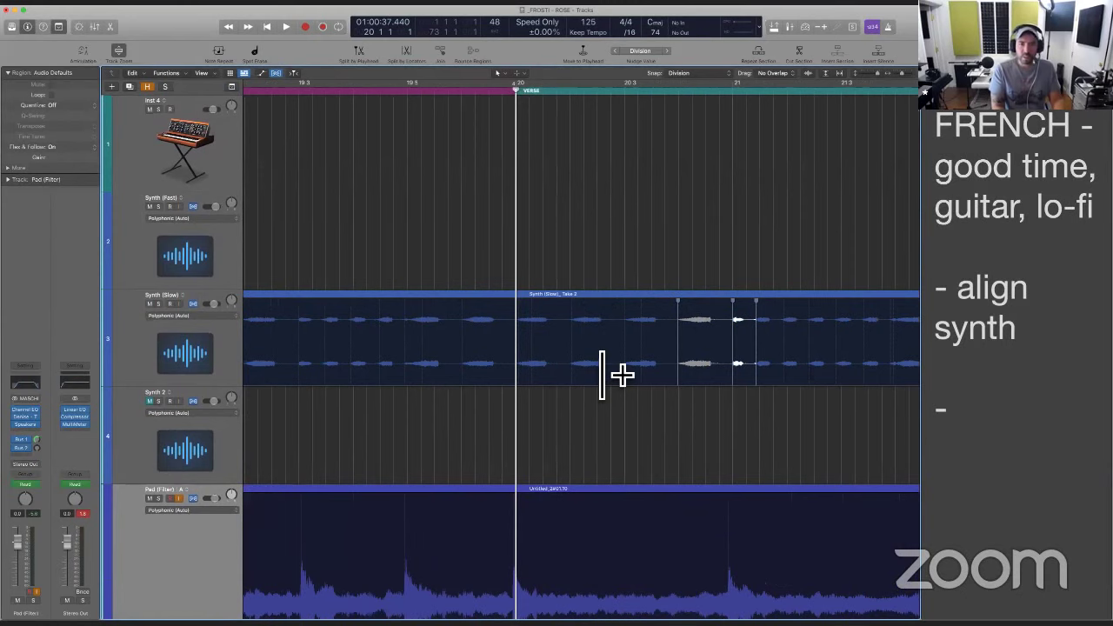
pyautogui.press('super+Right')
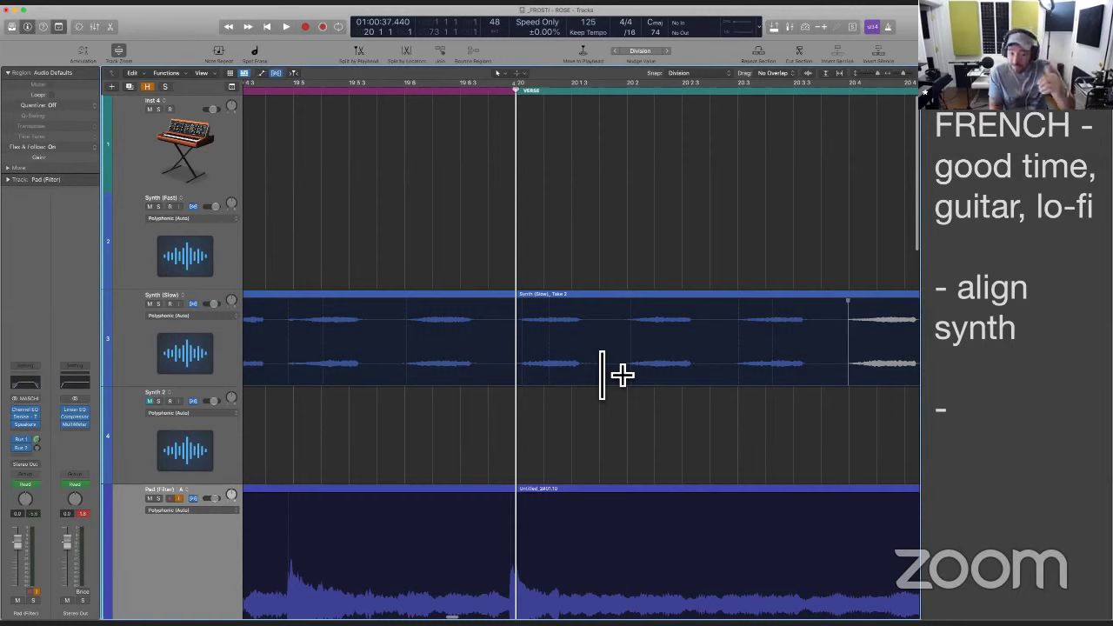
pyautogui.hscroll(-5, 556, 396)
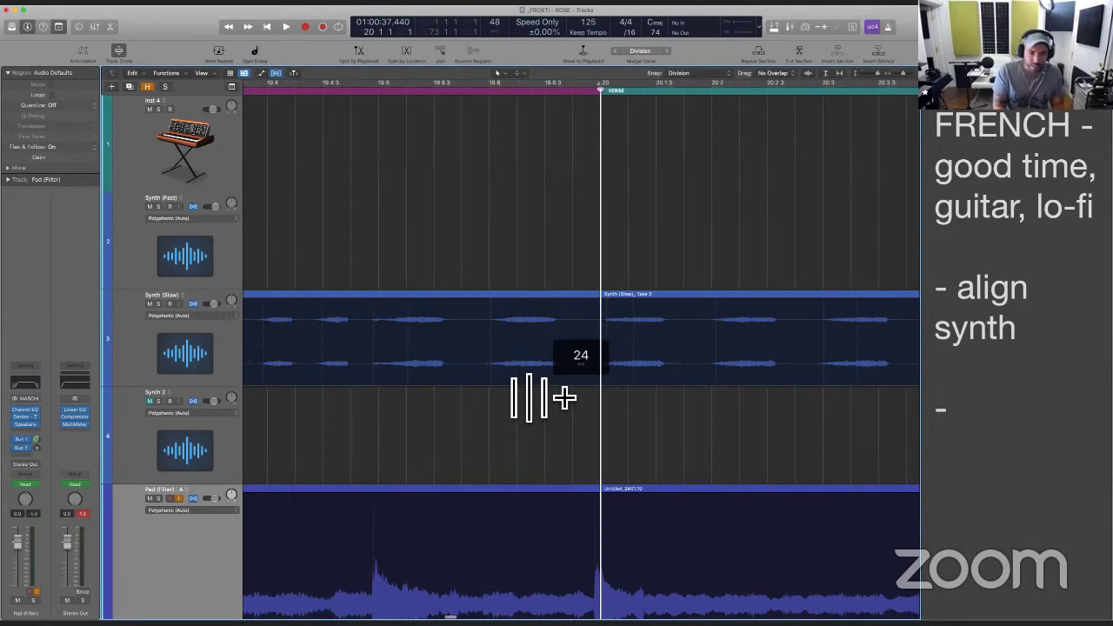
pyautogui.hscroll(-5, 565, 397)
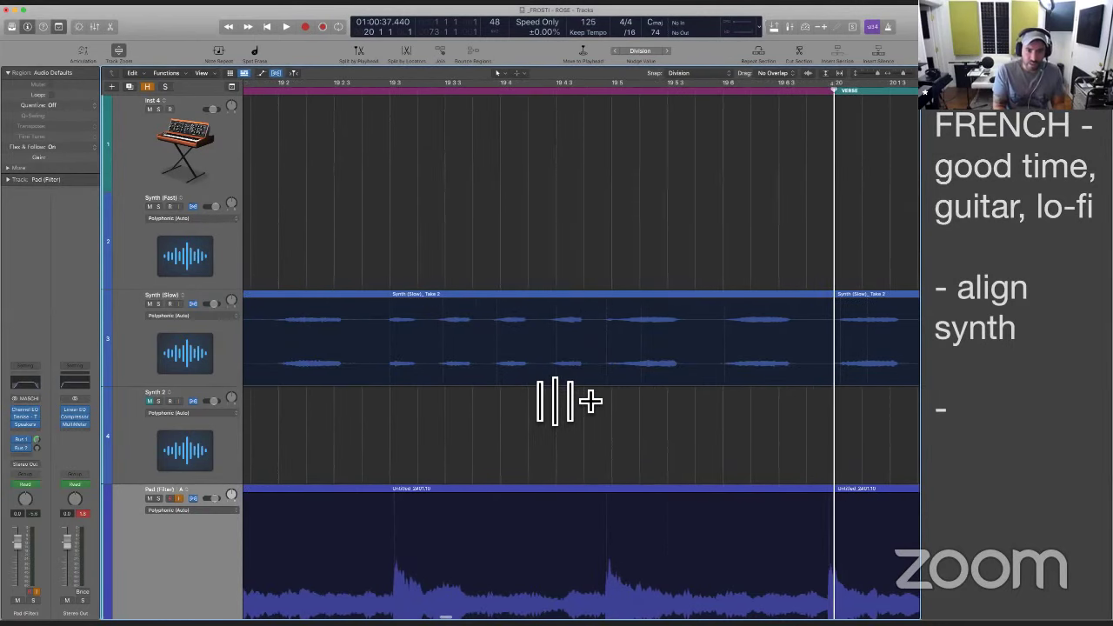
pyautogui.hscroll(-4, 556, 400)
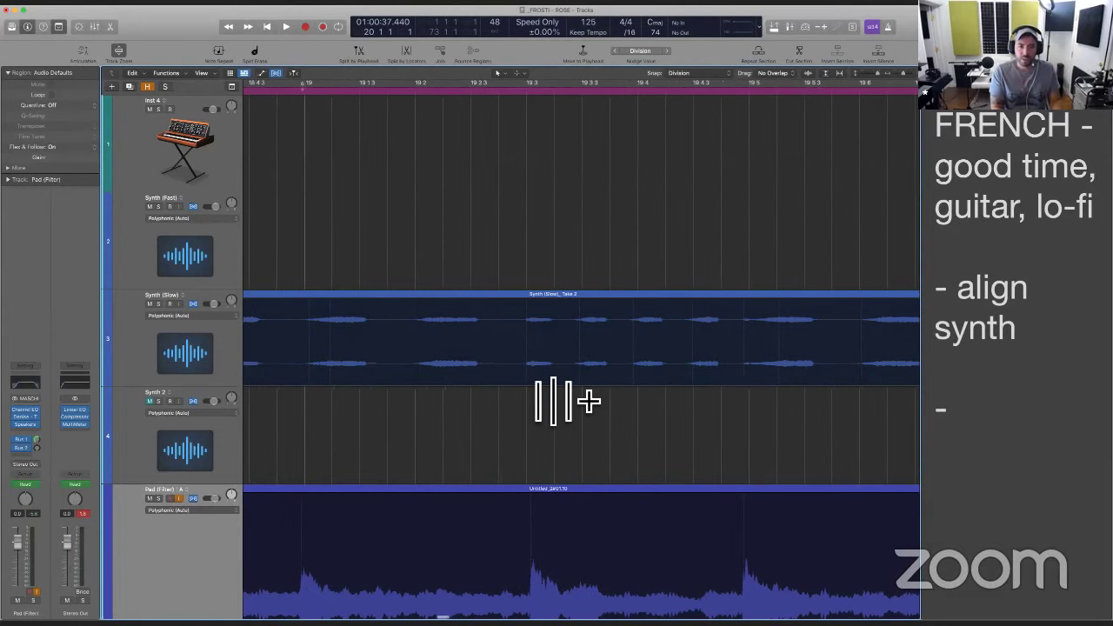
pyautogui.scroll(4, 609, 426)
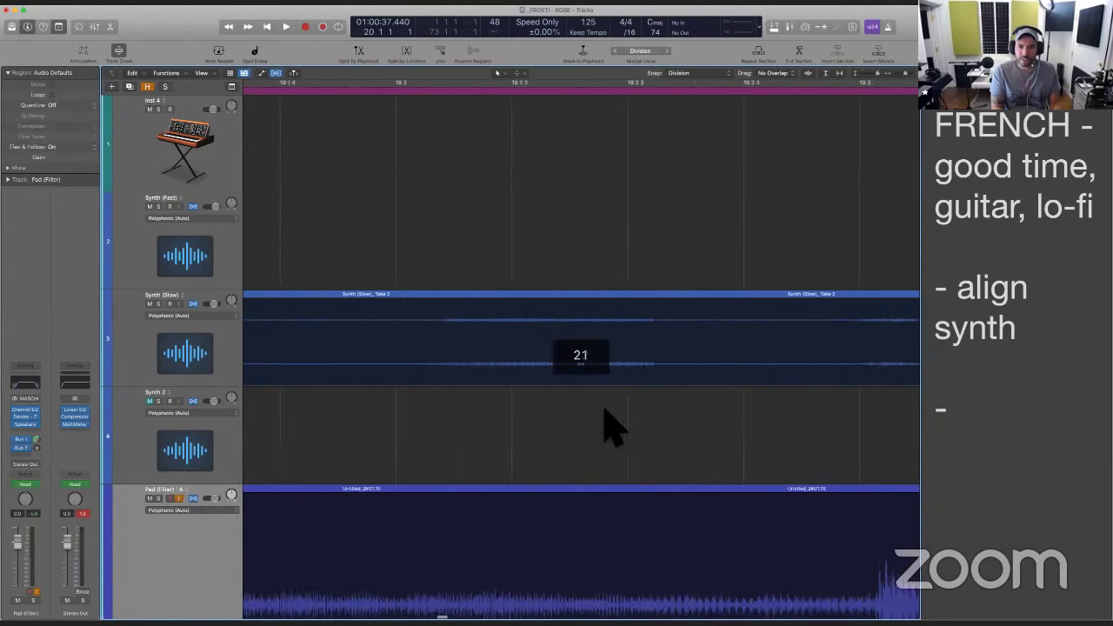
pyautogui.hscroll(4, 609, 427)
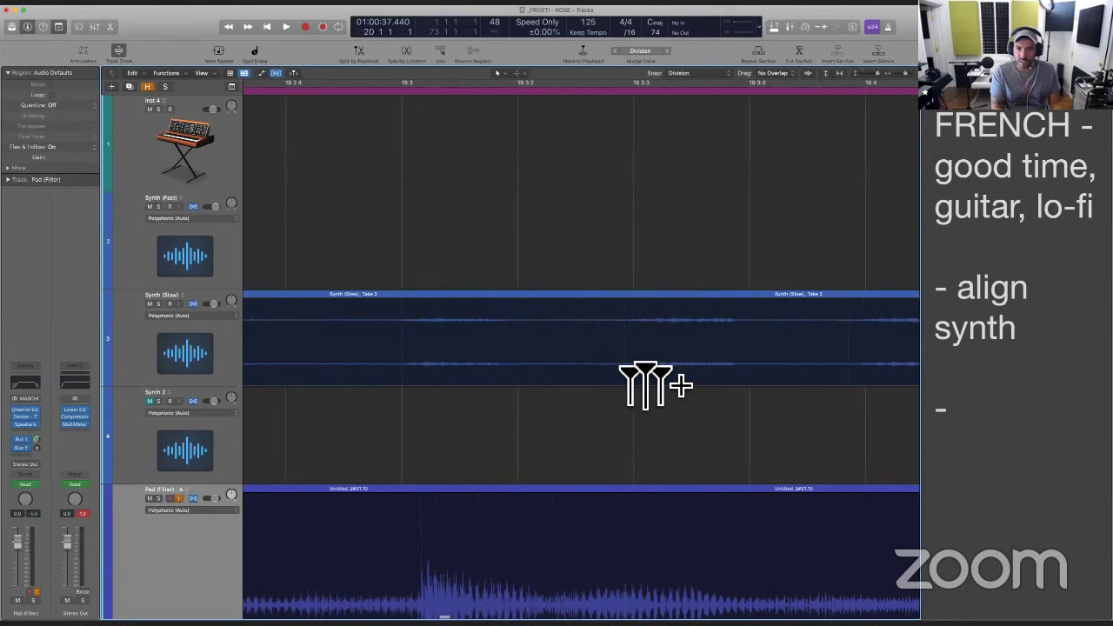
pyautogui.scroll(-3, 791, 374)
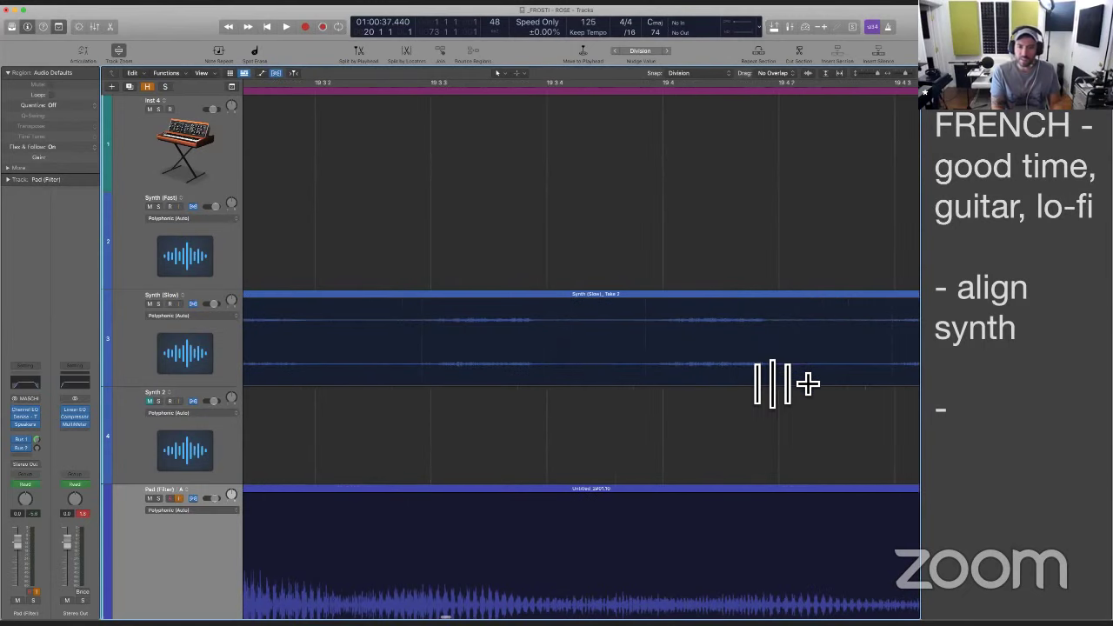
pyautogui.scroll(-8, 808, 383)
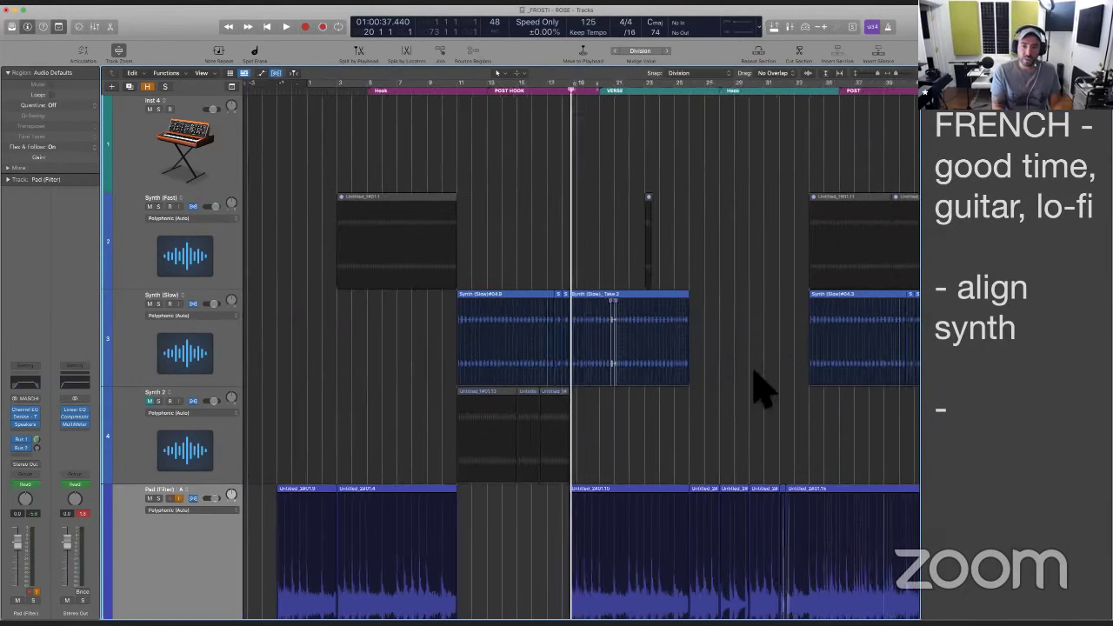
# Select the Synth (Slow) regions spanning the post hook and verse, and look through the available region quantize values
pyautogui.moveTo(380, 317); pyautogui.dragTo(659, 301)
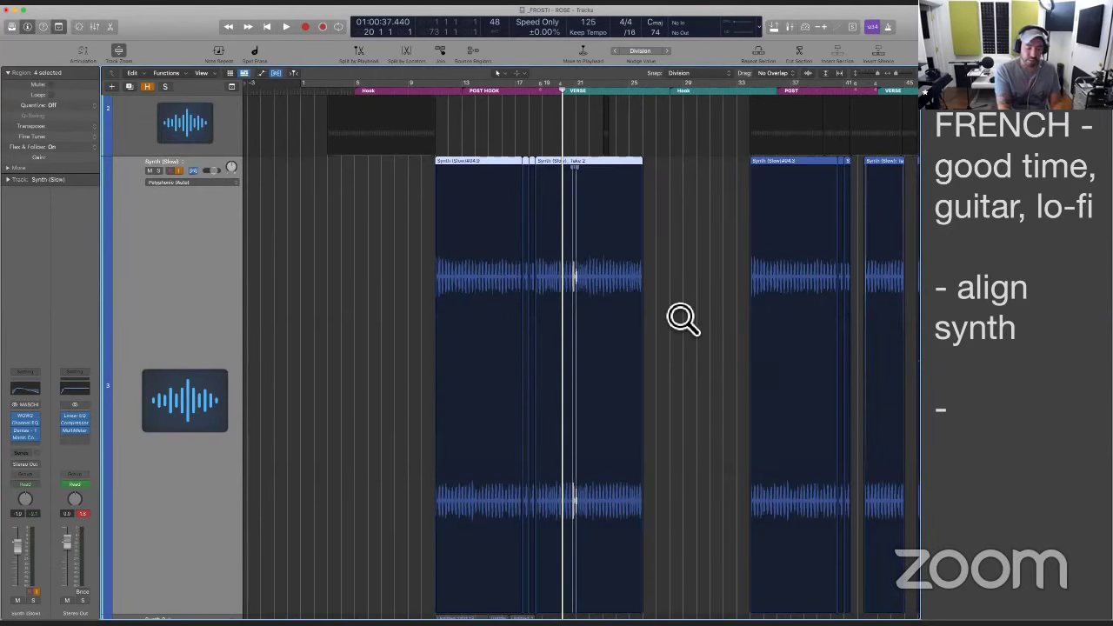
pyautogui.keyDown('ctrl'); pyautogui.keyDown('alt'); pyautogui.click(681, 317); pyautogui.keyUp('alt'); pyautogui.keyUp('ctrl')
pyautogui.keyDown('ctrl'); pyautogui.keyDown('alt'); pyautogui.click(682, 318); pyautogui.keyUp('alt'); pyautogui.keyUp('ctrl')
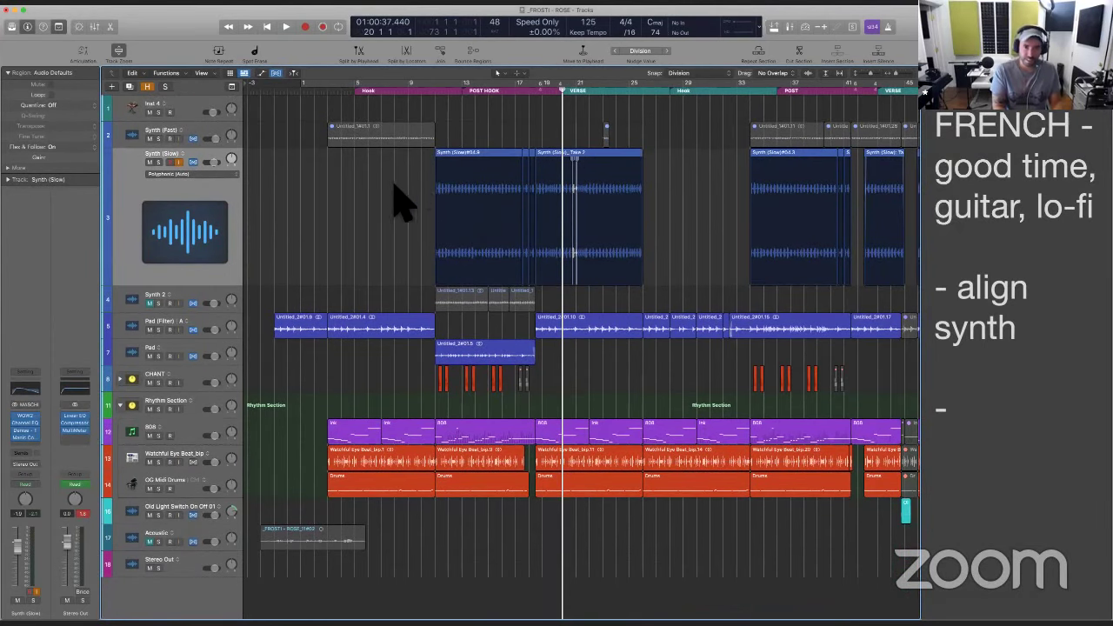
pyautogui.click(66, 106)
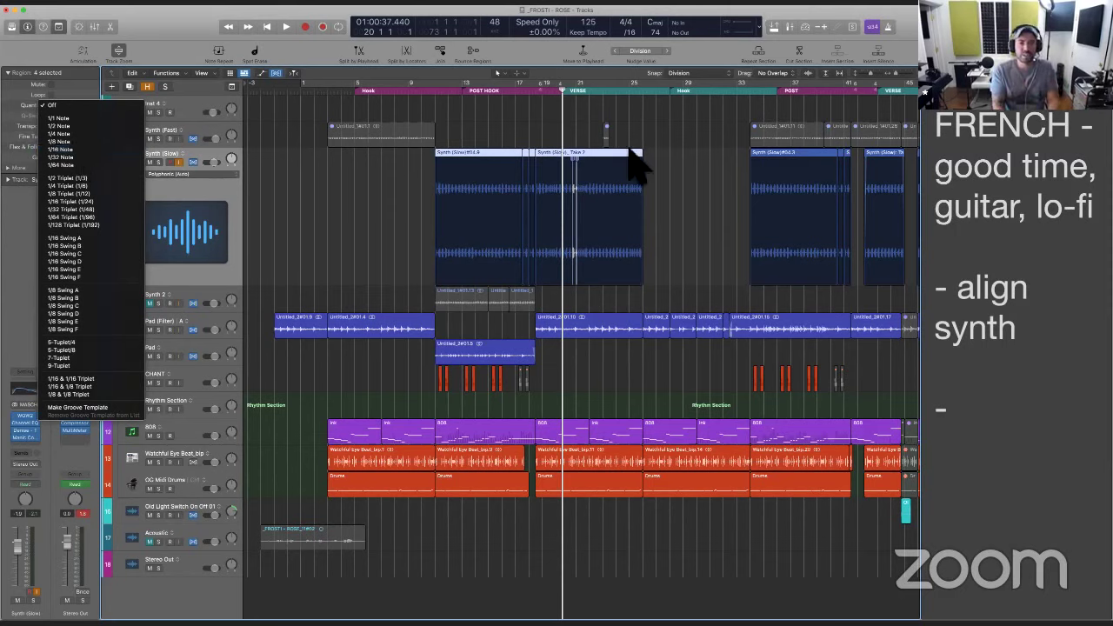
pyautogui.click(712, 200)
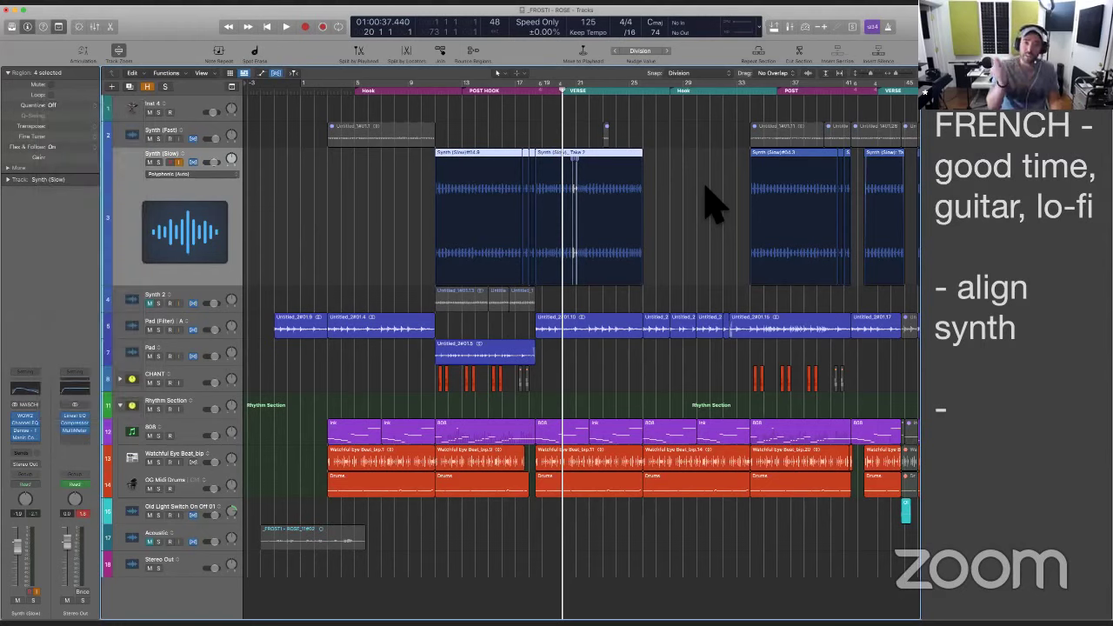
# Examine the Synth (Slow) waveform against the bar grid and the Pad (Filter) track around bars 19 to 22
pyautogui.press('super+Right')
pyautogui.press('super+Right')
pyautogui.press('super+Right')
pyautogui.press('super+Right')
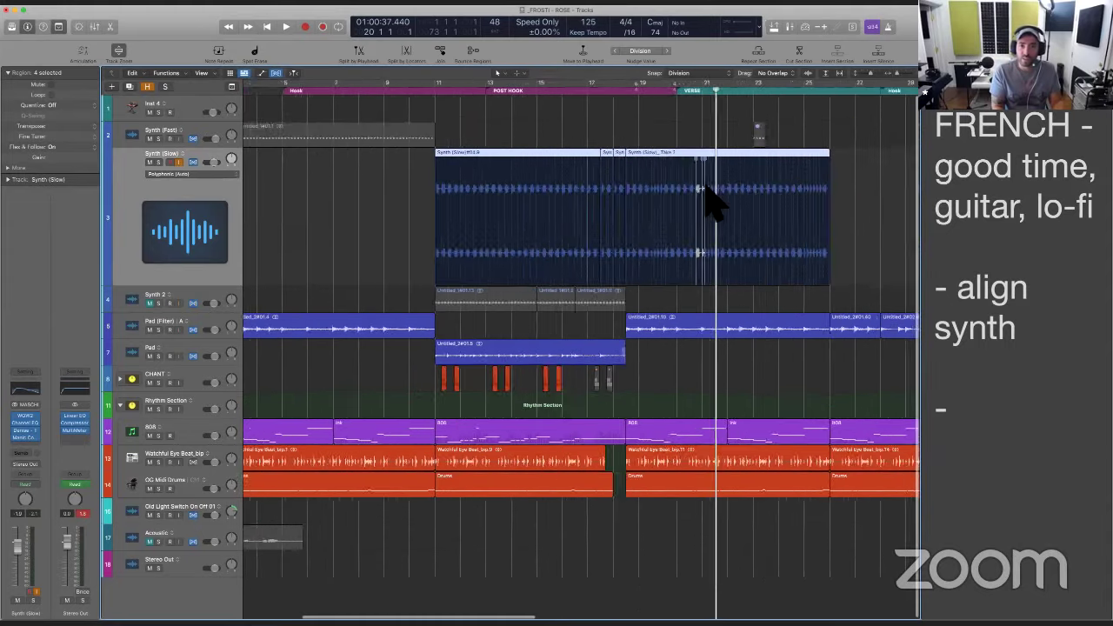
pyautogui.press('super+Right')
pyautogui.press('super+Right')
pyautogui.press('super+Right')
pyautogui.press('super+Right')
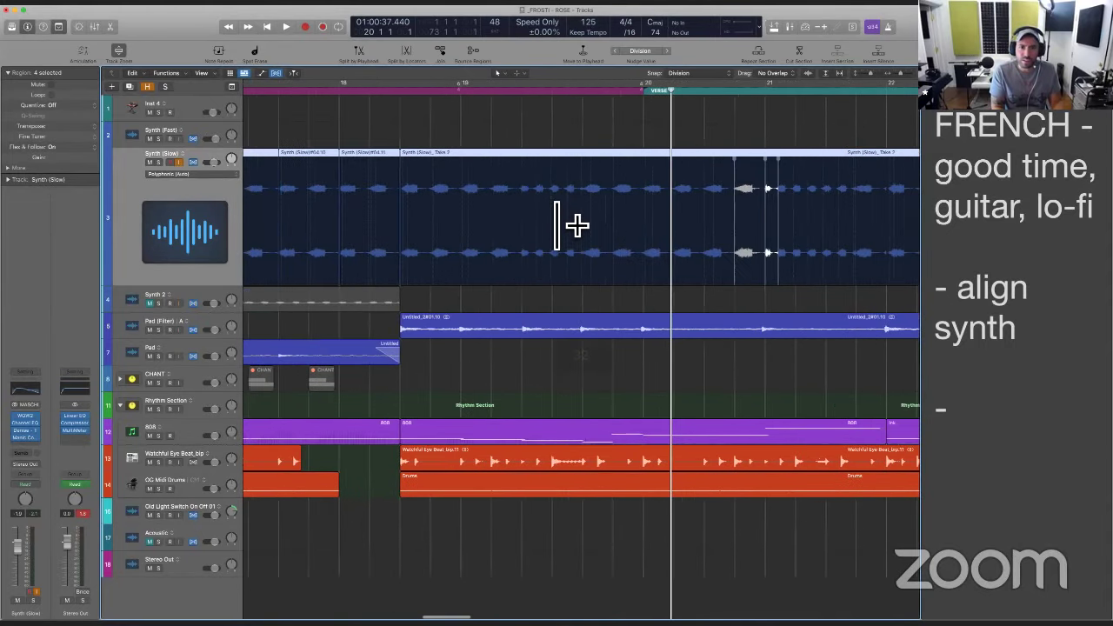
pyautogui.hscroll(-3, 520, 214)
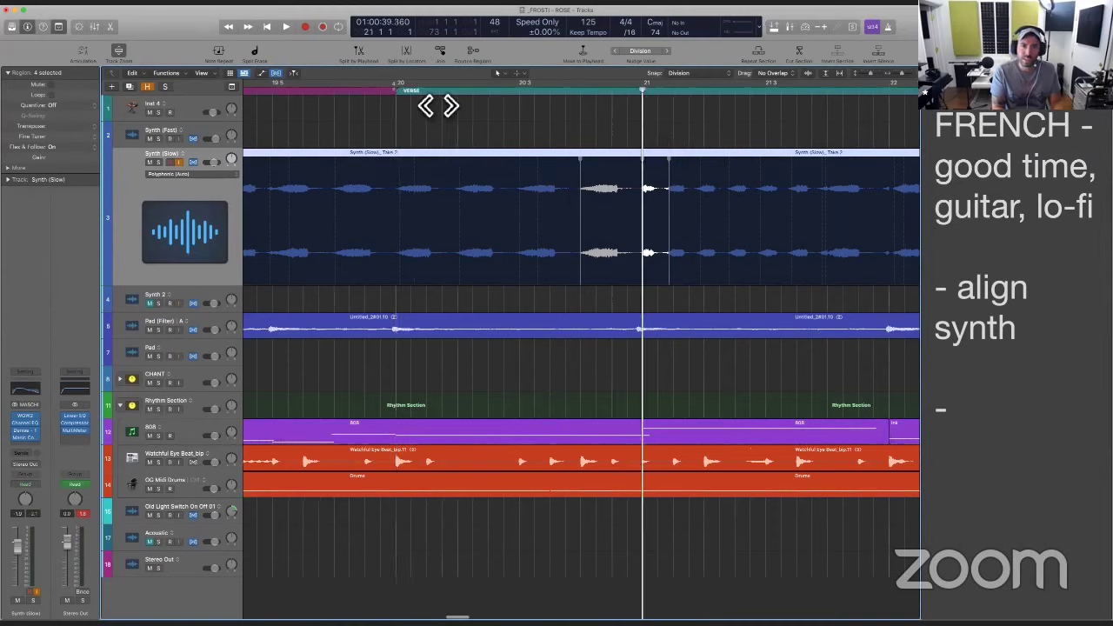
# Solo the Synth (Slow) track and play it from the start of the verse into bar 21
pyautogui.click(158, 162)
pyautogui.press('space')
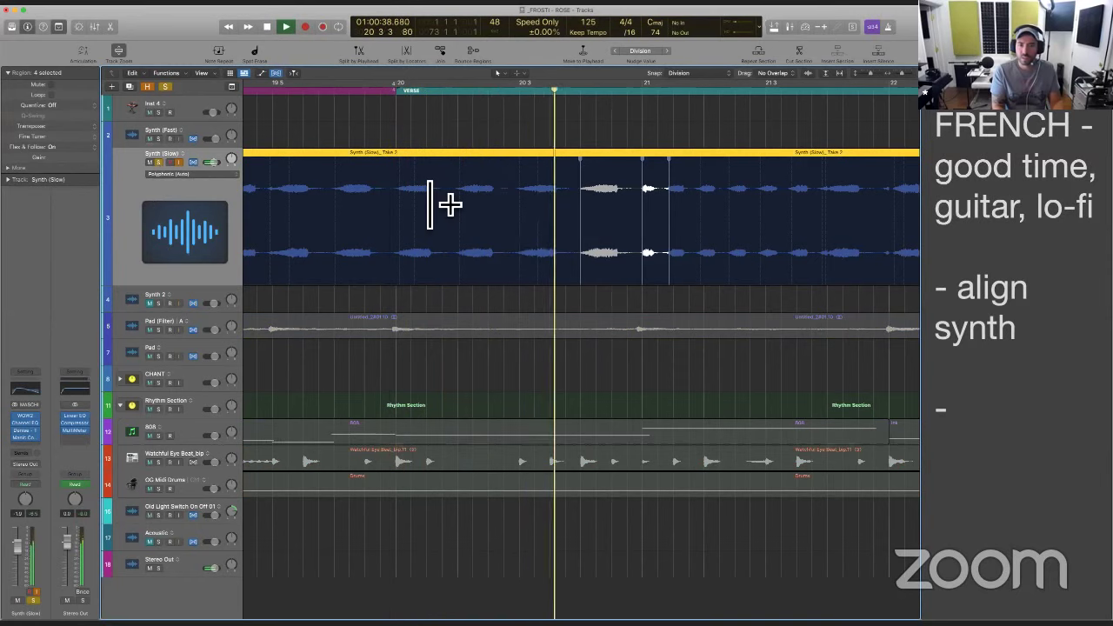
pyautogui.hscroll(3, 449, 204)
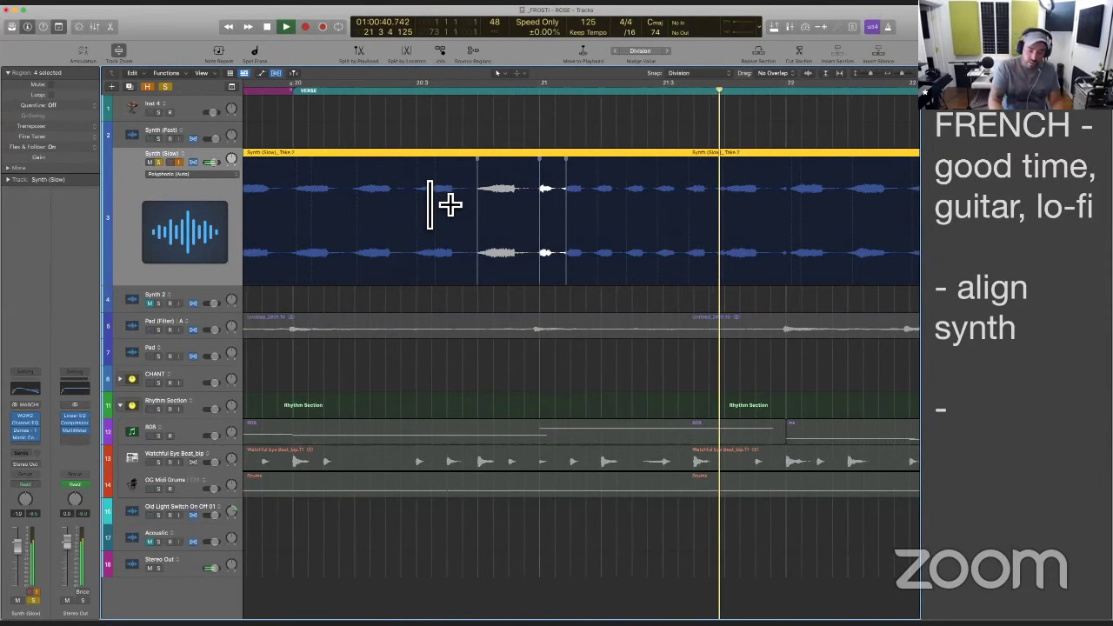
# Unsolo the Synth (Slow) track and quantize all of its regions to 1/8 Note
pyautogui.click(158, 163)
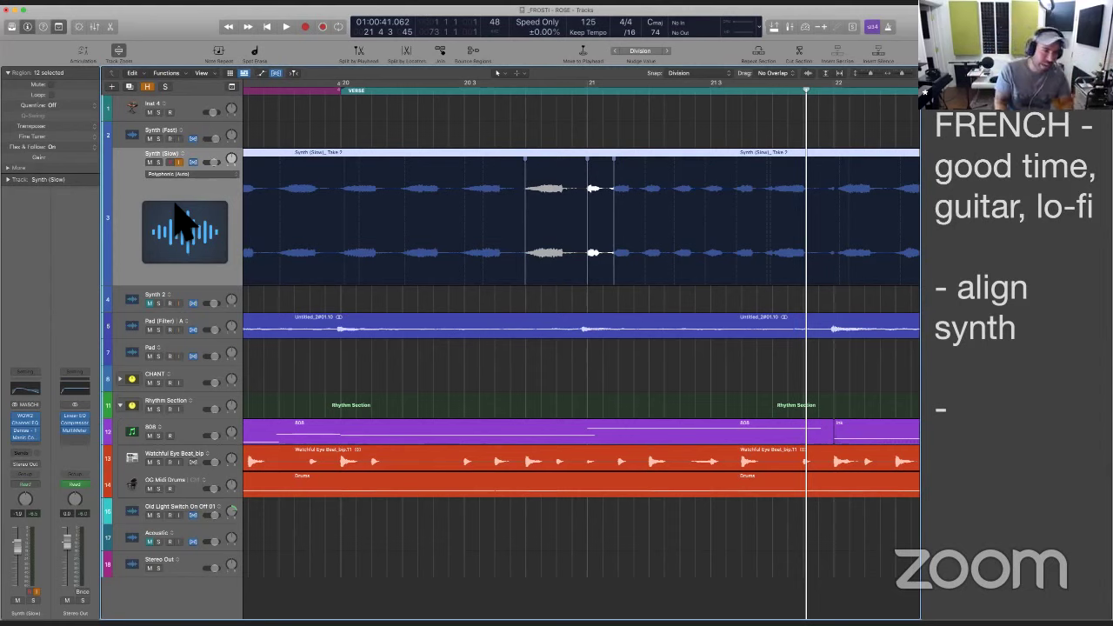
pyautogui.click(57, 105)
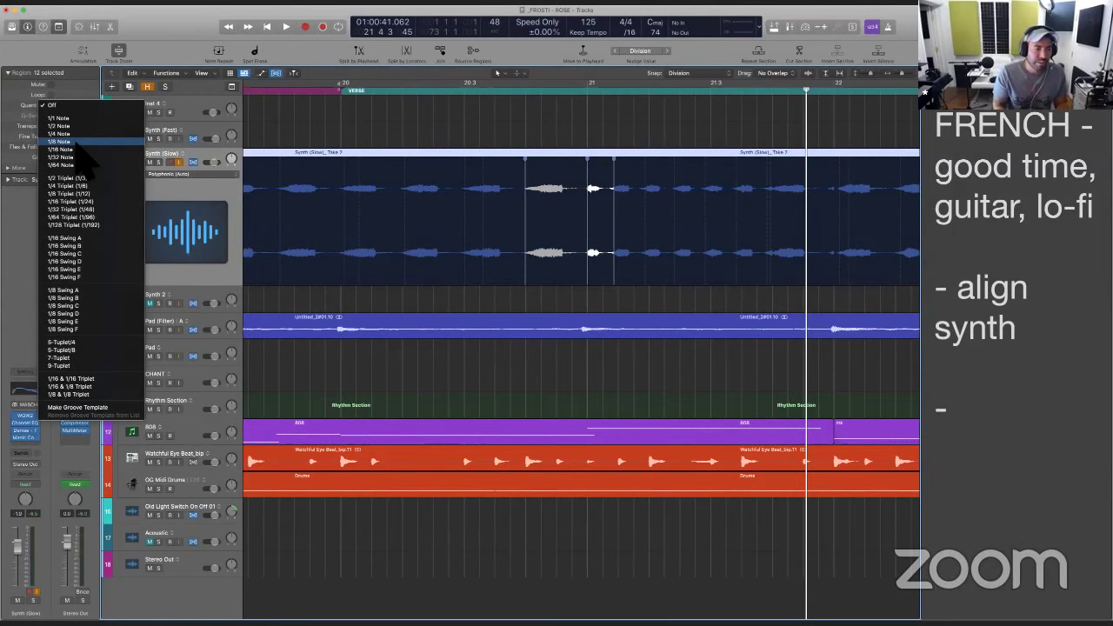
pyautogui.click(78, 141)
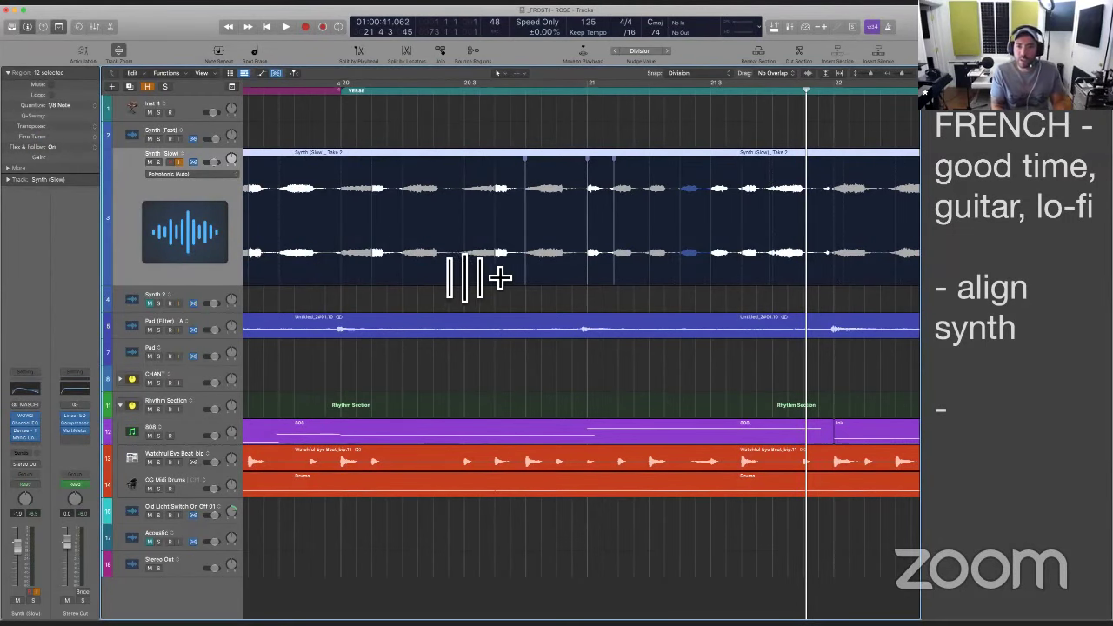
# Examine how the quantized Synth (Slow) notes line up with the grid from bar 18 to bar 23
pyautogui.hscroll(-10, 477, 276)
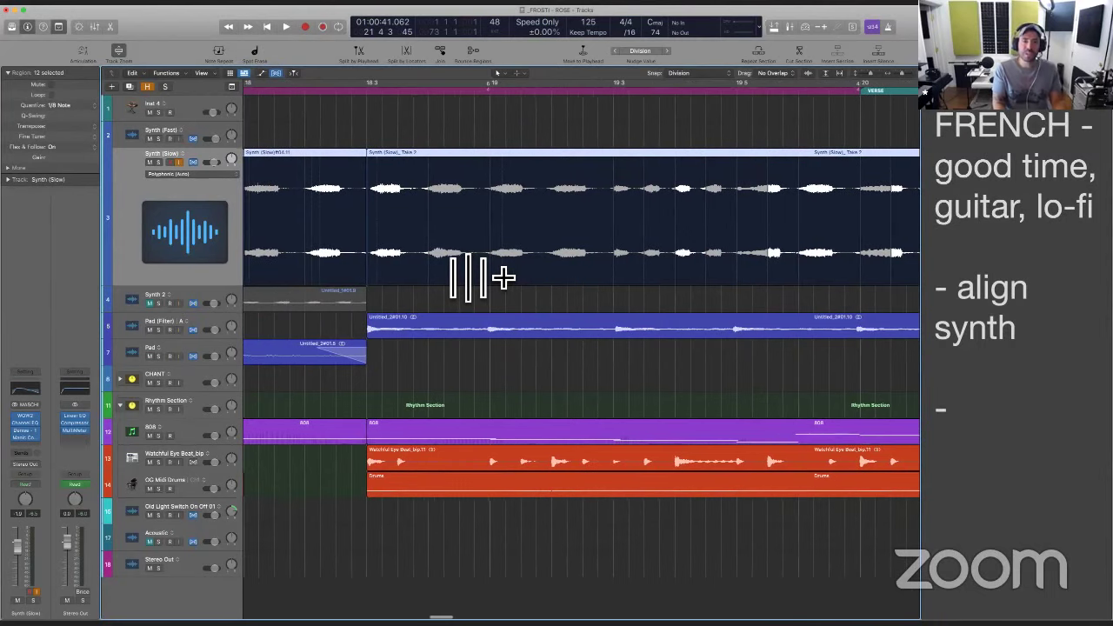
pyautogui.hscroll(-3, 477, 276)
pyautogui.hscroll(12, 476, 277)
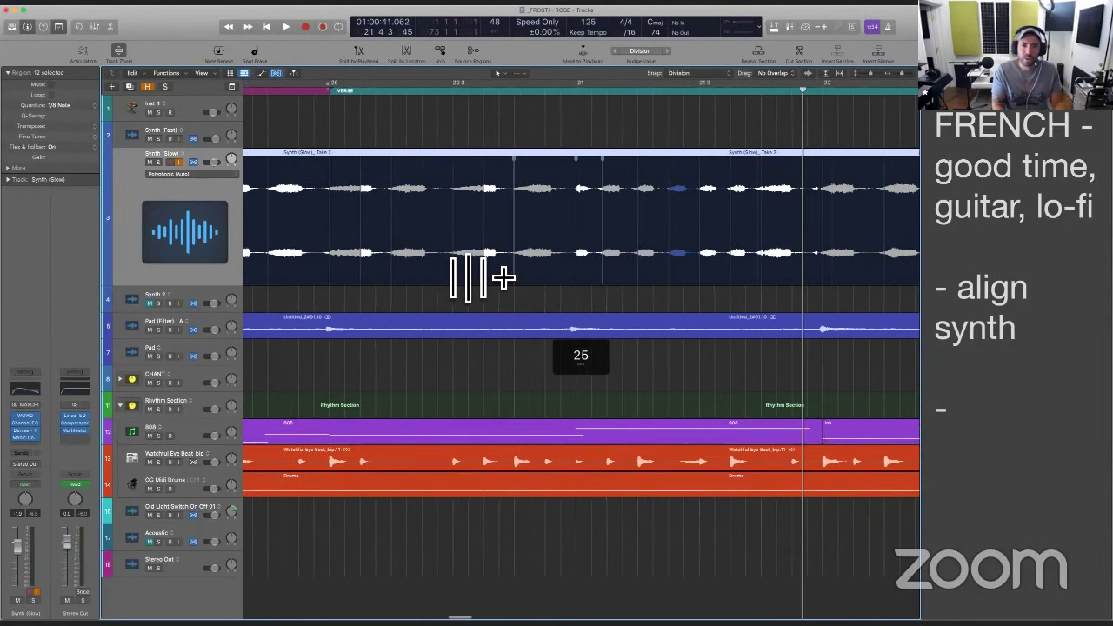
pyautogui.hscroll(4, 502, 277)
pyautogui.scroll(1, 503, 277)
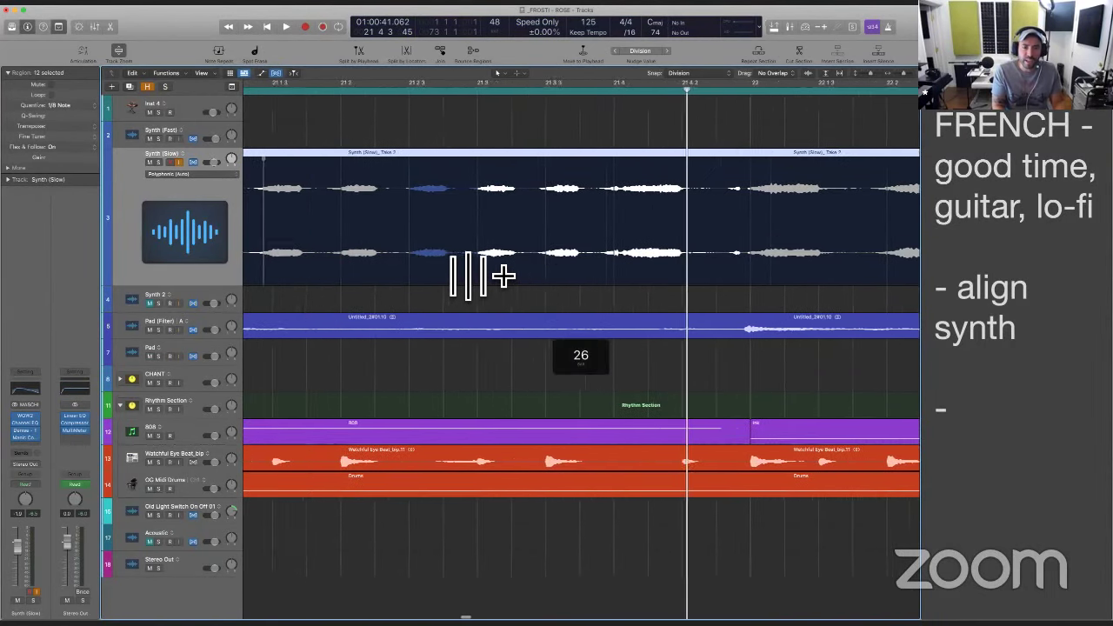
pyautogui.hscroll(6, 503, 277)
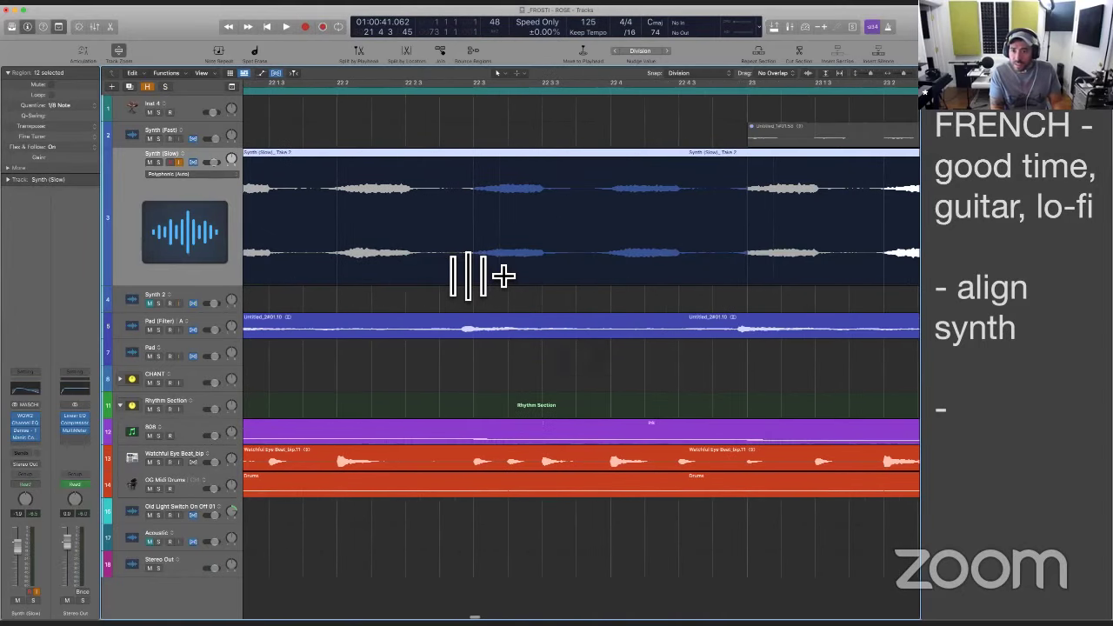
pyautogui.hscroll(4, 503, 277)
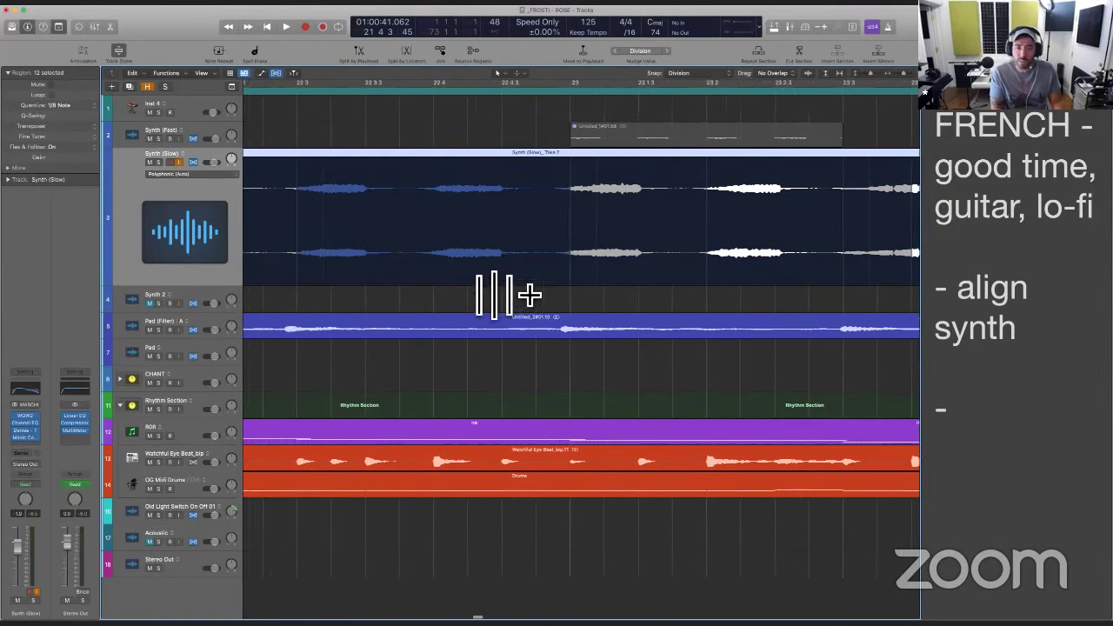
pyautogui.scroll(-5, 504, 318)
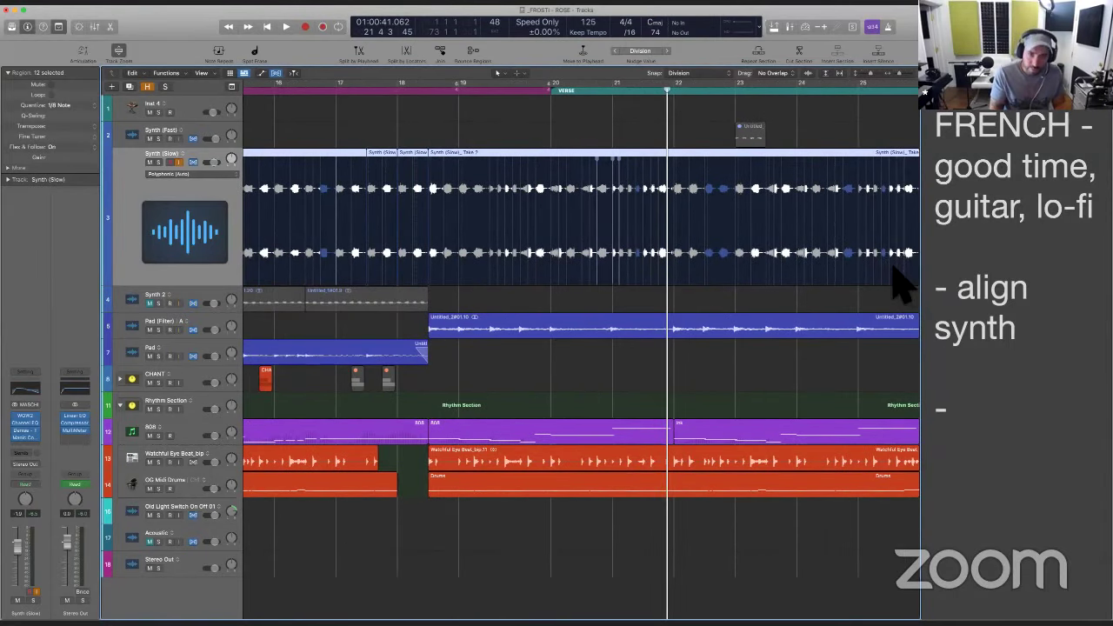
# Move the playhead to bar 20, play the full mix with the quantized synth through the verse, and stop at bar 26
pyautogui.press('/')
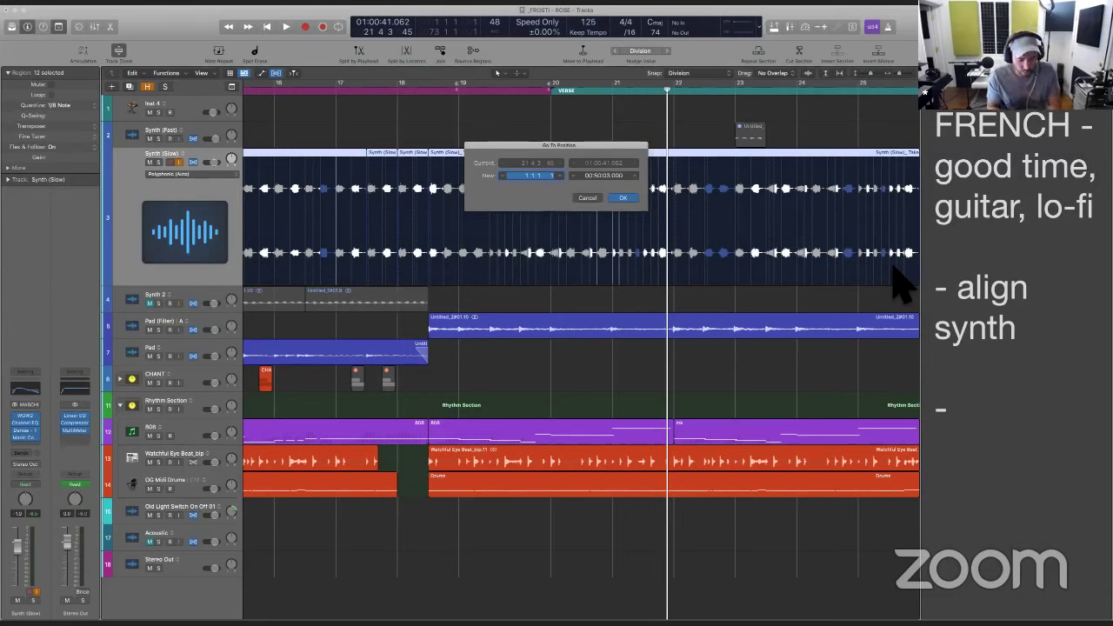
pyautogui.write('20')
pyautogui.press('Return')
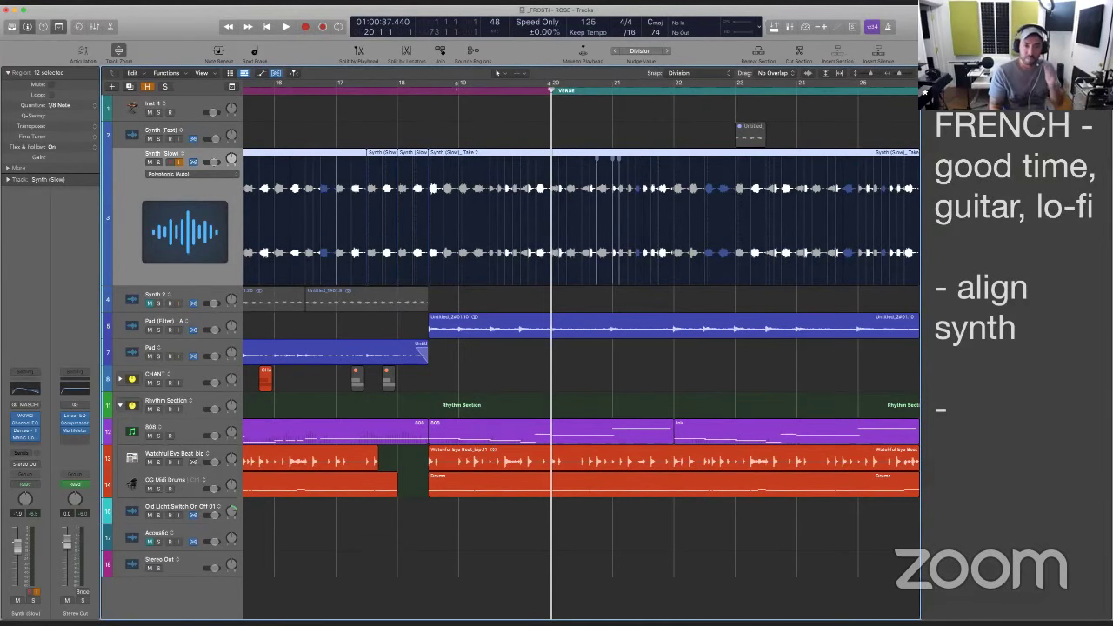
pyautogui.press('space')
pyautogui.scroll(3, 878, 291)
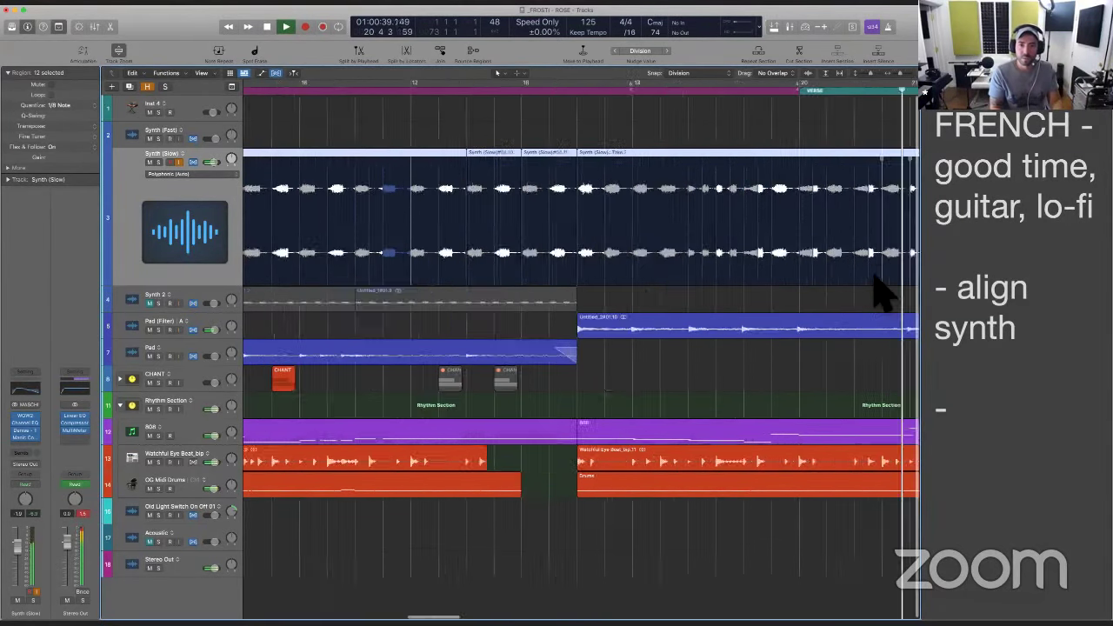
pyautogui.scroll(5, 878, 291)
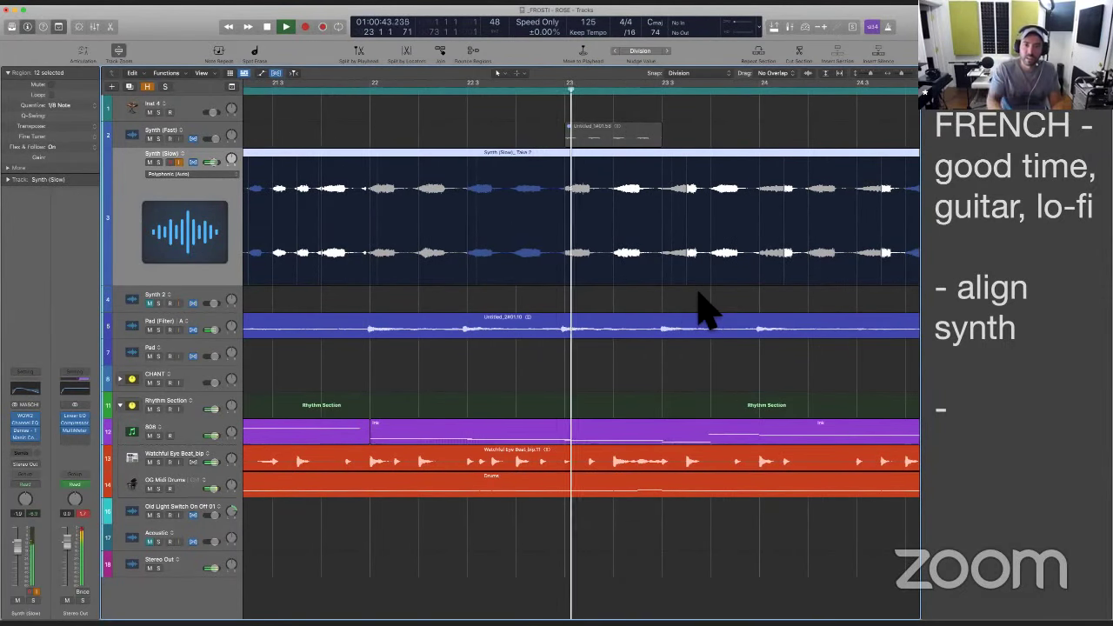
pyautogui.scroll(1, 702, 306)
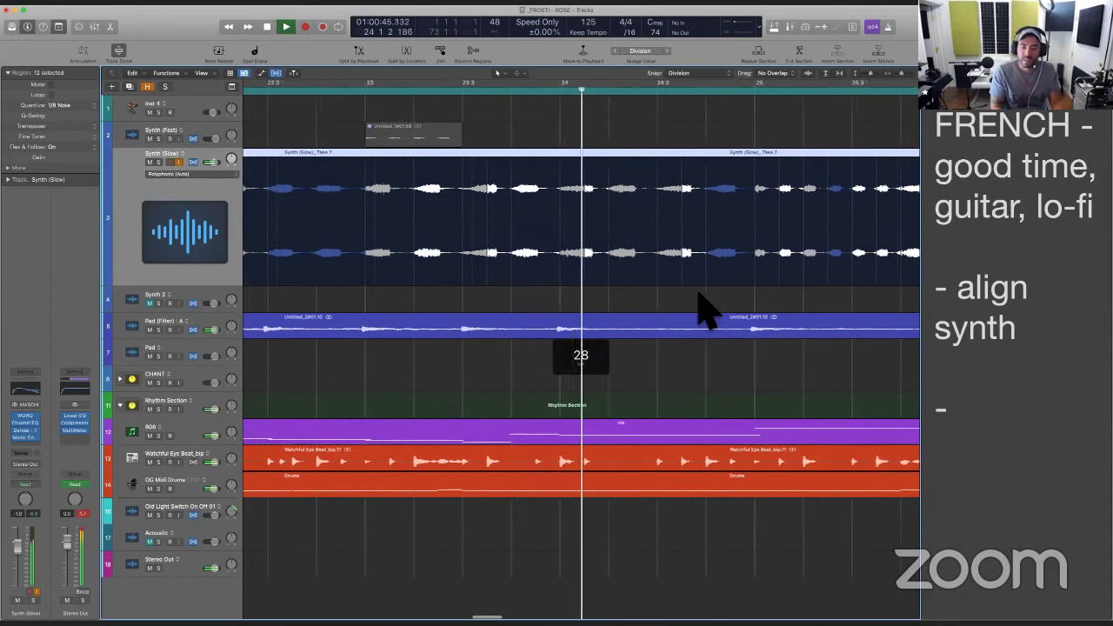
pyautogui.scroll(2, 703, 306)
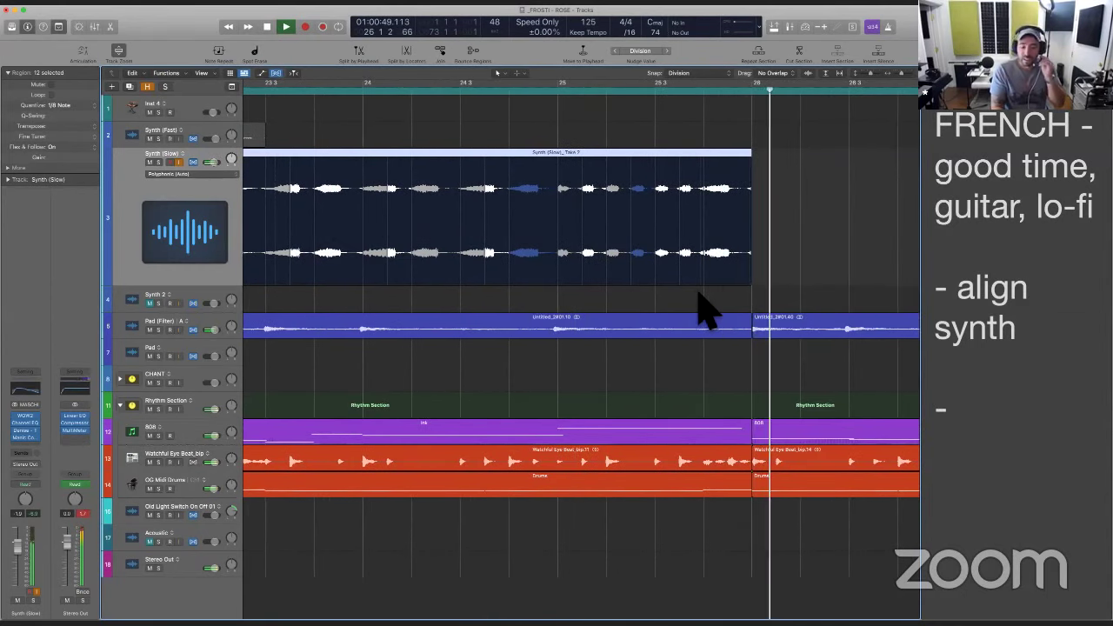
pyautogui.press('space')
pyautogui.scroll(-8, 703, 306)
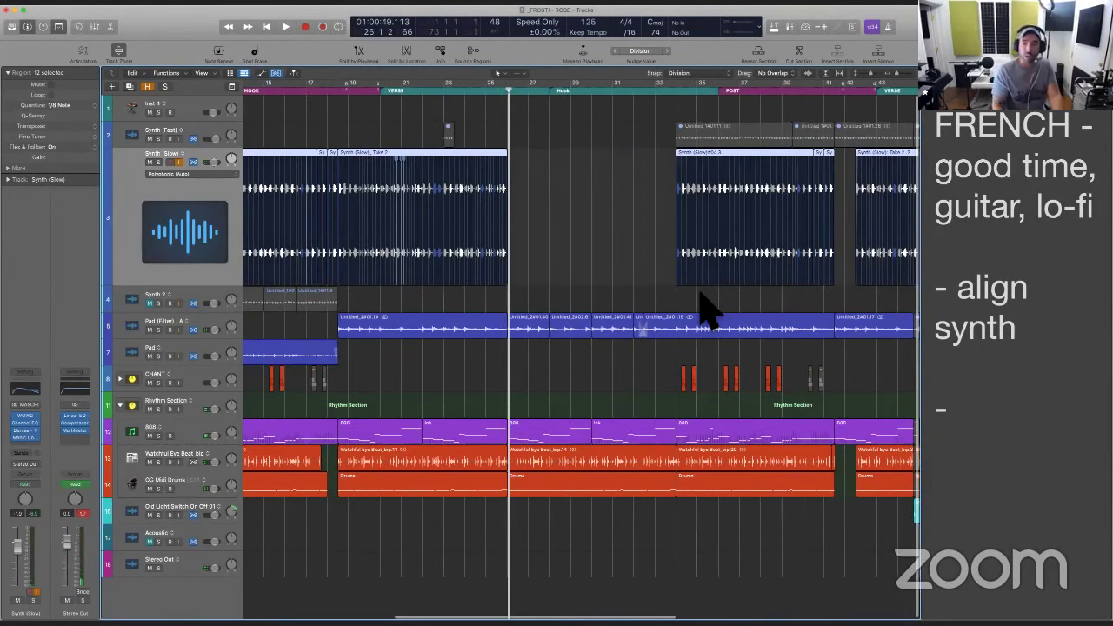
# Examine how the quantized Synth (Slow) notes line up with the grid from bar 34, and place the playhead just before that bar
pyautogui.hscroll(-4, 688, 296)
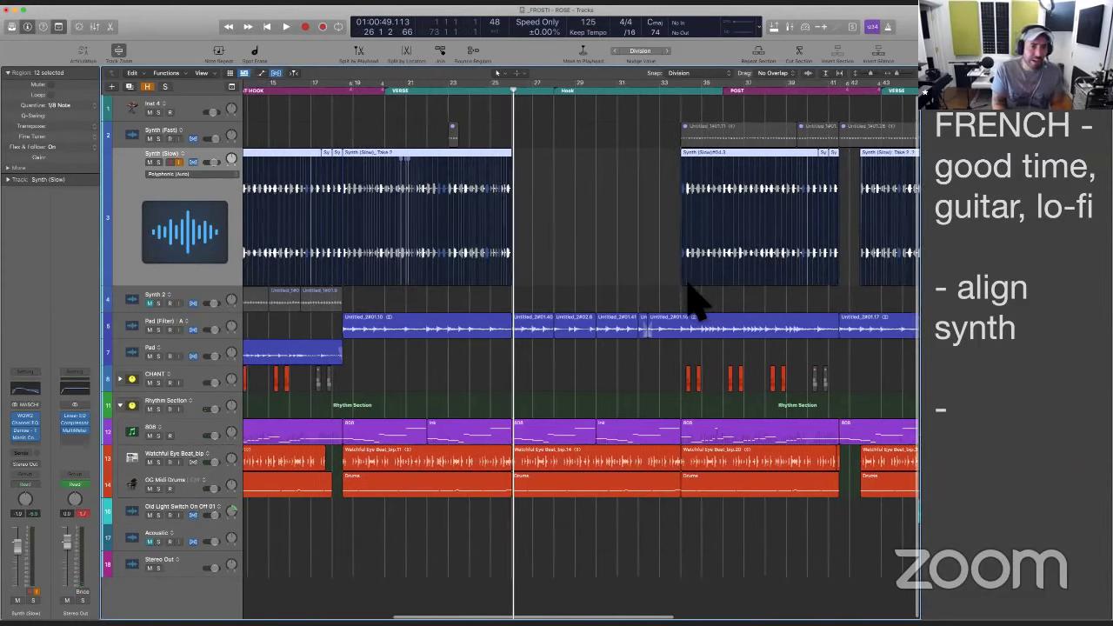
pyautogui.hscroll(4, 635, 304)
pyautogui.scroll(-4, 634, 304)
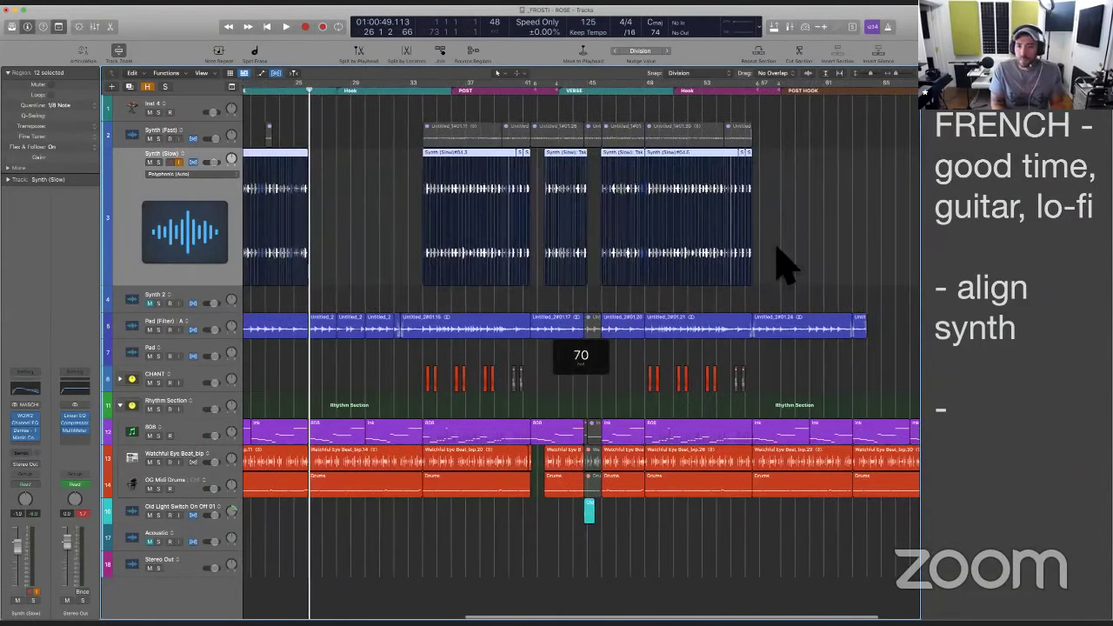
pyautogui.click(348, 194)
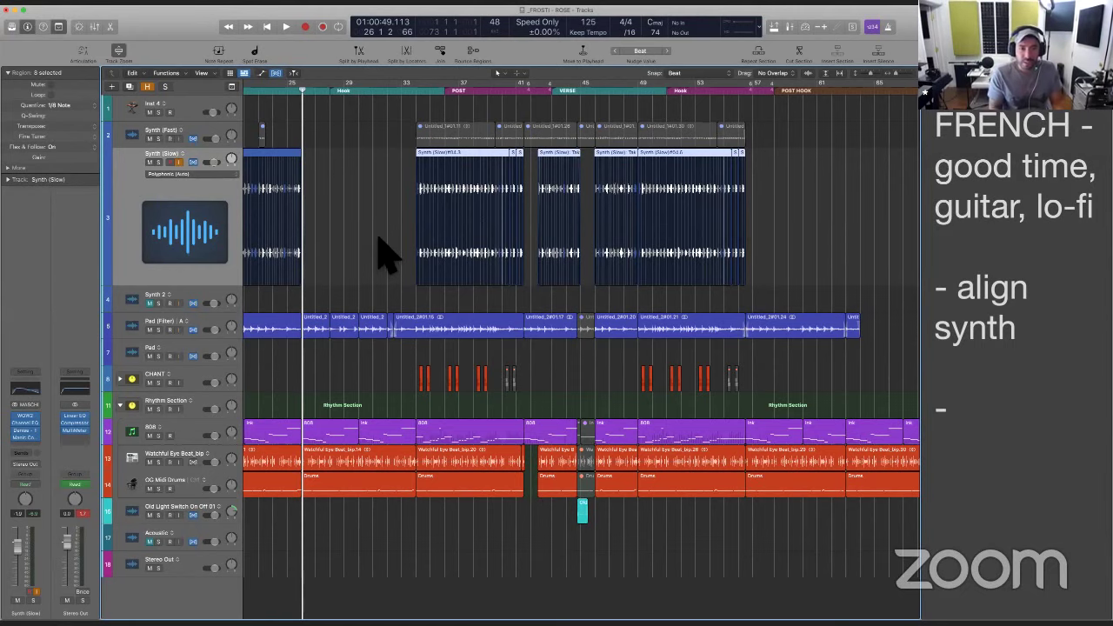
pyautogui.press('super+Right')
pyautogui.press('super+Right')
pyautogui.press('super+Right')
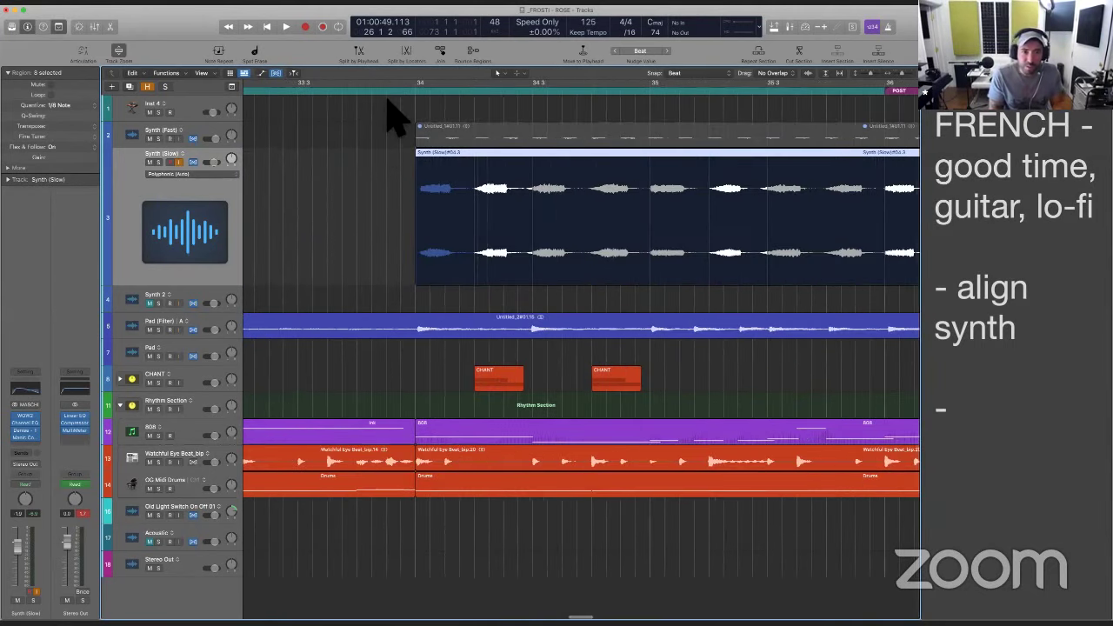
pyautogui.click(386, 94)
pyautogui.click(365, 178)
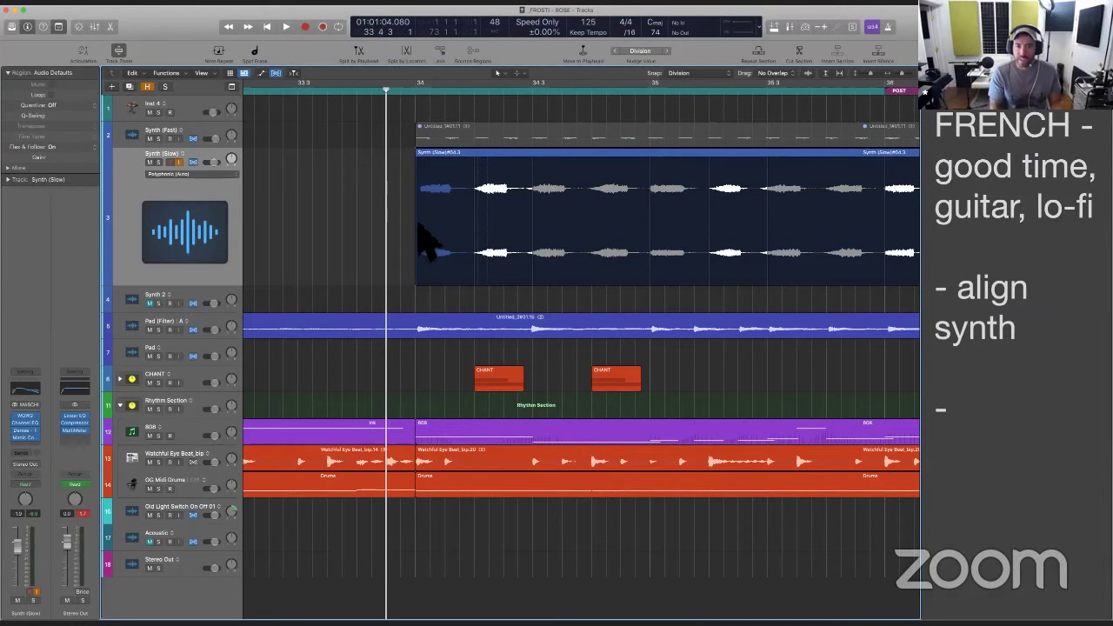
# Play the full mix from just before bar 34 through the post section and stop in bar 43
pyautogui.press('super+Left')
pyautogui.press('super+Left')
pyautogui.press('super+Left')
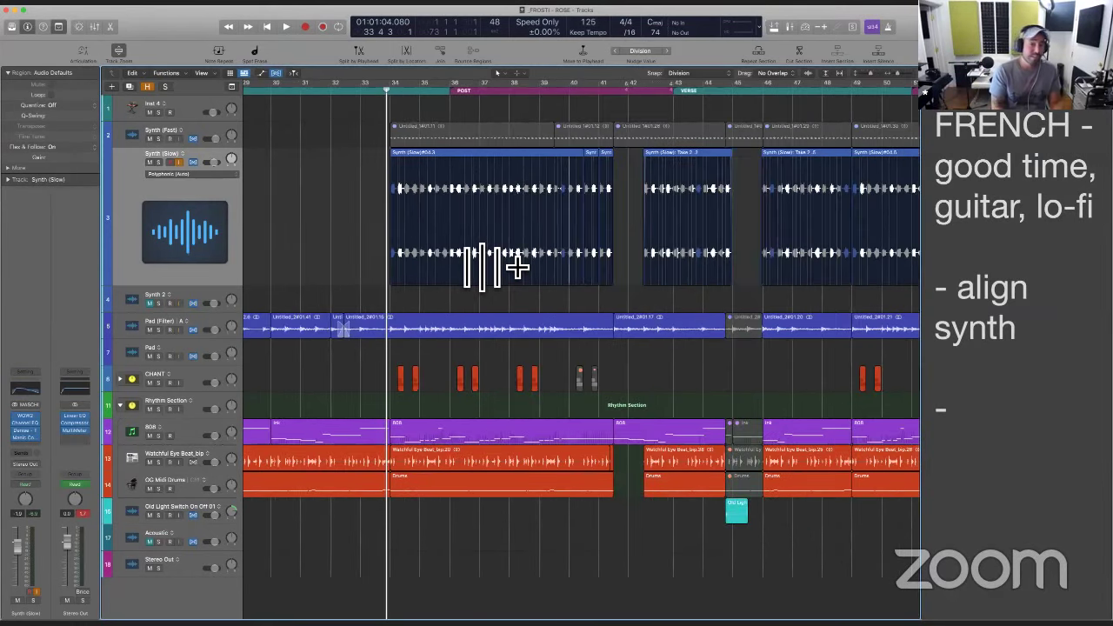
pyautogui.press('super+Left')
pyautogui.press('super+Left')
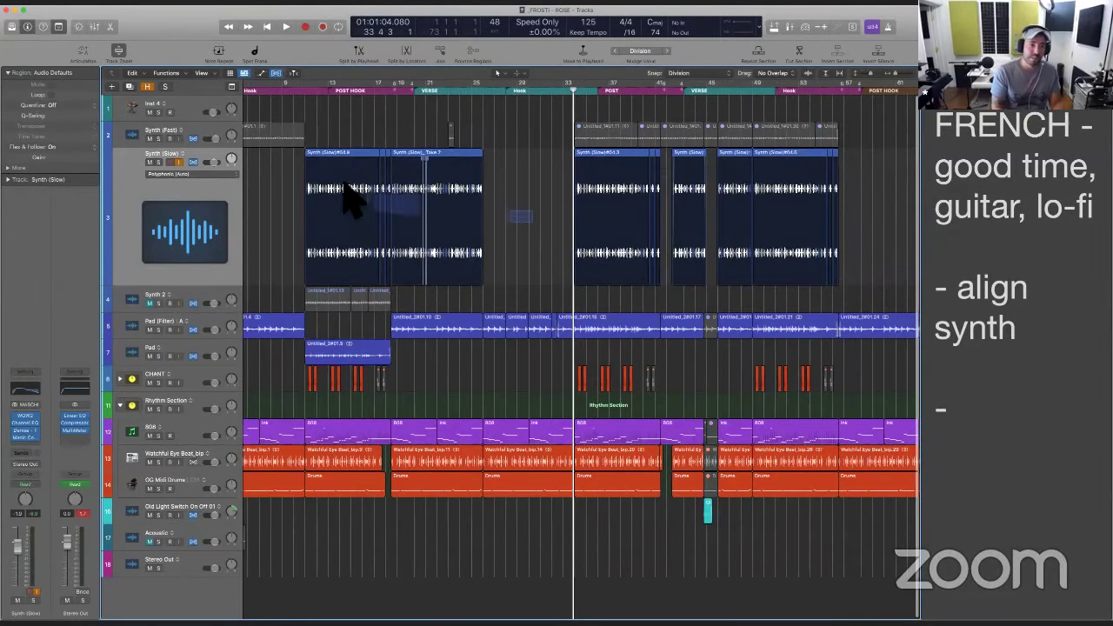
pyautogui.click(348, 200)
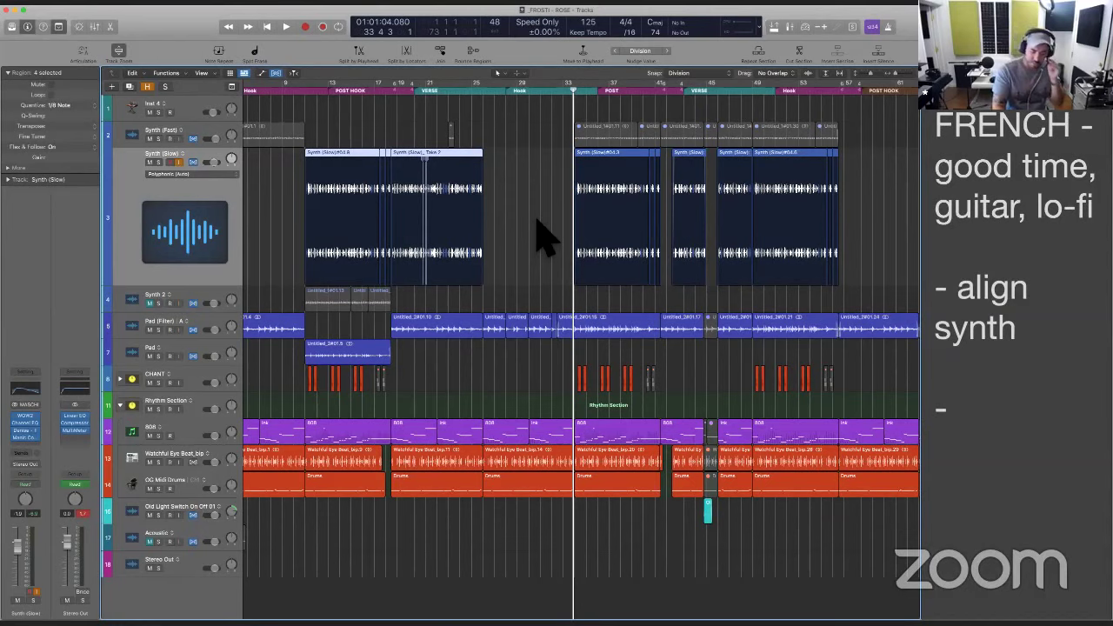
pyautogui.press('space')
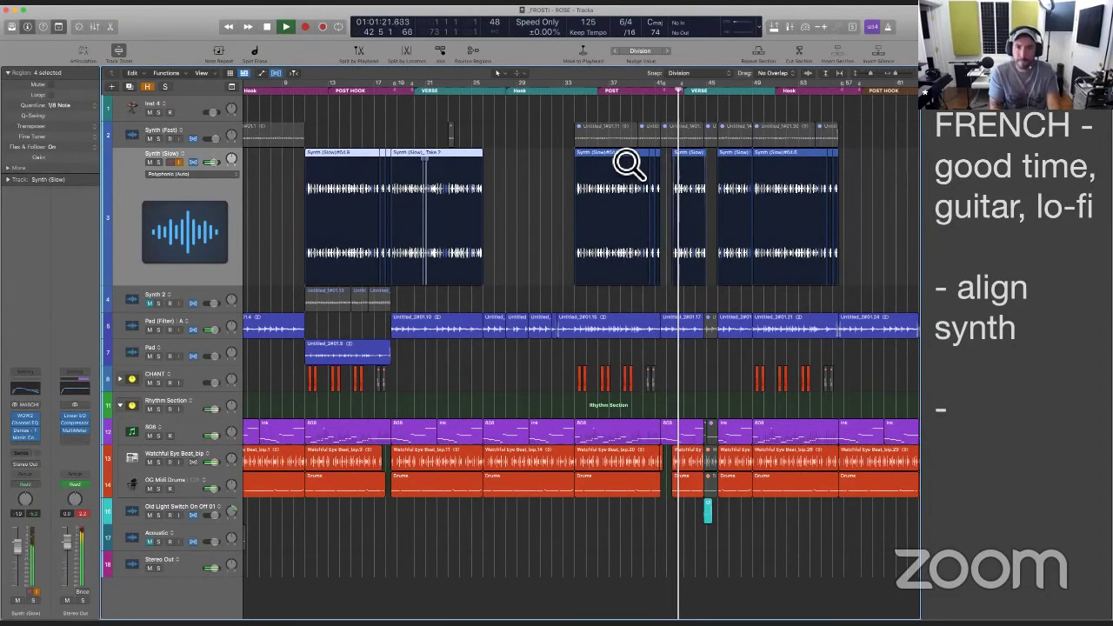
pyautogui.moveTo(628, 162); pyautogui.dragTo(890, 323)
pyautogui.press('space')
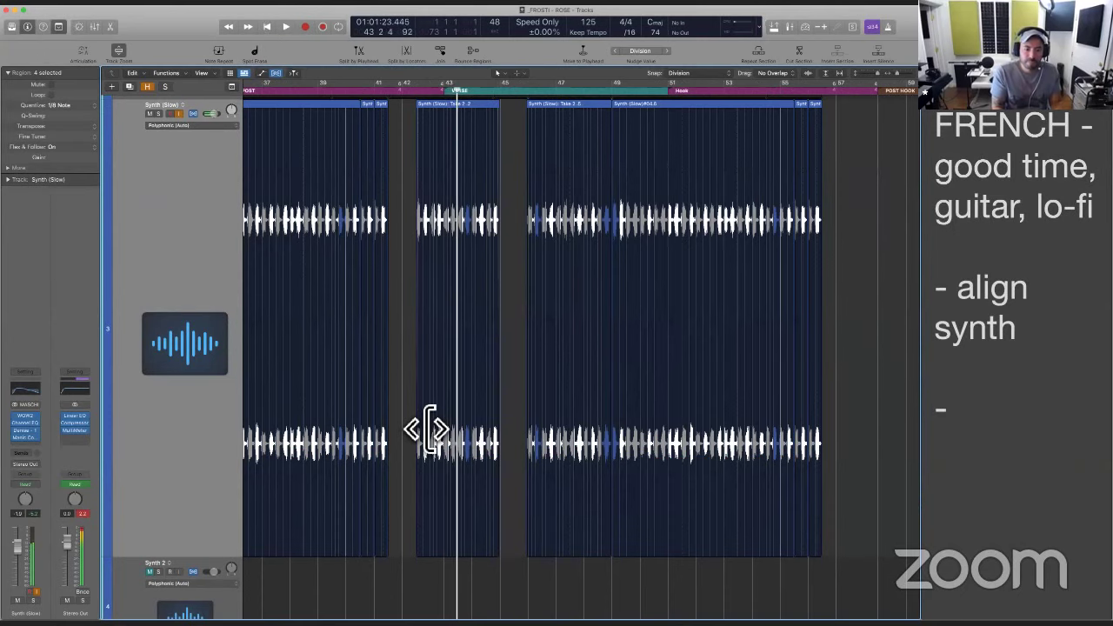
# Move the playhead to the start of bar 42's second beat and zoom in on the short Synth (Slow) region leading into the verse
pyautogui.press('super+Right')
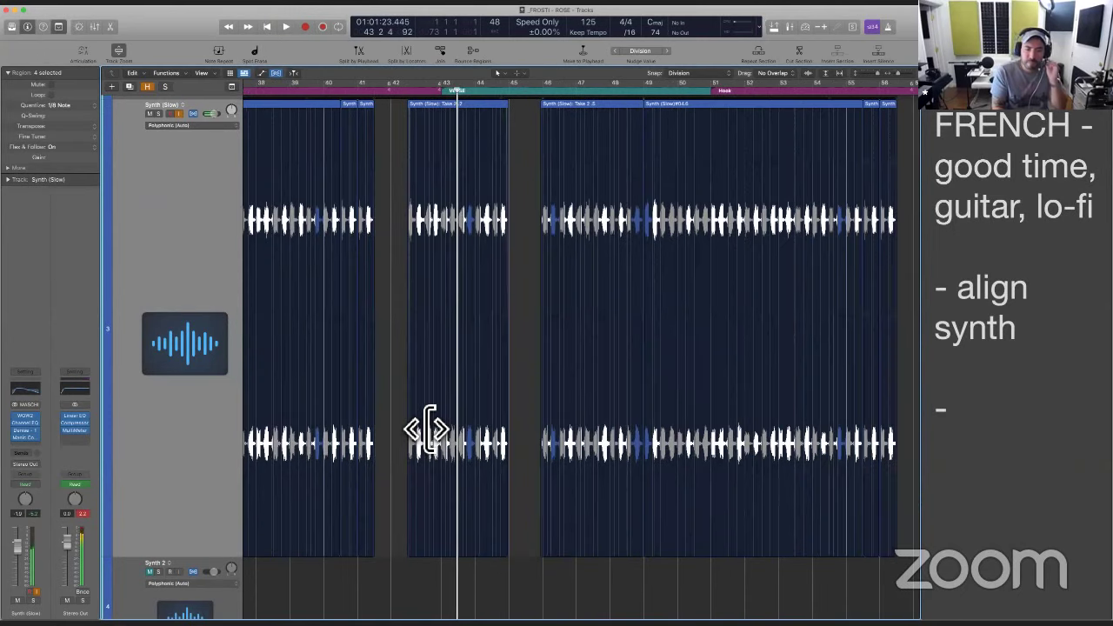
pyautogui.click(420, 106)
pyautogui.press('super+Right')
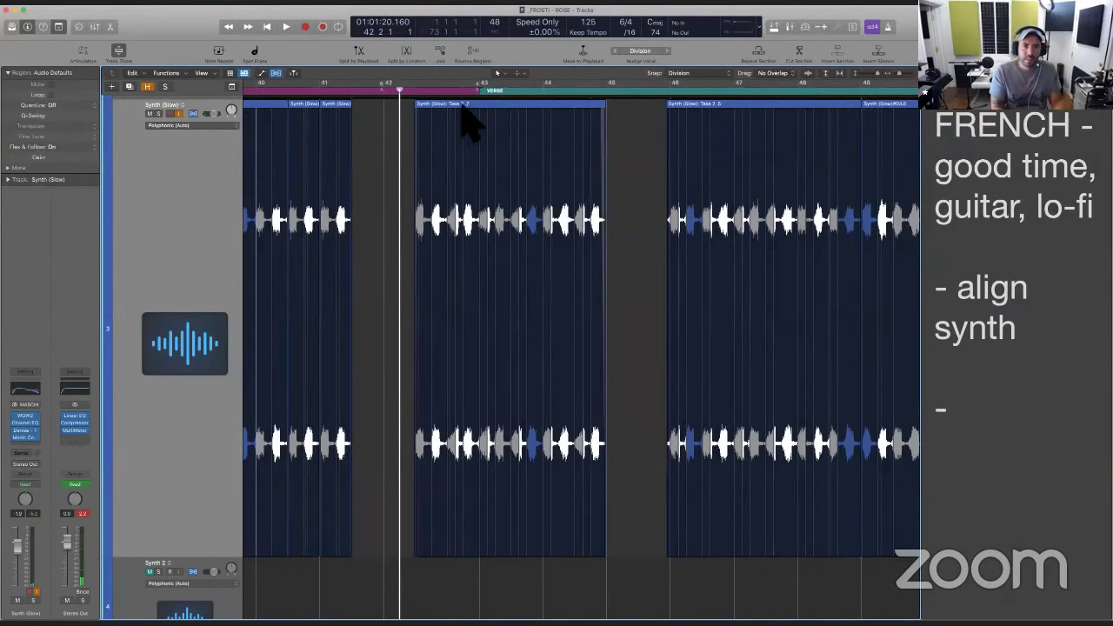
pyautogui.click(464, 106)
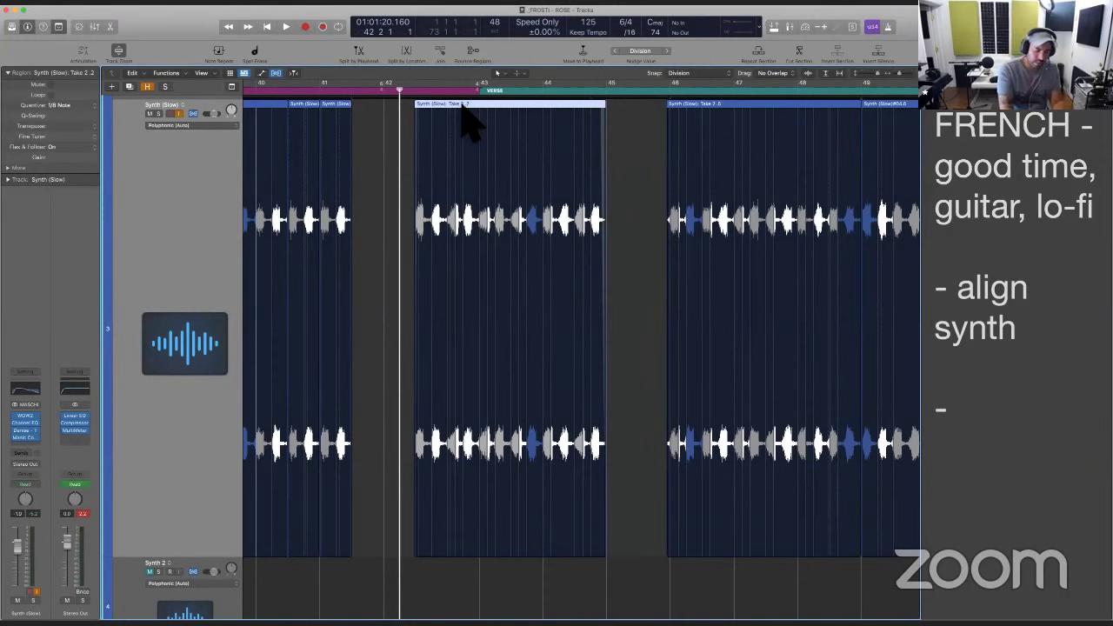
pyautogui.press('z')
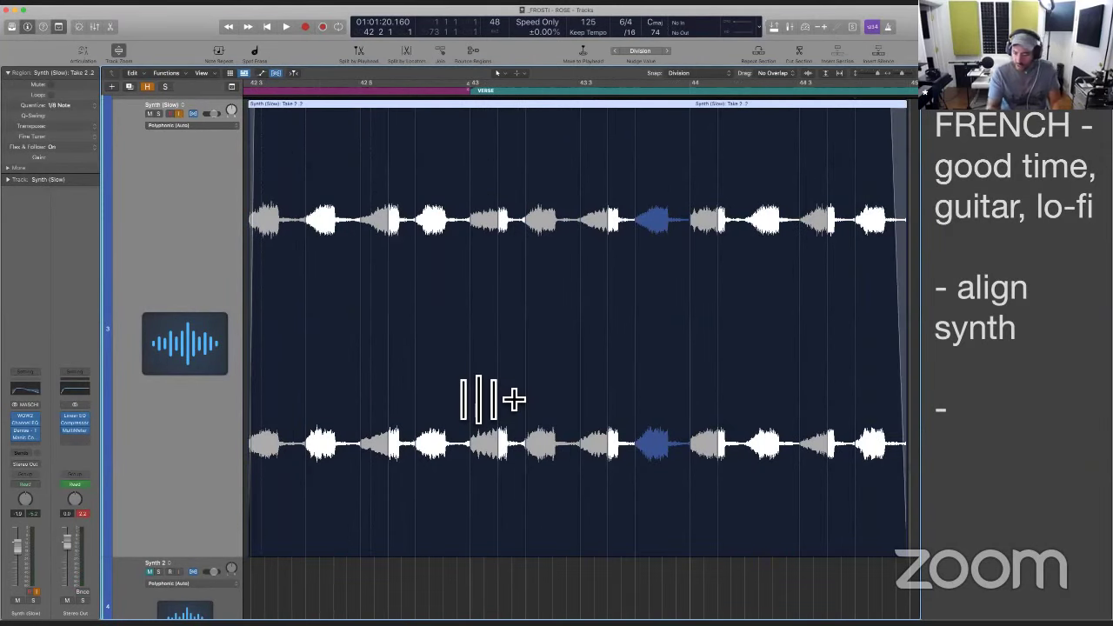
# Inspect the note timing across the selected Synth (Slow) region and play it from bar 42 up to bar 43
pyautogui.hscroll(-3, 478, 399)
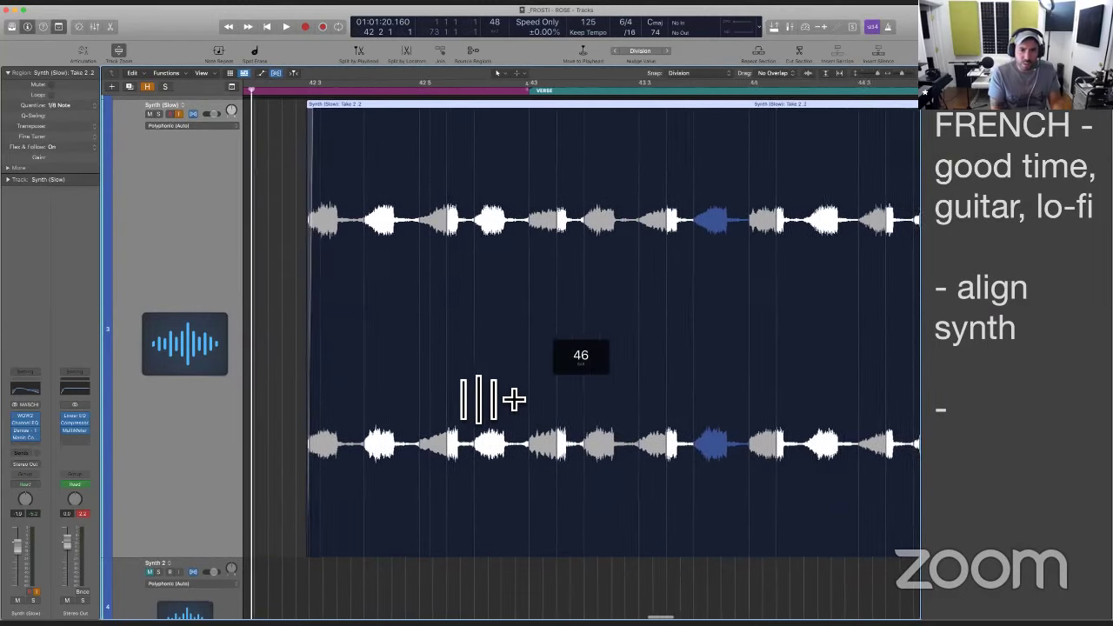
pyautogui.hscroll(5, 522, 447)
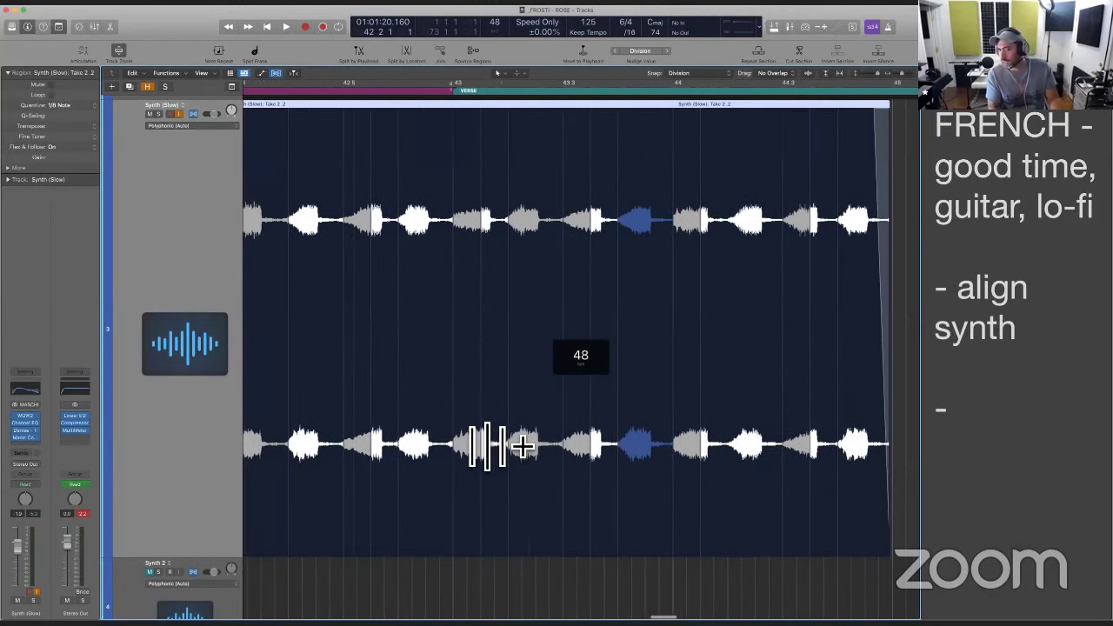
pyautogui.hscroll(-5, 522, 447)
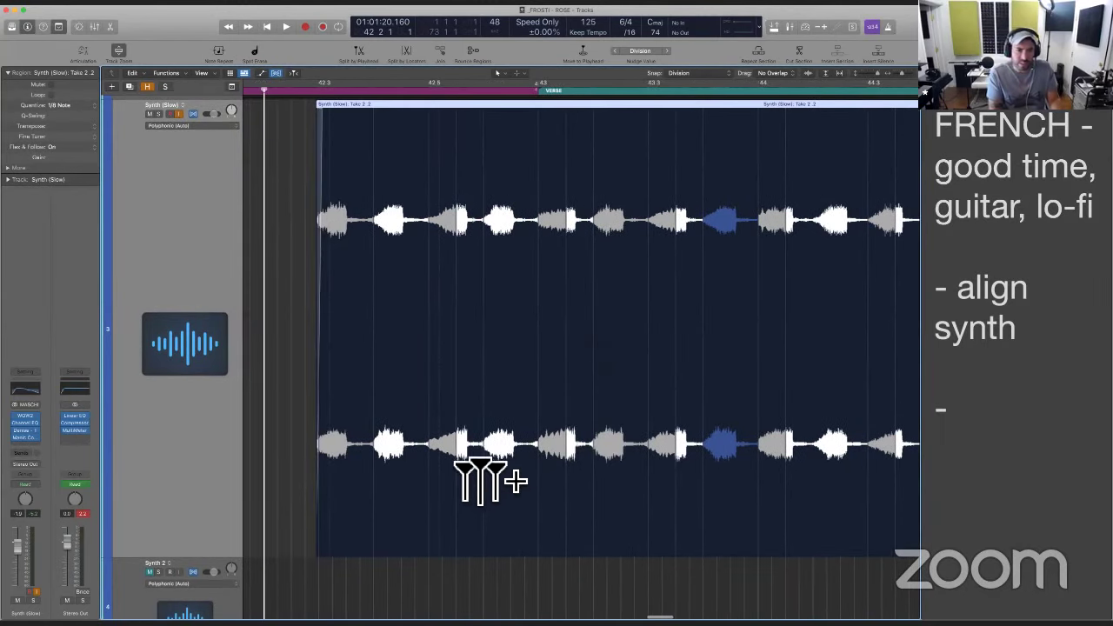
pyautogui.press('super+Right')
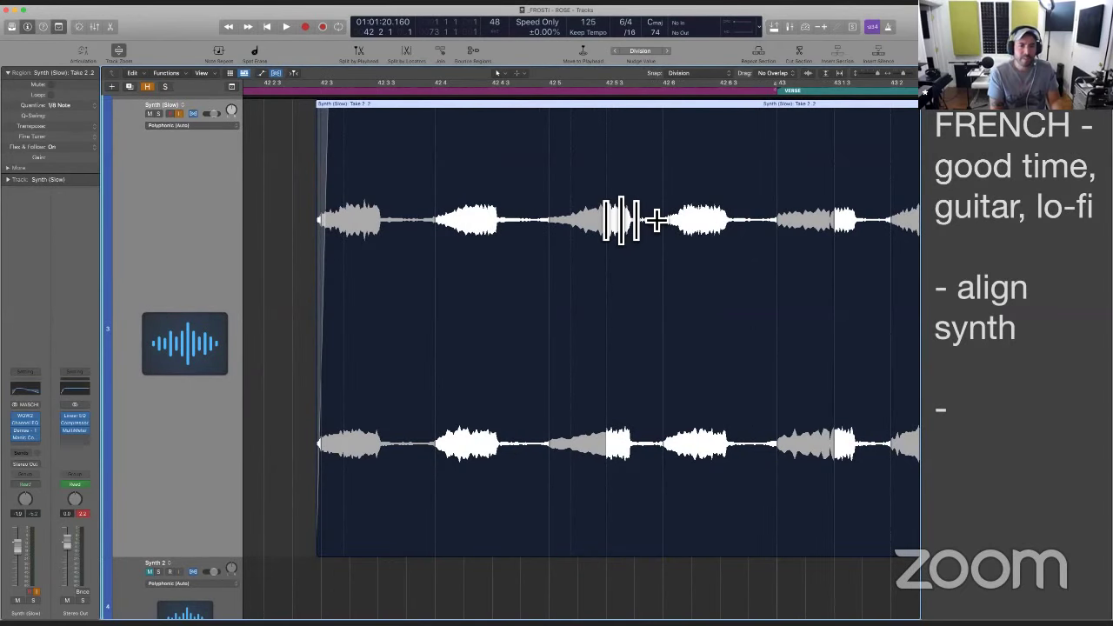
pyautogui.press('space')
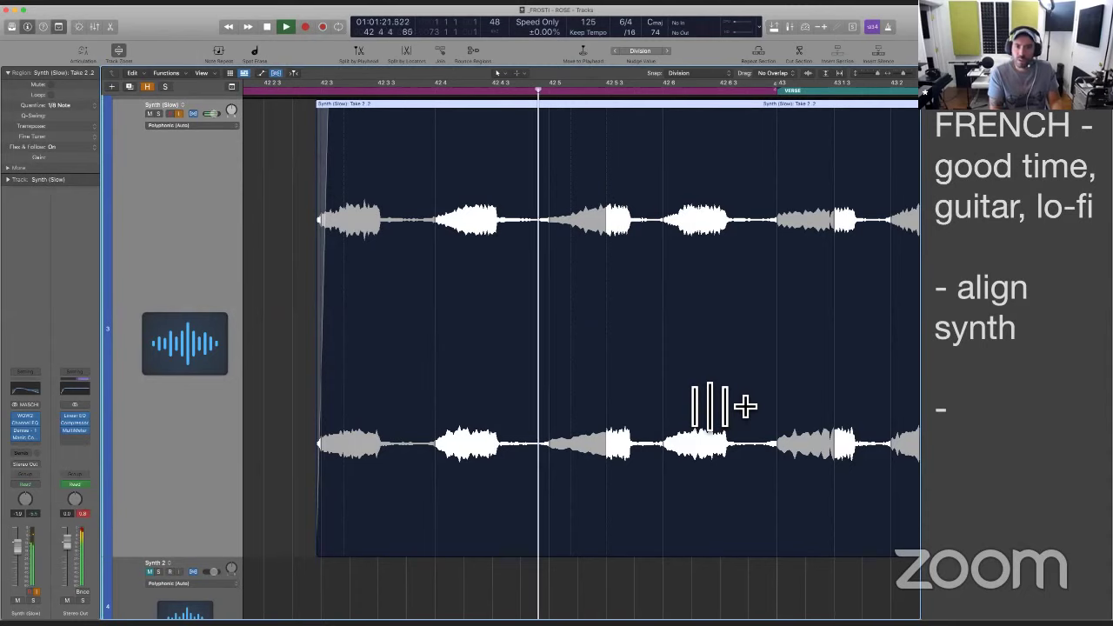
pyautogui.press('space')
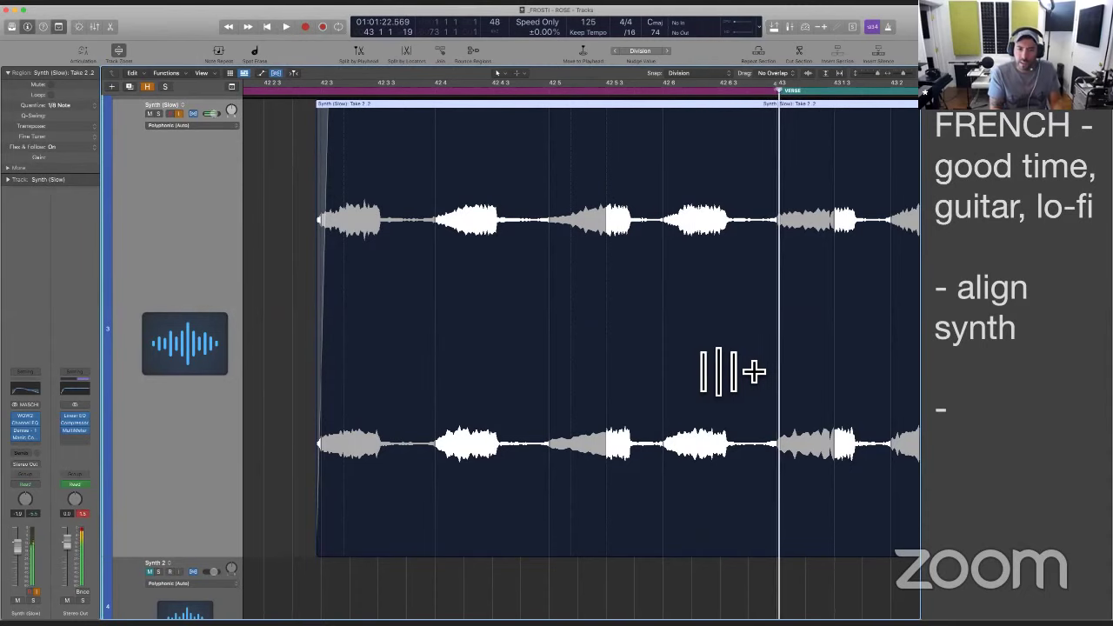
# Shift the flex marker on the region's third note, near 42 5 3, slightly earlier and play the result into bar 43
pyautogui.click(628, 282)
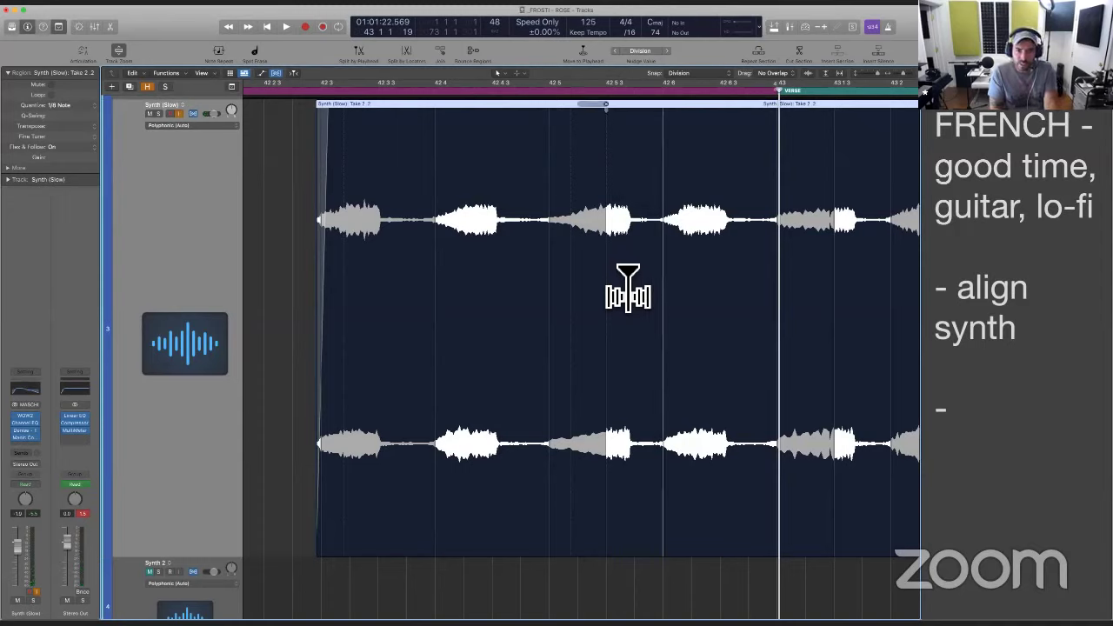
pyautogui.click(623, 287)
pyautogui.moveTo(622, 287); pyautogui.dragTo(617, 288)
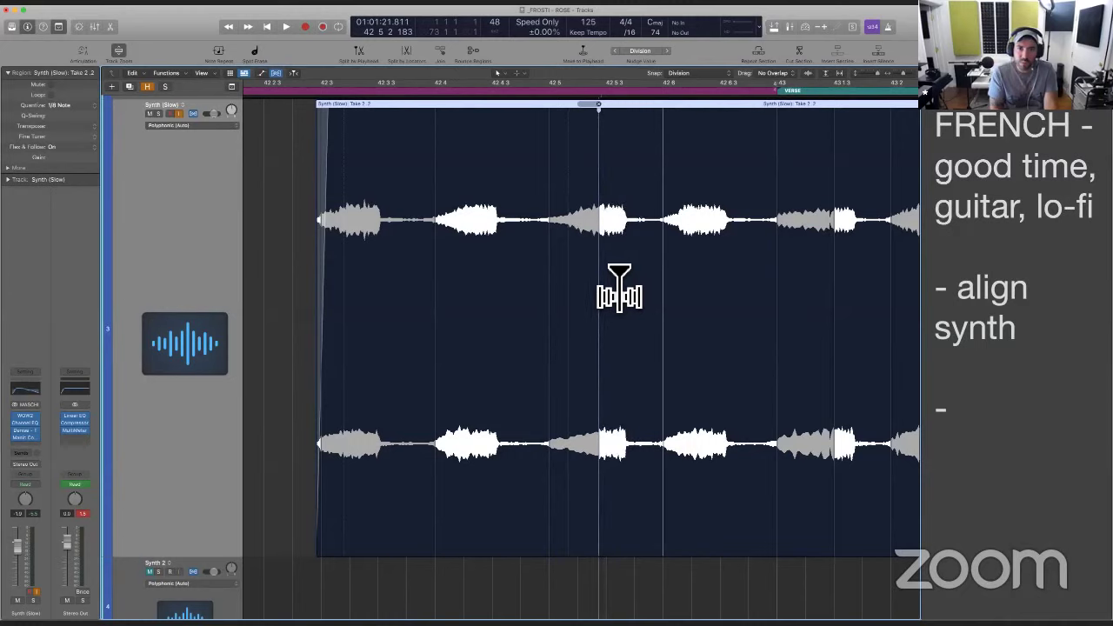
pyautogui.press('space')
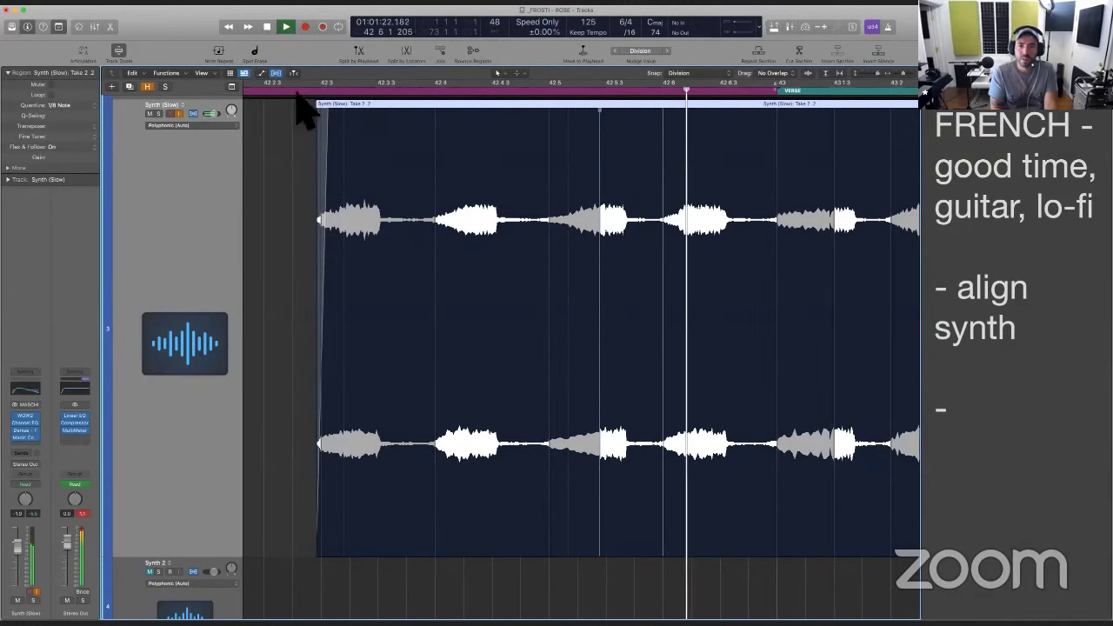
pyautogui.press('space')
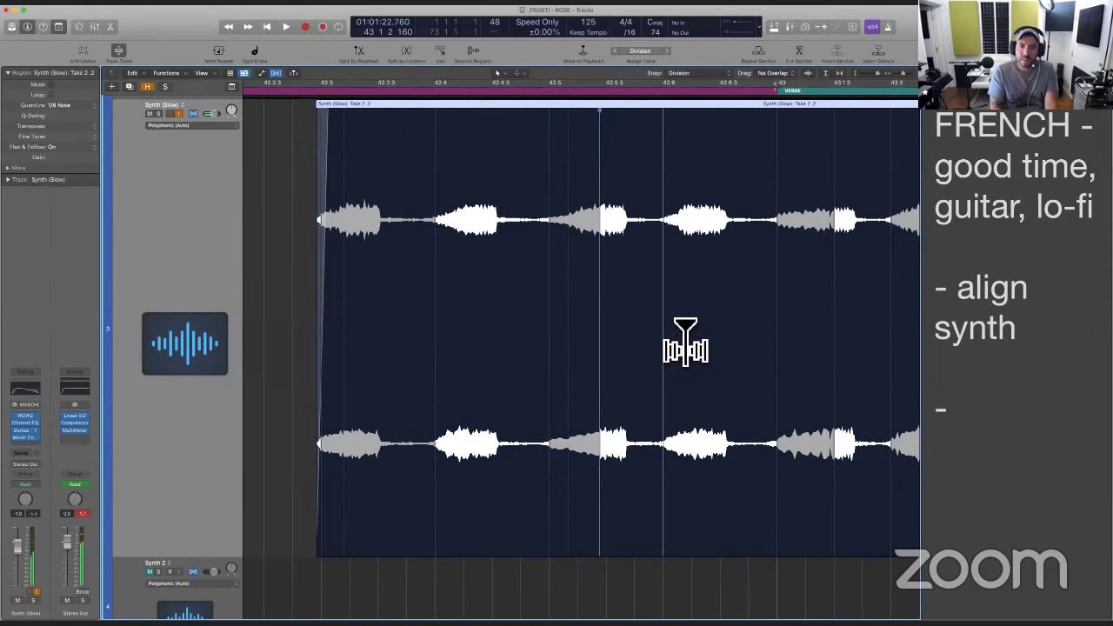
# Try moving the fourth note's flex marker slightly ahead of 42 6, and play the region from its start into bar 43
pyautogui.moveTo(686, 343); pyautogui.dragTo(677, 343)
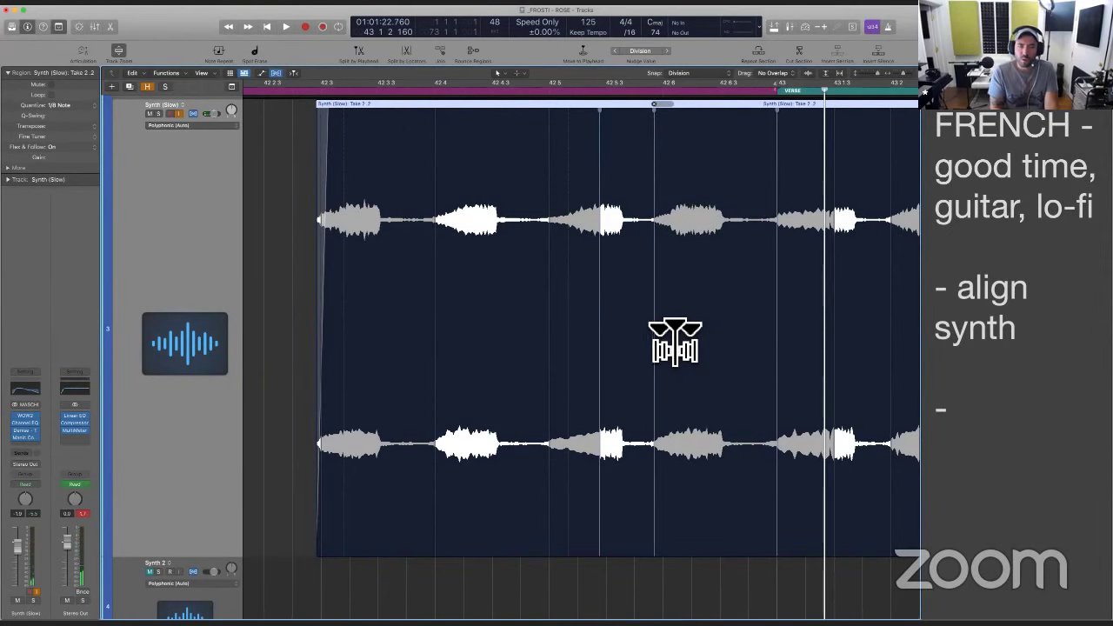
pyautogui.click(324, 105)
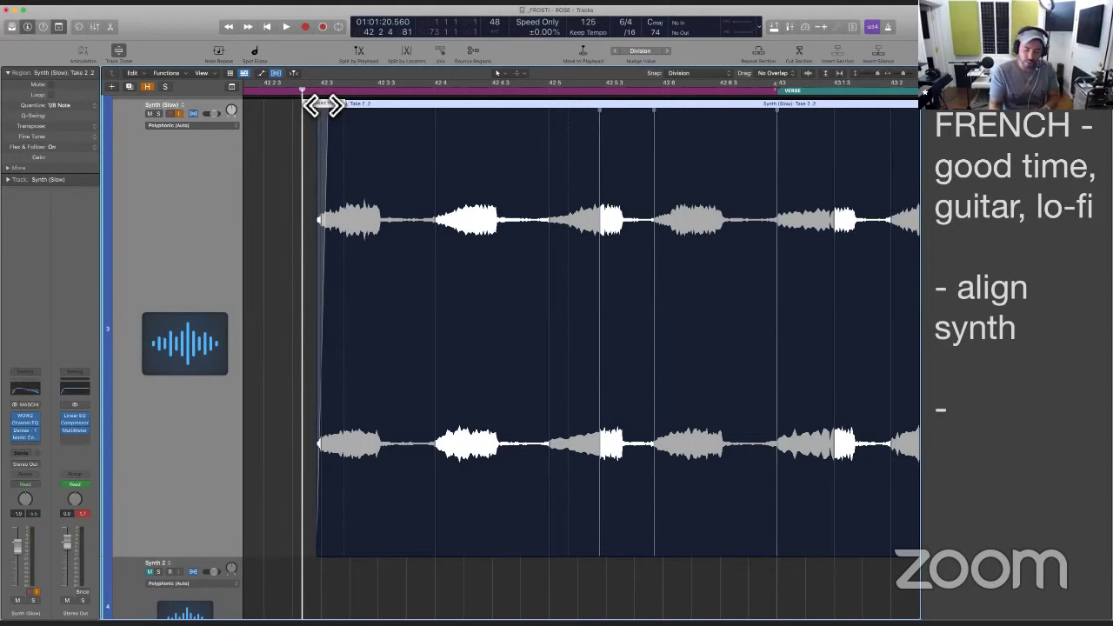
pyautogui.press('space')
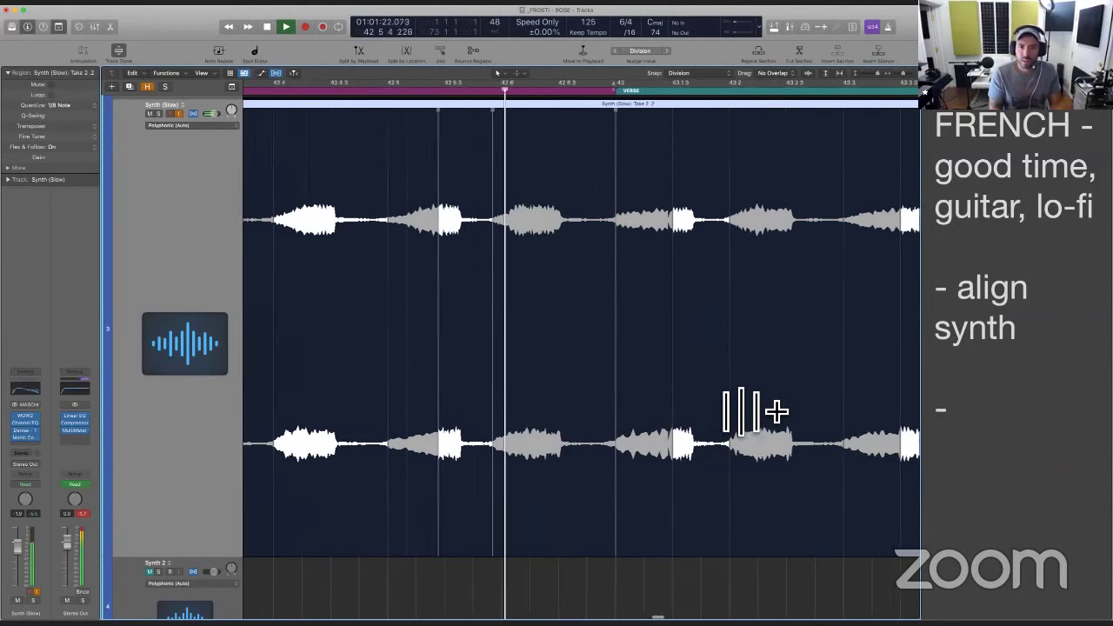
pyautogui.press('space')
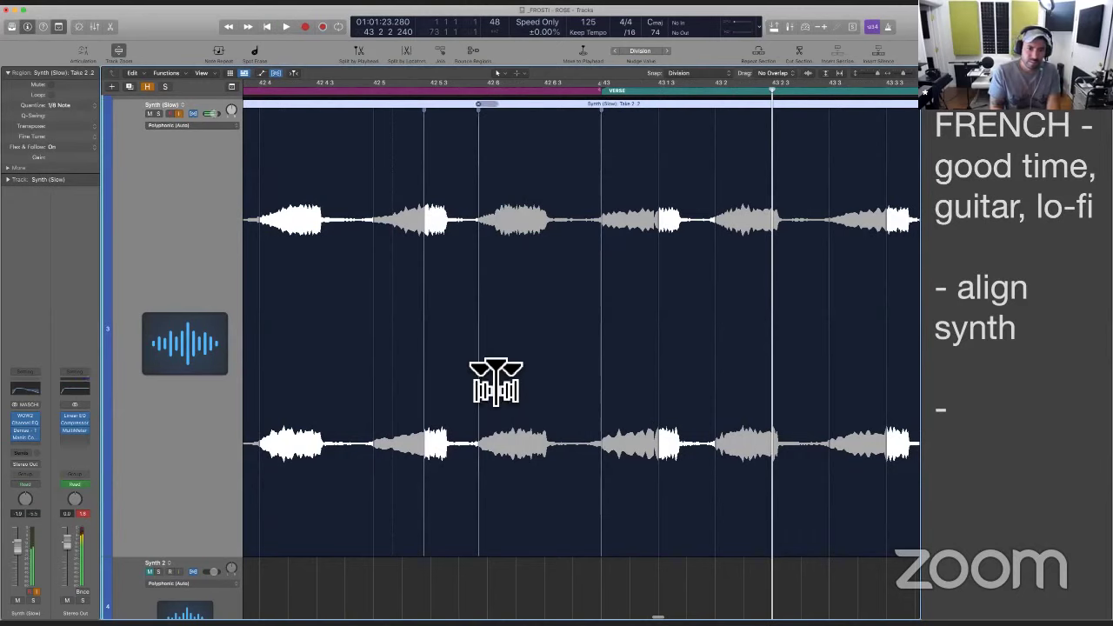
# Move the fourth note's flex marker later to about 42 6 and play the passage into the third beat of bar 43
pyautogui.moveTo(495, 383); pyautogui.dragTo(511, 384)
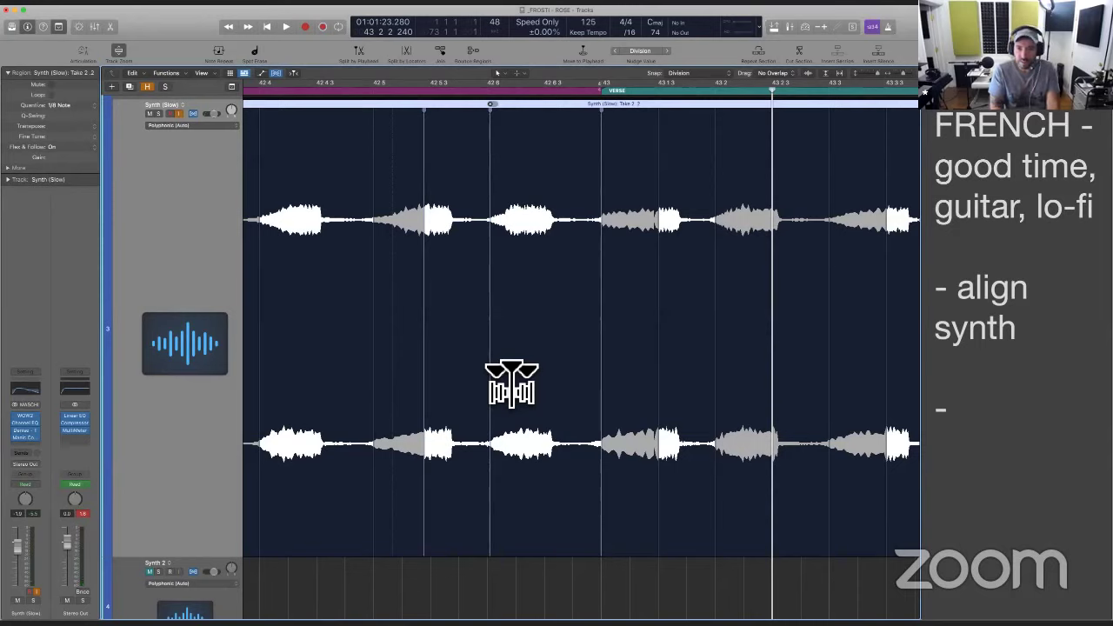
pyautogui.press('space')
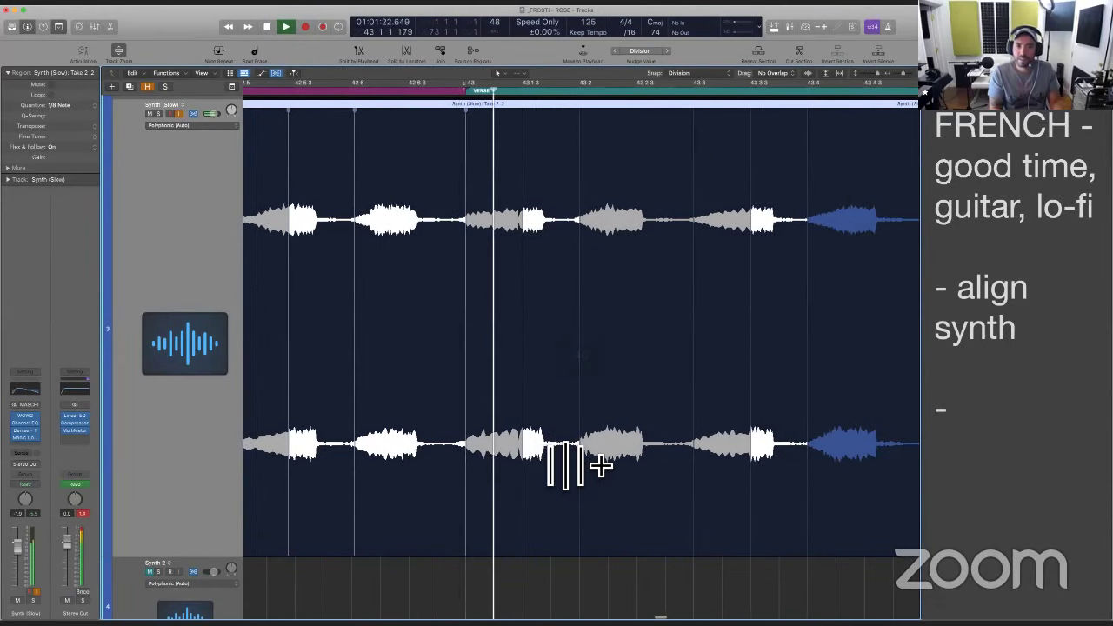
pyautogui.press('space')
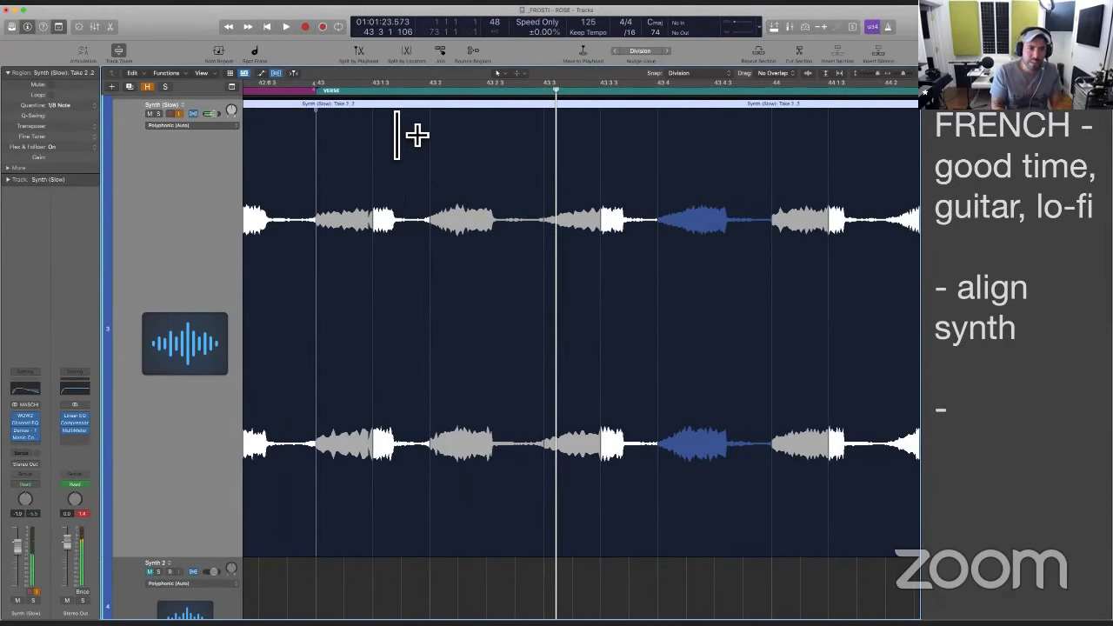
# Delete the flex marker at bar 43 in the Synth (Slow) region and place the playhead at about 42 5 3
pyautogui.hscroll(-2, 409, 218)
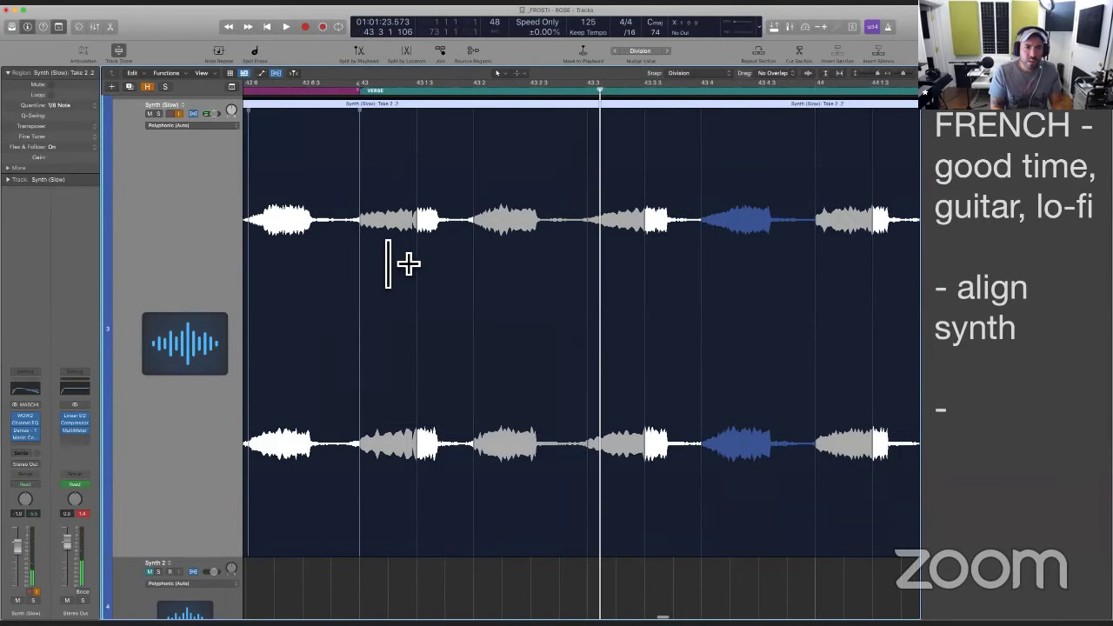
pyautogui.click(359, 104)
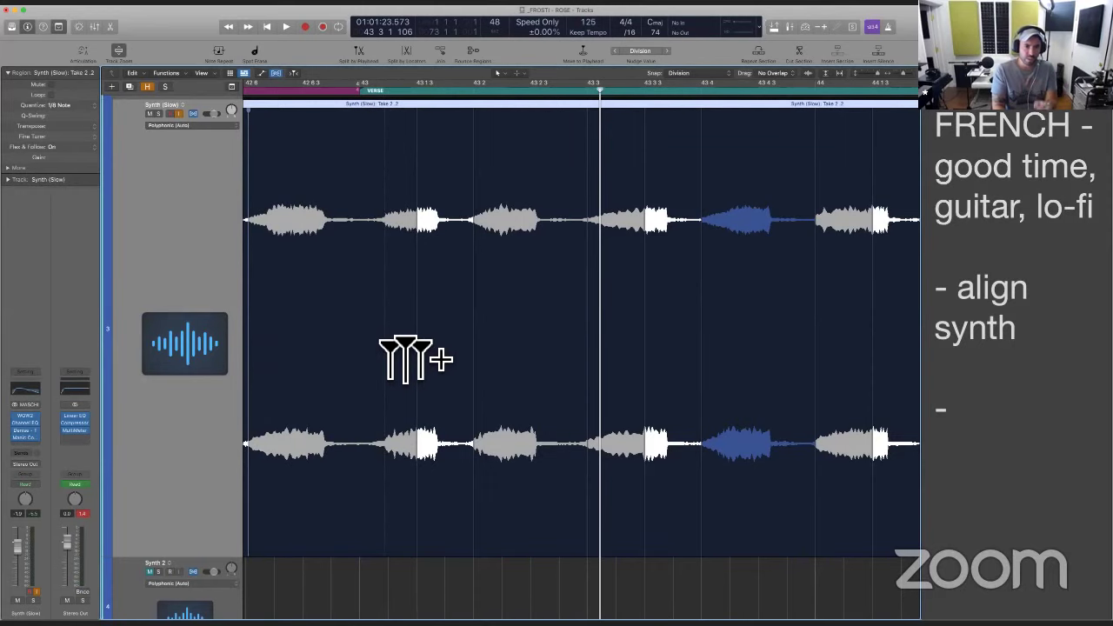
pyautogui.hscroll(-4, 416, 357)
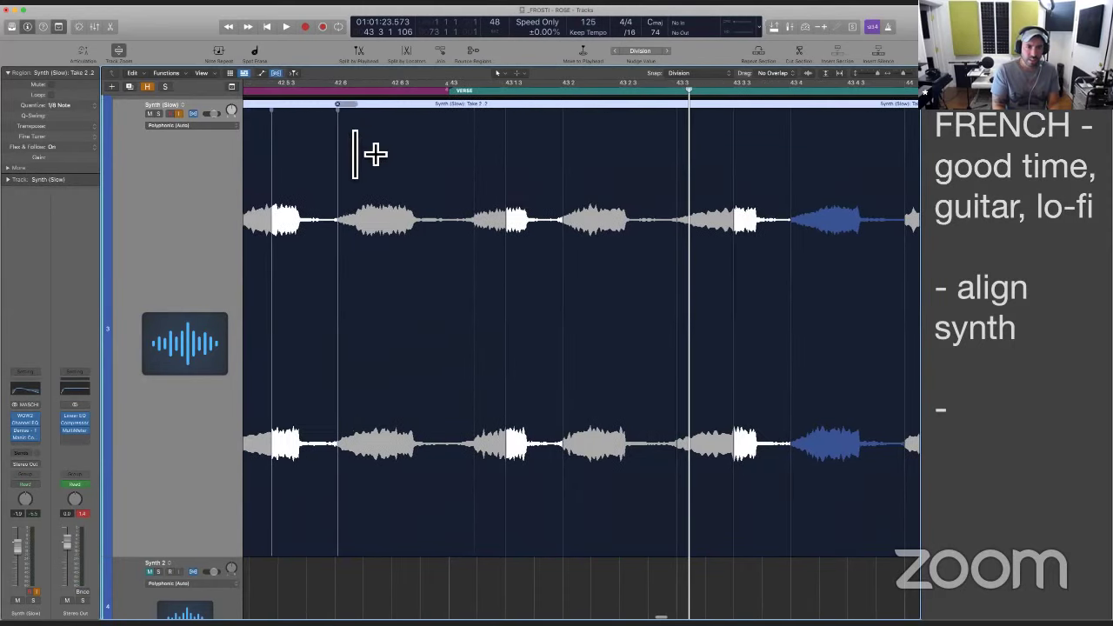
pyautogui.click(301, 105)
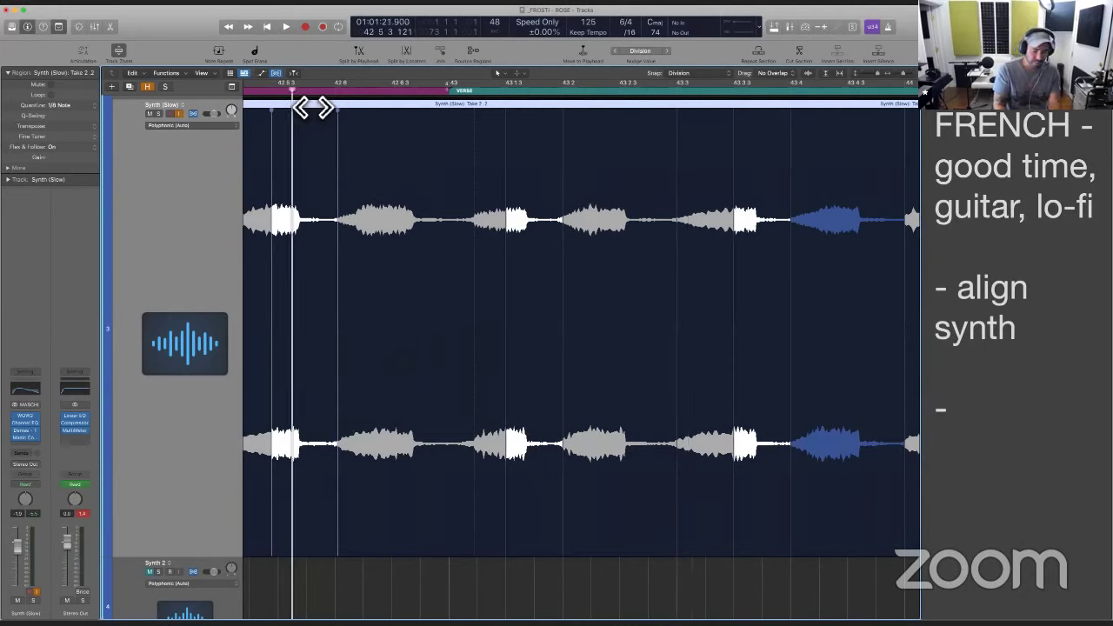
# Move the note at bar 43 onto the downbeat with a flex marker, nudge it slightly later, and play the passage to about 43 2
pyautogui.press('space')
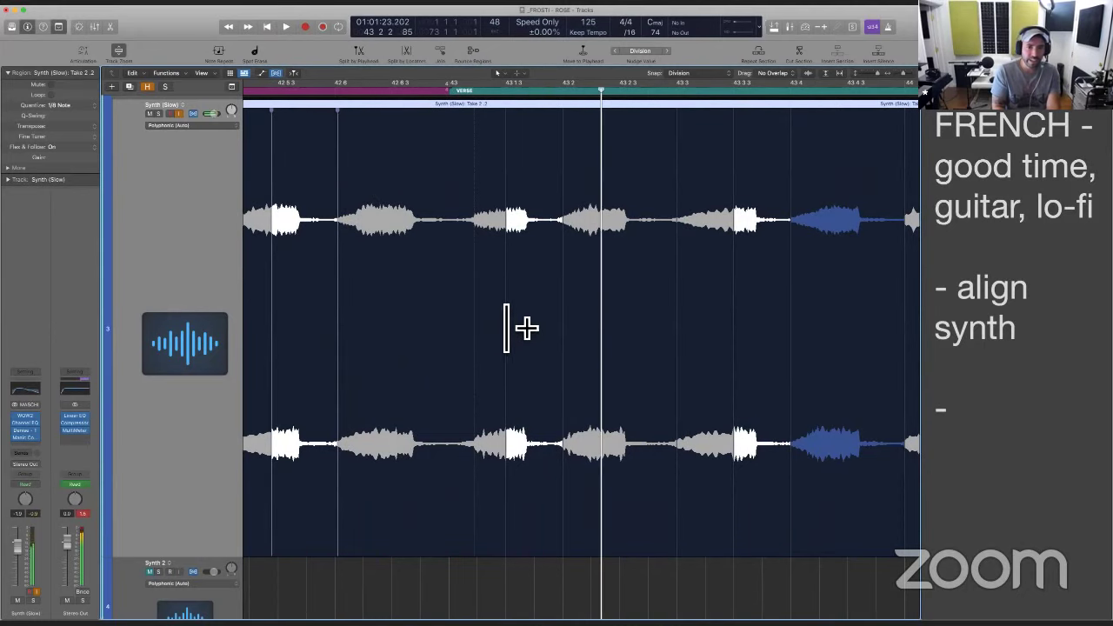
pyautogui.moveTo(484, 331); pyautogui.dragTo(470, 361)
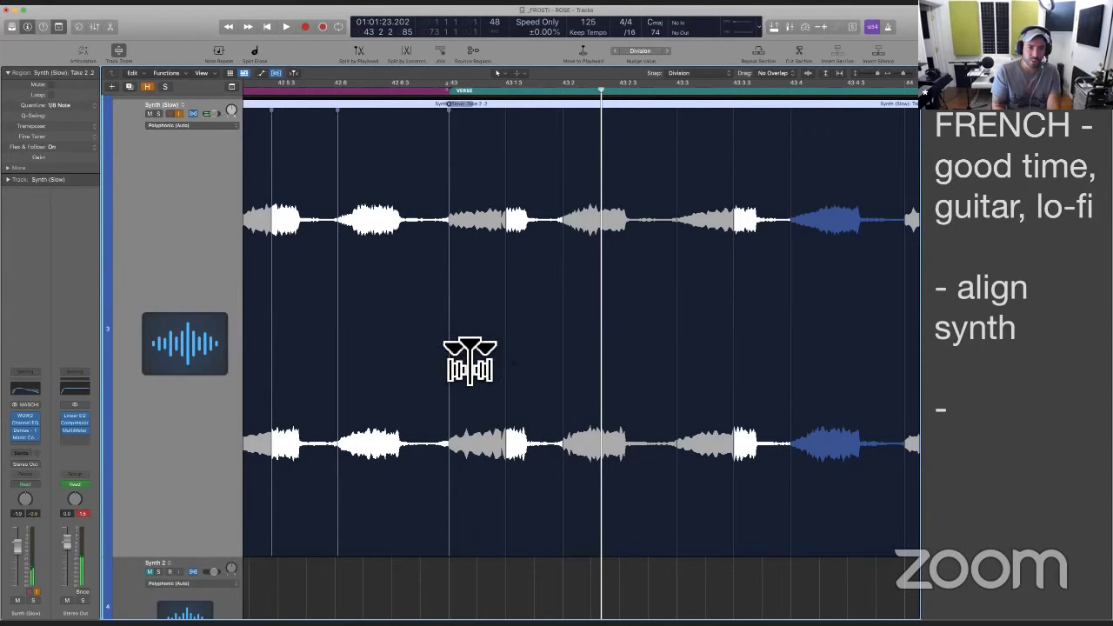
pyautogui.click(470, 361)
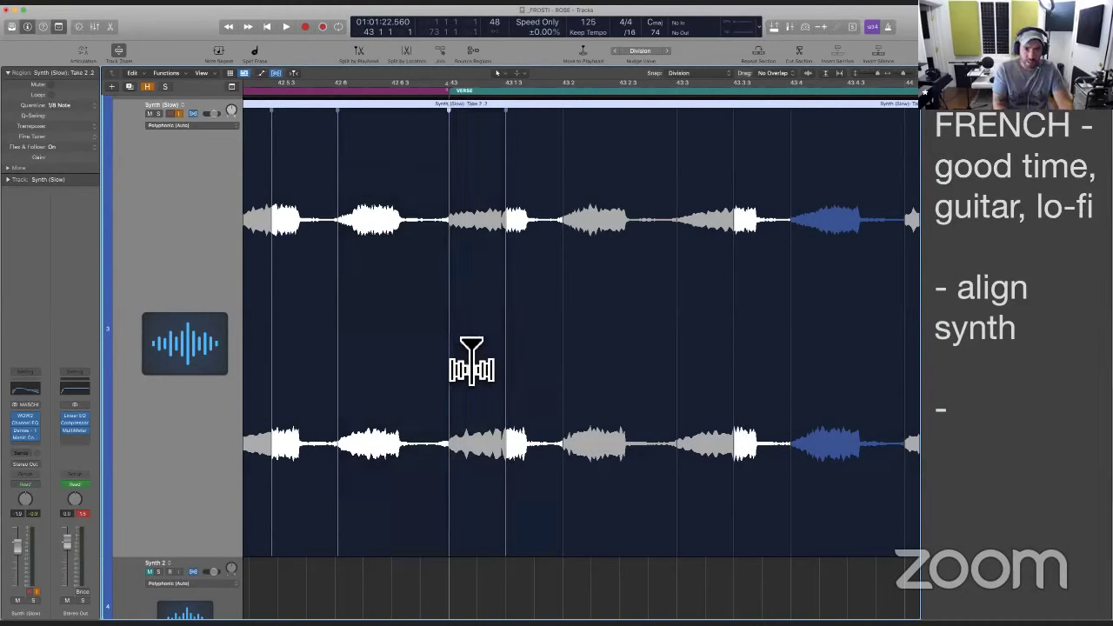
pyautogui.moveTo(469, 360); pyautogui.dragTo(474, 360)
pyautogui.press('space')
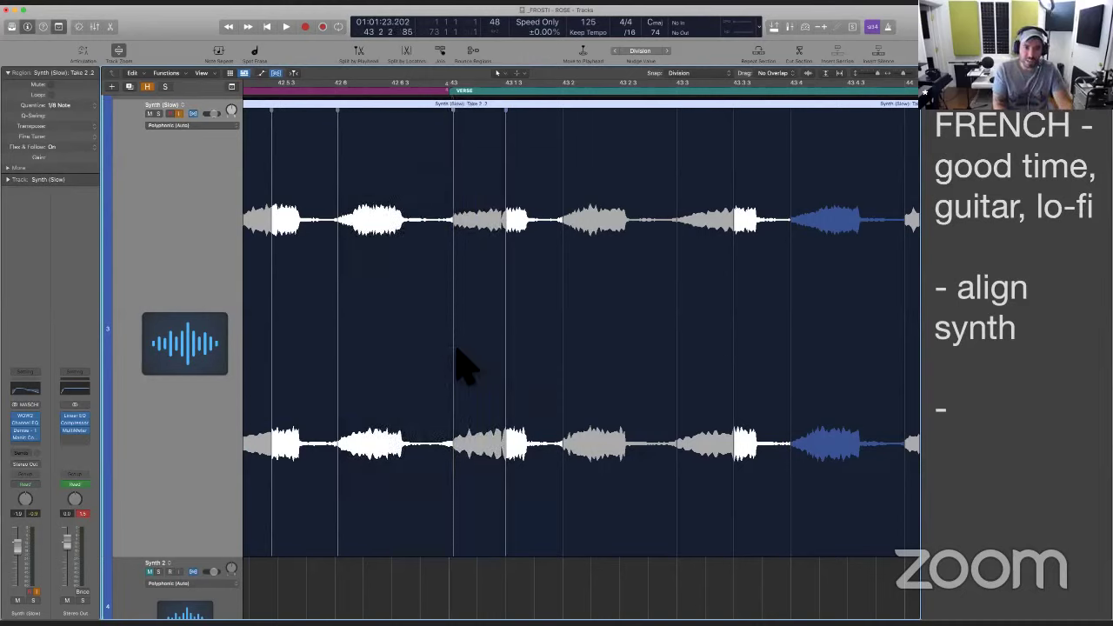
# Play the Synth (Slow) region from about 42 4 4 to its end just before bar 45
pyautogui.hscroll(-5, 505, 360)
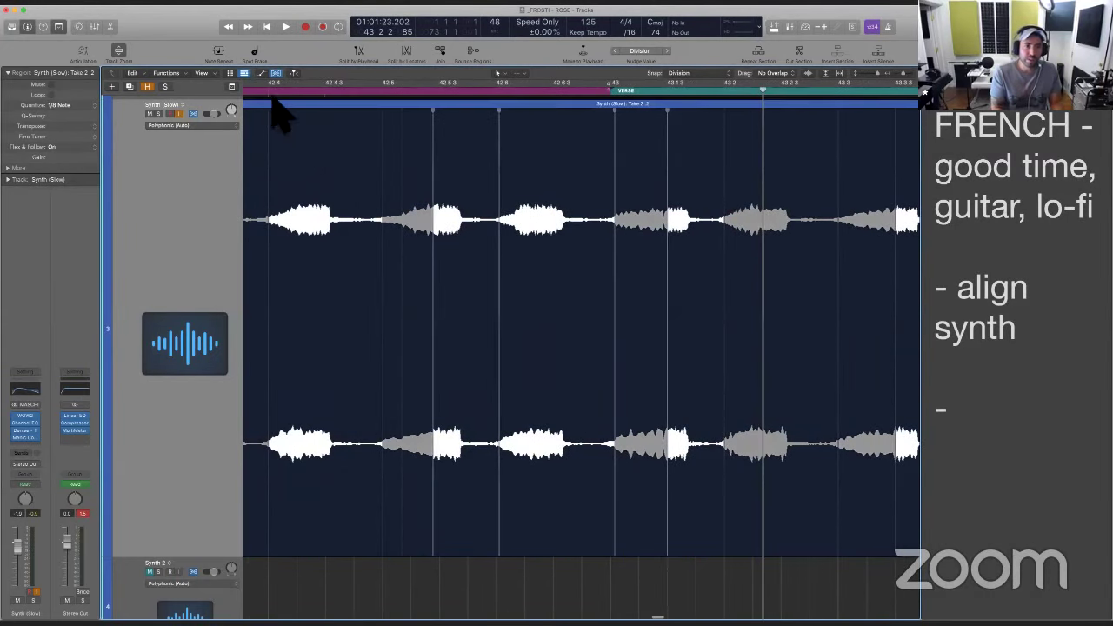
pyautogui.press('Up')
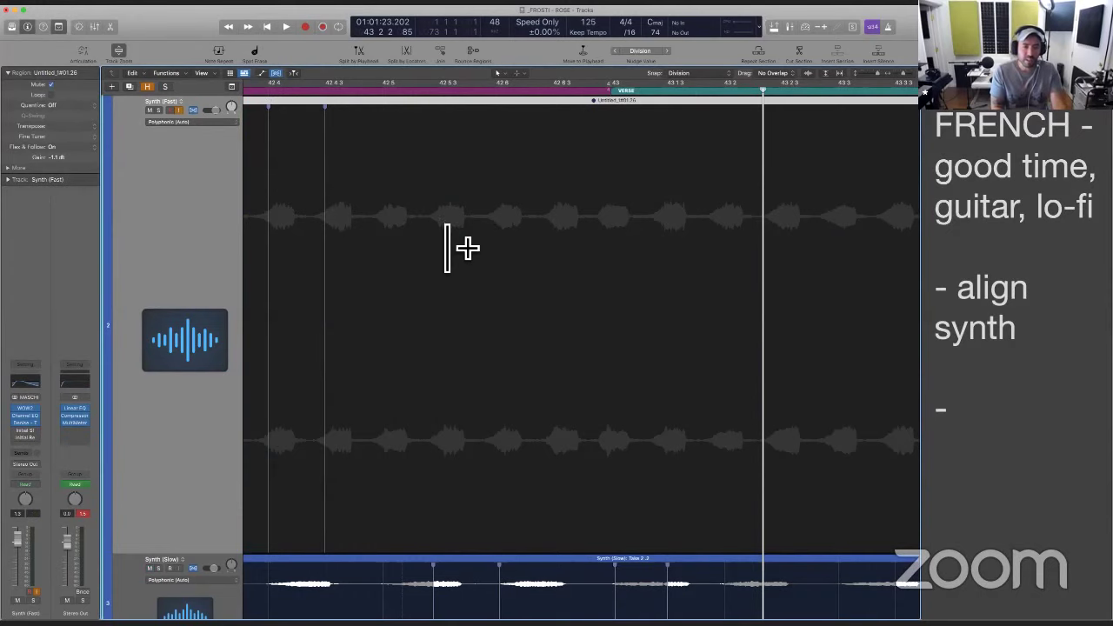
pyautogui.scroll(-5, 516, 360)
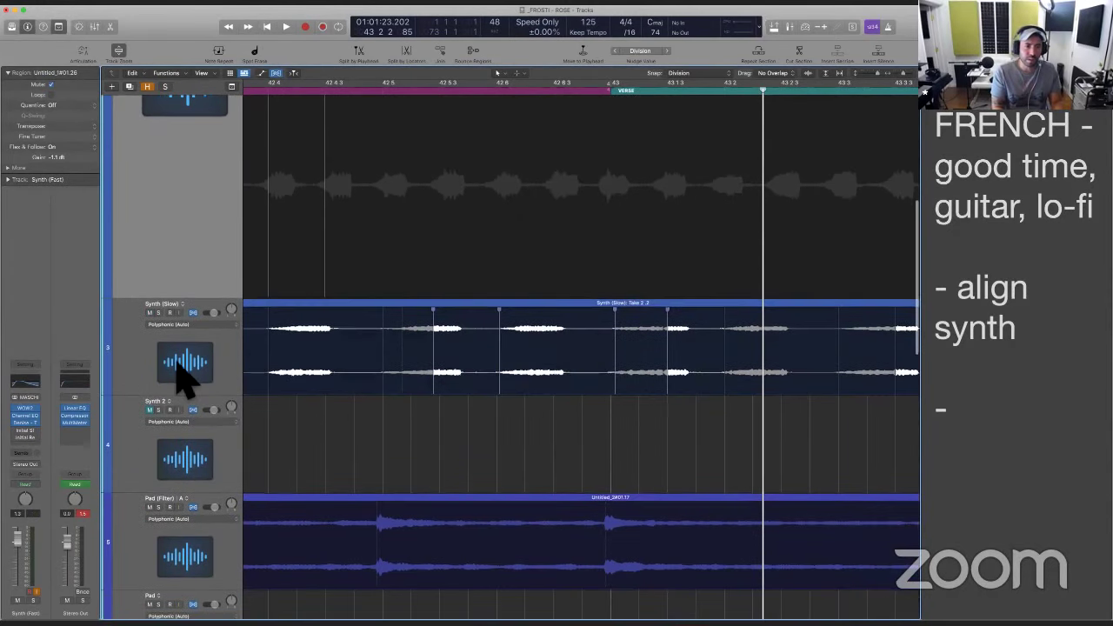
pyautogui.click(182, 372)
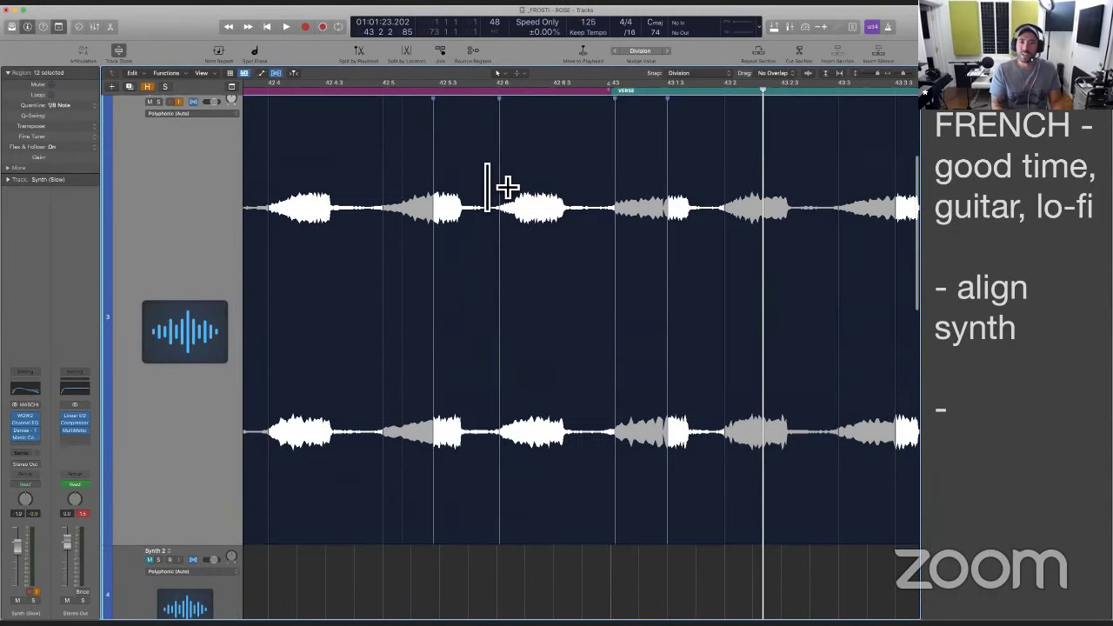
pyautogui.click(511, 105)
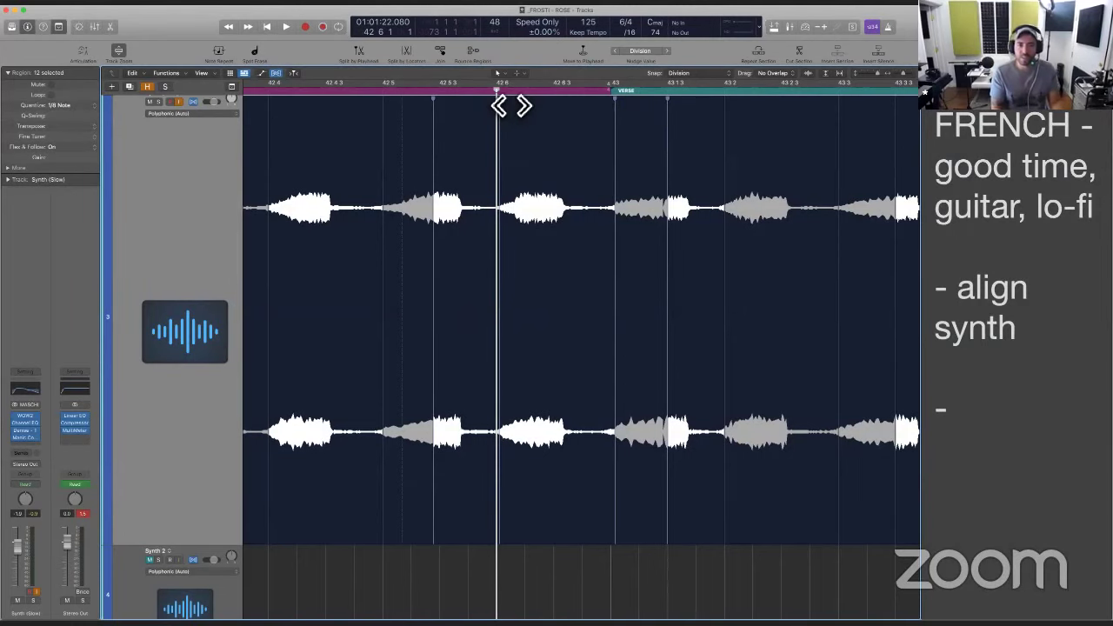
pyautogui.scroll(-2, 500, 103)
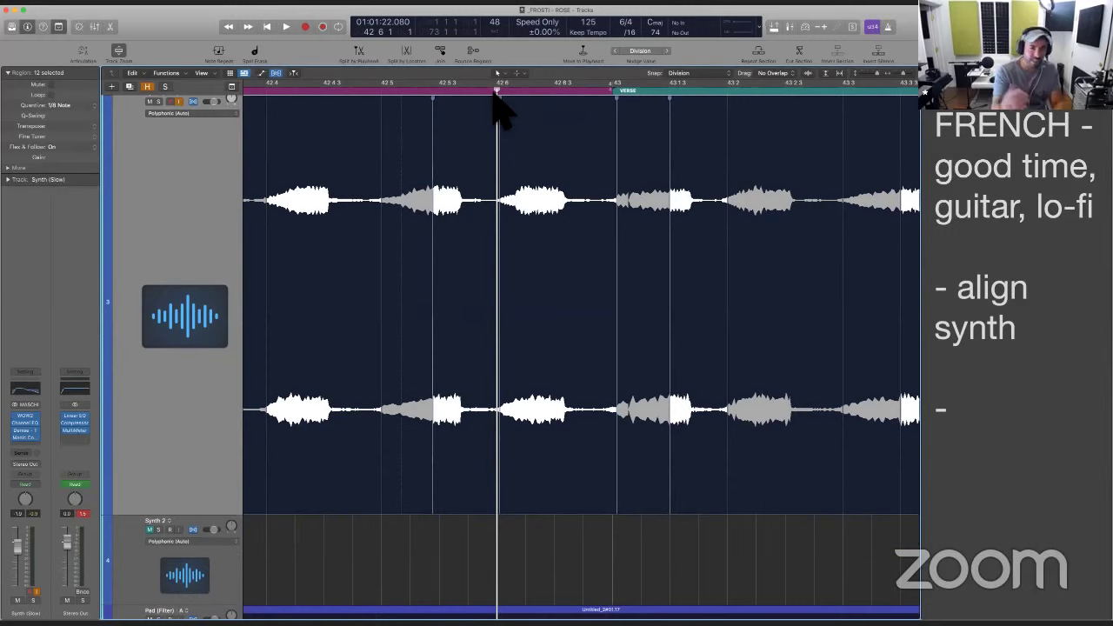
pyautogui.click(390, 104)
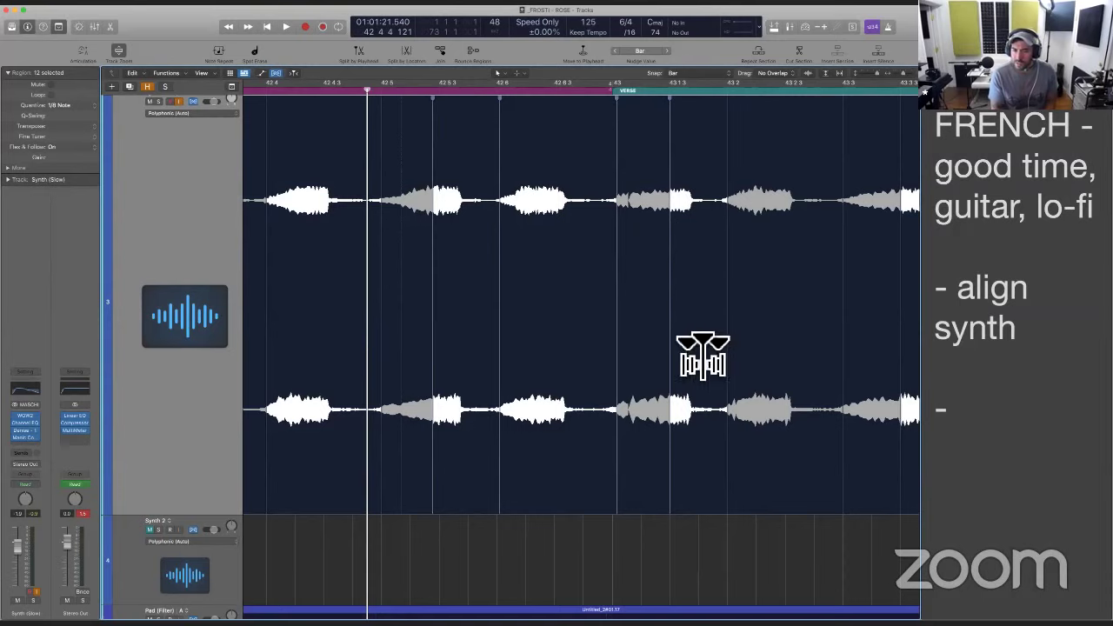
pyautogui.press('space')
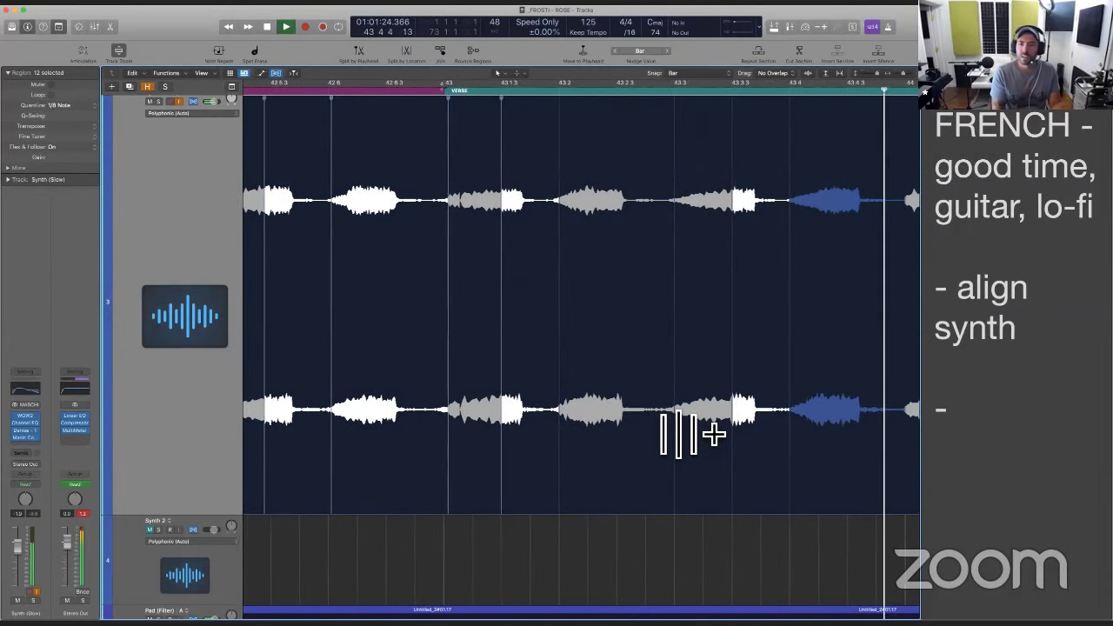
pyautogui.scroll(-3, 713, 434)
pyautogui.press('space')
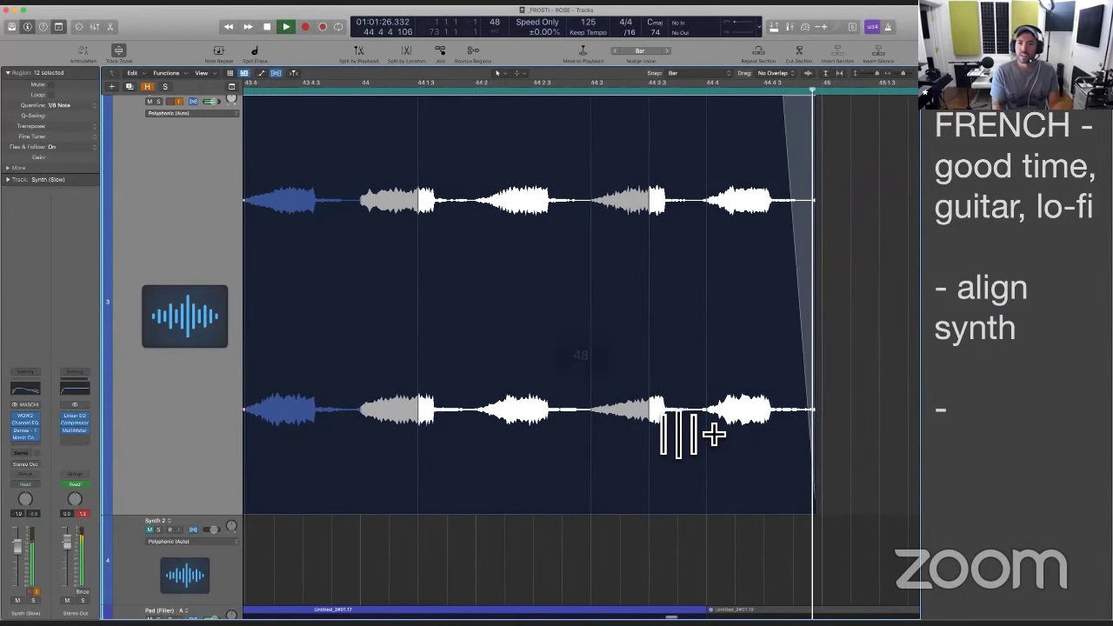
# Hide the flex display and play the earlier Synth (Slow) region from 18 4 2 into the verse
pyautogui.scroll(-3, 713, 434)
pyautogui.scroll(-3, 714, 435)
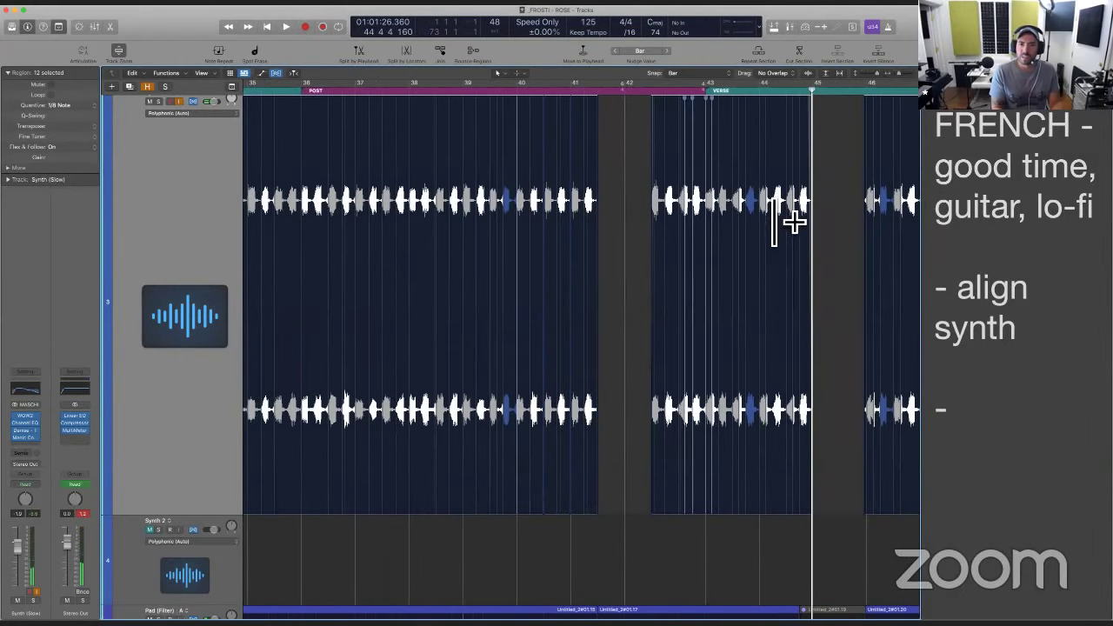
pyautogui.scroll(-5, 567, 319)
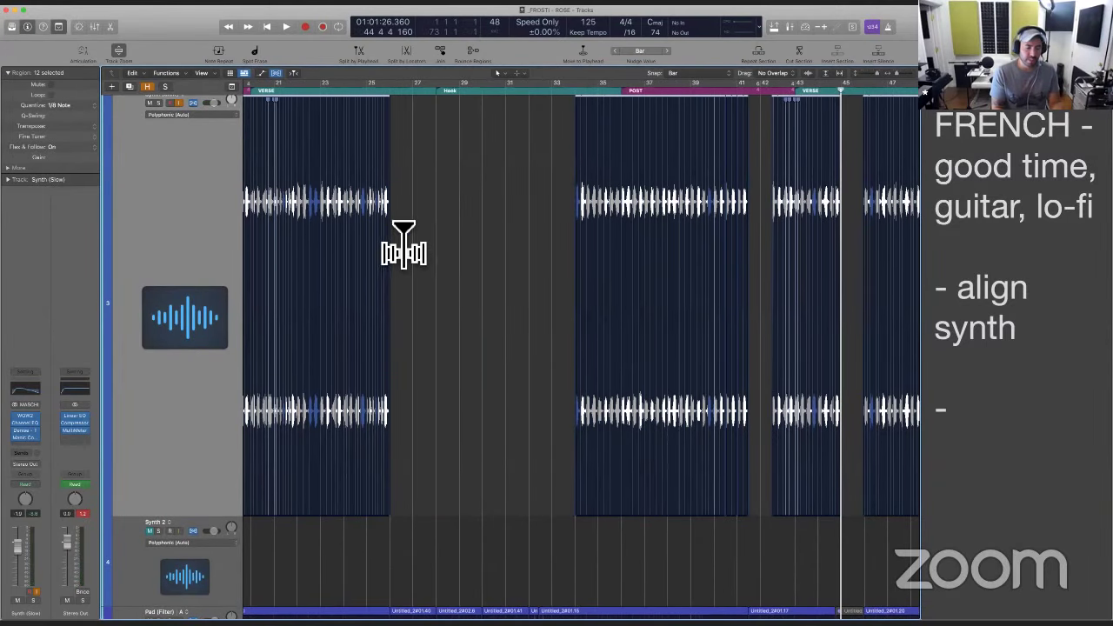
pyautogui.scroll(4, 626, 286)
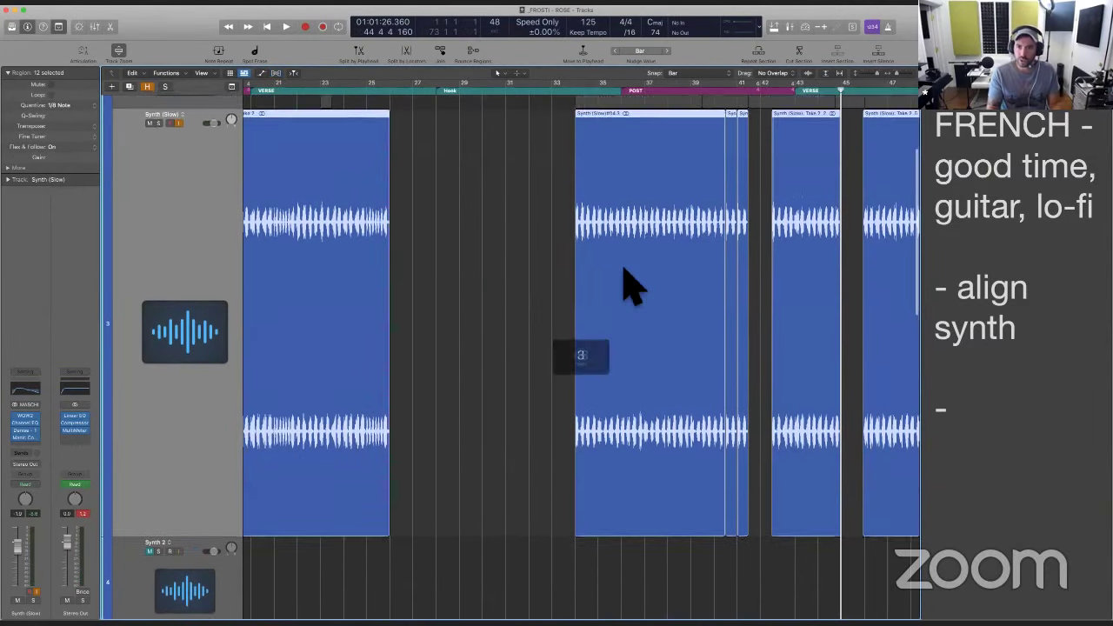
pyautogui.hscroll(-5, 626, 286)
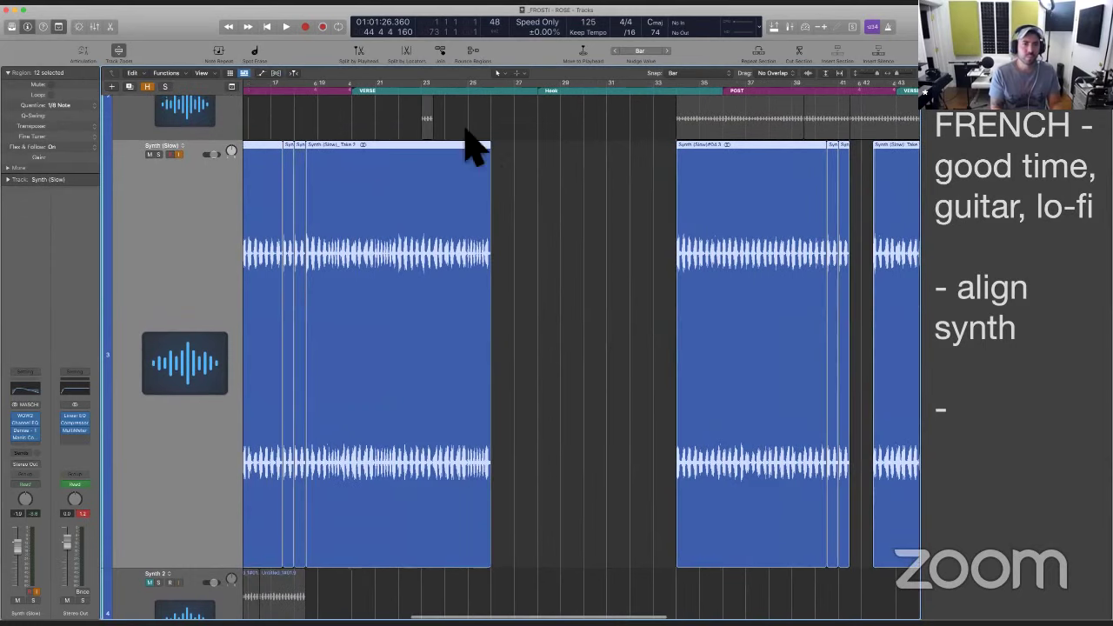
pyautogui.click(330, 105)
pyautogui.moveTo(330, 105); pyautogui.dragTo(326, 105)
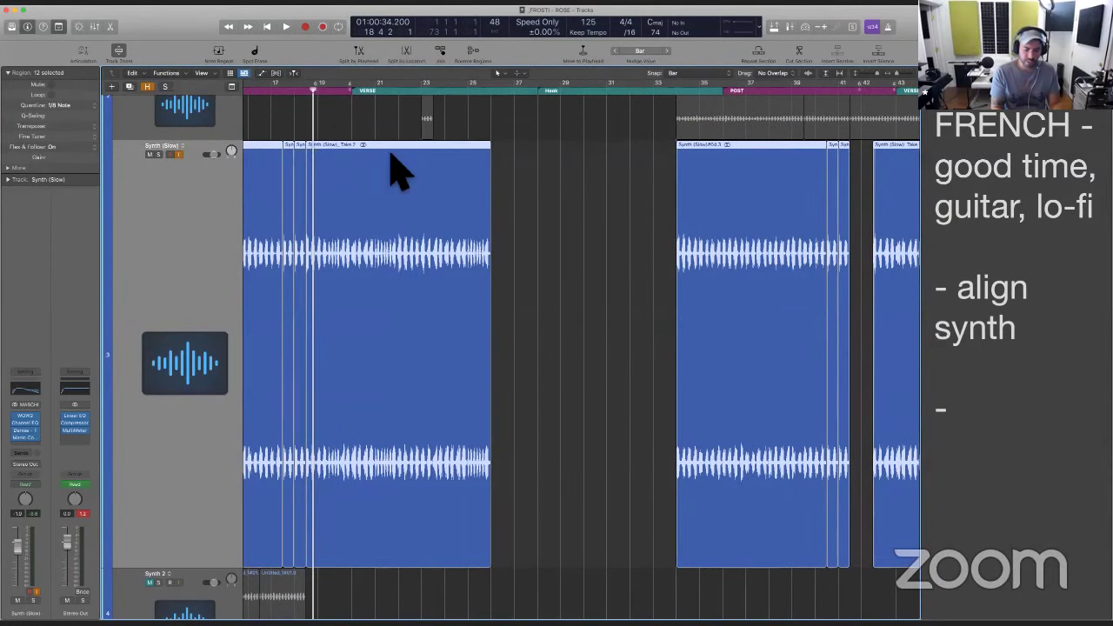
pyautogui.press('space')
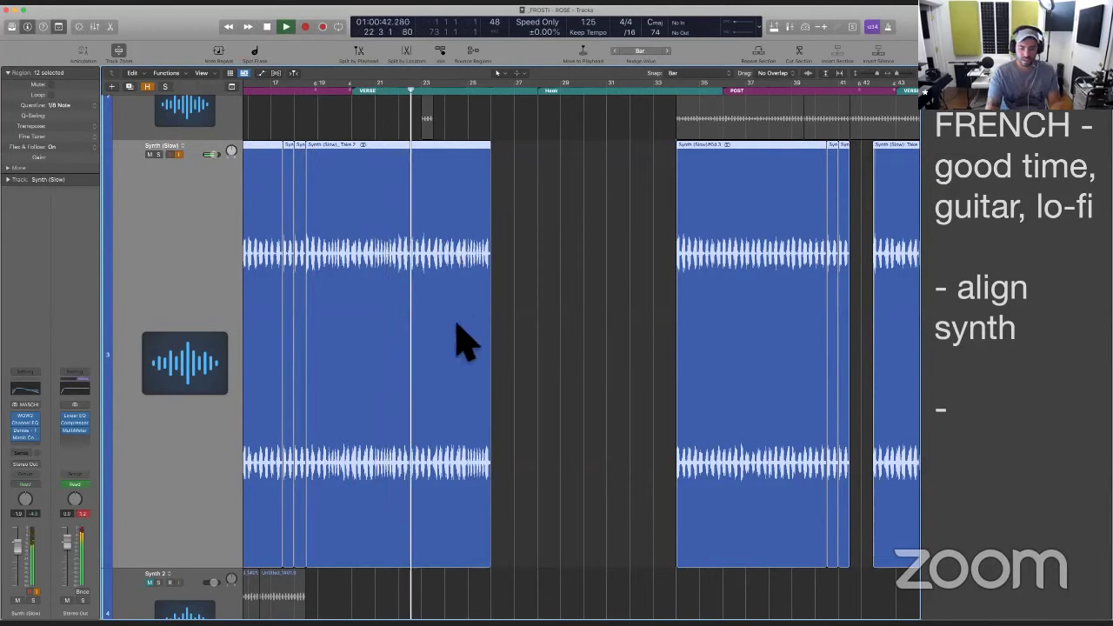
# Split the earlier Synth (Slow) region at bar 22 so that bars 22 to 26 form a separate region
pyautogui.moveTo(400, 256); pyautogui.dragTo(510, 259)
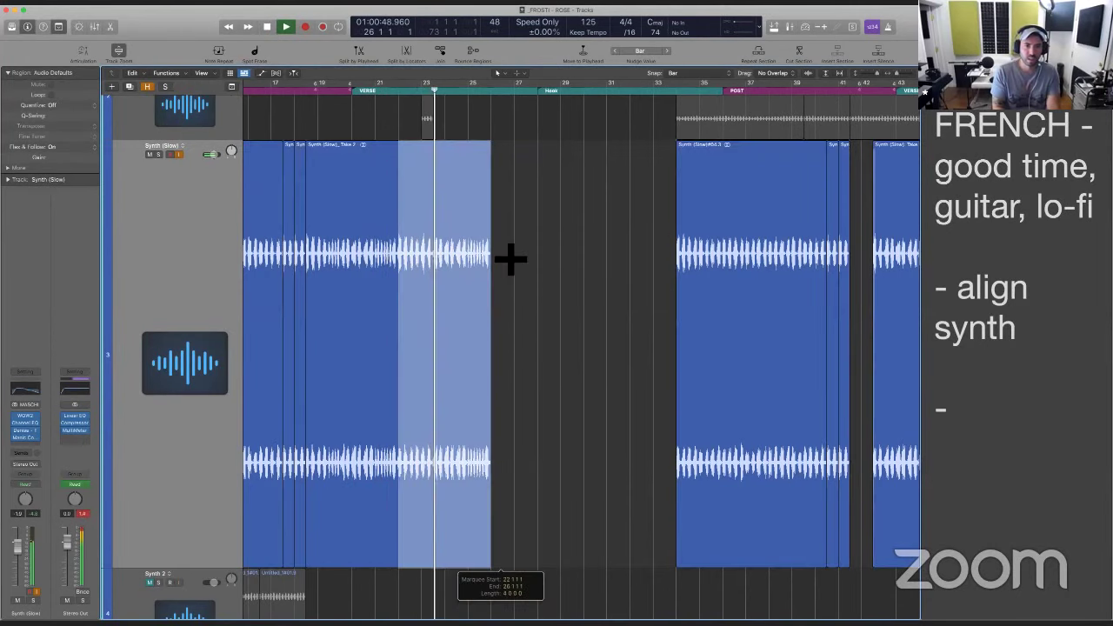
pyautogui.click(459, 274)
pyautogui.press('super+Up')
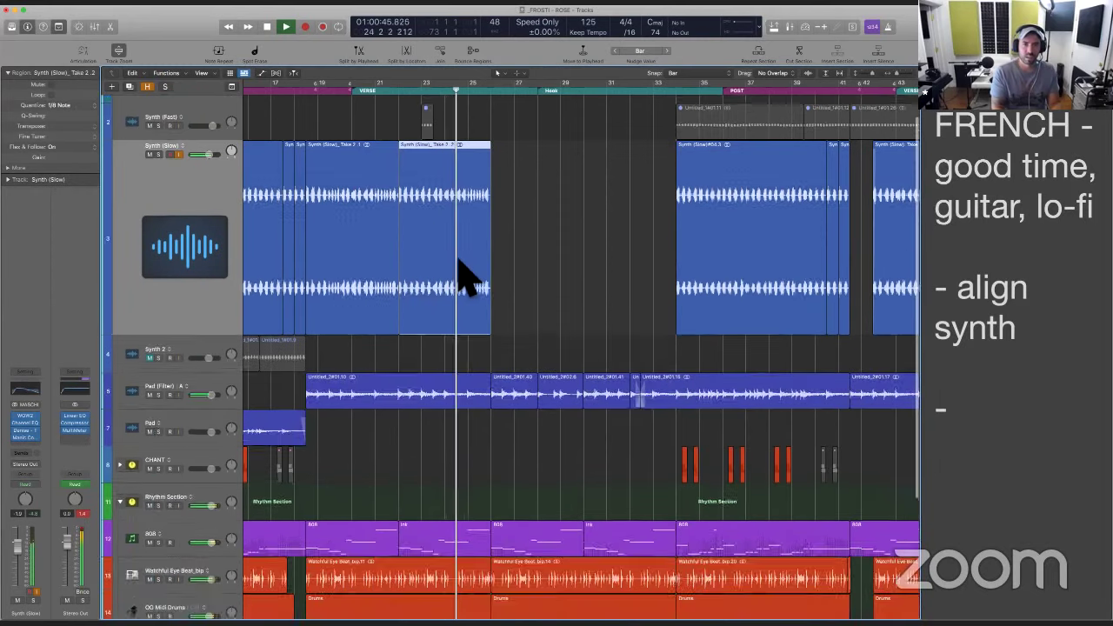
pyautogui.press('super+Up')
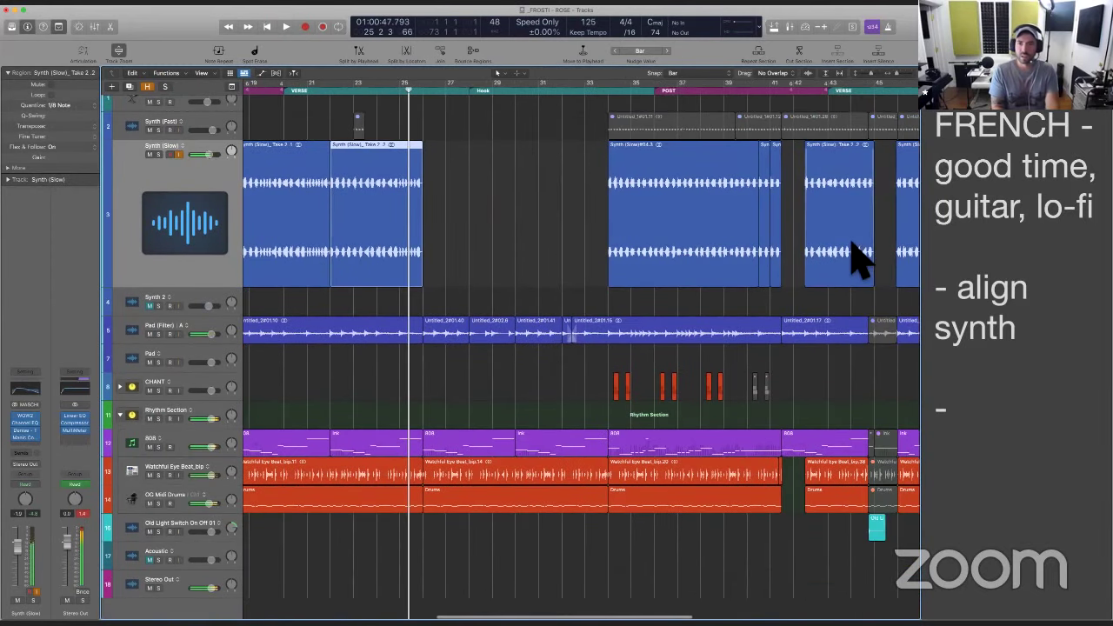
# Copy the split four-bar region over the problem Synth (Slow) region before bar 43, keeping the drag mode at No Overlap
pyautogui.click(856, 259)
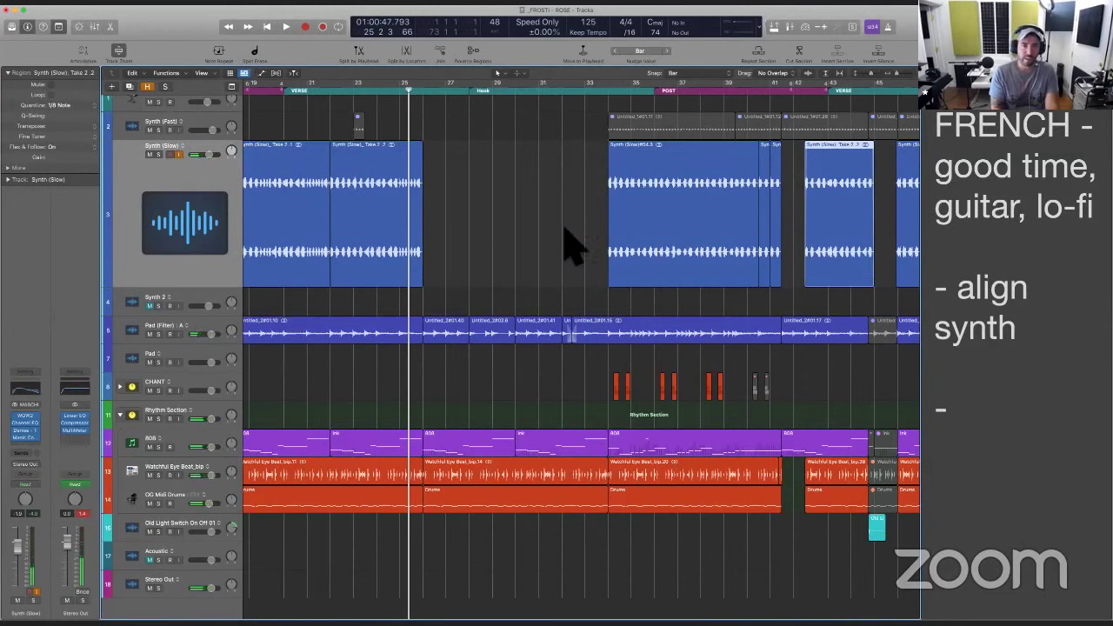
pyautogui.click(788, 75)
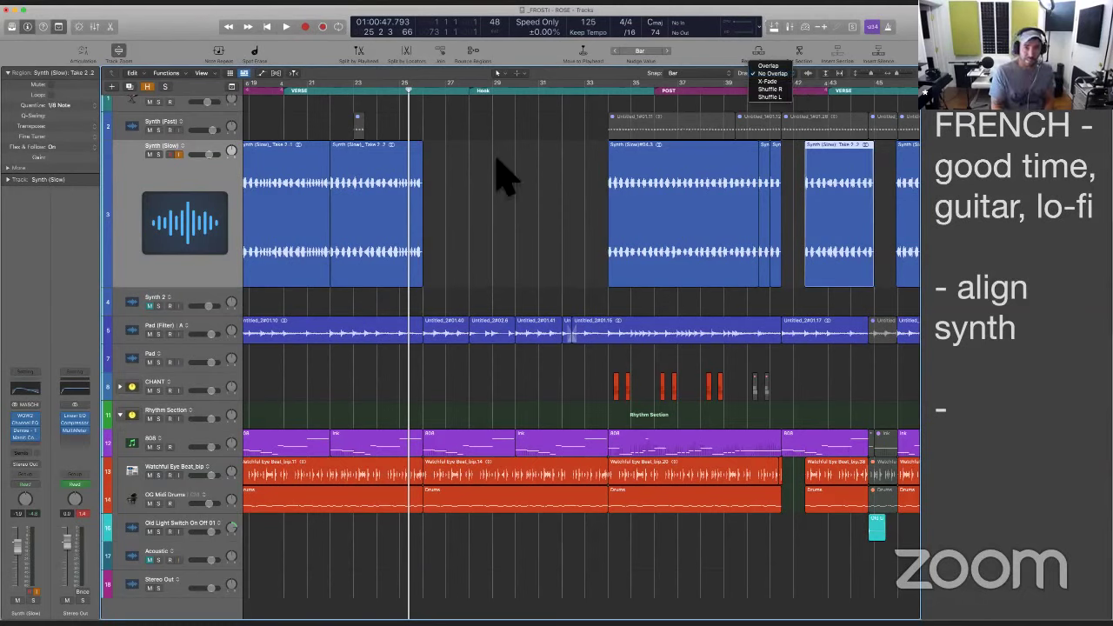
pyautogui.click(397, 249)
pyautogui.click(404, 248)
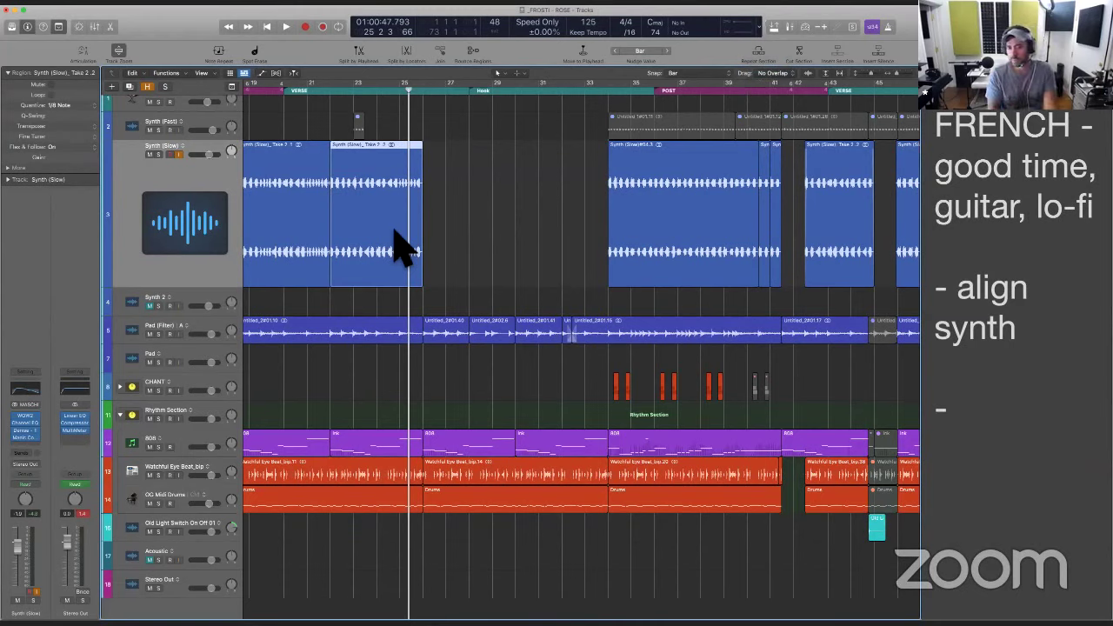
pyautogui.moveTo(398, 249); pyautogui.dragTo(884, 254)
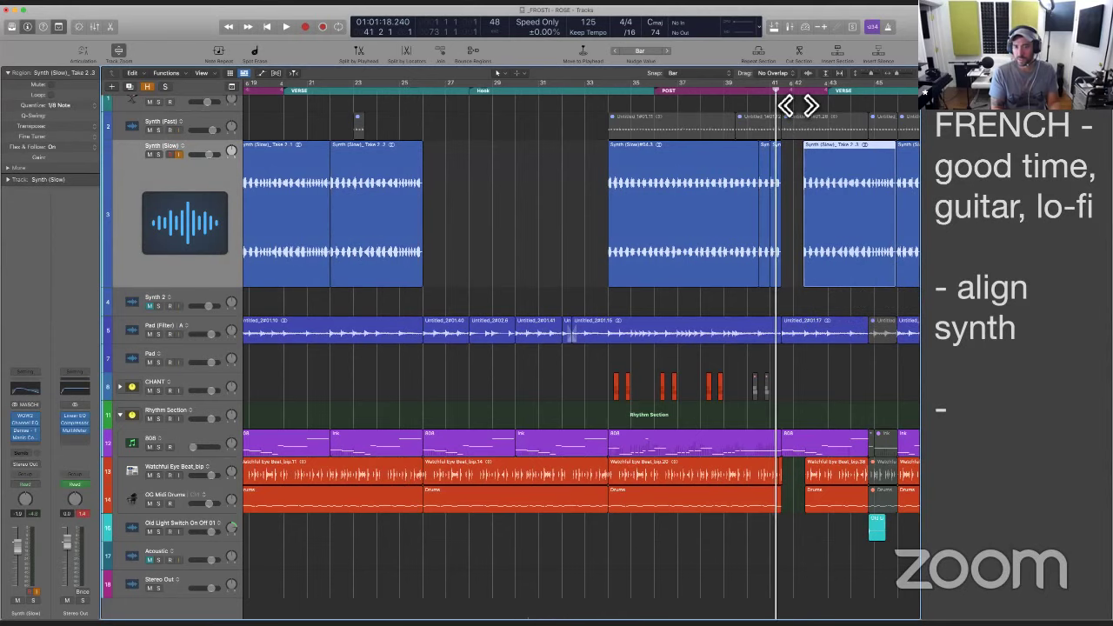
# Play from 41 2 1 to about 42 3 to check the copied region's entrance
pyautogui.scroll(5, 777, 249)
pyautogui.press('space')
pyautogui.hscroll(5, 748, 261)
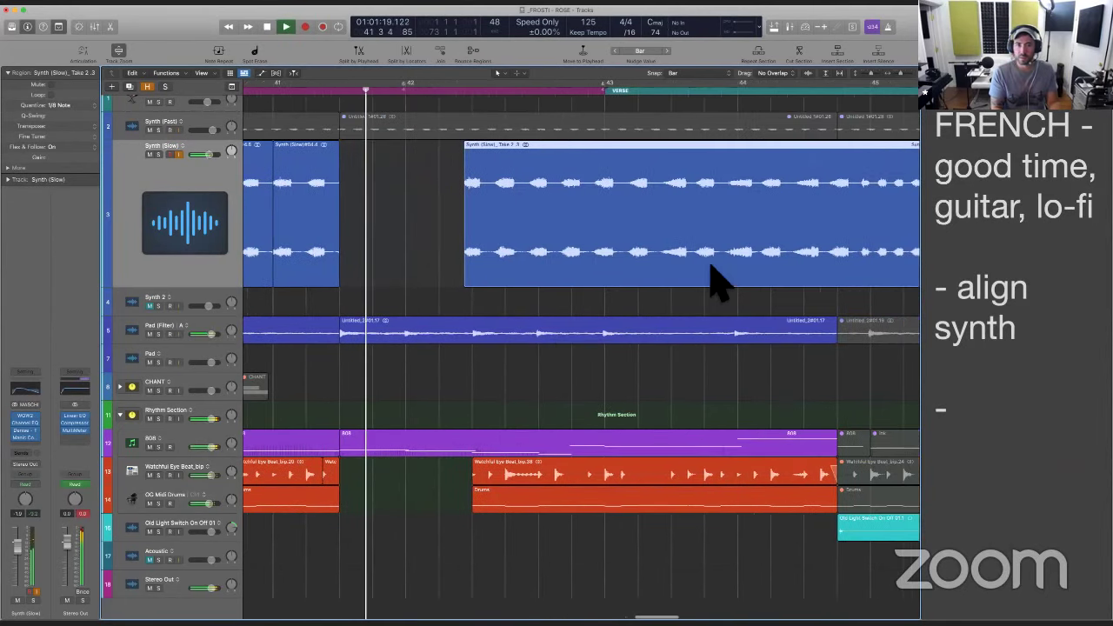
pyautogui.press('space')
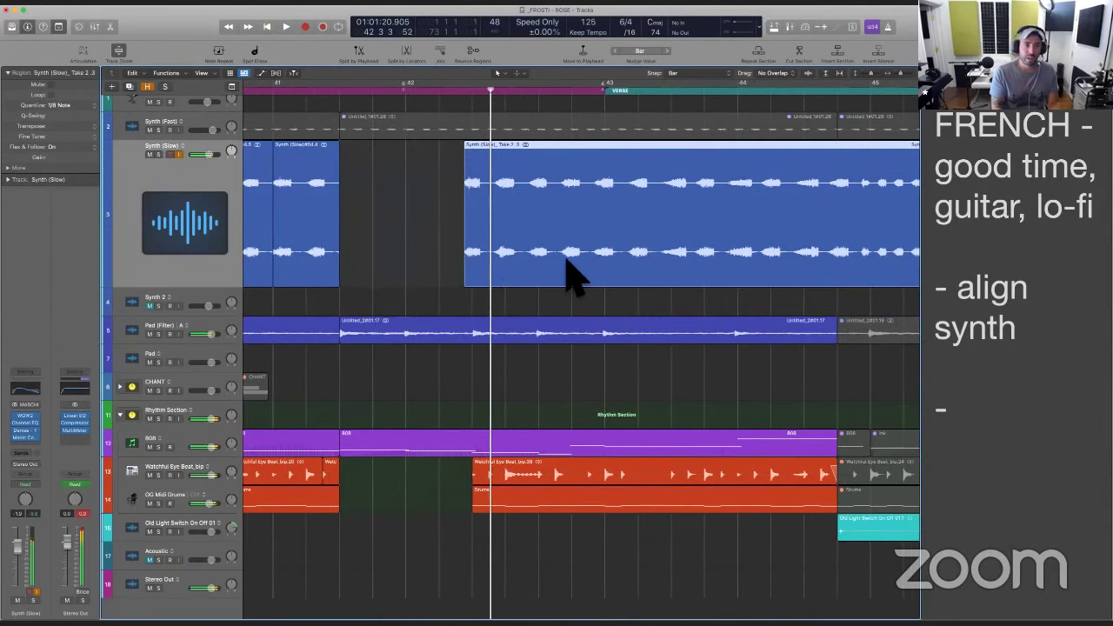
# Move the copied region earlier to start at 41 3, against the preceding region, and set the playhead to 41 2 1
pyautogui.moveTo(565, 269); pyautogui.dragTo(443, 266)
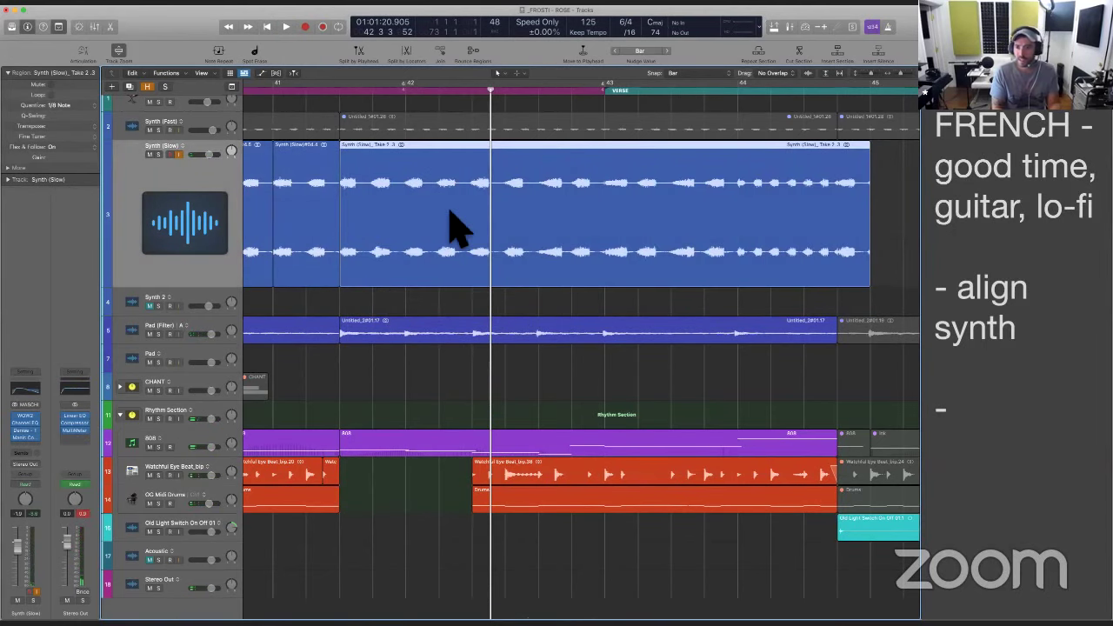
pyautogui.press('super+Left')
pyautogui.press('super+Left')
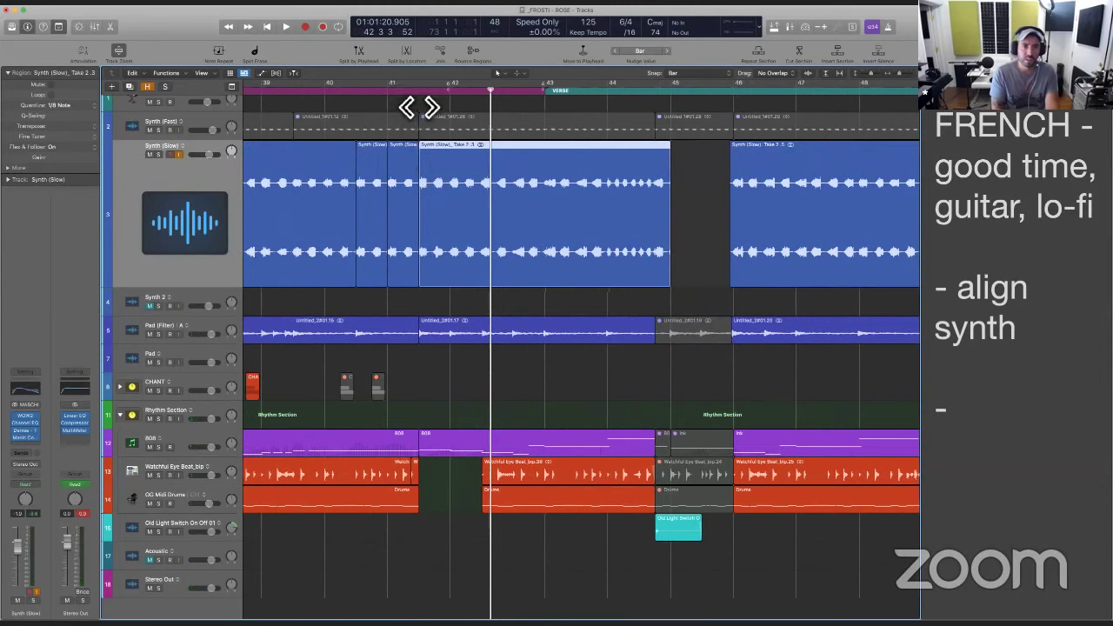
pyautogui.click(404, 87)
# Move the copied Synth (Slow) region to start at 42 3 with the drums, and play the passage from 41 2 1 into bar 44
pyautogui.press('super+Right')
pyautogui.press('super+Right')
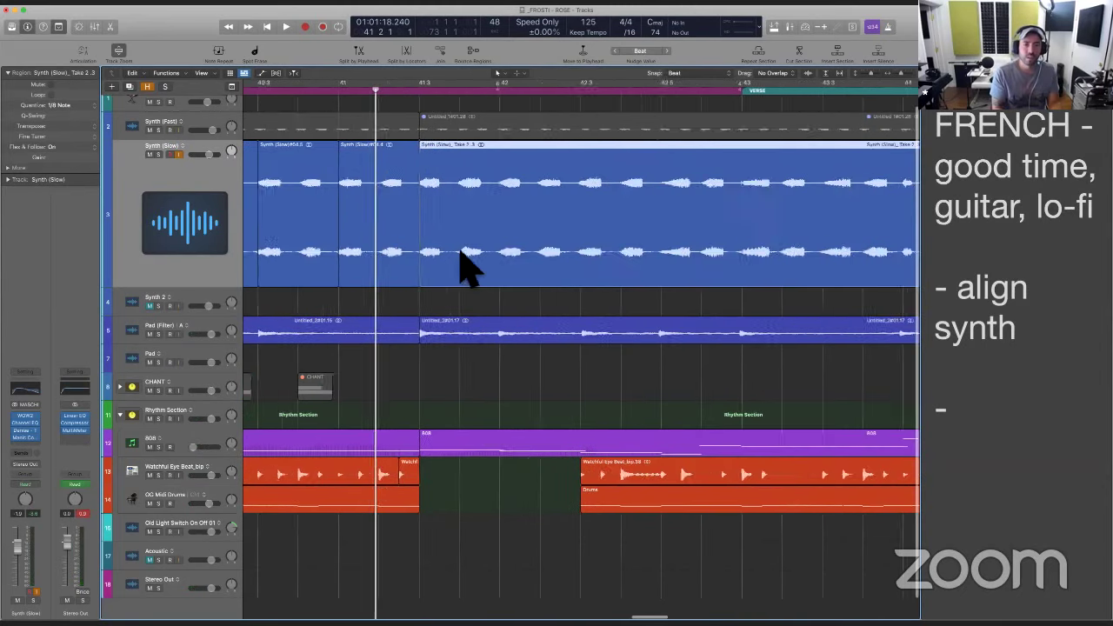
pyautogui.moveTo(444, 297); pyautogui.dragTo(611, 293)
pyautogui.press('space')
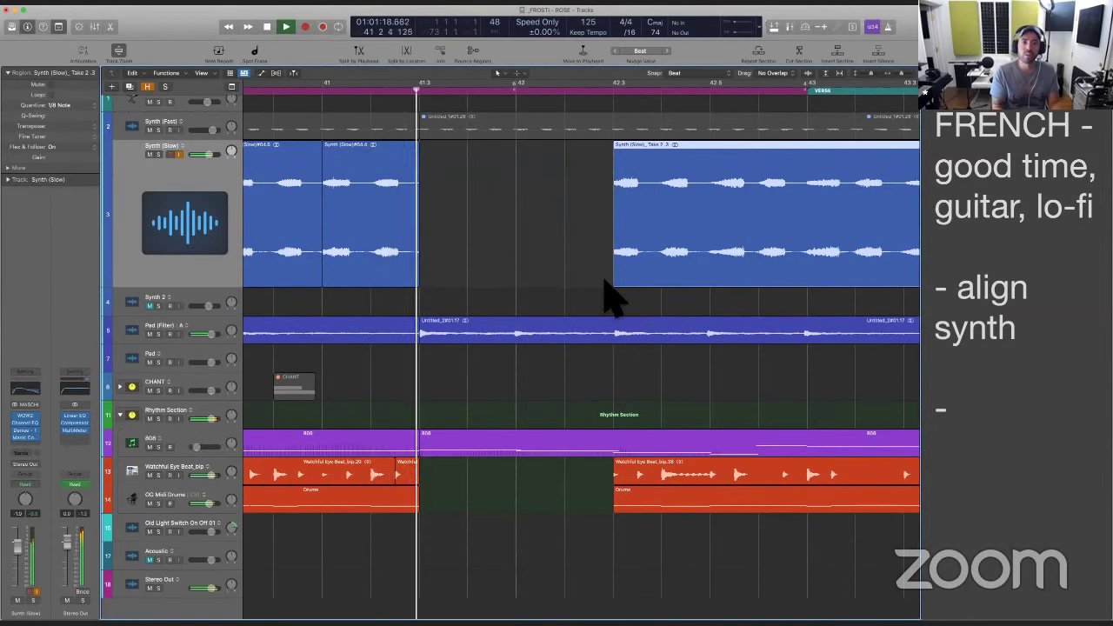
pyautogui.press('super+Left')
pyautogui.press('super+Left')
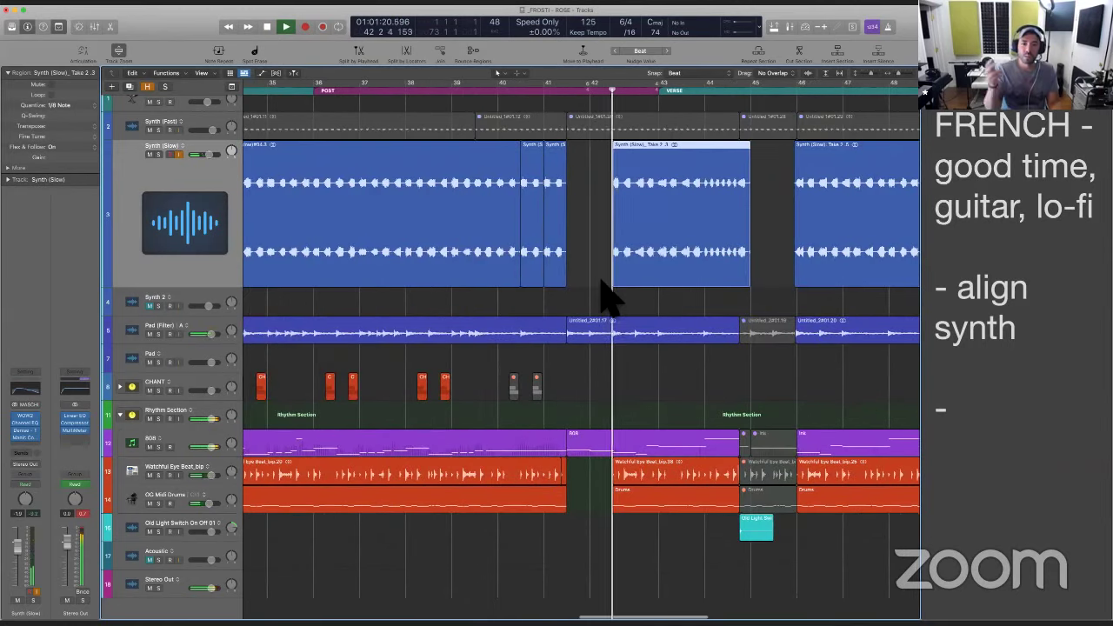
pyautogui.hscroll(3, 607, 293)
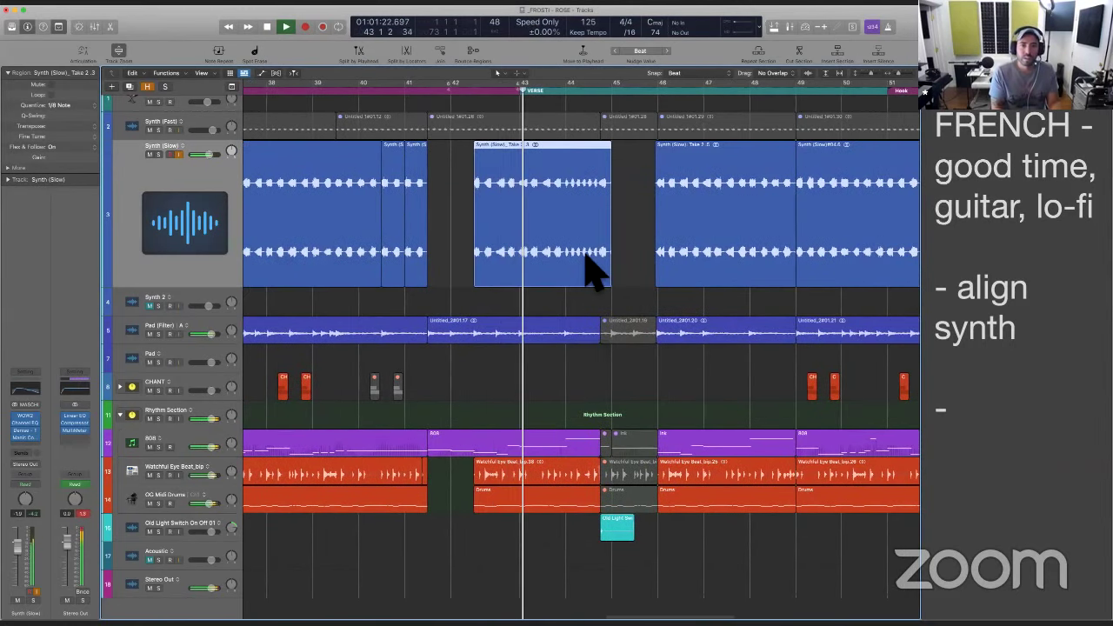
pyautogui.press('super+Right')
pyautogui.press('super+Right')
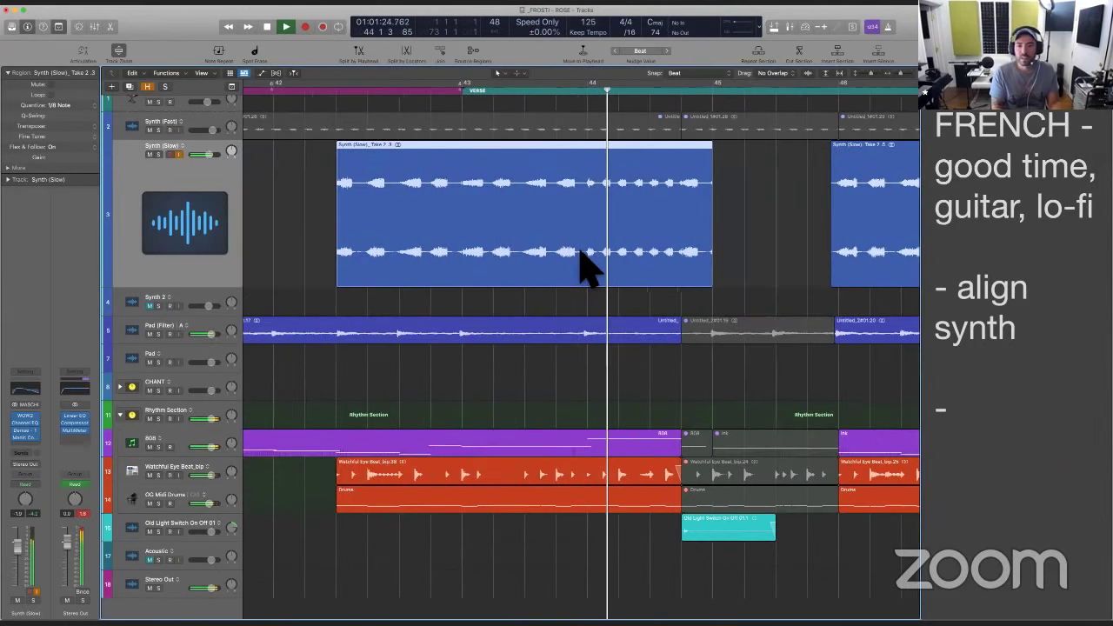
# Trim the end of the copied Synth (Slow) region slightly further before bar 45 and add a short fade-out there
pyautogui.press('super+Left')
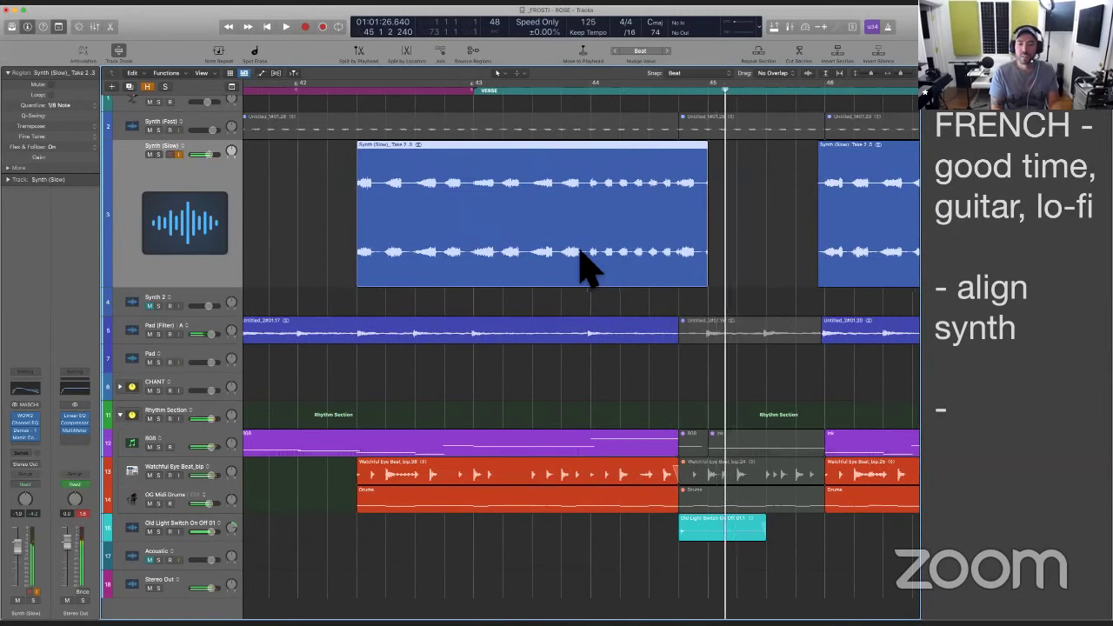
pyautogui.press('space')
pyautogui.press('super+Right')
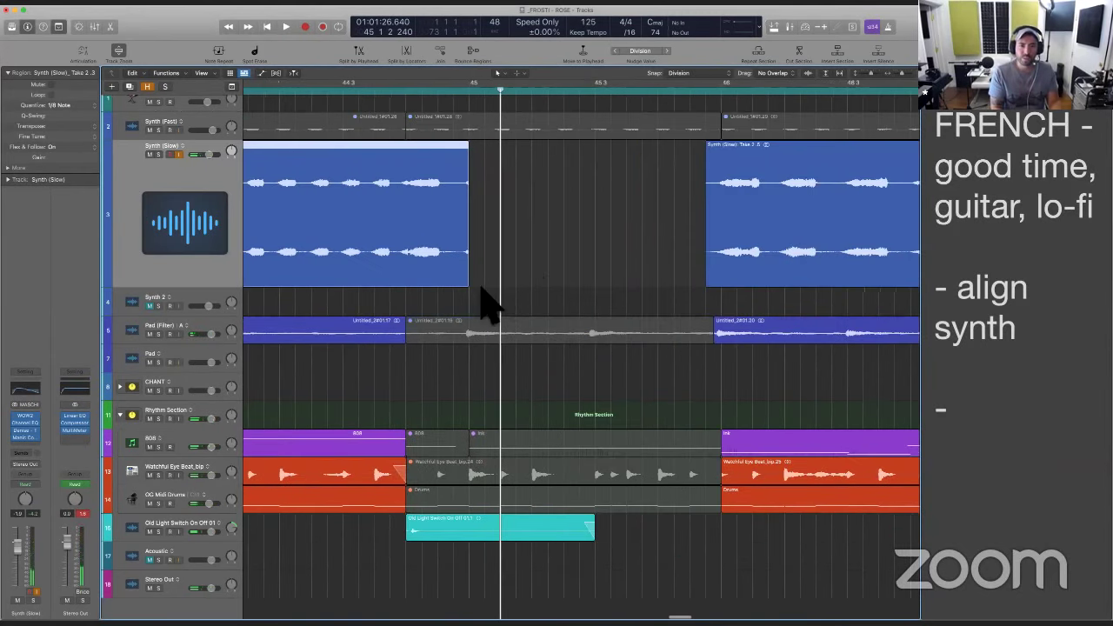
pyautogui.moveTo(483, 297); pyautogui.dragTo(418, 299)
pyautogui.click(464, 198)
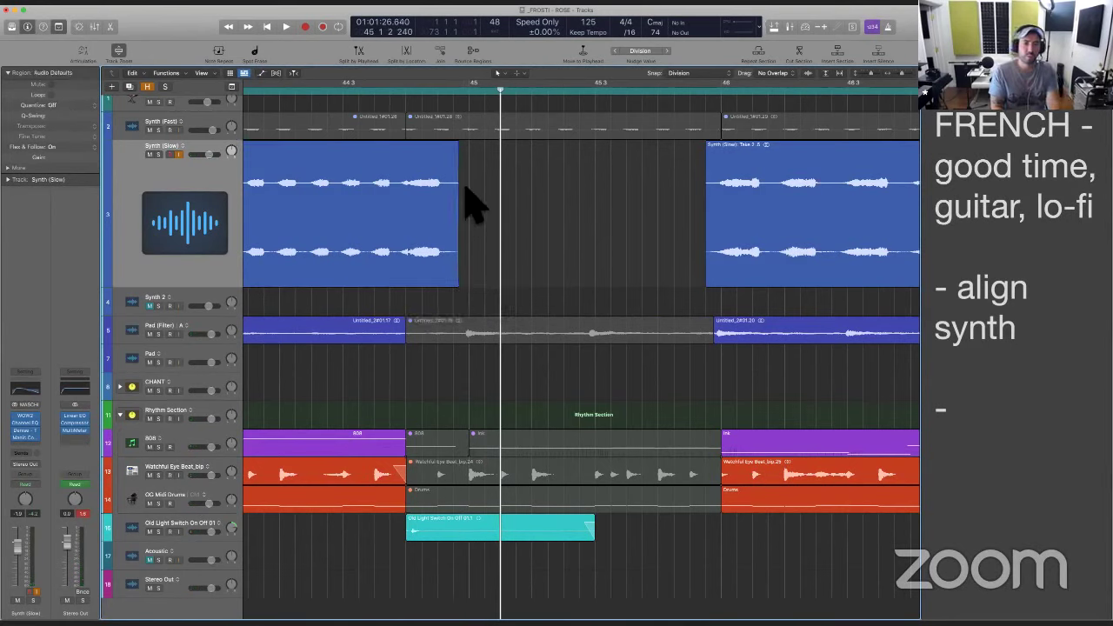
pyautogui.click(463, 165)
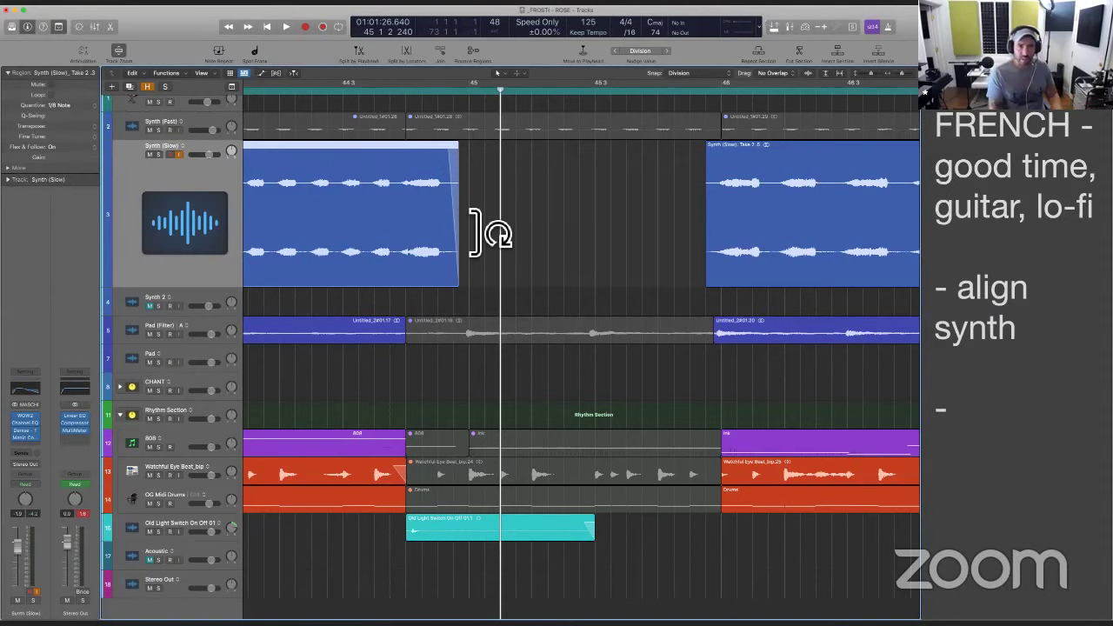
pyautogui.hscroll(-3, 474, 235)
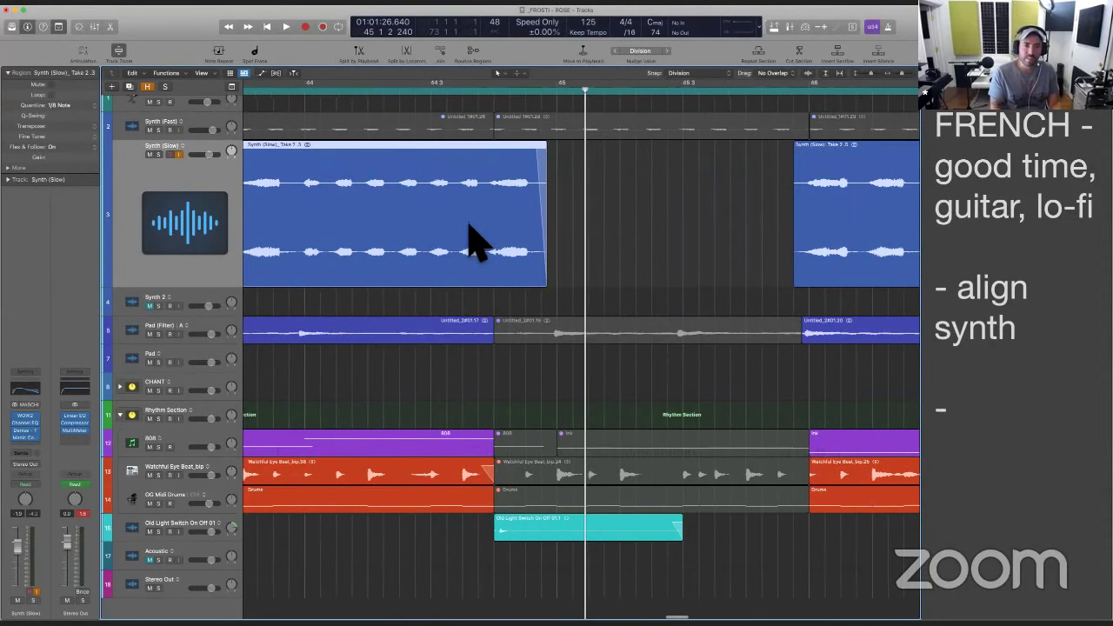
# Play from 42 3 1 to about 46 3 to check the trimmed region and its fade-out in the mix
pyautogui.press('super+Left')
pyautogui.hscroll(-5, 474, 244)
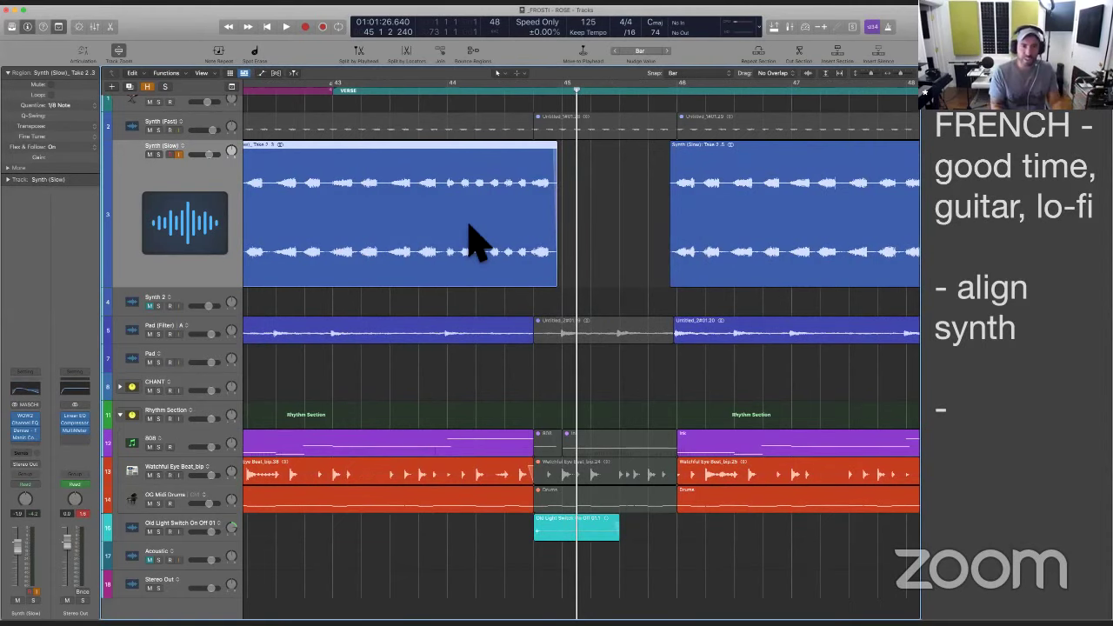
pyautogui.hscroll(-4, 470, 240)
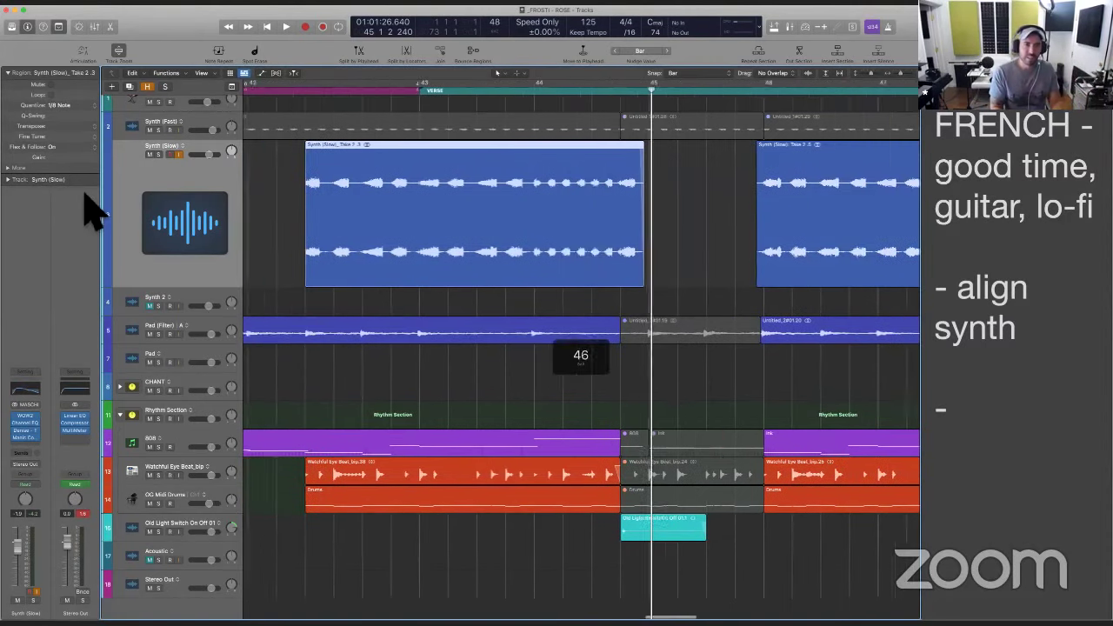
pyautogui.click(365, 106)
pyautogui.click(329, 212)
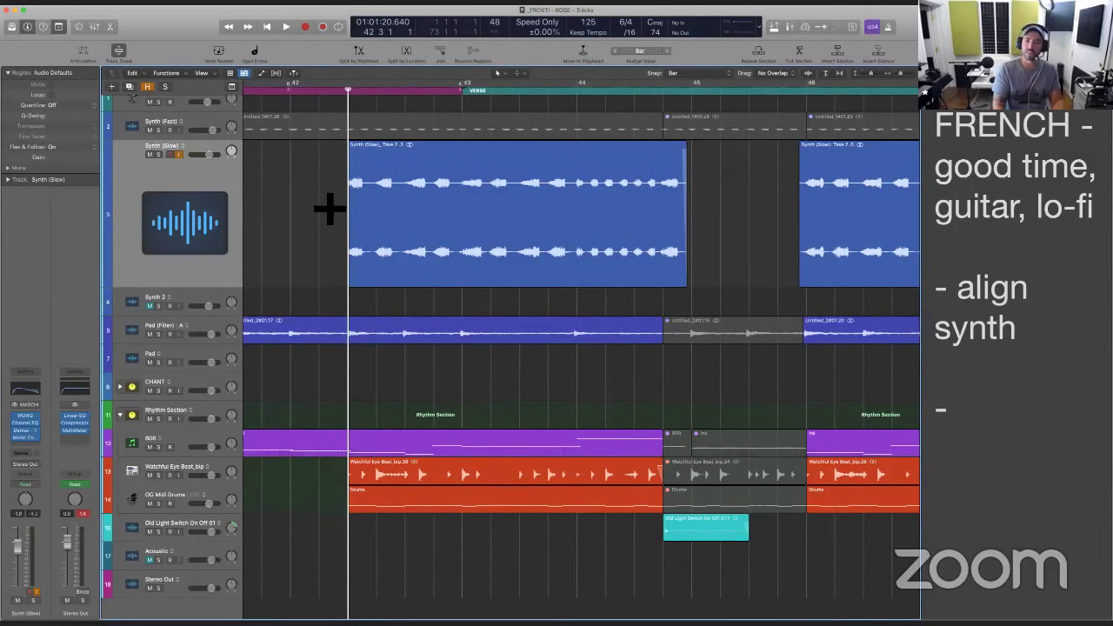
pyautogui.press('space')
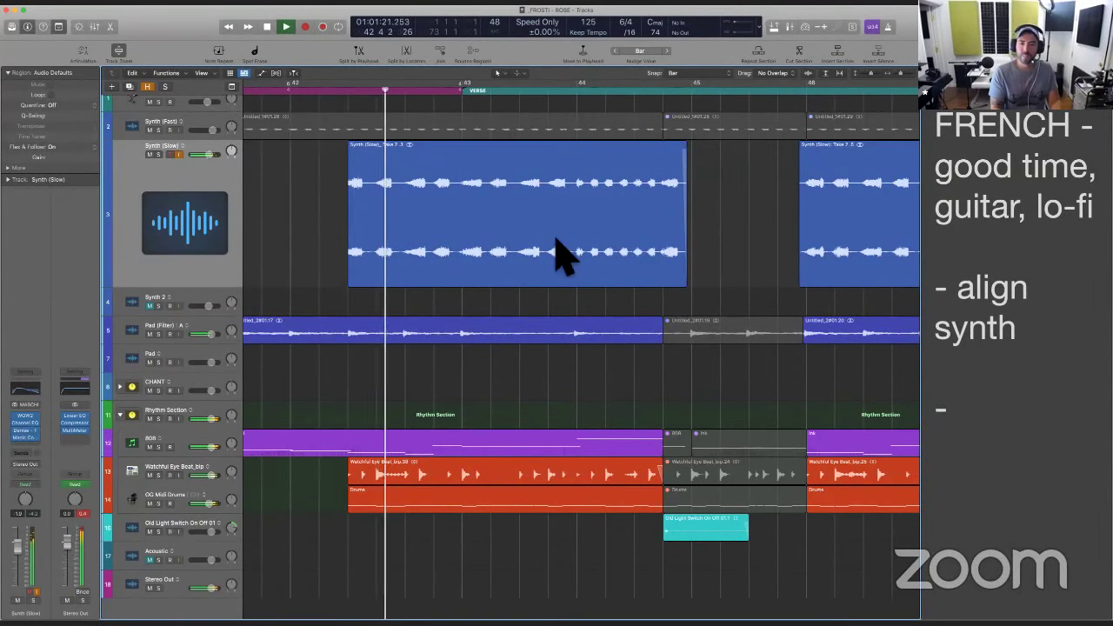
pyautogui.press('super+Left')
pyautogui.press('super+Left')
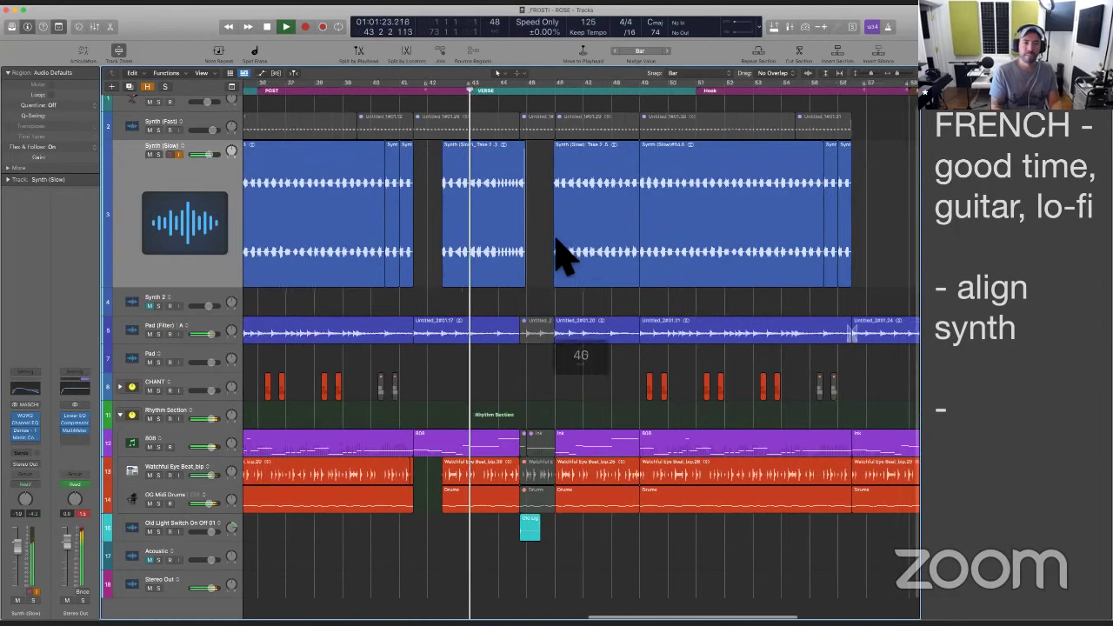
pyautogui.hscroll(-3, 559, 247)
pyautogui.press('super+Left')
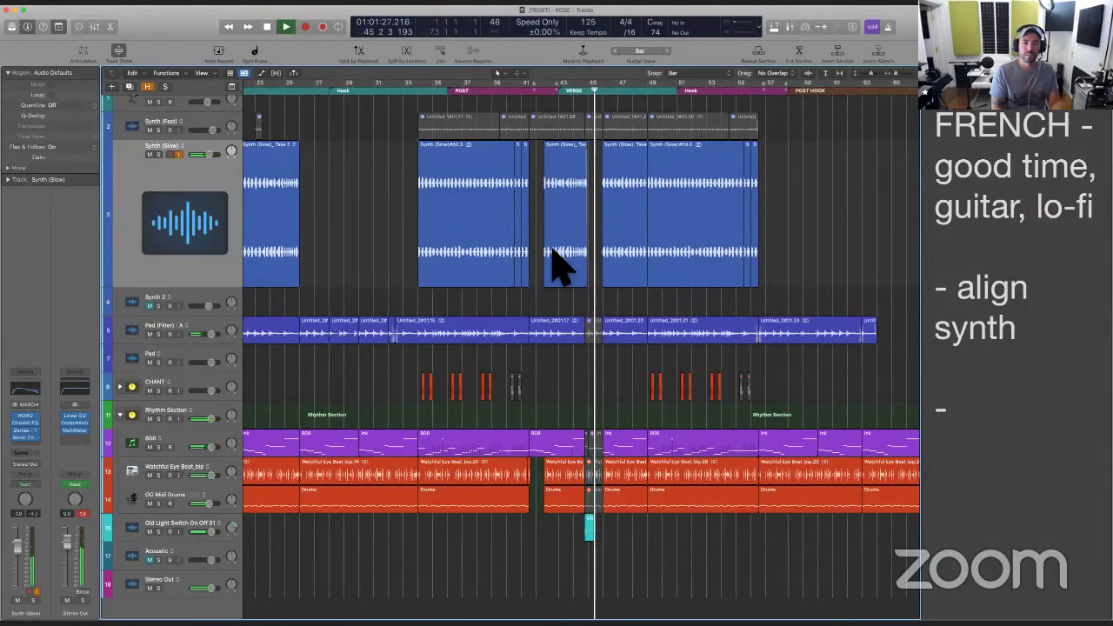
pyautogui.hscroll(-3, 559, 264)
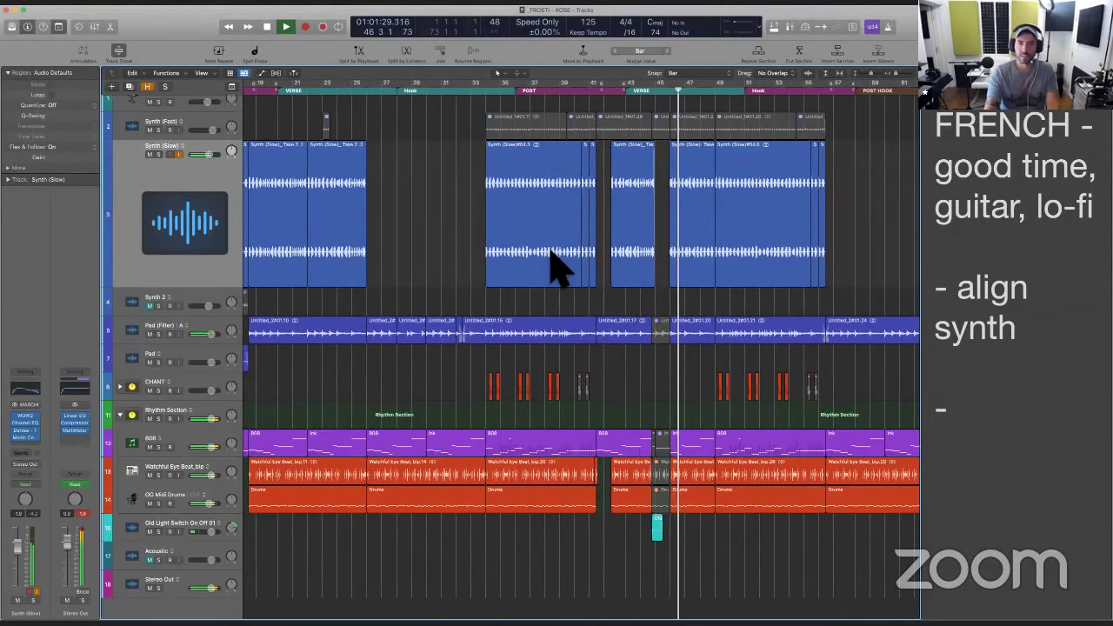
pyautogui.press('space')
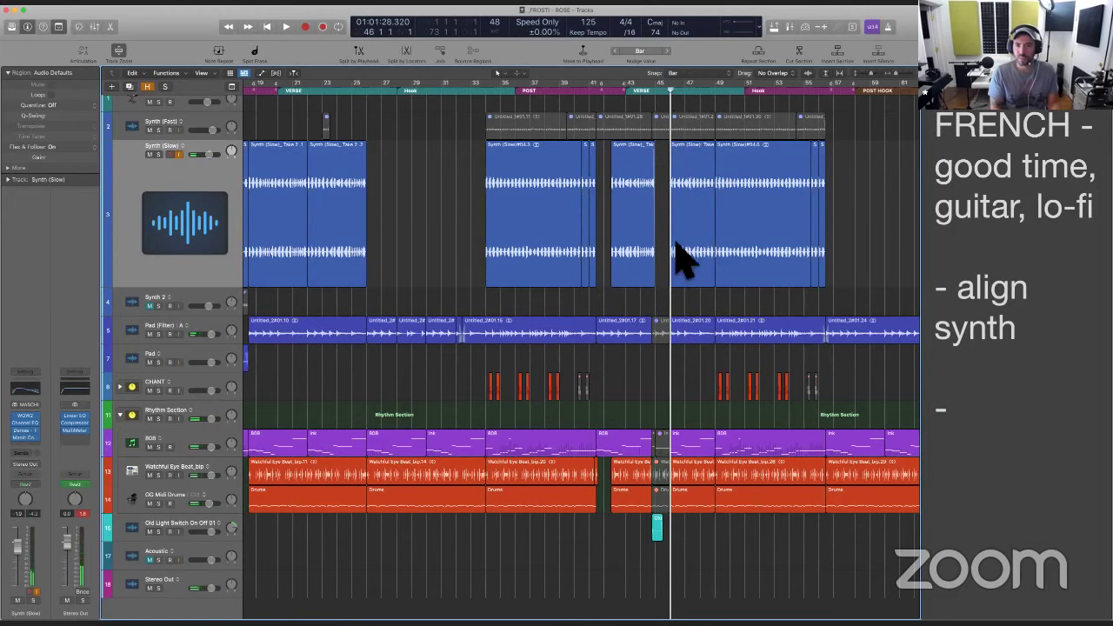
# Play the Synth (Slow) regions from 46 1 1 through the end of the verse into the hook to check their timing
pyautogui.scroll(1, 745, 331)
pyautogui.scroll(5, 745, 331)
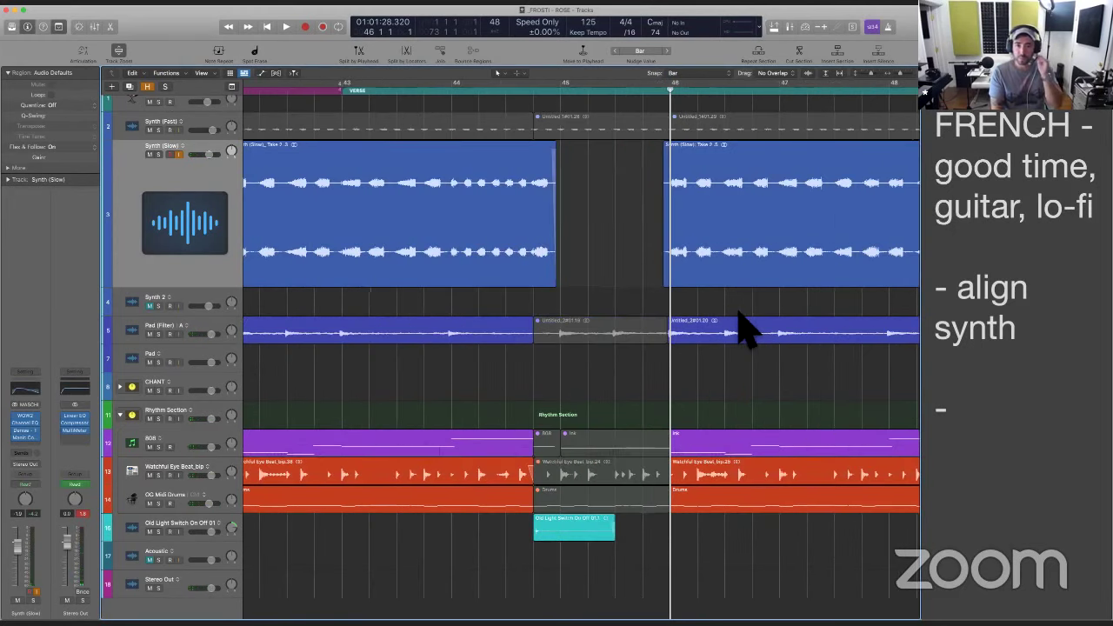
pyautogui.press('space')
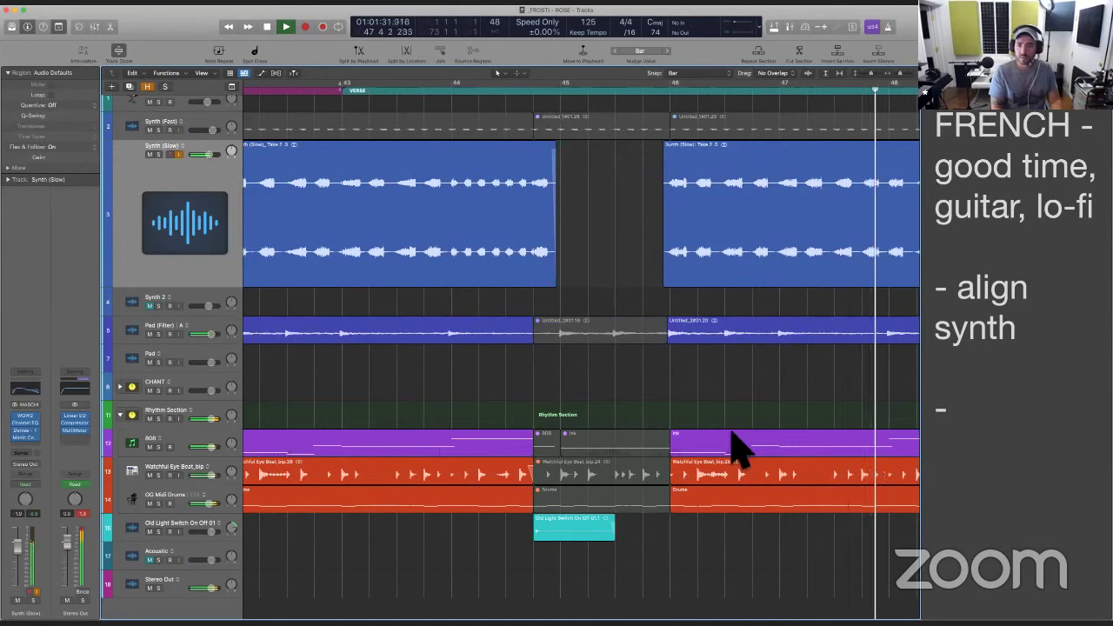
pyautogui.scroll(-6, 735, 448)
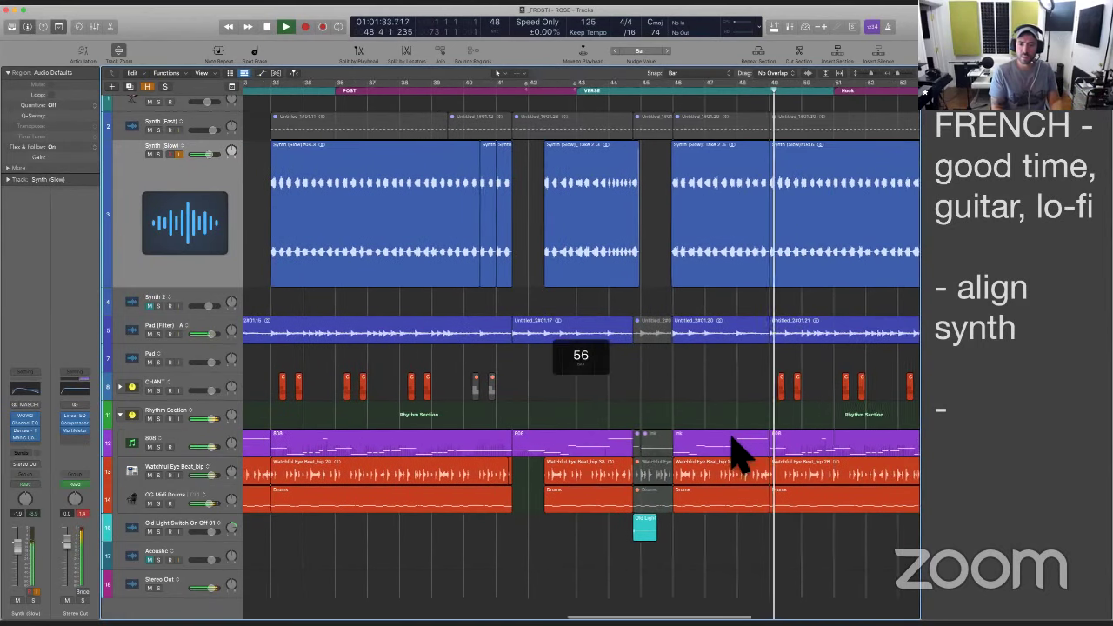
pyautogui.hscroll(2, 733, 447)
pyautogui.hscroll(2, 626, 330)
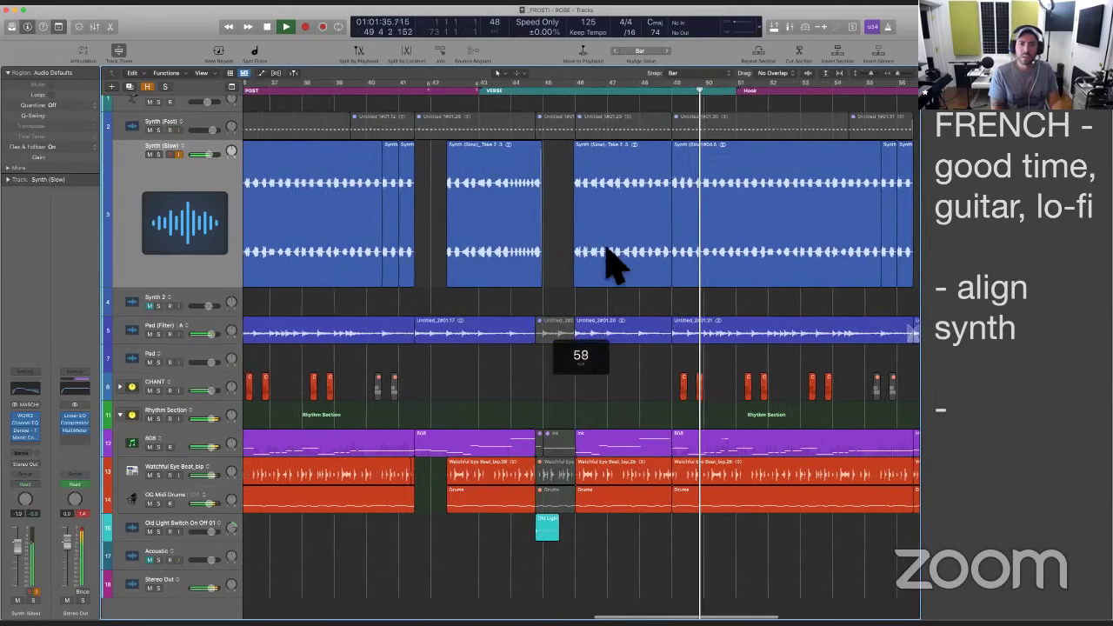
pyautogui.hscroll(1, 609, 252)
pyautogui.hscroll(1, 616, 296)
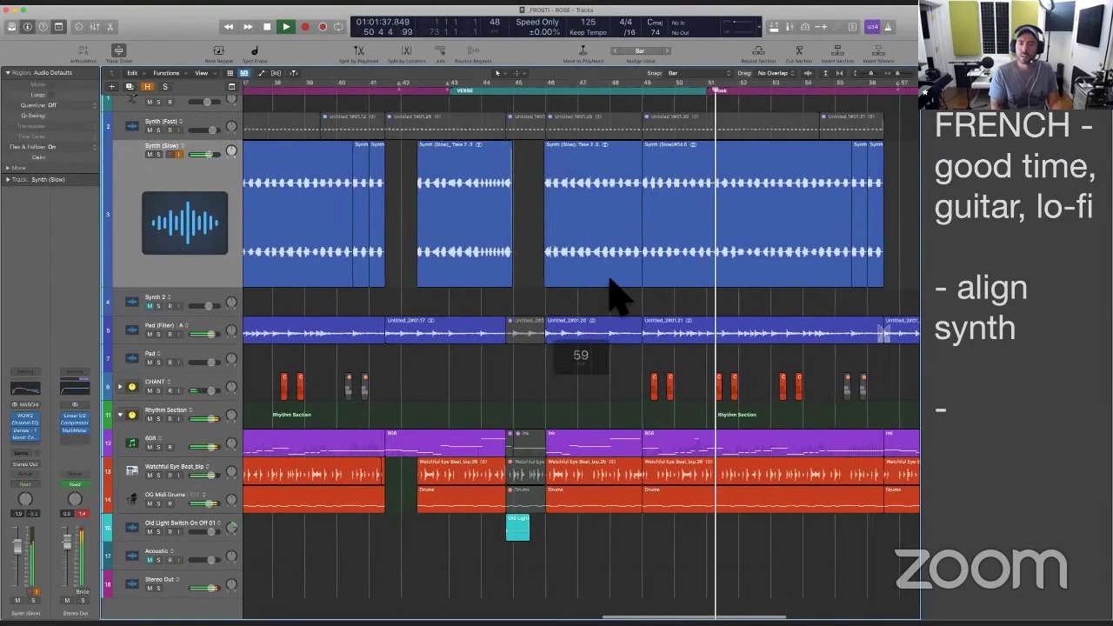
pyautogui.hscroll(5, 615, 294)
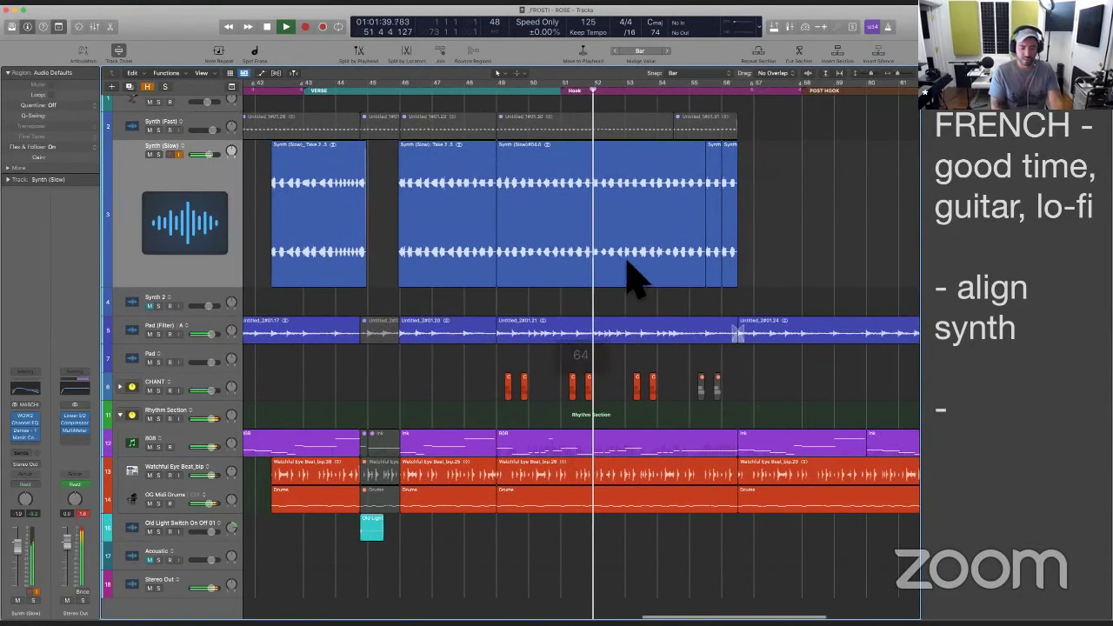
# Show Flex on the tracks, zoom in on the Synth (Slow) notes around bar 53, and replay from 52 4 to about 53 3
pyautogui.click(652, 269)
pyautogui.scroll(5, 745, 281)
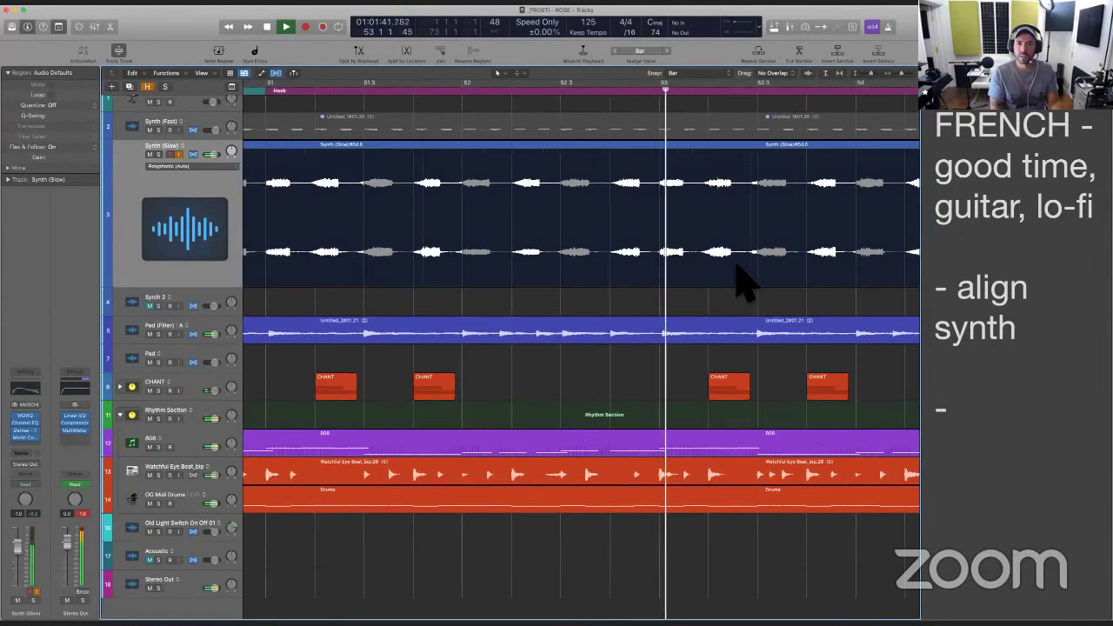
pyautogui.press('space')
pyautogui.rightClick(574, 260)
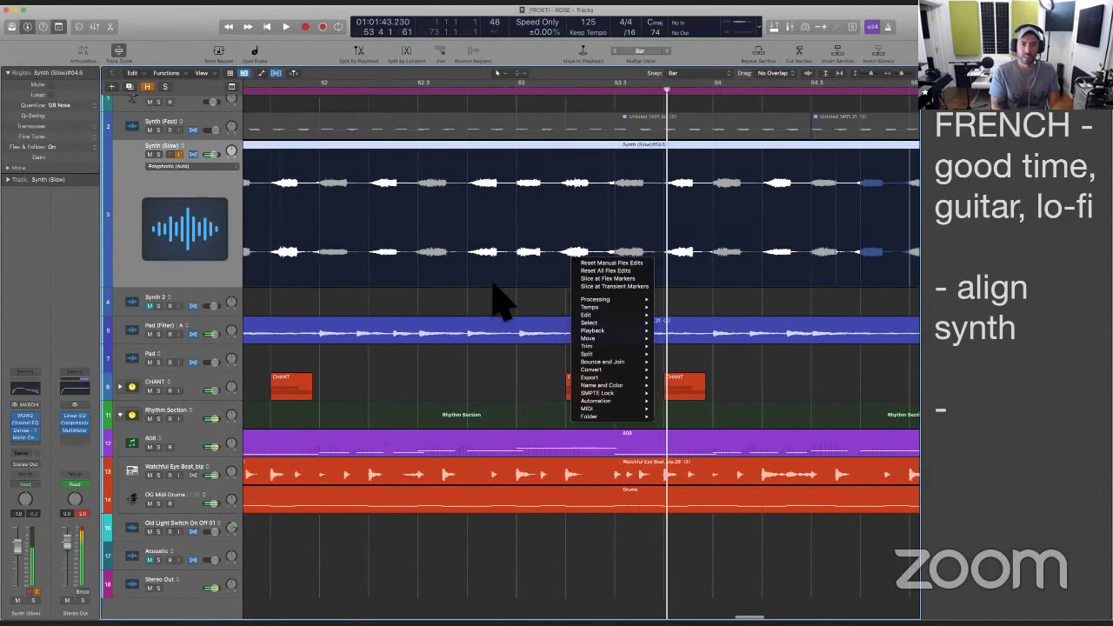
pyautogui.click(500, 299)
pyautogui.moveTo(473, 308); pyautogui.dragTo(663, 163)
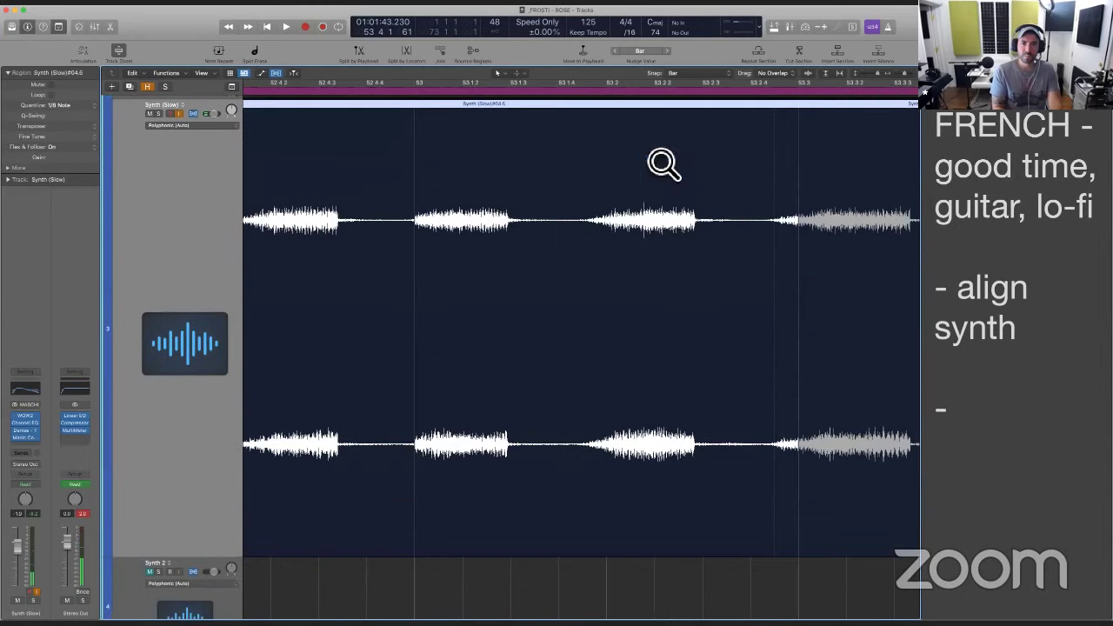
pyautogui.click(262, 88)
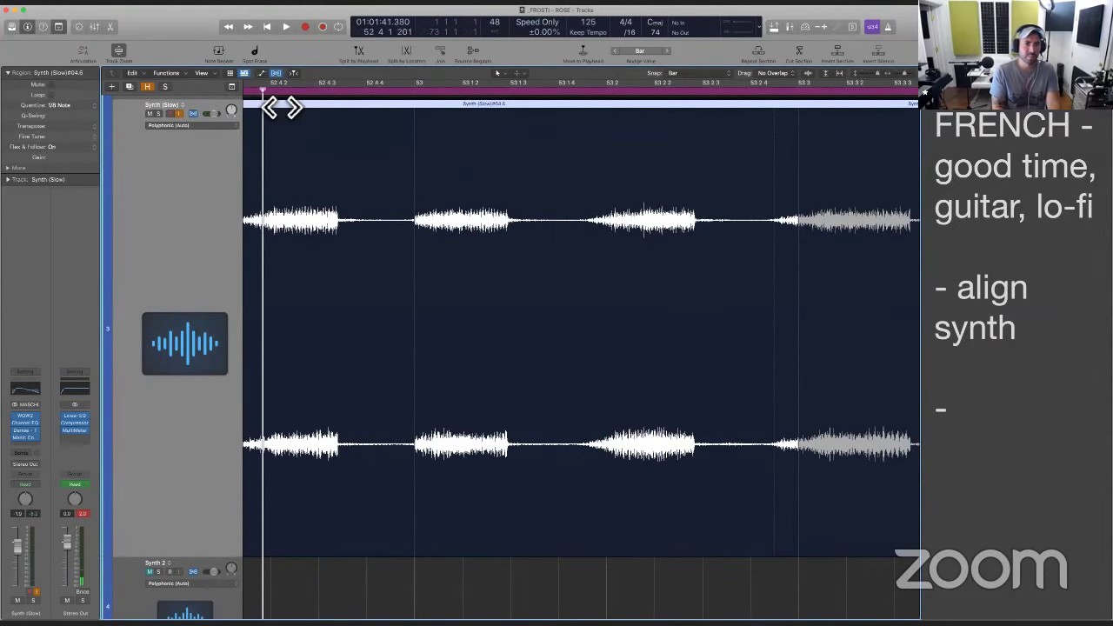
pyautogui.press('space')
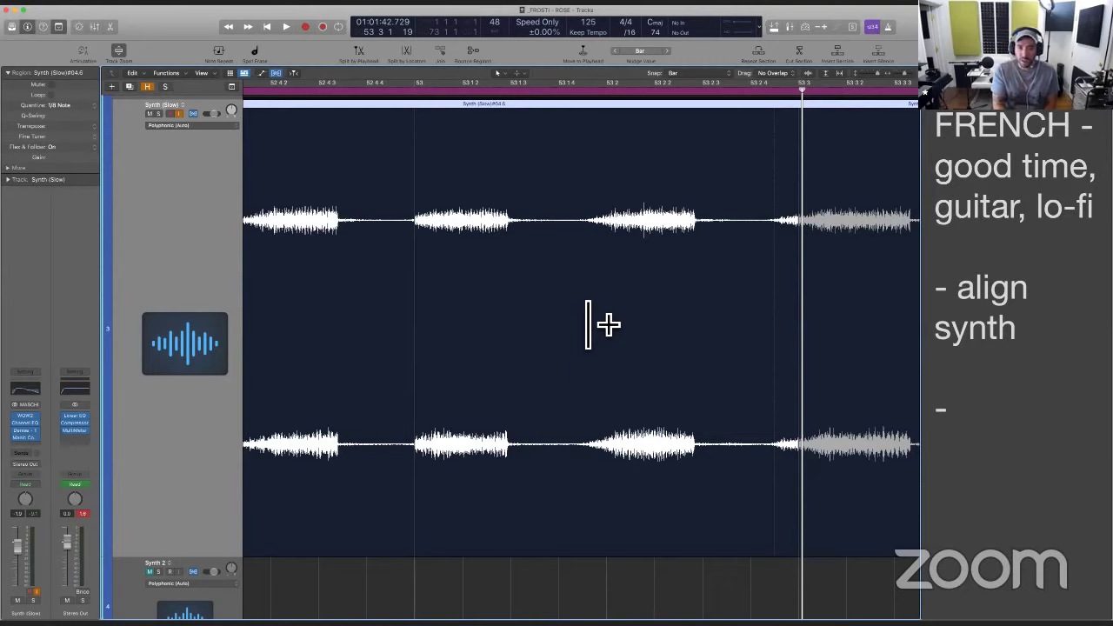
# Add a flex marker at the start of the Synth (Slow) note just before 53 2 and move it slightly later
pyautogui.press('t')
pyautogui.press('x')
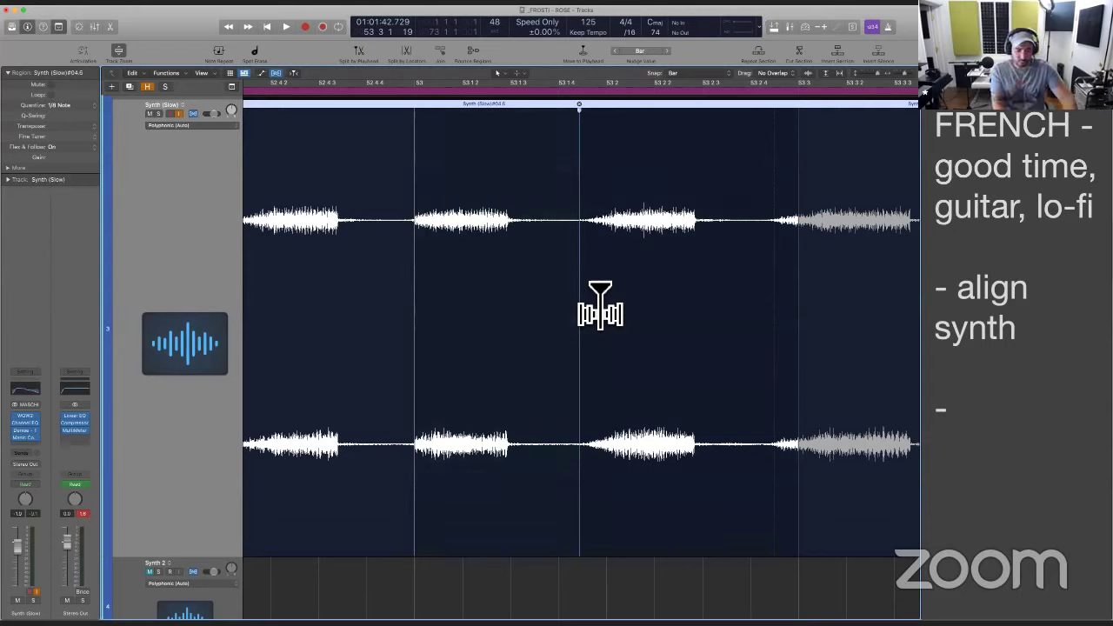
pyautogui.click(600, 305)
pyautogui.moveTo(600, 304); pyautogui.dragTo(600, 305)
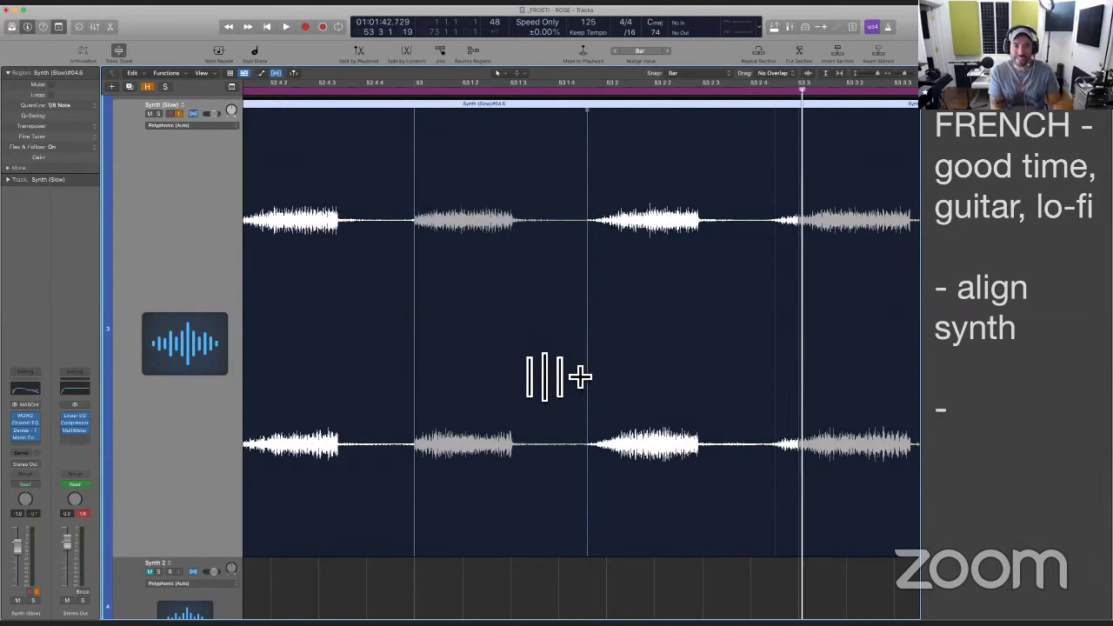
# Play from 52 3 1 into beat 54 4 to check the adjusted note and the ones after it
pyautogui.press('super+Left')
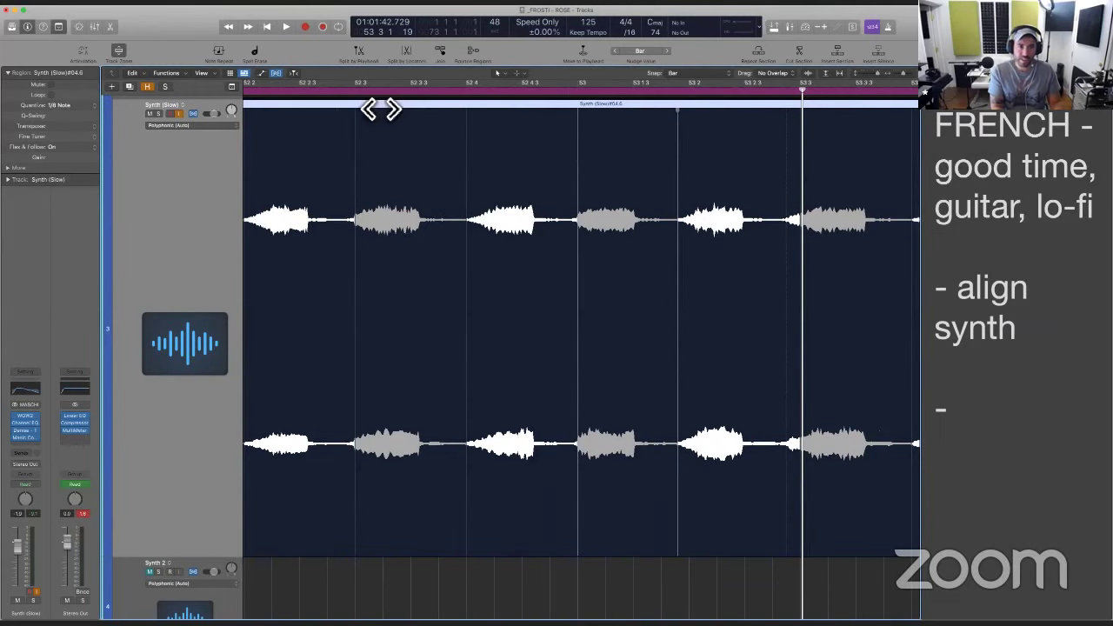
pyautogui.click(379, 106)
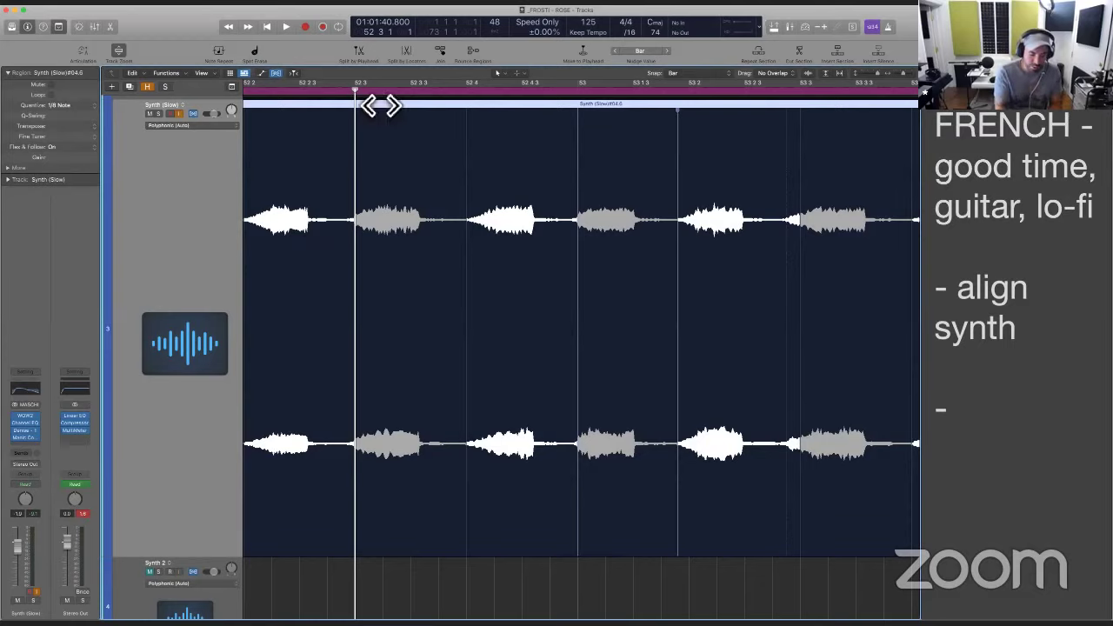
pyautogui.press('space')
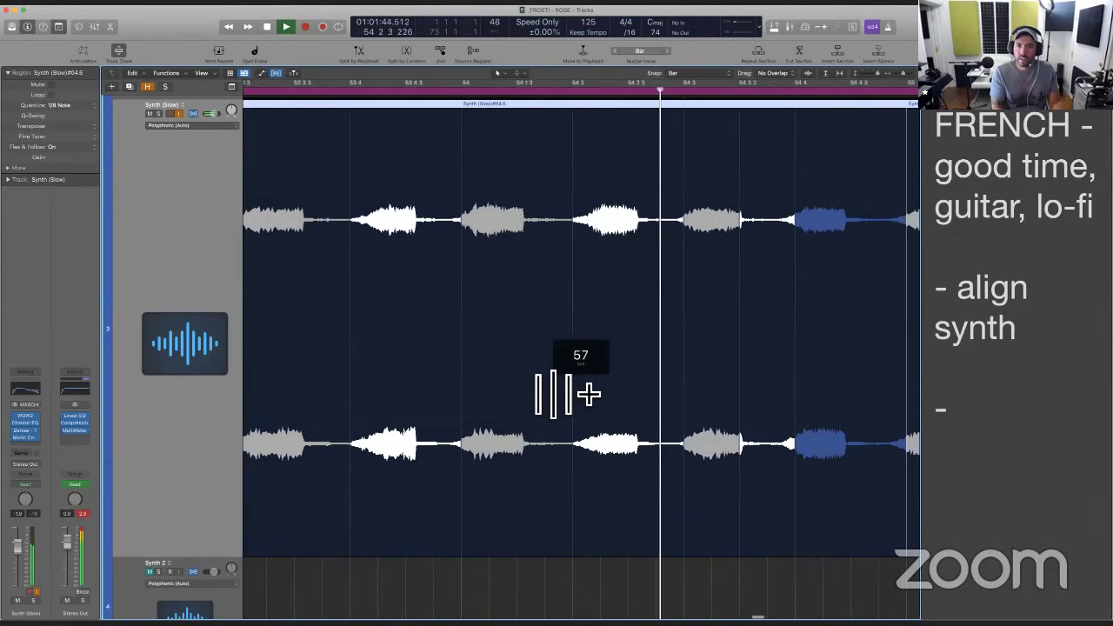
pyautogui.press('space')
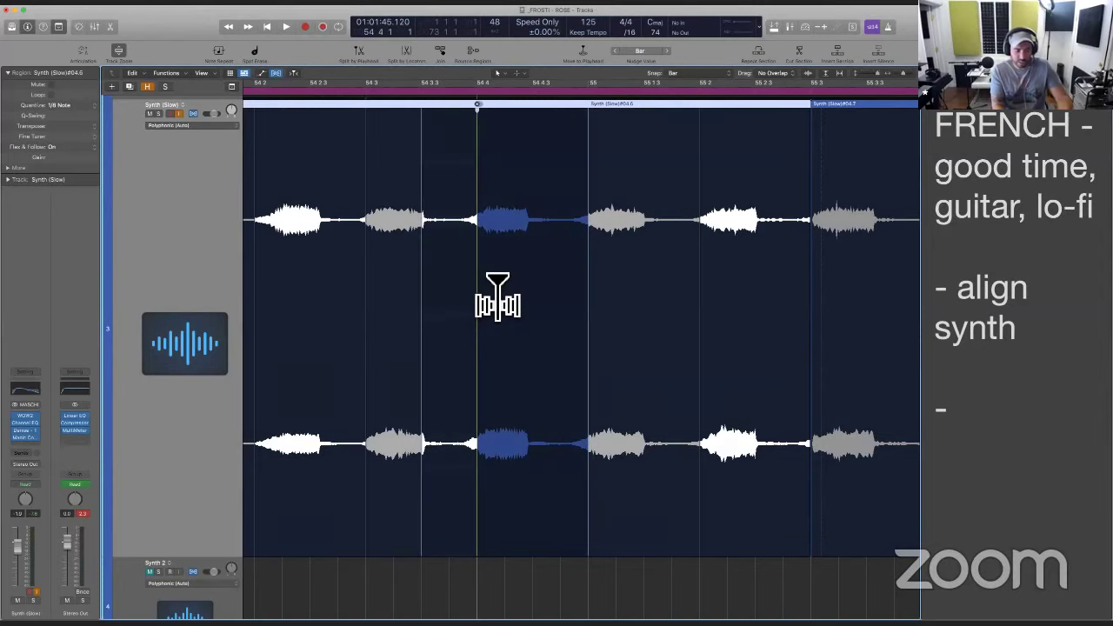
# Move the Synth (Slow) flex marker at 54 4 1 1 slightly later to 54 4 1 87, and play from 54 2 to 55 3
pyautogui.moveTo(498, 296); pyautogui.dragTo(507, 301)
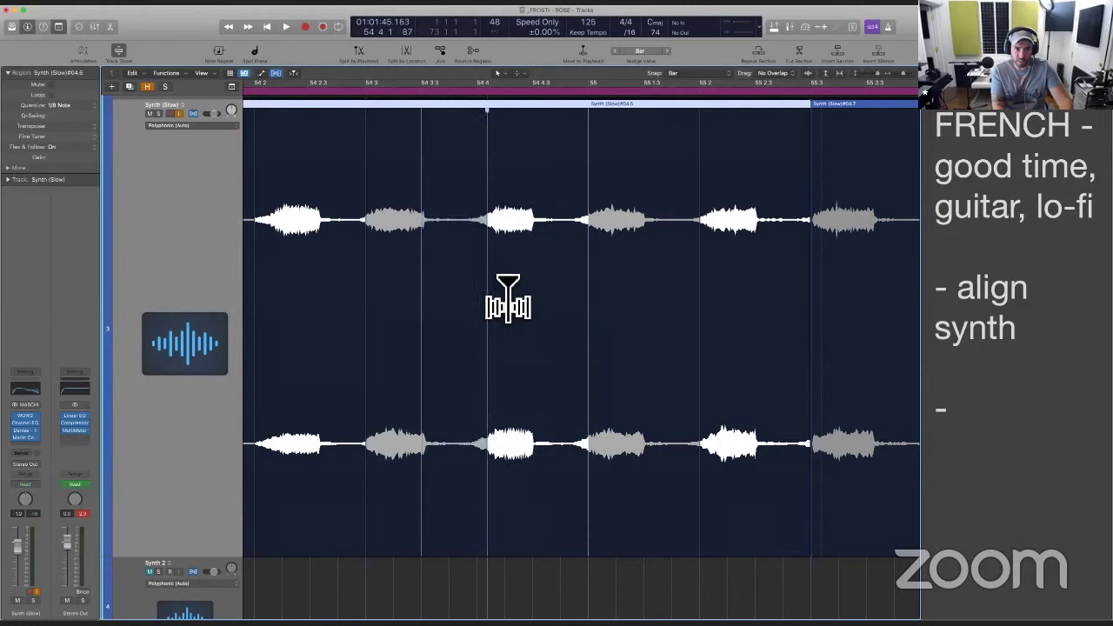
pyautogui.click(282, 105)
pyautogui.press('space')
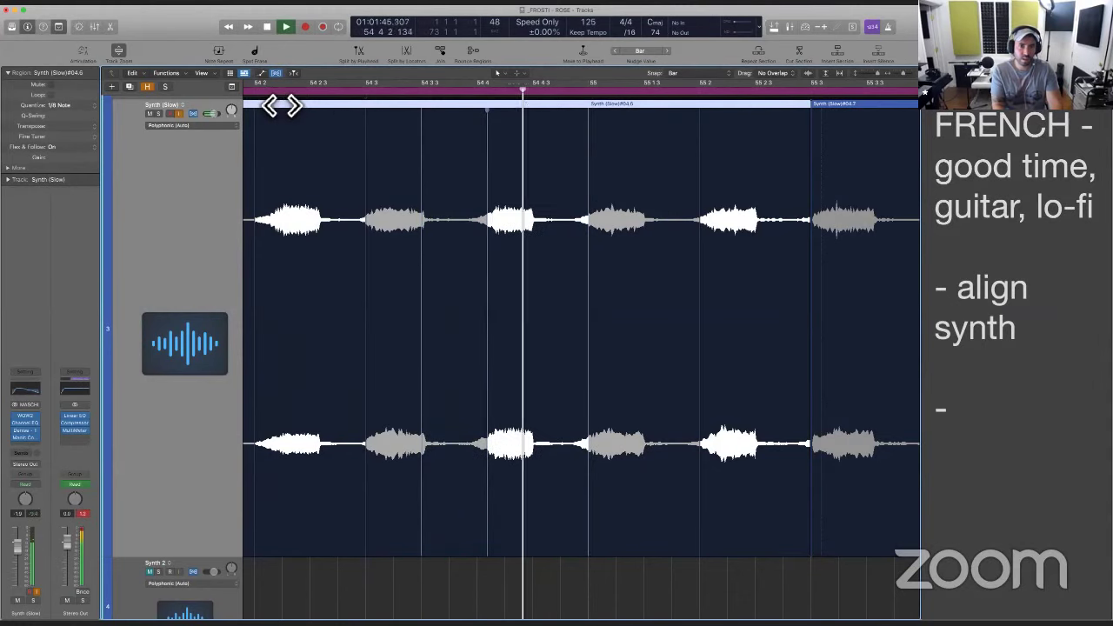
pyautogui.press('space')
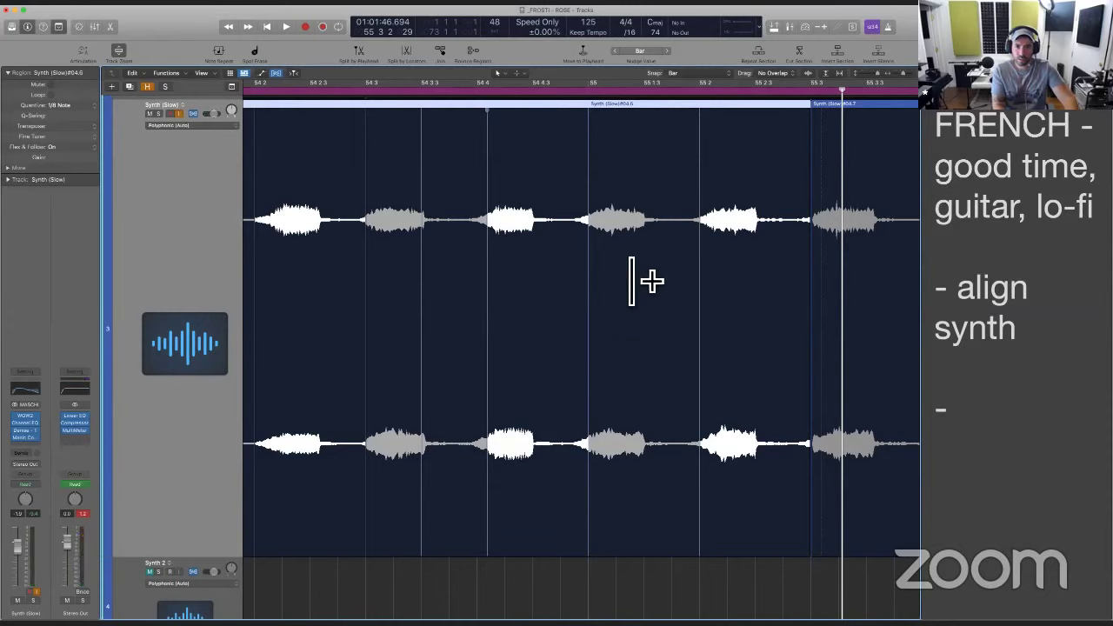
# Try to shift the Synth (Slow) note at bar 55 slightly earlier with a flex marker
pyautogui.click(597, 287)
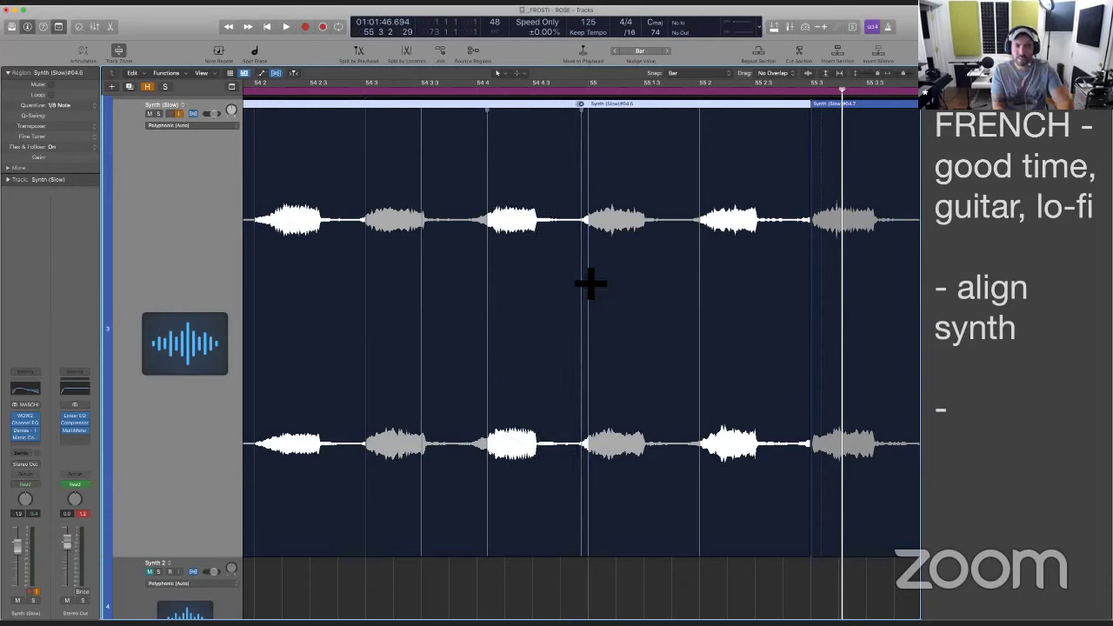
pyautogui.hscroll(5, 626, 331)
pyautogui.scroll(2, 626, 331)
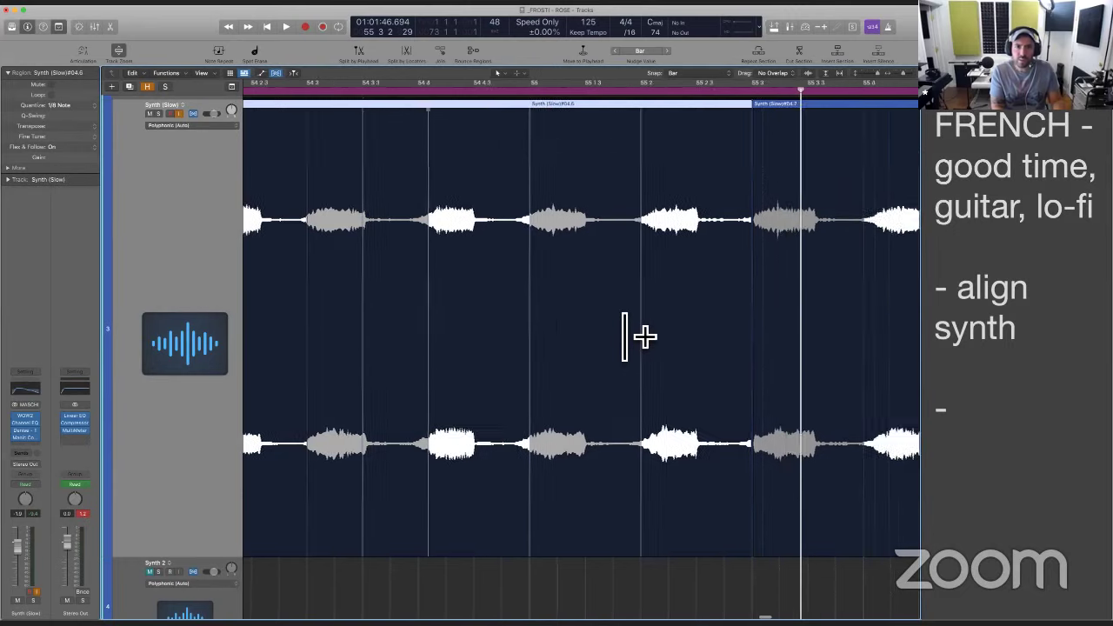
# Add a flex marker to the Synth (Slow) note at bar 55 and move it slightly later
pyautogui.press('super+Right')
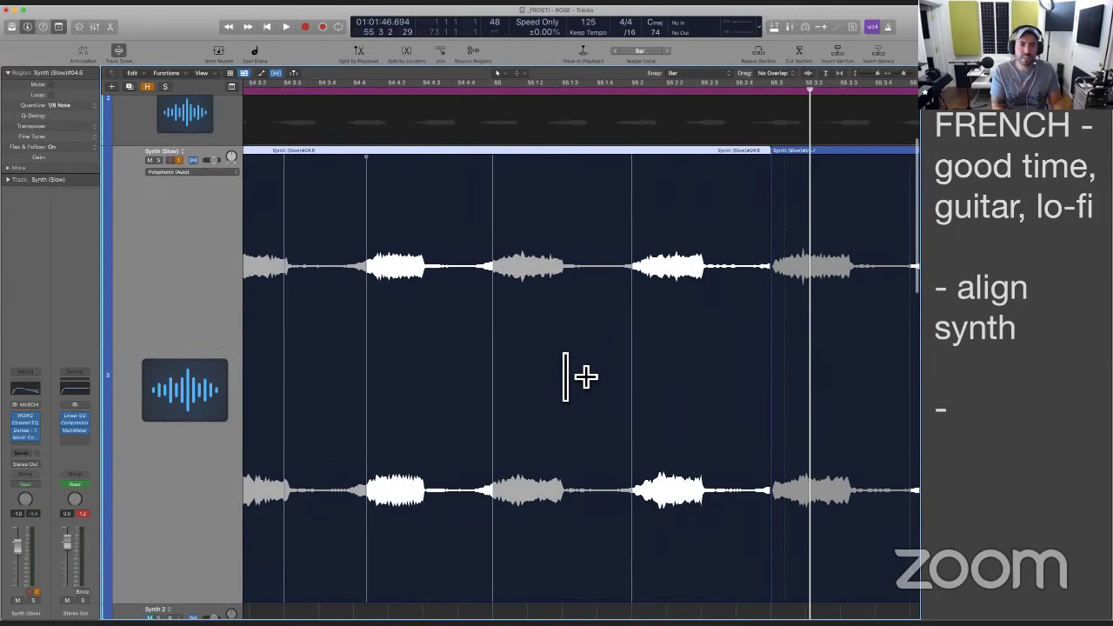
pyautogui.click(511, 407)
pyautogui.press('super+z')
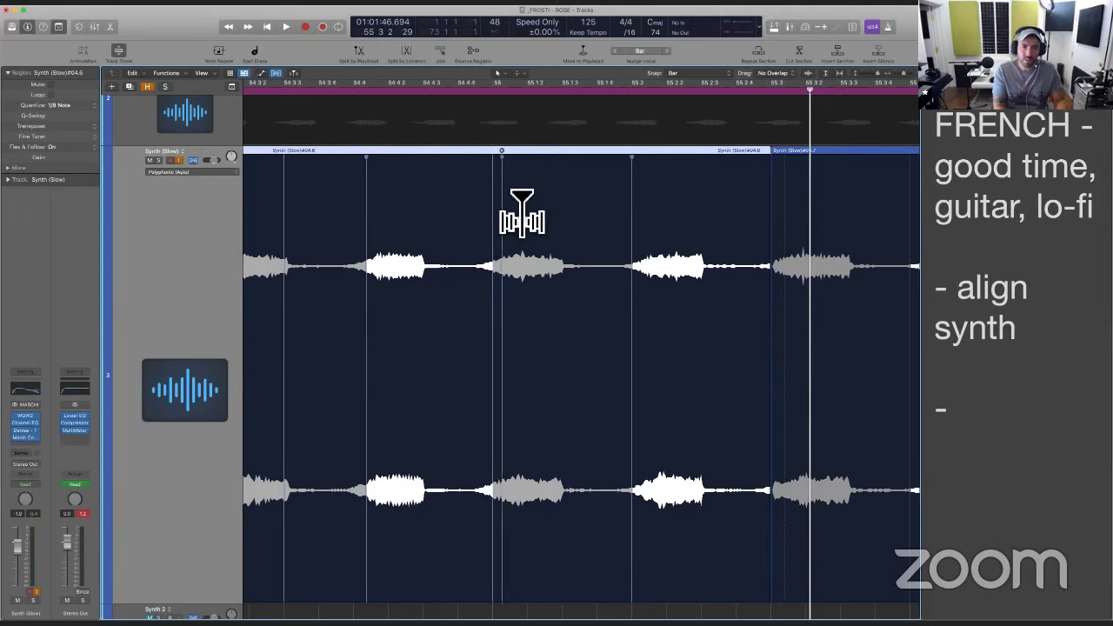
pyautogui.moveTo(522, 213); pyautogui.dragTo(529, 213)
# Play through the adjusted note at bar 55, and replay the Synth (Slow) passage from 52 1 1 into bar 57
pyautogui.press('space')
pyautogui.press('space')
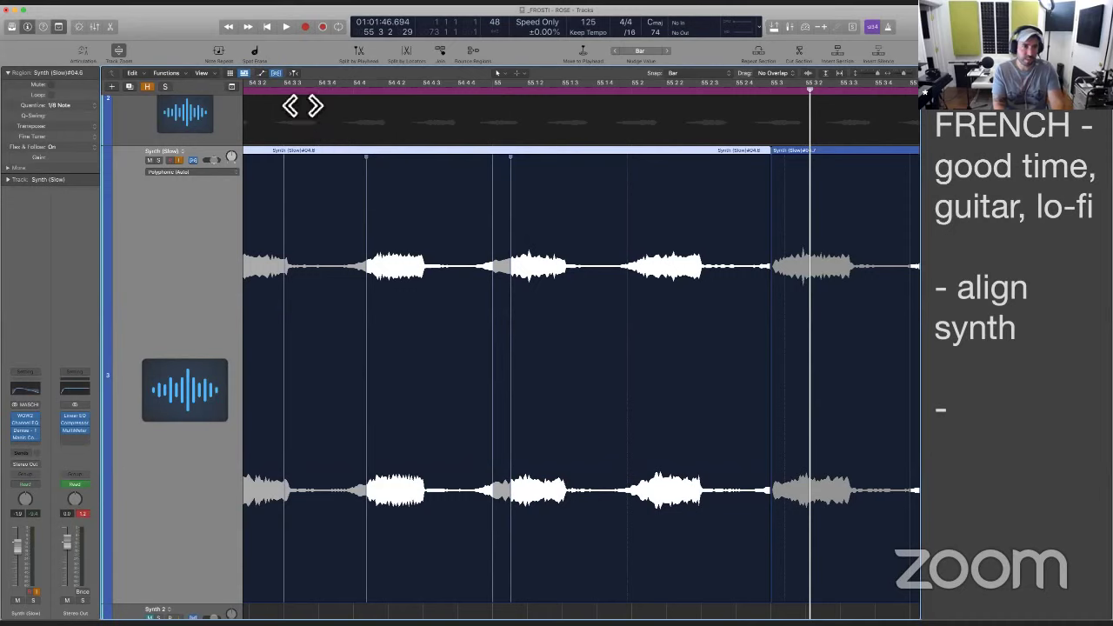
pyautogui.press('space')
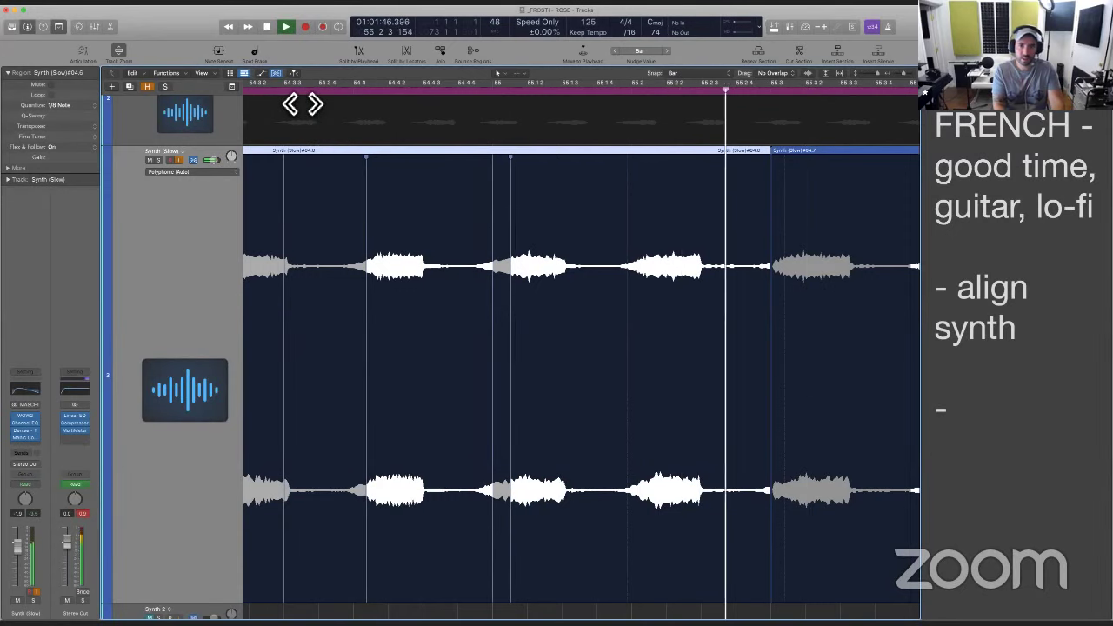
pyautogui.press('space')
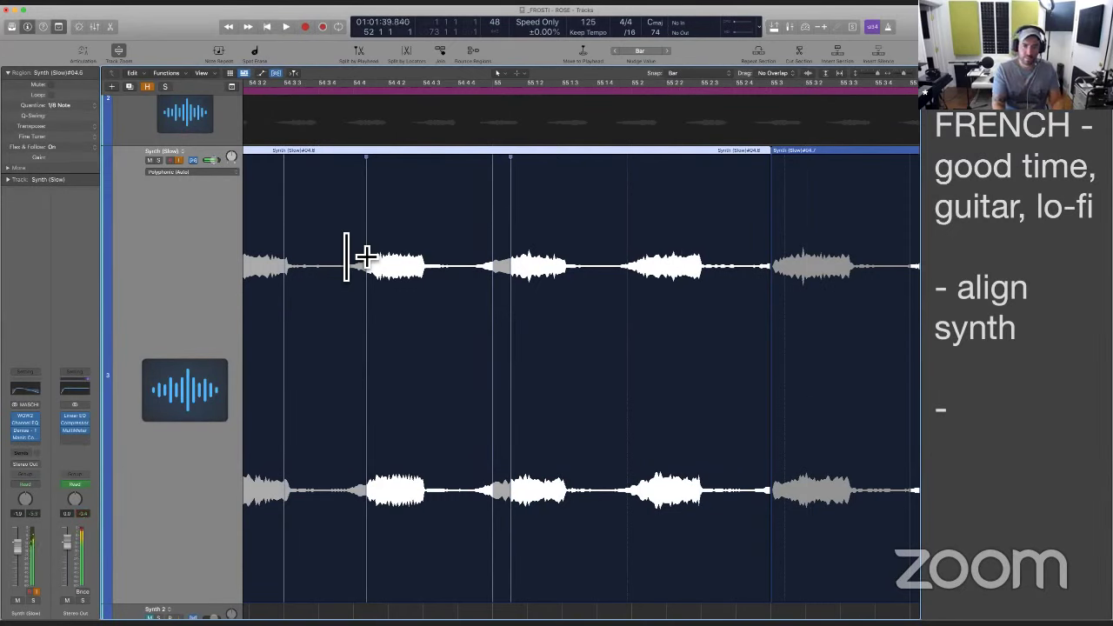
pyautogui.press('space')
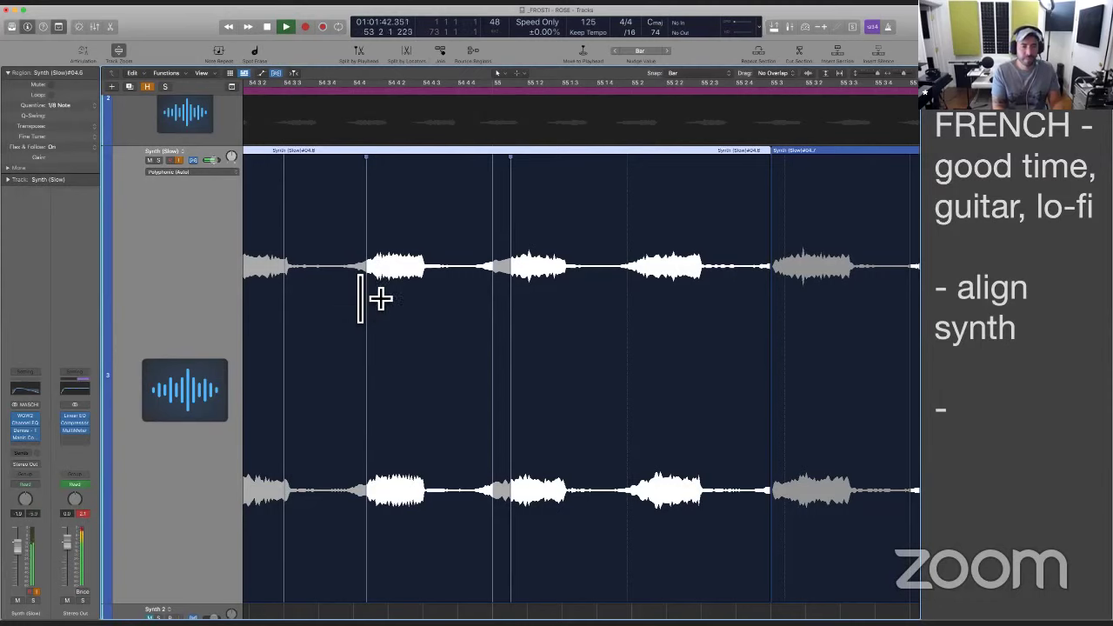
pyautogui.scroll(-5, 395, 295)
pyautogui.scroll(10, 435, 393)
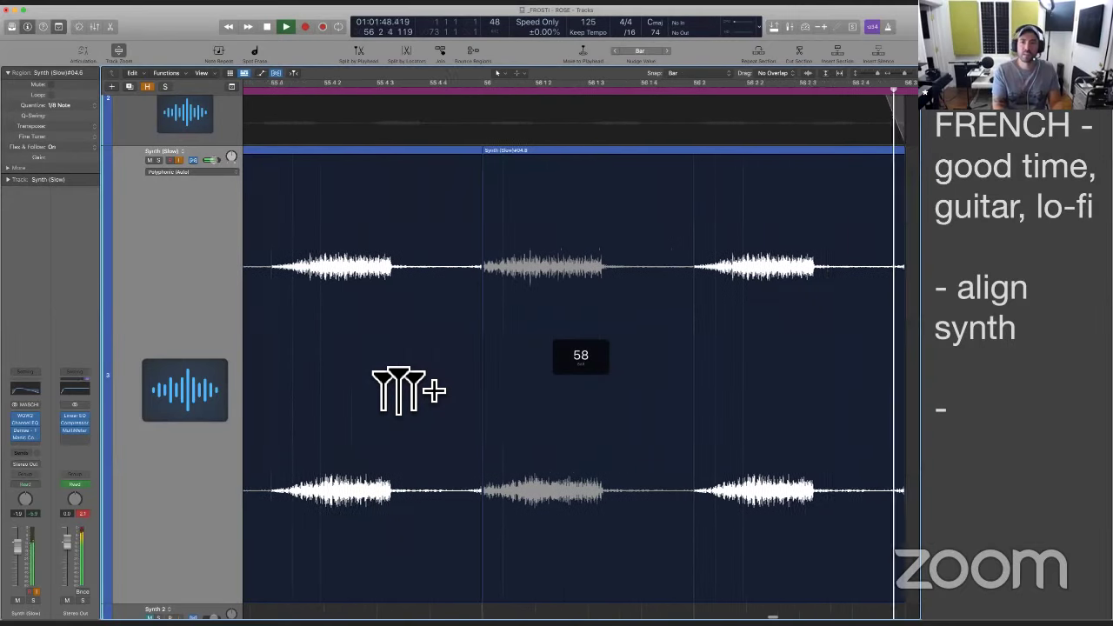
pyautogui.scroll(-8, 409, 391)
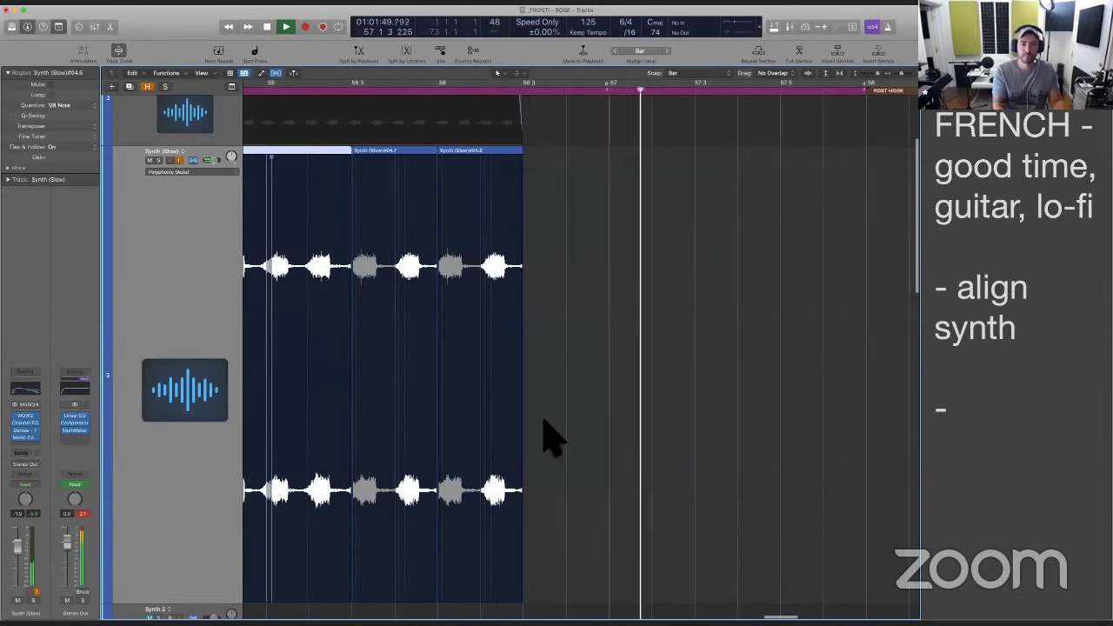
# Hide the Flex display across the whole arrangement and stop playback in bar 61
pyautogui.click(661, 408)
pyautogui.press('super+f')
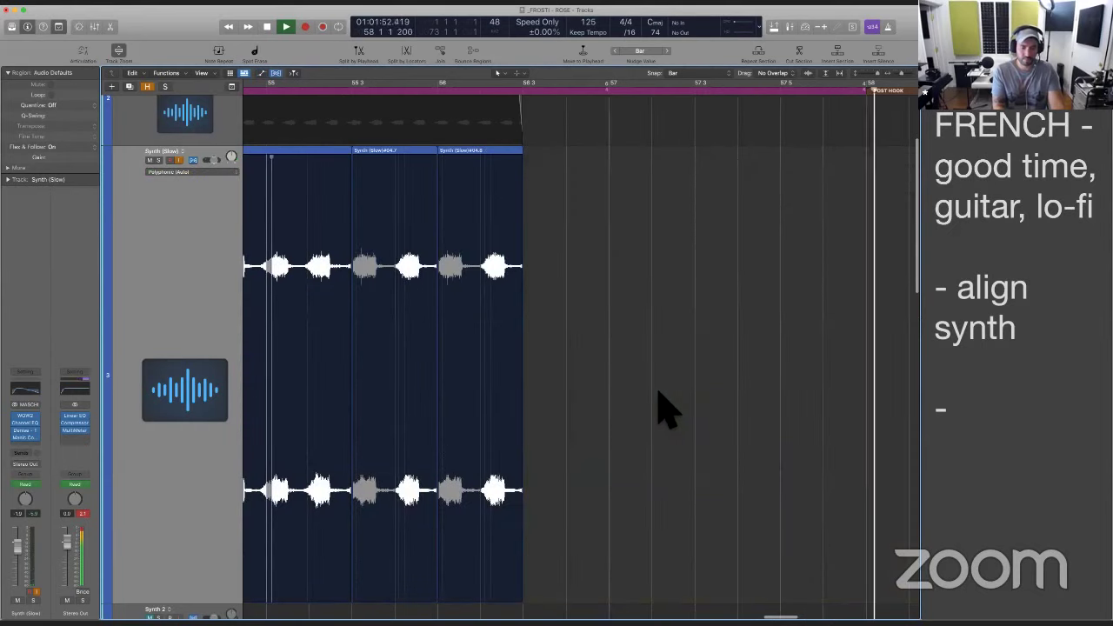
pyautogui.press('z')
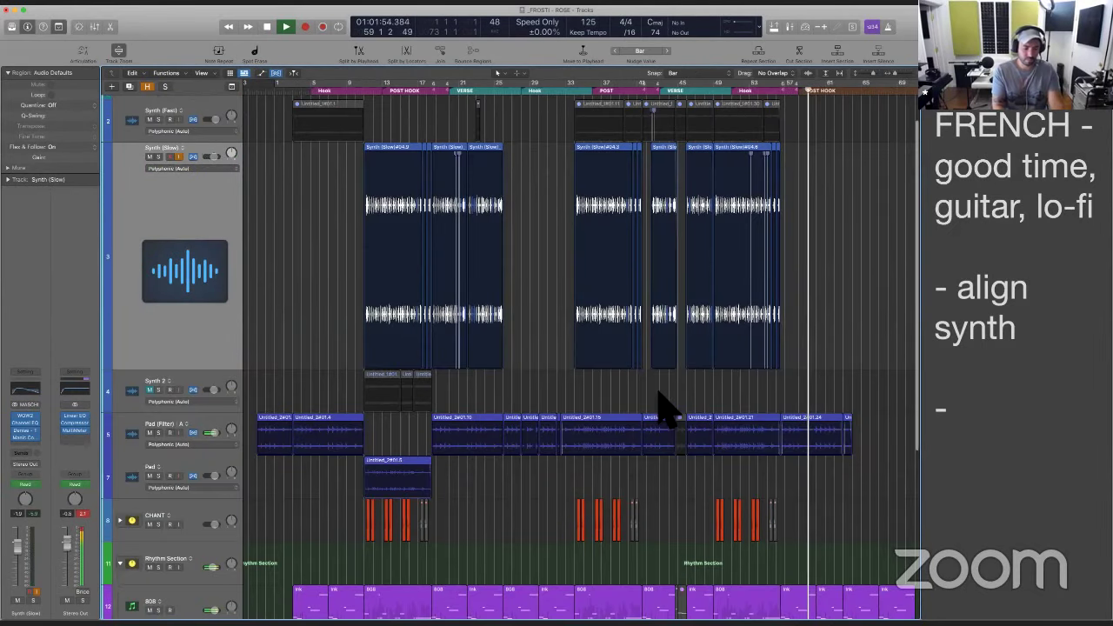
pyautogui.press('z')
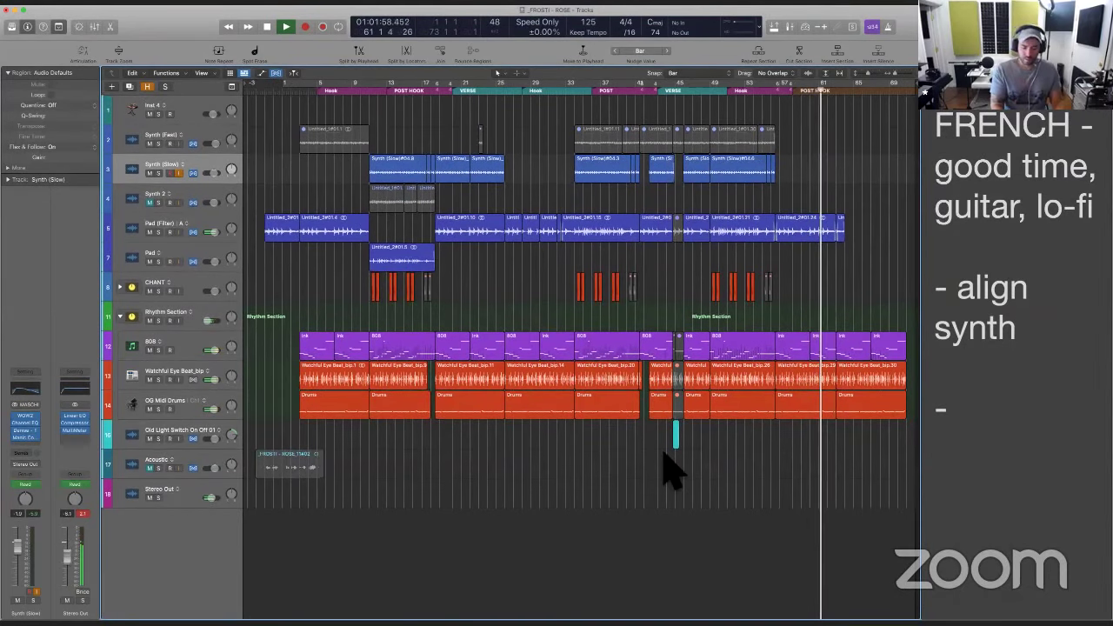
pyautogui.press('space')
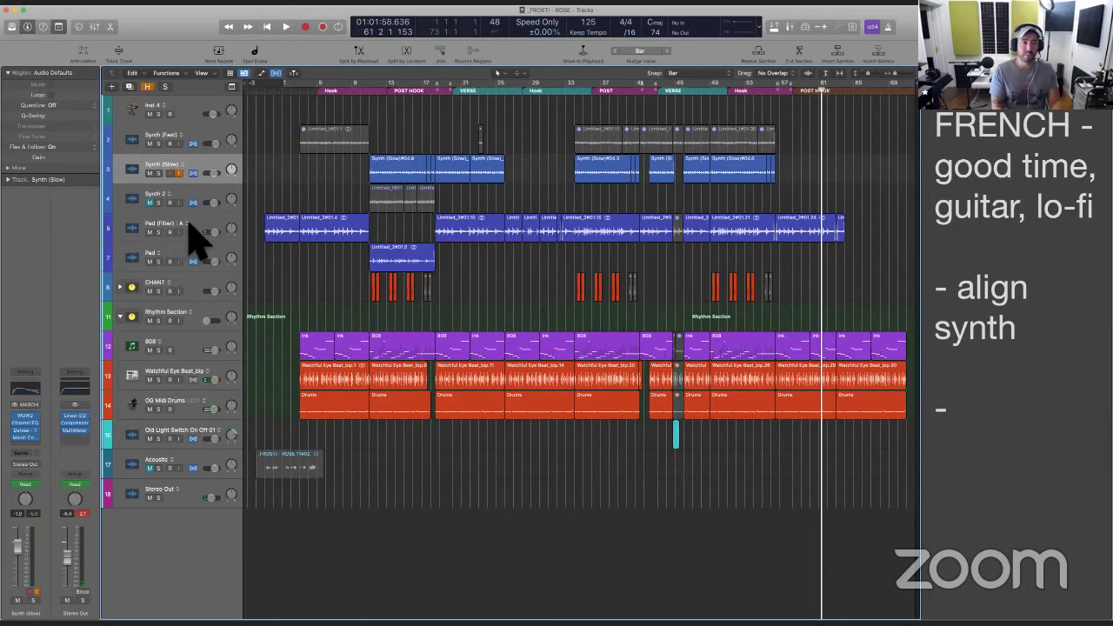
# Bounce all Synth (Slow) regions in place to a new track named Synth (Slow), with the source muted and normalizing off
pyautogui.click(209, 166)
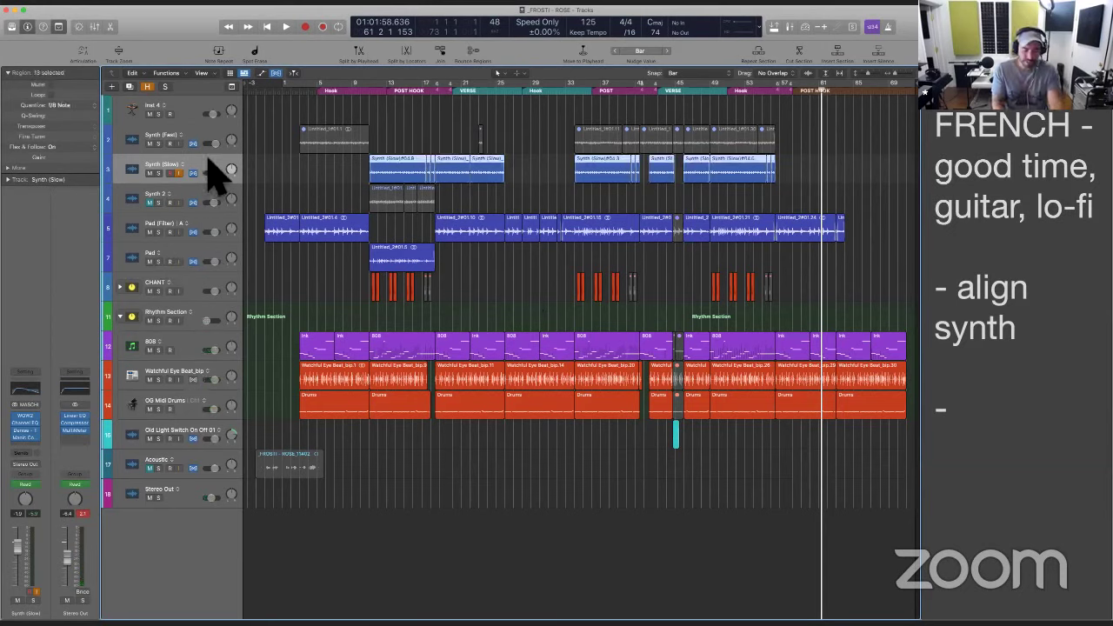
pyautogui.press('super+f')
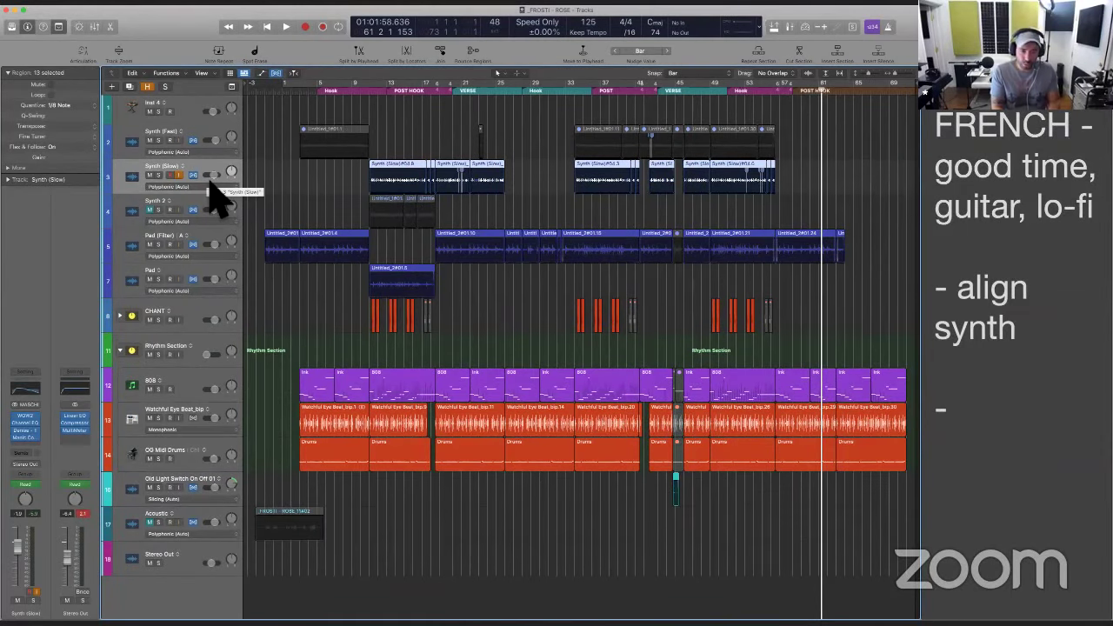
pyautogui.press('super+f')
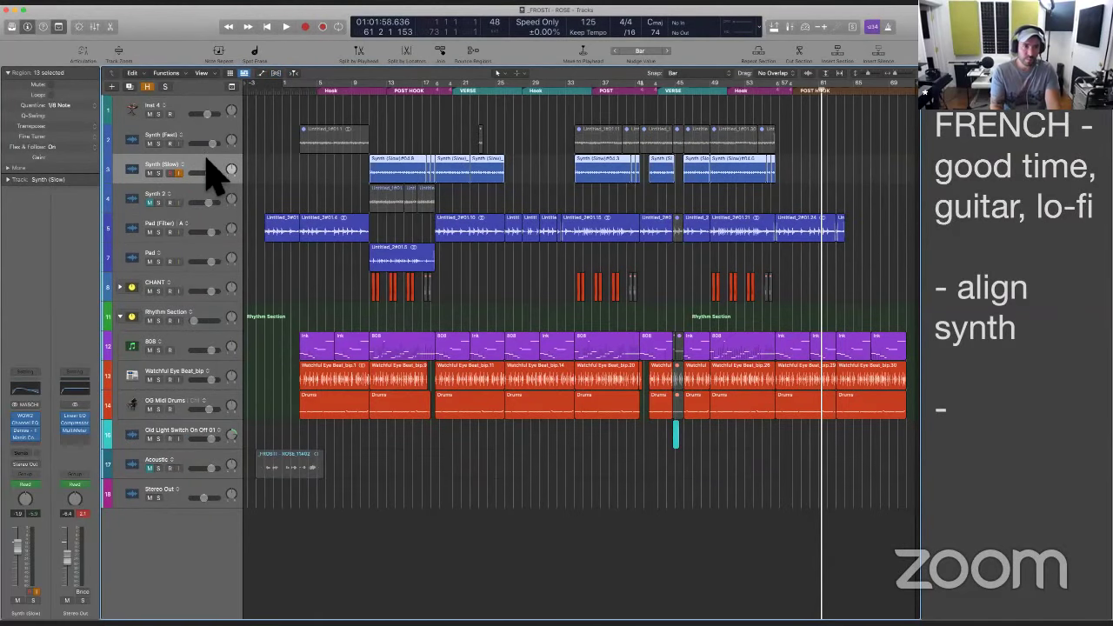
pyautogui.doubleClick(207, 163)
pyautogui.press('Return')
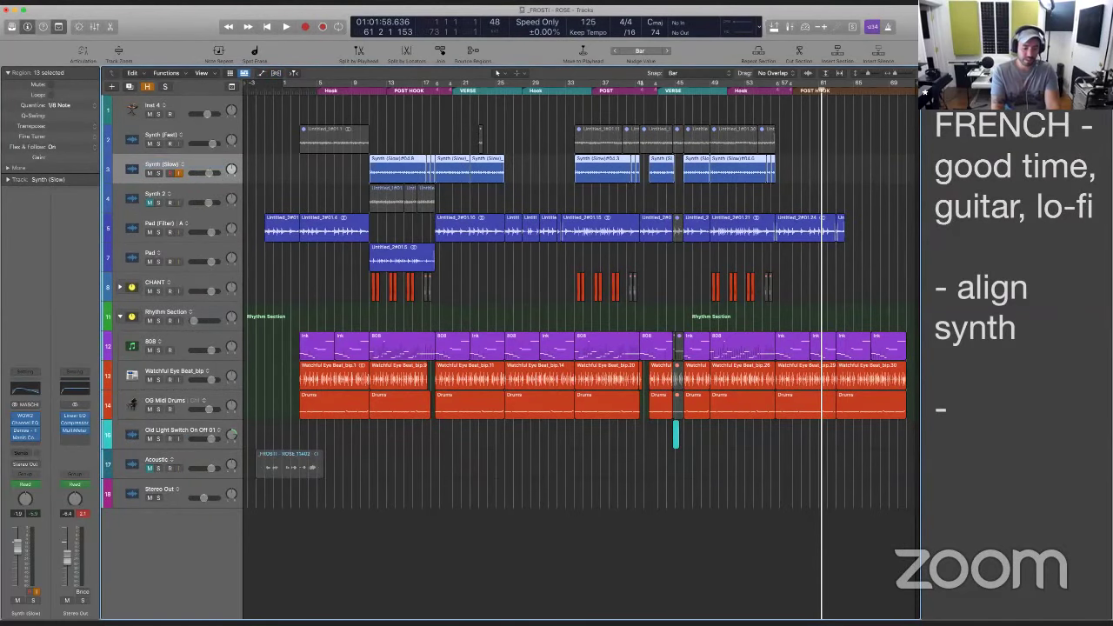
pyautogui.hotkey('ctrl', 'b')
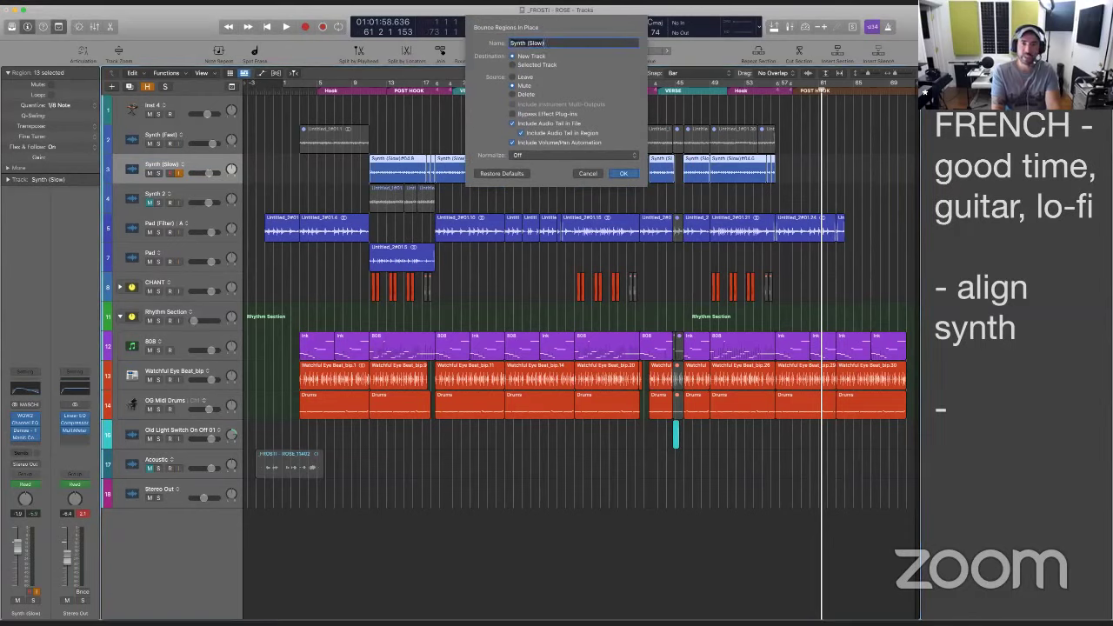
pyautogui.press('Return')
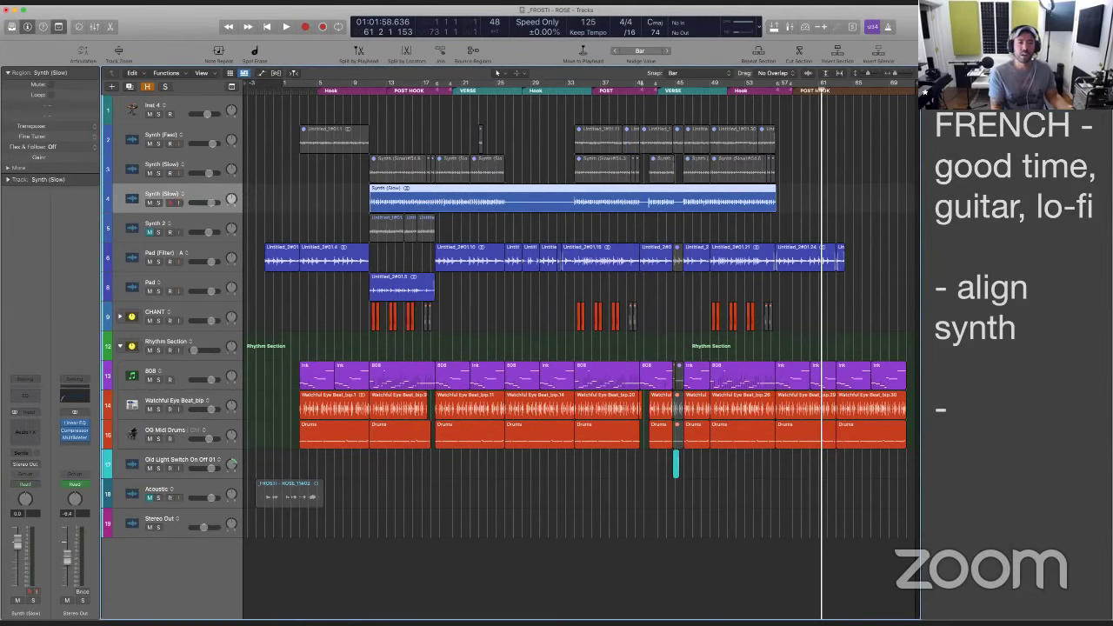
# Delete the original Synth (Slow) track together with its muted regions, keeping the bounced track
pyautogui.click(205, 164)
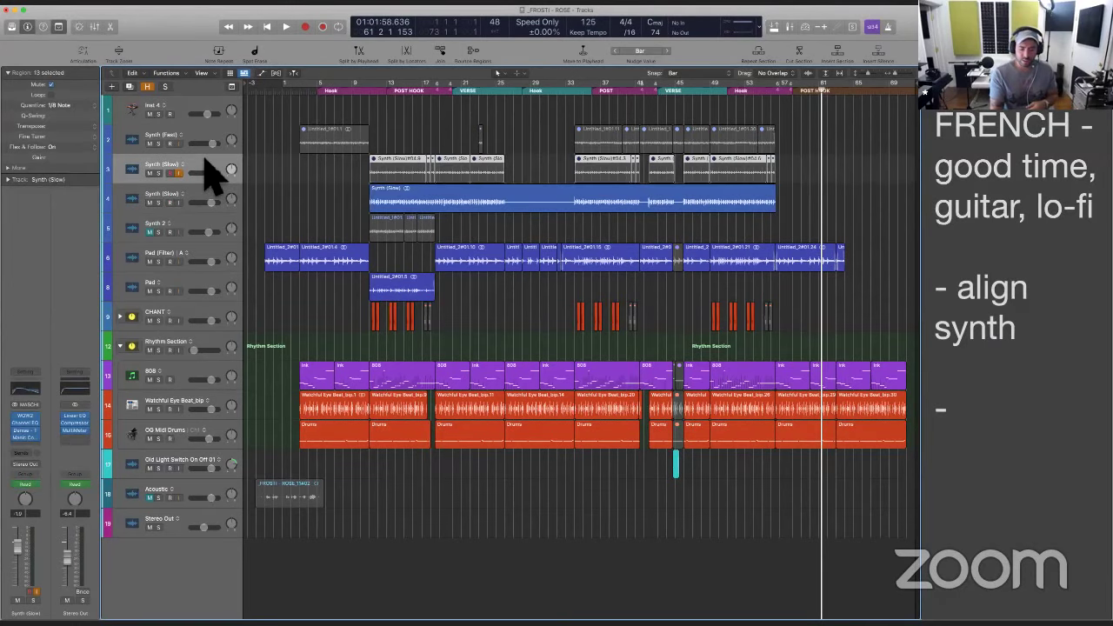
pyautogui.press('Delete')
pyautogui.press('super+BackSpace')
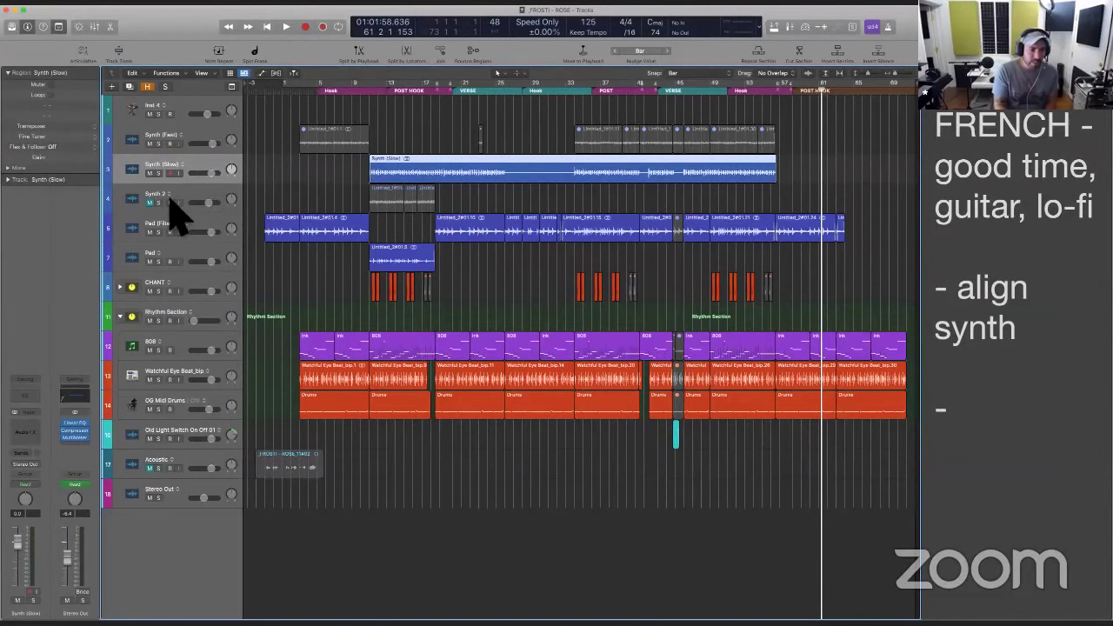
# Unmute the Acoustic track, and mute the part of its region before about bar 4 by splitting the region there
pyautogui.click(203, 466)
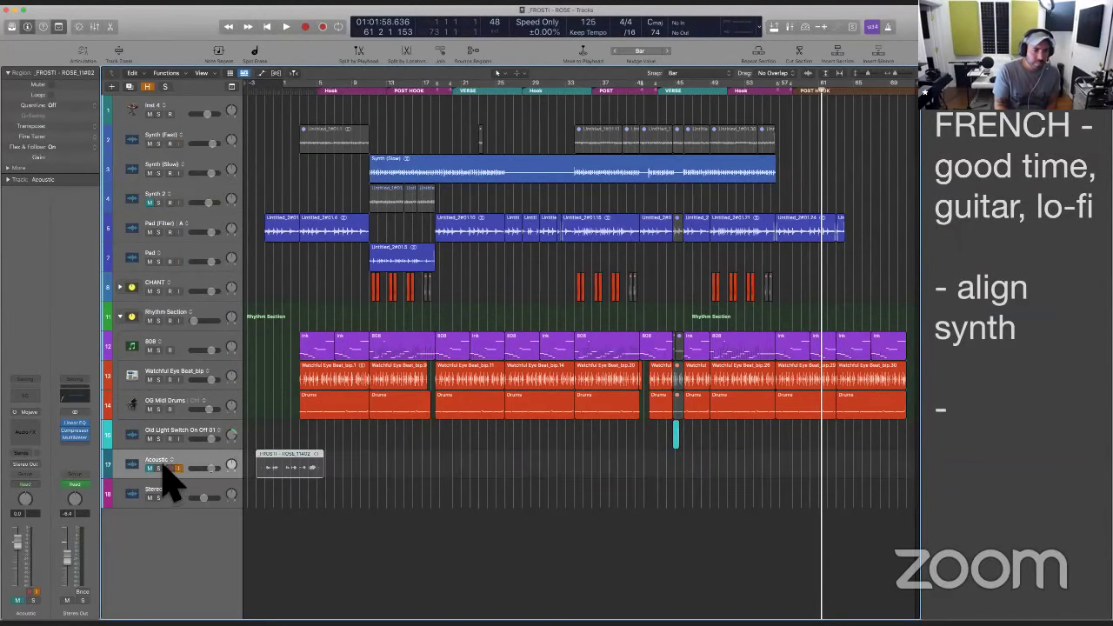
pyautogui.click(151, 468)
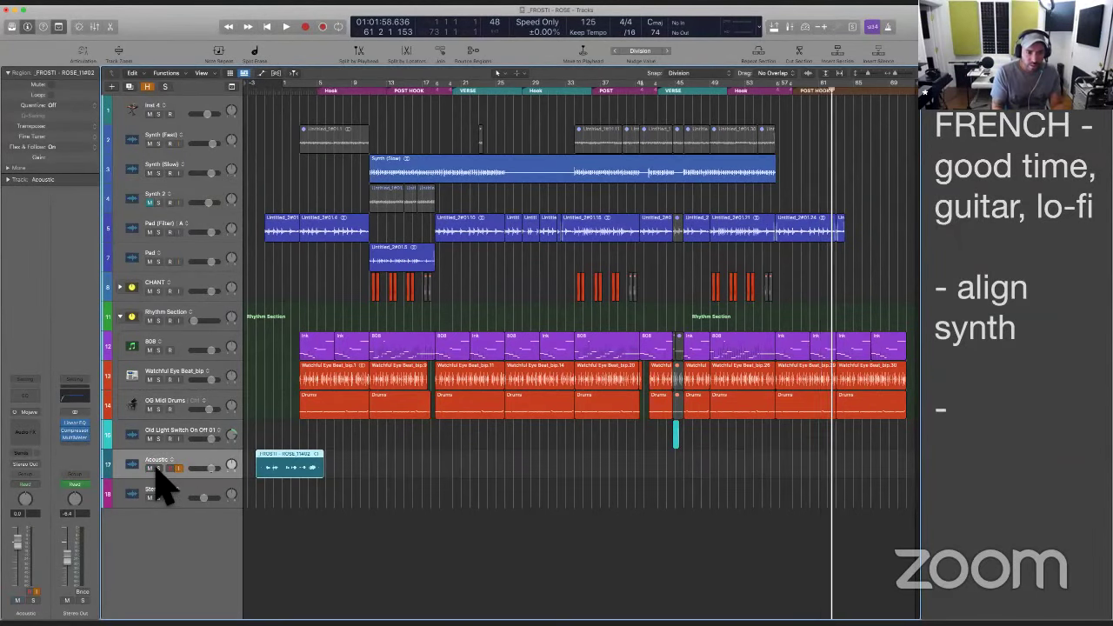
pyautogui.press('super+Right')
pyautogui.press('super+Right')
pyautogui.press('super+Right')
pyautogui.click(596, 501)
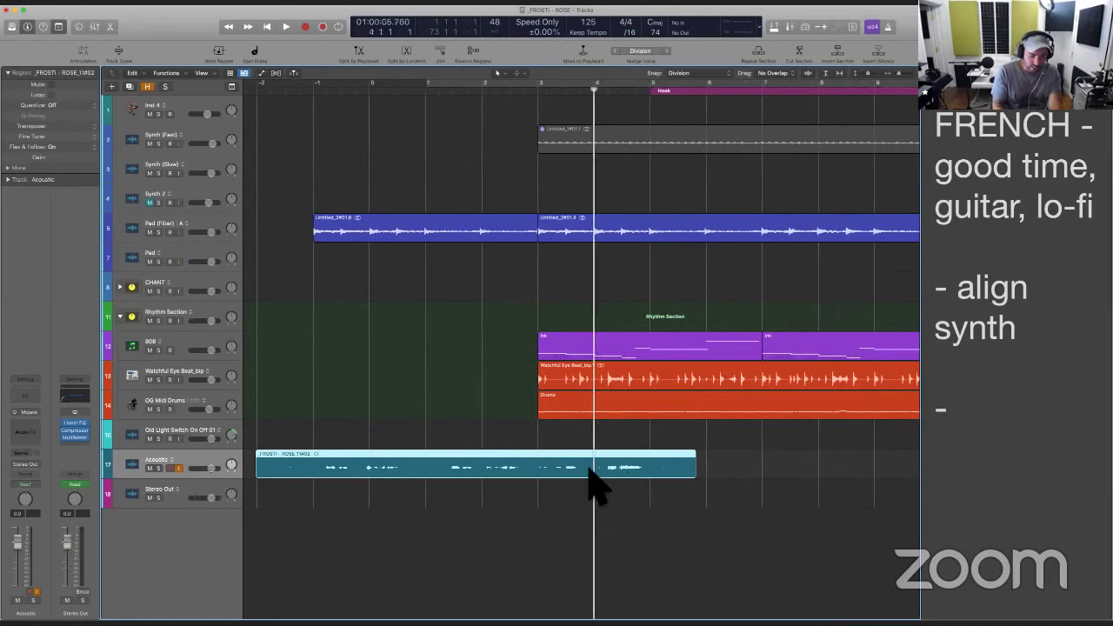
pyautogui.keyDown('super'); pyautogui.click(590, 470); pyautogui.keyUp('super')
pyautogui.press('super+t')
pyautogui.hotkey('ctrl', 'm')
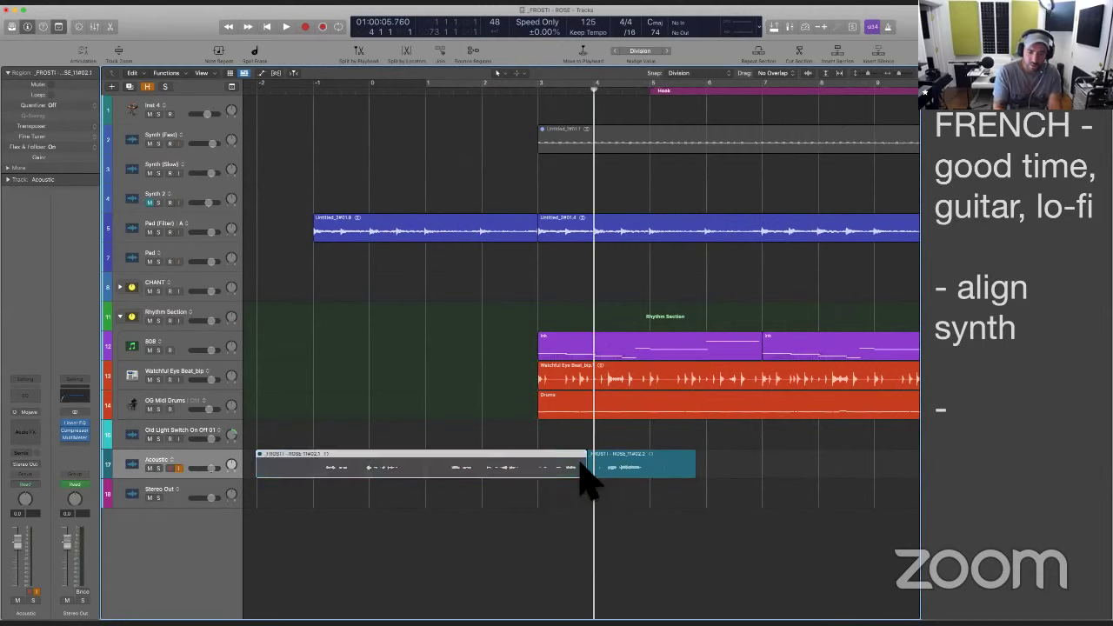
# Play from 4 1 1 to about bar 5 to hear the remaining Acoustic part with the mix
pyautogui.press('space')
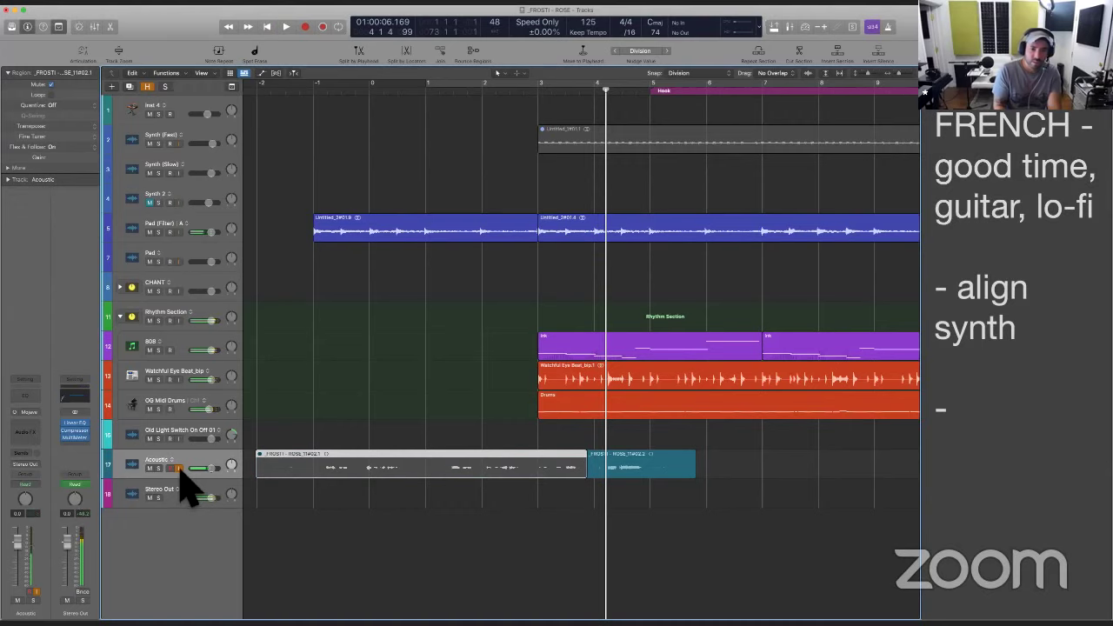
pyautogui.press('space')
pyautogui.press('space')
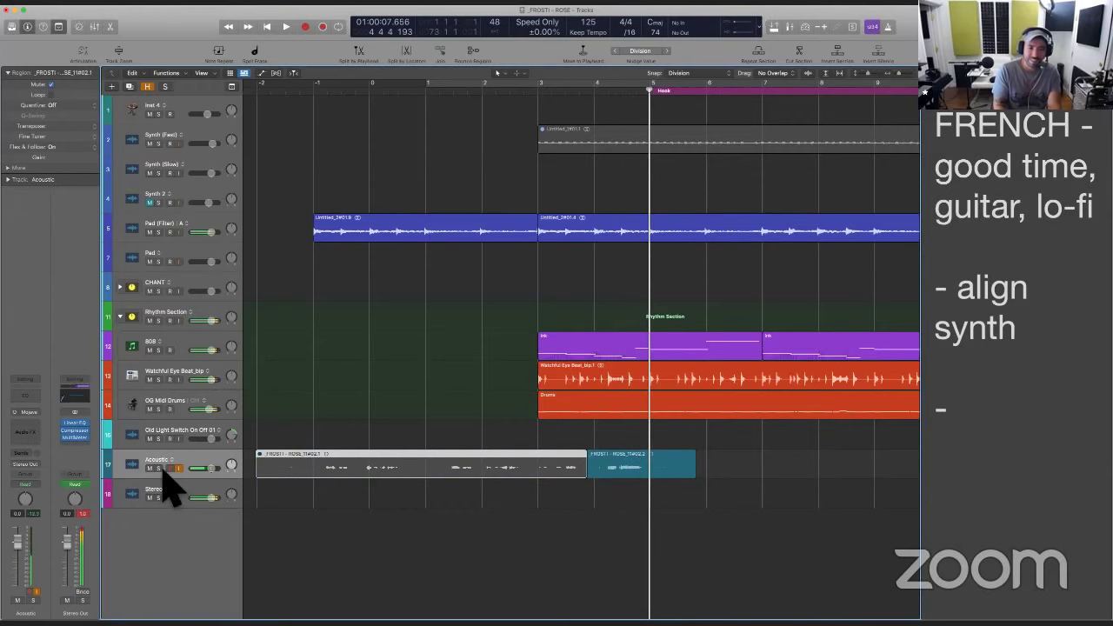
# Switch the Acoustic track to a new, empty track alternative
pyautogui.scroll(-3, 462, 497)
pyautogui.scroll(-2, 463, 497)
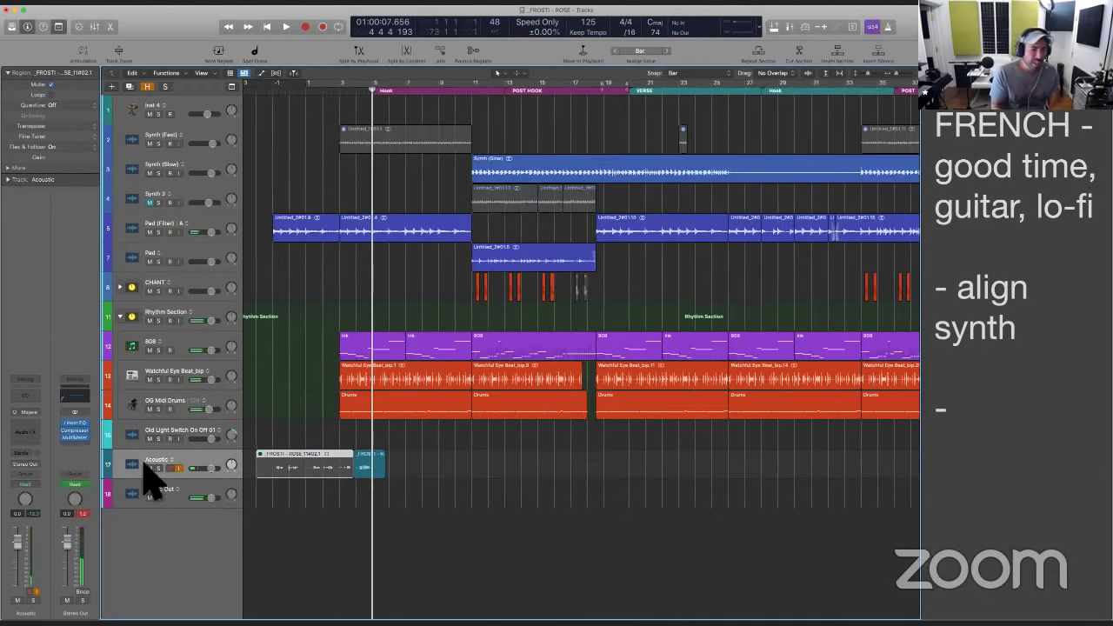
pyautogui.click(197, 454)
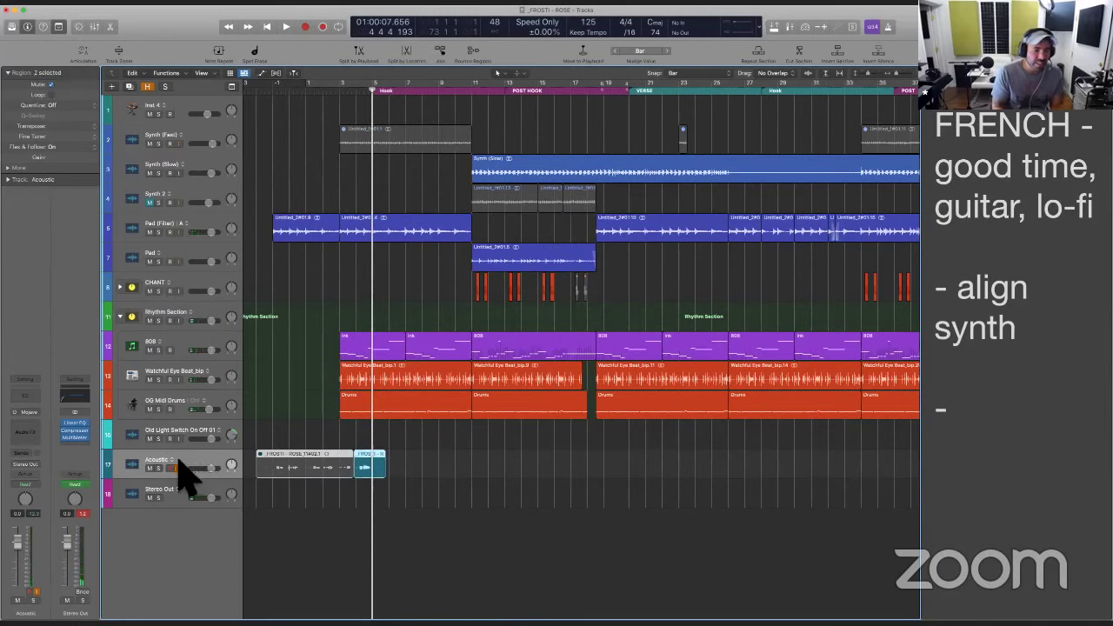
pyautogui.press('Delete')
pyautogui.click(369, 474)
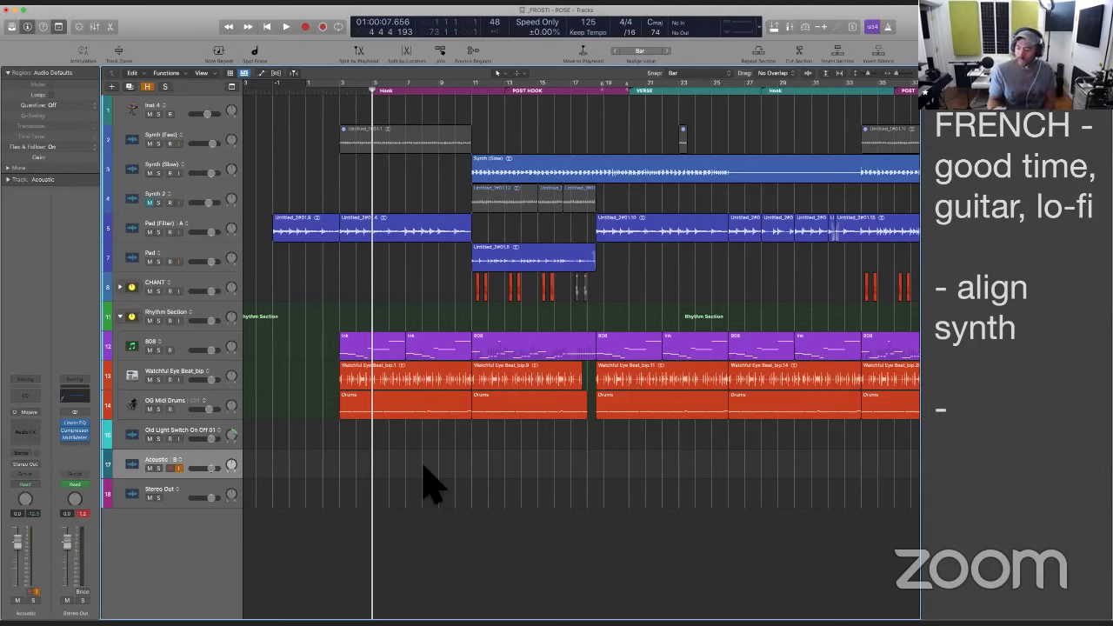
# Set the audio input device to Universal Audio Thunderbolt in the preferences and apply it
pyautogui.press('super+comma')
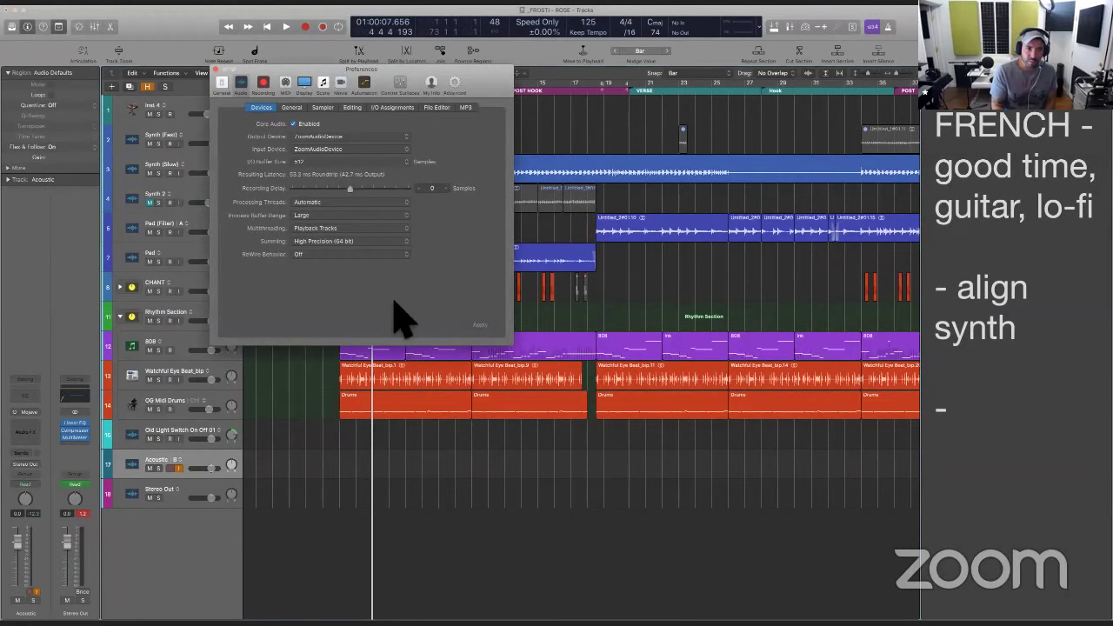
pyautogui.click(327, 150)
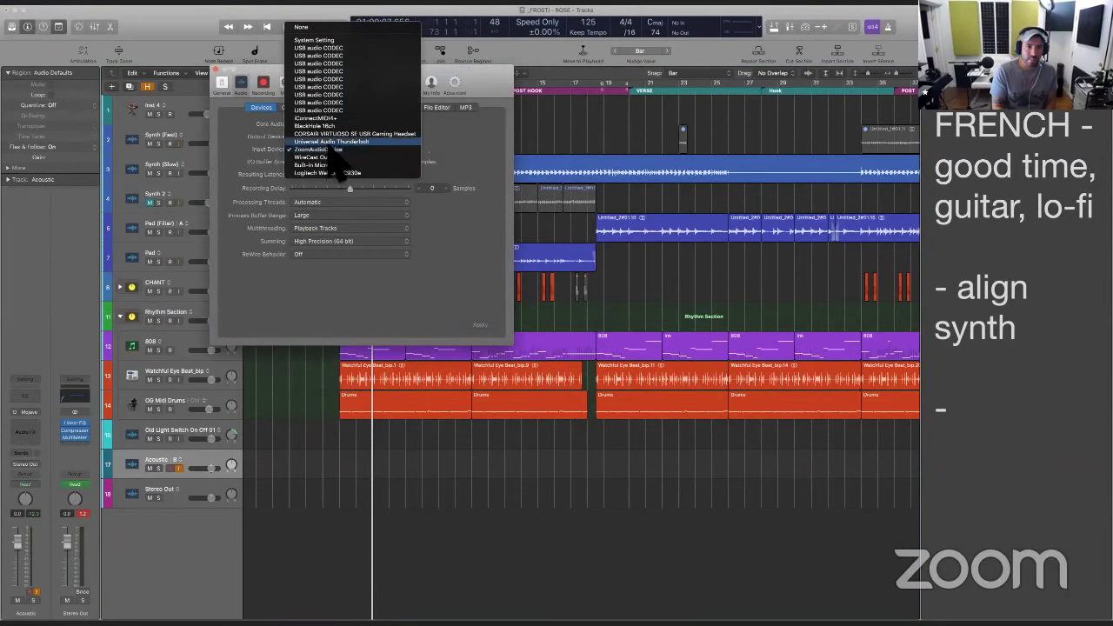
pyautogui.click(330, 141)
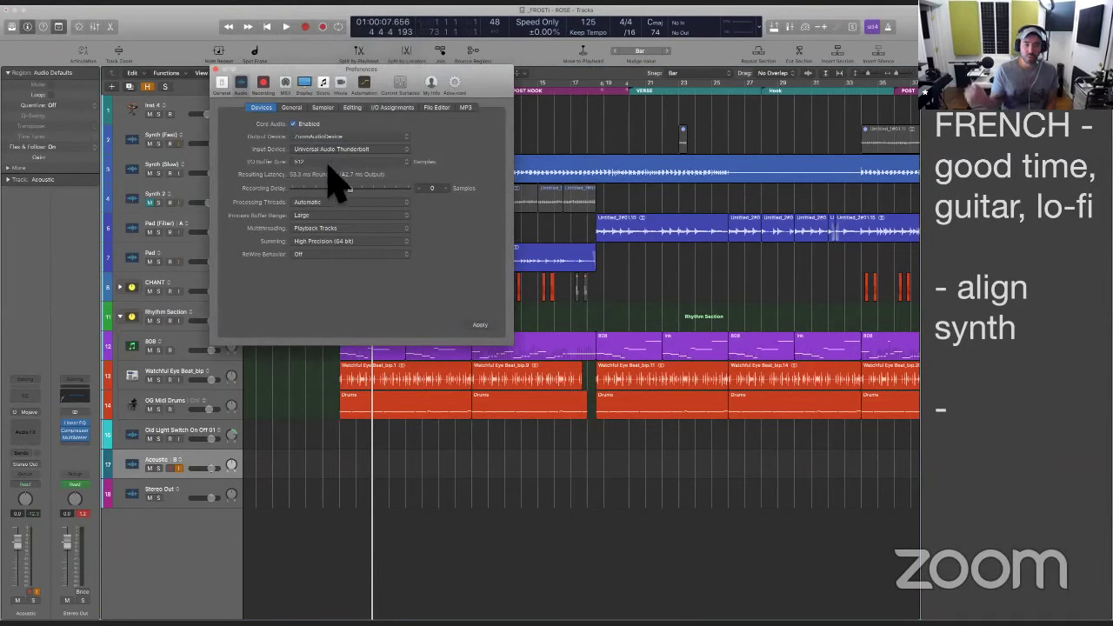
pyautogui.click(480, 324)
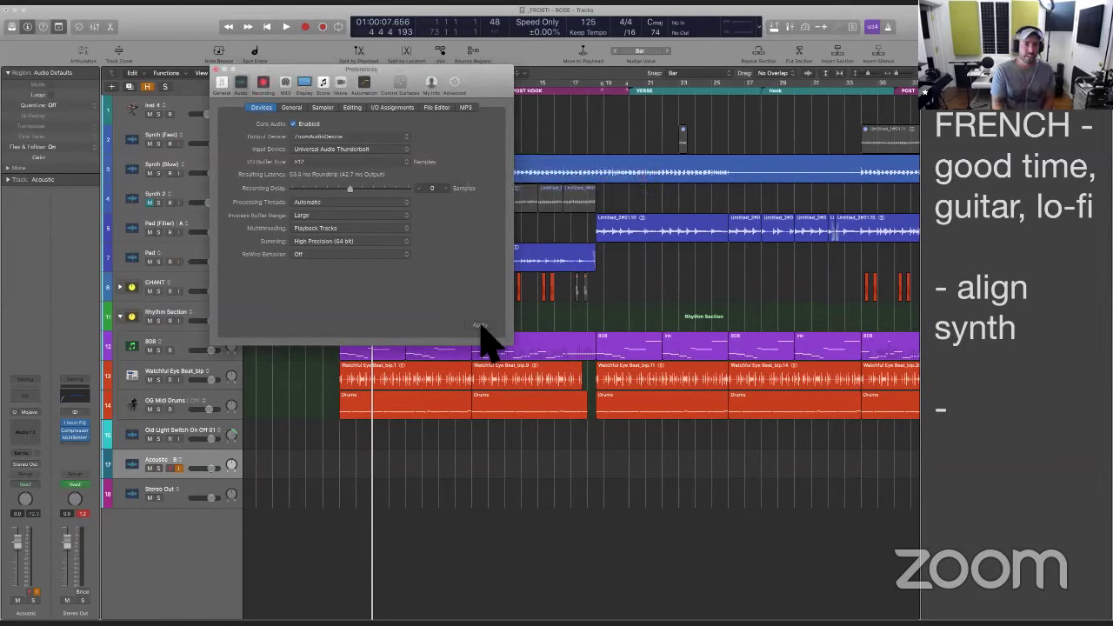
# Disable Software Monitoring in the general audio preferences
pyautogui.click(294, 108)
pyautogui.click(321, 108)
pyautogui.click(295, 108)
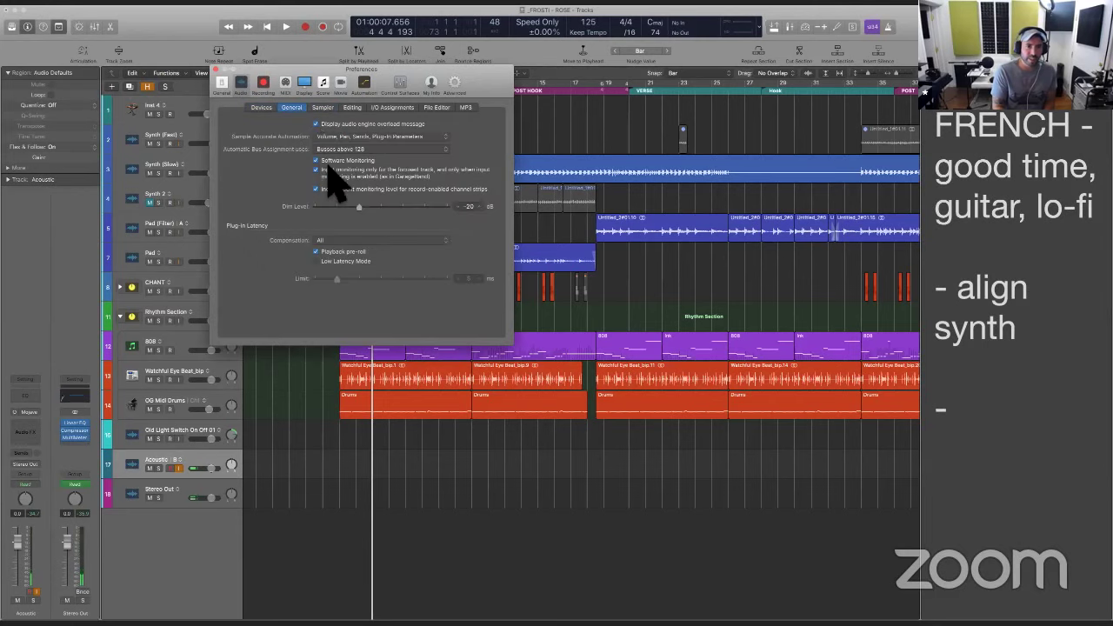
pyautogui.click(329, 162)
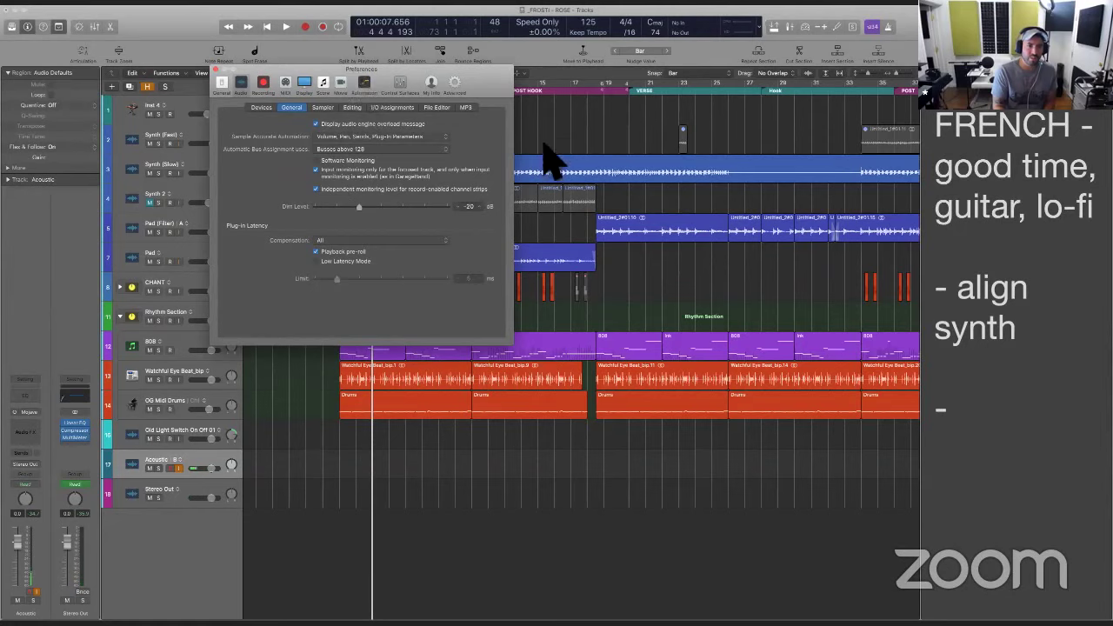
# Review the general audio preferences, including software monitoring and input monitoring options, and close the preferences window
pyautogui.moveTo(349, 68); pyautogui.dragTo(566, 166)
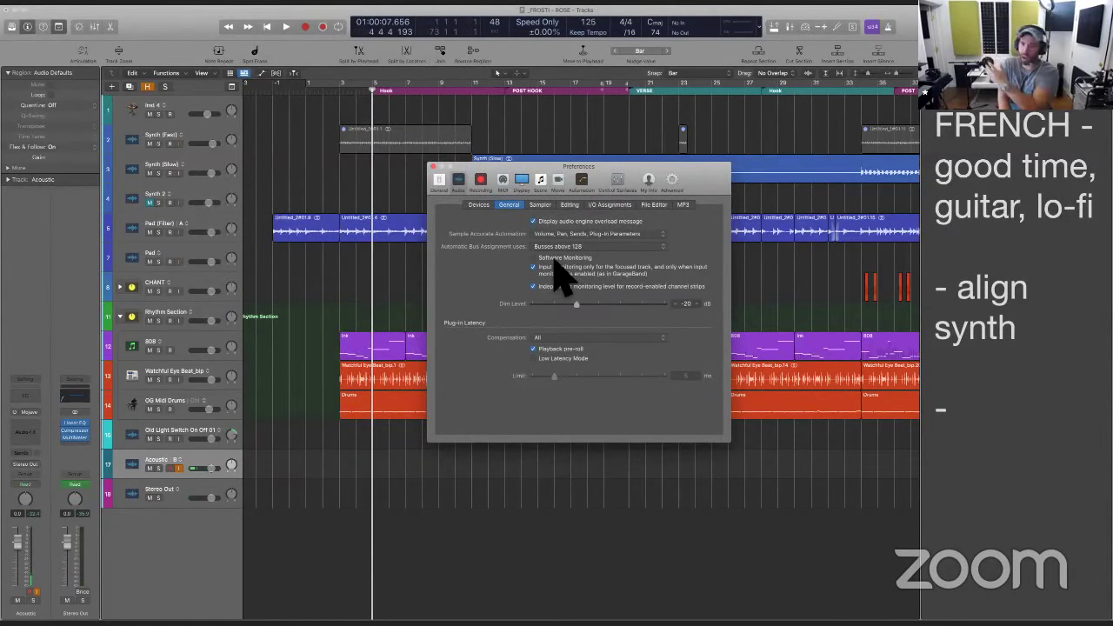
pyautogui.press('super+w')
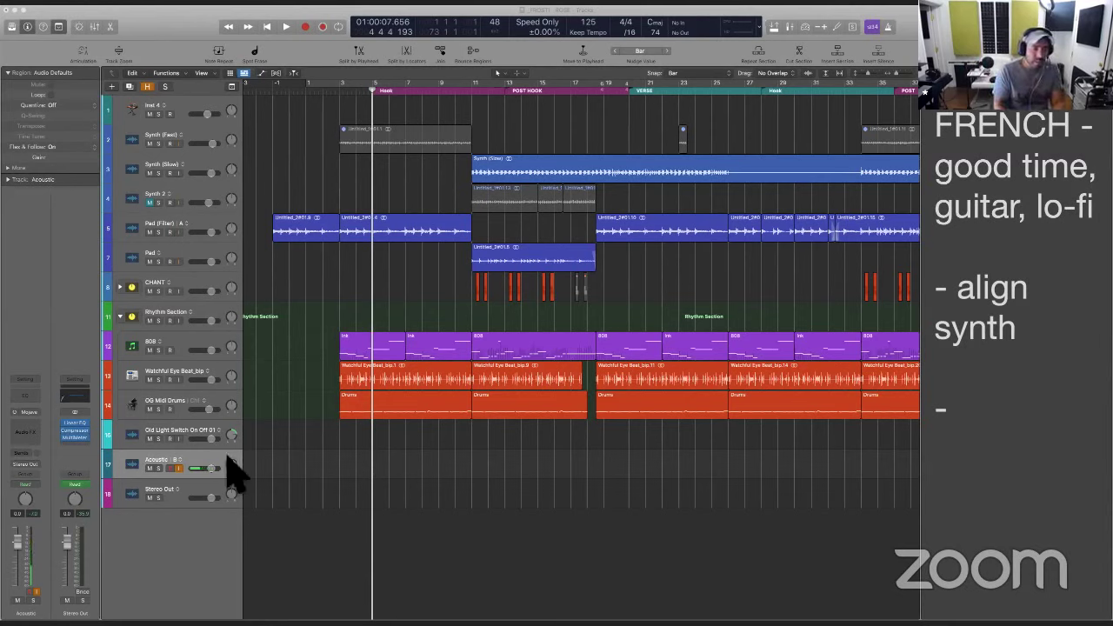
pyautogui.press('super+comma')
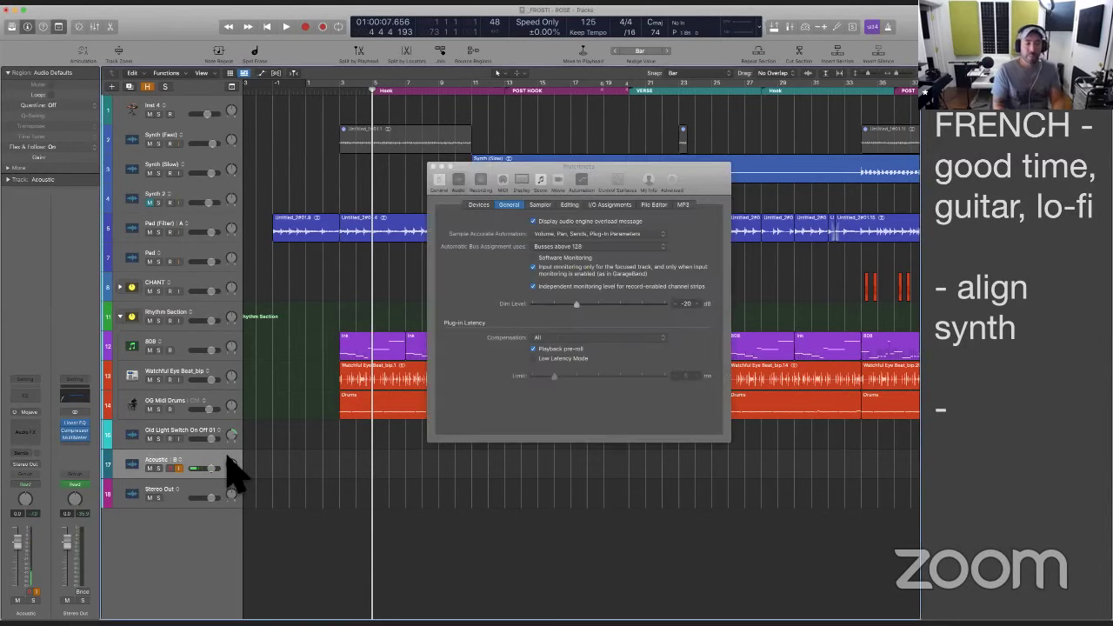
pyautogui.click(434, 166)
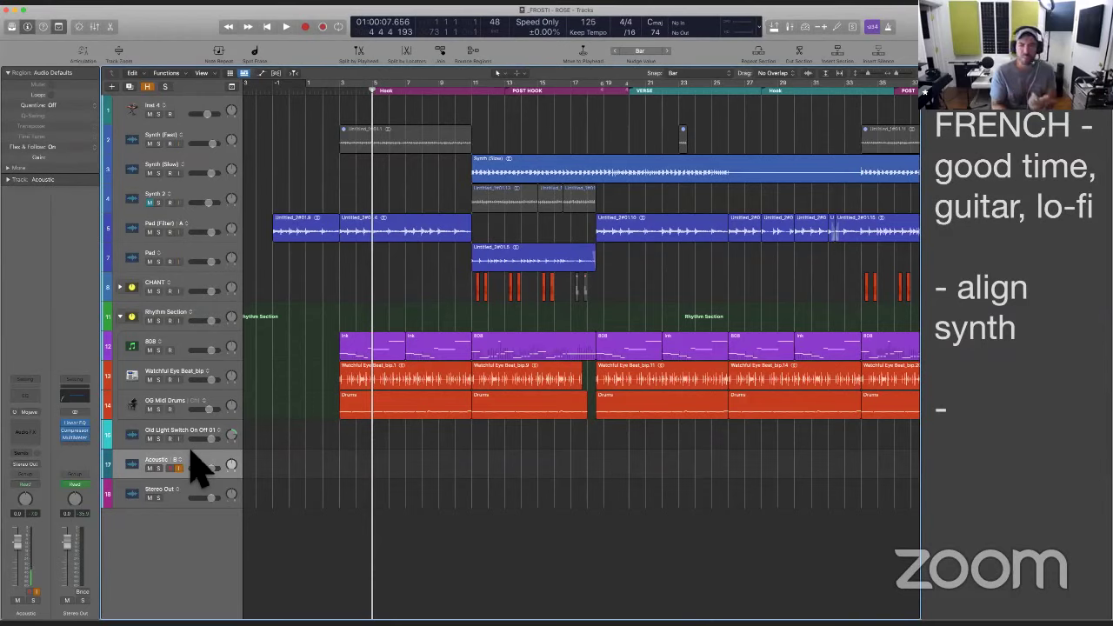
pyautogui.press('super+comma')
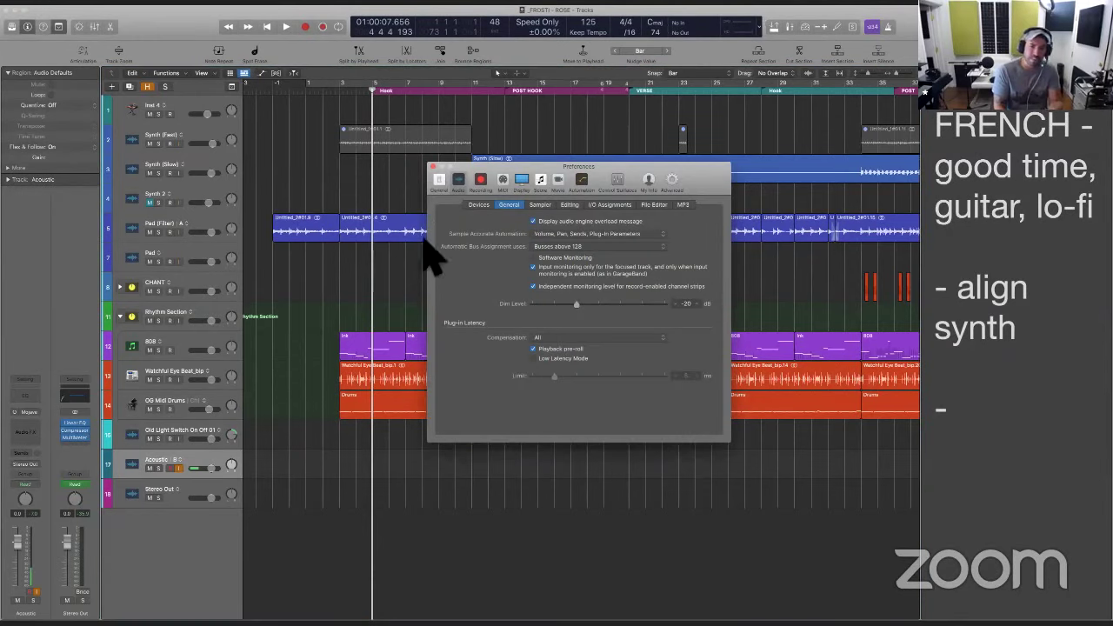
pyautogui.click(433, 167)
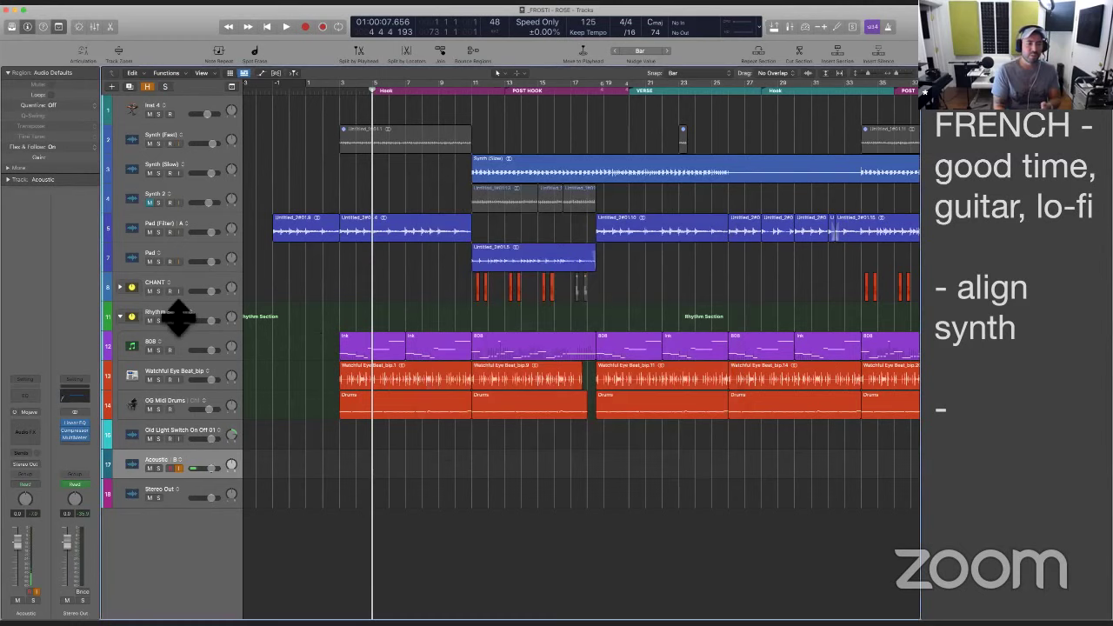
# Check which hardware input is assigned to the Acoustic track without changing it
pyautogui.click(30, 412)
pyautogui.moveTo(42, 439)
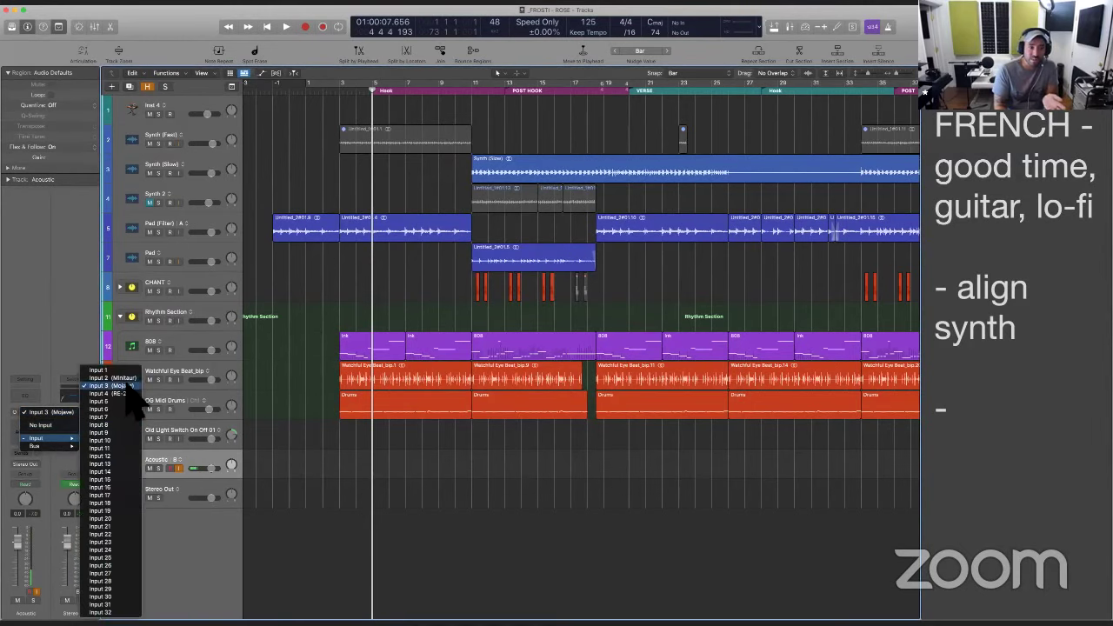
pyautogui.click(287, 479)
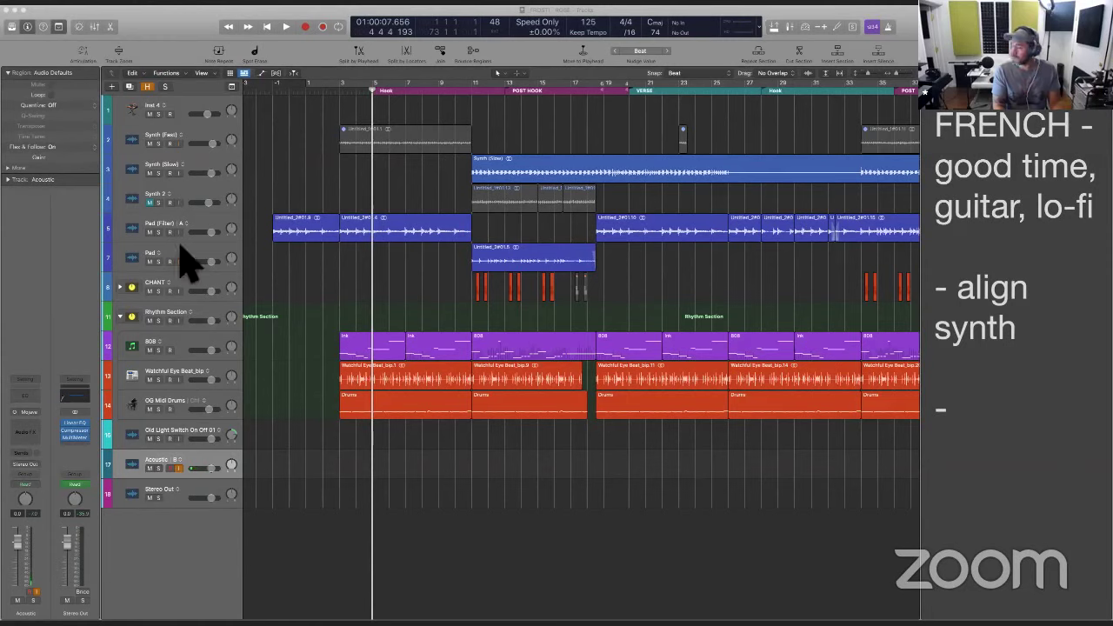
# Move the playhead back to bar -1 and record an acoustic guitar take on the Acoustic track through bar 65
pyautogui.press(',')
pyautogui.press(',')
pyautogui.press(',')
pyautogui.press(',')
pyautogui.press(',')
pyautogui.press(',')
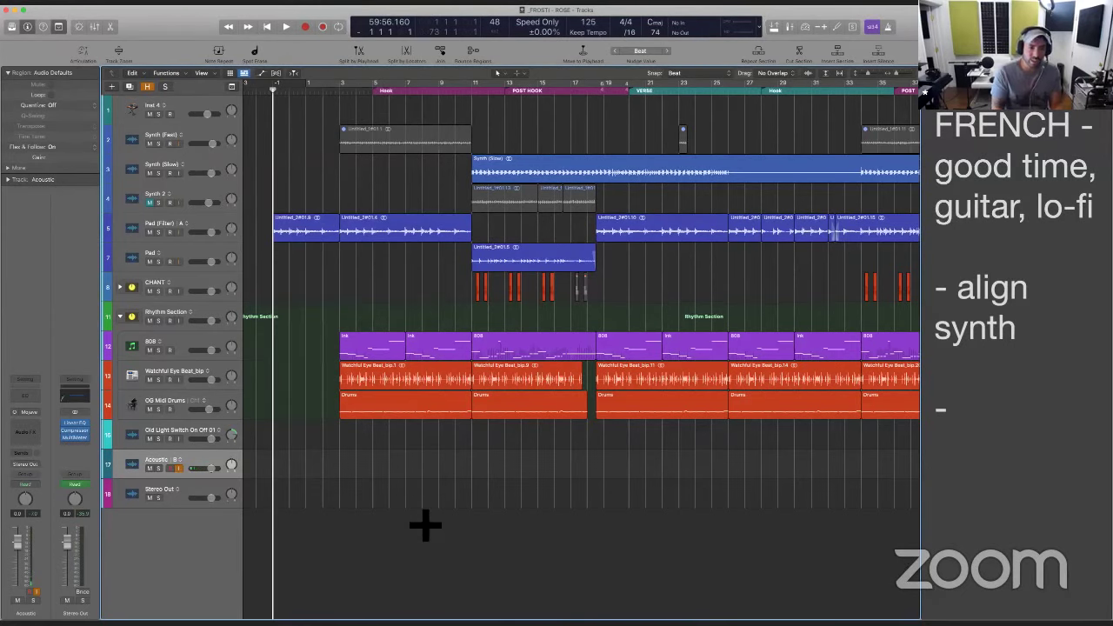
pyautogui.scroll(-2, 424, 532)
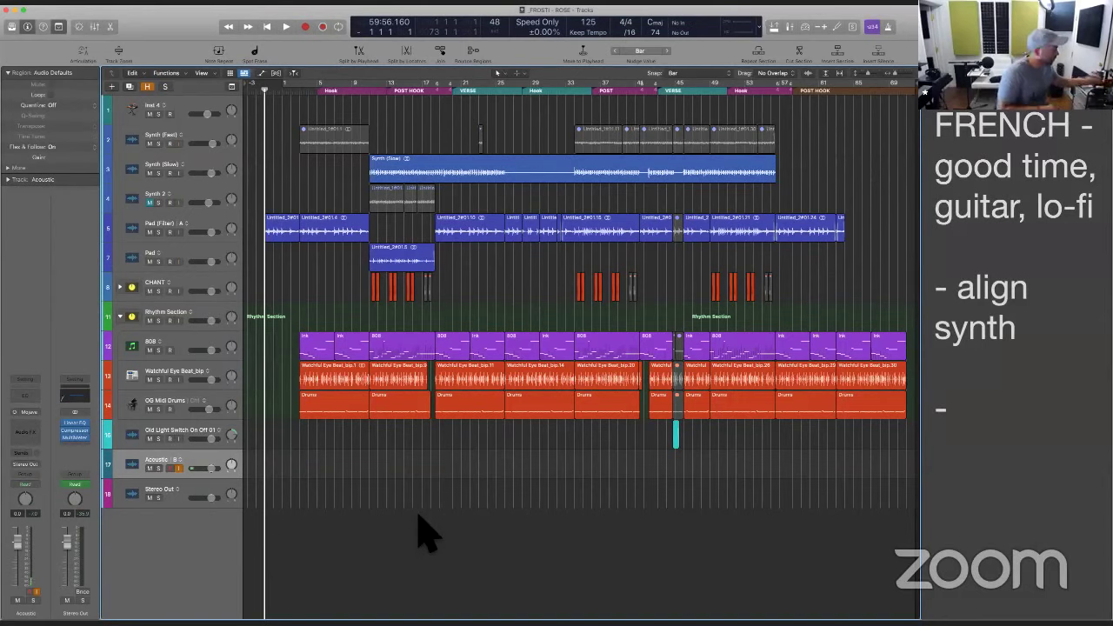
pyautogui.press('r')
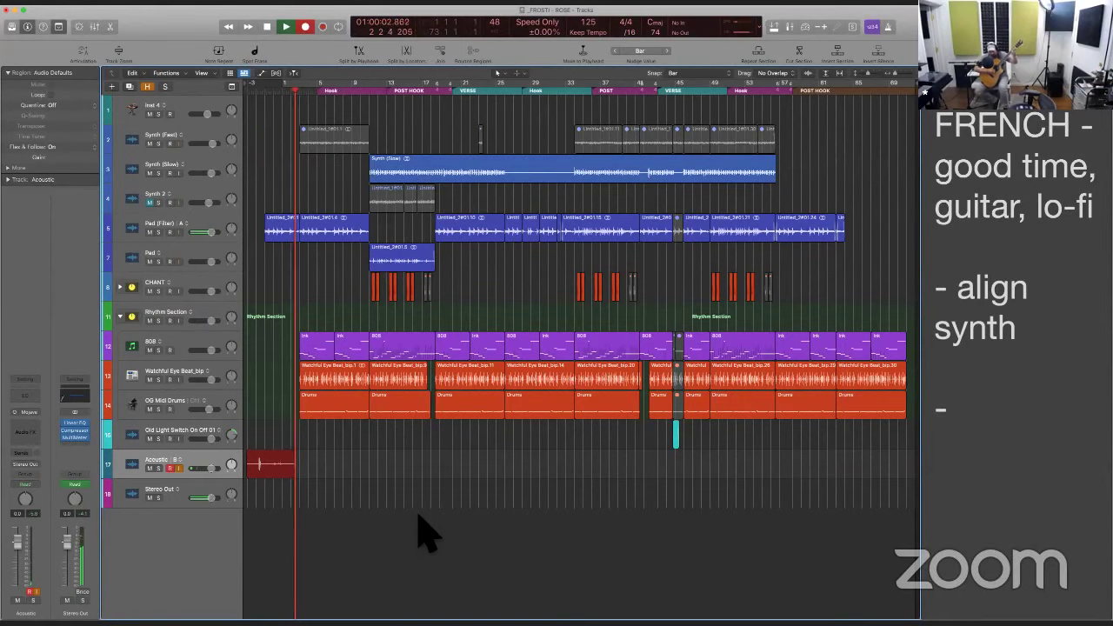
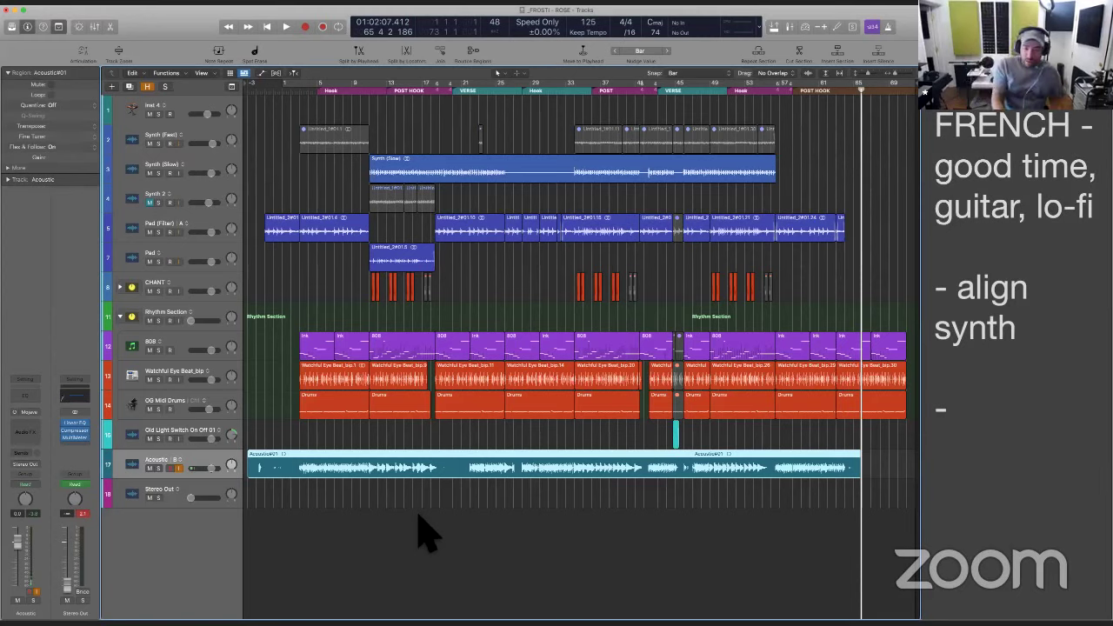
# Deselect the recorded region and set the Acoustic track's input to No Input
pyautogui.click(745, 517)
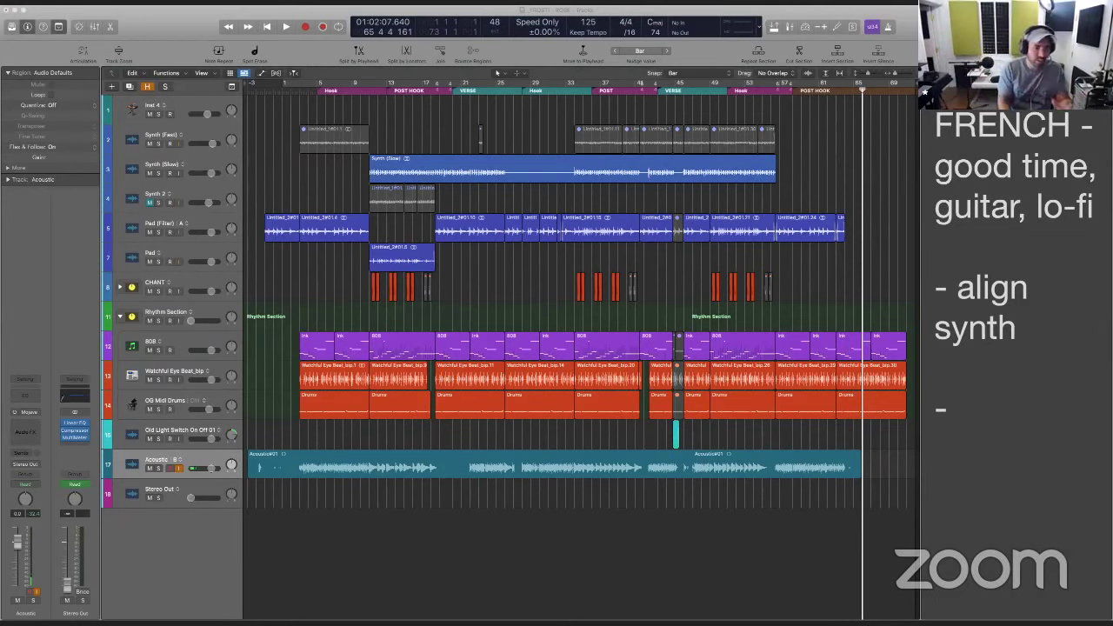
pyautogui.click(40, 415)
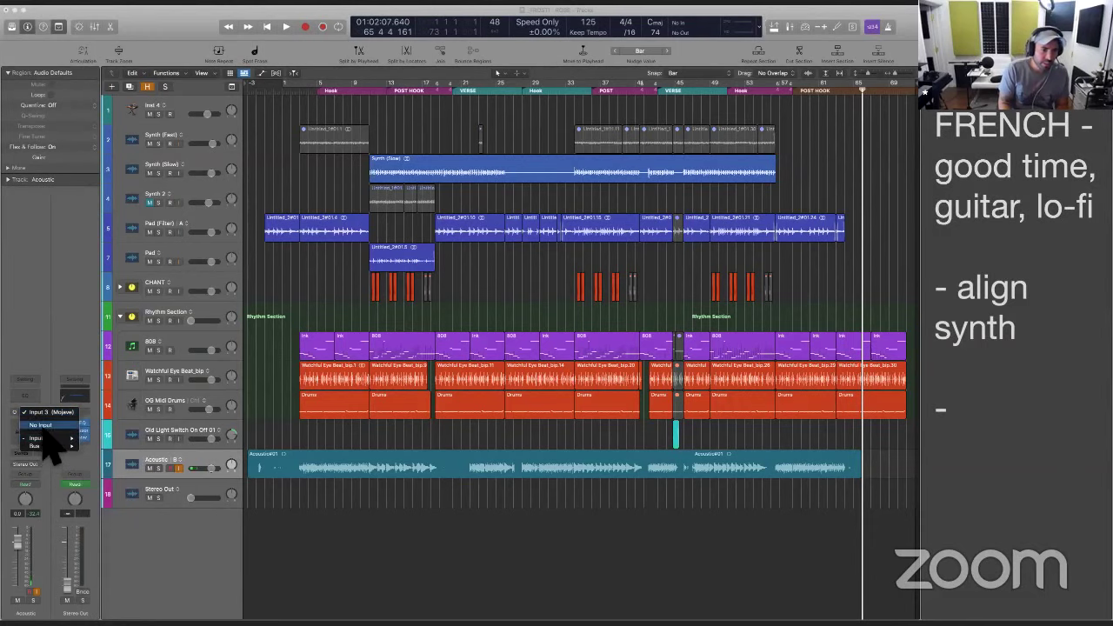
pyautogui.click(41, 427)
# Set the audio input device to None in the device preferences, apply the change and close the window
pyautogui.press('super+comma')
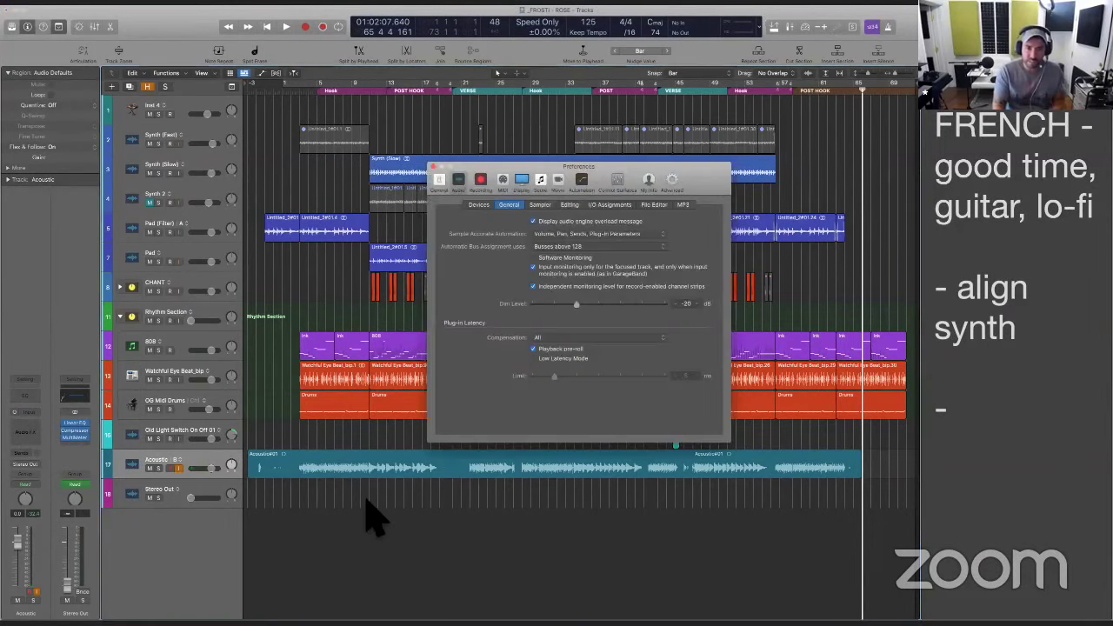
pyautogui.click(486, 206)
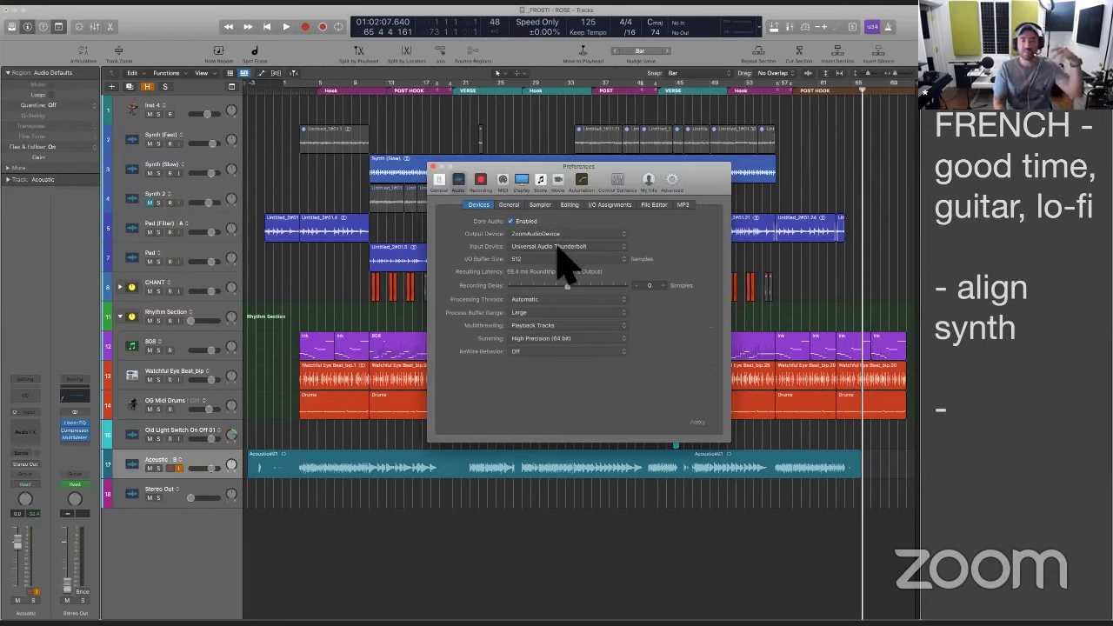
pyautogui.click(556, 247)
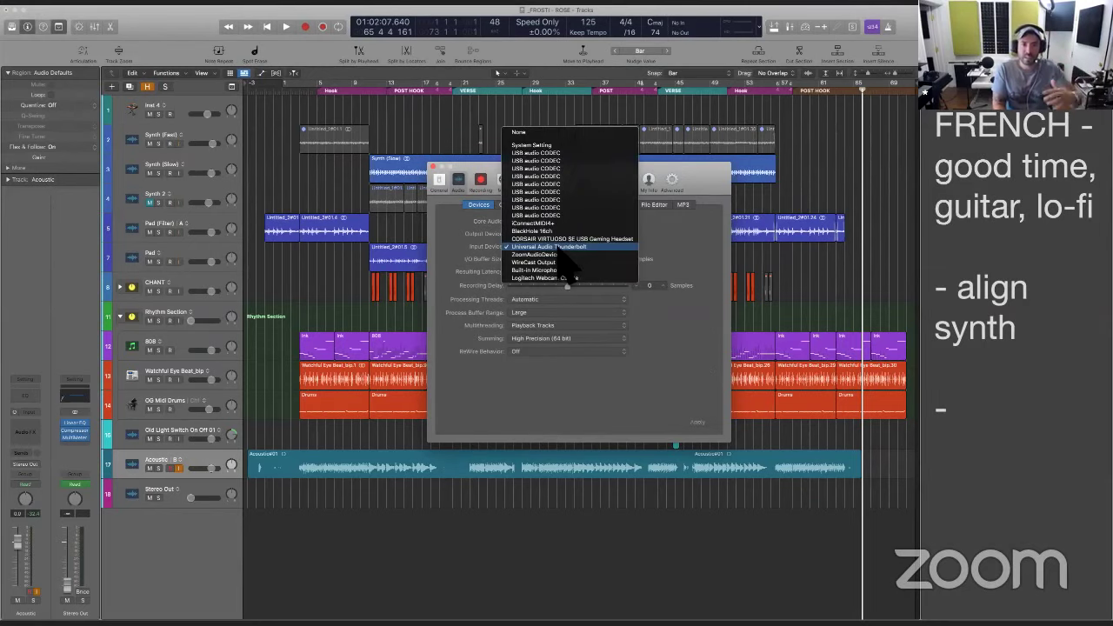
pyautogui.click(600, 132)
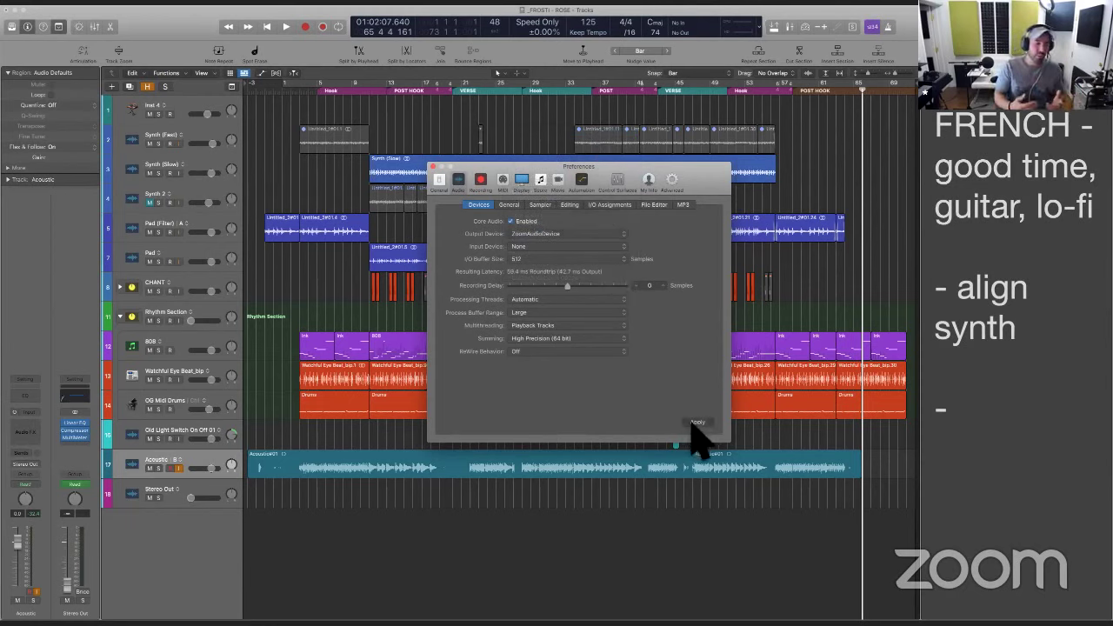
pyautogui.click(698, 423)
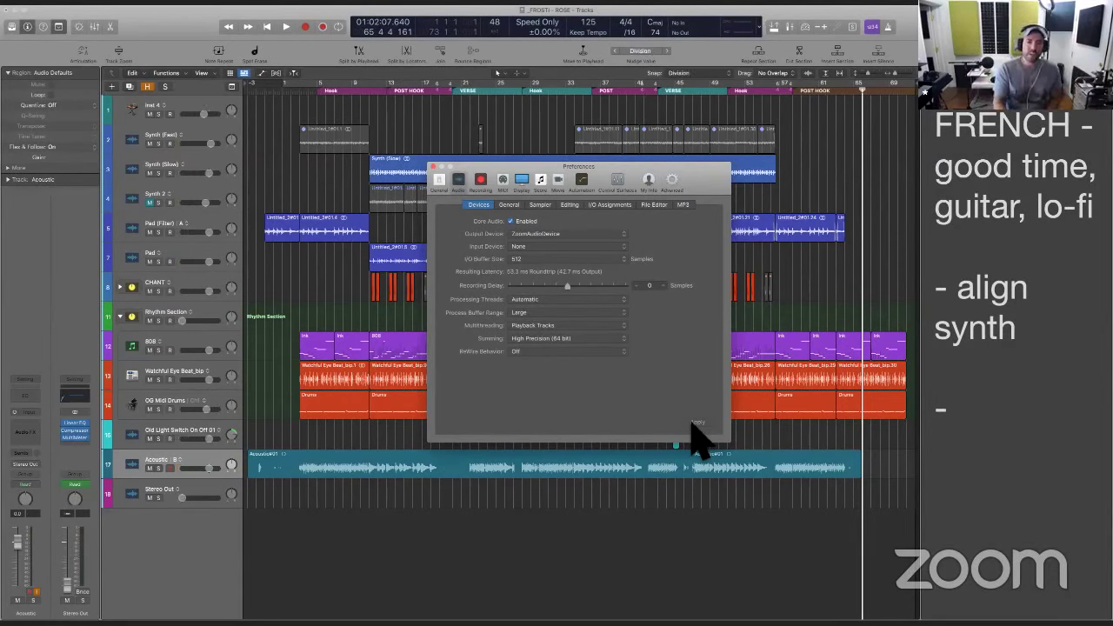
pyautogui.click(434, 166)
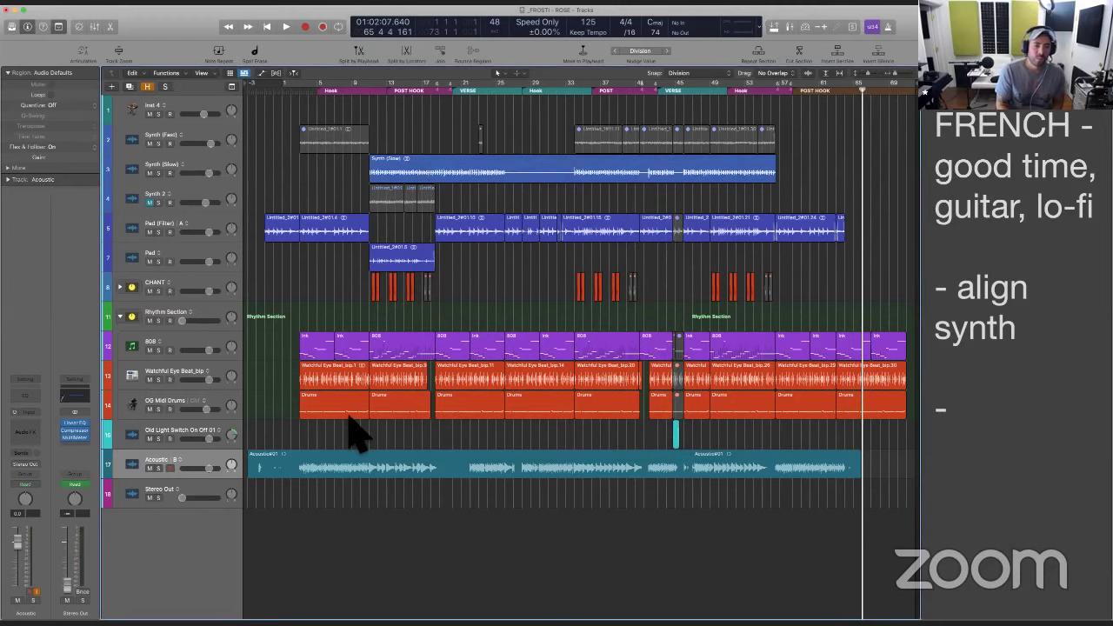
# Split off and mute the part of the Acoustic take before the guitar starts, and return the playhead to bar 2
pyautogui.click(294, 474)
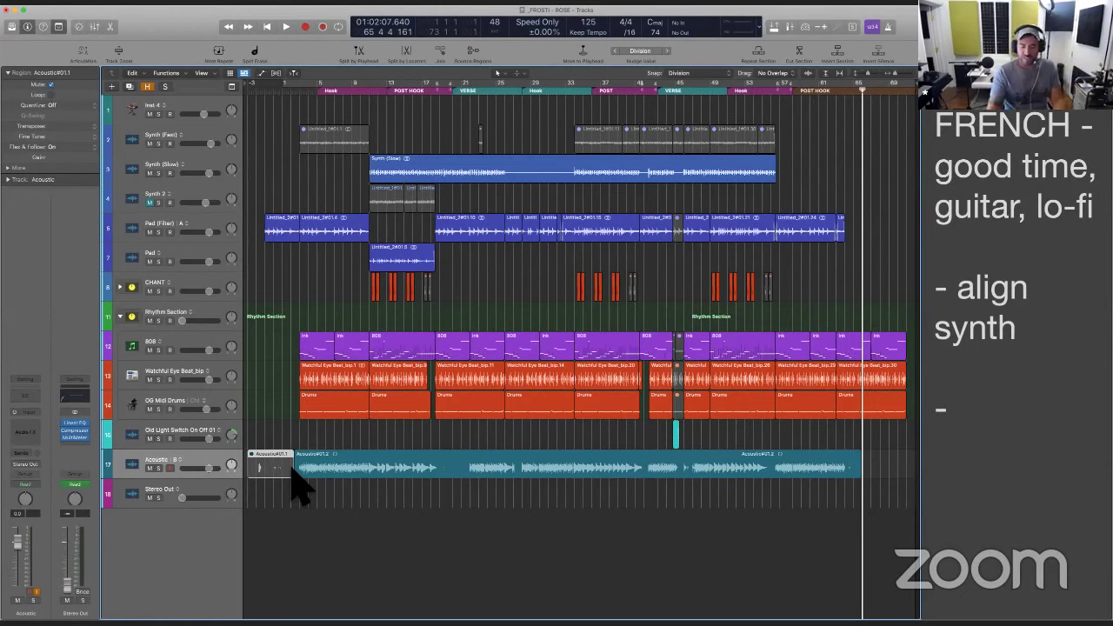
pyautogui.press('Return')
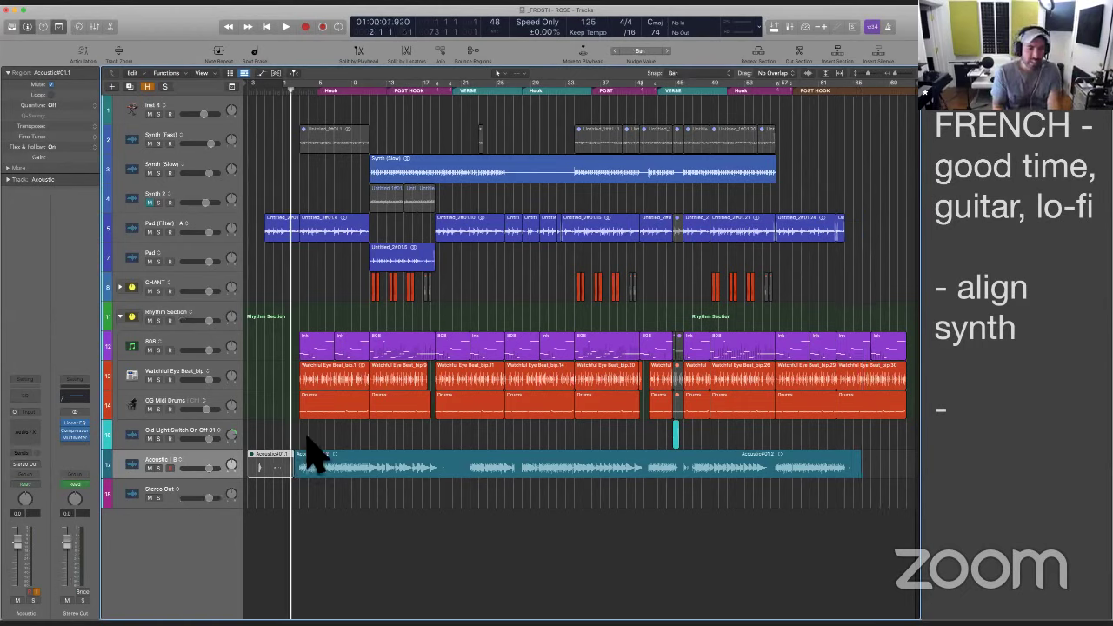
# Enable Flex editing and quantize the main Acoustic region to 1/16 Note
pyautogui.click(350, 464)
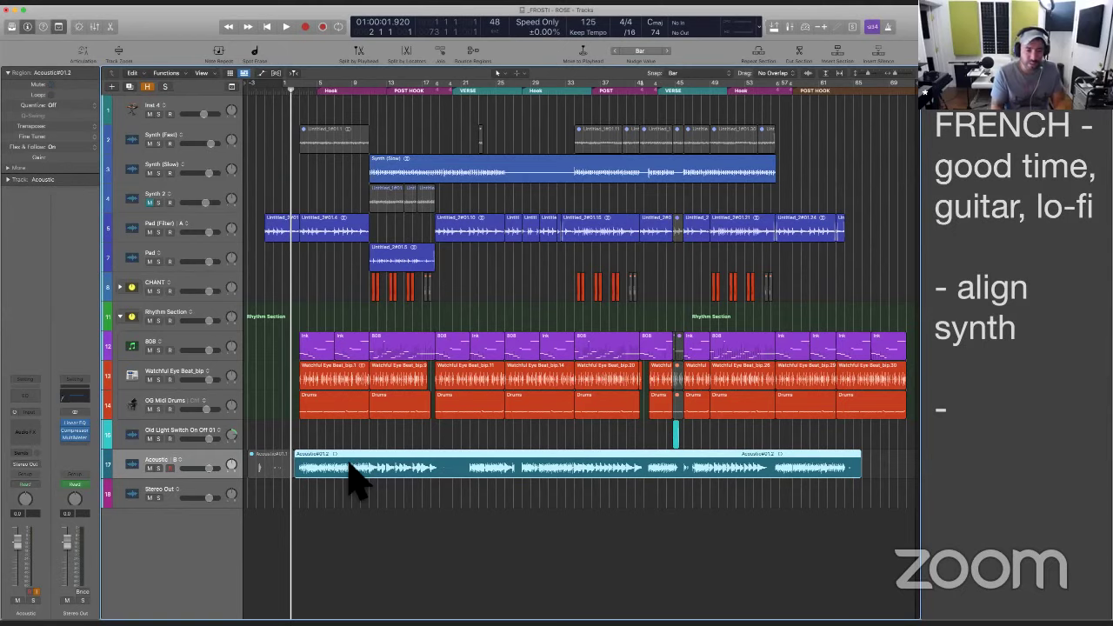
pyautogui.press('super+f')
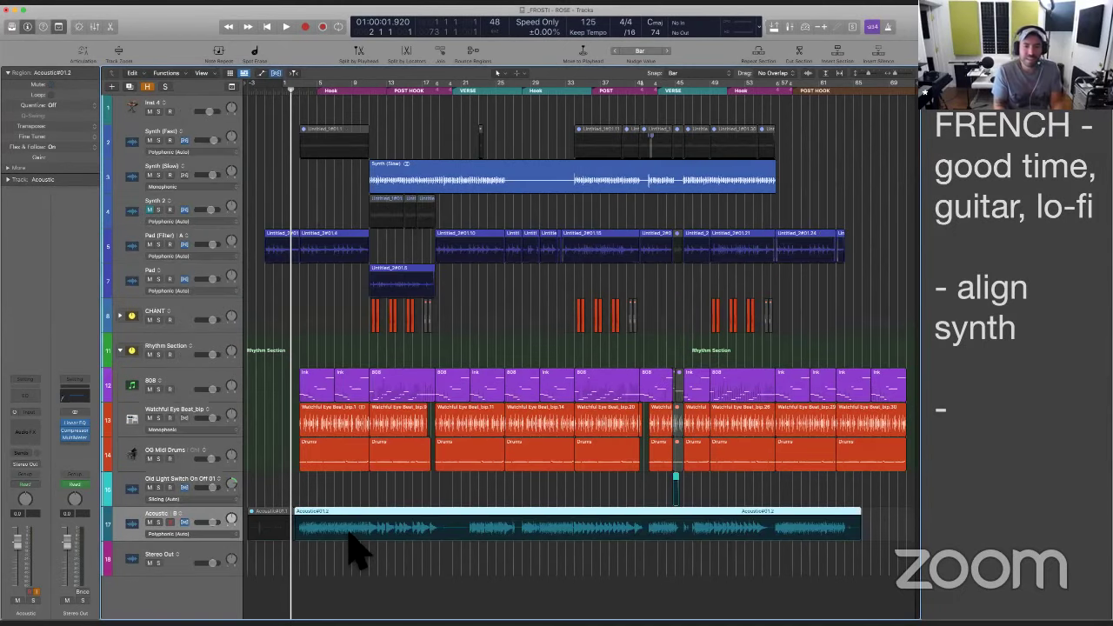
pyautogui.press('super+Down')
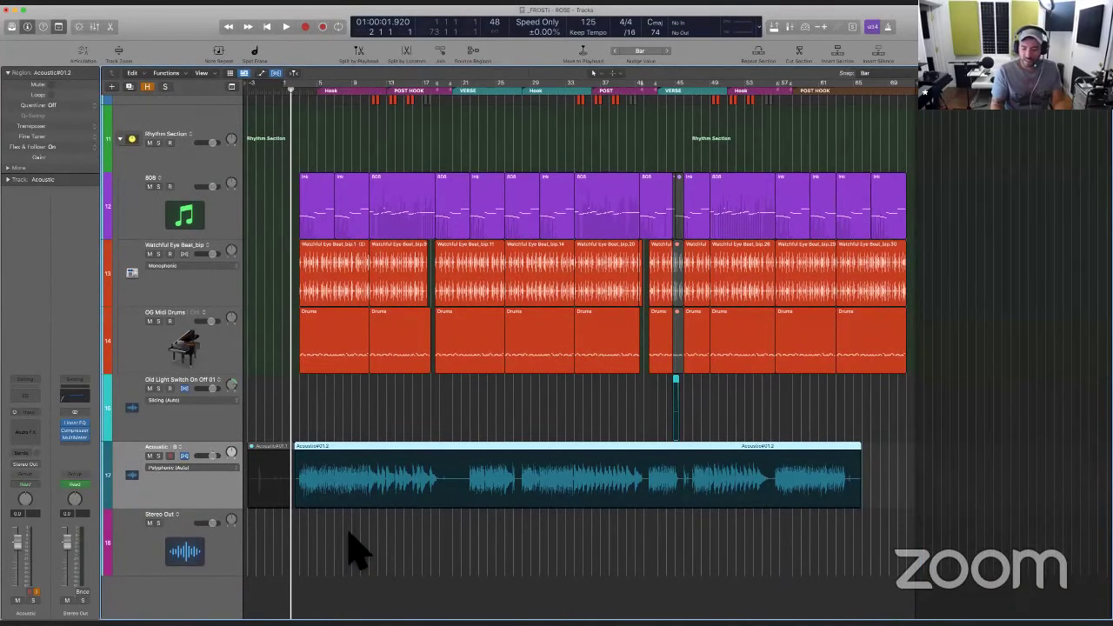
pyautogui.press('super+Right')
pyautogui.press('super+Right')
pyautogui.press('super+Right')
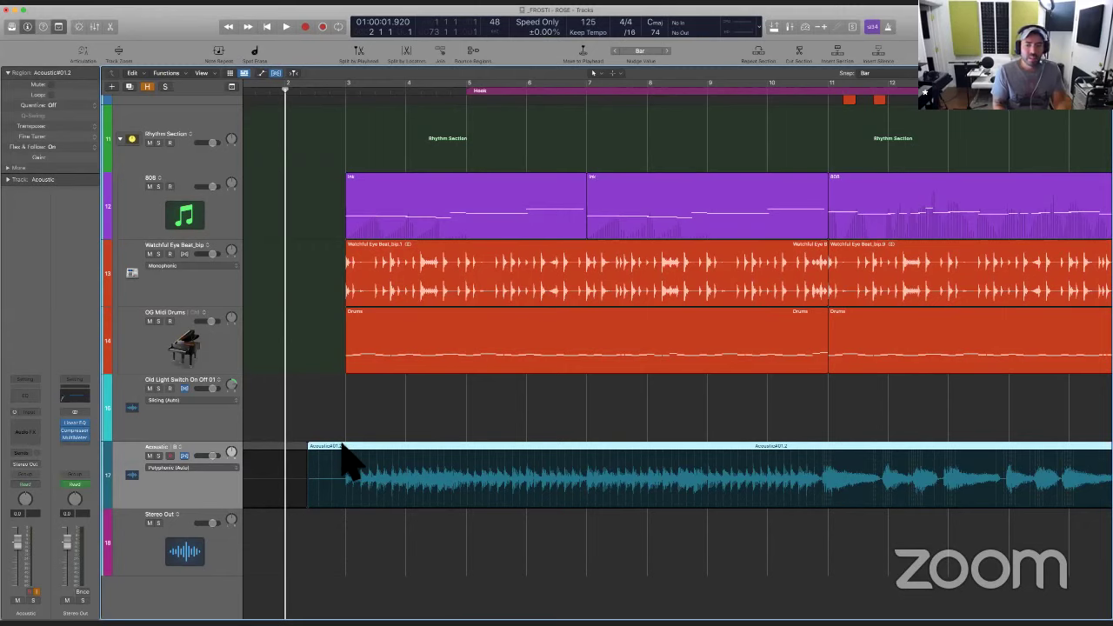
pyautogui.click(67, 101)
pyautogui.click(69, 149)
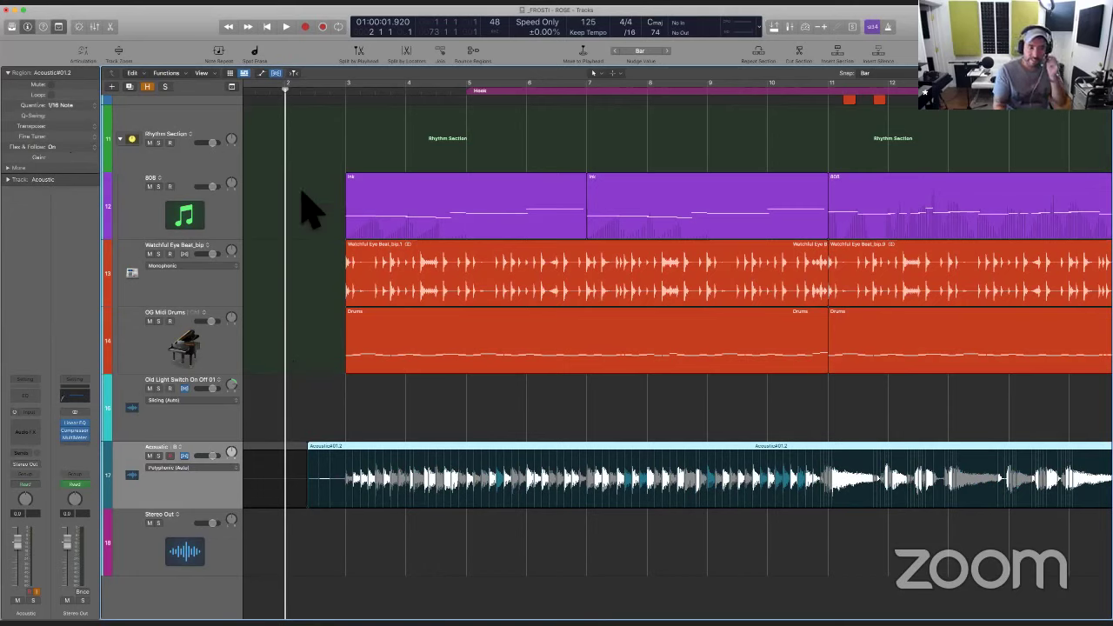
# Add a Channel EQ to the Acoustic track with a low cut at 104 Hz and a -2.6 dB dip at 260 Hz
pyautogui.click(23, 400)
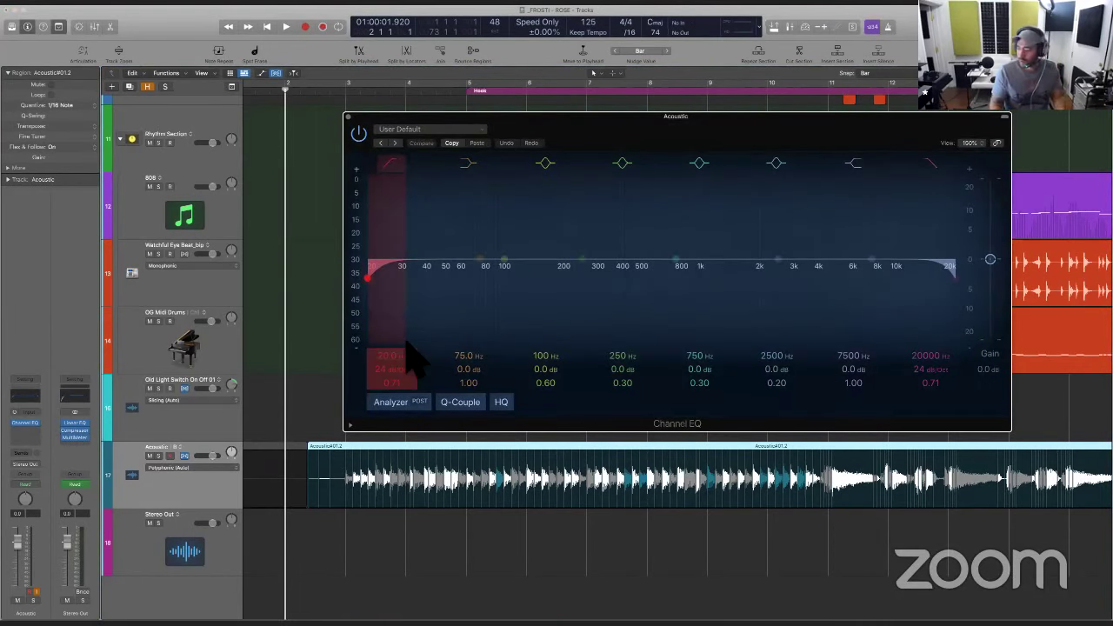
pyautogui.moveTo(415, 358)
pyautogui.mouseDown()
pyautogui.moveTo(405, 360)
pyautogui.moveTo(416, 363)
pyautogui.mouseUp()
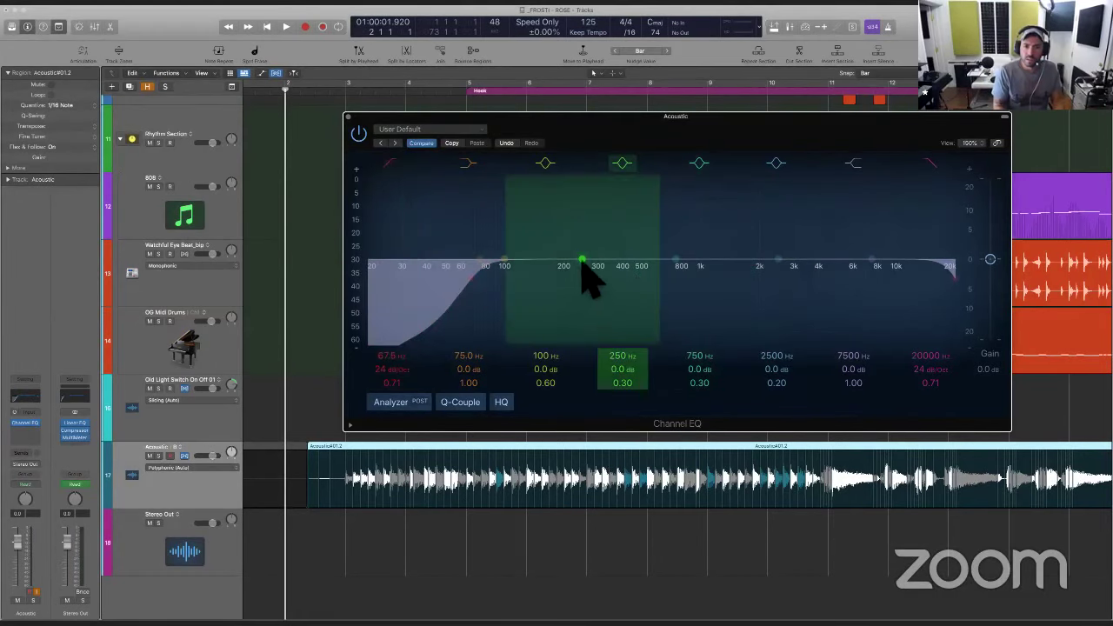
pyautogui.moveTo(582, 263); pyautogui.dragTo(585, 277)
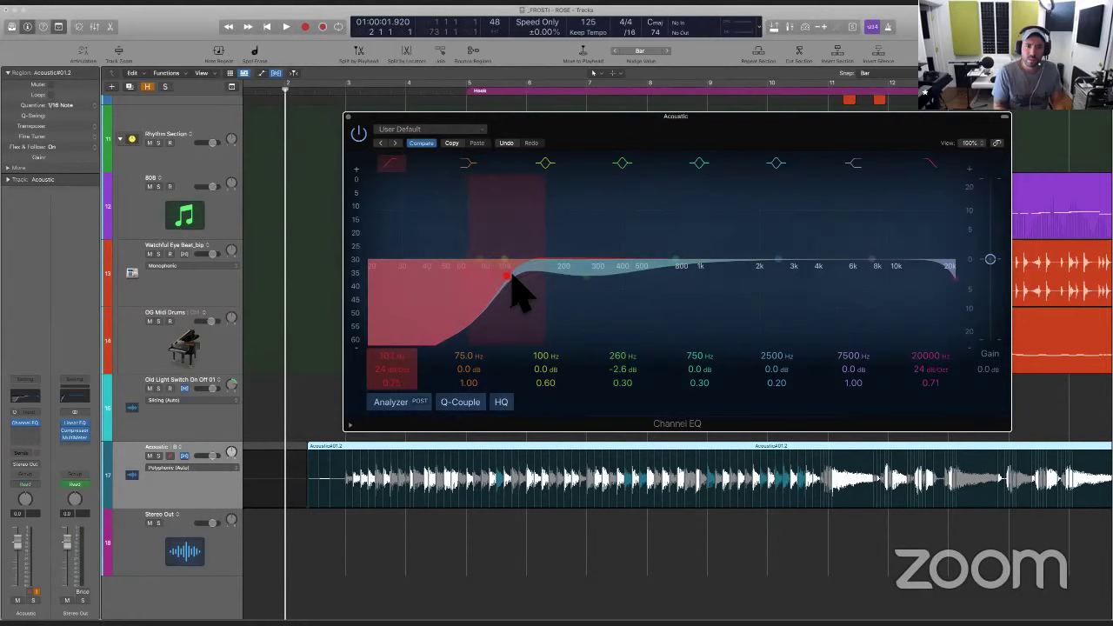
pyautogui.press('space')
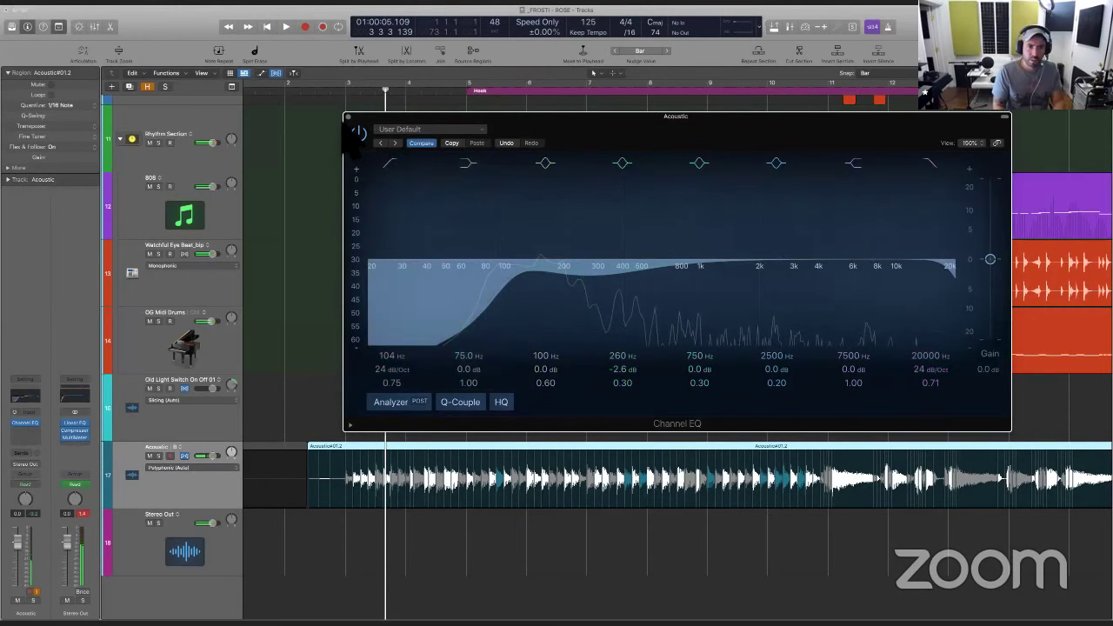
pyautogui.click(348, 117)
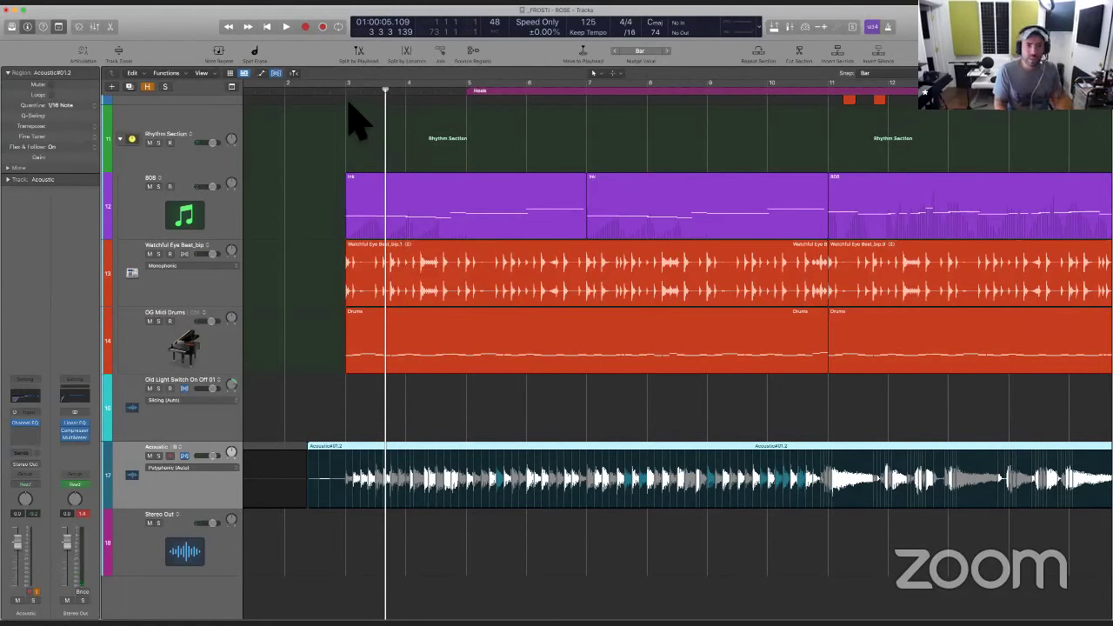
# Play the song, raise the low-cut frequency of the Acoustic track's Channel EQ to 133 Hz, and close the EQ window
pyautogui.press('space')
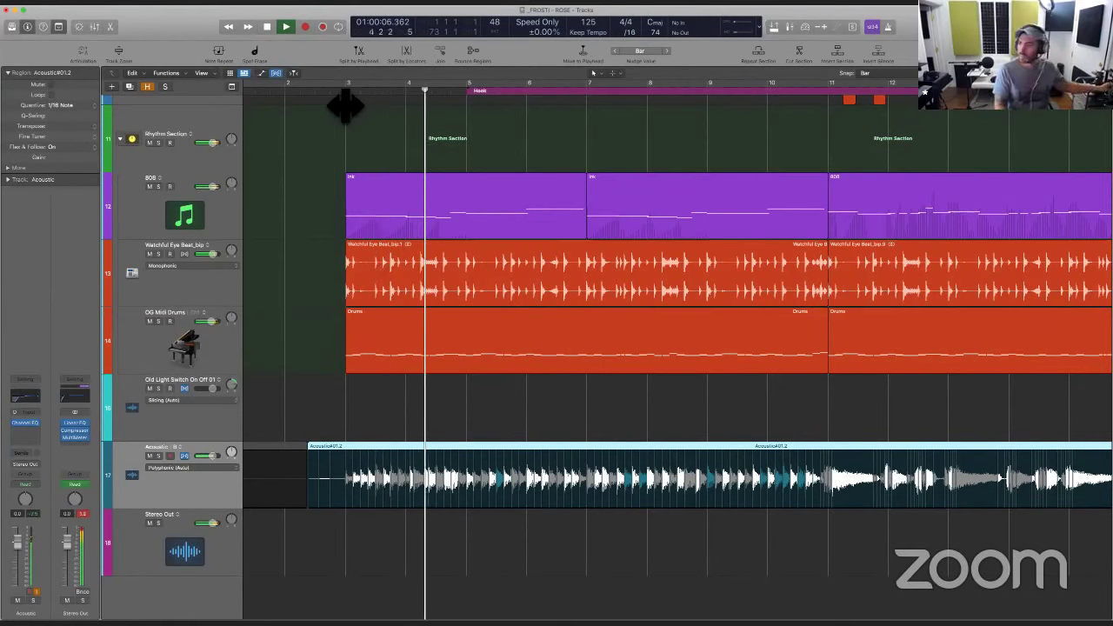
pyautogui.click(31, 425)
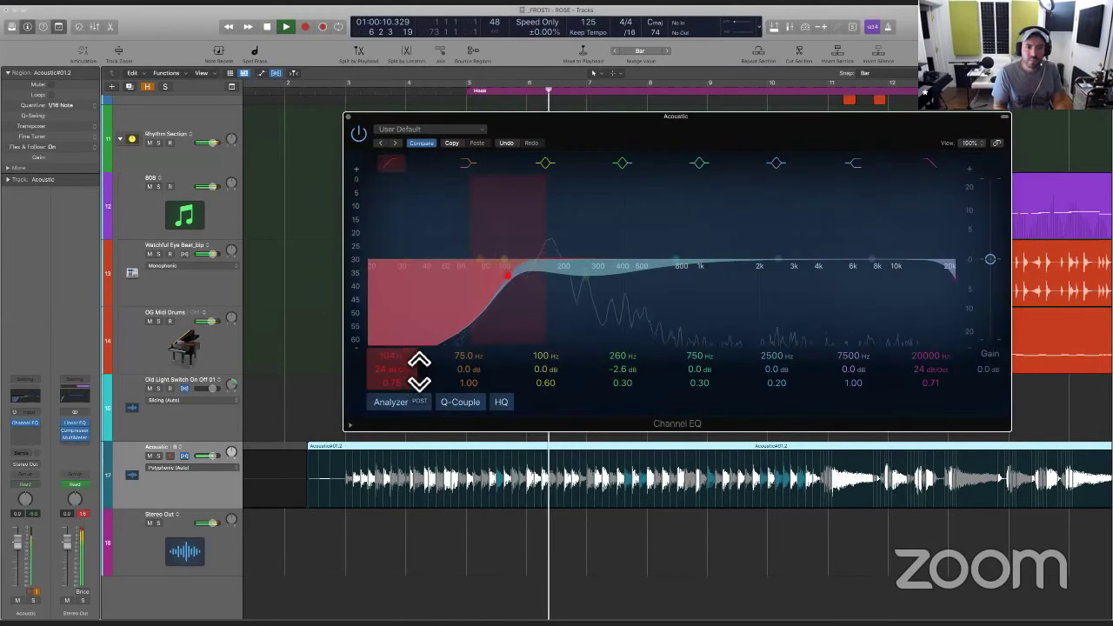
pyautogui.scroll(6, 400, 359)
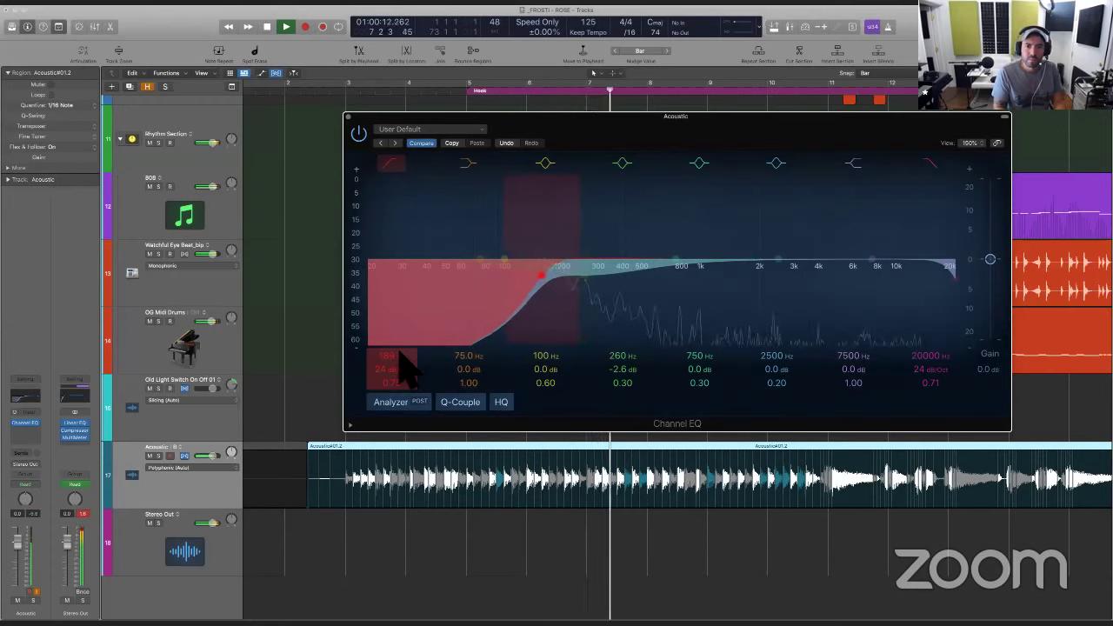
pyautogui.scroll(-2, 402, 364)
pyautogui.scroll(-4, 400, 358)
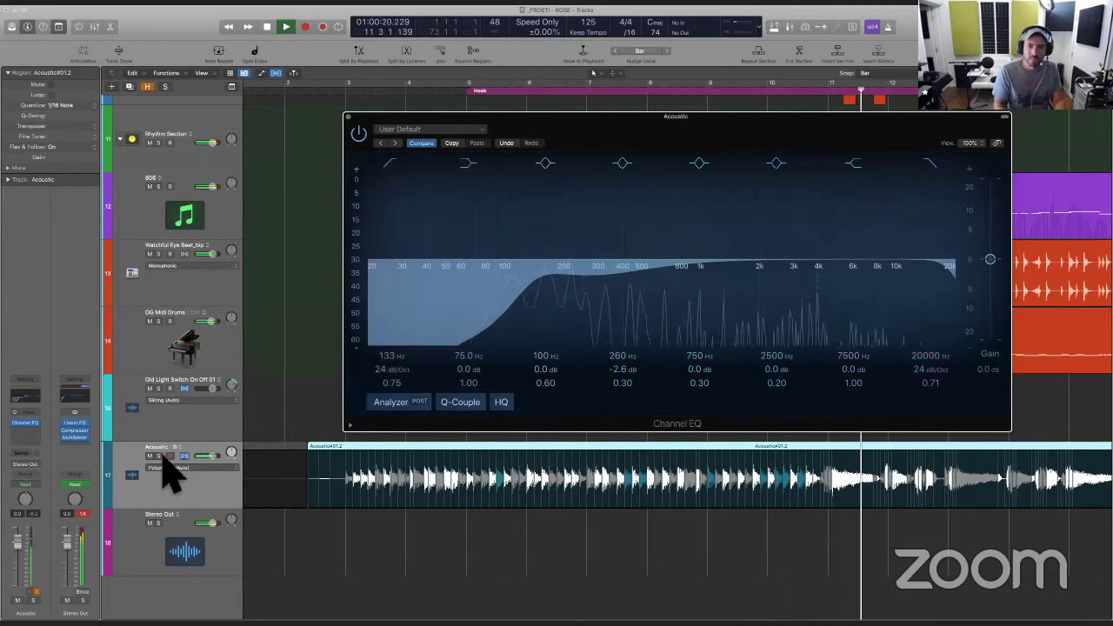
pyautogui.click(348, 117)
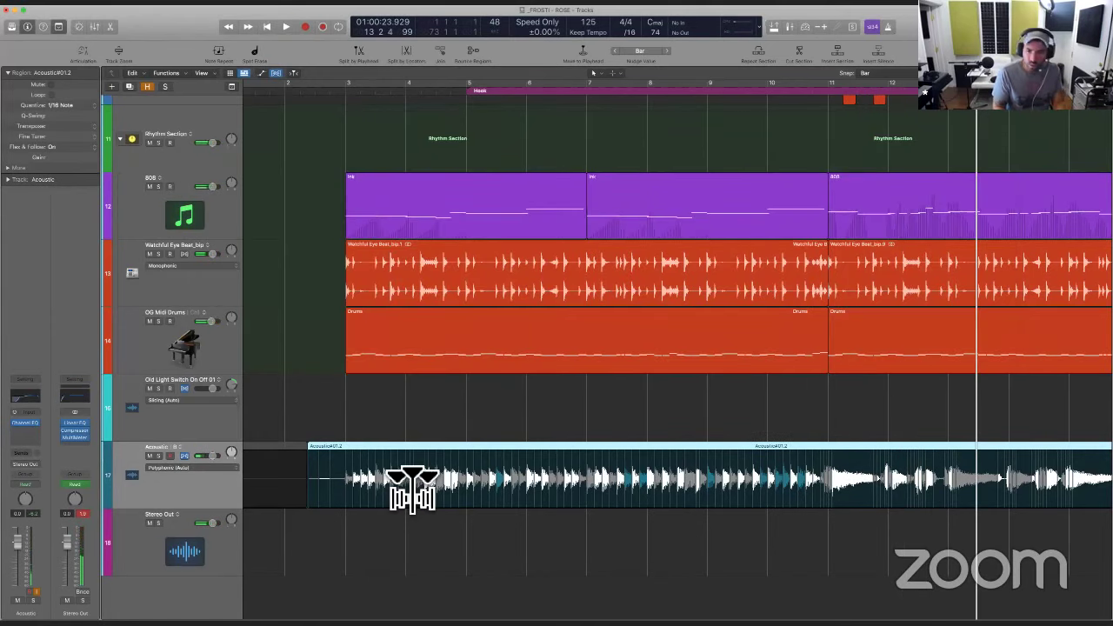
# Play around bars 11 to 13 and split the Acoustic region at bar 11
pyautogui.scroll(6, 412, 487)
pyautogui.scroll(3, 422, 487)
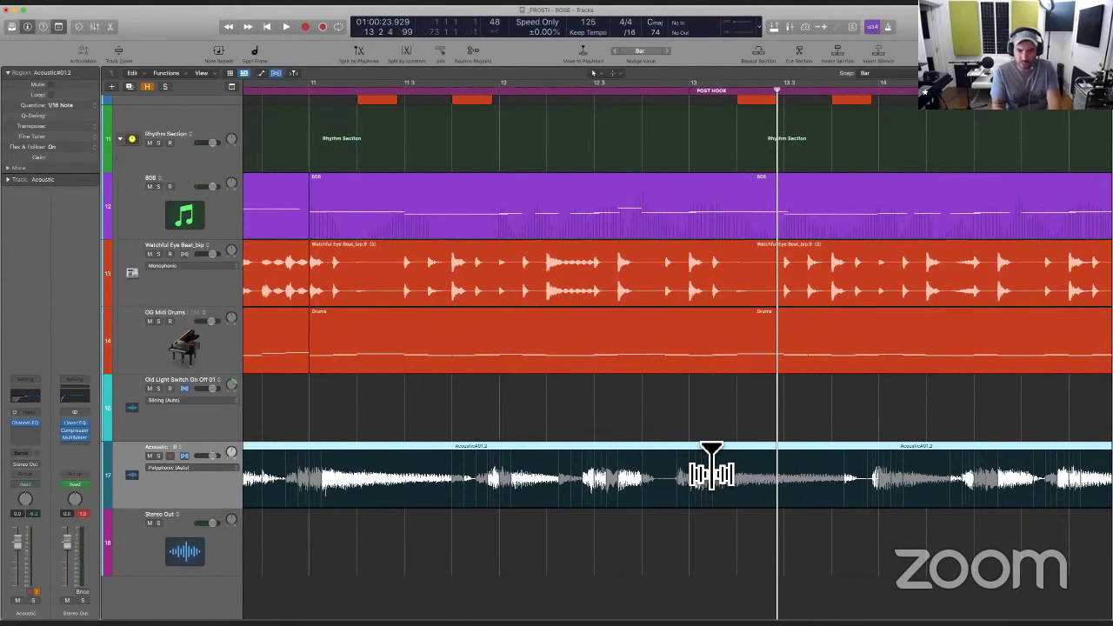
pyautogui.click(635, 427)
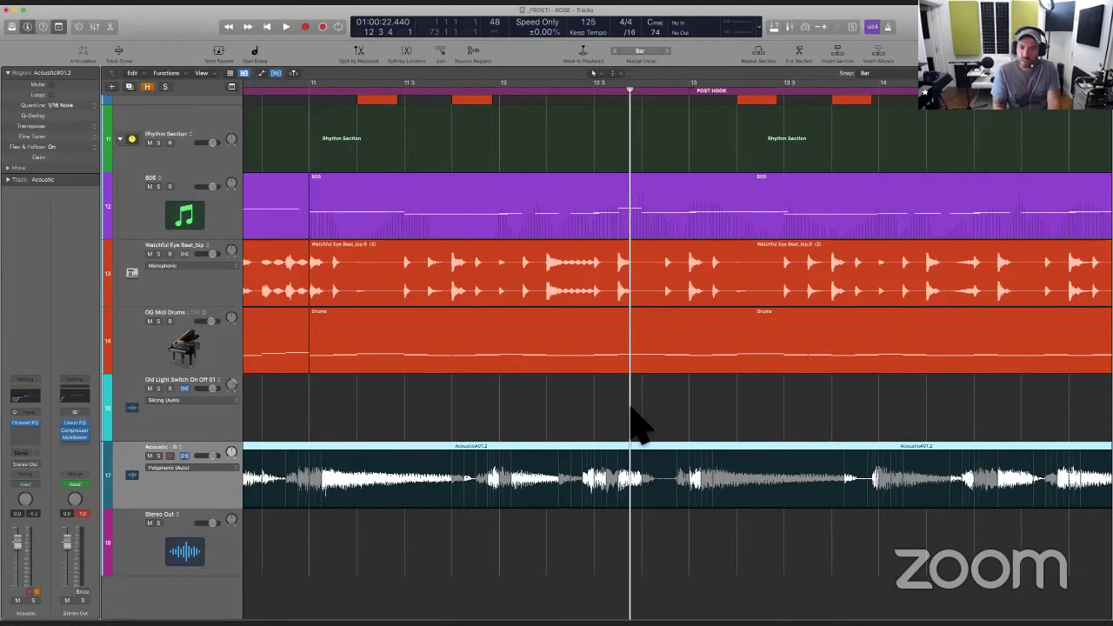
pyautogui.press('space')
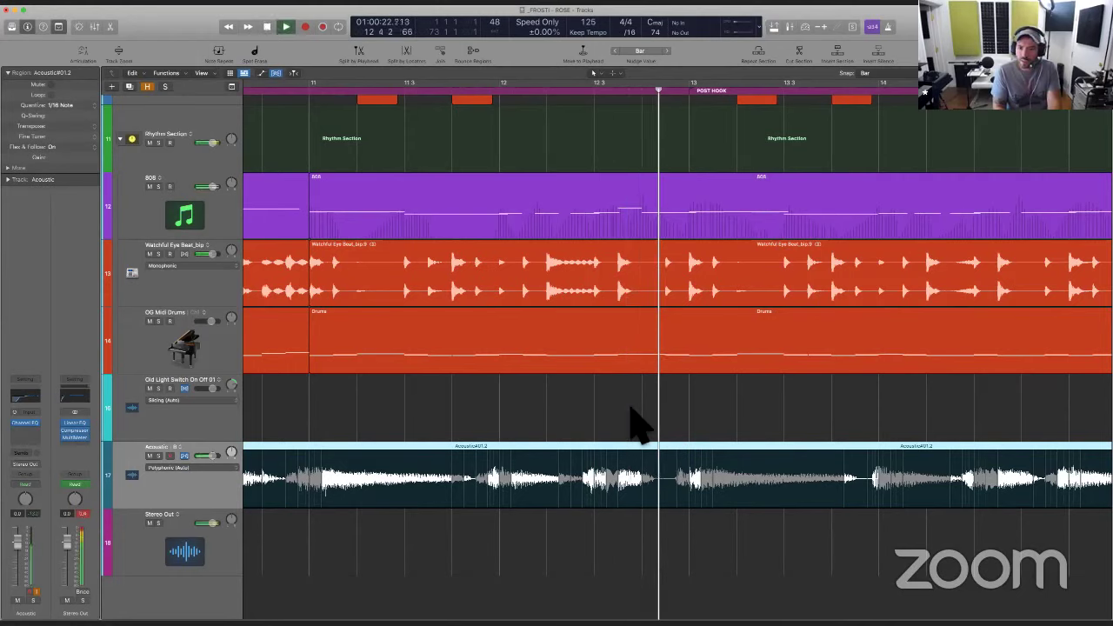
pyautogui.click(265, 411)
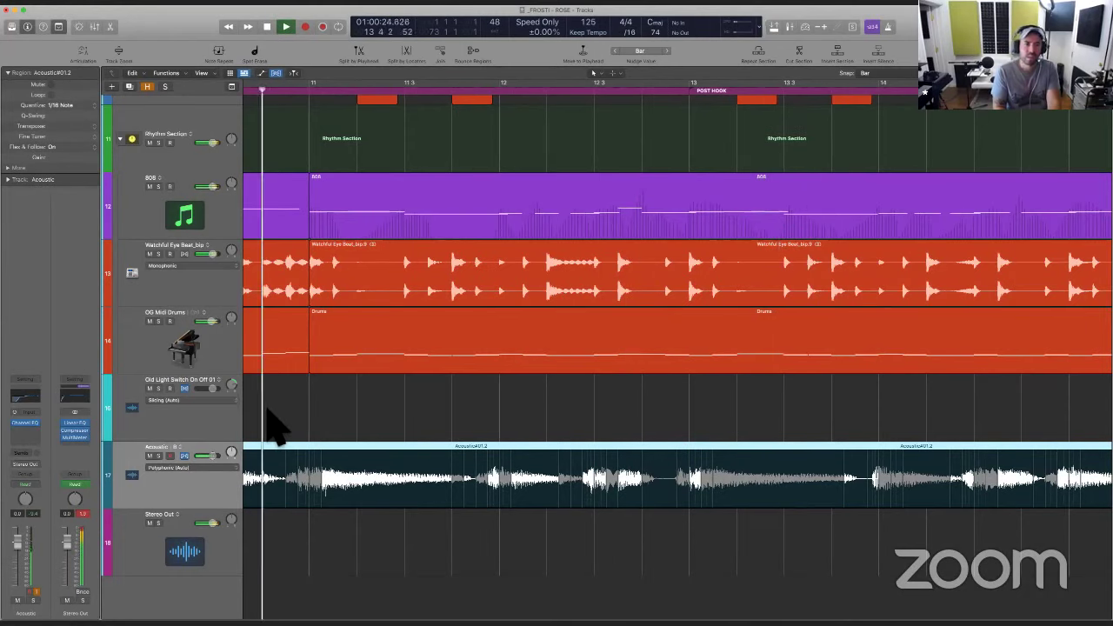
pyautogui.click(317, 457)
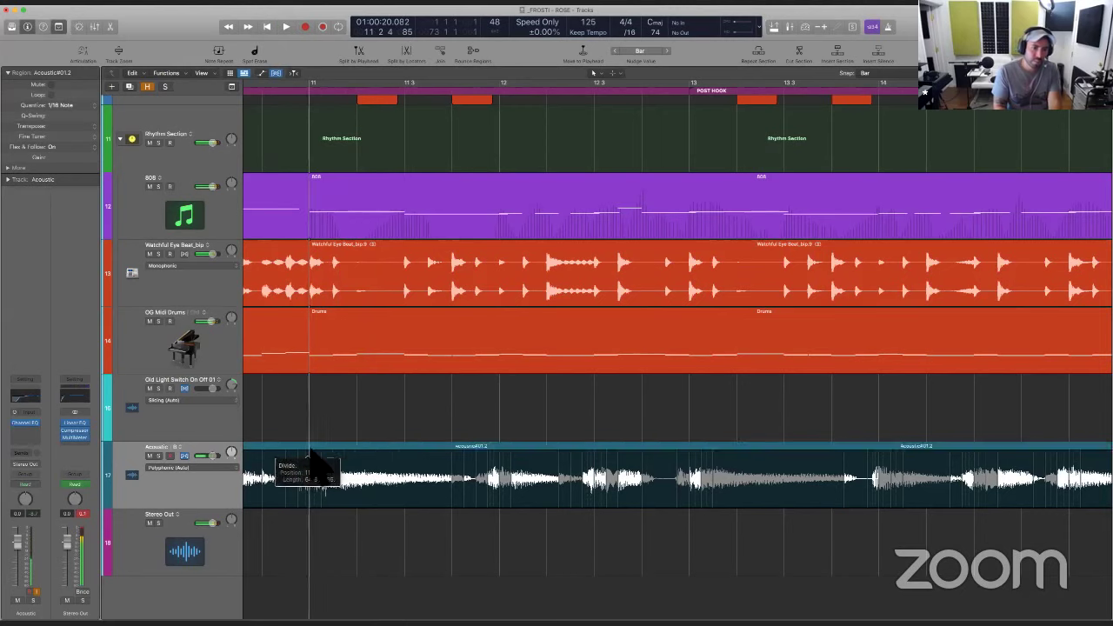
# Split the Acoustic take at bar 20 with the Flex view off, and play the end of the middle section around bar 18
pyautogui.press('super+Left')
pyautogui.press('super+Left')
pyautogui.press('super+Left')
pyautogui.click(426, 579)
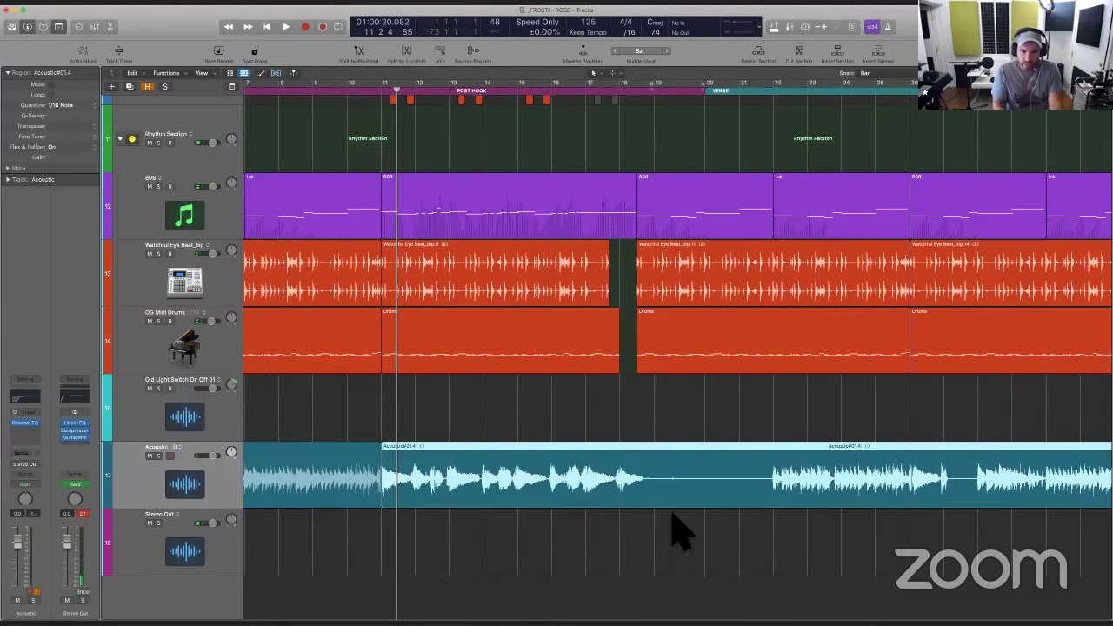
pyautogui.click(716, 479)
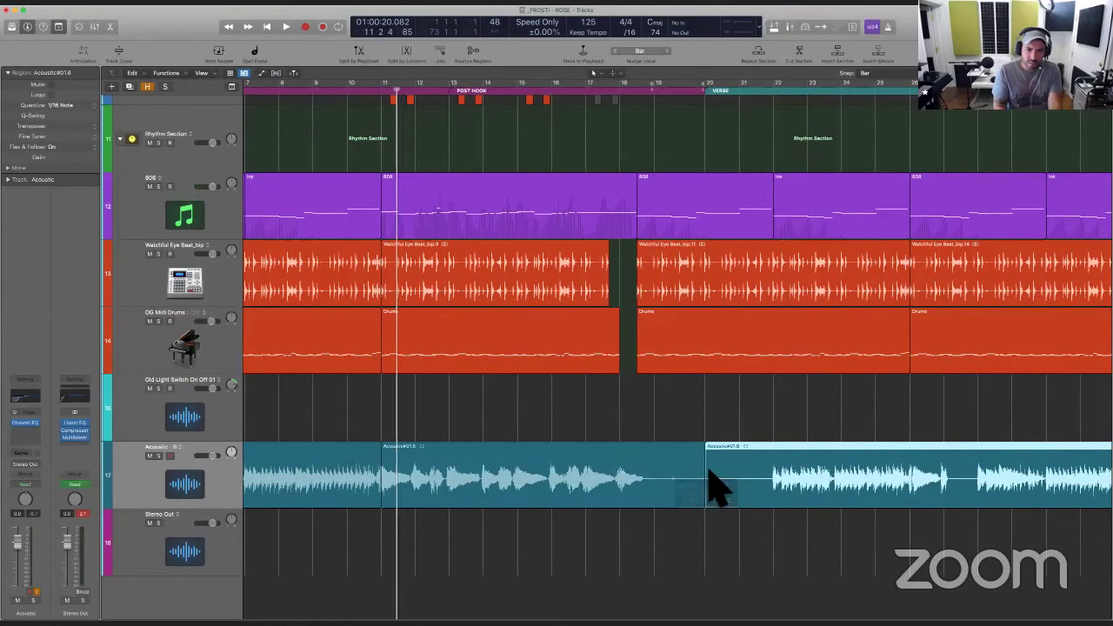
pyautogui.click(603, 447)
pyautogui.press('space')
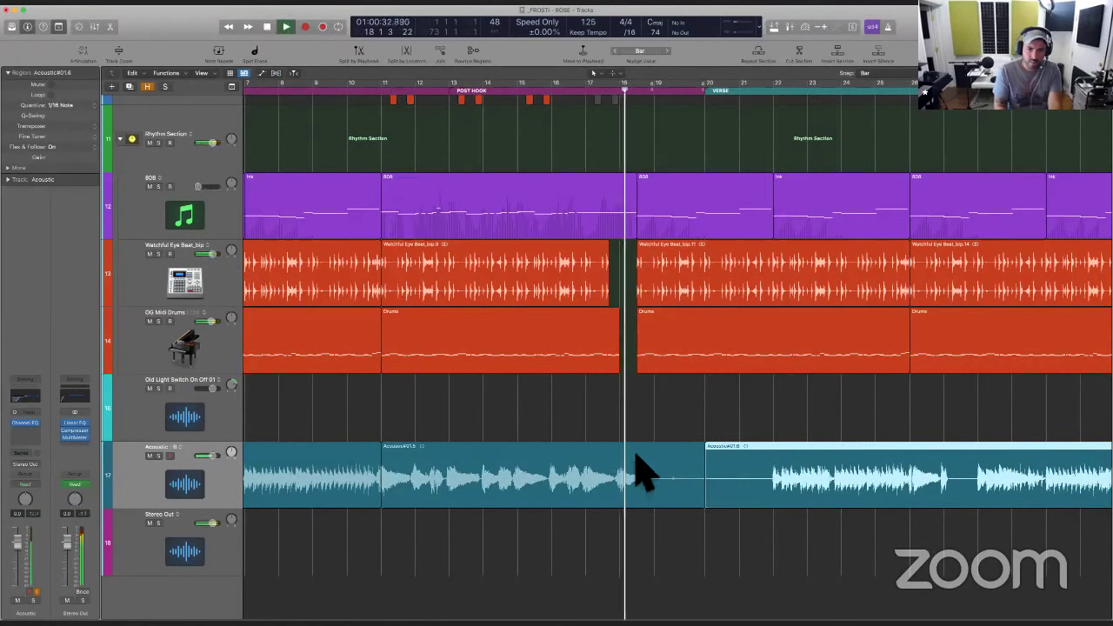
pyautogui.press('space')
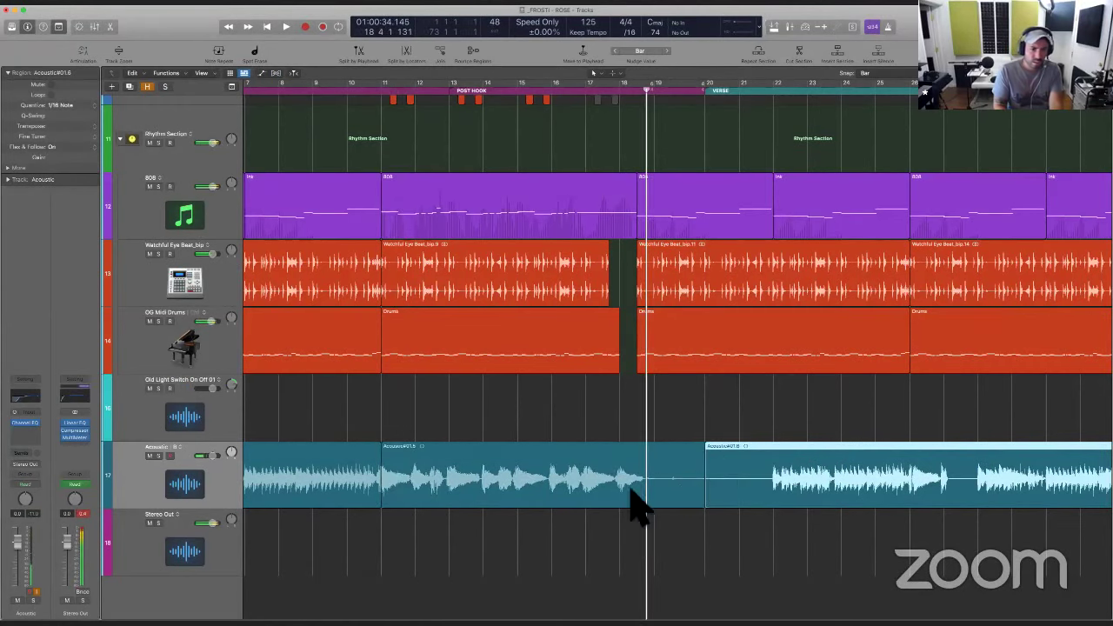
# Add a new audio track below Acoustic and move the region between bars 11 and 20 down onto it at the same position
pyautogui.click(632, 488)
pyautogui.click(180, 489)
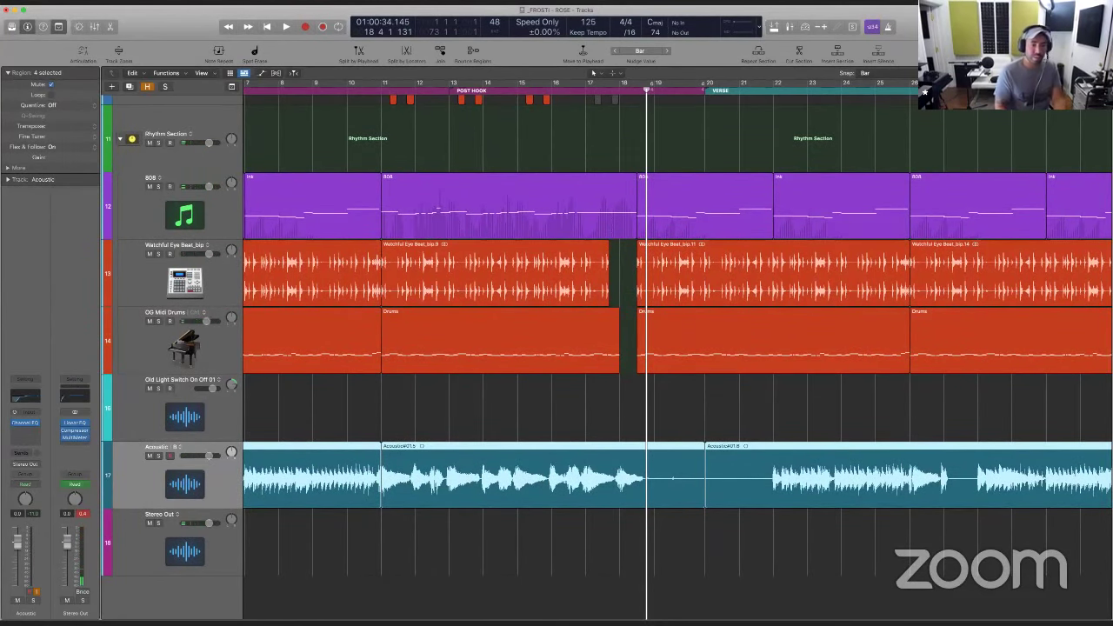
pyautogui.press('super+alt+a')
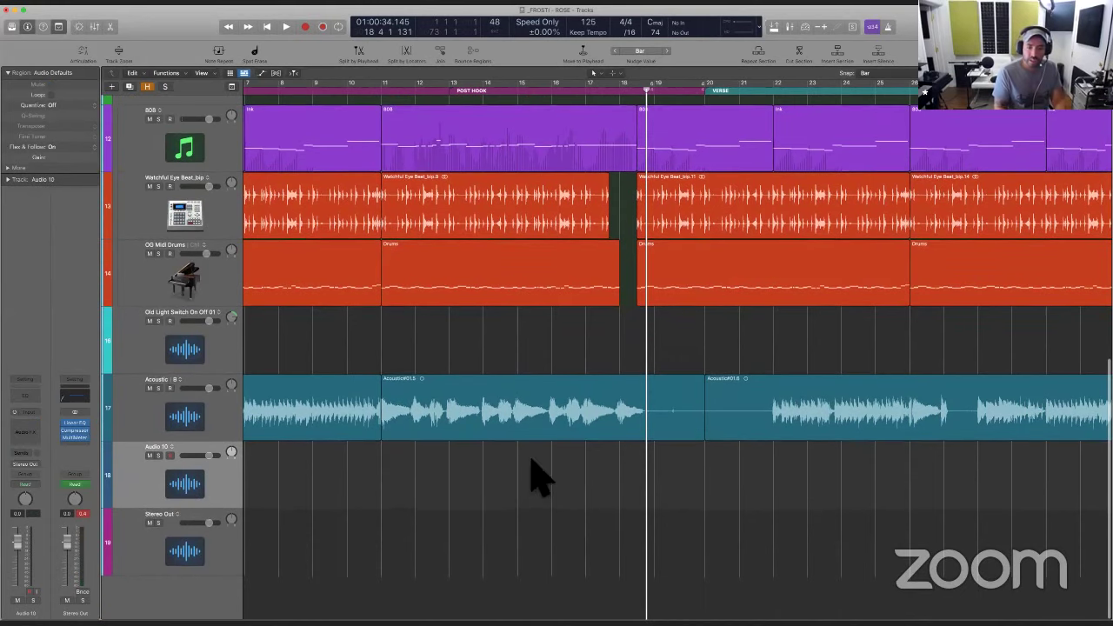
pyautogui.moveTo(519, 430); pyautogui.dragTo(402, 461)
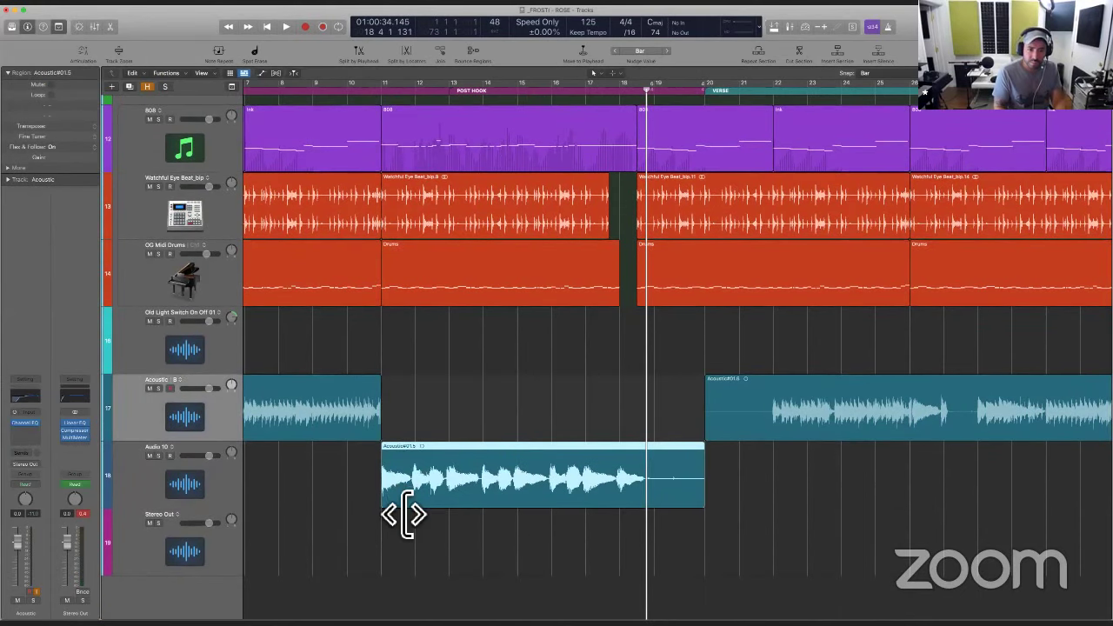
# Extend the moved region's start to slightly before bar 11 and trim the preceding Acoustic region's end to meet it
pyautogui.scroll(5, 403, 515)
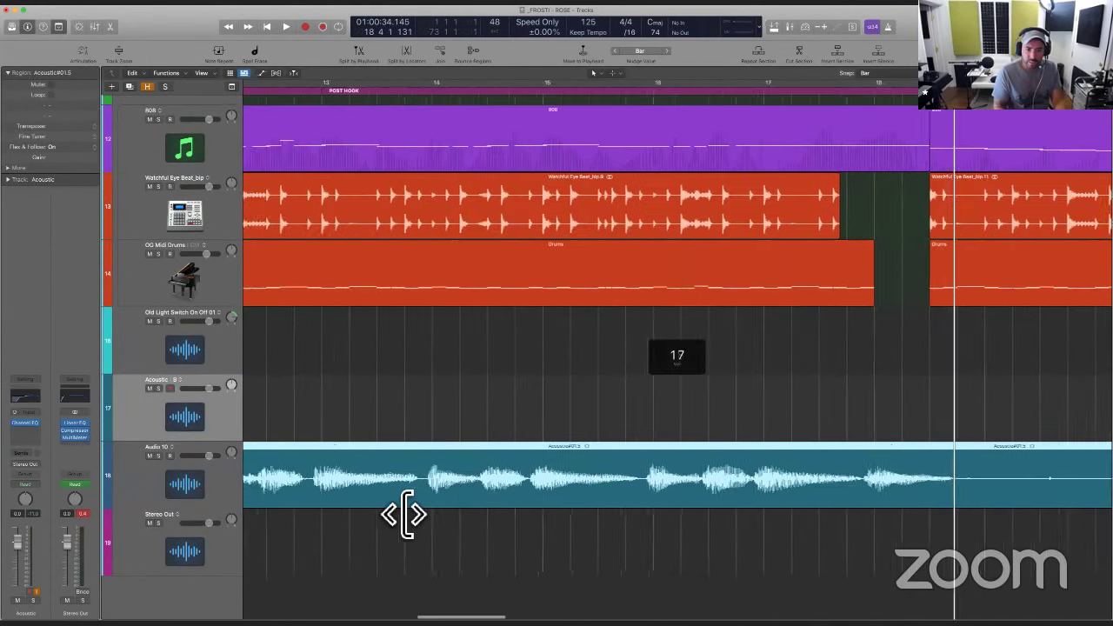
pyautogui.hscroll(-3, 403, 515)
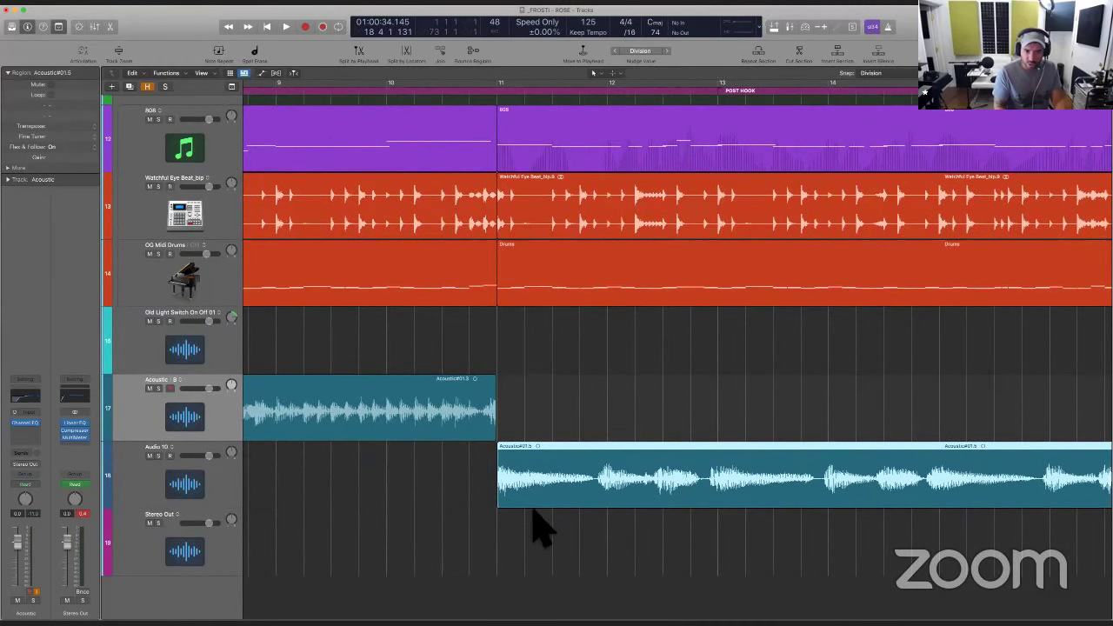
pyautogui.moveTo(522, 516); pyautogui.dragTo(497, 517)
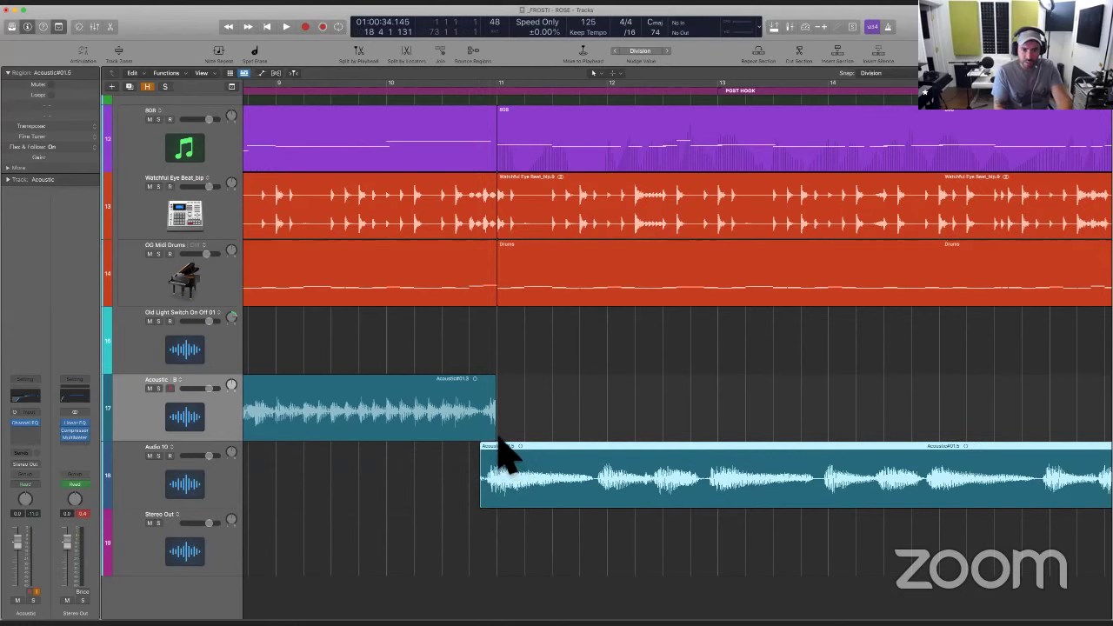
pyautogui.moveTo(497, 440); pyautogui.dragTo(483, 441)
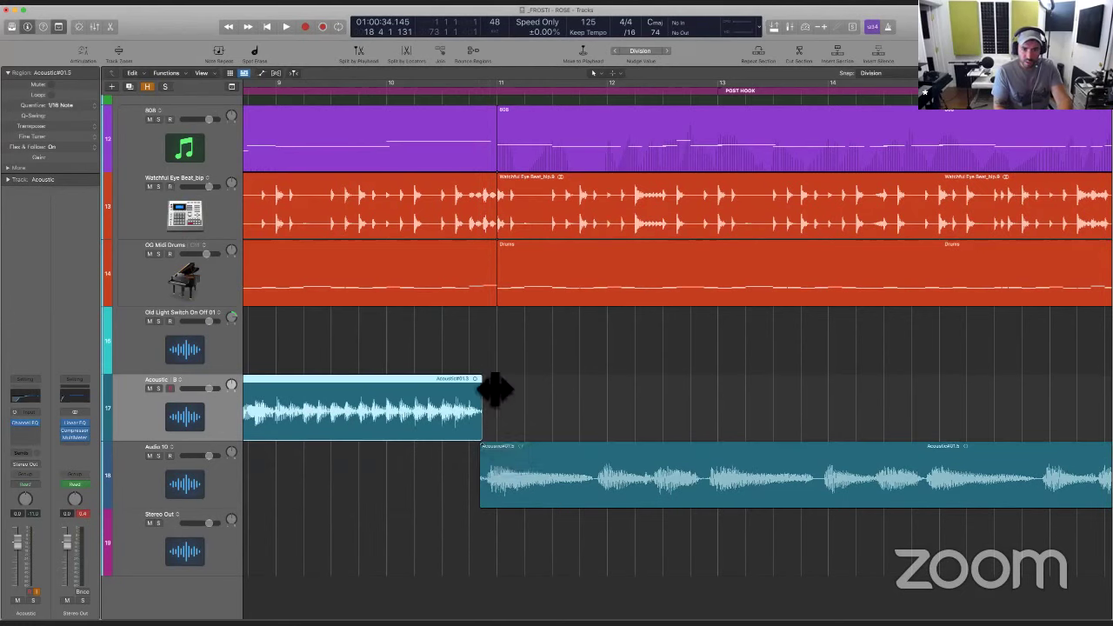
pyautogui.click(493, 463)
pyautogui.click(475, 482)
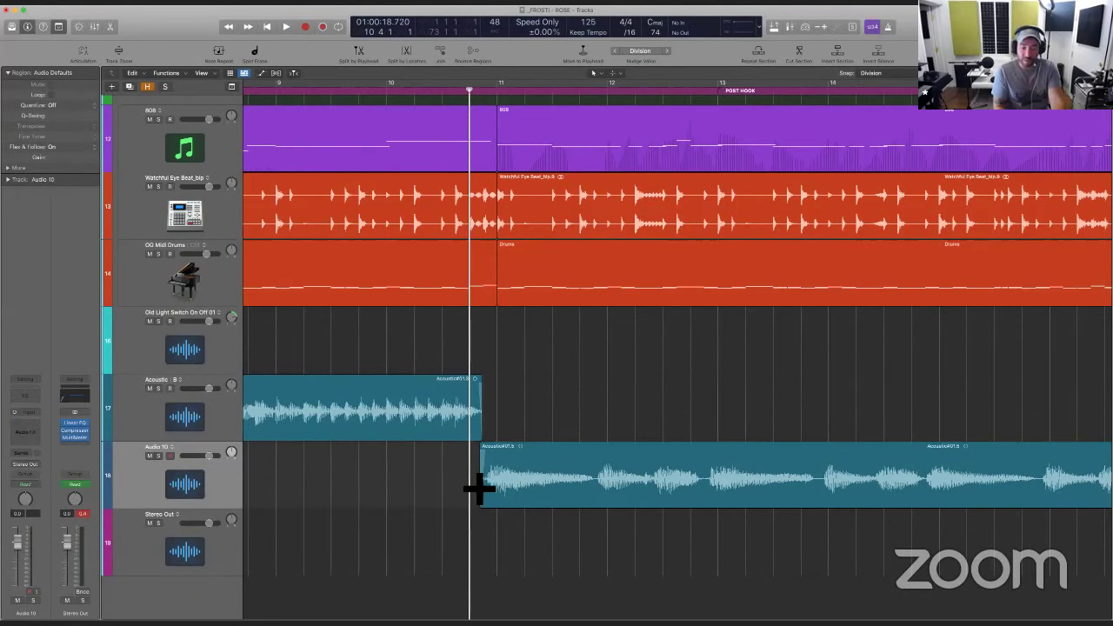
# Trim the end of the post-hook guitar region on the new track back to bar 19
pyautogui.press('z')
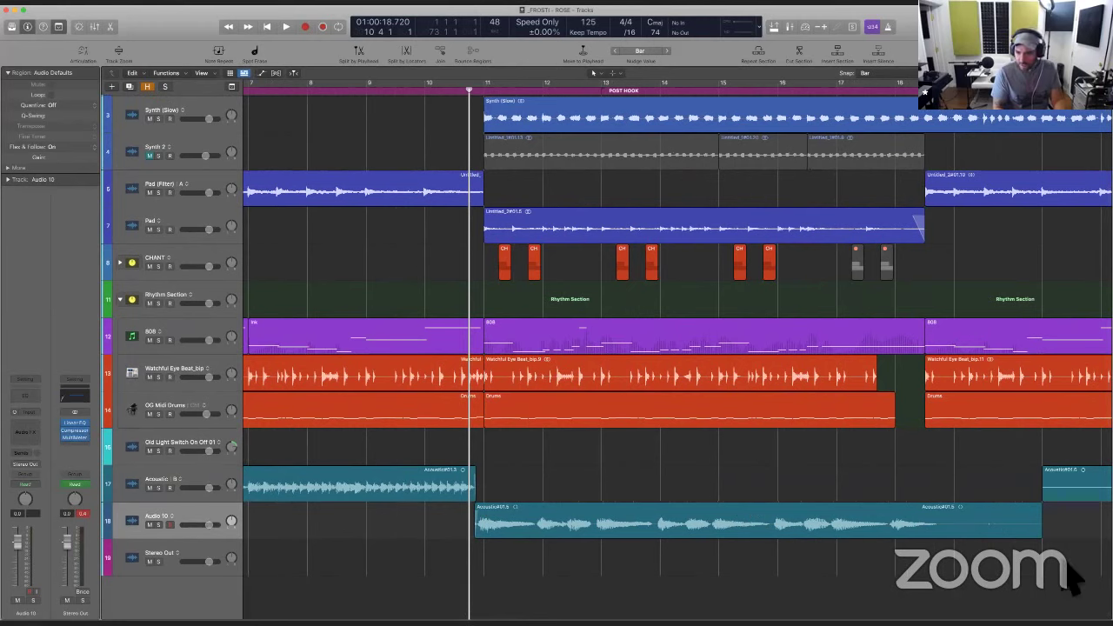
pyautogui.moveTo(1041, 532); pyautogui.dragTo(990, 554)
pyautogui.click(972, 520)
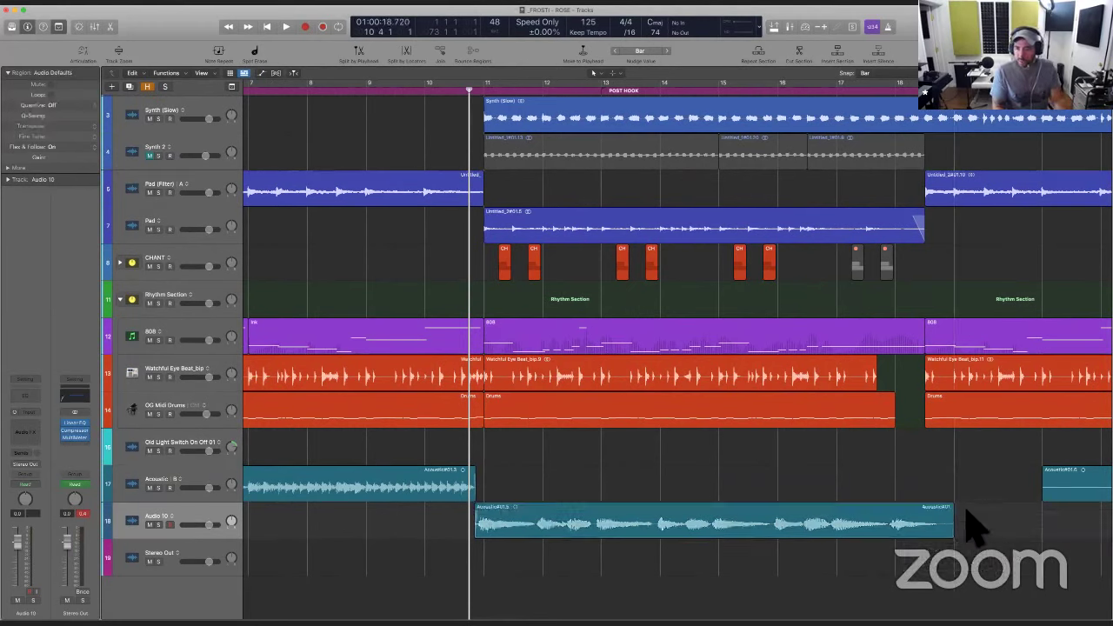
pyautogui.click(954, 519)
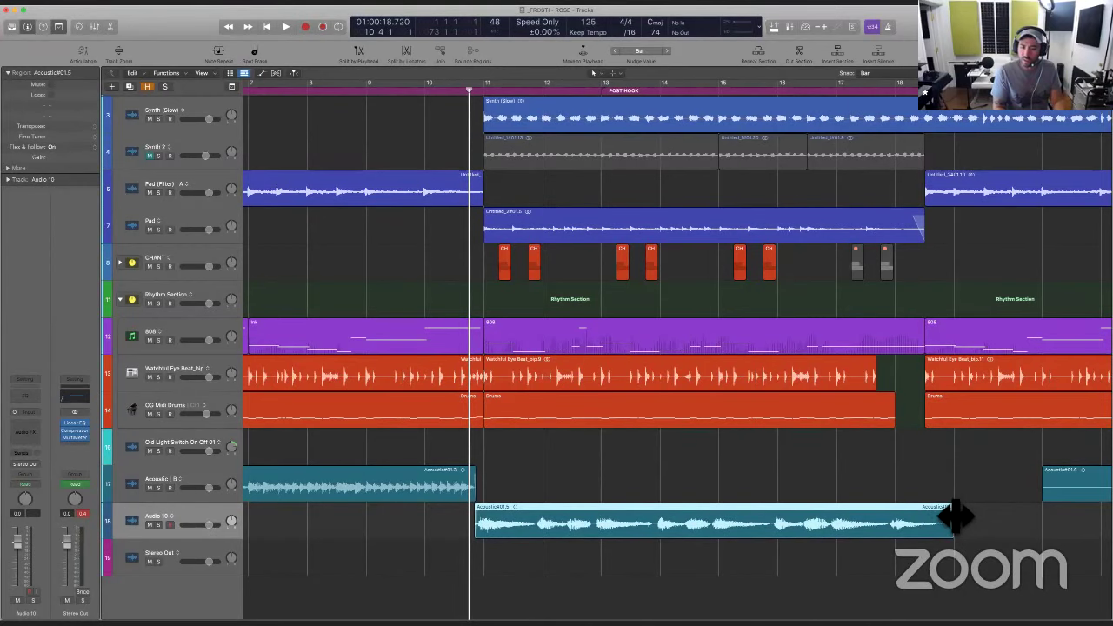
# Examine the rest of the Acoustic take from the verse onward and play it around bar 34 to locate the section changes
pyautogui.hscroll(15, 957, 517)
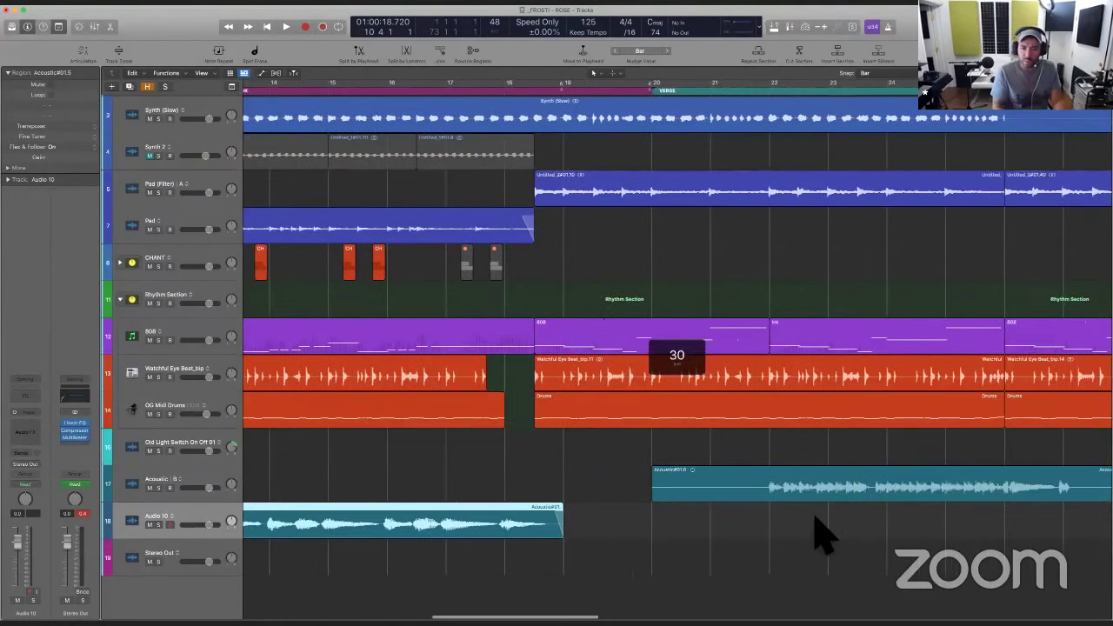
pyautogui.hscroll(-10, 822, 535)
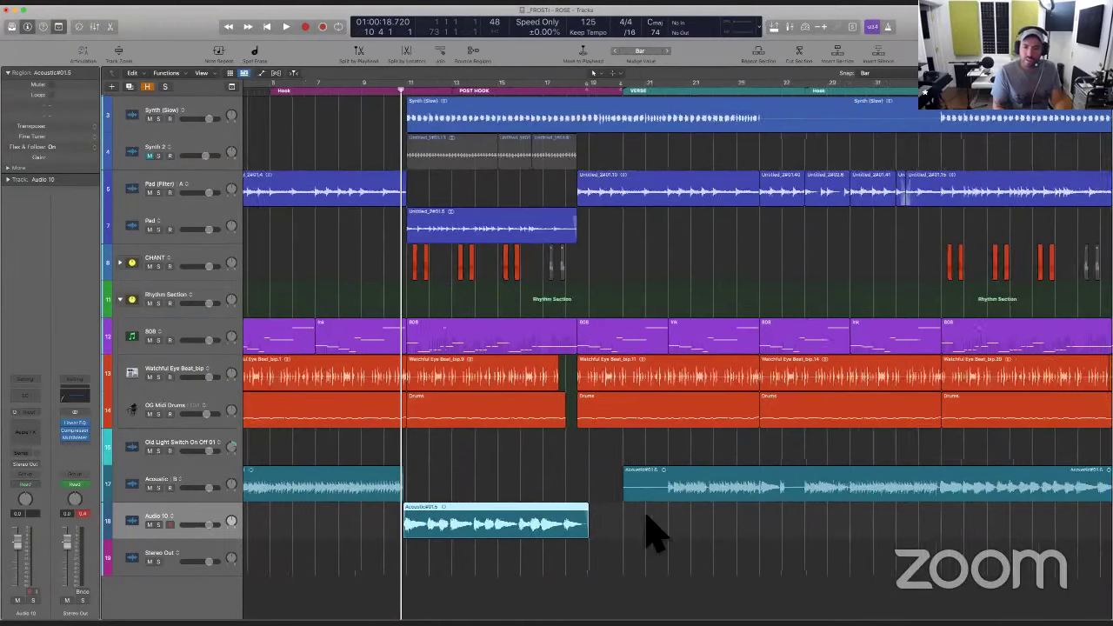
pyautogui.hscroll(2, 644, 535)
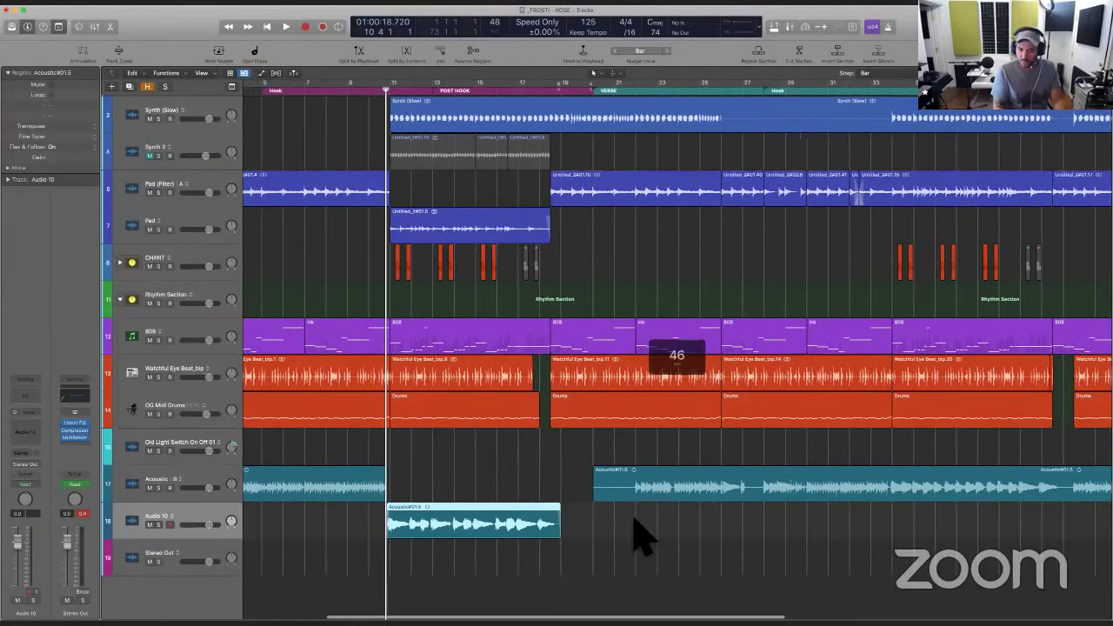
pyautogui.click(648, 519)
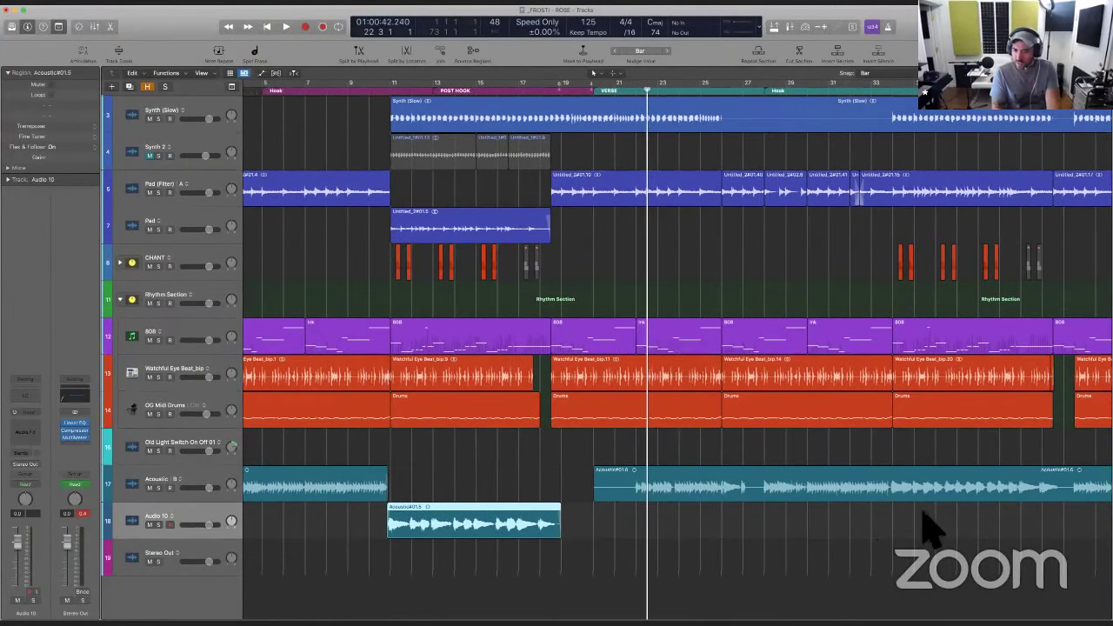
pyautogui.click(809, 507)
pyautogui.press('space')
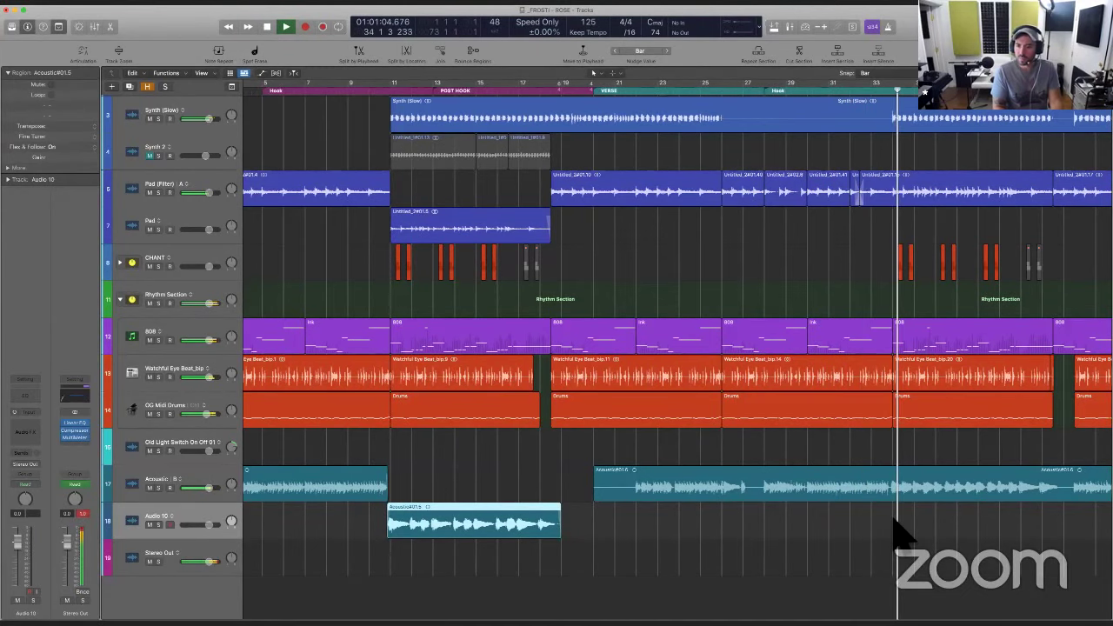
pyautogui.hscroll(2, 900, 530)
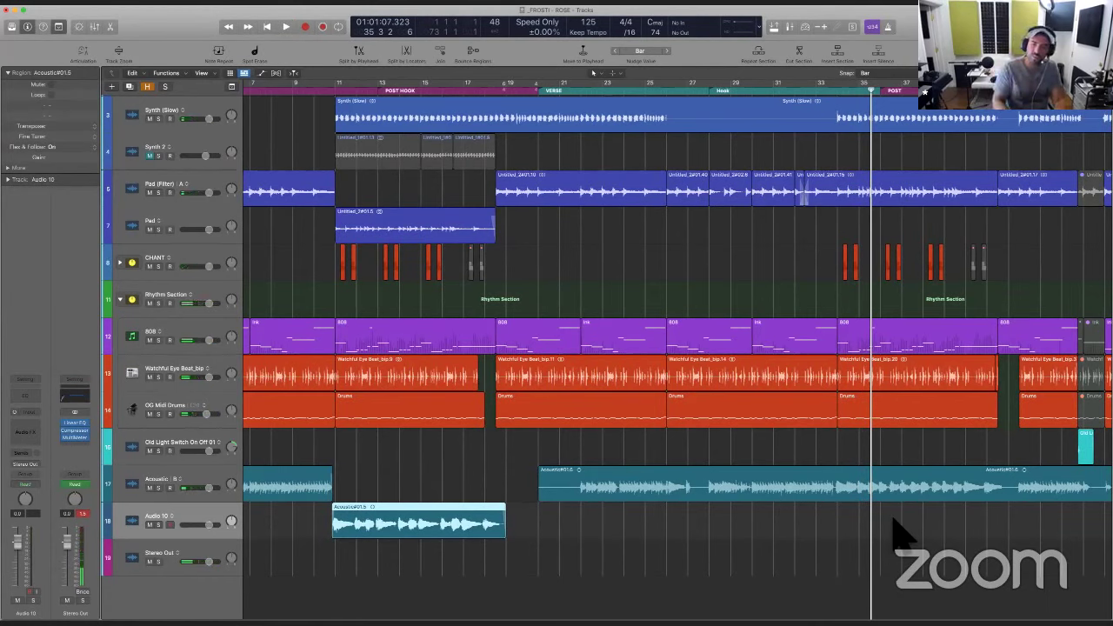
pyautogui.hscroll(-2, 901, 530)
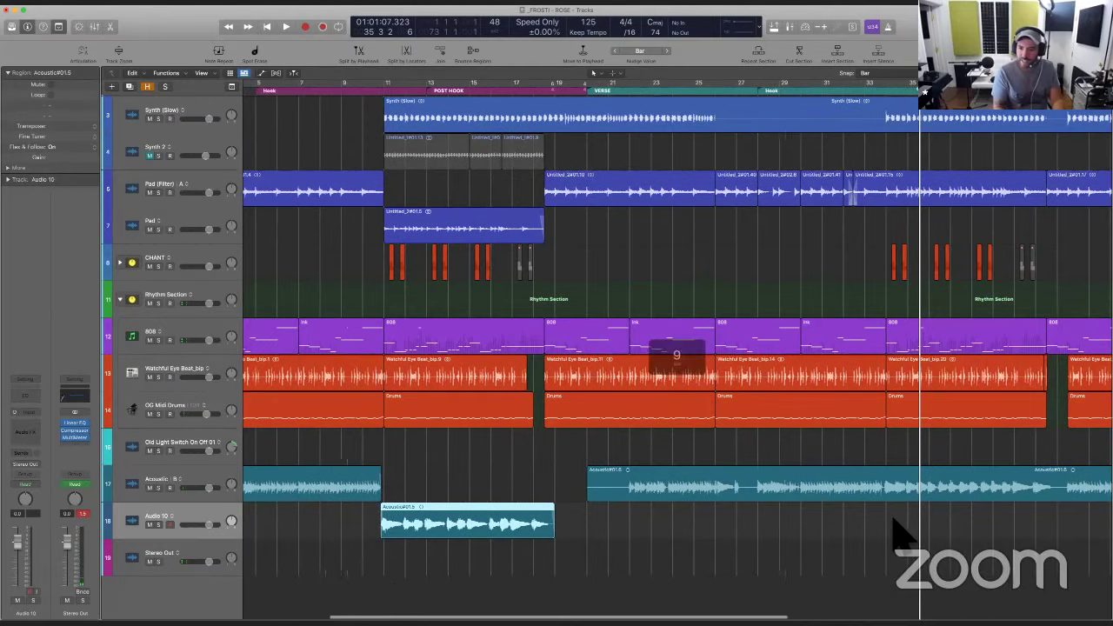
pyautogui.hscroll(15, 895, 522)
pyautogui.hscroll(10, 927, 501)
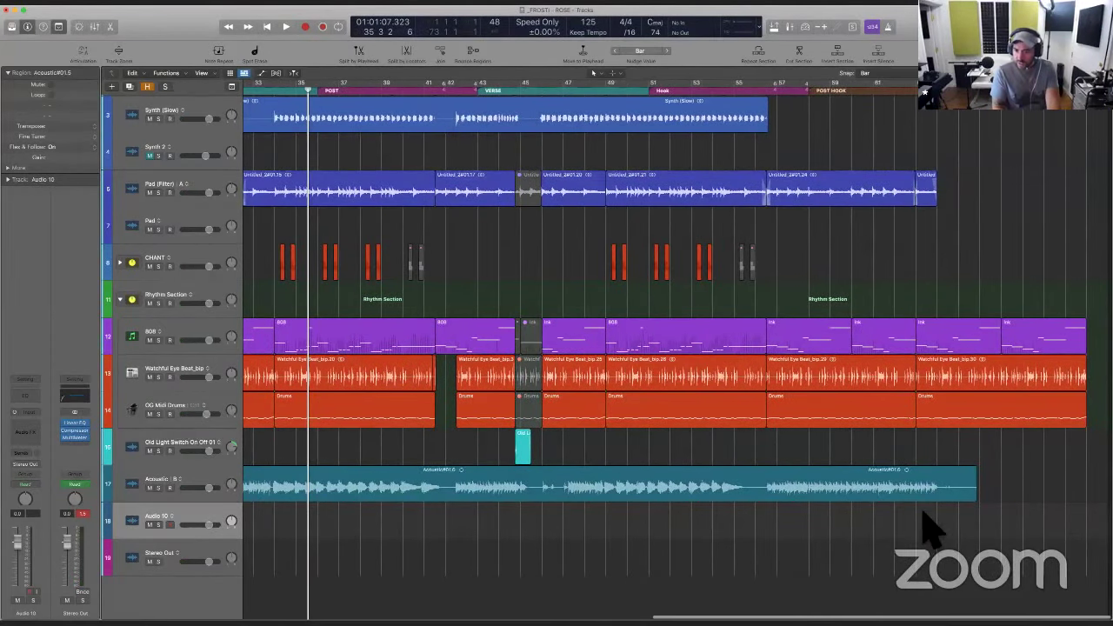
# Play the end of the last hook and split the Acoustic region at bar 56, before the final guitar section
pyautogui.click(927, 527)
pyautogui.click(765, 511)
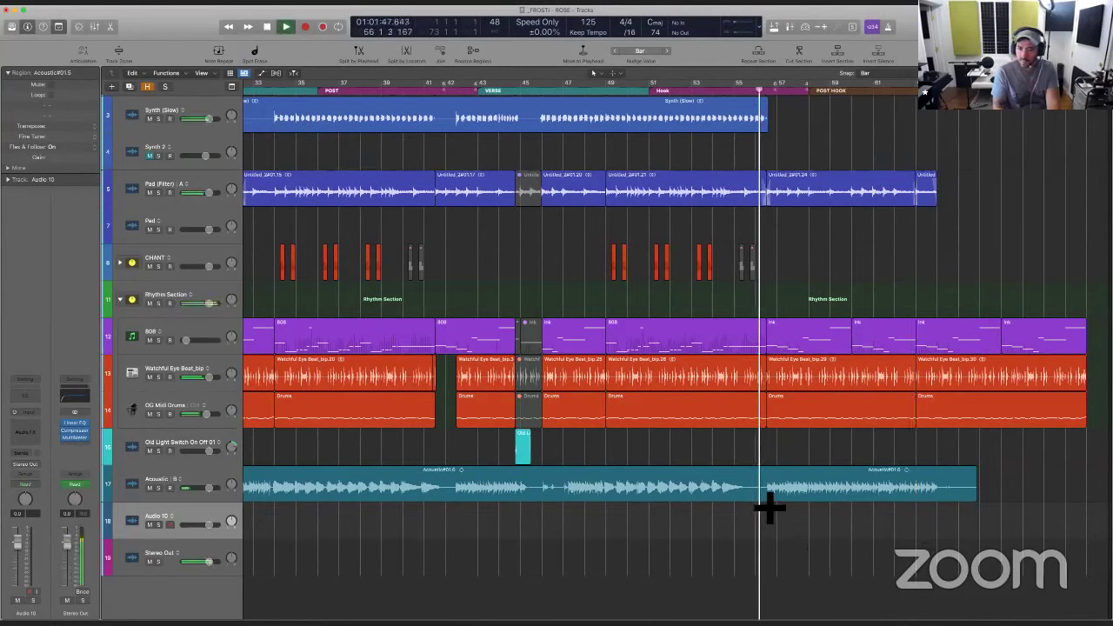
pyautogui.click(762, 498)
pyautogui.press('space')
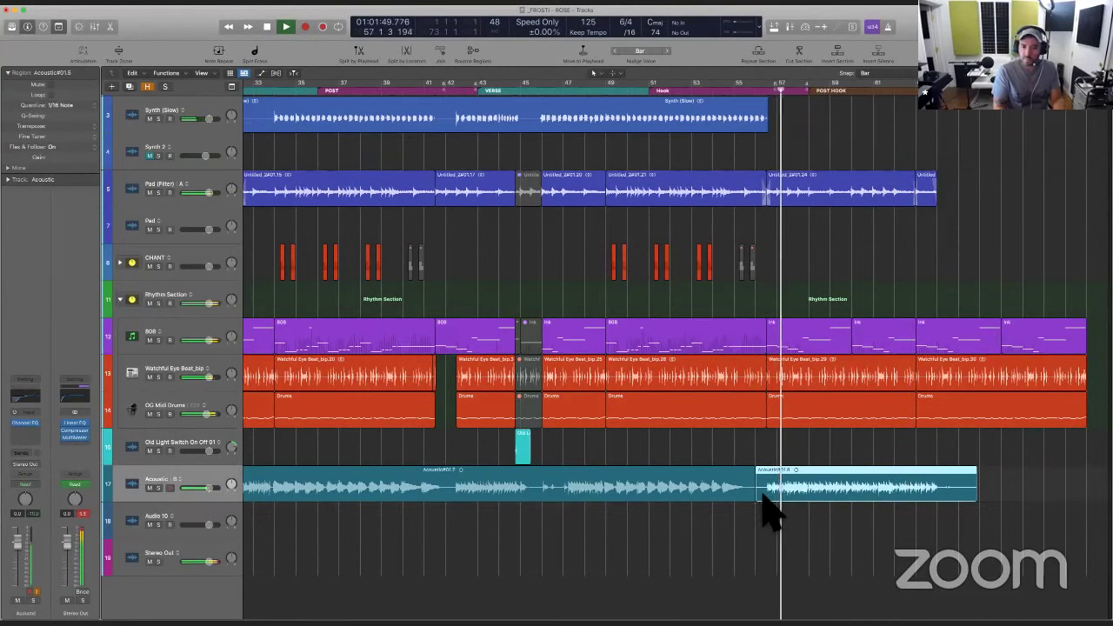
# Play the post-hook part of the Acoustic take and split its region at bar 60
pyautogui.scroll(5, 758, 487)
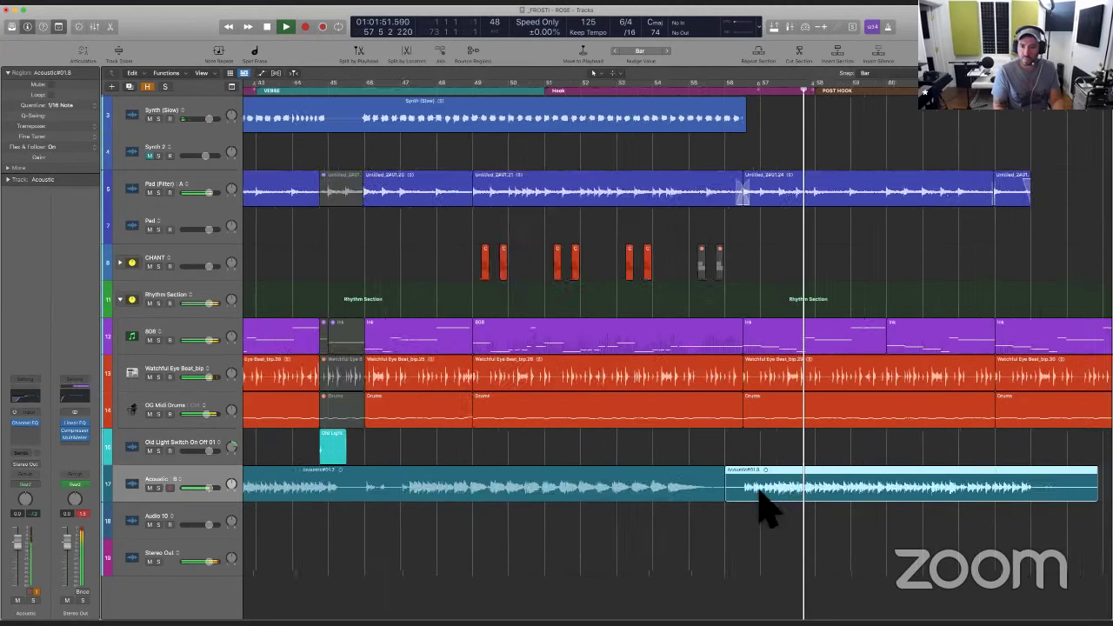
pyautogui.scroll(5, 757, 517)
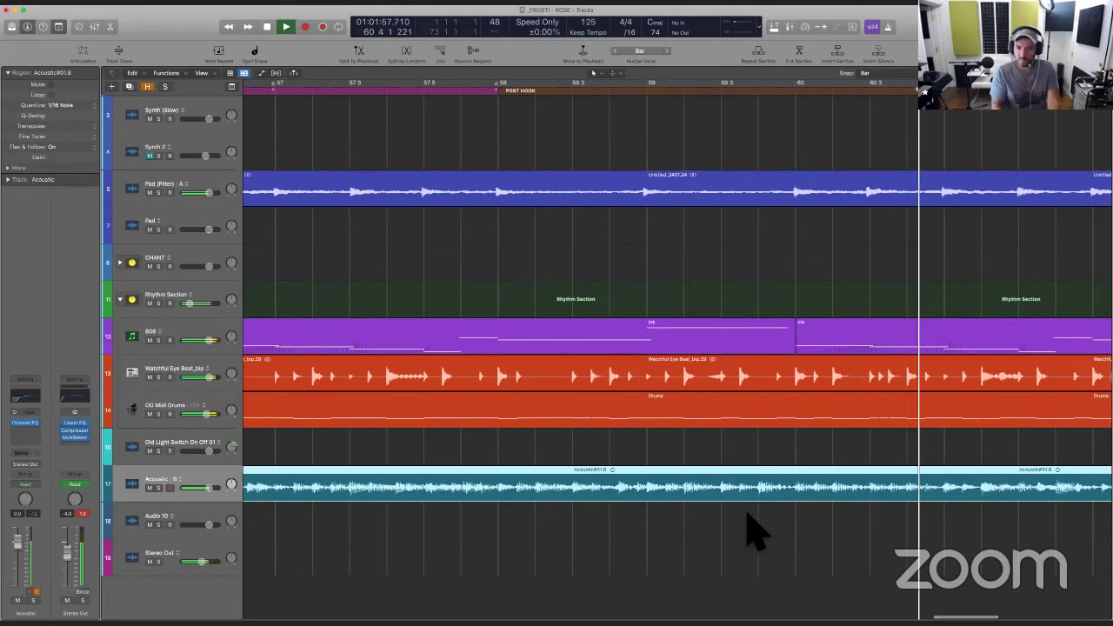
pyautogui.click(679, 454)
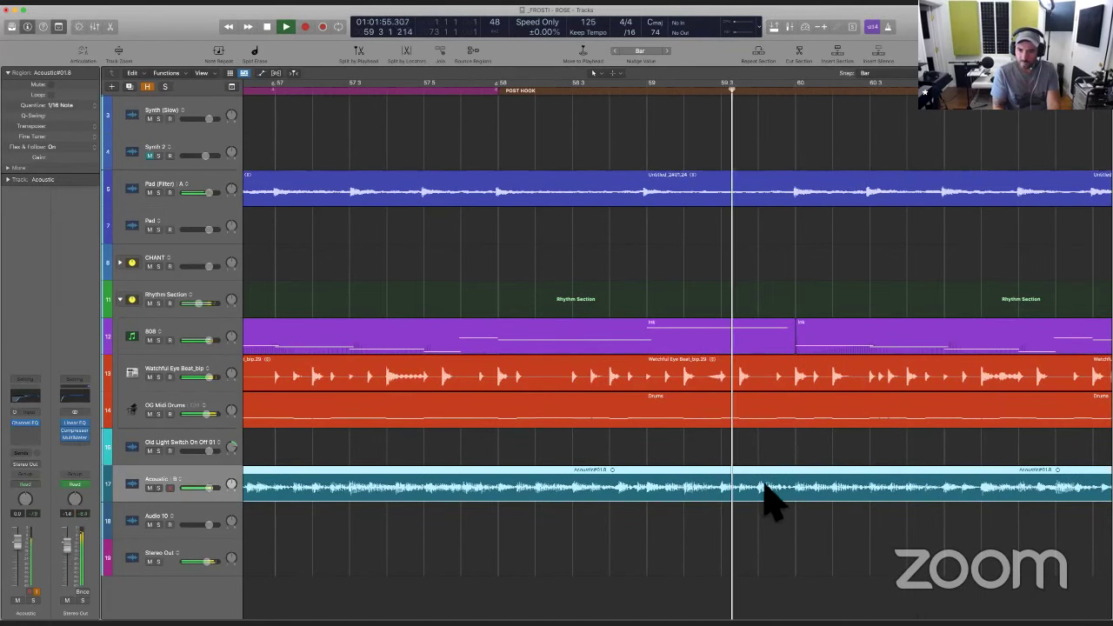
pyautogui.click(762, 477)
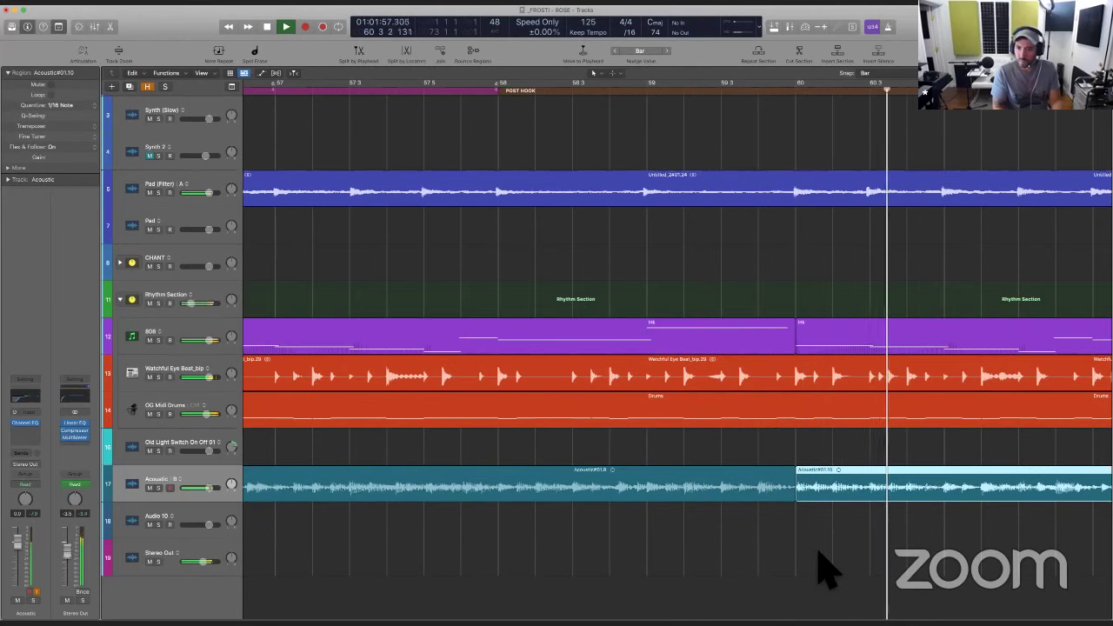
# Play the rest of the final guitar section to about bar 63 and review the Acoustic regions across the whole song
pyautogui.press('super+Left')
pyautogui.press('super+Left')
pyautogui.press('super+Left')
pyautogui.press('super+Left')
pyautogui.click(875, 490)
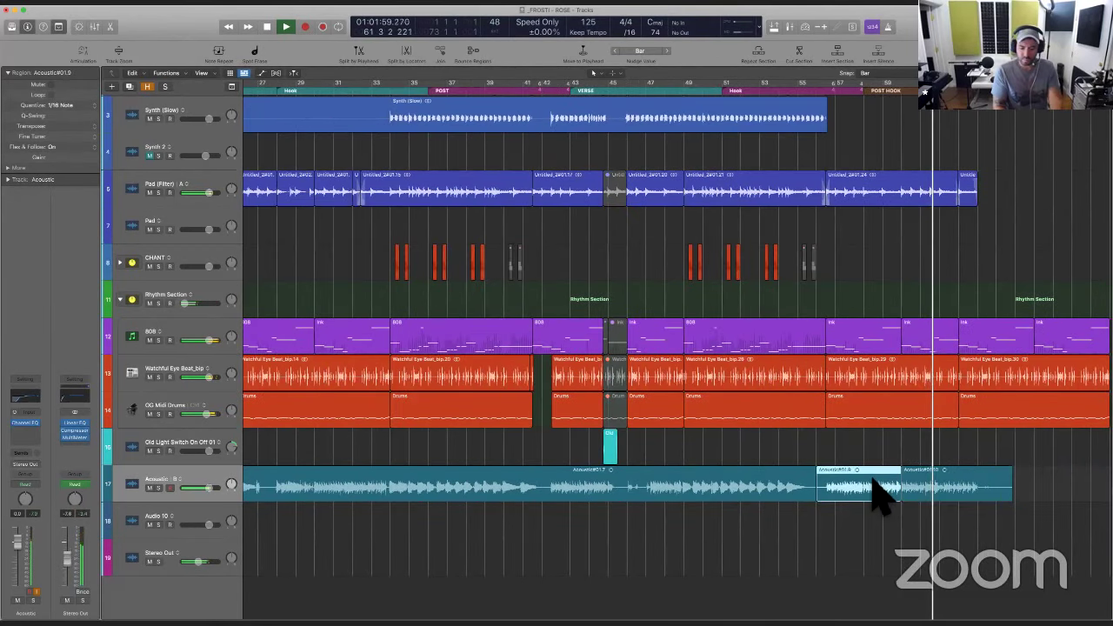
pyautogui.press('super+Right')
pyautogui.press('super+Right')
pyautogui.press('super+Right')
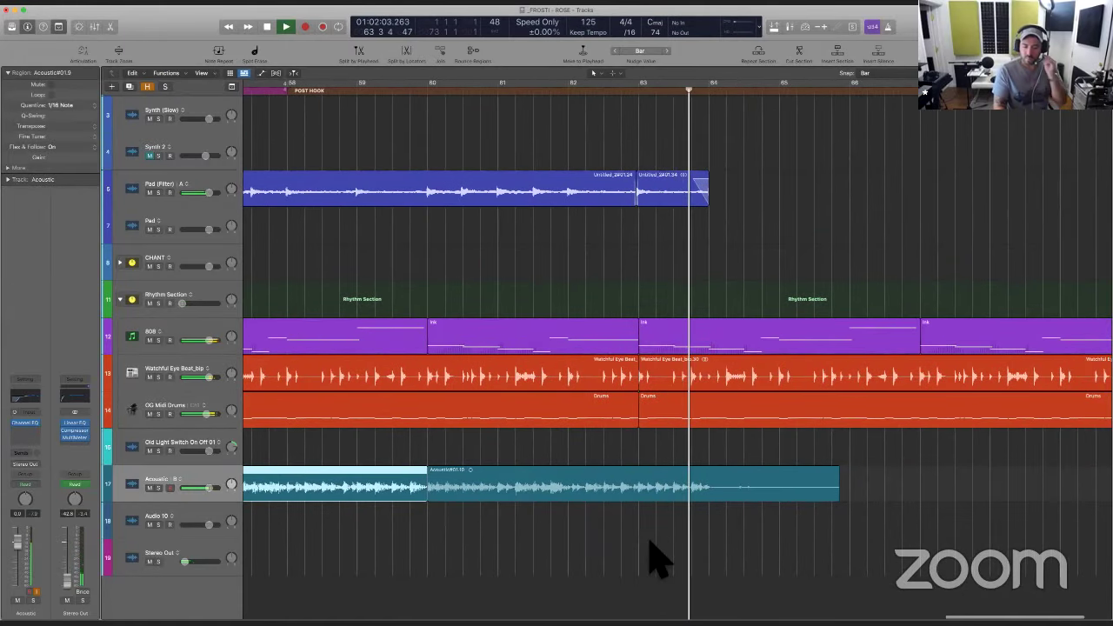
pyautogui.press('space')
pyautogui.press('super+Left')
pyautogui.press('super+Left')
pyautogui.press('super+Left')
pyautogui.press('super+Left')
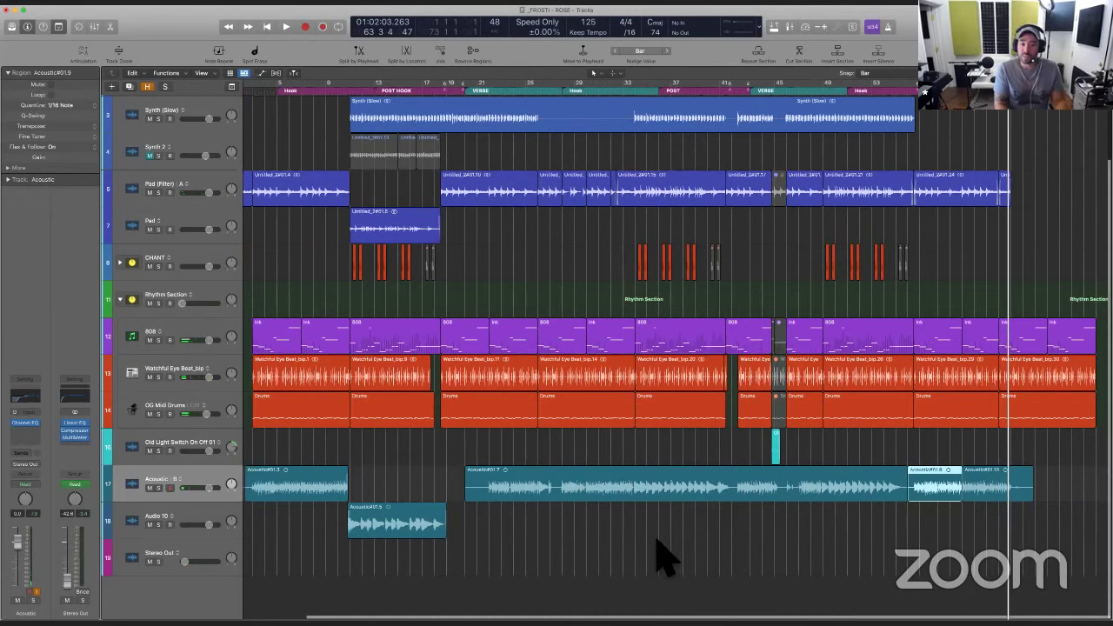
pyautogui.press('super+Left')
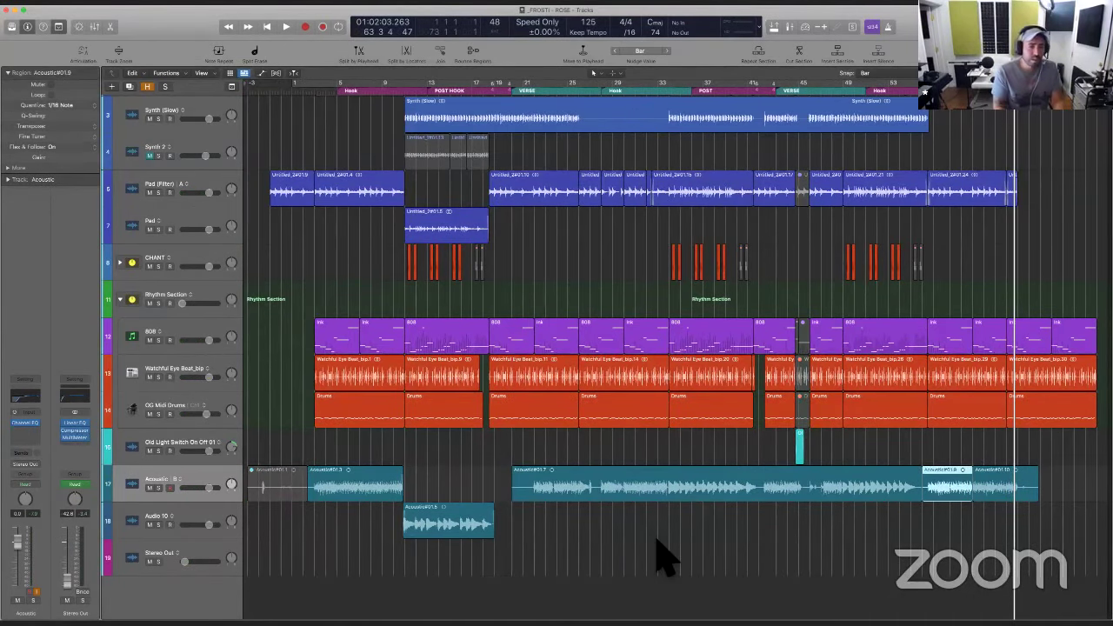
# Delete the muted Acoustic region ahead of bar 3 and place the playhead at bar 3
pyautogui.click(327, 464)
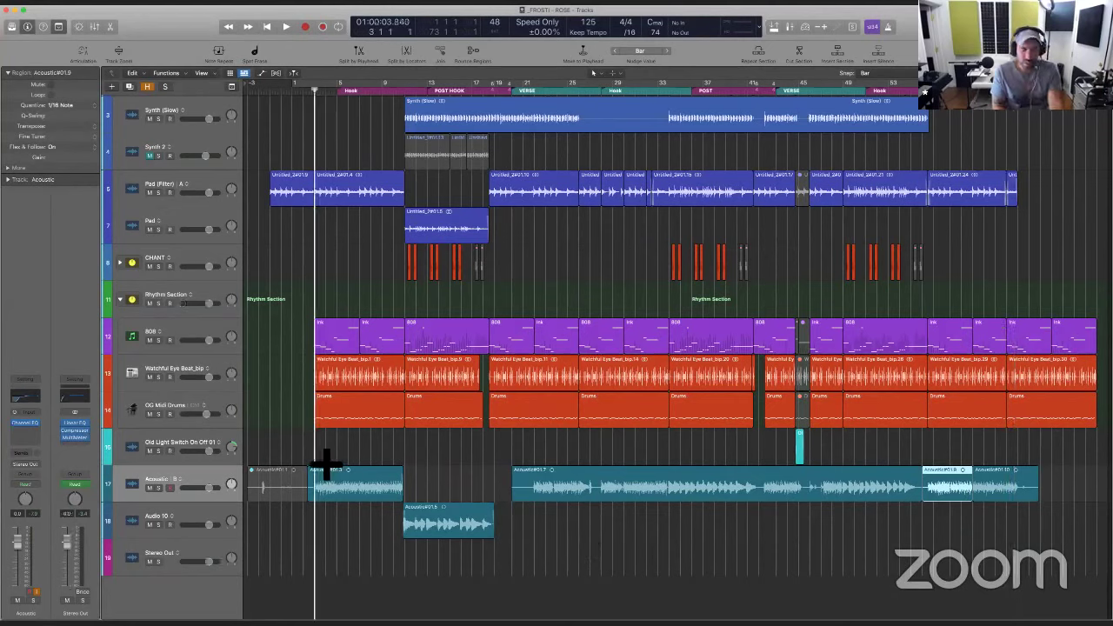
pyautogui.click(209, 468)
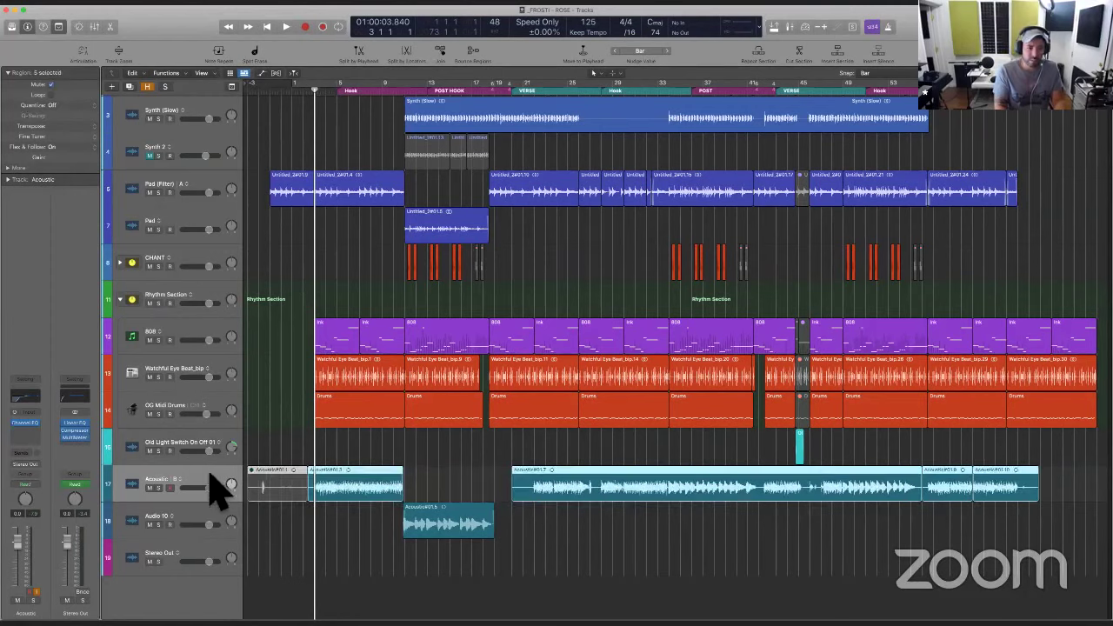
pyautogui.click(290, 508)
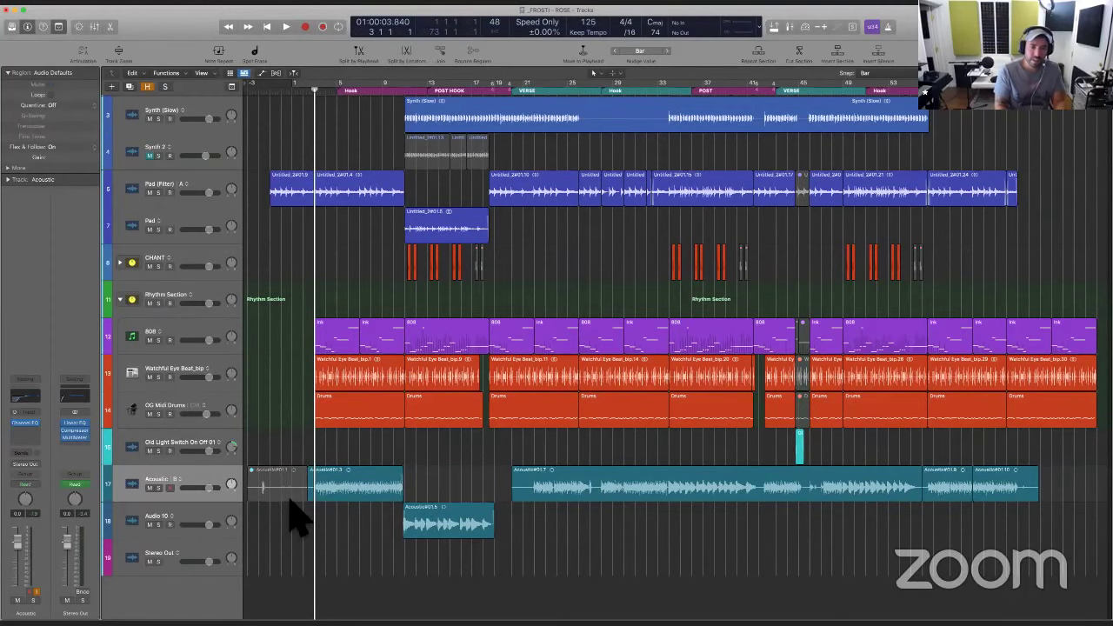
pyautogui.press('Delete')
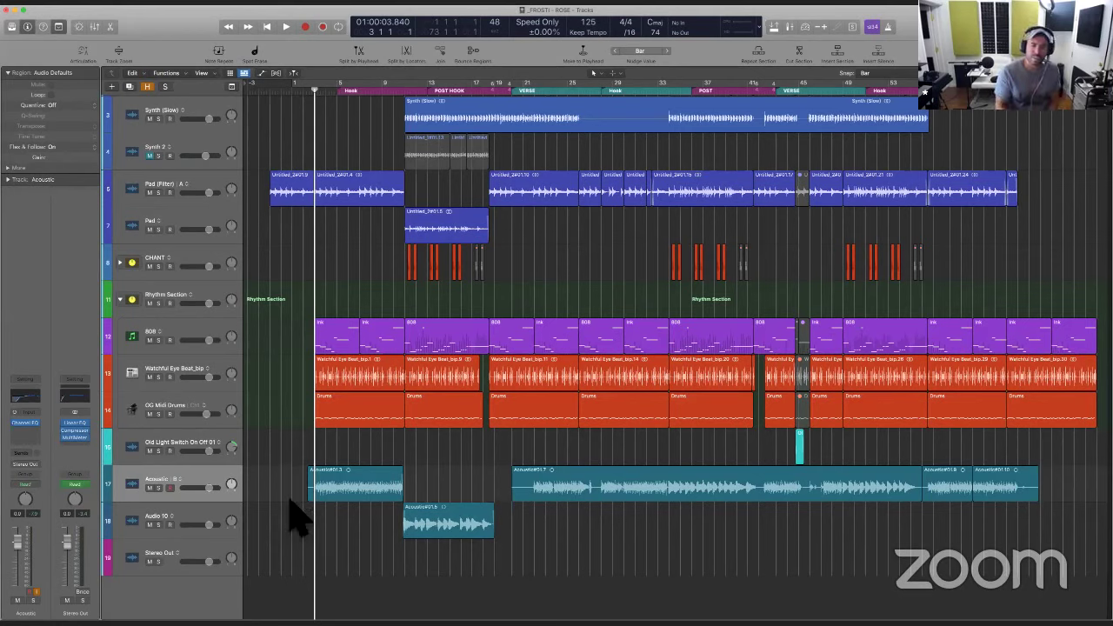
# Solo the Acoustic track and play it from bar 3
pyautogui.press('s')
pyautogui.press('space')
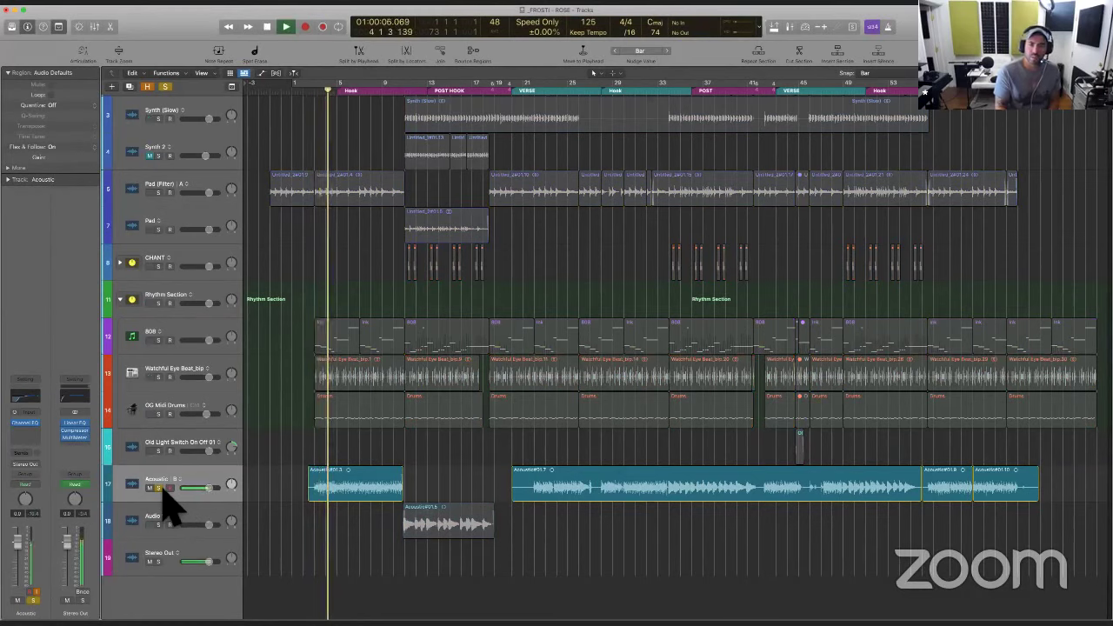
pyautogui.press('space')
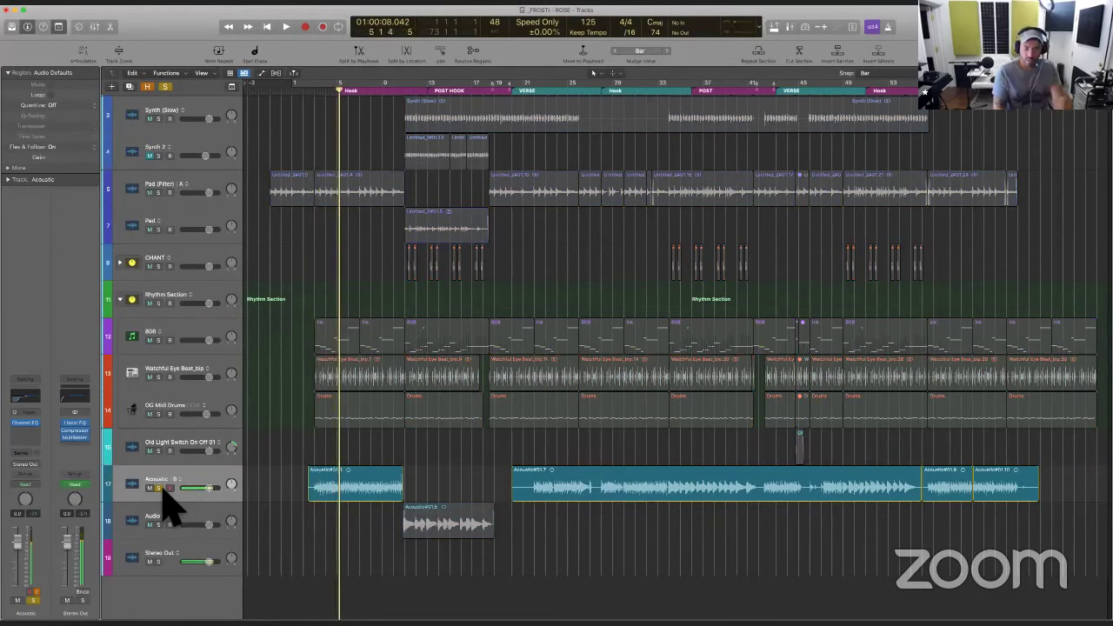
# Show flex editing on the audio tracks and play the soloed guitar through bars 3 and 4 to check its timing
pyautogui.press('super+f')
pyautogui.press('super+Right')
pyautogui.press('super+Right')
pyautogui.press('super+Right')
pyautogui.press('super+Right')
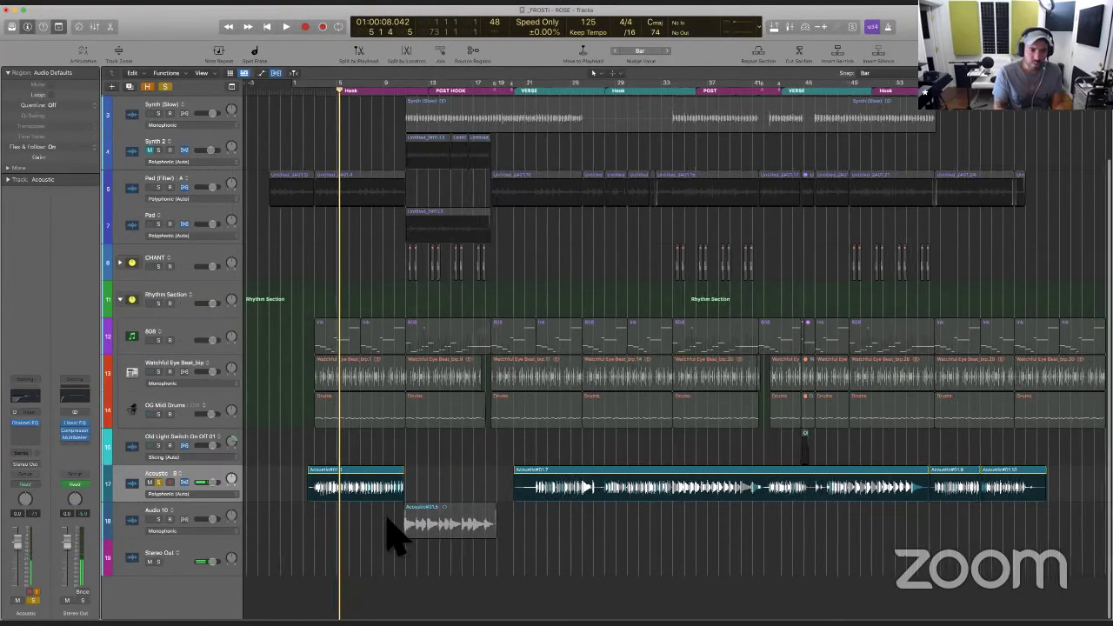
pyautogui.press('super+Right')
pyautogui.press('super+Right')
pyautogui.press('super+Right')
pyautogui.press('super+Right')
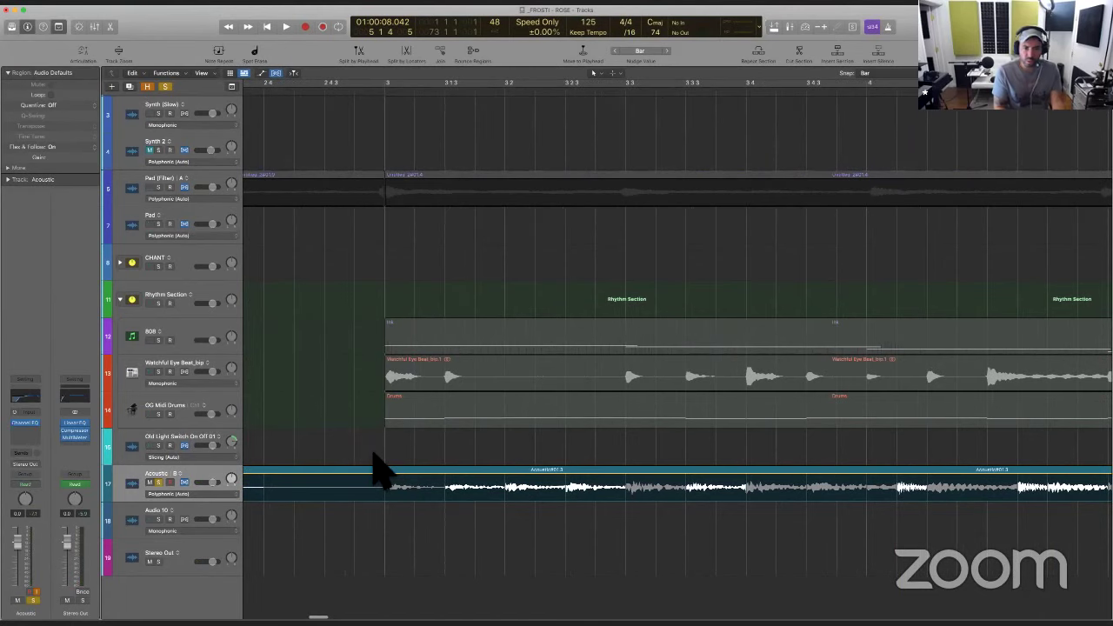
pyautogui.press('space')
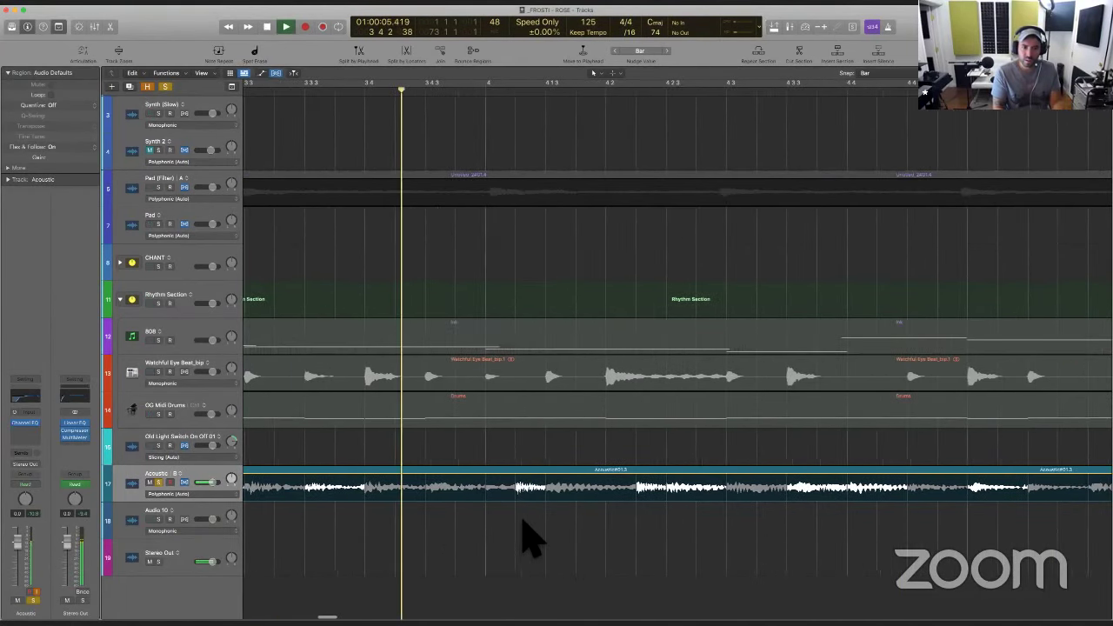
pyautogui.press('space')
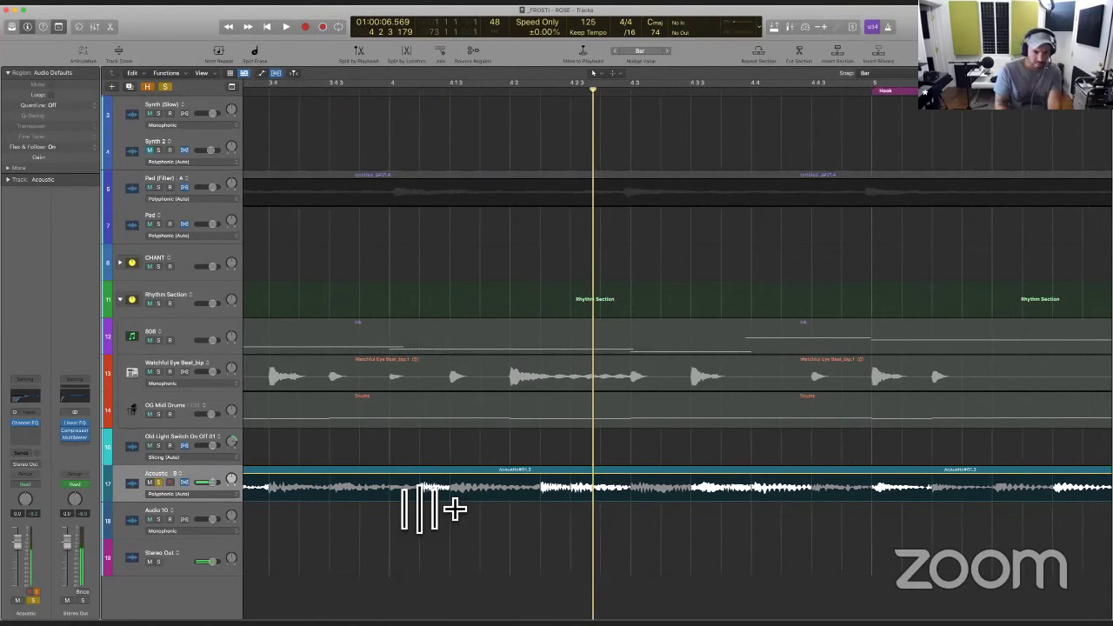
# Add a flex marker on the guitar note just after bar 4, pull it slightly ahead of the bar line, and play the passage
pyautogui.scroll(5, 423, 489)
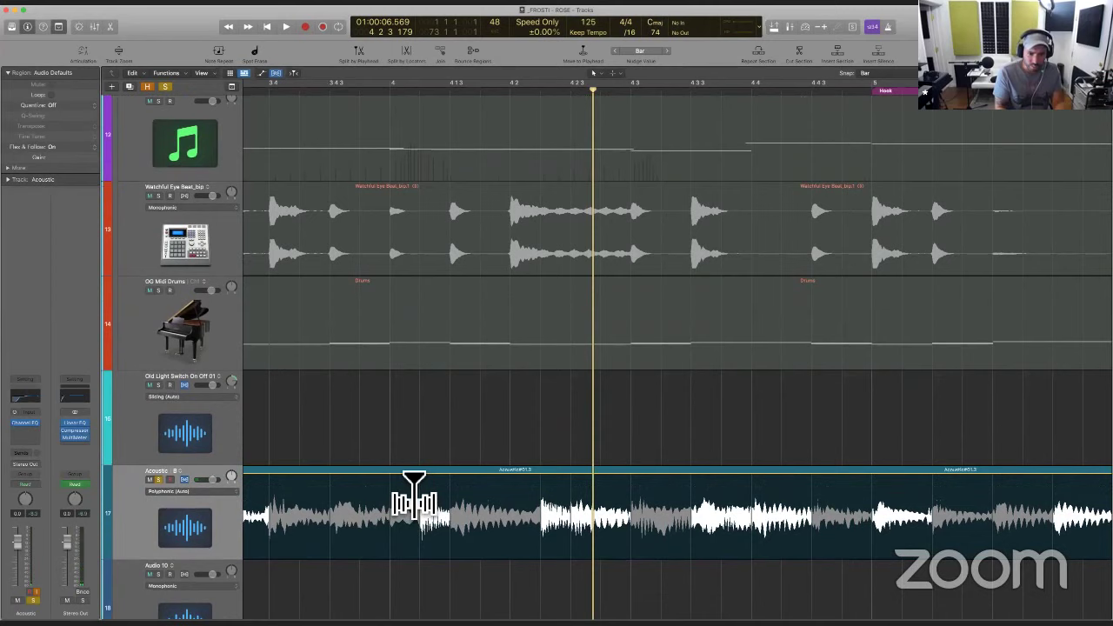
pyautogui.click(409, 533)
pyautogui.moveTo(409, 526); pyautogui.dragTo(385, 529)
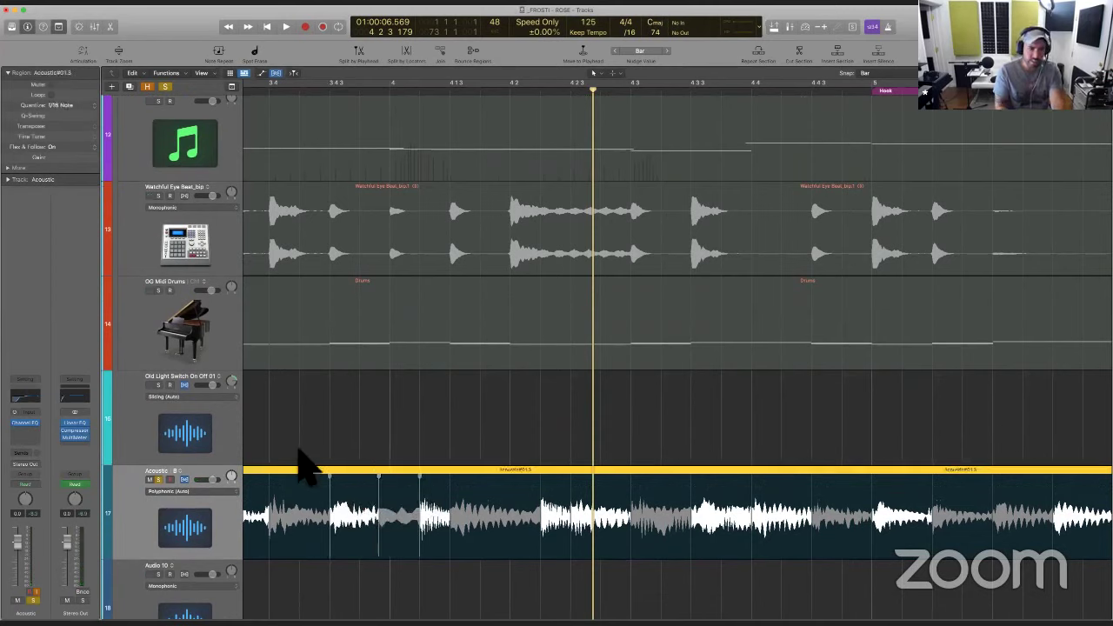
pyautogui.click(300, 461)
pyautogui.press('space')
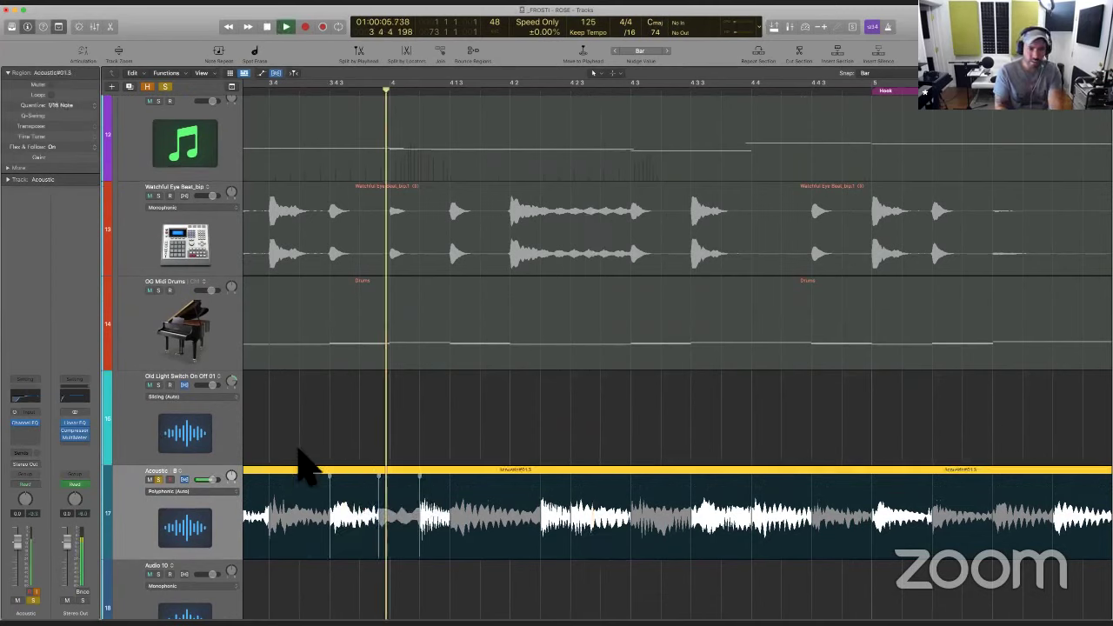
pyautogui.press('space')
pyautogui.click(270, 453)
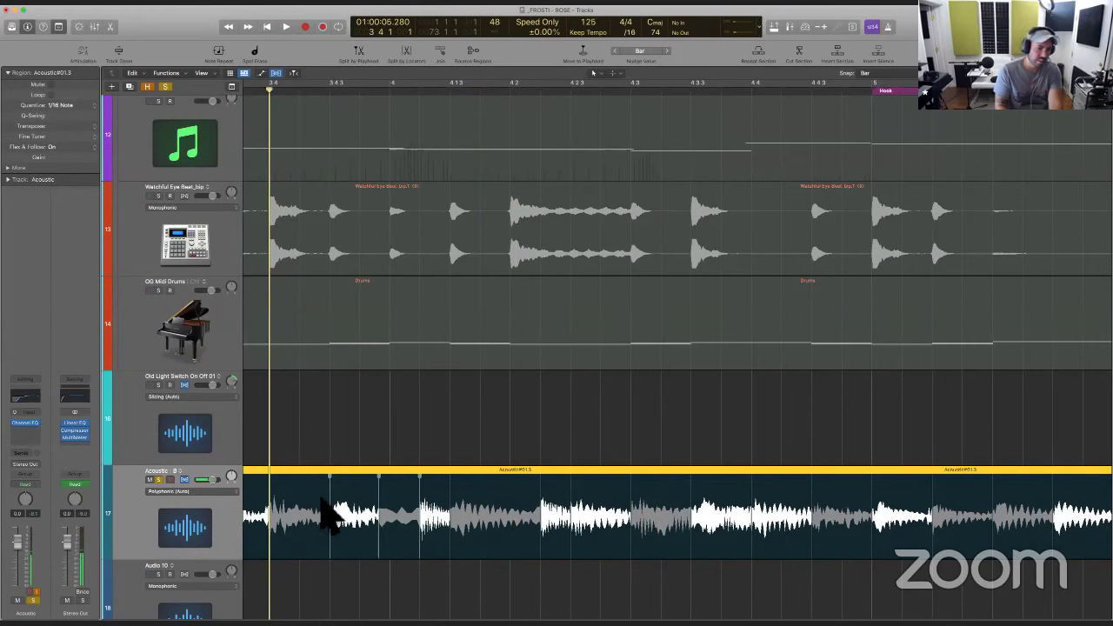
# Move the flex marker near bar 4 to slightly after the bar line and replay from beat 4 of bar 3
pyautogui.moveTo(397, 532); pyautogui.dragTo(428, 532)
pyautogui.press('space')
pyautogui.press('space')
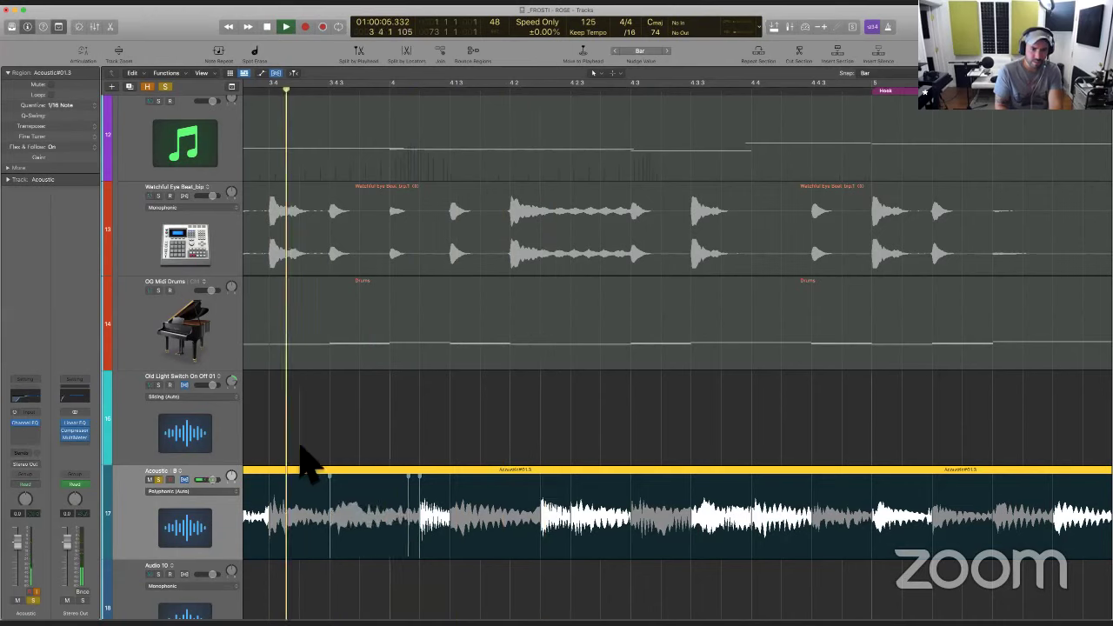
pyautogui.press('space')
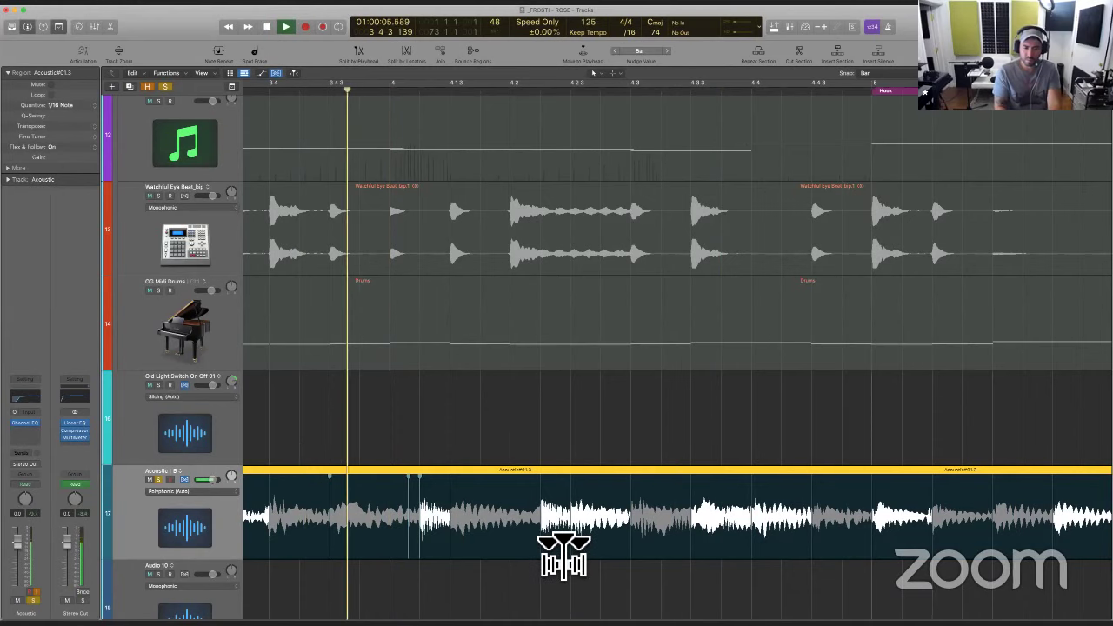
pyautogui.press('space')
pyautogui.moveTo(564, 539); pyautogui.dragTo(539, 540)
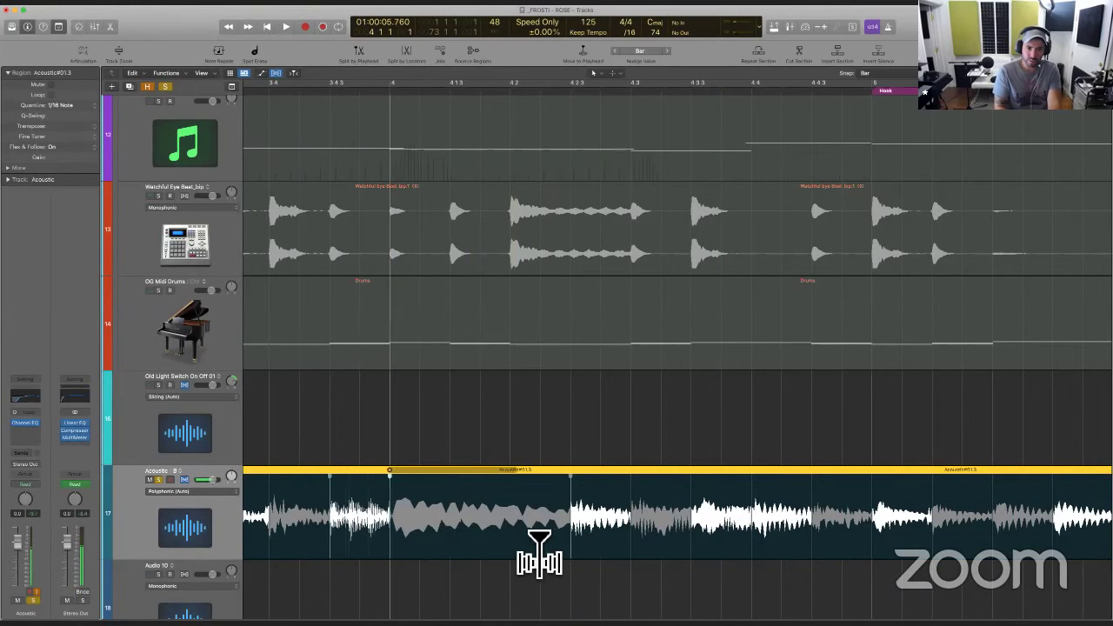
pyautogui.press('super+z')
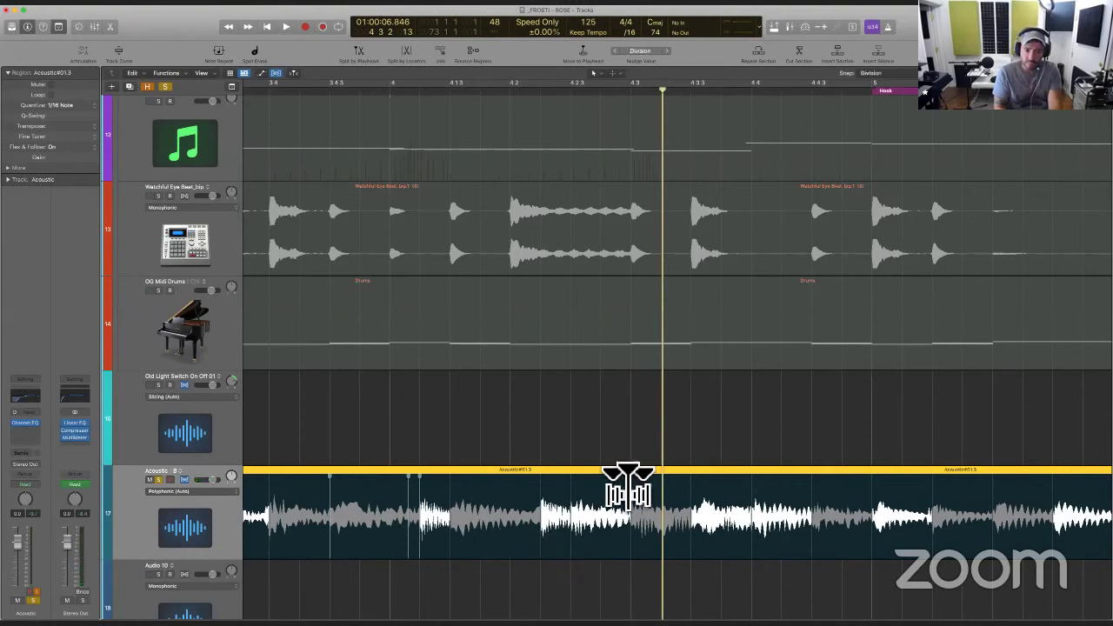
# Flex the late guitar note in bar 4 earlier onto beat 2 and play the passage
pyautogui.moveTo(541, 539); pyautogui.dragTo(510, 539)
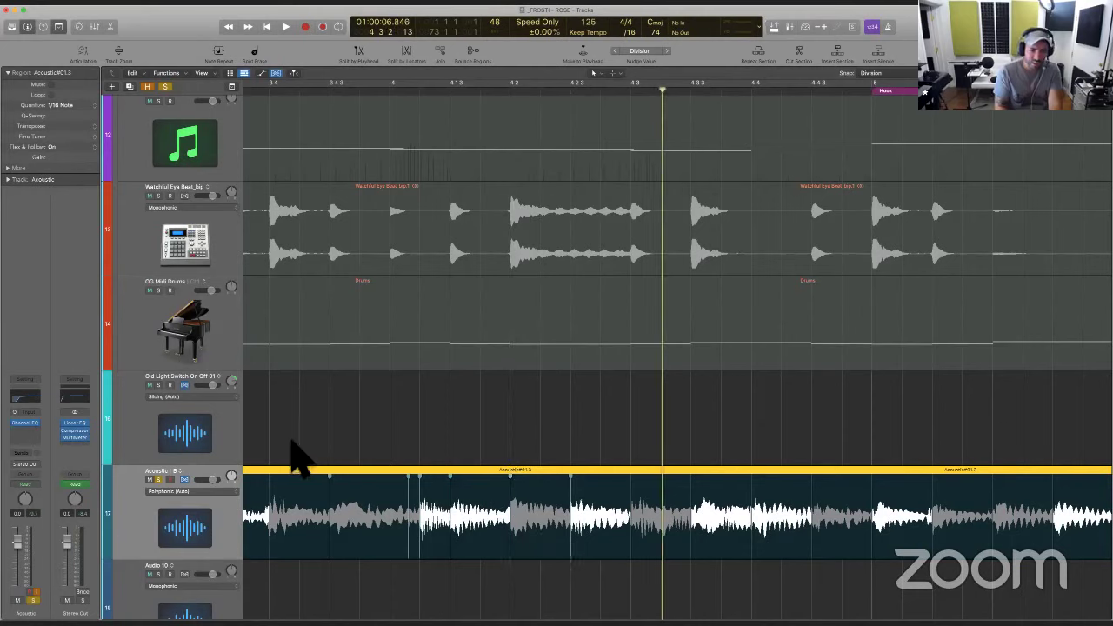
pyautogui.click(292, 442)
pyautogui.press('space')
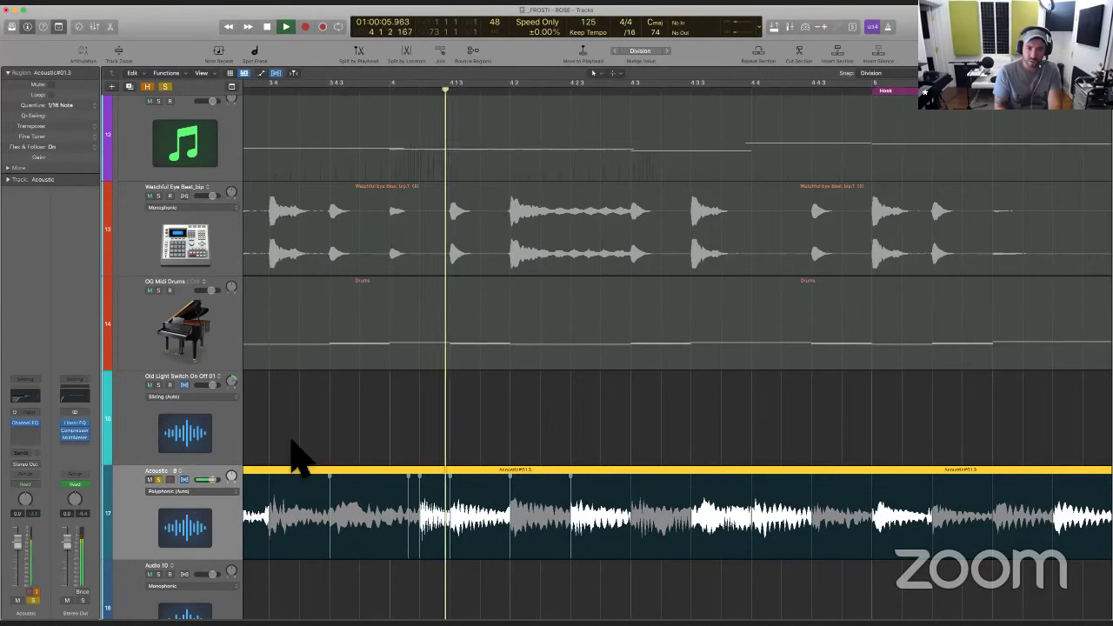
pyautogui.press('space')
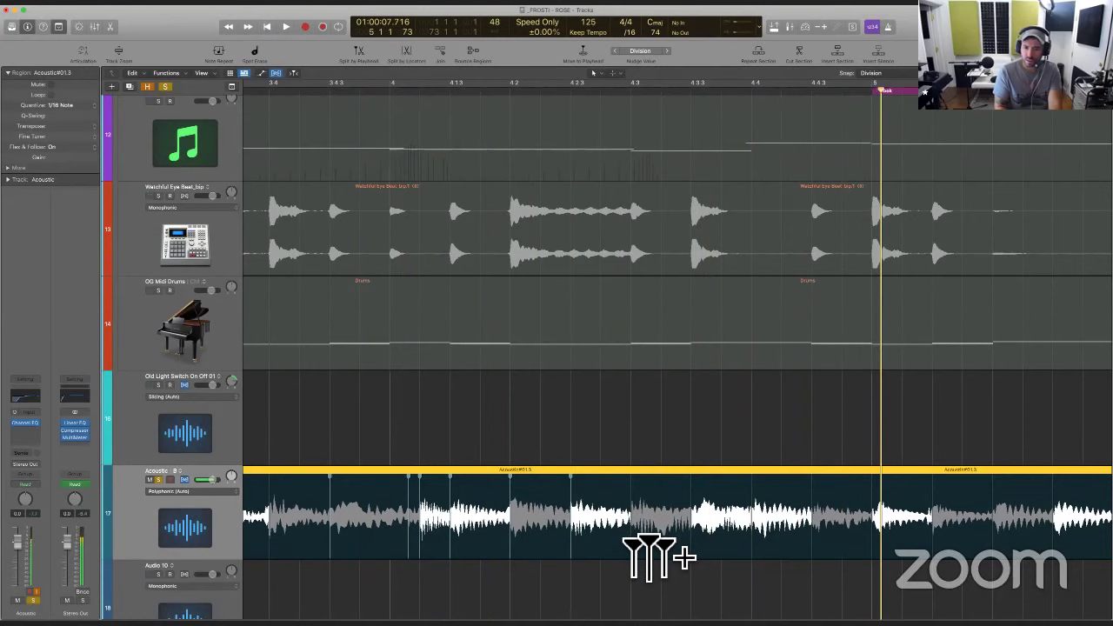
# Align the flex marker just after bar 4 with the bar line and play the guitar from around beat 3 of bar 3
pyautogui.hscroll(-4, 522, 544)
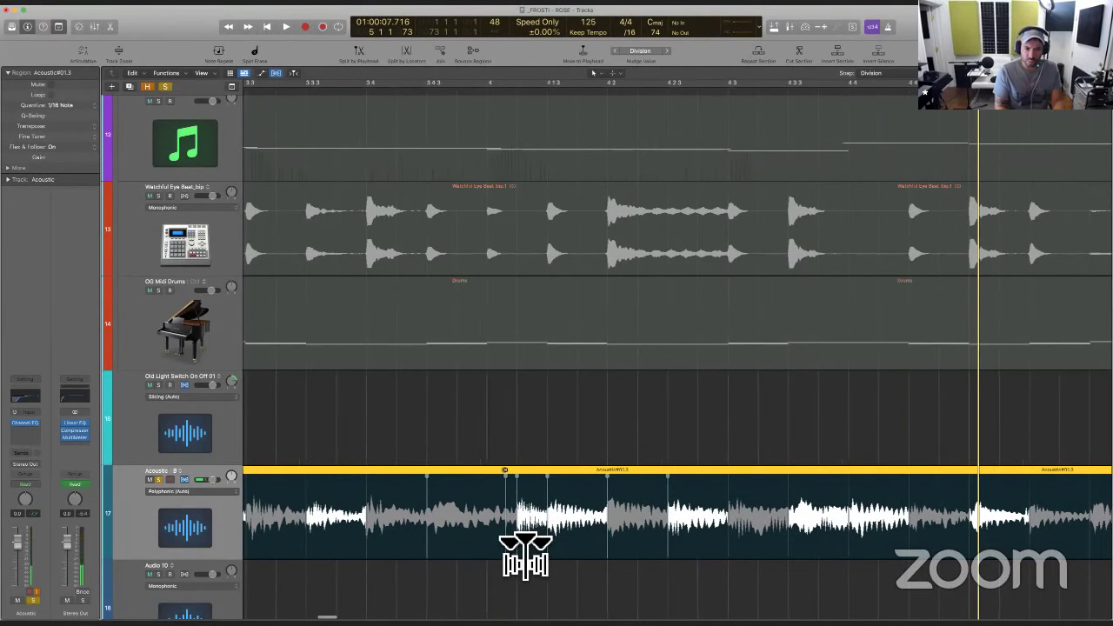
pyautogui.hscroll(-3, 527, 554)
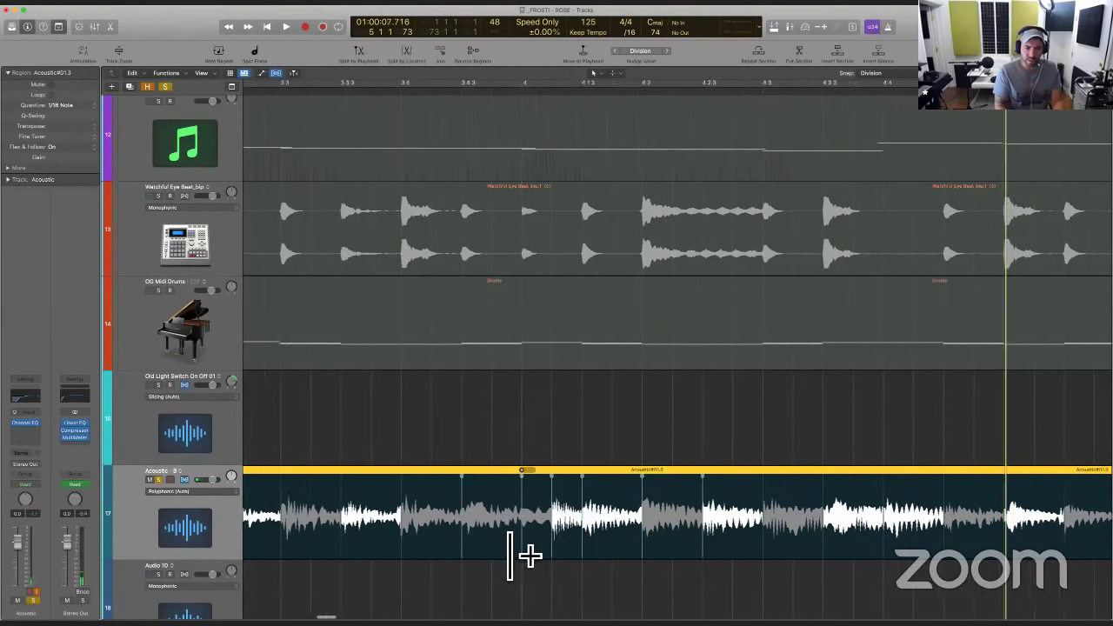
pyautogui.click(331, 458)
pyautogui.press('space')
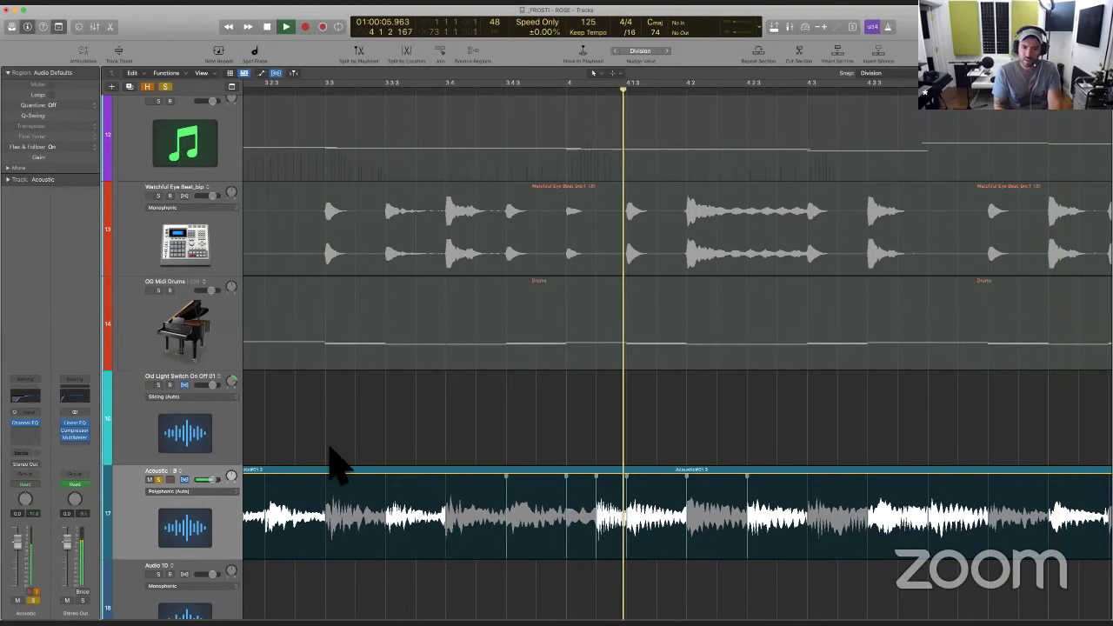
pyautogui.click(304, 460)
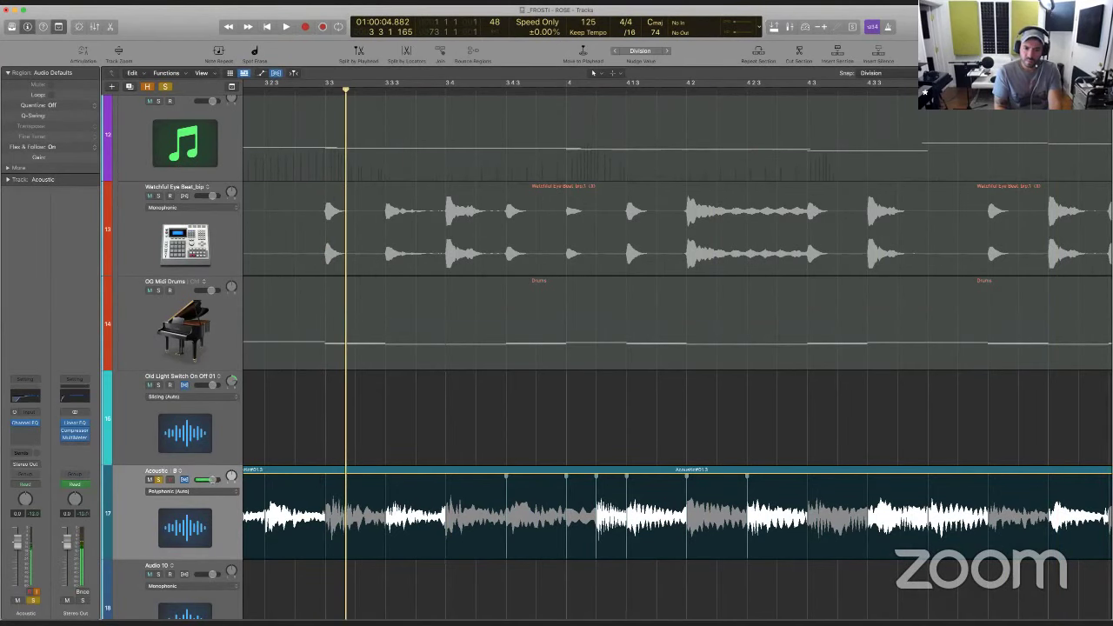
# Flex the guitar note at 3 4 3 a sixteenth earlier and replay the passage from before beat 3 of bar 3
pyautogui.click(524, 551)
pyautogui.moveTo(524, 552); pyautogui.dragTo(506, 557)
pyautogui.click(286, 460)
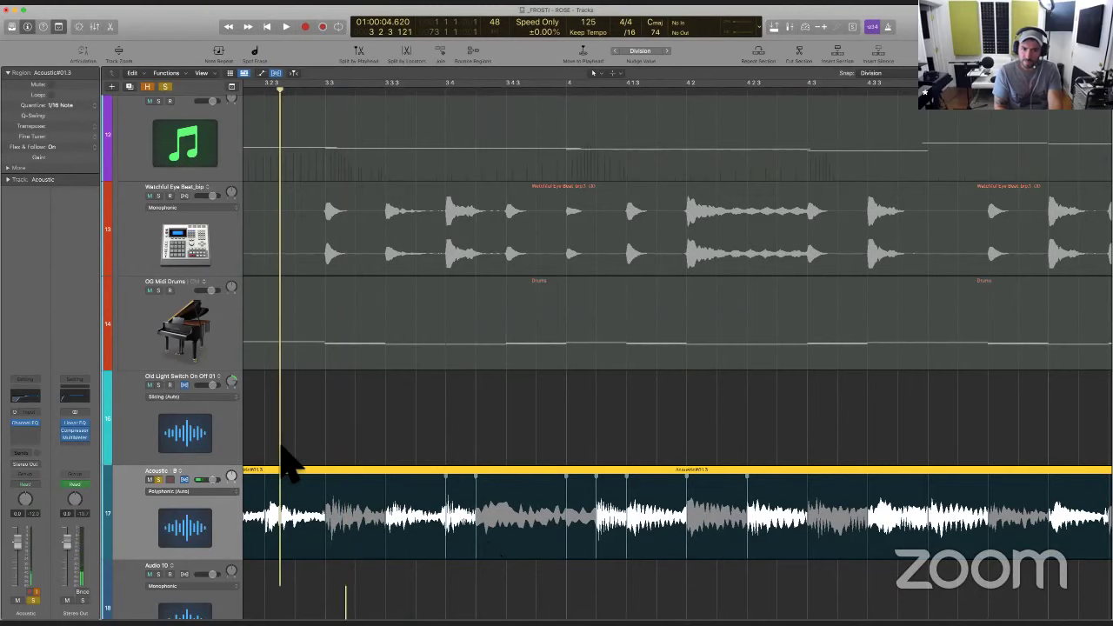
pyautogui.press('space')
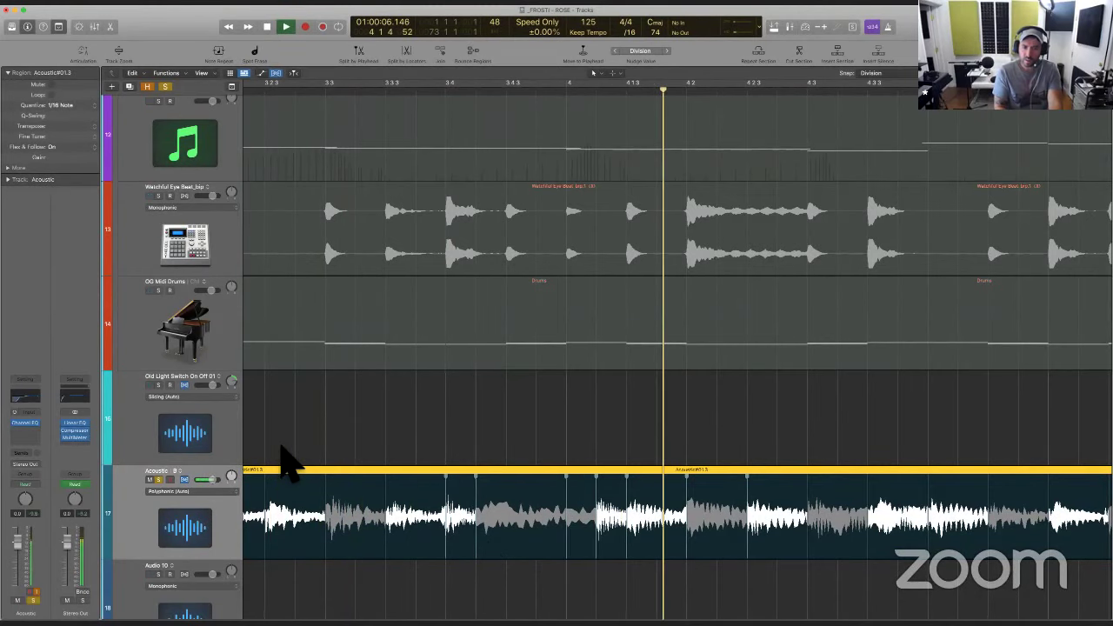
# Play the guitar from before bar 3, flex the note ahead of bar 4 later onto 3 4 4, and replay the passage
pyautogui.press('super+Left')
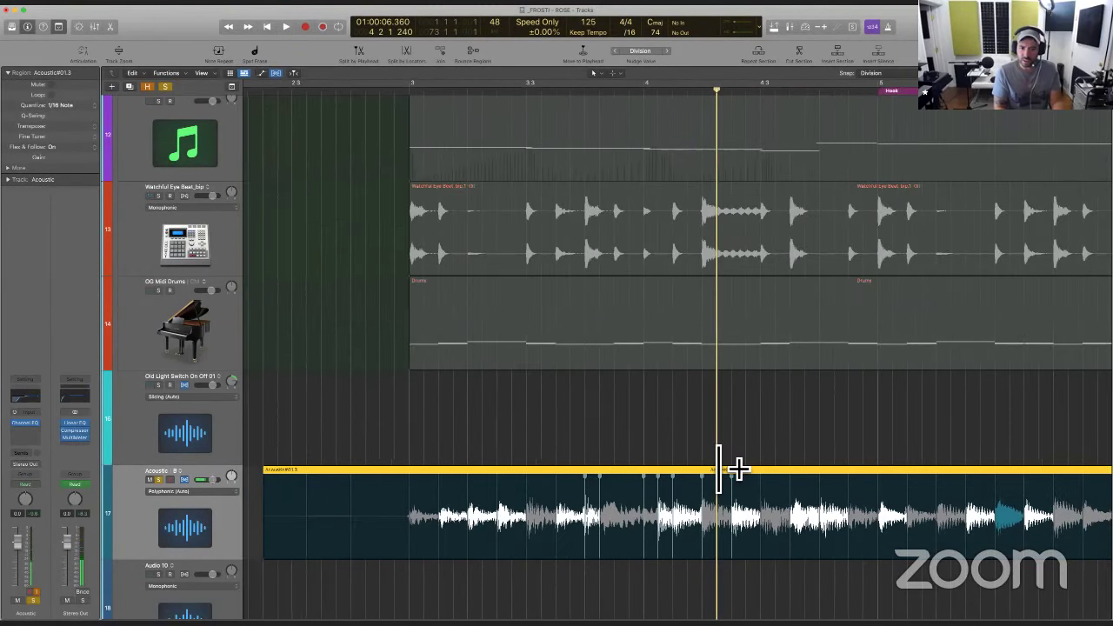
pyautogui.hscroll(-3, 684, 497)
pyautogui.click(365, 460)
pyautogui.press('space')
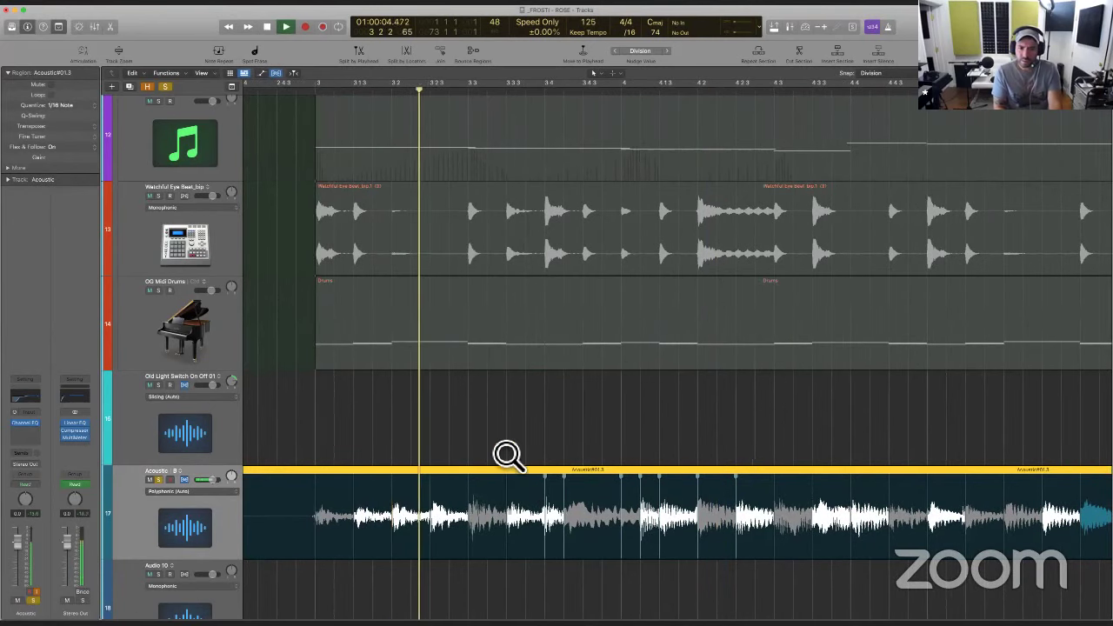
pyautogui.moveTo(487, 442); pyautogui.dragTo(769, 534)
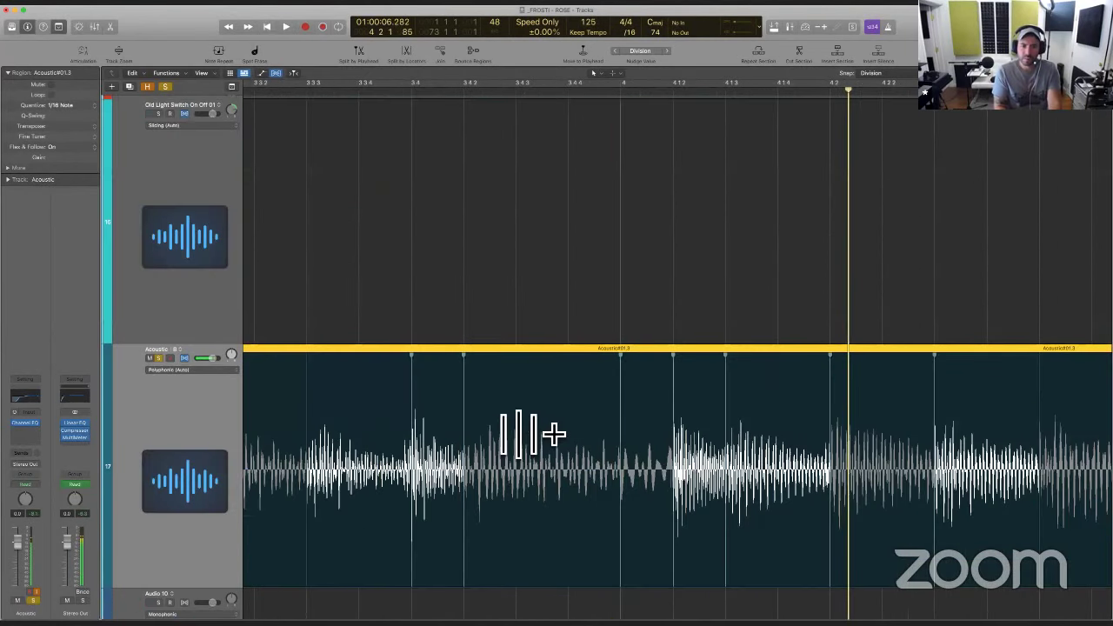
pyautogui.moveTo(530, 522); pyautogui.dragTo(579, 528)
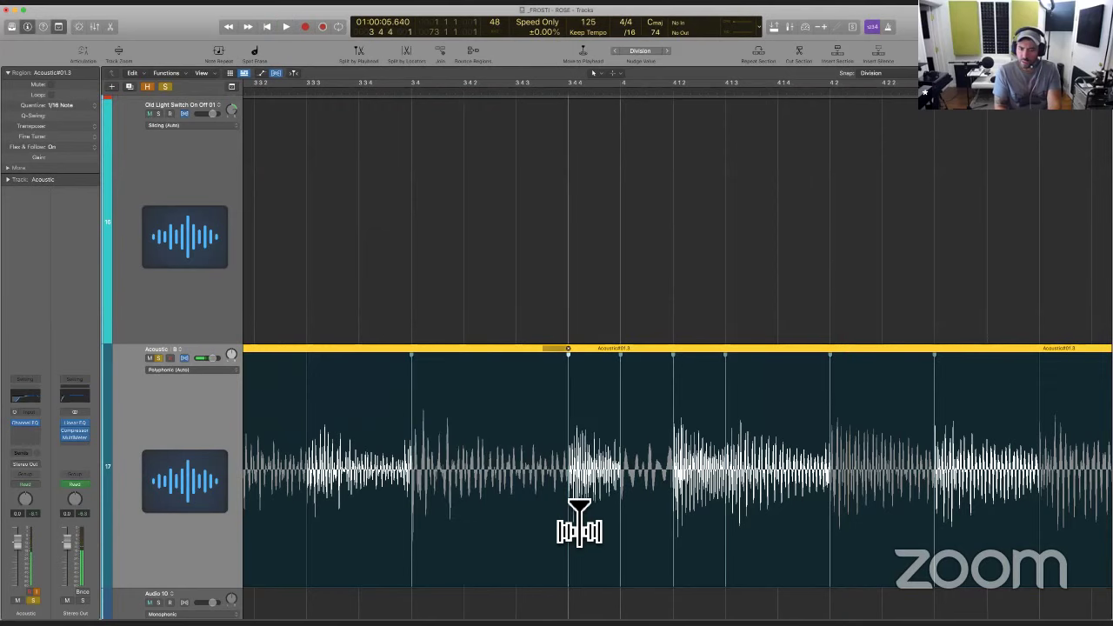
pyautogui.click(318, 329)
pyautogui.press('space')
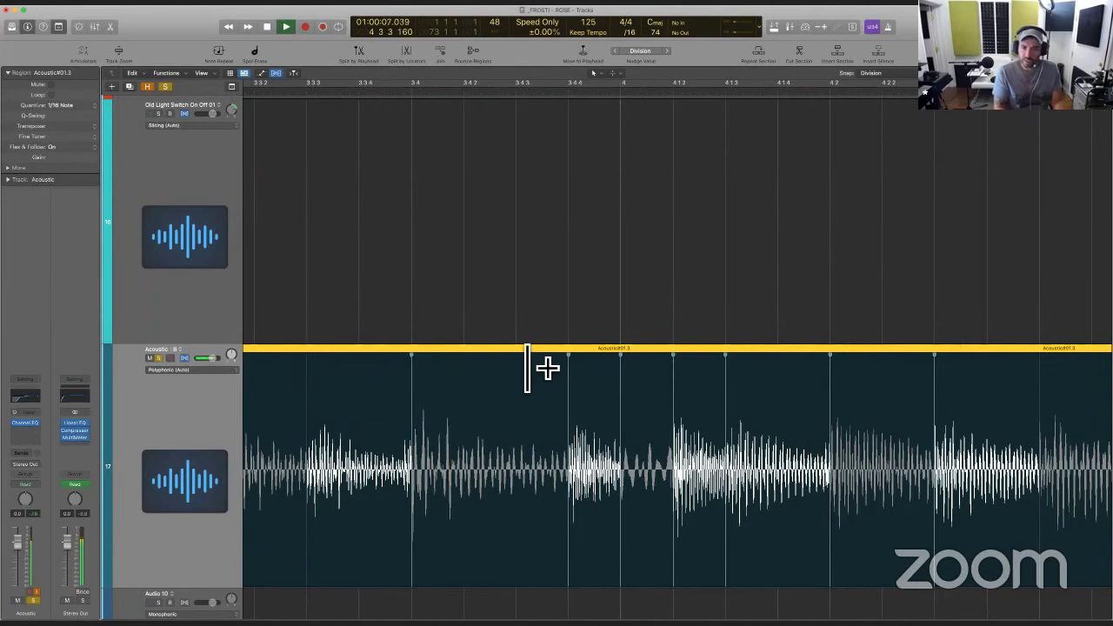
# Copy the guitar audio from bars 7 to 9 over the section starting at bar 3
pyautogui.scroll(-10, 546, 368)
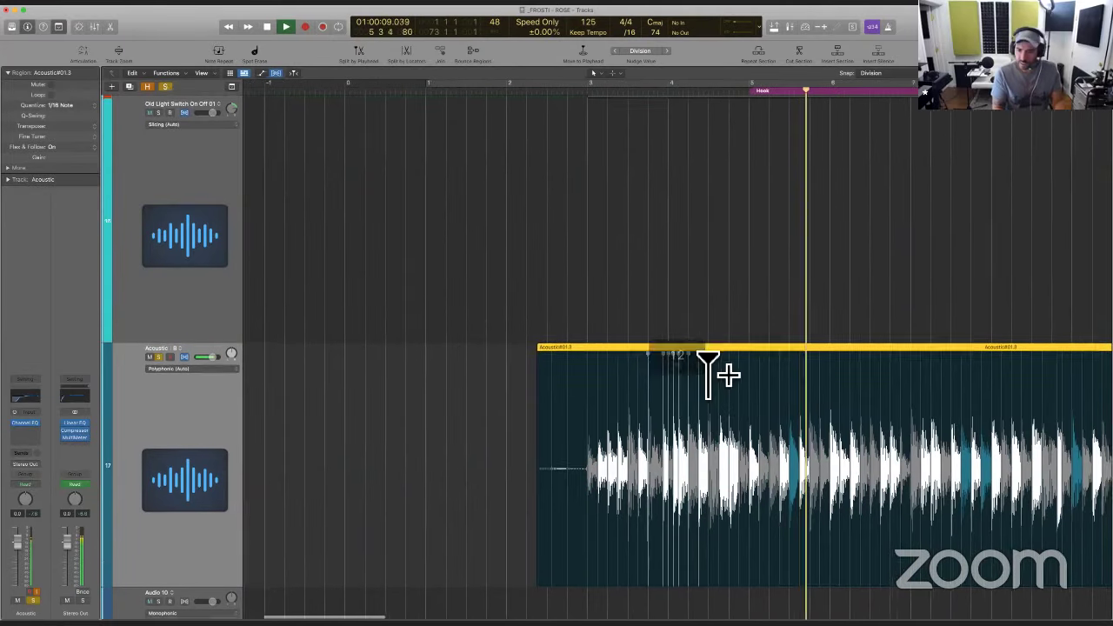
pyautogui.scroll(-1, 729, 374)
pyautogui.hscroll(6, 729, 374)
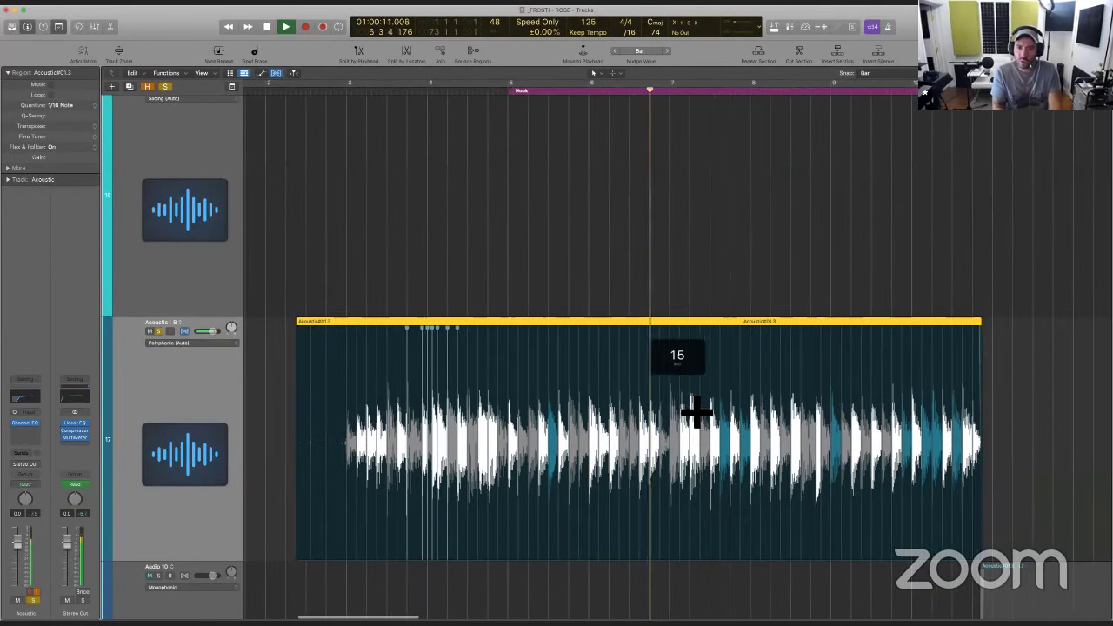
pyautogui.moveTo(676, 386); pyautogui.dragTo(822, 405)
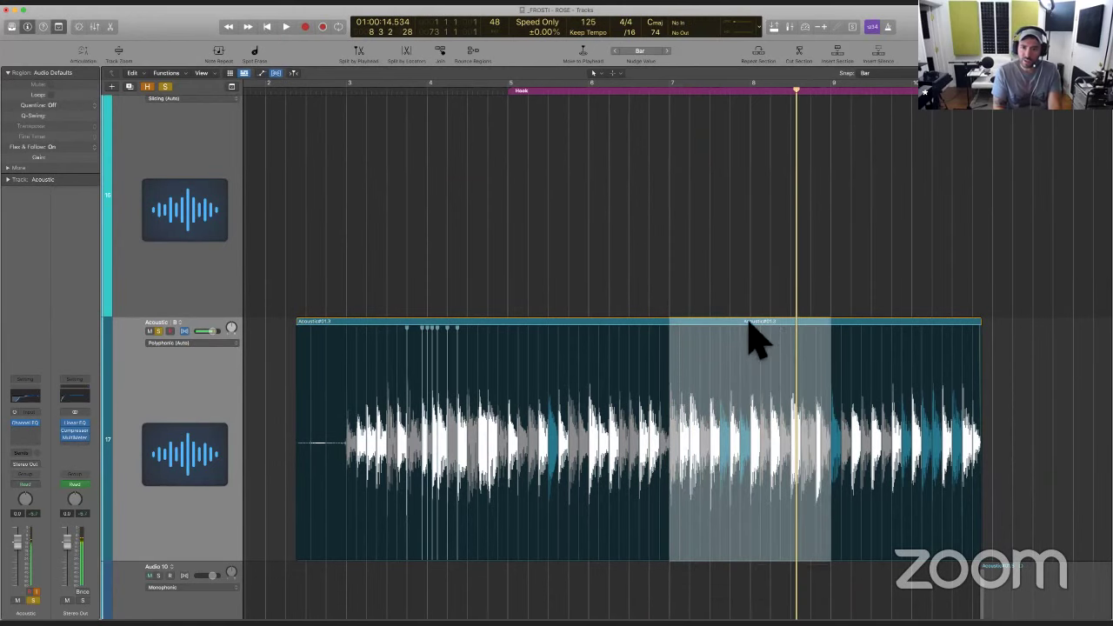
pyautogui.moveTo(750, 322); pyautogui.dragTo(441, 325)
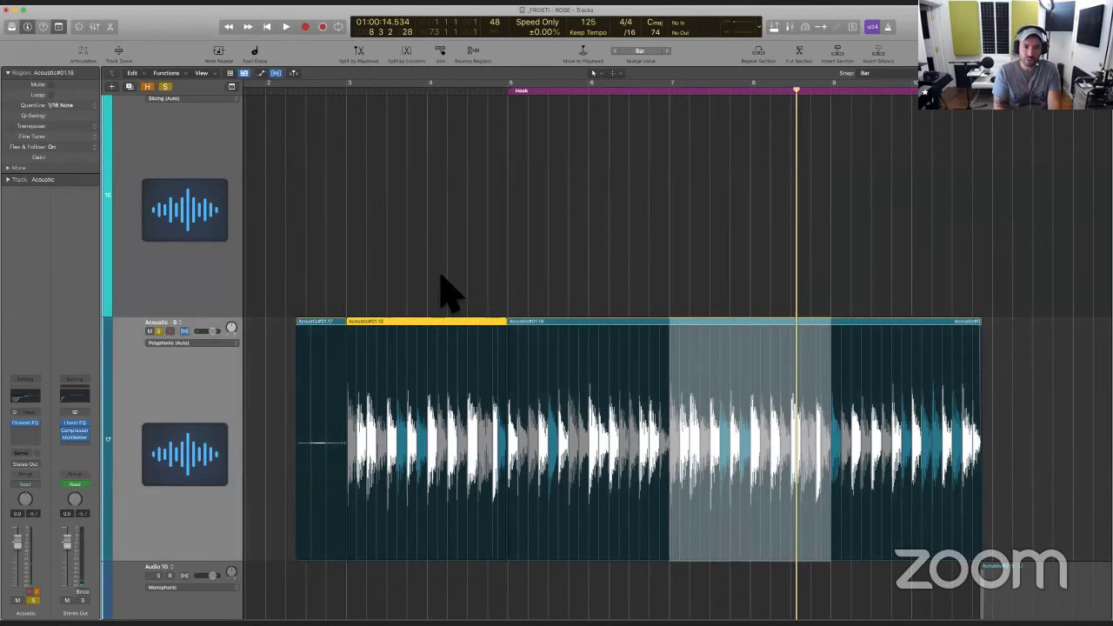
# Delete the short guitar region before bar 3, play the copied section, and show the Flex view again
pyautogui.click(441, 279)
pyautogui.click(341, 287)
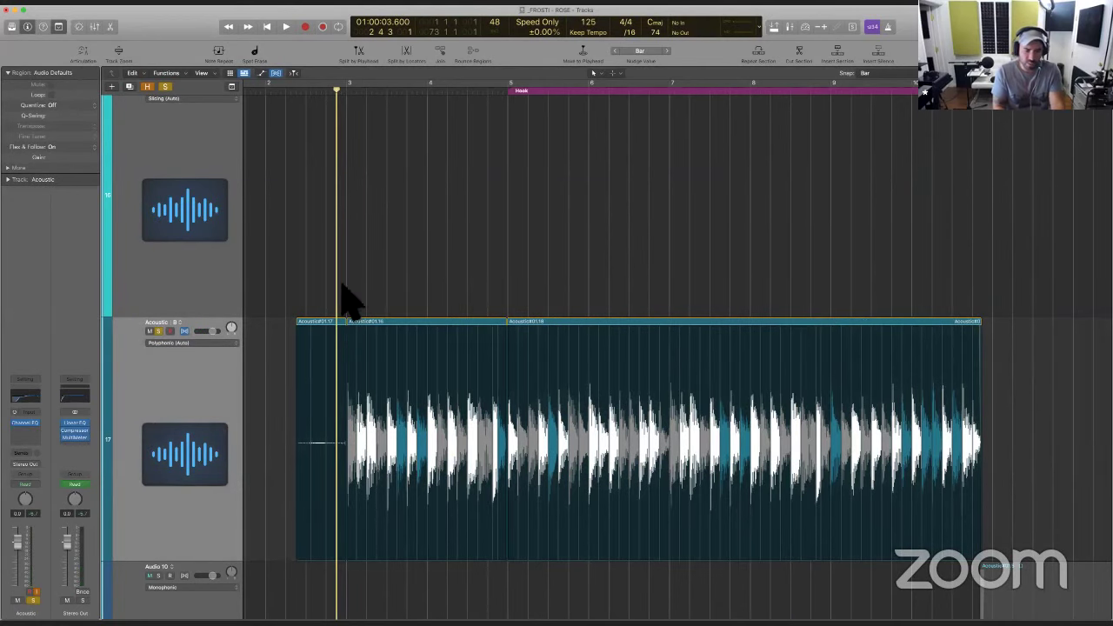
pyautogui.click(329, 346)
pyautogui.press('Delete')
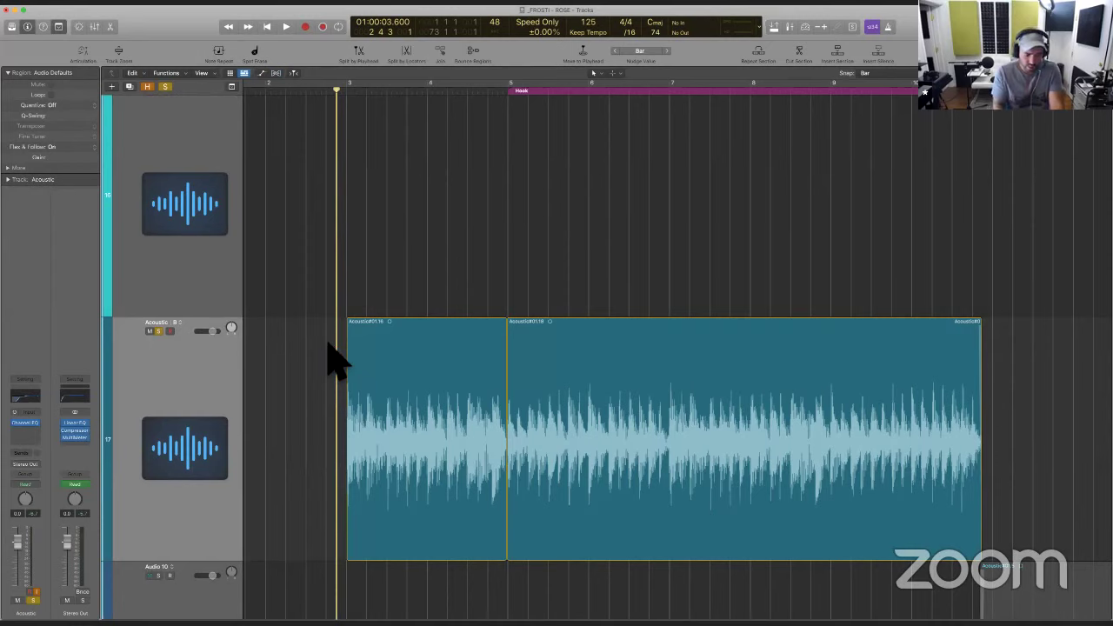
pyautogui.press('space')
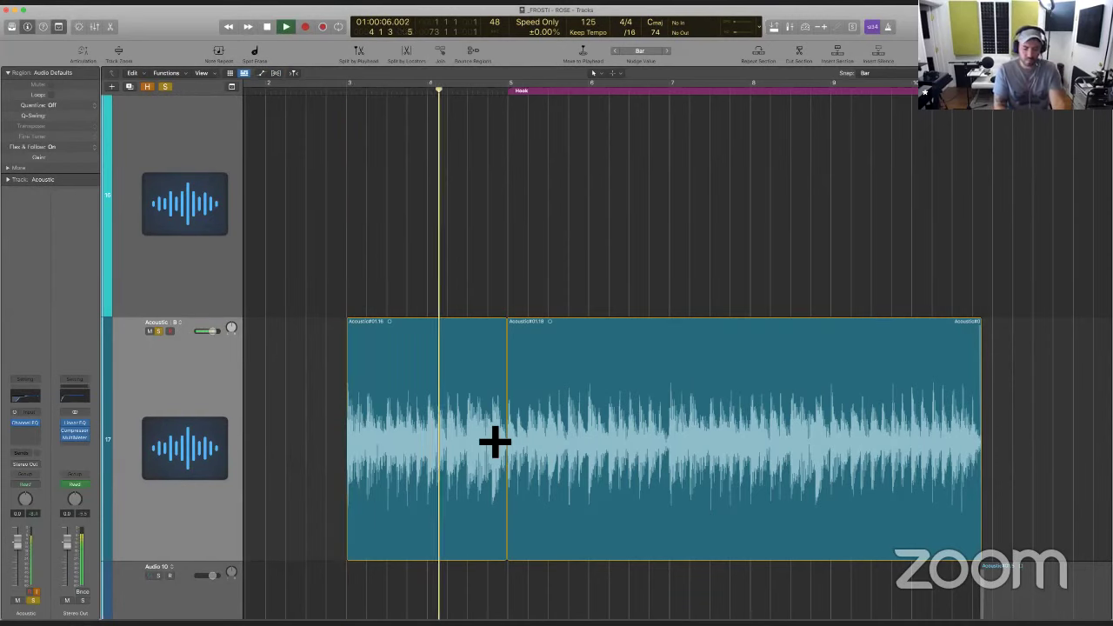
pyautogui.press('super+f')
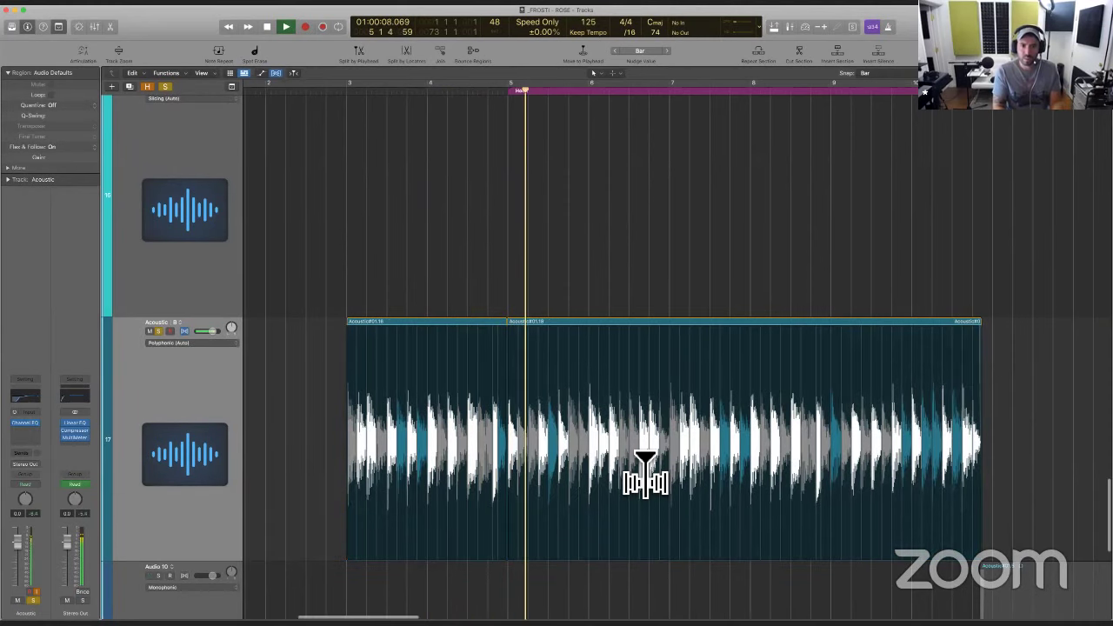
pyautogui.press('space')
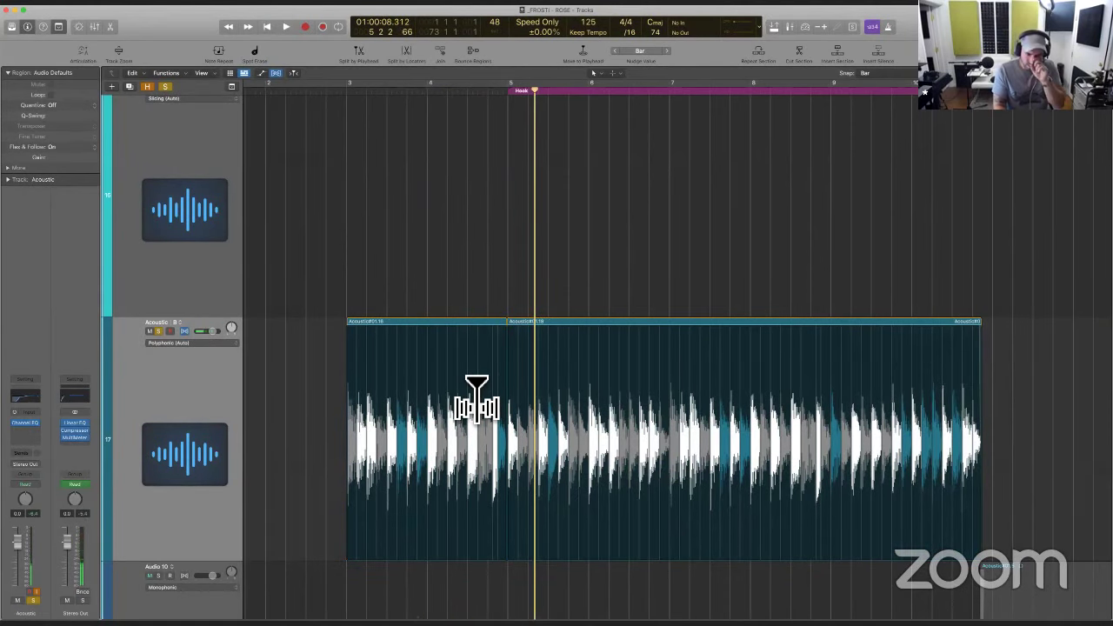
# Undo the region deletion and the copied guitar section, and play the original guitar around beat 3 of bar 8
pyautogui.click(448, 304)
pyautogui.press('super+z')
pyautogui.press('super+z')
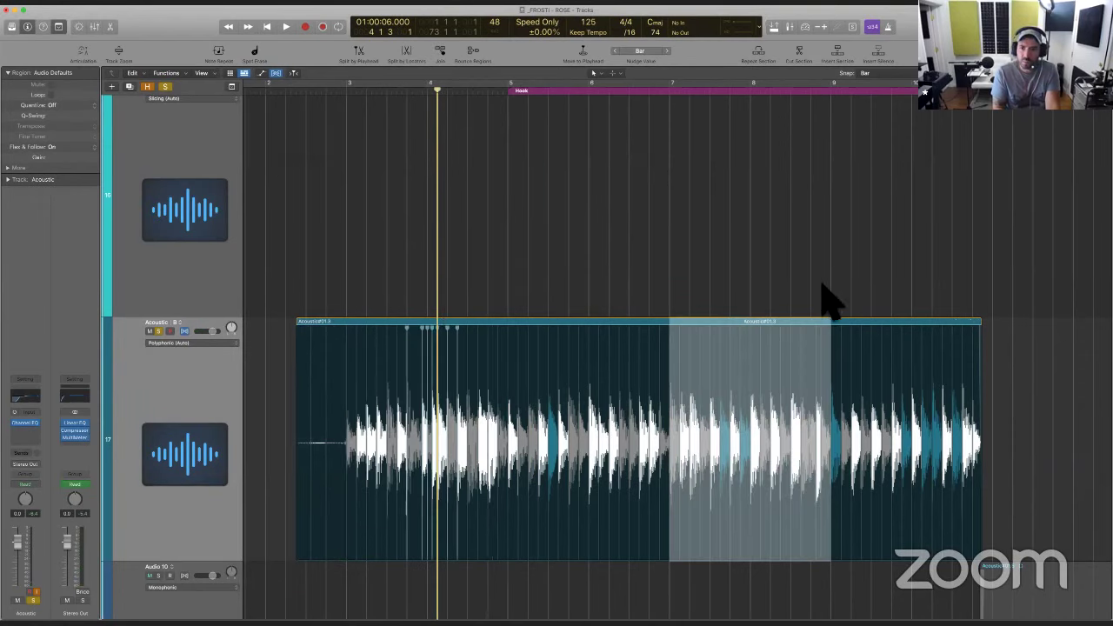
pyautogui.click(775, 291)
pyautogui.click(775, 291)
pyautogui.press('space')
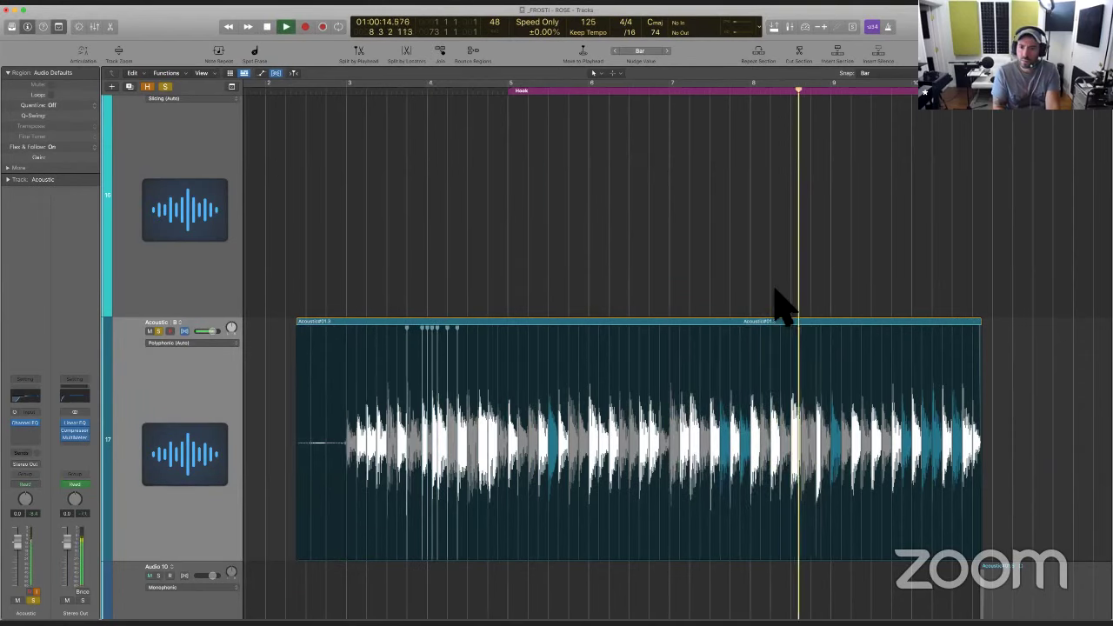
pyautogui.press('space')
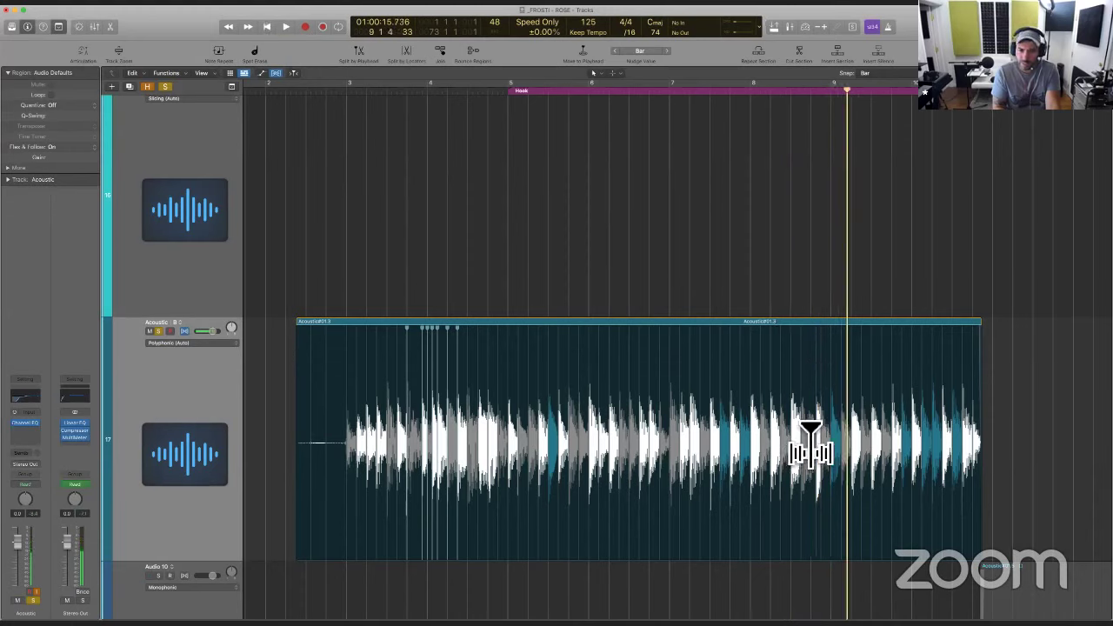
# Restore the copied guitar section at bar 3 and play it from the middle of the bar
pyautogui.press('super+z')
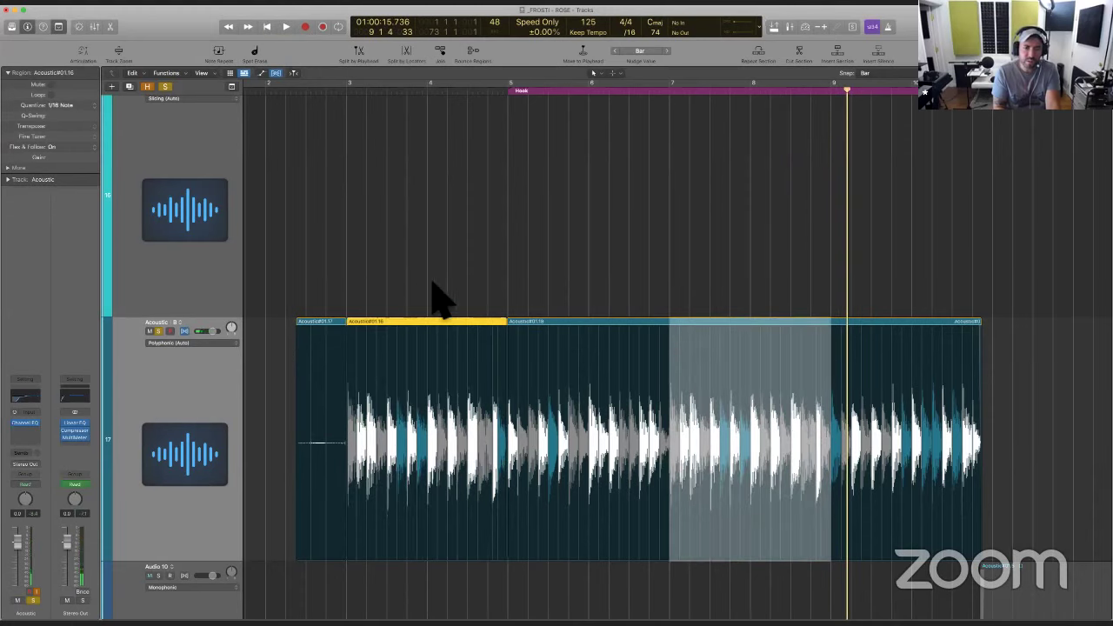
pyautogui.click(439, 301)
pyautogui.press('space')
pyautogui.click(392, 298)
pyautogui.click(392, 299)
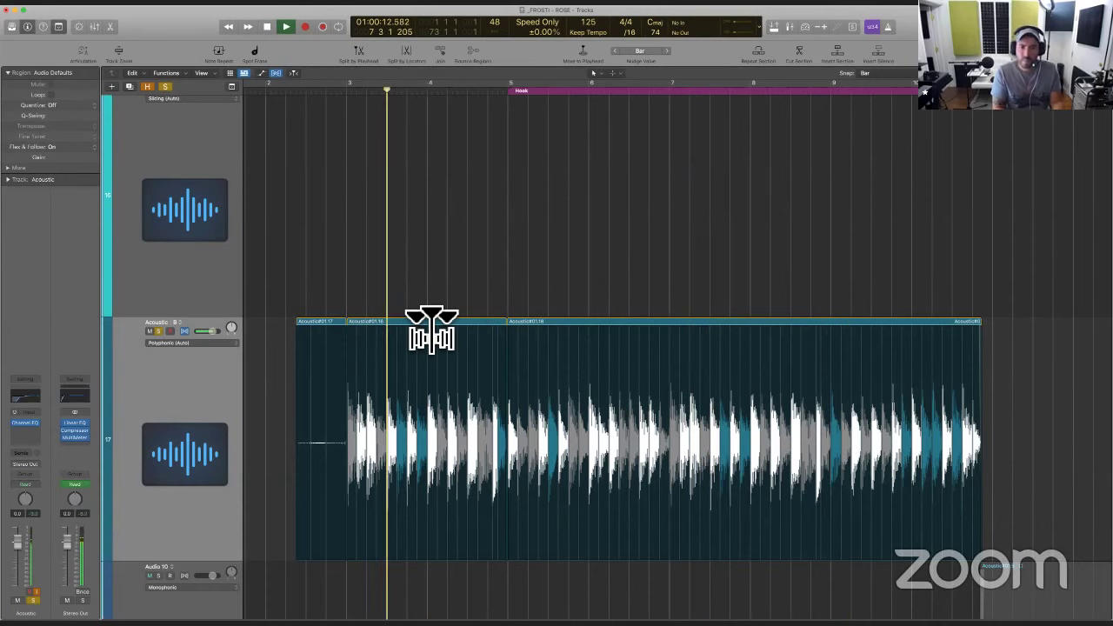
# Flex the guitar note at 4 3 3 a sixteenth later onto 4 3 4 and replay from bar 4
pyautogui.press('super+Right')
pyautogui.press('super+Right')
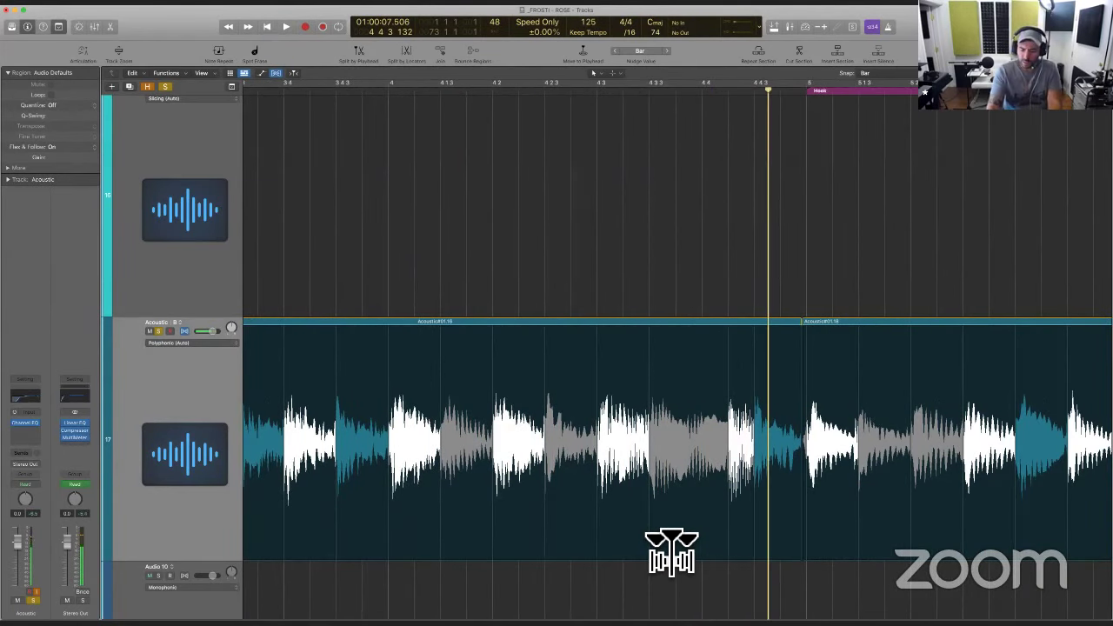
pyautogui.moveTo(671, 557); pyautogui.dragTo(698, 556)
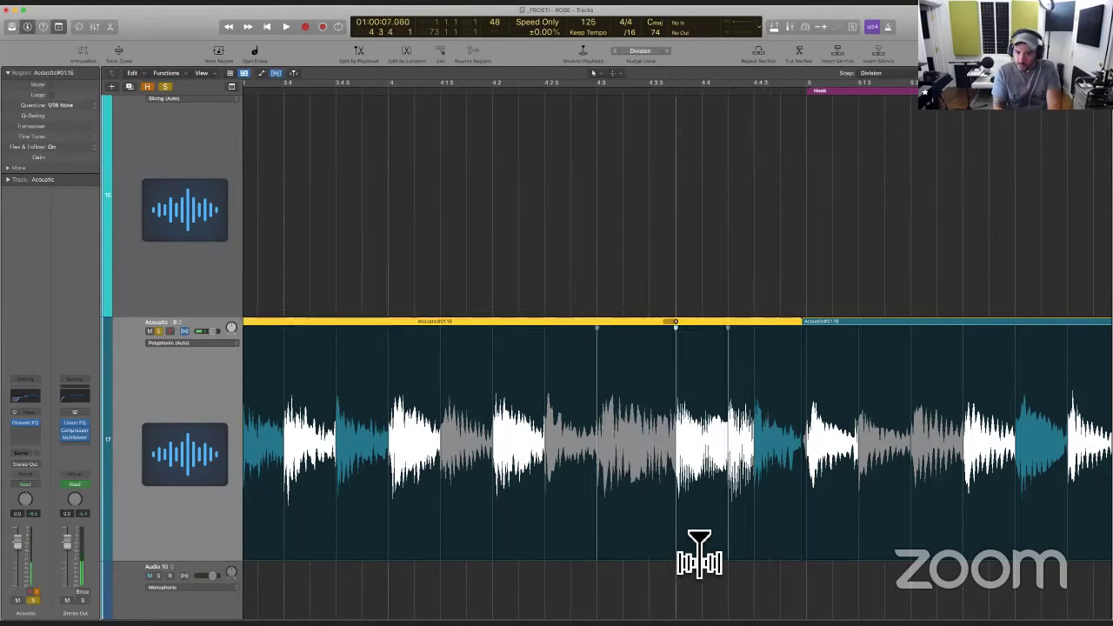
pyautogui.press('space')
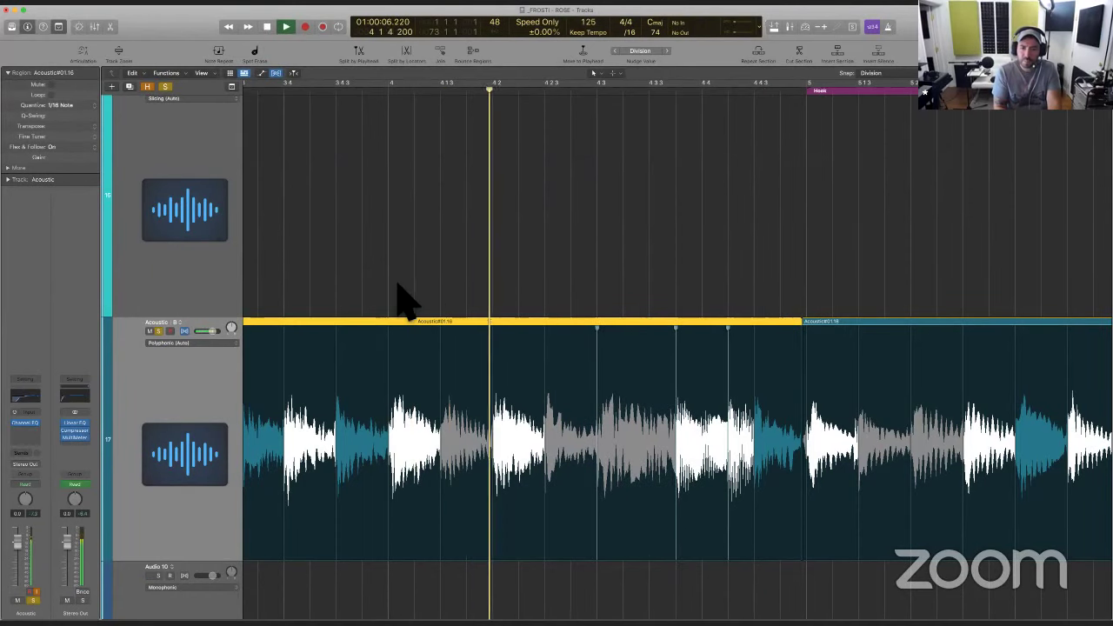
pyautogui.press('space')
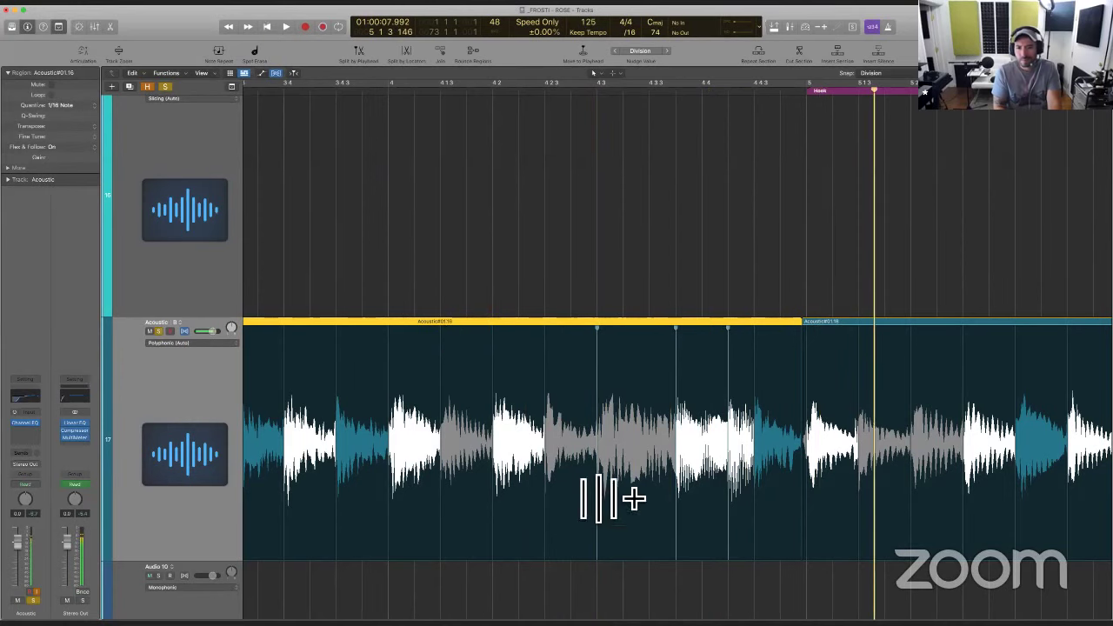
# Try flexing the guitar note on beat 3 of bar 4 a sixteenth later, replay the passage, and undo the move
pyautogui.moveTo(617, 541); pyautogui.dragTo(639, 547)
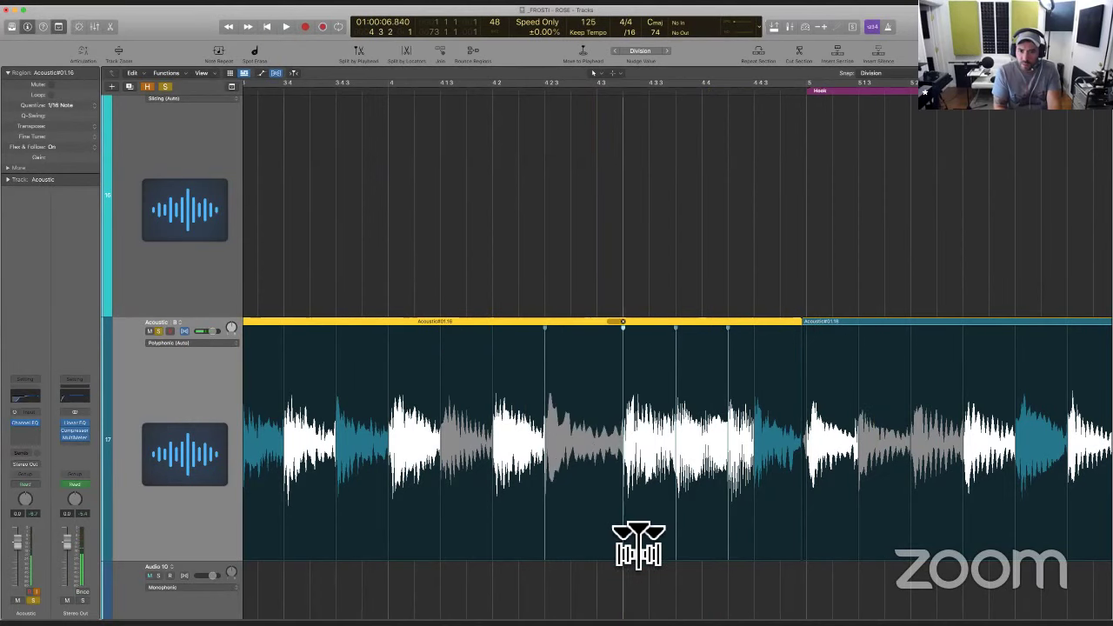
pyautogui.press('space')
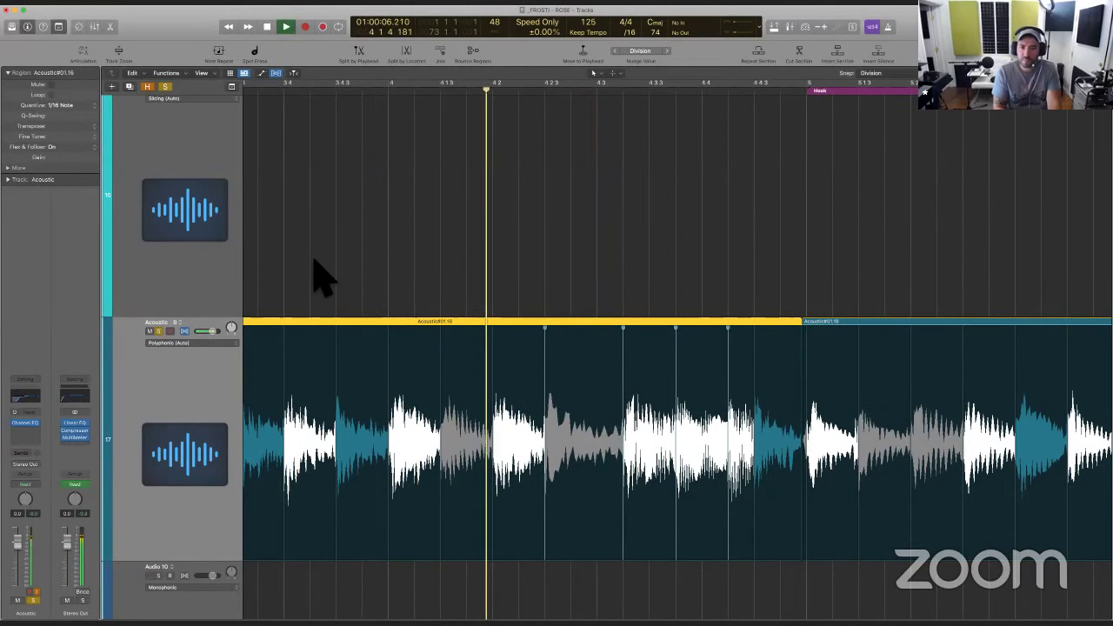
pyautogui.press('space')
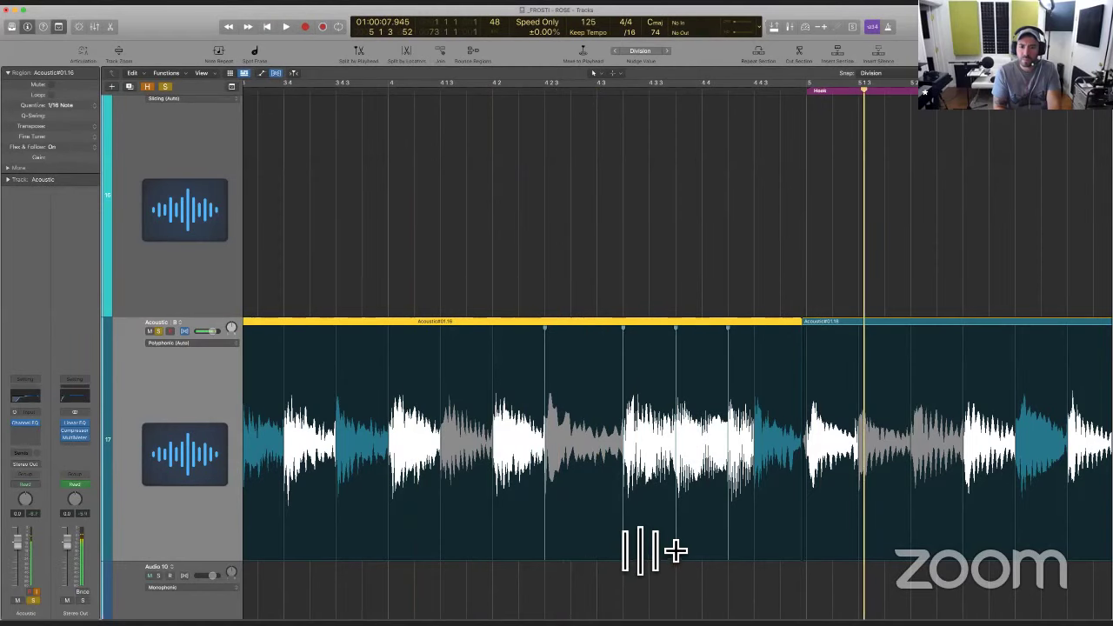
pyautogui.press('super+z')
# Flex the note at 4 3 4 back to 4 3 3 and the note at 4 4 2 earlier onto beat 4, replaying from bar 4
pyautogui.click(407, 311)
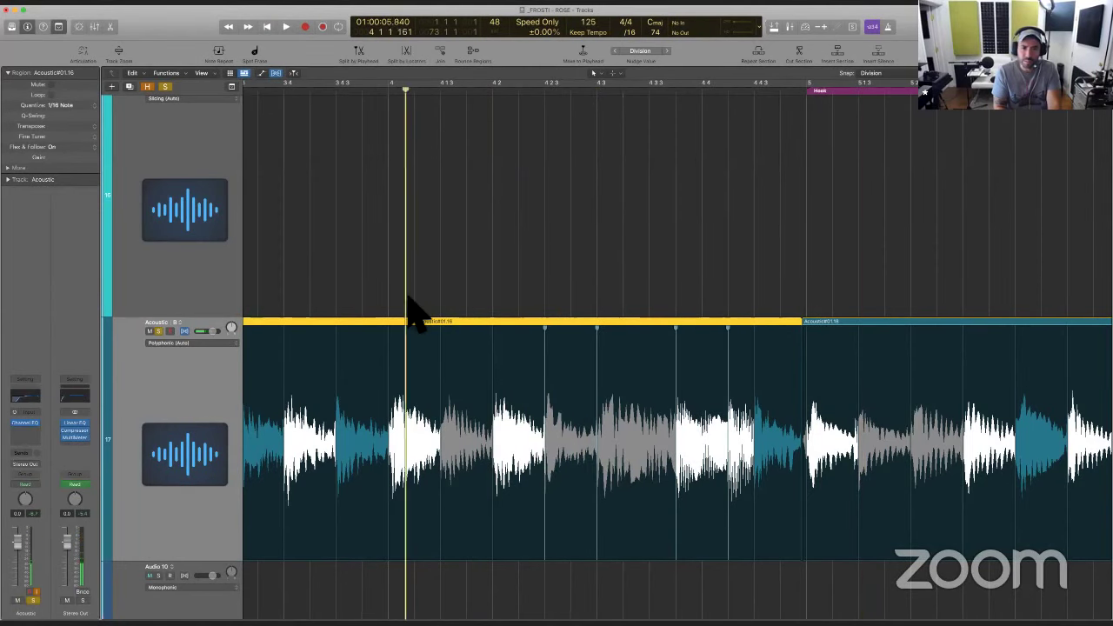
pyautogui.press('space')
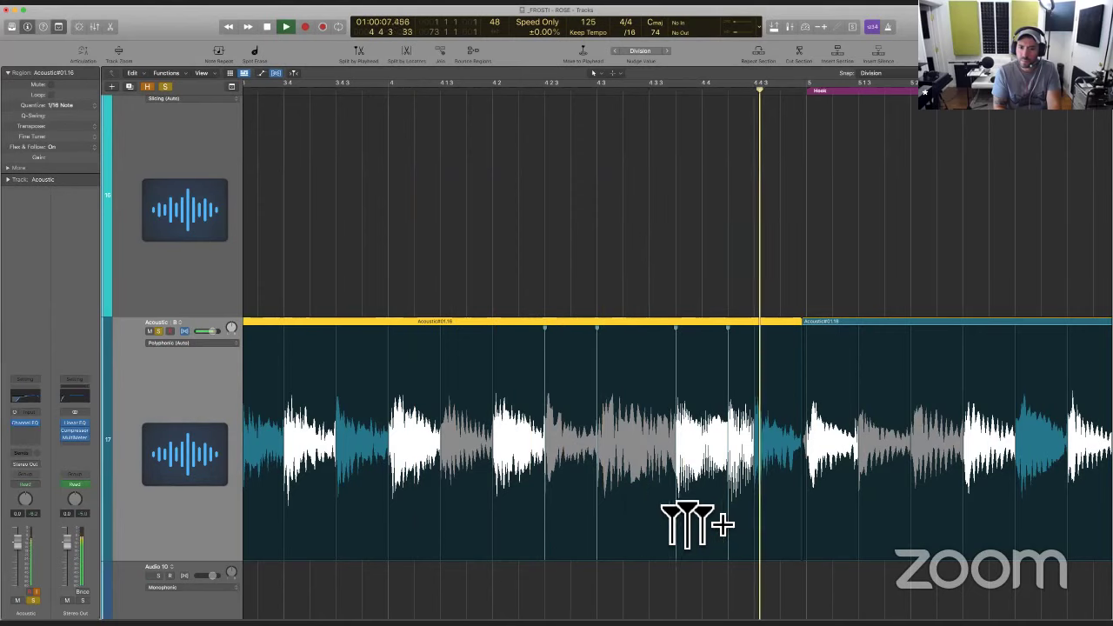
pyautogui.press('space')
pyautogui.moveTo(681, 551); pyautogui.dragTo(658, 548)
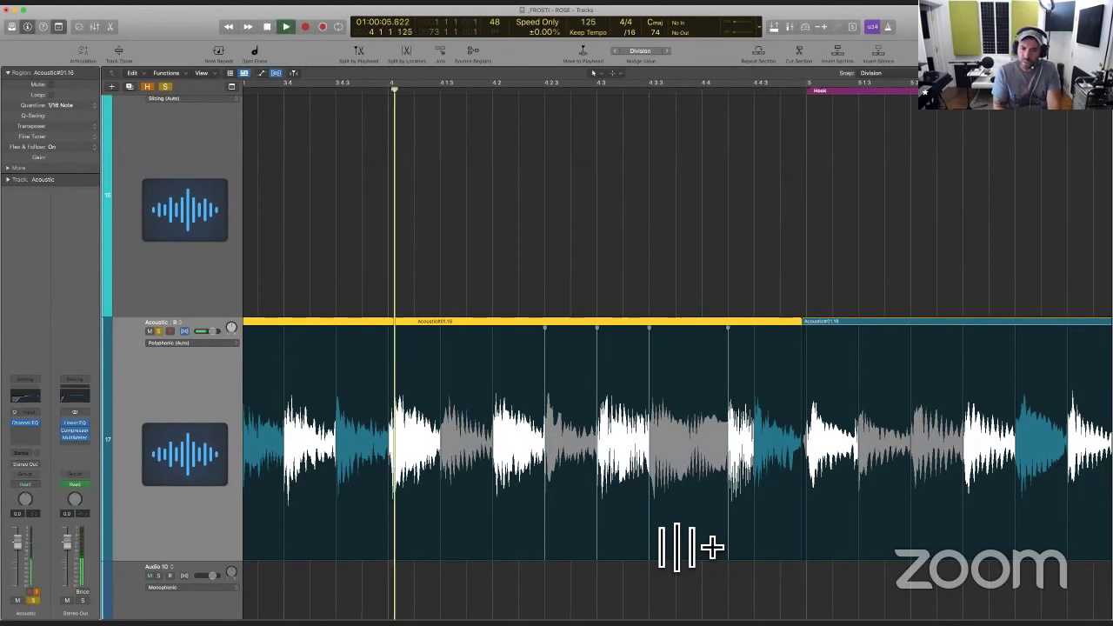
pyautogui.click(728, 542)
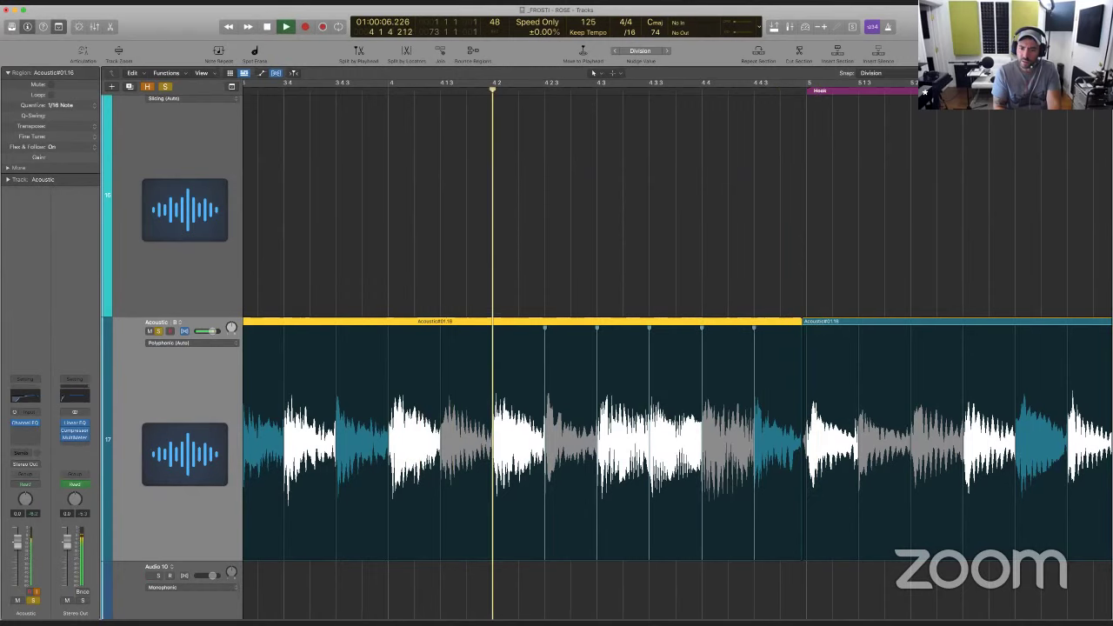
pyautogui.press('space')
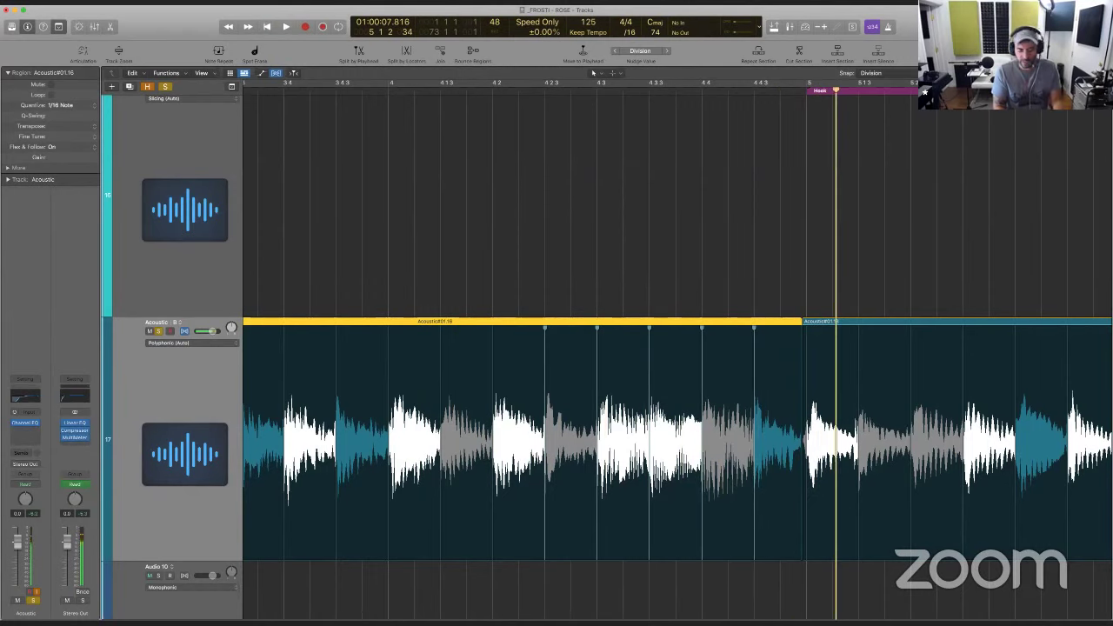
# Try to reposition the two-bar guitar region at bar 3 and play the hook section from around bar 6
pyautogui.press('super+Left')
pyautogui.press('super+Left')
pyautogui.press('super+Left')
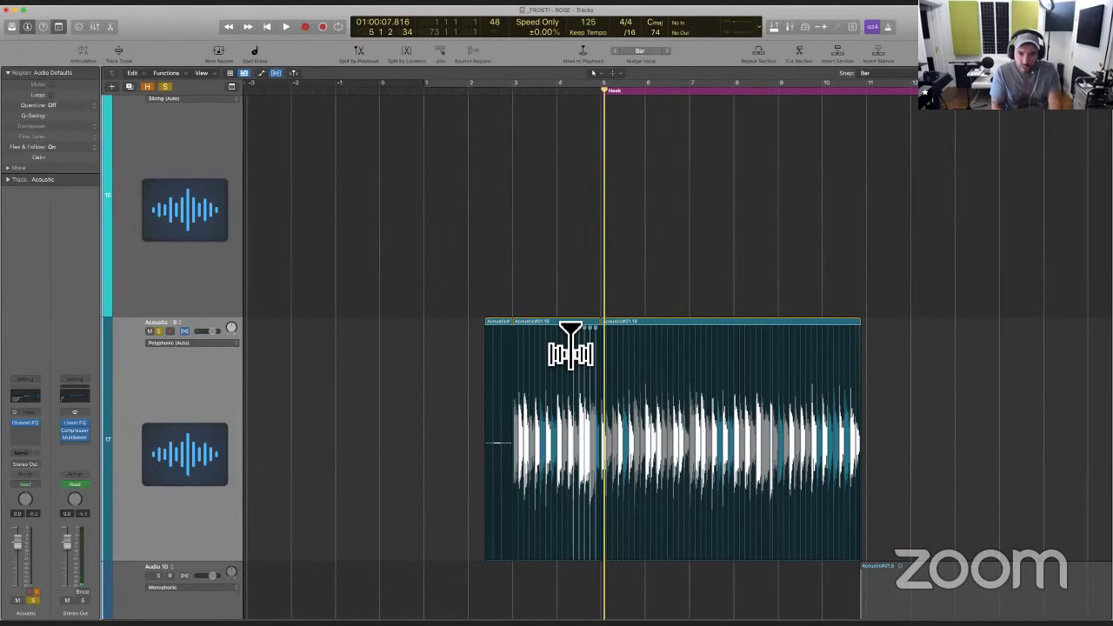
pyautogui.moveTo(561, 340); pyautogui.dragTo(561, 340)
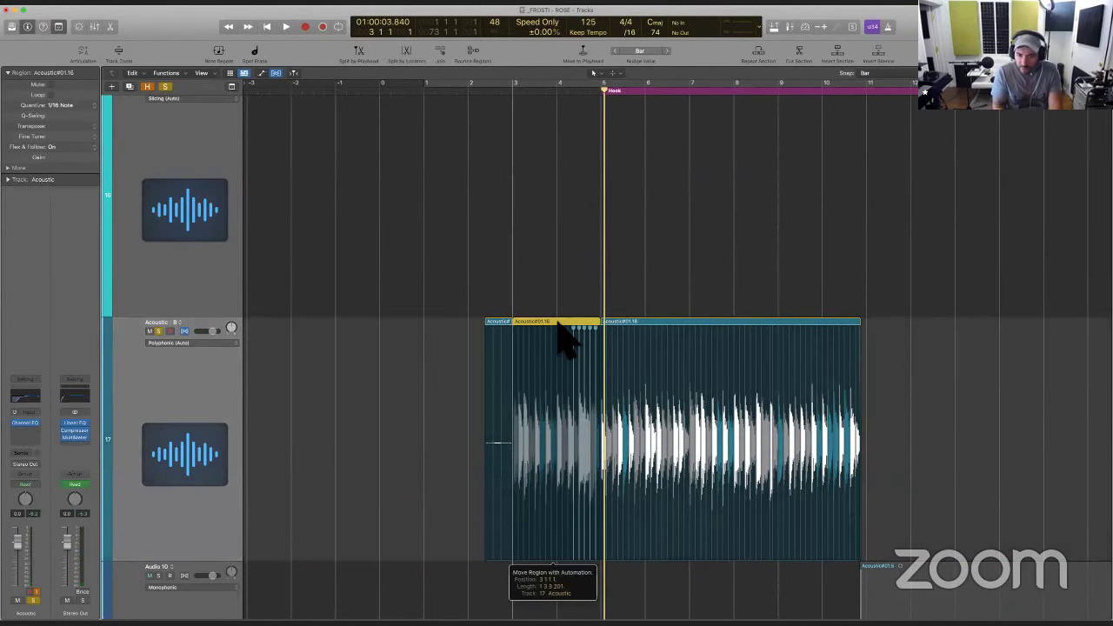
pyautogui.moveTo(692, 324); pyautogui.dragTo(566, 340)
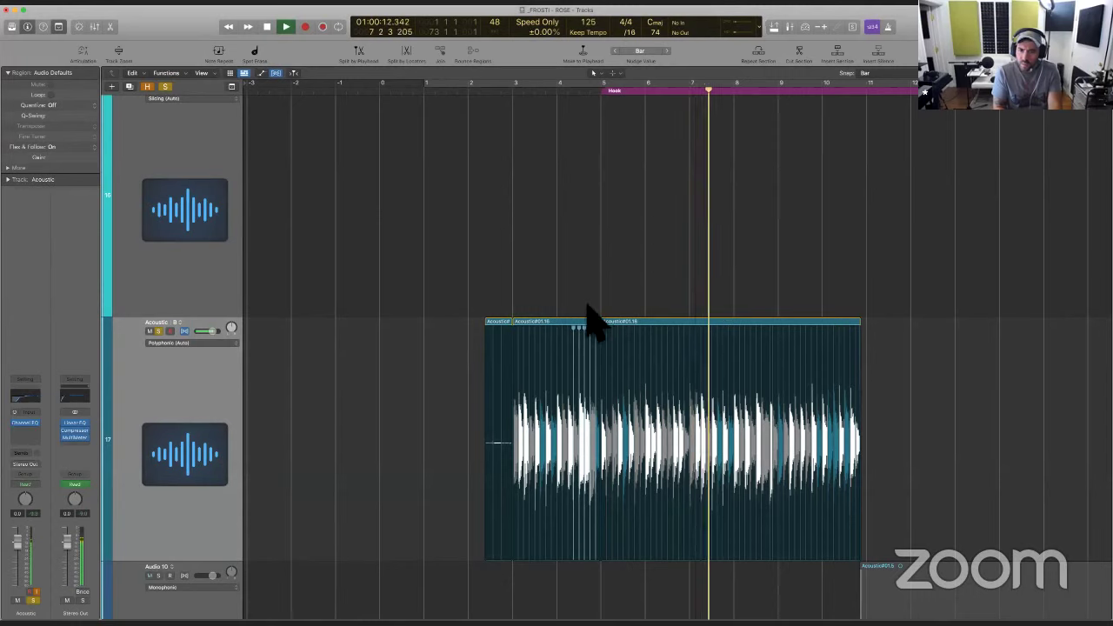
pyautogui.click(650, 309)
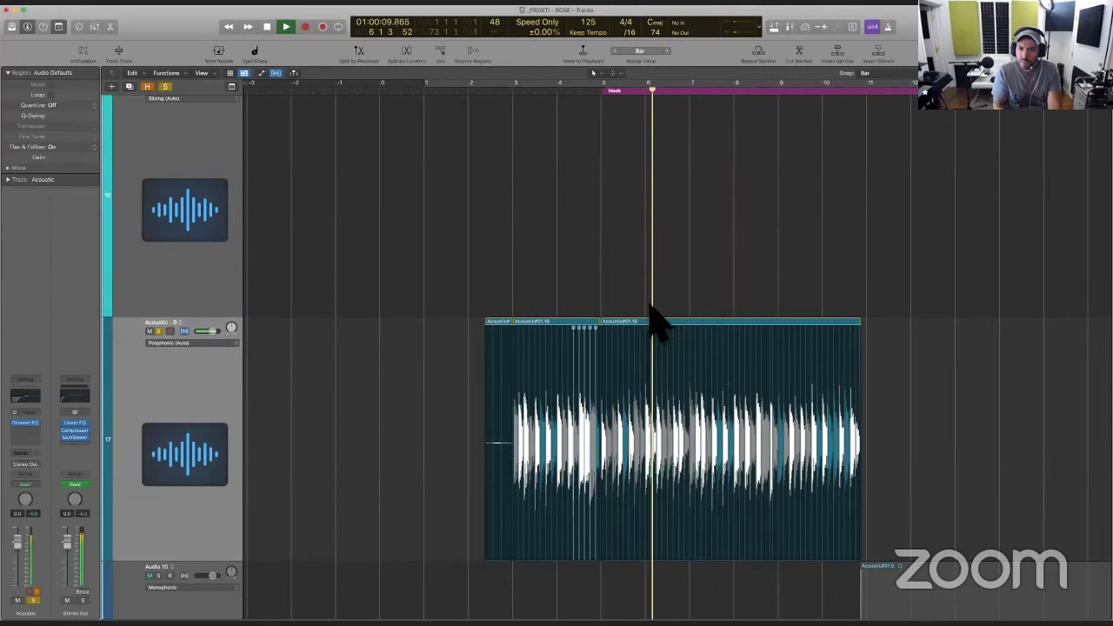
# Copy the two-bar guitar region at bar 3 over the guitar part at bar 7
pyautogui.press('space')
pyautogui.moveTo(566, 337); pyautogui.dragTo(746, 341)
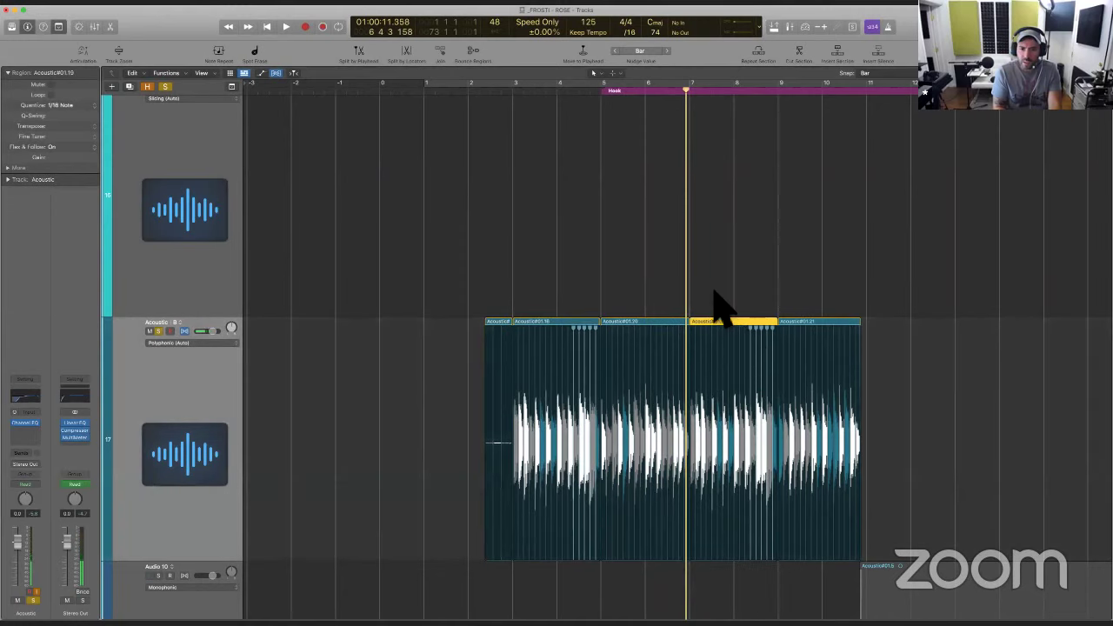
pyautogui.click(585, 290)
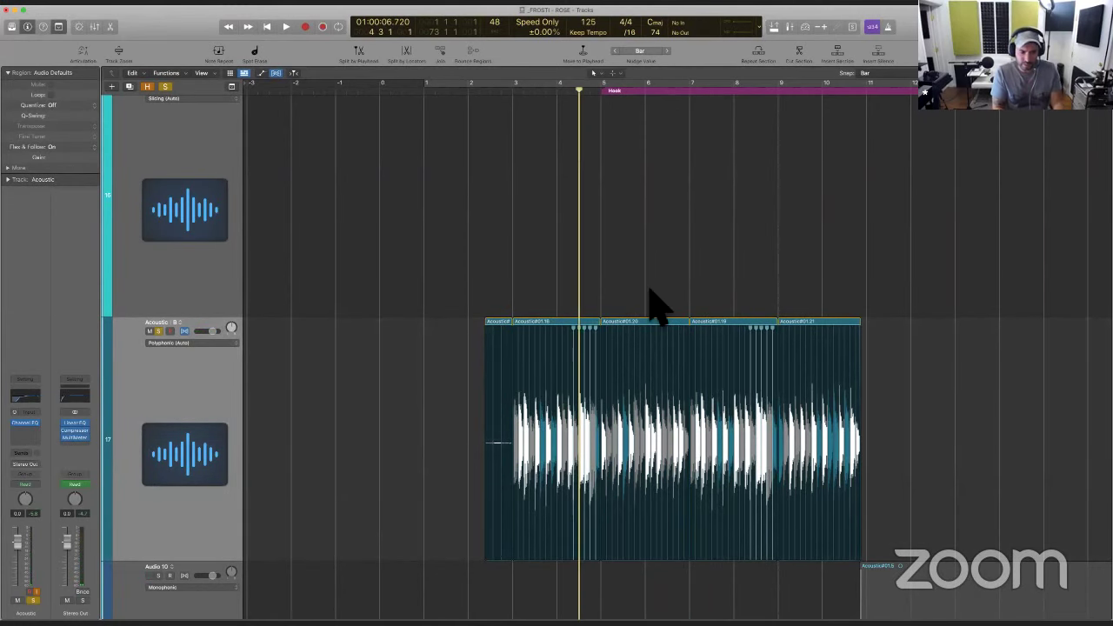
# Play the soloed, edited guitar part from bar 4 beat 3 through to the start of bar 11 to check its timing
pyautogui.press('super+Up')
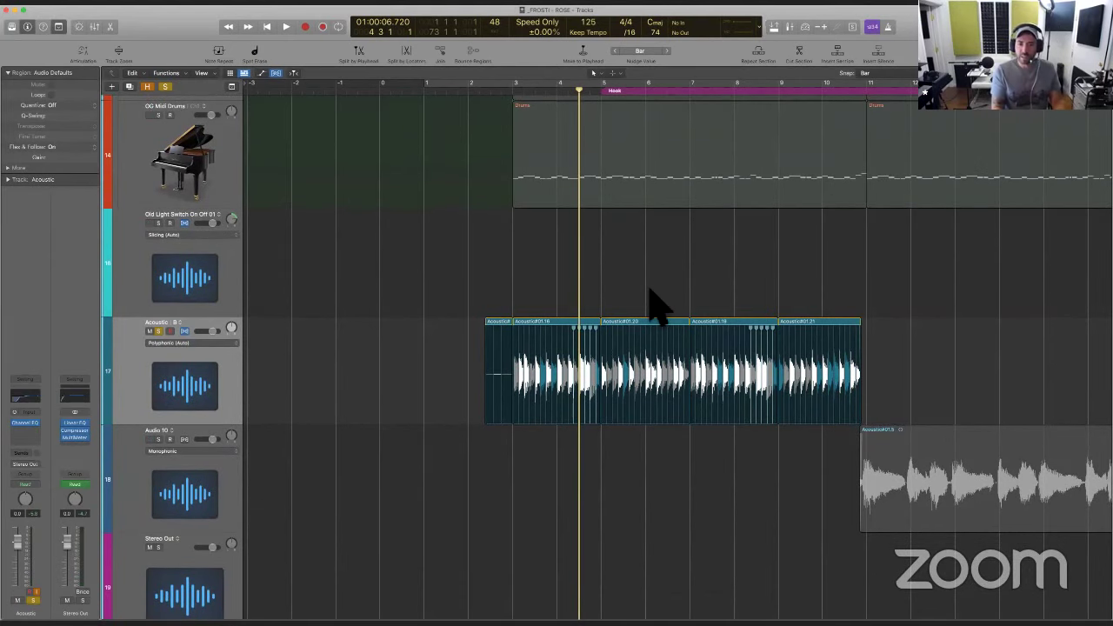
pyautogui.press('super+Right')
pyautogui.press('super+Right')
pyautogui.press('space')
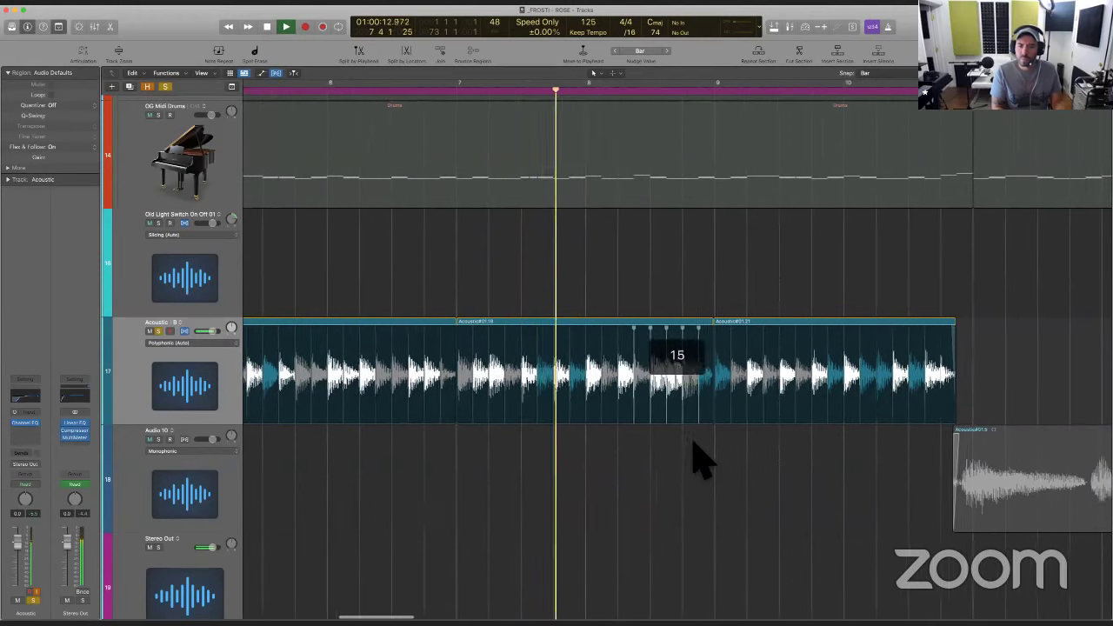
pyautogui.press('super+Left')
pyautogui.press('super+Left')
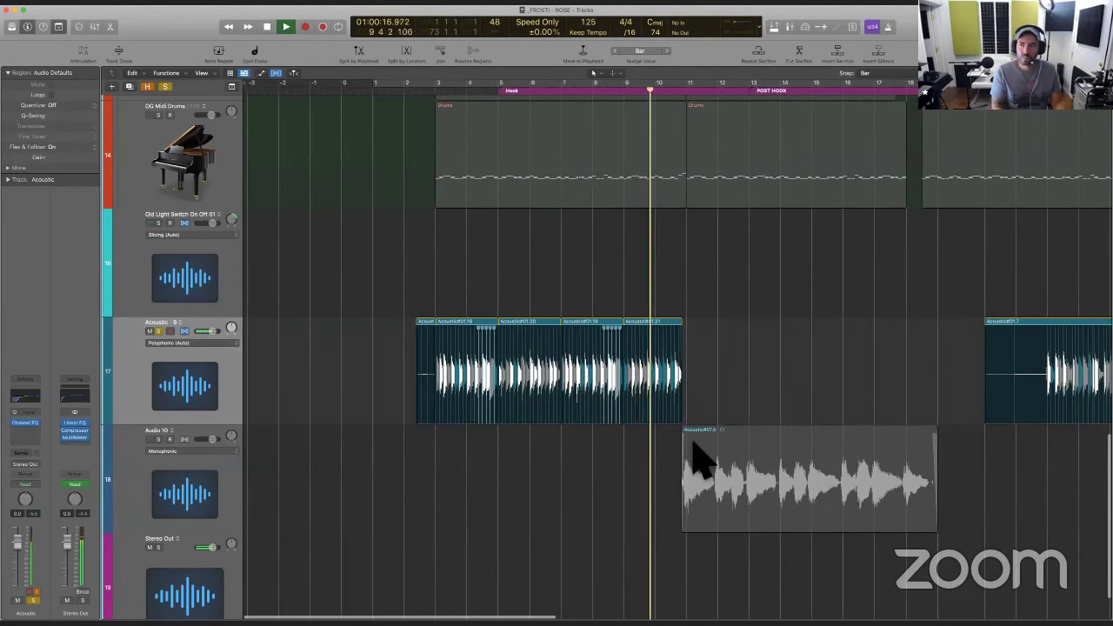
pyautogui.press('super+Right')
pyautogui.press('super+Right')
pyautogui.press('super+Right')
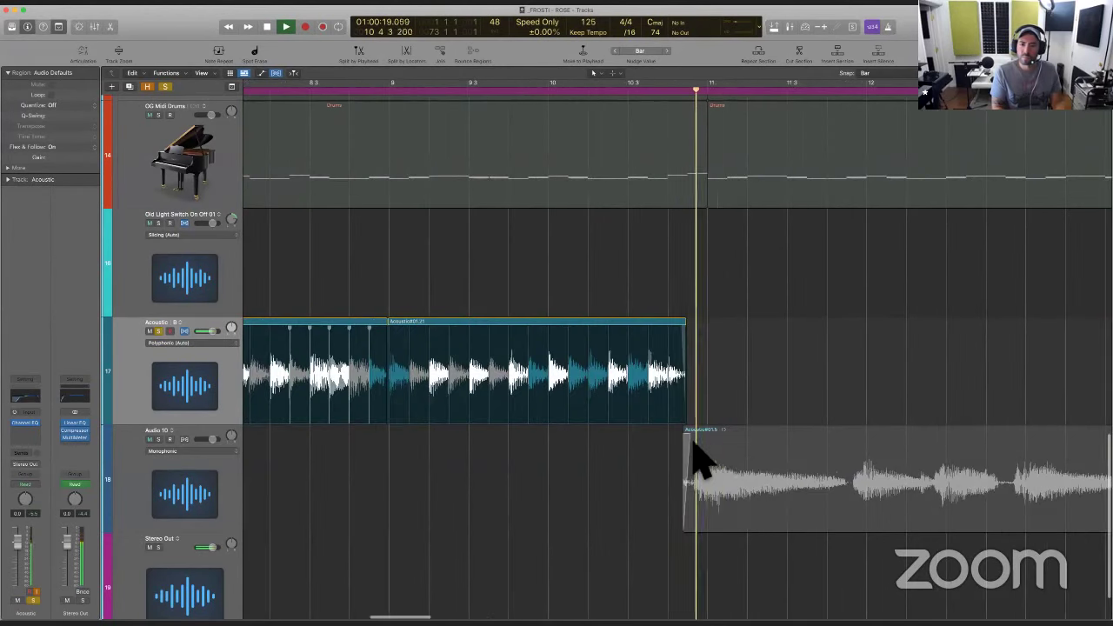
pyautogui.press('space')
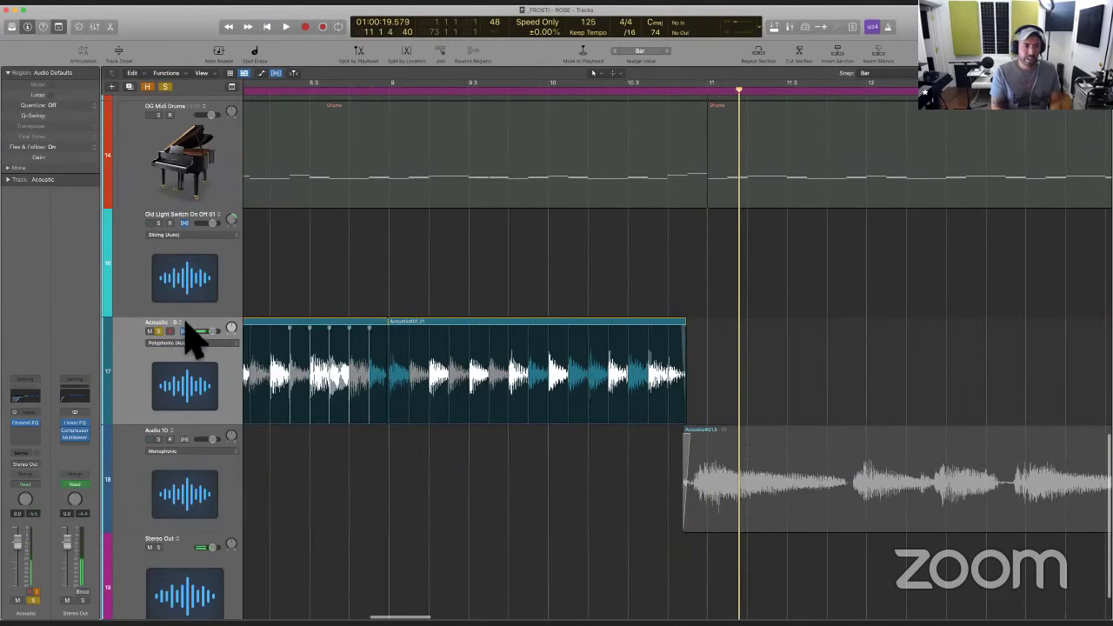
# Turn off the guitar's solo and play the full mix from bar 10 into bar 11 with Audio 10 muted
pyautogui.click(165, 87)
pyautogui.click(566, 308)
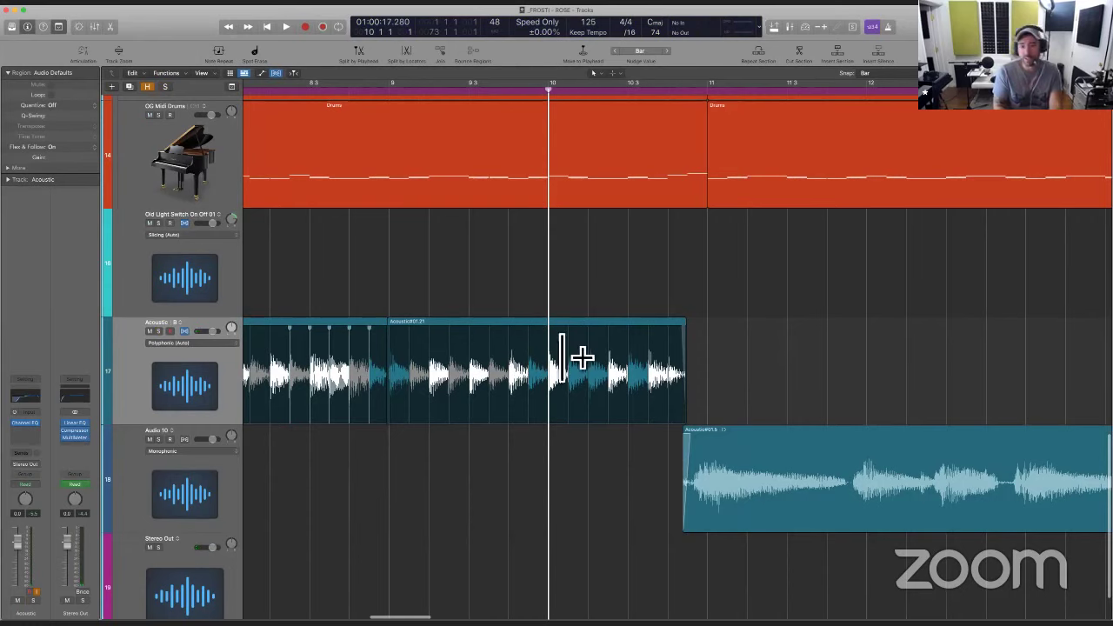
pyautogui.click(150, 440)
pyautogui.press('space')
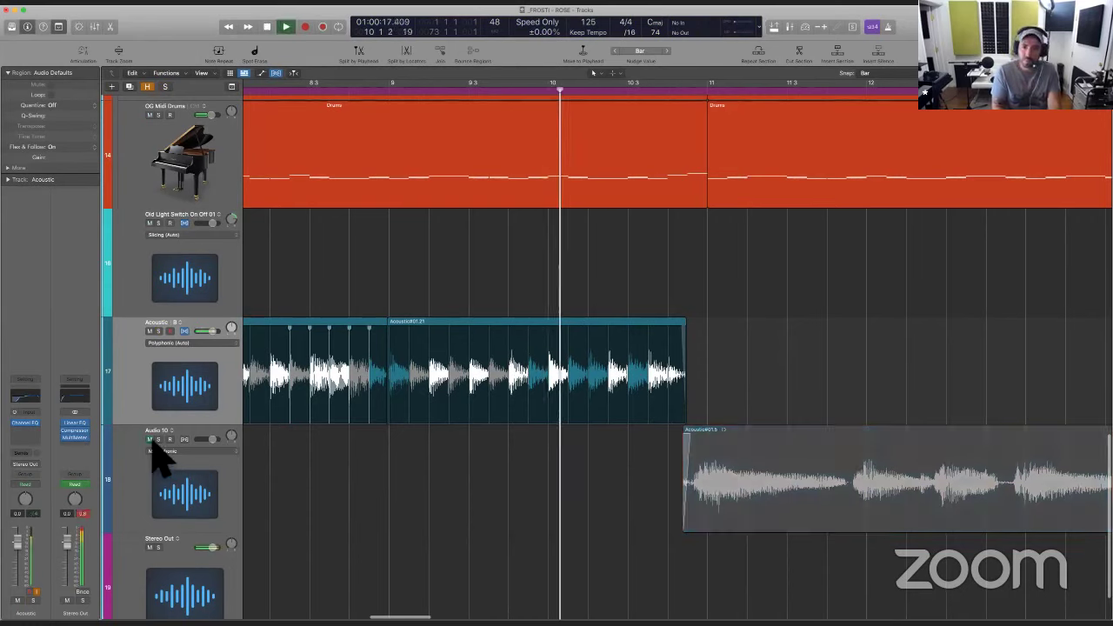
pyautogui.press('space')
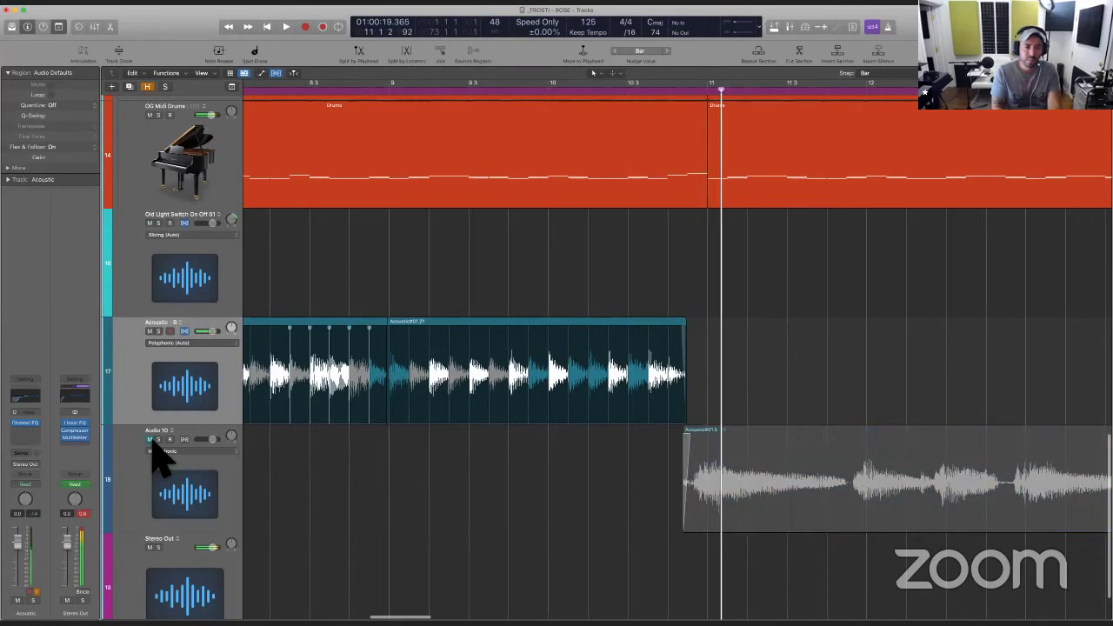
# Unmute Audio 10, extend the start of its guitar region slightly earlier before bar 11, and replay the transition
pyautogui.click(150, 441)
pyautogui.moveTo(706, 542); pyautogui.dragTo(931, 542)
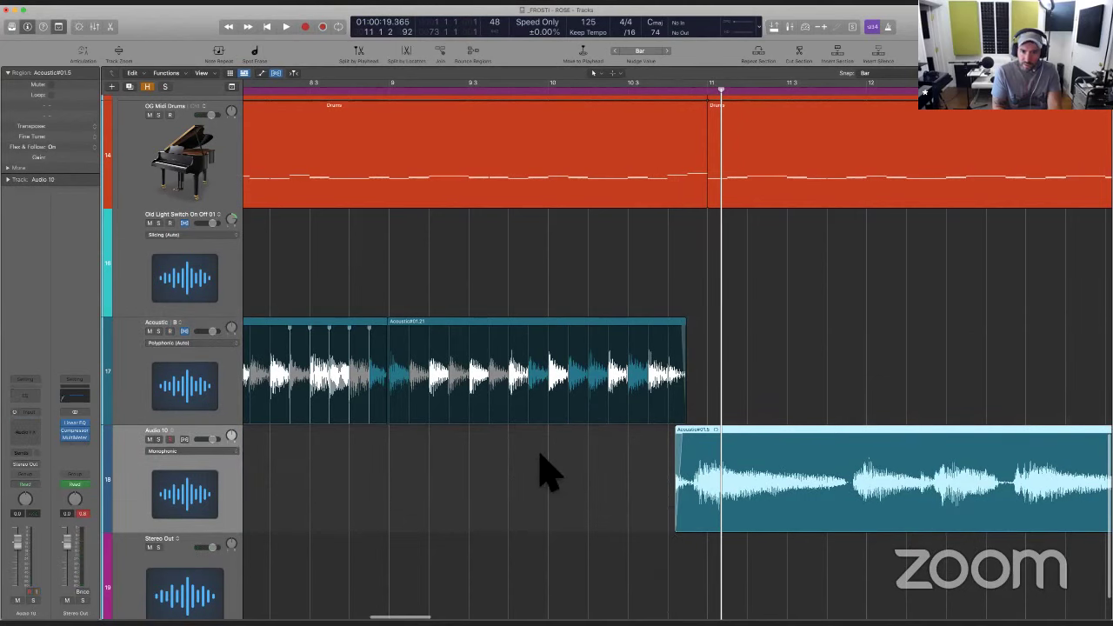
pyautogui.click(547, 472)
pyautogui.press('space')
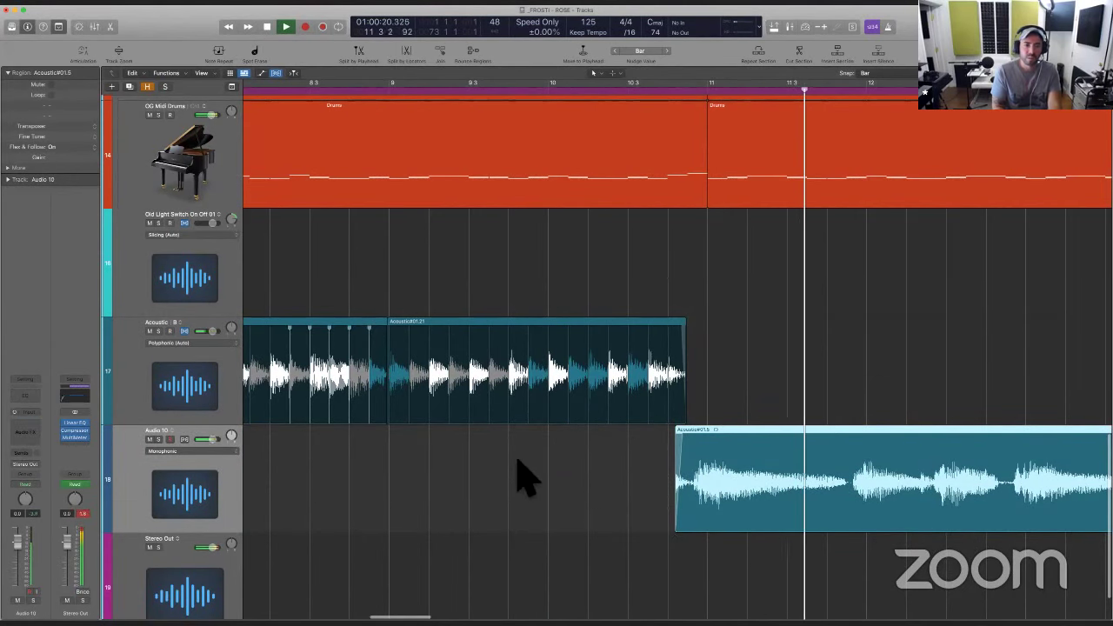
pyautogui.press('space')
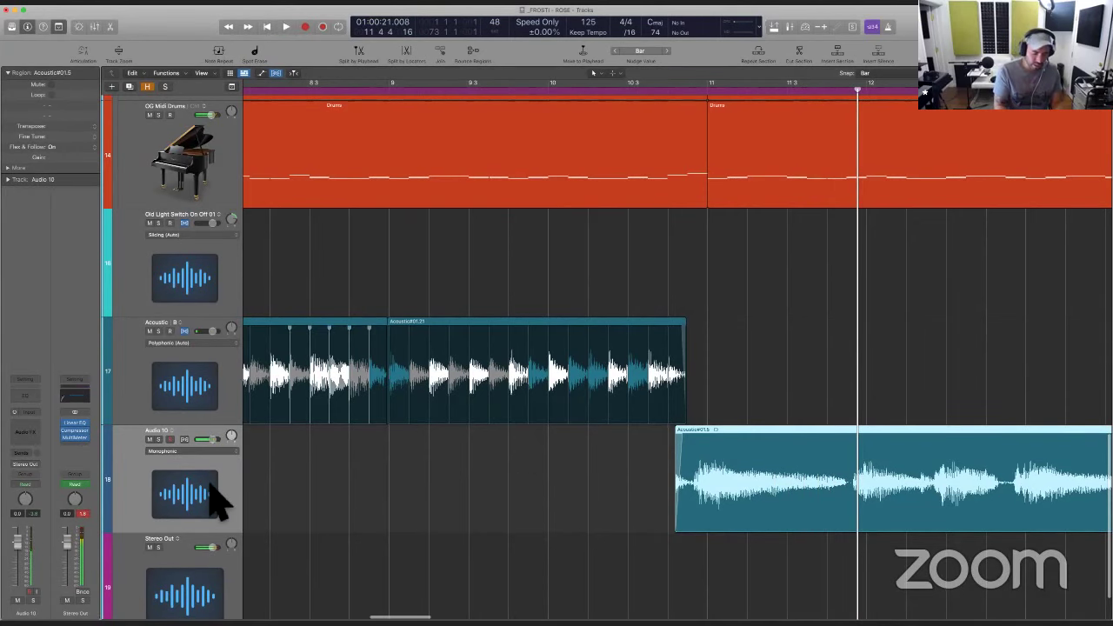
pyautogui.press('super+Up')
pyautogui.press('super+Left')
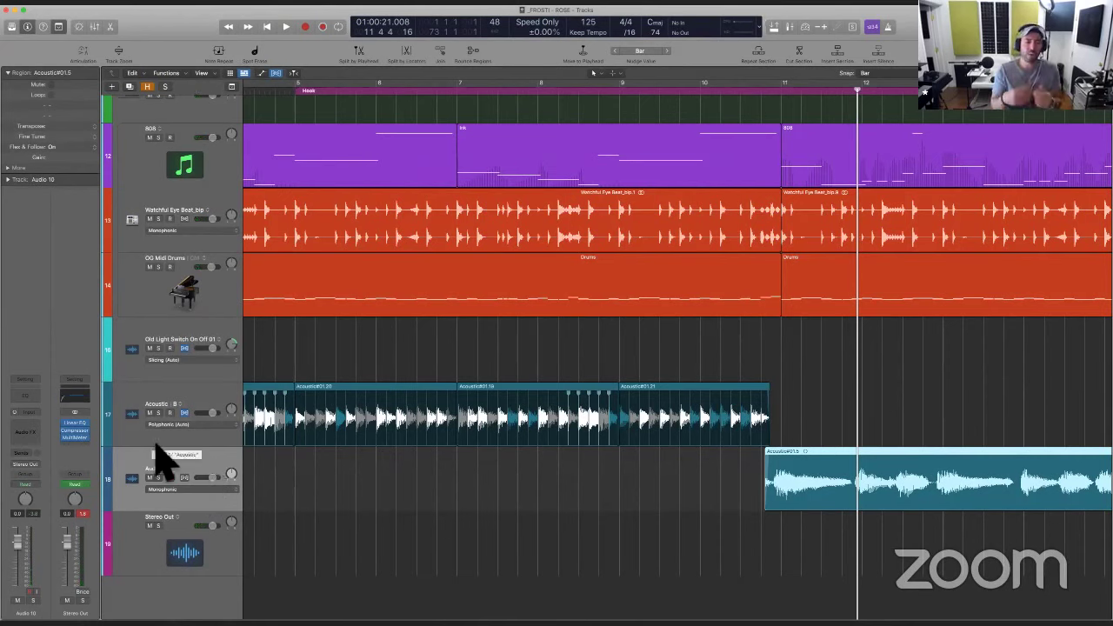
pyautogui.click(35, 434)
pyautogui.press('Escape')
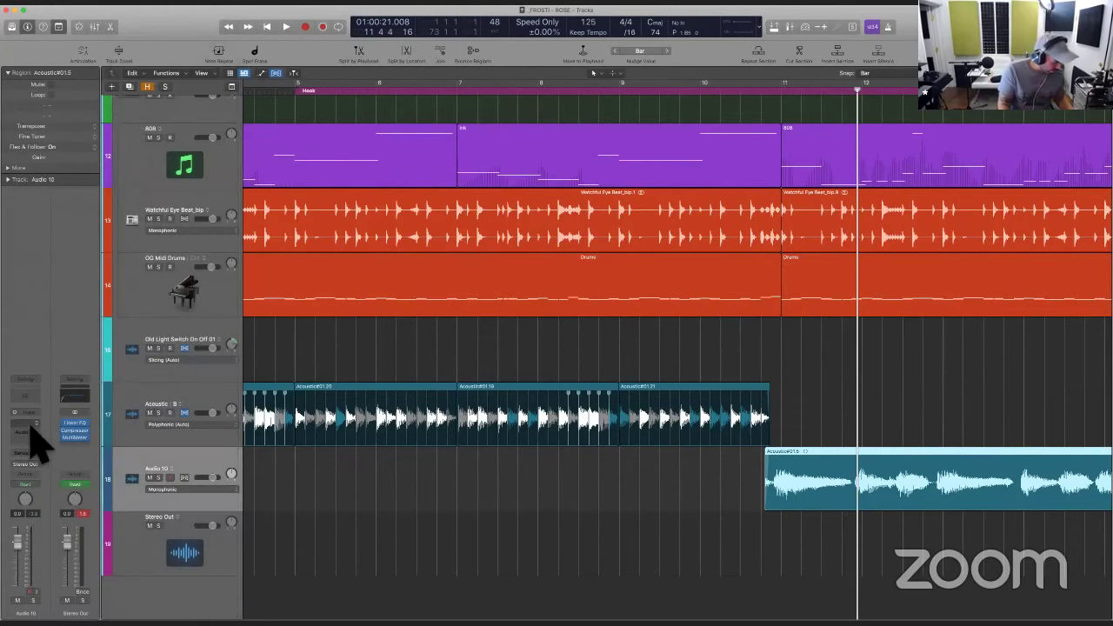
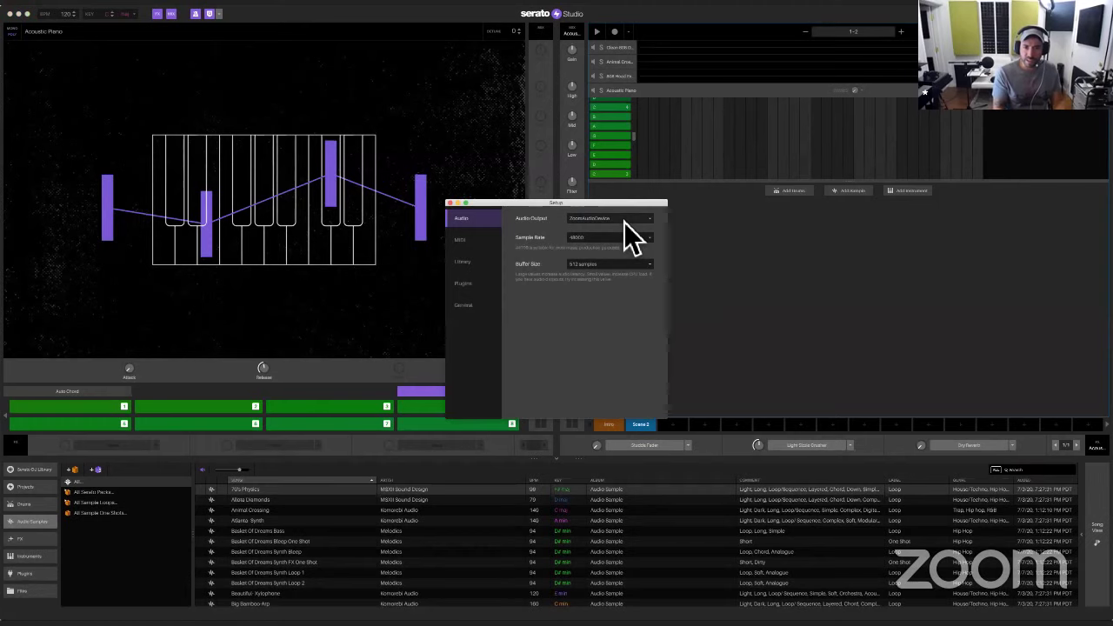
# Close the audio setup in Serato Studio, play the scene, and open the Clean 808 Drum Kit's step pattern
pyautogui.click(450, 204)
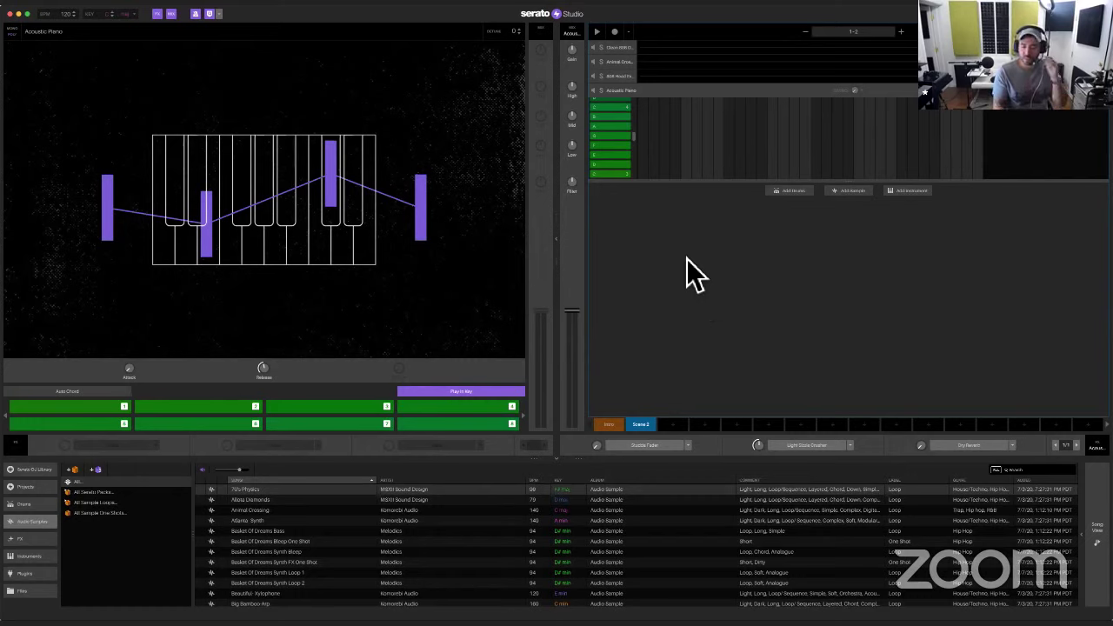
pyautogui.press('space')
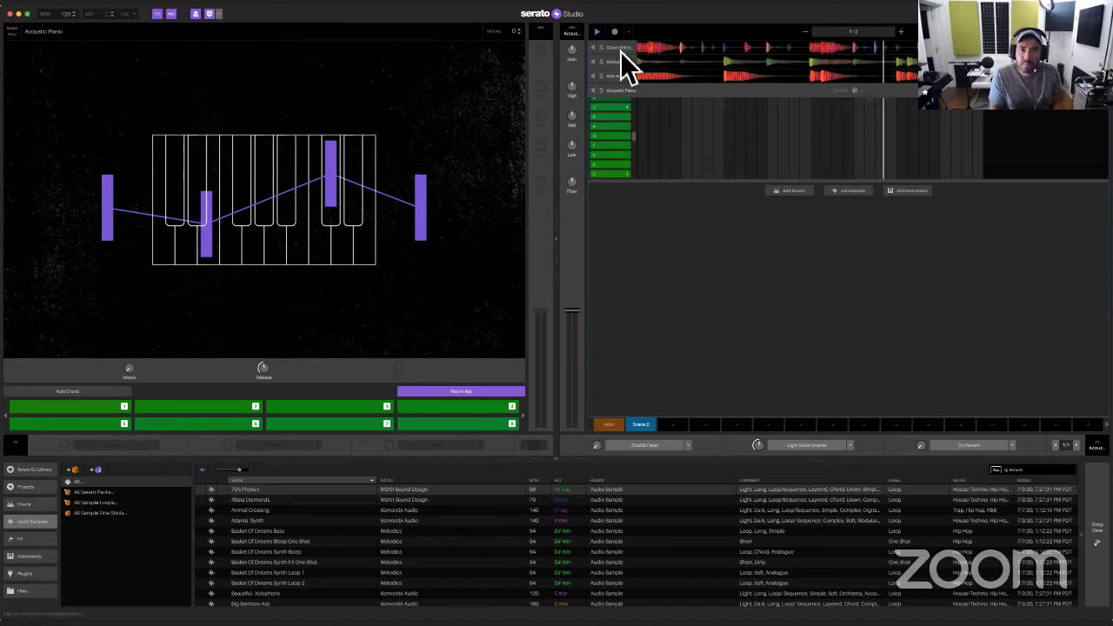
pyautogui.click(620, 50)
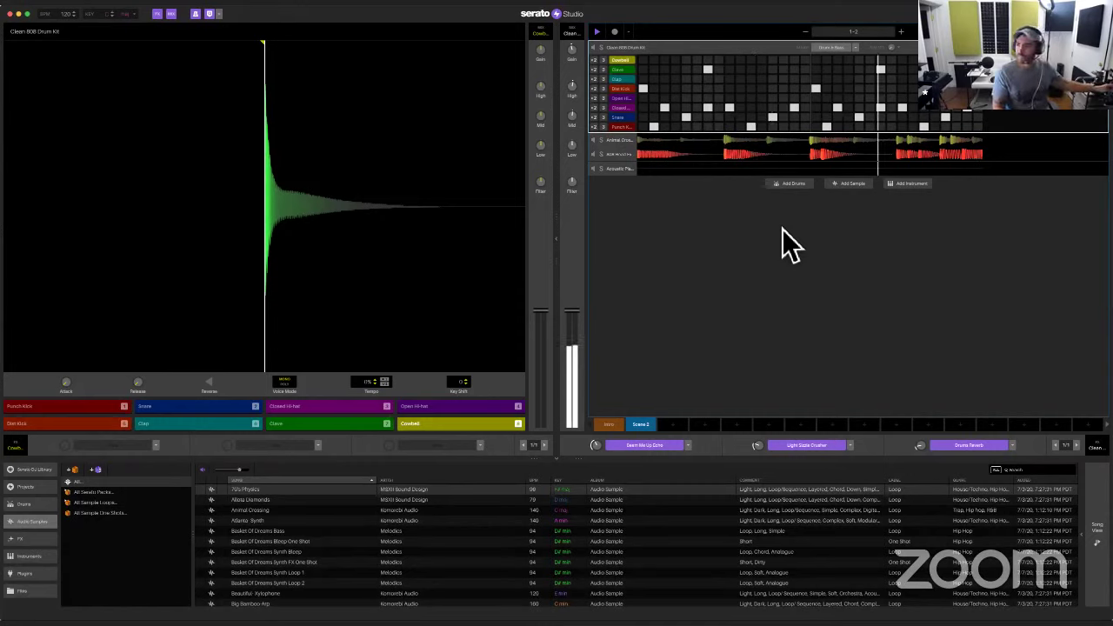
pyautogui.press('space')
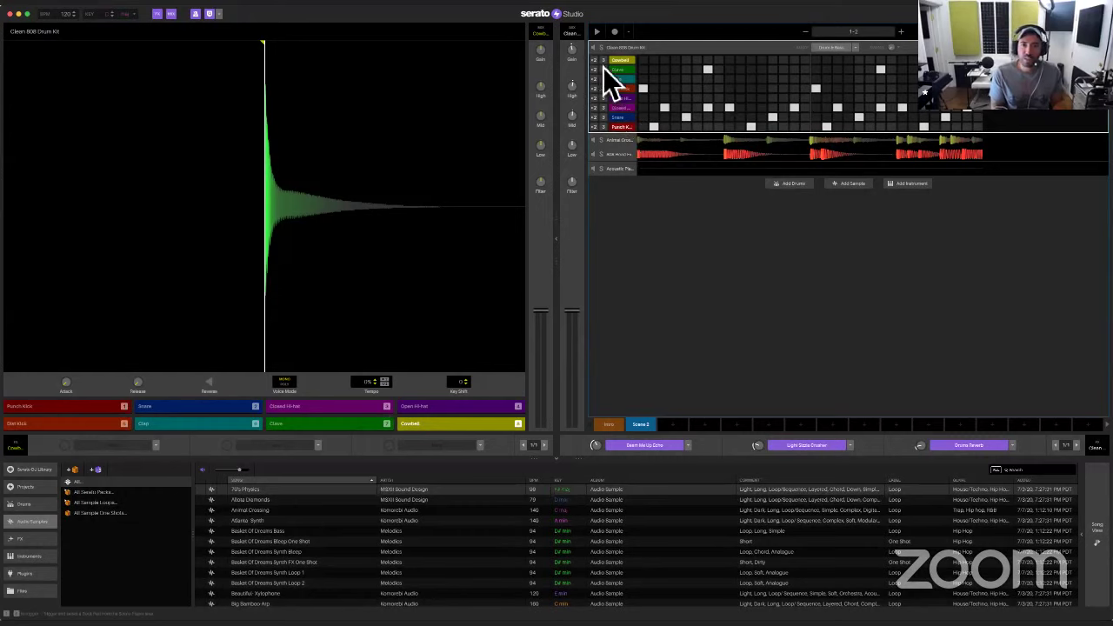
# Try adding cowbell hits on steps 2 and 4 of the drum pattern, and remove them
pyautogui.click(643, 87)
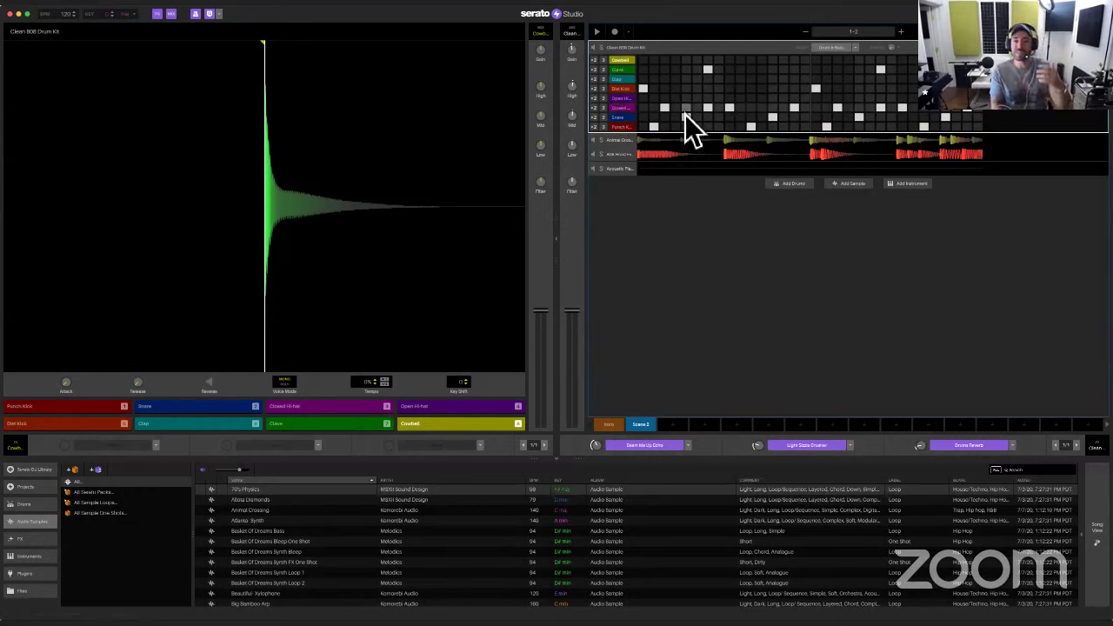
pyautogui.click(656, 61)
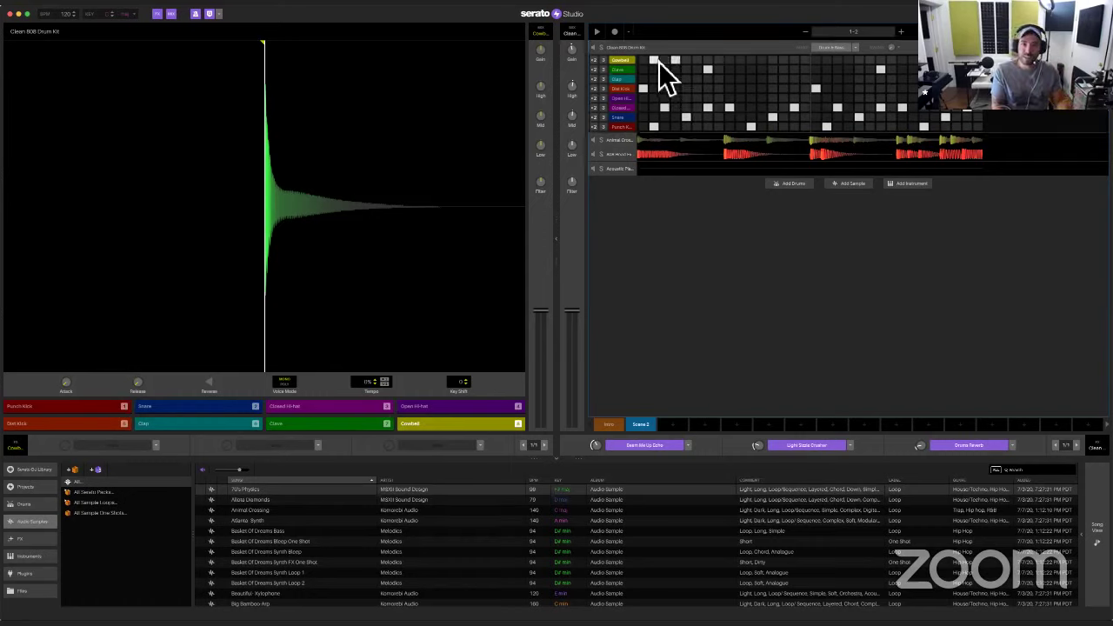
pyautogui.click(665, 61)
pyautogui.click(653, 61)
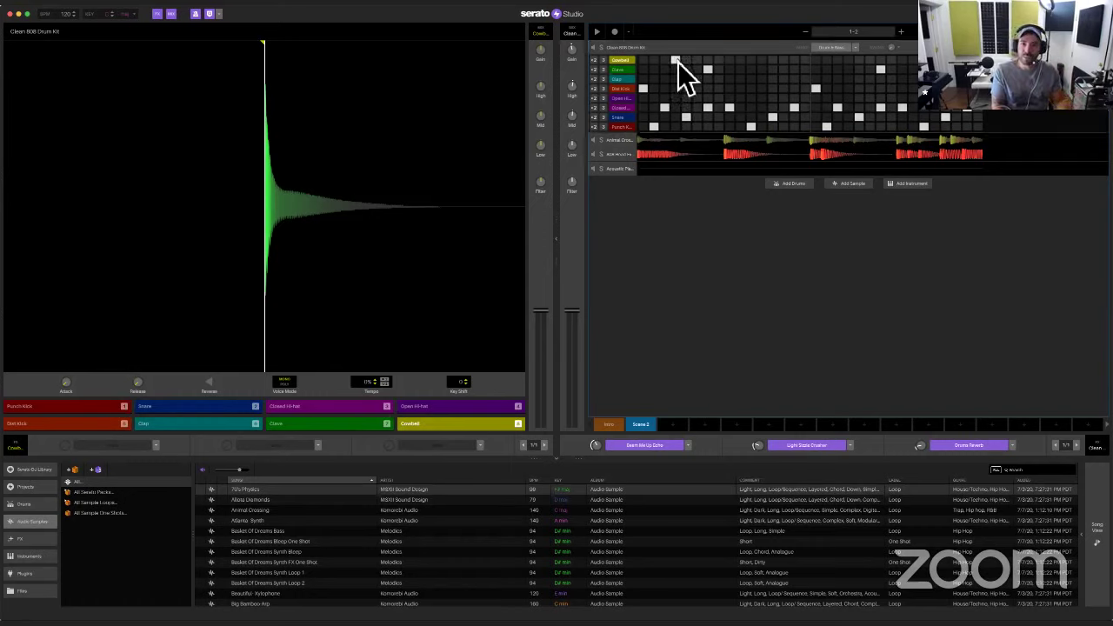
# Solo the Clean 808 Drum Kit and play its current pattern
pyautogui.click(604, 48)
pyautogui.press('space')
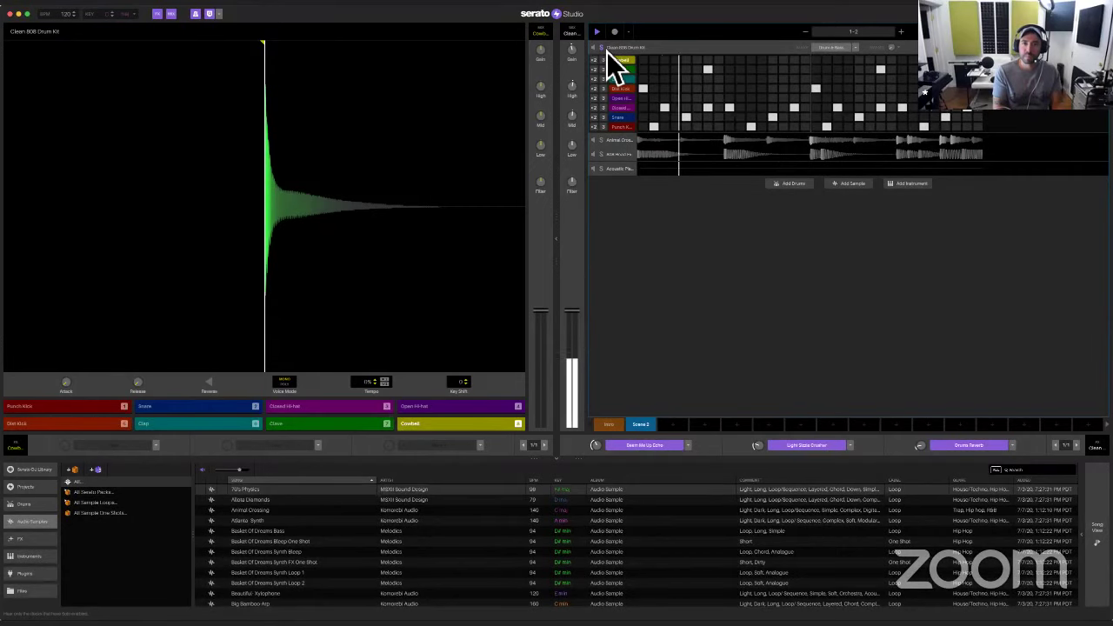
pyautogui.click(606, 50)
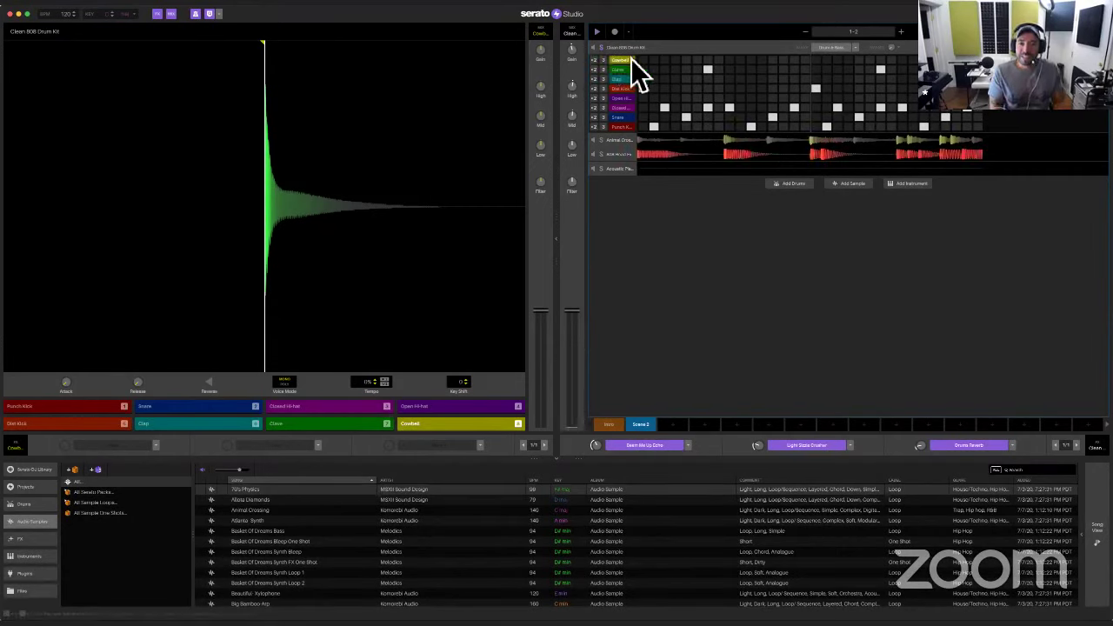
# Generate a Hip Hop / Rap beat for the Clean 808 Drum Kit and play it soloed
pyautogui.click(857, 48)
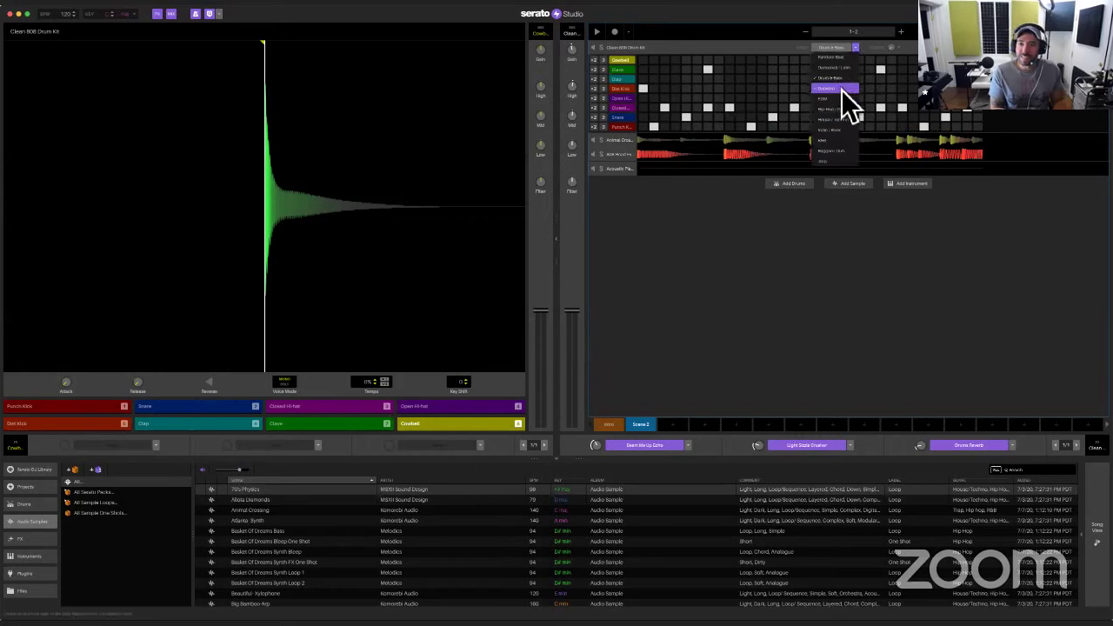
pyautogui.click(843, 88)
pyautogui.click(858, 49)
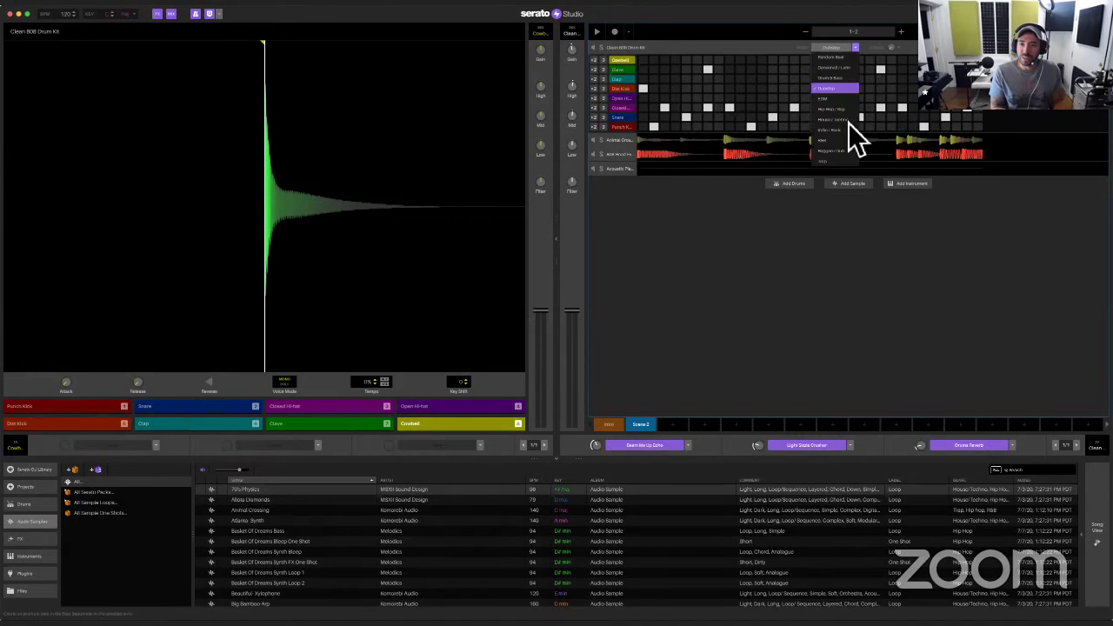
pyautogui.click(844, 109)
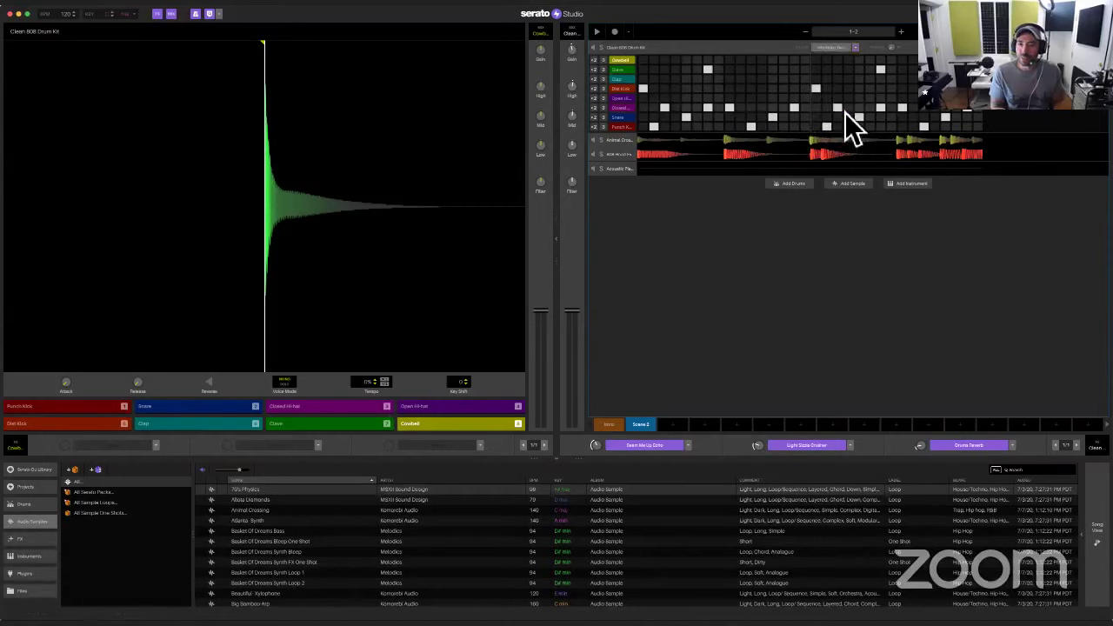
pyautogui.click(837, 51)
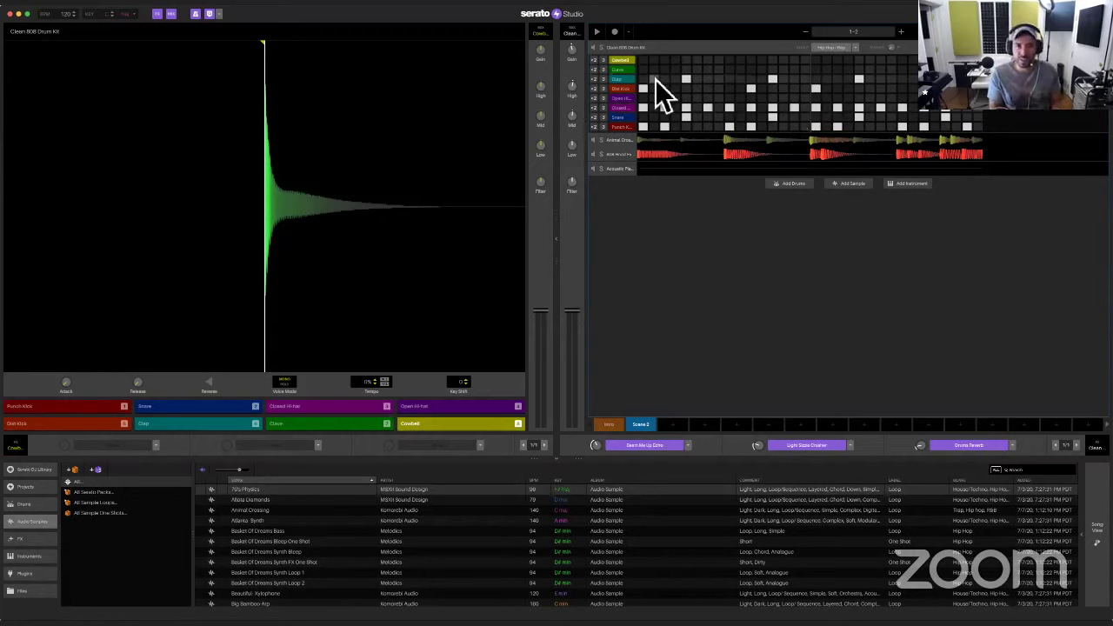
pyautogui.press('space')
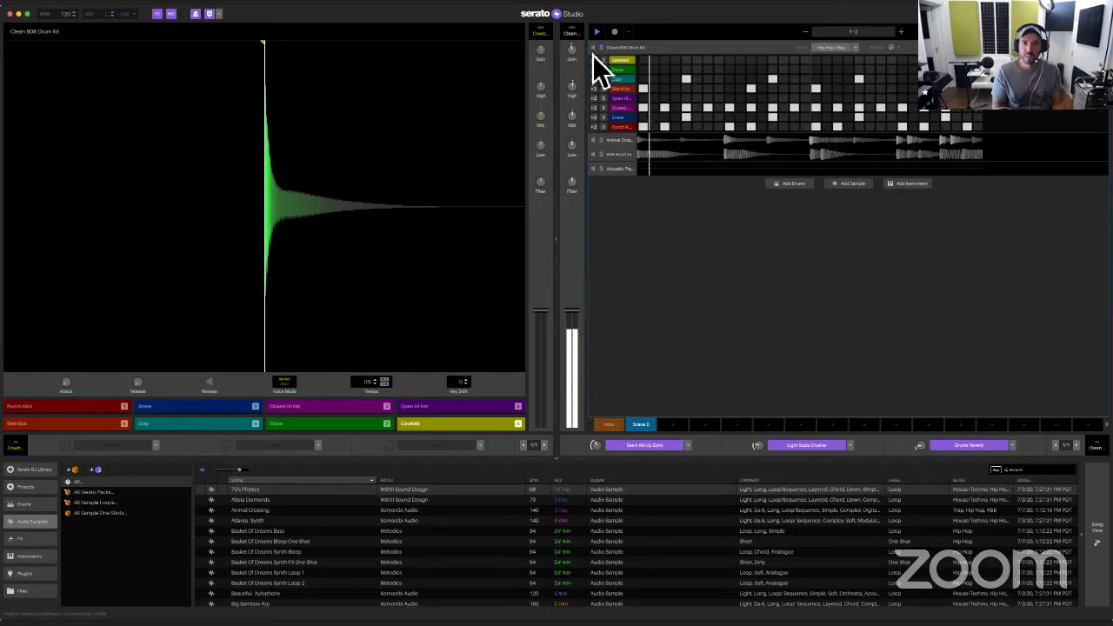
pyautogui.press('space')
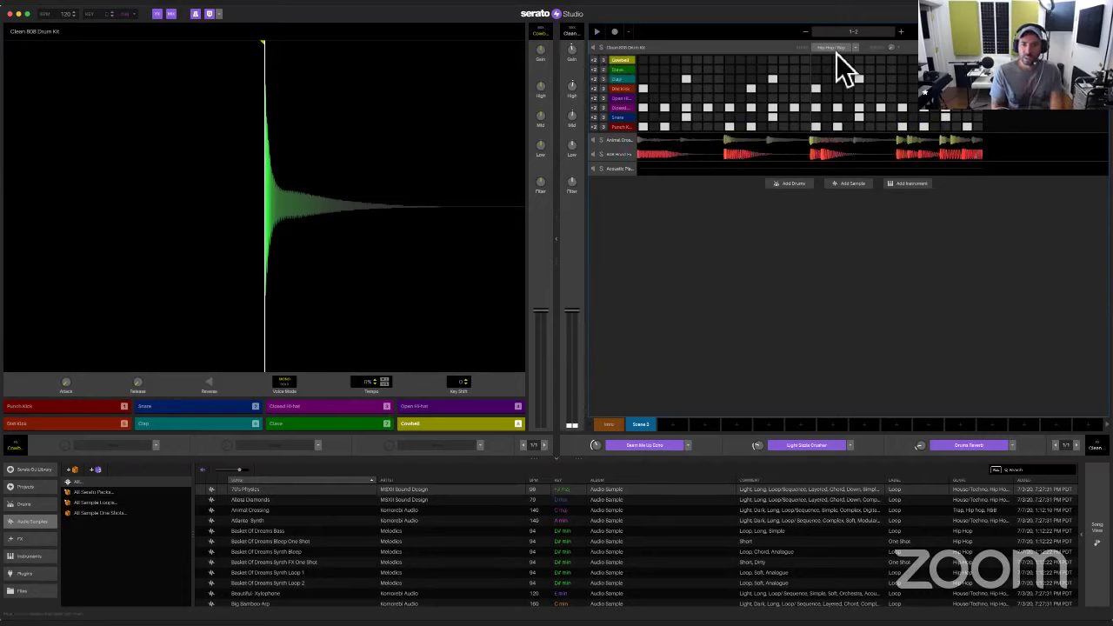
# Audition the drum kit's clap, punch kick, snare and clave by playing their pads
pyautogui.press('6')
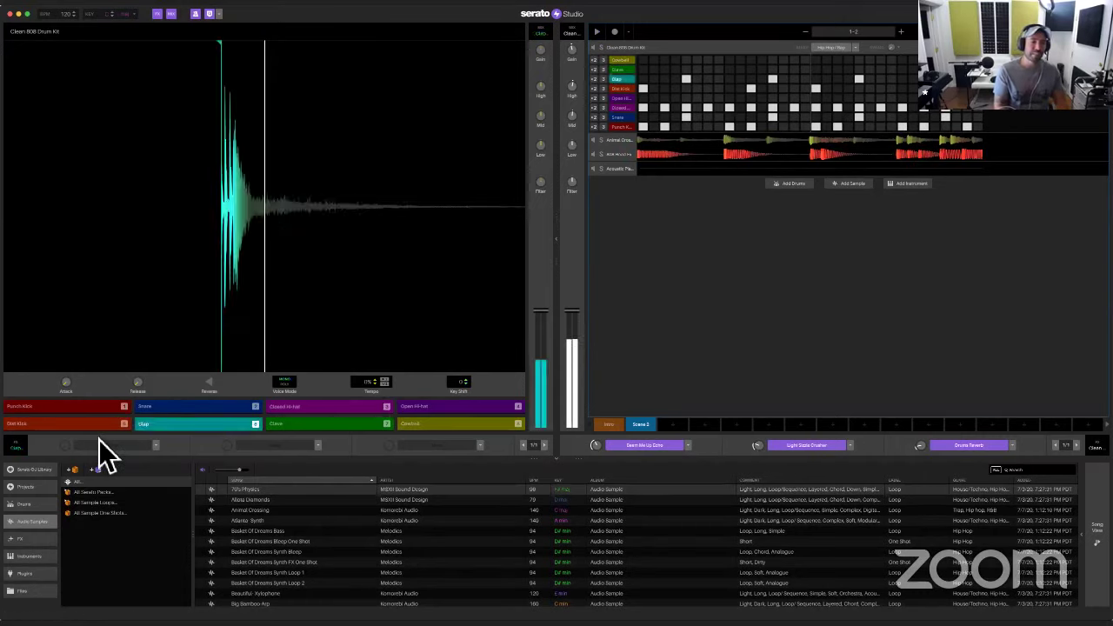
pyautogui.press('1')
pyautogui.press('6')
pyautogui.press('1')
pyautogui.press('2')
pyautogui.press('7')
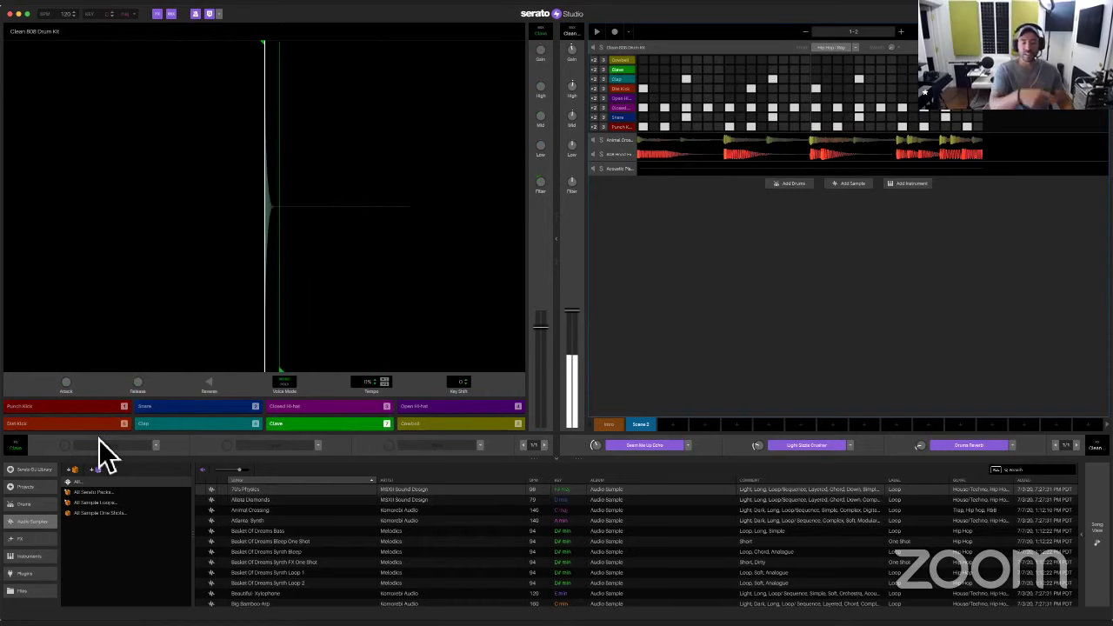
pyautogui.press('7')
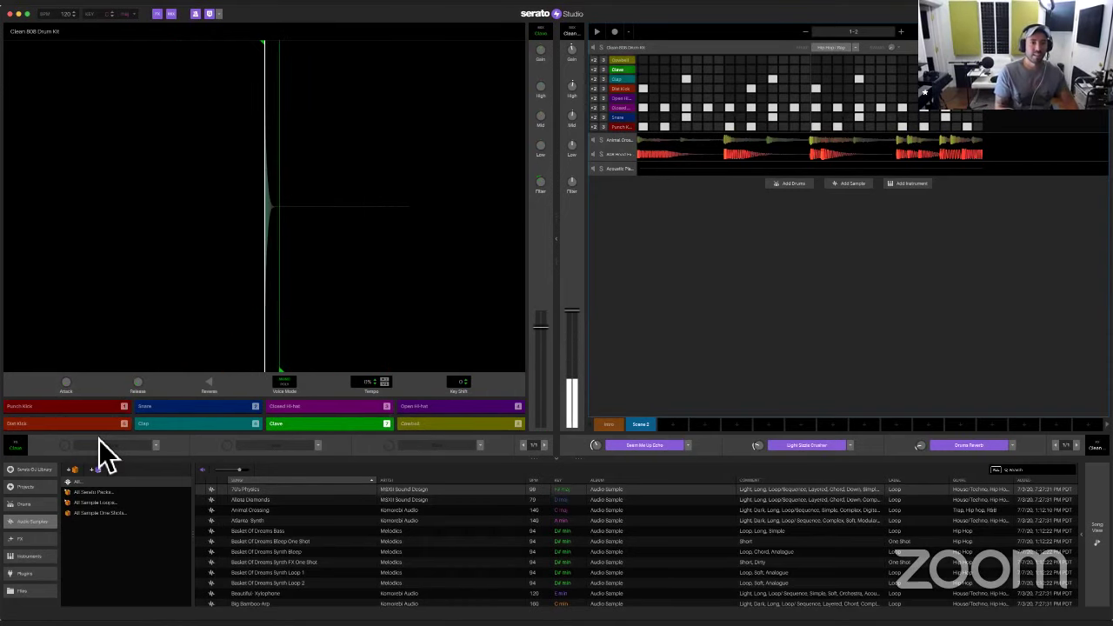
pyautogui.press('7')
pyautogui.press('1')
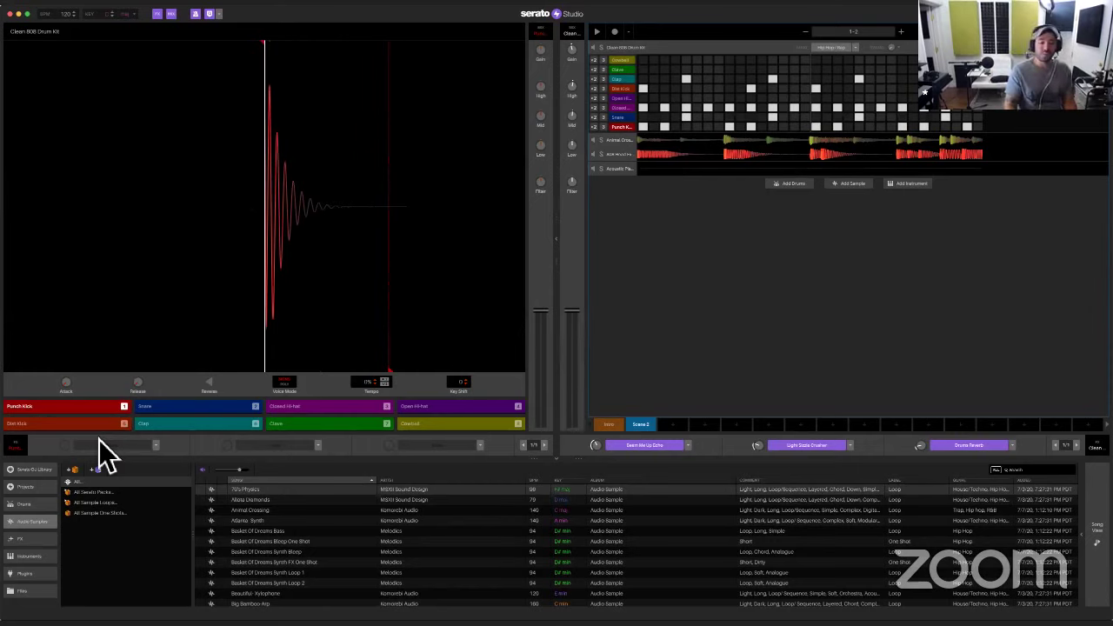
# Audition the drum kit's punch kick and Dist Kick by playing their pads
pyautogui.press('1')
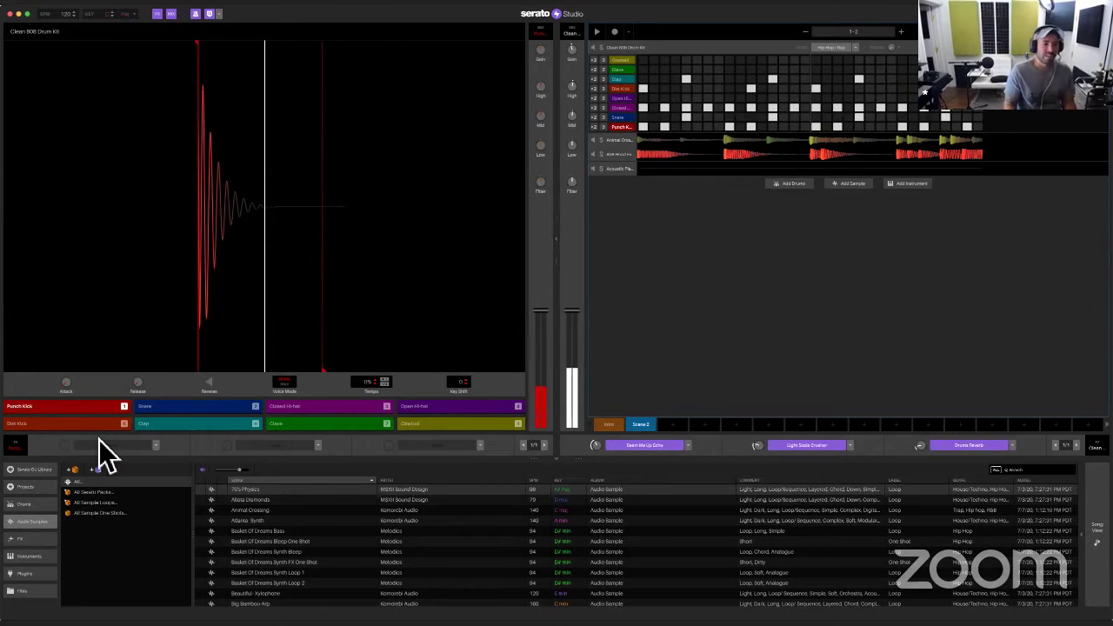
pyautogui.press('5')
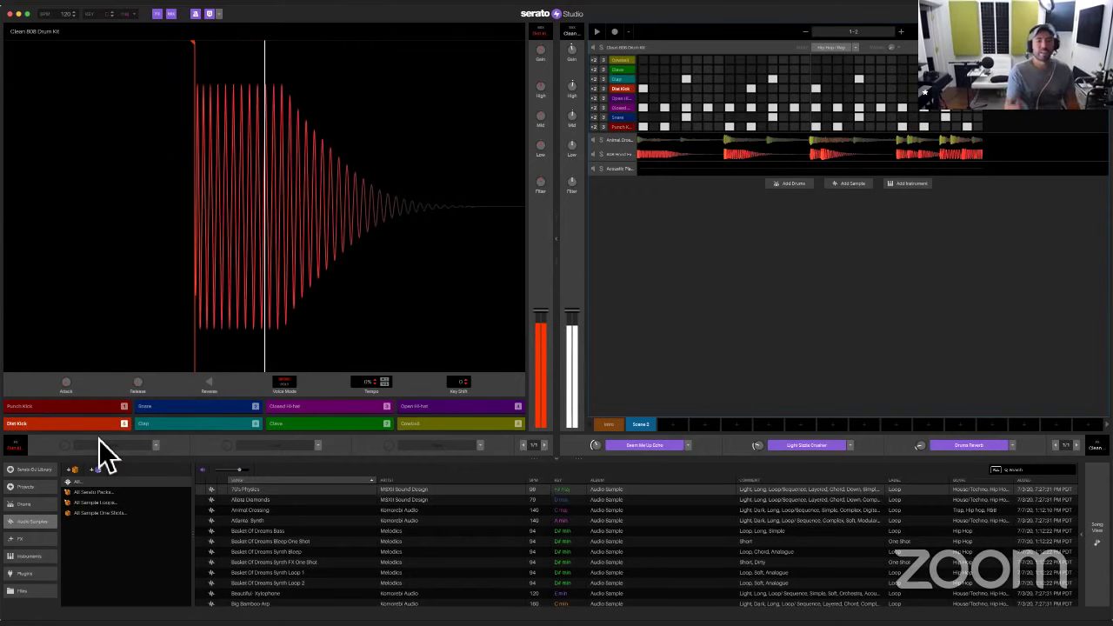
pyautogui.press('5')
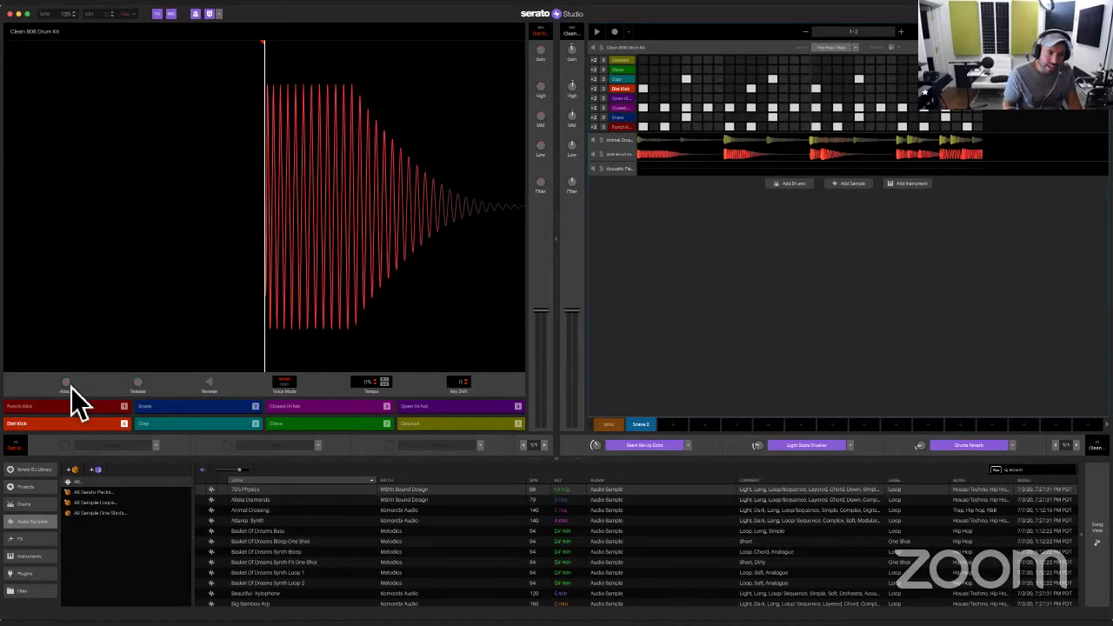
# Try a slower attack of about 110 ms on the Dist Kick while playing it, and restore the default attack
pyautogui.moveTo(68, 384)
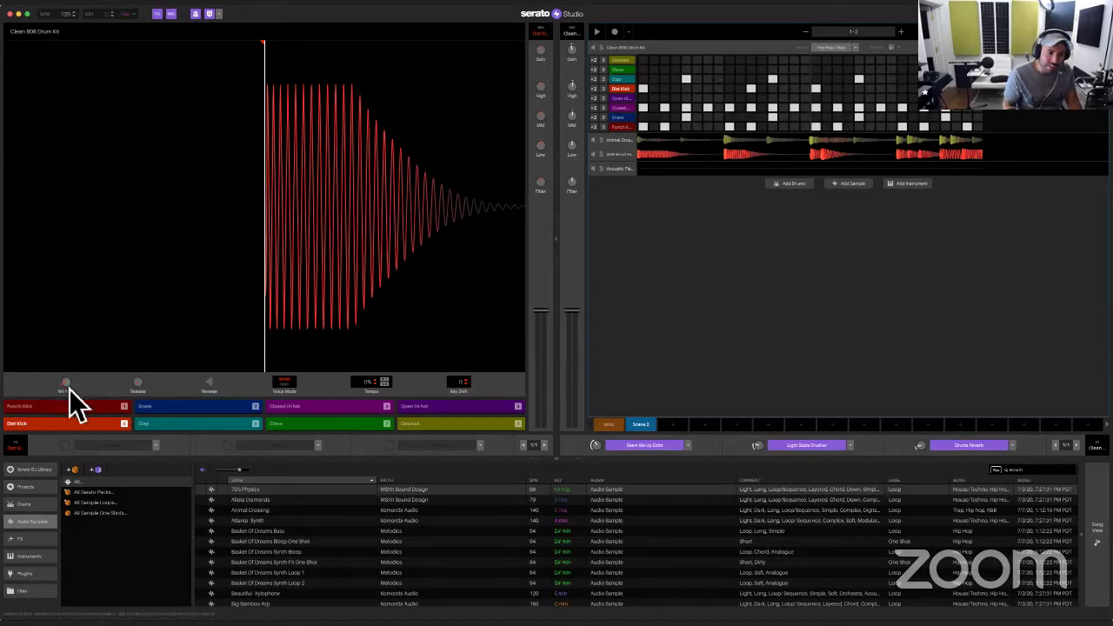
pyautogui.press('5')
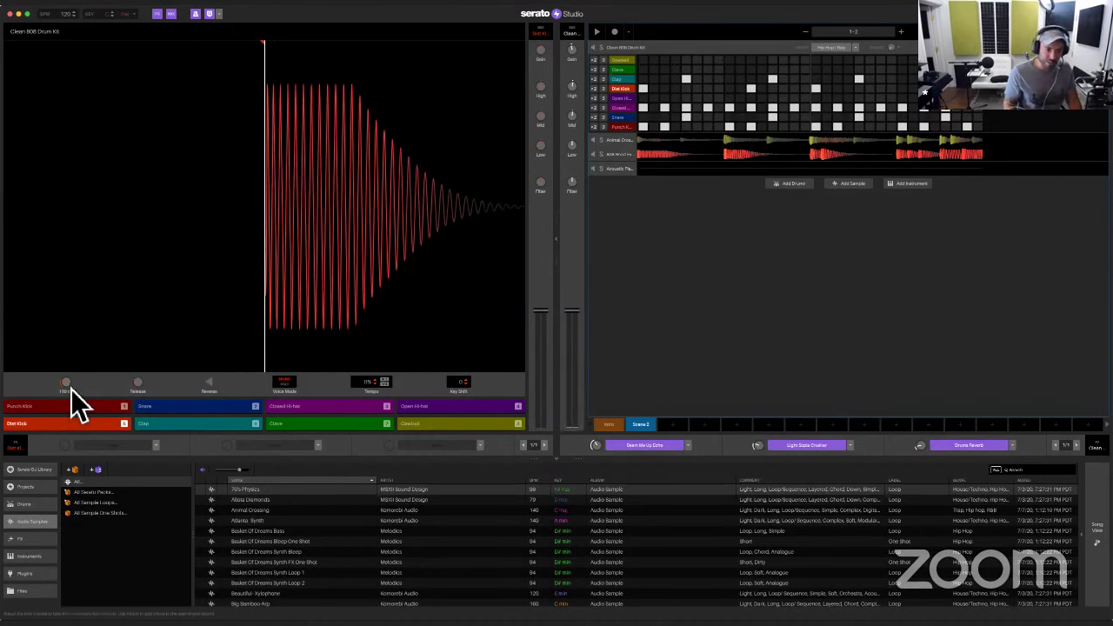
pyautogui.press('5')
pyautogui.press('5')
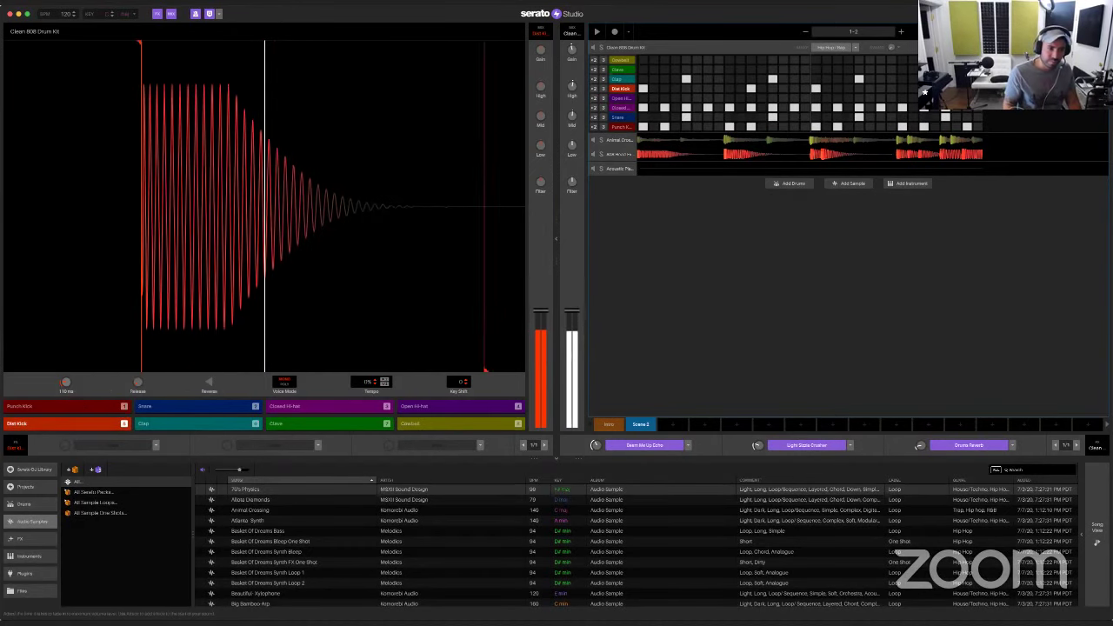
pyautogui.press('5')
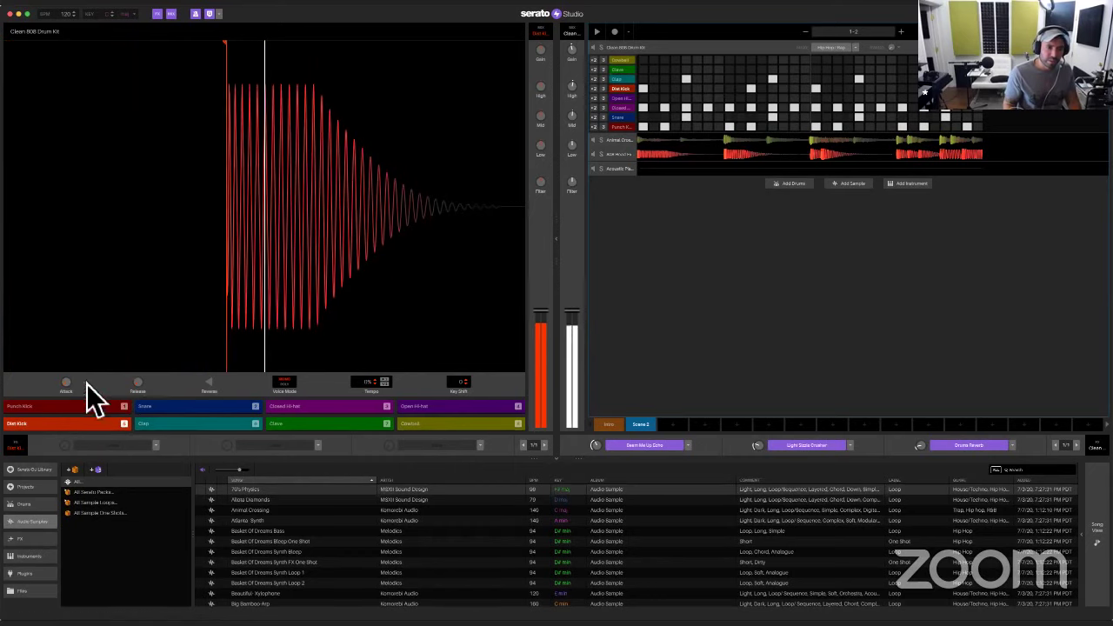
# Shorten the Dist Kick's release to about 270 ms while playing its pad to hear the change
pyautogui.moveTo(145, 385)
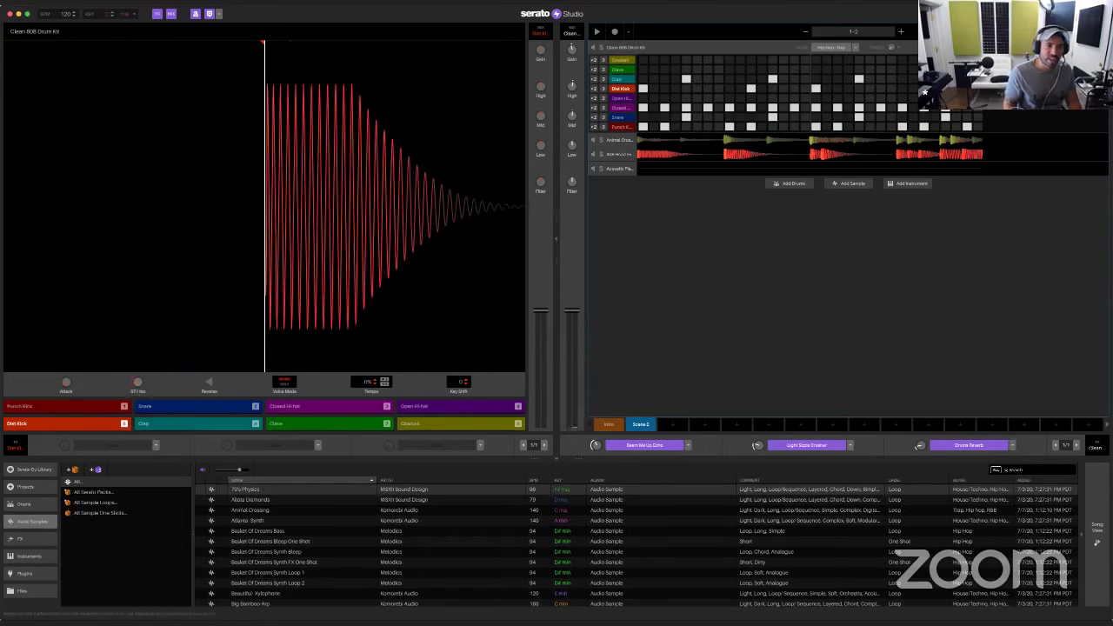
pyautogui.press('5')
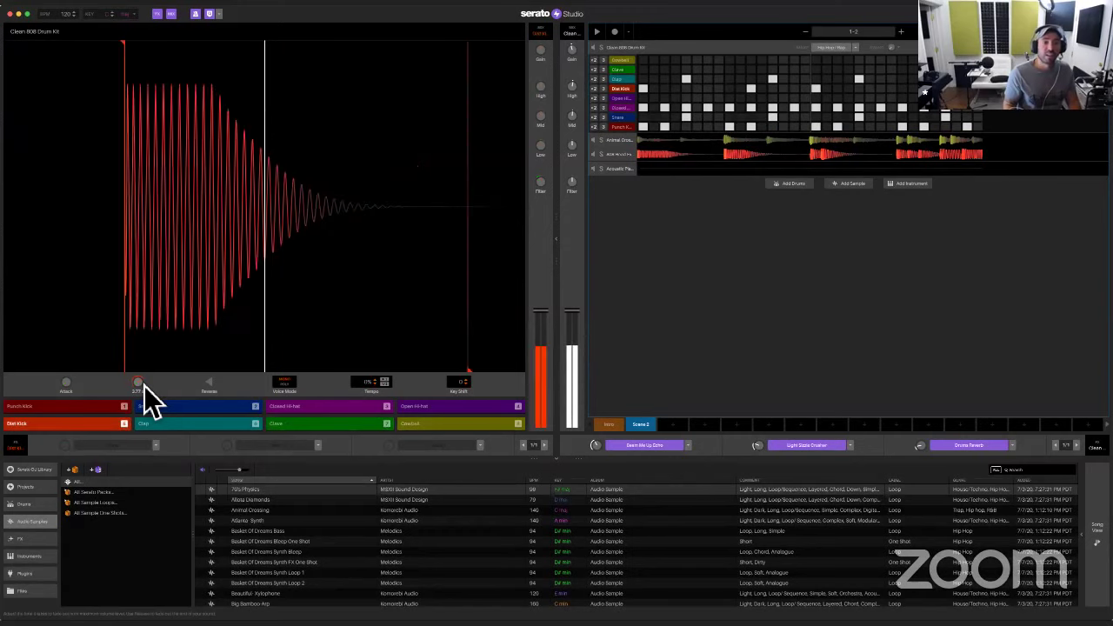
pyautogui.press('5')
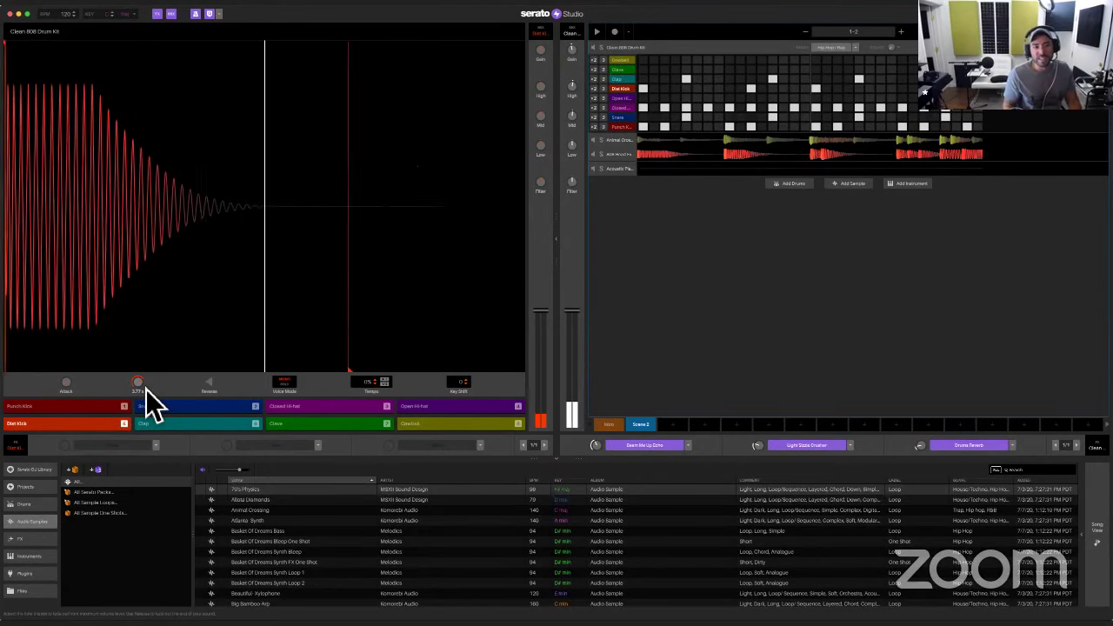
pyautogui.moveTo(138, 383); pyautogui.dragTo(143, 390)
pyautogui.press('5')
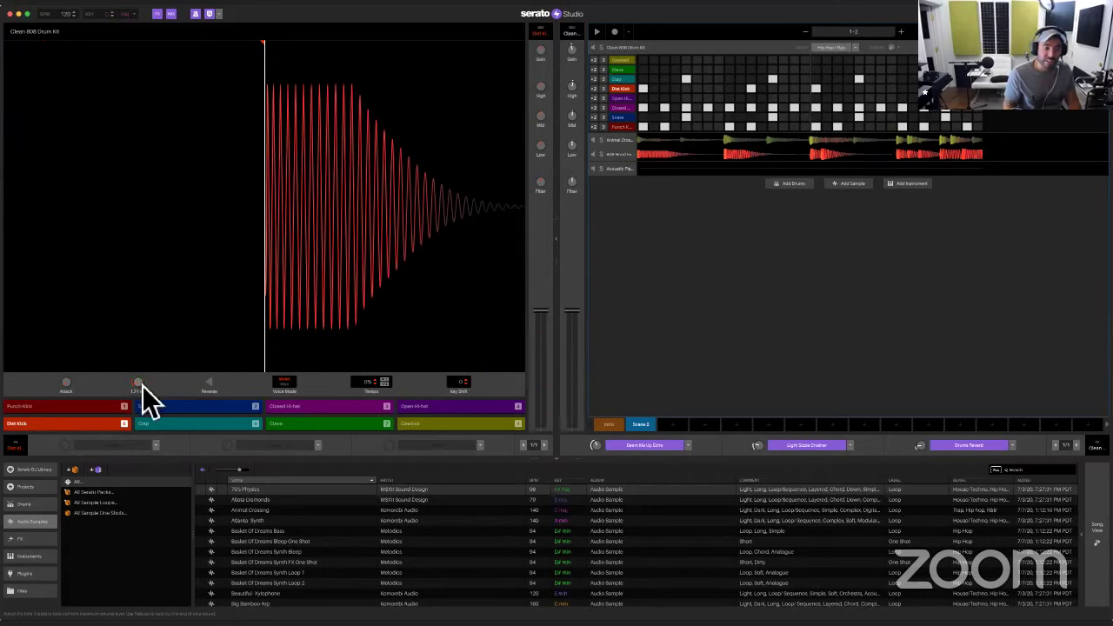
pyautogui.moveTo(141, 390)
pyautogui.mouseDown()
pyautogui.moveTo(140, 380)
pyautogui.moveTo(140, 417)
pyautogui.moveTo(142, 385)
pyautogui.mouseUp()
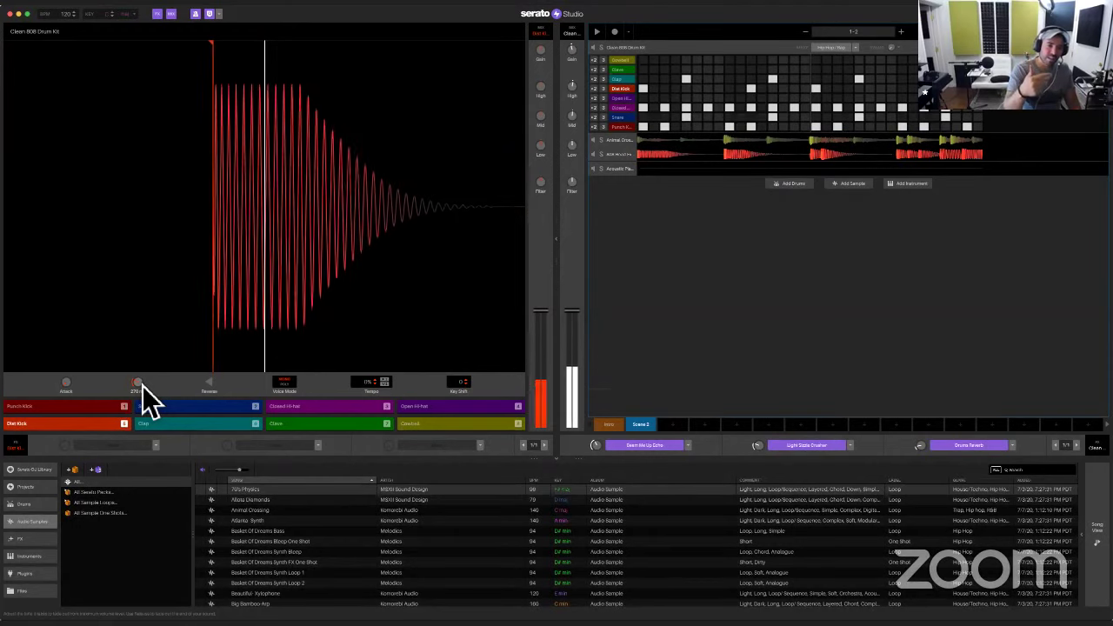
# Play the clave, punch kick, cowbell and open hi-hat pads, and alternate the Dist Kick with the snare as a rhythm
pyautogui.press('7')
pyautogui.press('1')
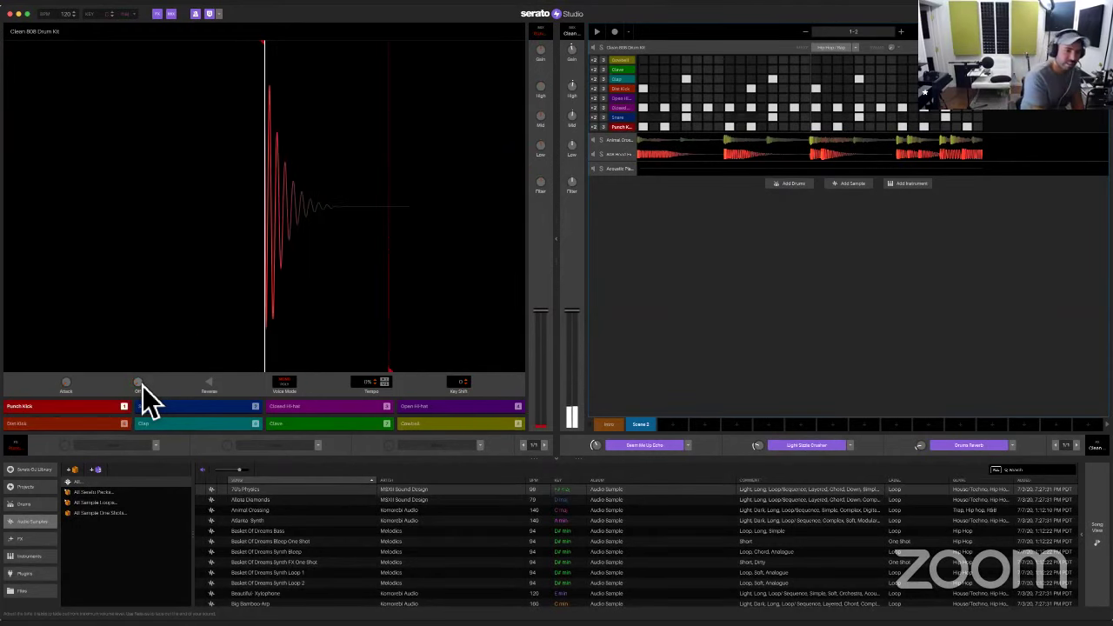
pyautogui.press('8')
pyautogui.press('4')
pyautogui.press('5')
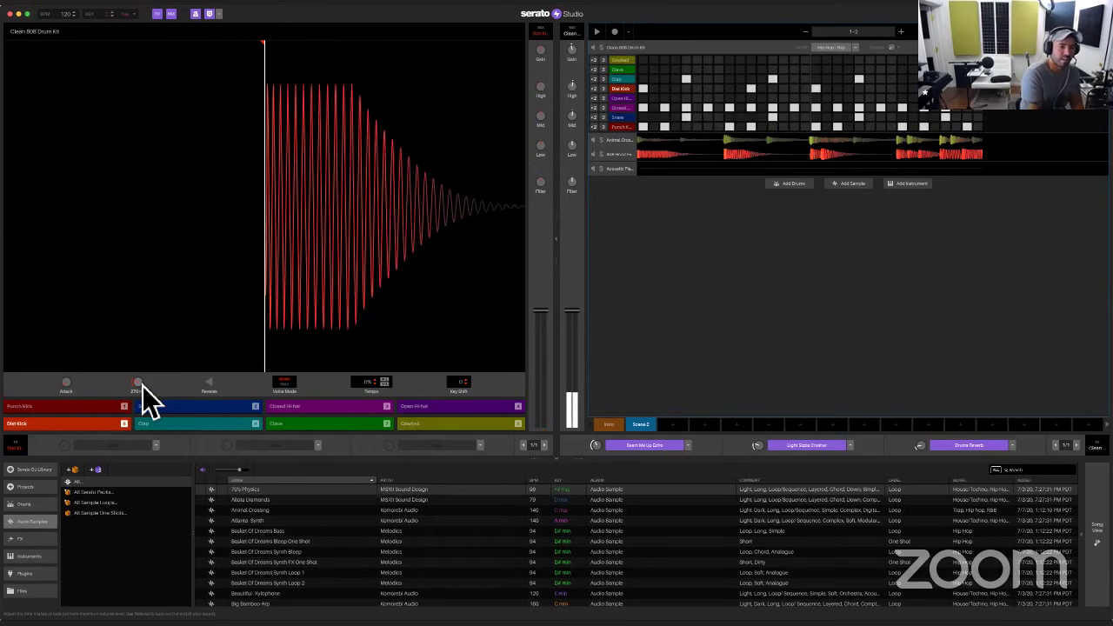
pyautogui.press('2')
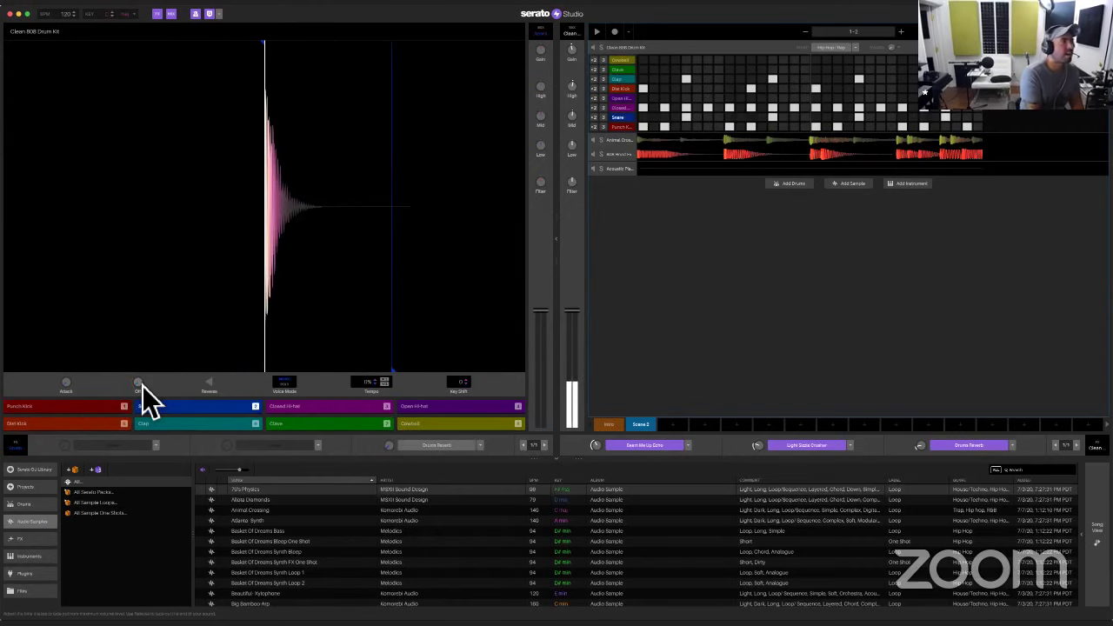
pyautogui.press('5')
pyautogui.press('2')
pyautogui.press('5')
pyautogui.press('2')
pyautogui.press('5')
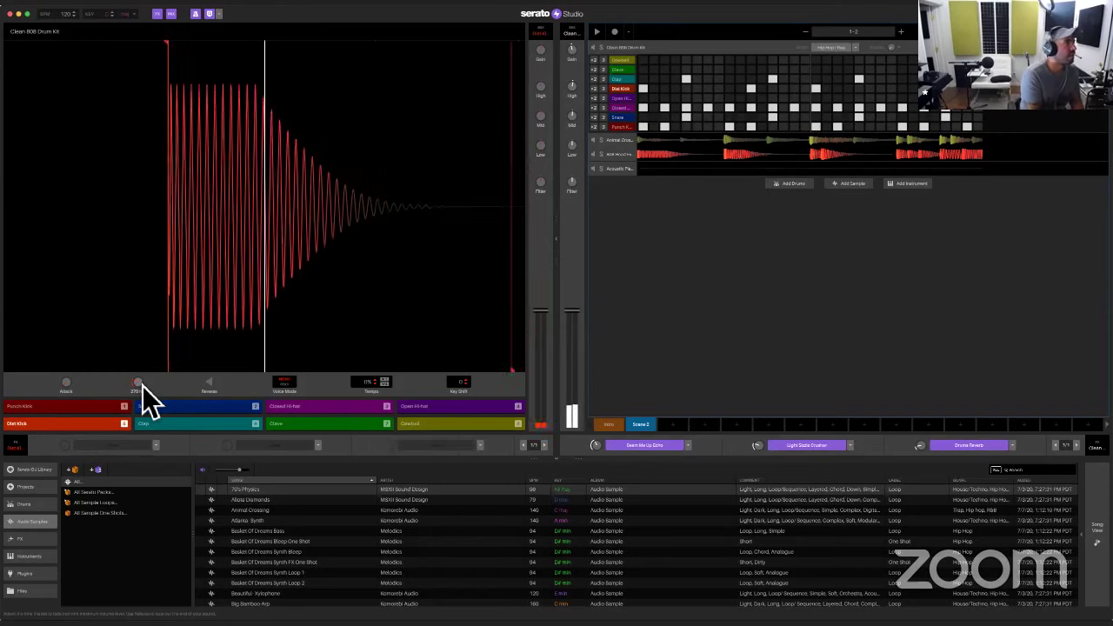
pyautogui.press('2')
pyautogui.press('5')
pyautogui.press('5')
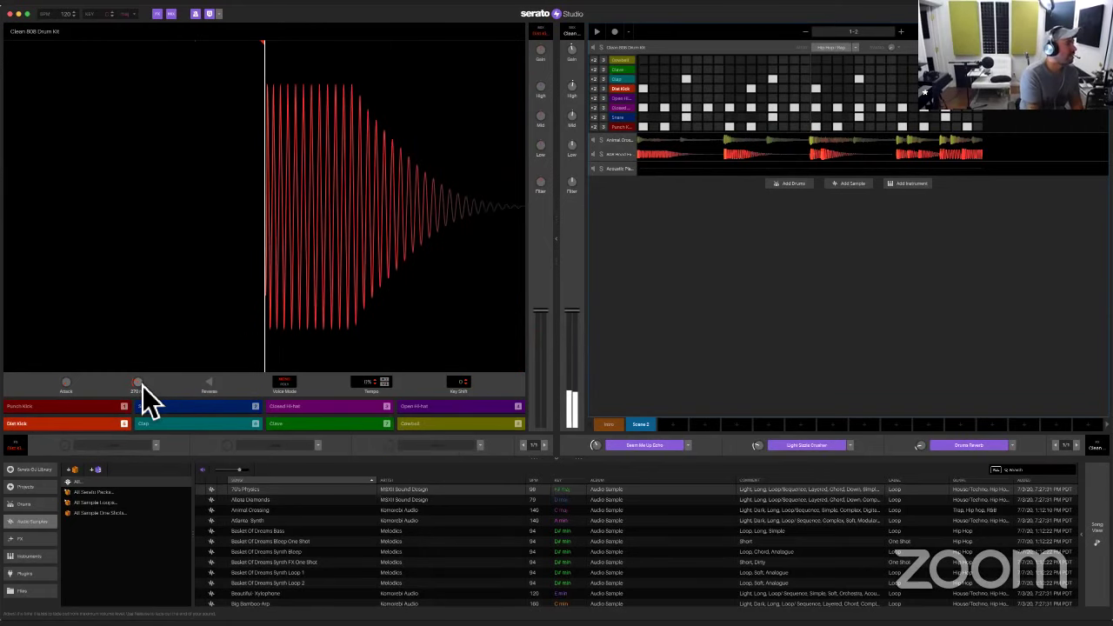
pyautogui.press('2')
pyautogui.press('5')
pyautogui.press('2')
pyautogui.press('5')
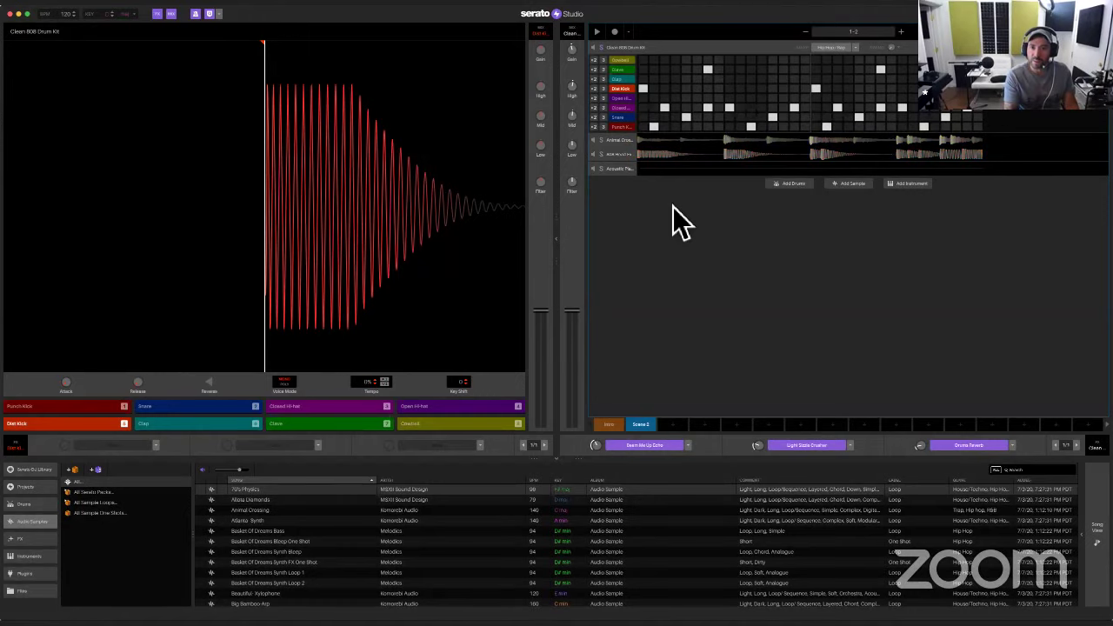
# Open the Animal Crossing track and select the Animal Crossing loop in the audio sample library
pyautogui.click(615, 143)
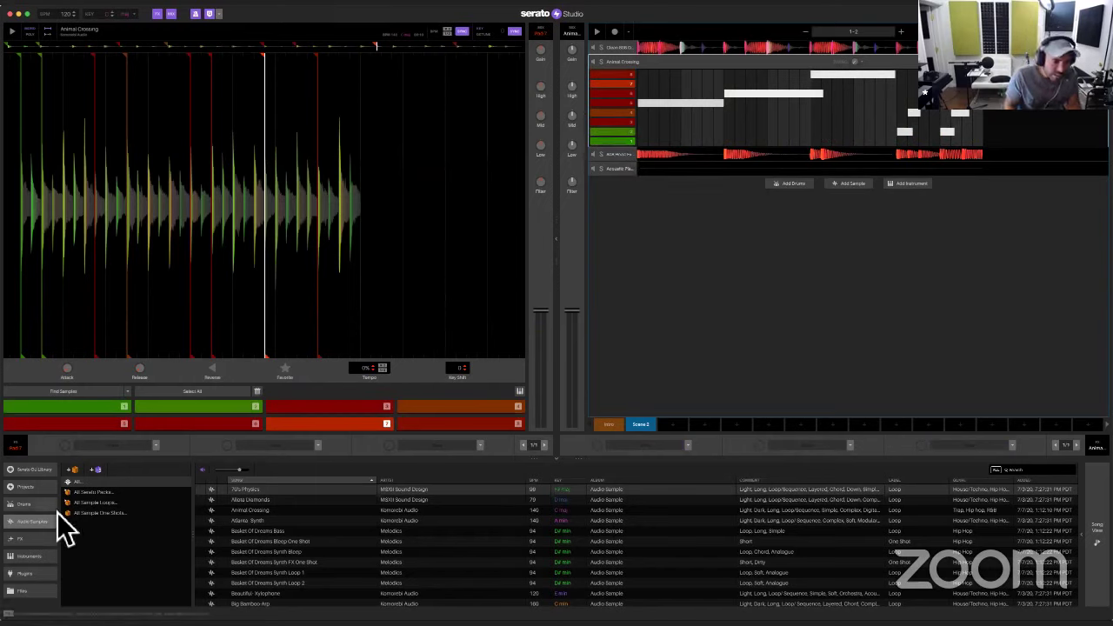
pyautogui.click(423, 492)
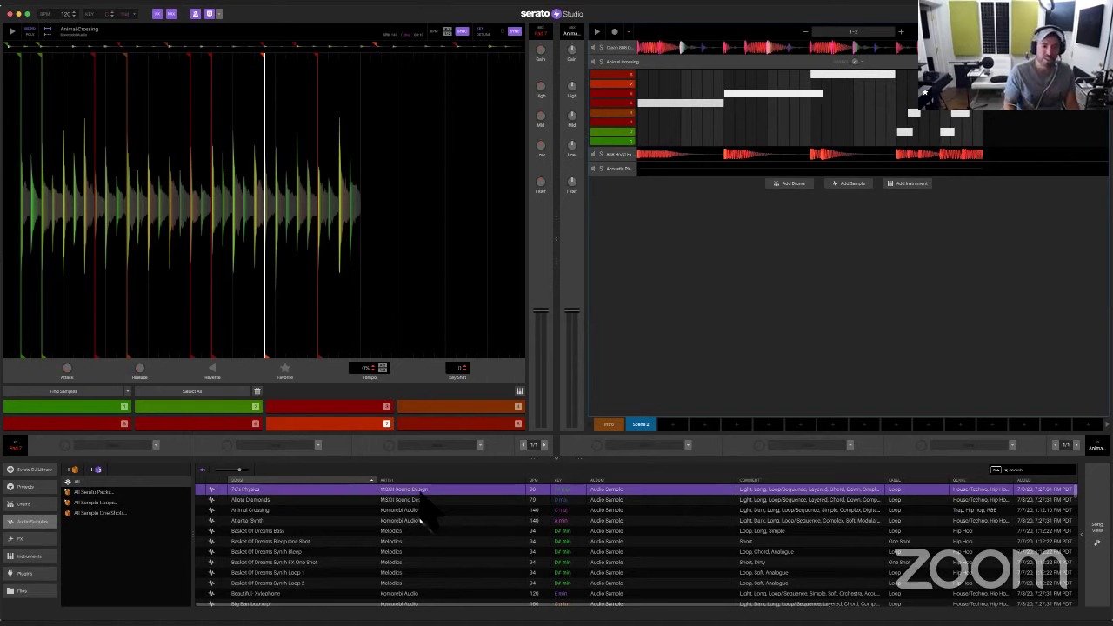
pyautogui.press('Down')
pyautogui.press('Down')
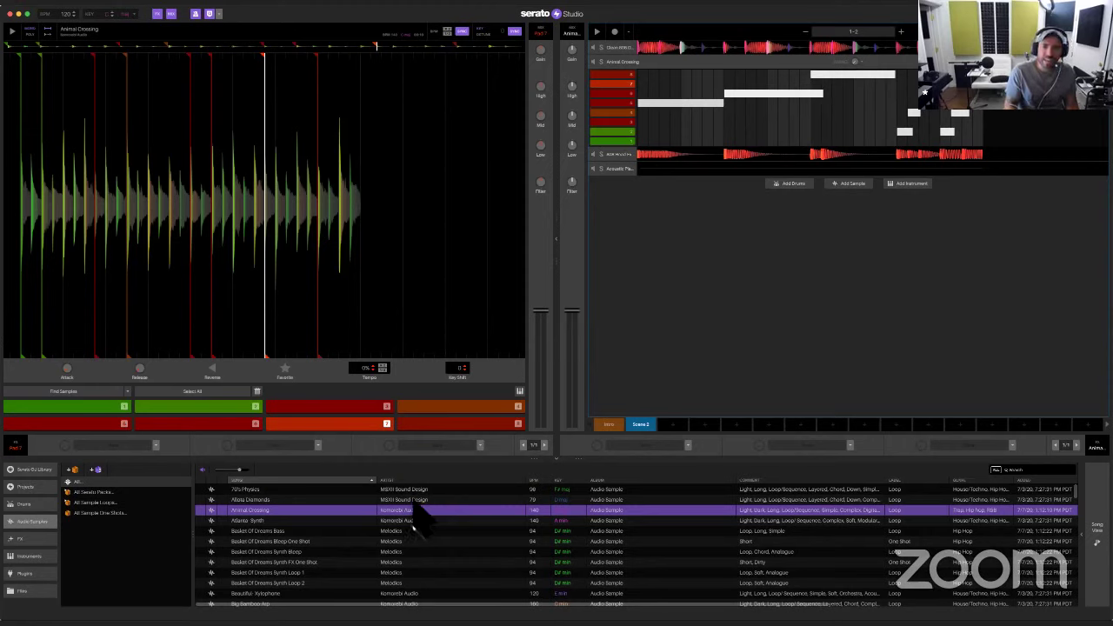
# Play and stop the chopped Animal Crossing sample several times to hear its slices
pyautogui.press('space')
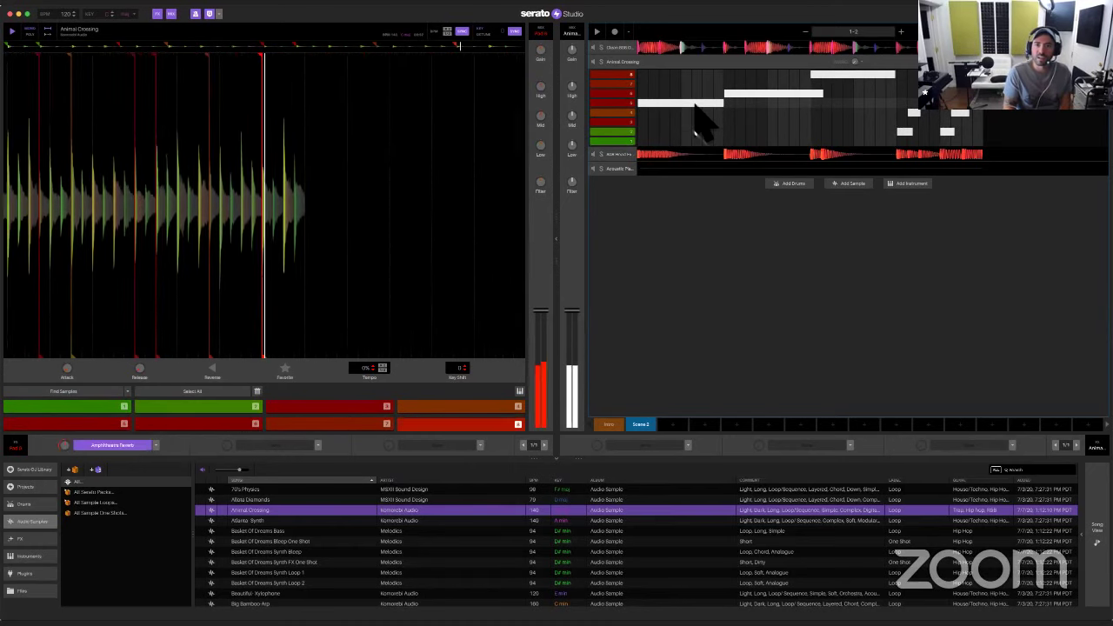
pyautogui.press('space')
pyautogui.press('space')
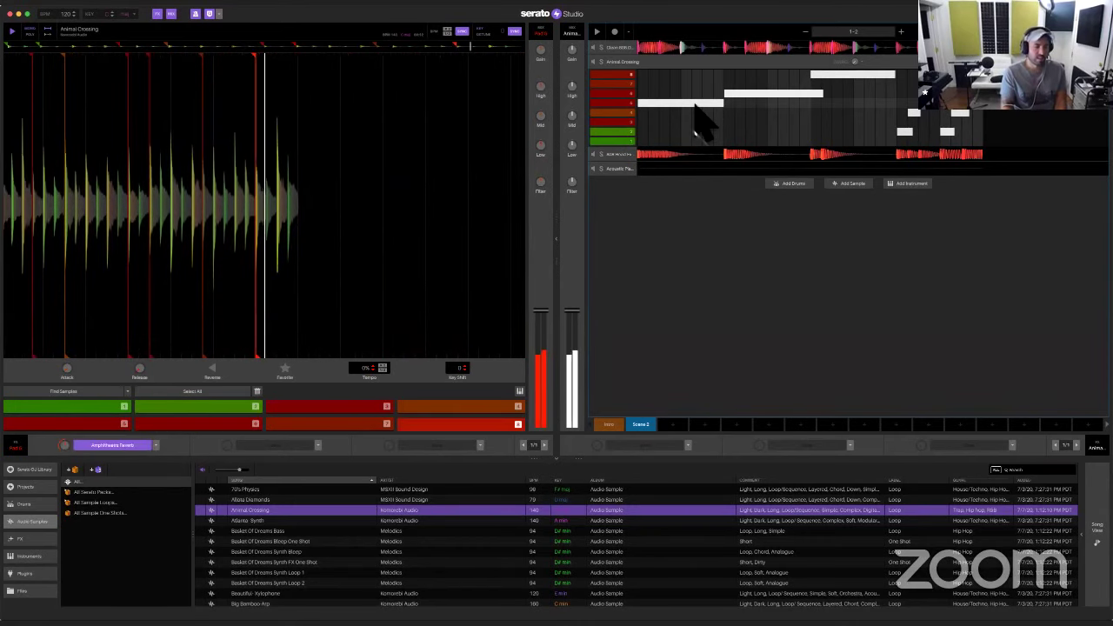
pyautogui.press('space')
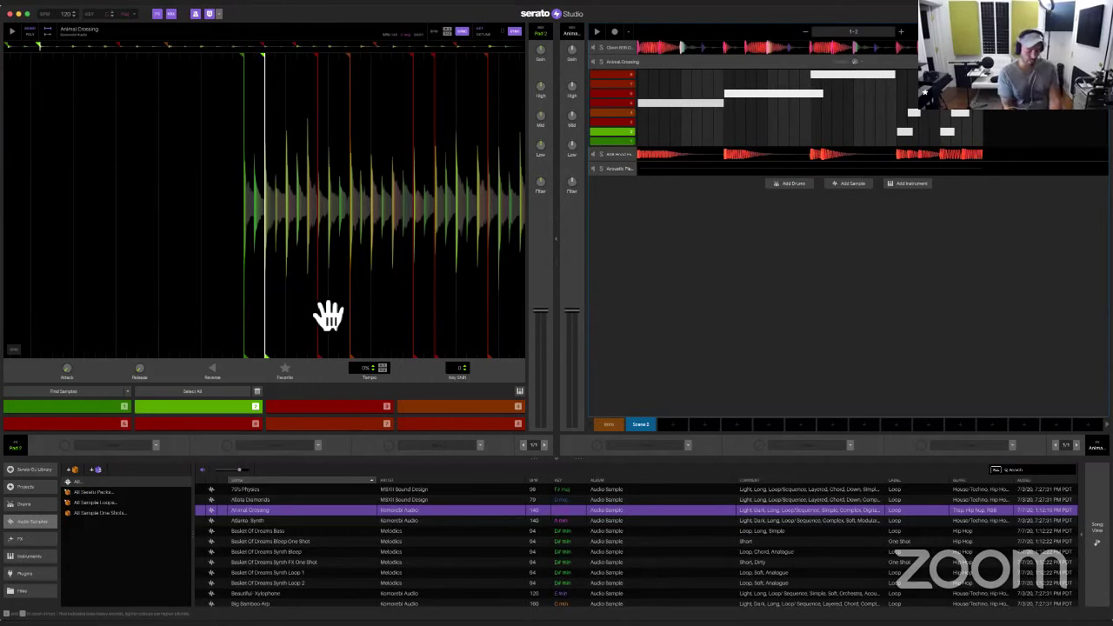
pyautogui.press('space')
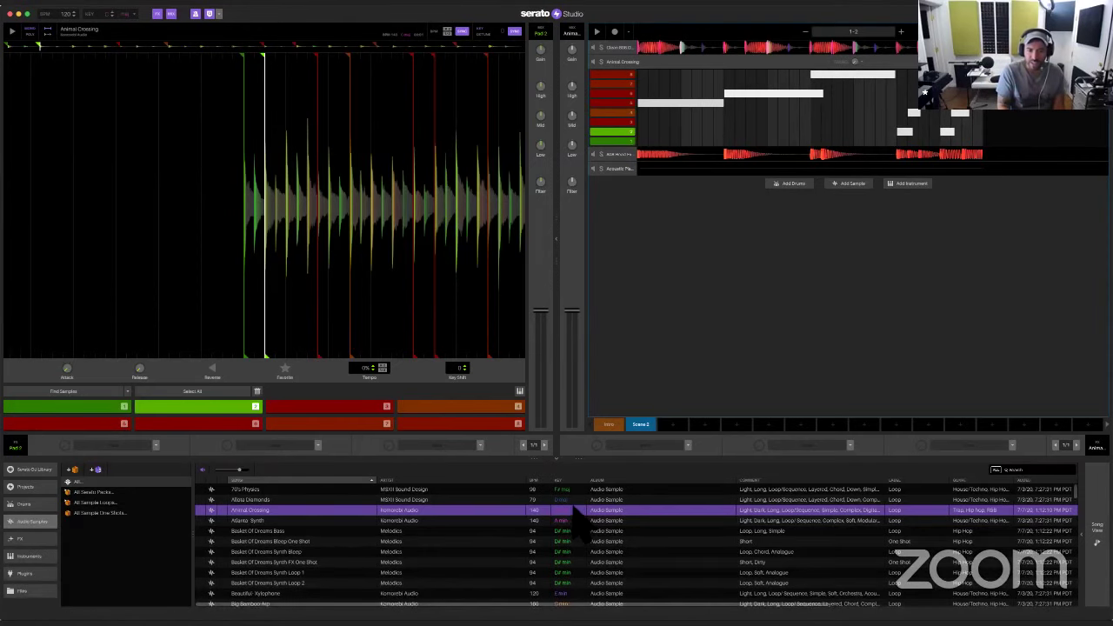
pyautogui.press('space')
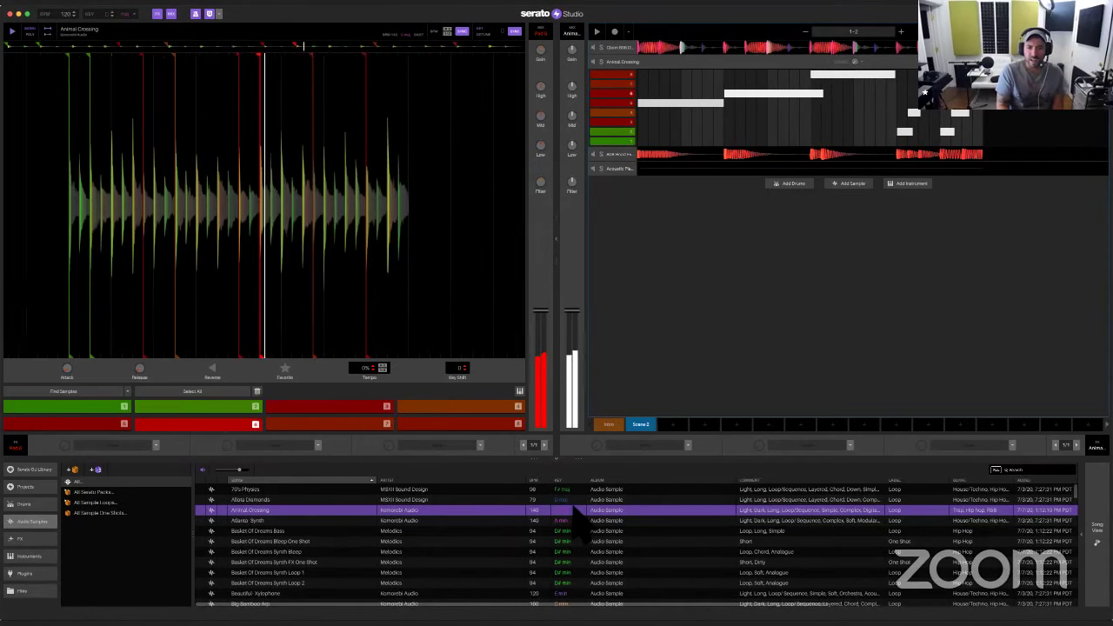
pyautogui.press('space')
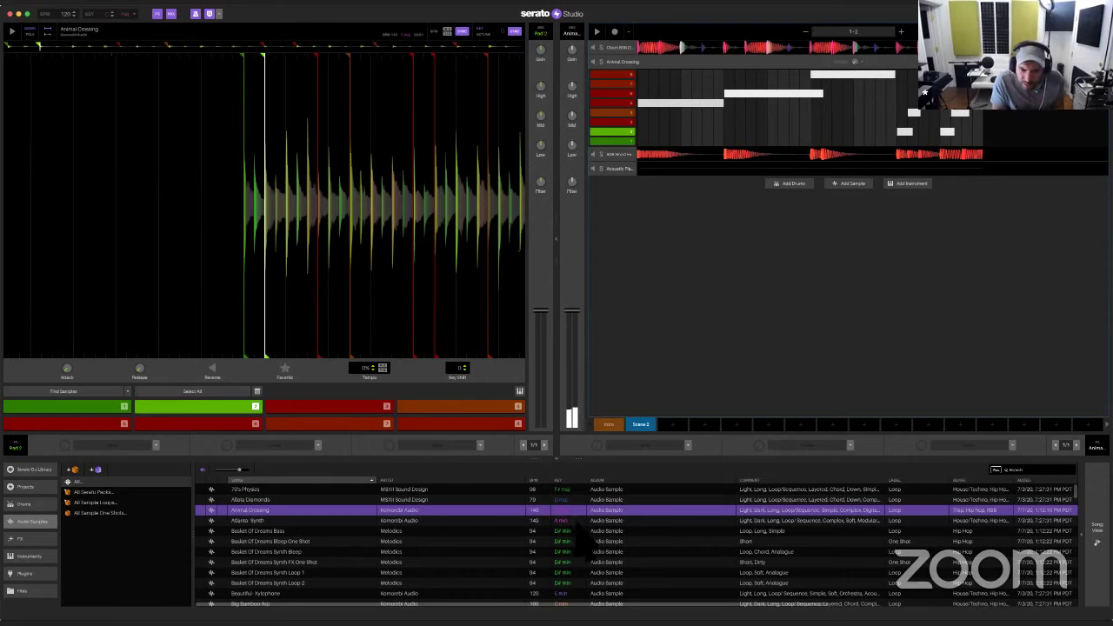
# Add Basket Of Dreams Synth Loop 1 from the sample library as a new sample track and play it
pyautogui.click(561, 531)
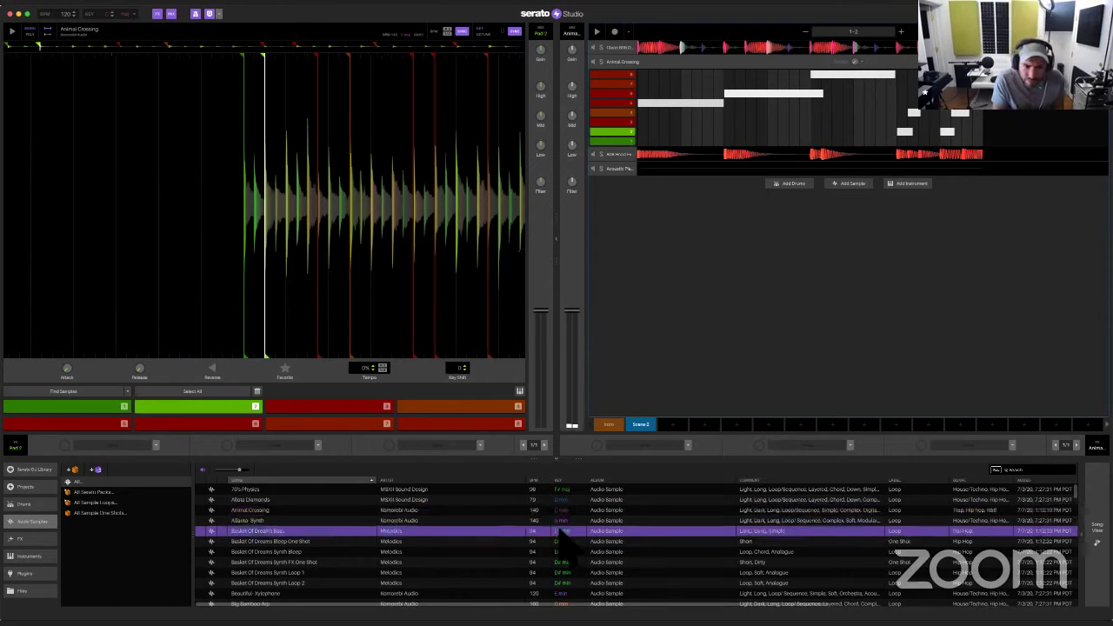
pyautogui.press('Down')
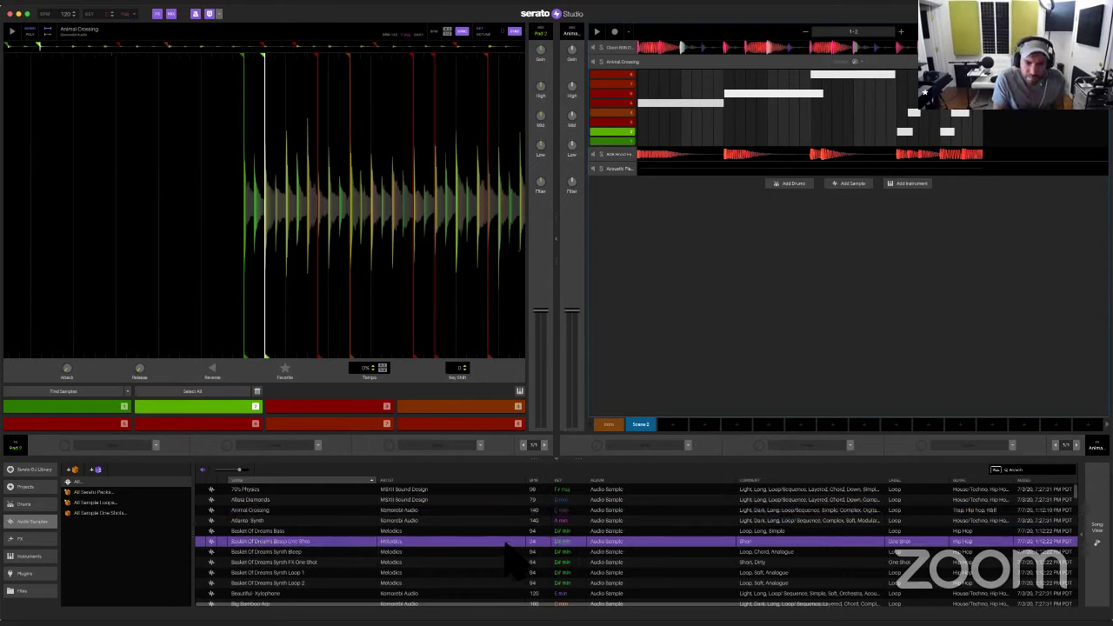
pyautogui.press('Down')
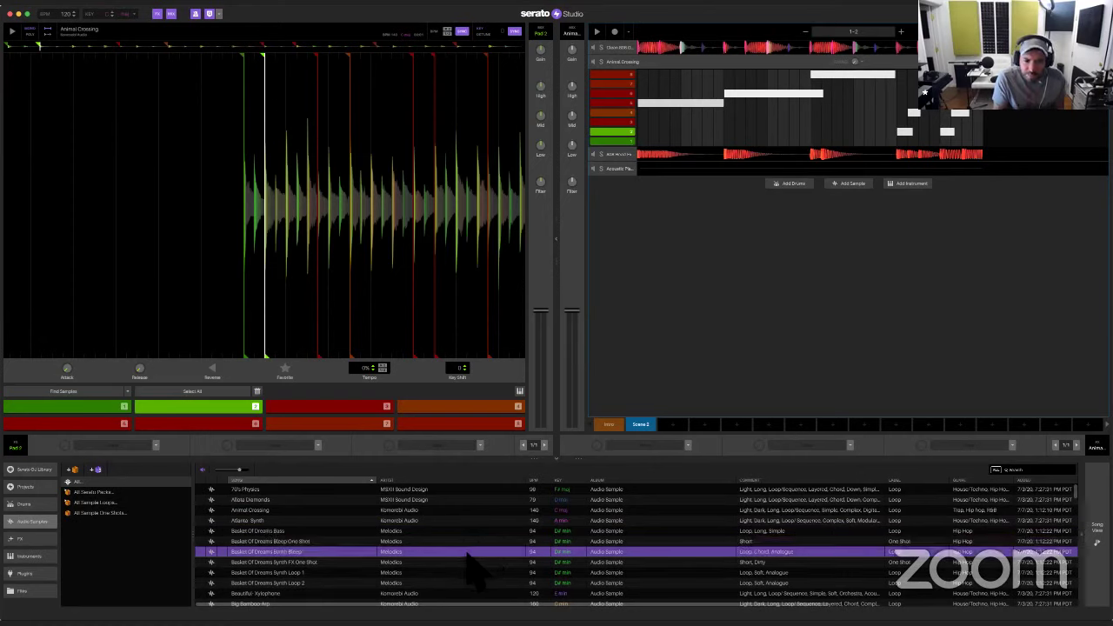
pyautogui.press('Down')
pyautogui.press('Down')
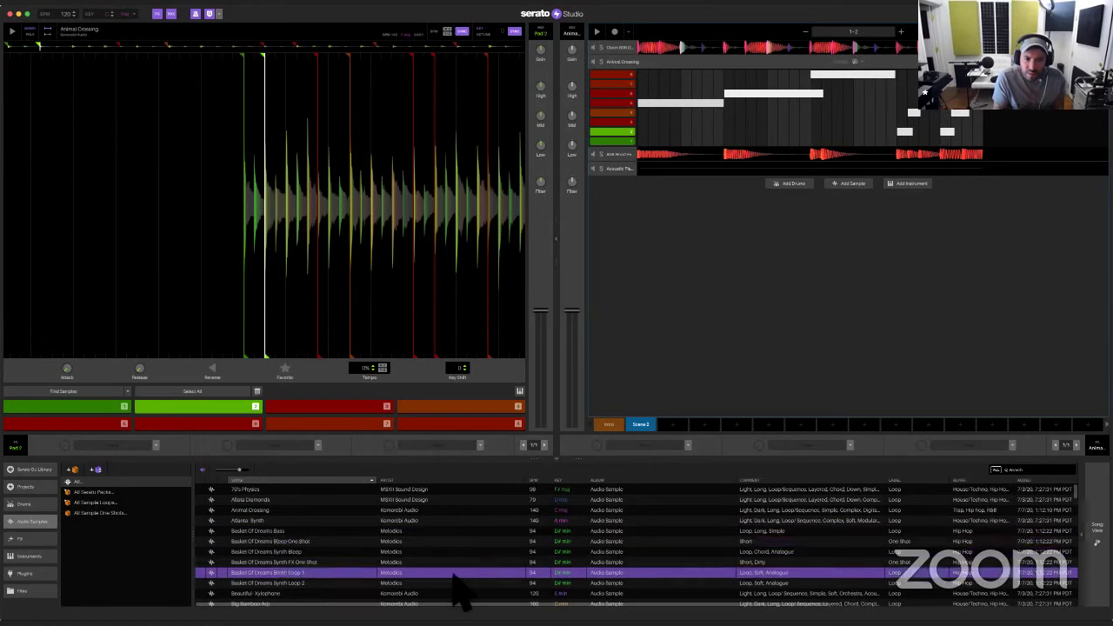
pyautogui.scroll(-1, 453, 577)
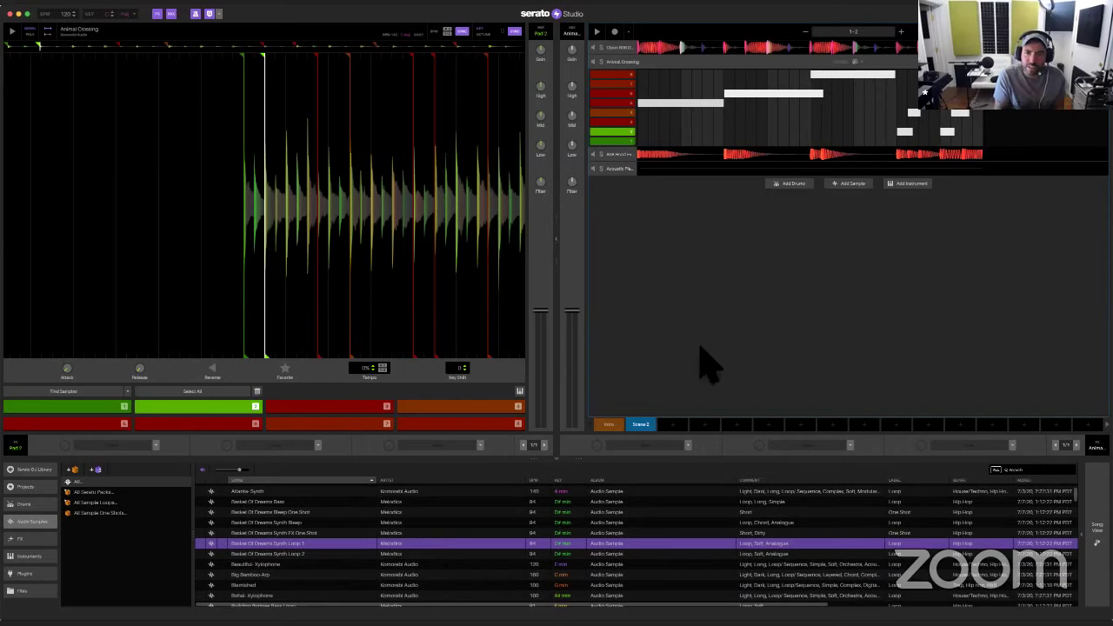
pyautogui.moveTo(609, 541); pyautogui.dragTo(865, 204)
pyautogui.moveTo(860, 201); pyautogui.dragTo(864, 209)
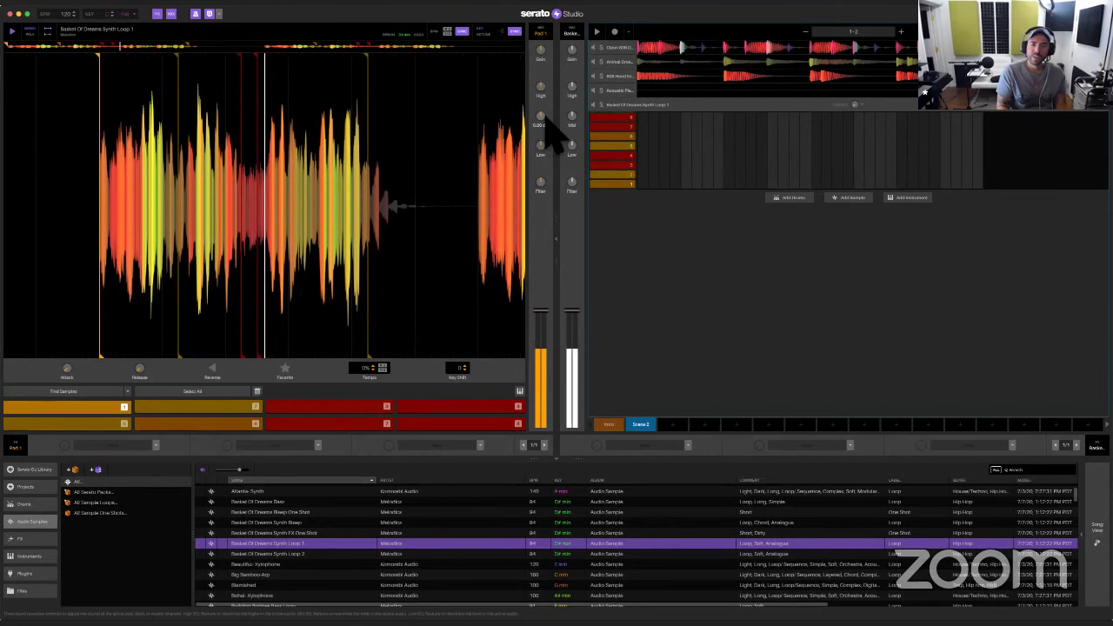
pyautogui.press('space')
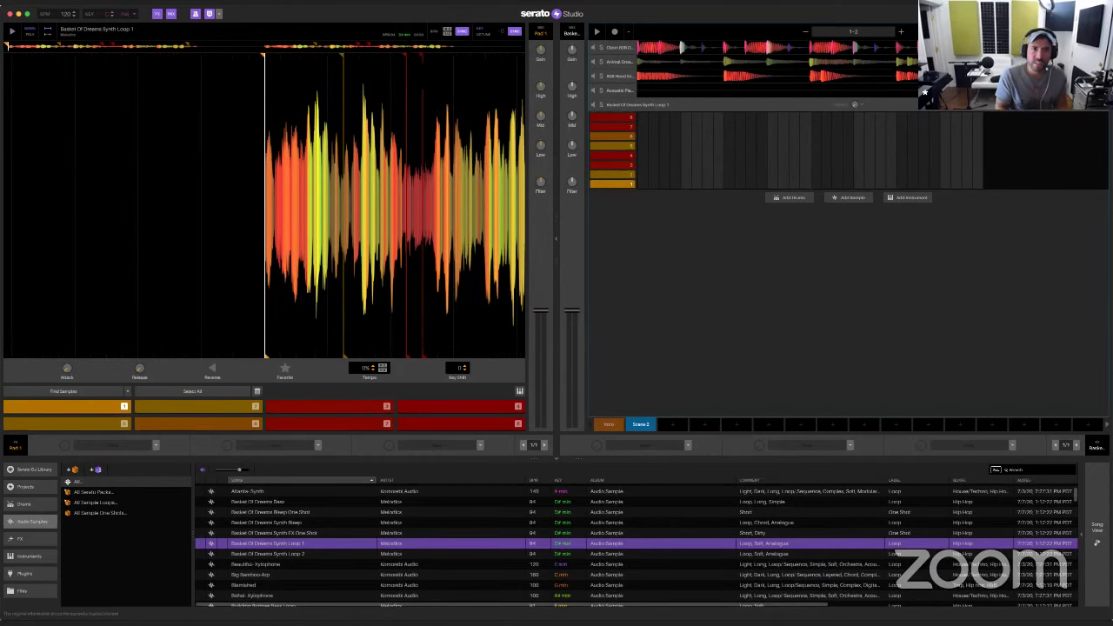
pyautogui.press('space')
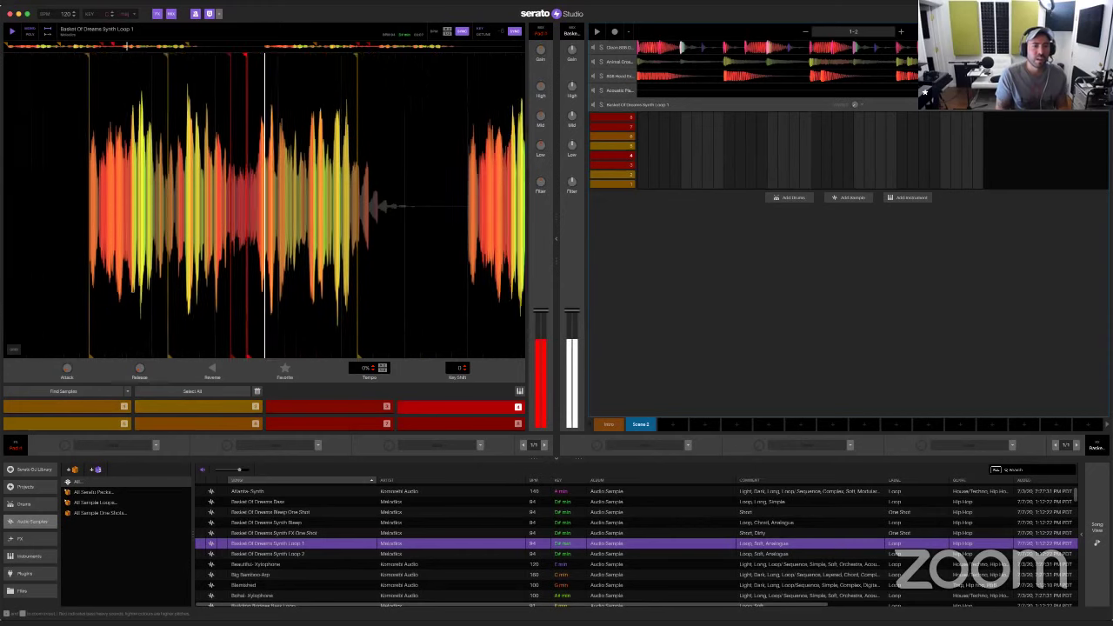
# Stop the Basket Of Dreams Synth Loop 1 playback and remove its sample track from the scene
pyautogui.press('space')
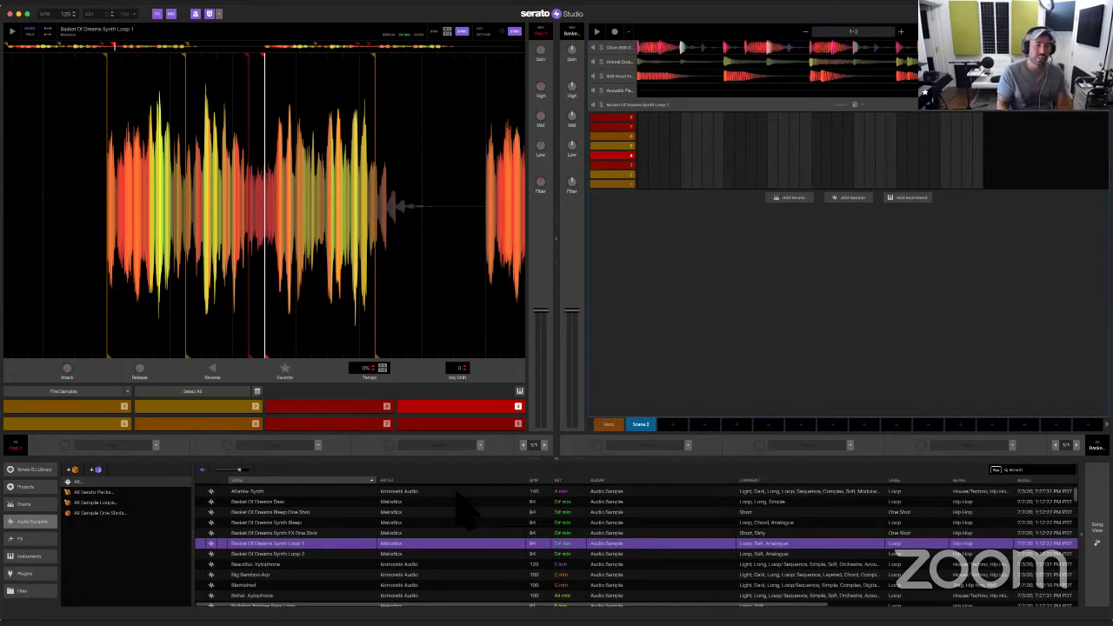
pyautogui.click(787, 374)
pyautogui.click(787, 374)
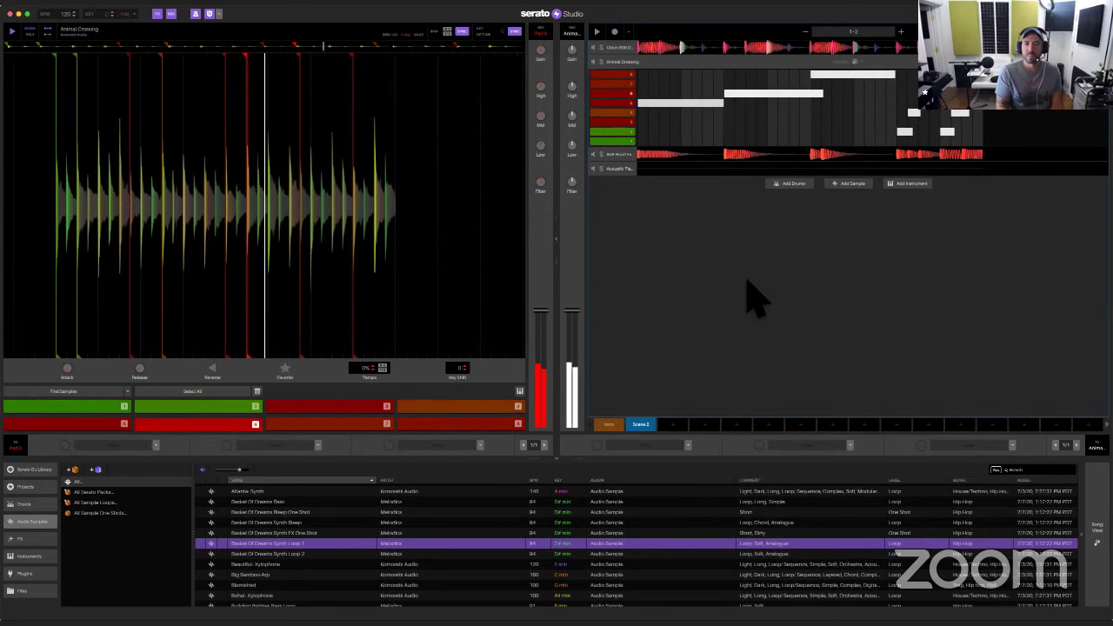
# Open the Acoustic Piano track, view the song arrangement timeline and return to the audio sample library
pyautogui.click(620, 170)
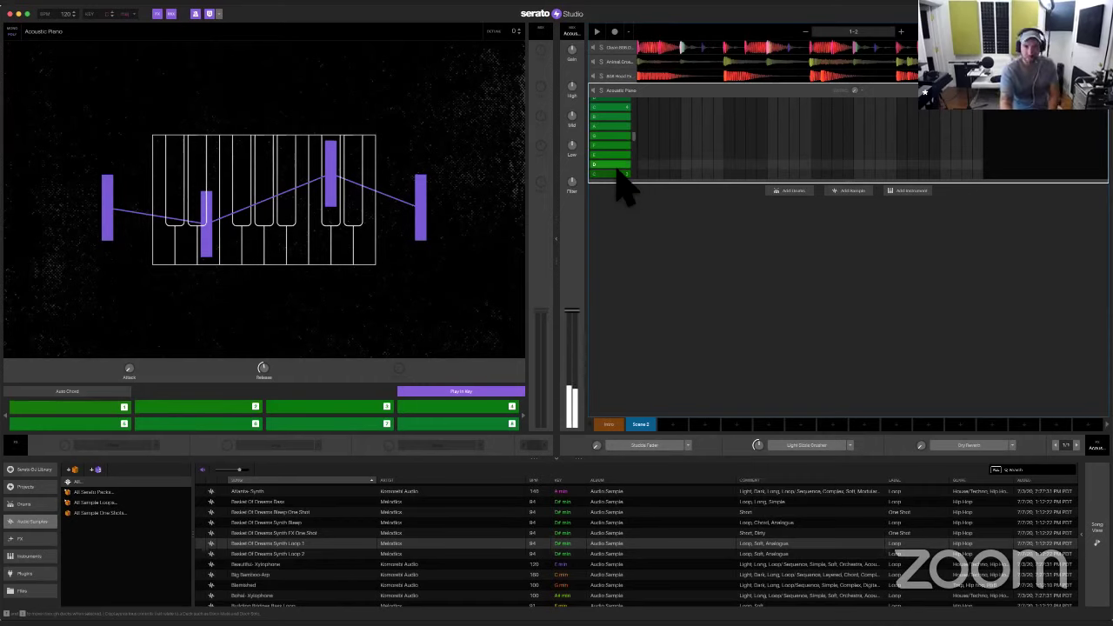
pyautogui.press('space')
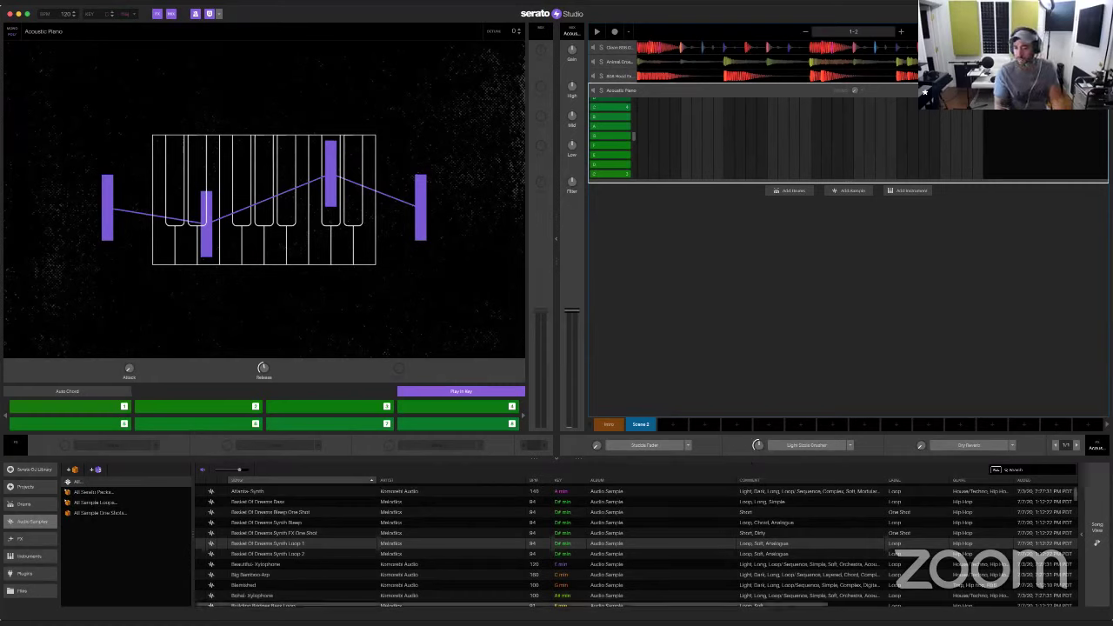
pyautogui.click(1096, 532)
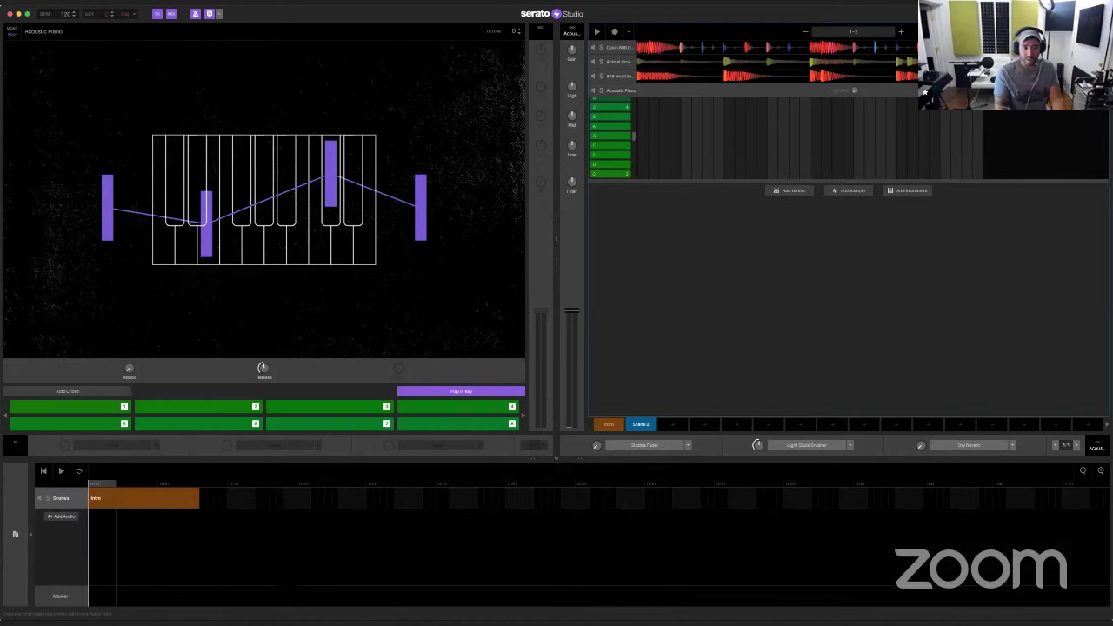
pyautogui.click(26, 543)
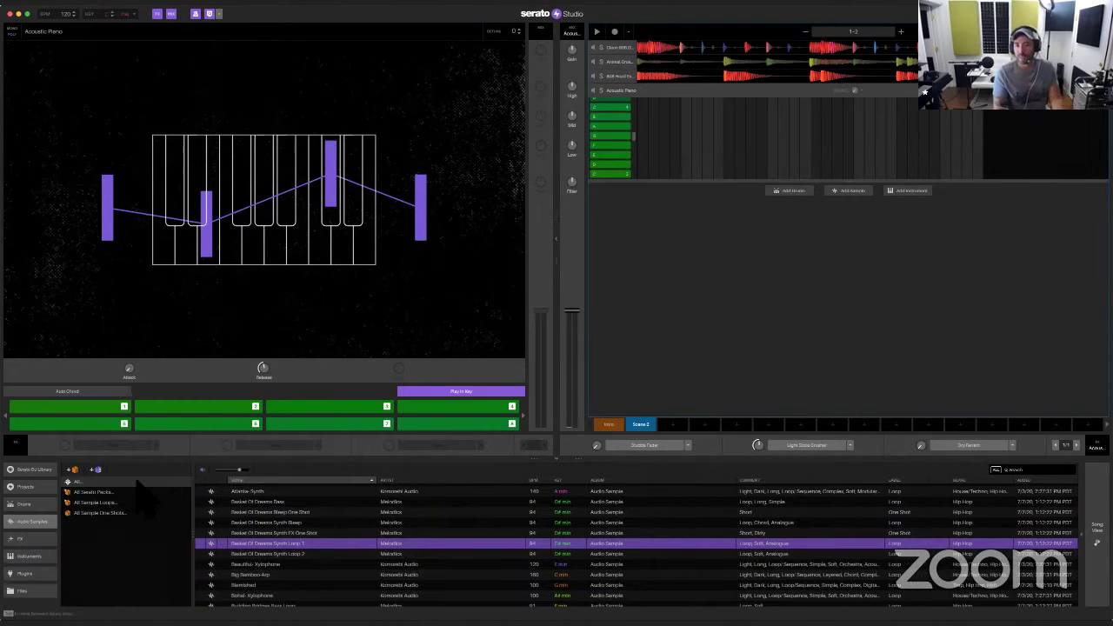
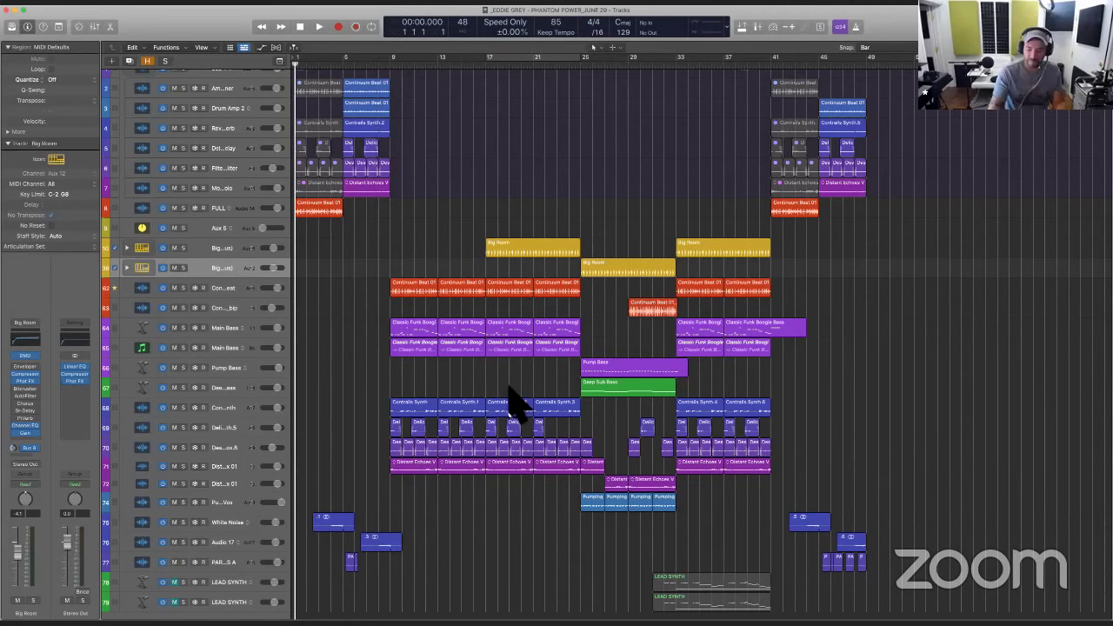
# In Logic Pro, set the audio I/O buffer size to 1024 samples, apply it and close the preferences
pyautogui.press('super+comma')
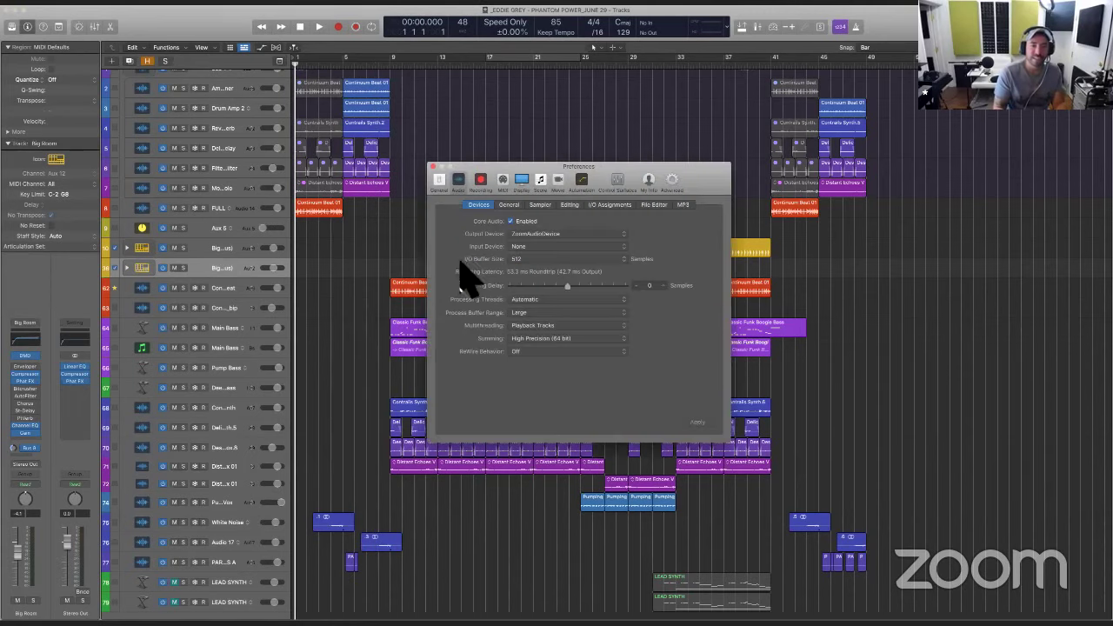
pyautogui.click(534, 235)
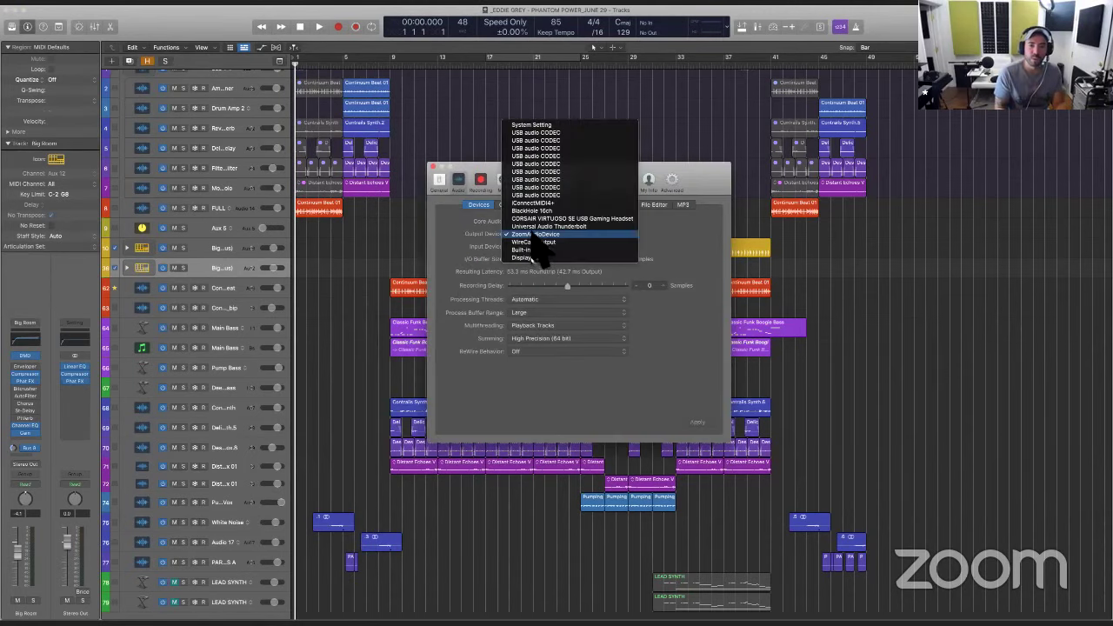
pyautogui.click(484, 248)
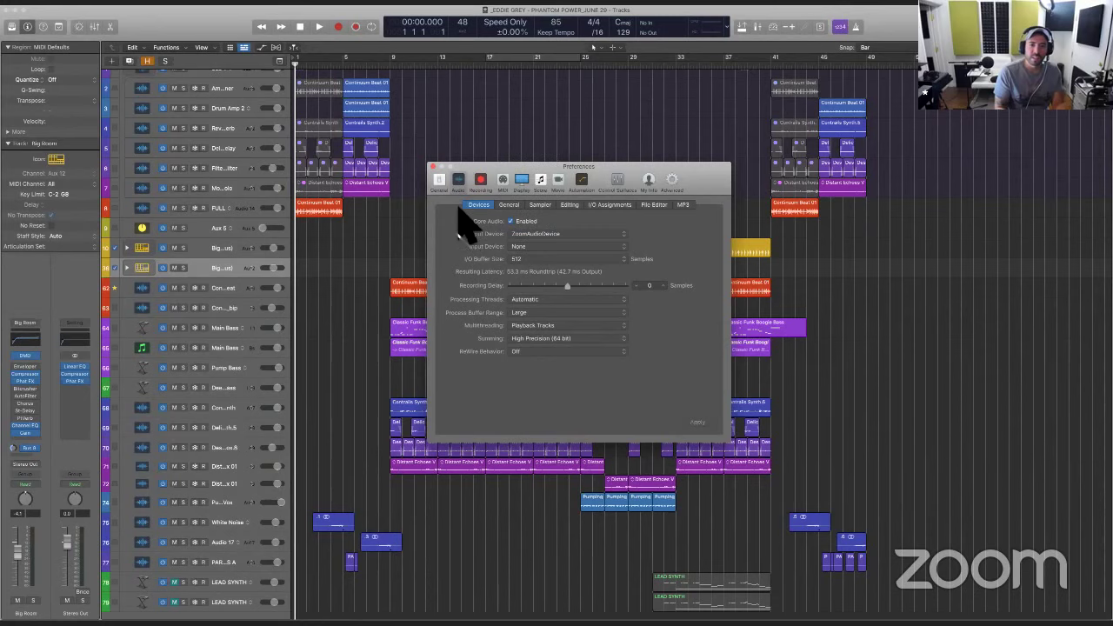
pyautogui.click(536, 260)
pyautogui.click(538, 280)
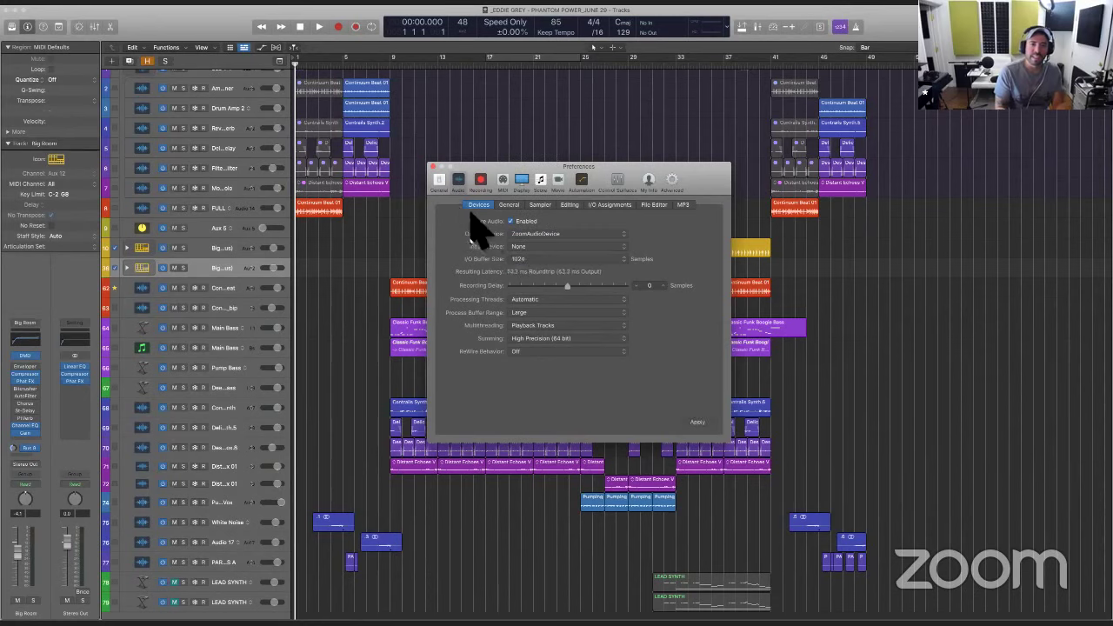
pyautogui.click(533, 259)
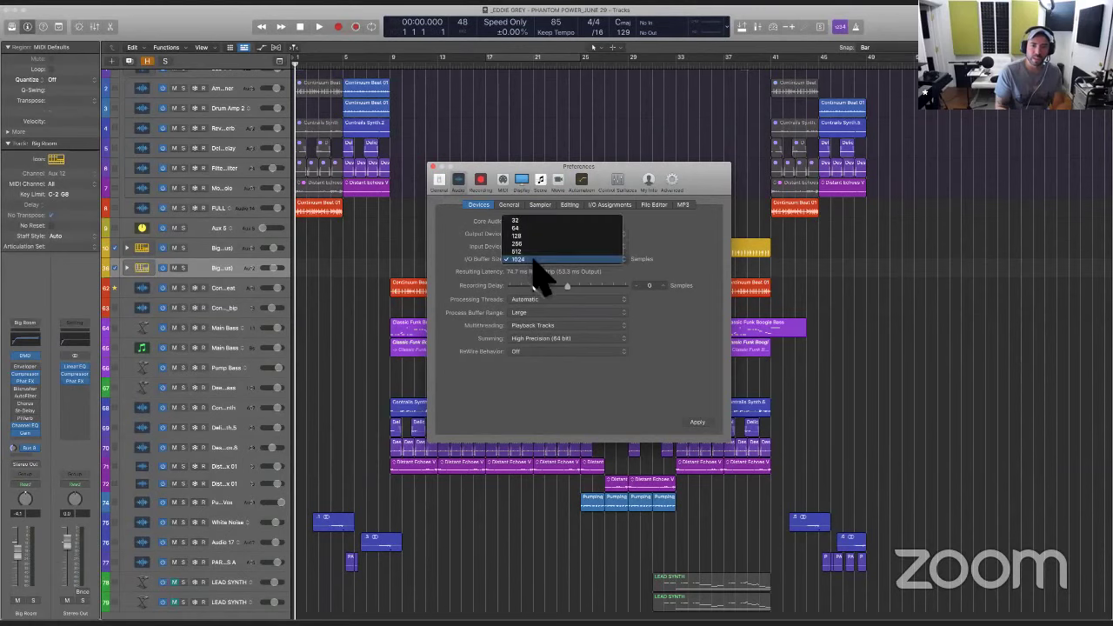
pyautogui.click(533, 259)
pyautogui.click(702, 422)
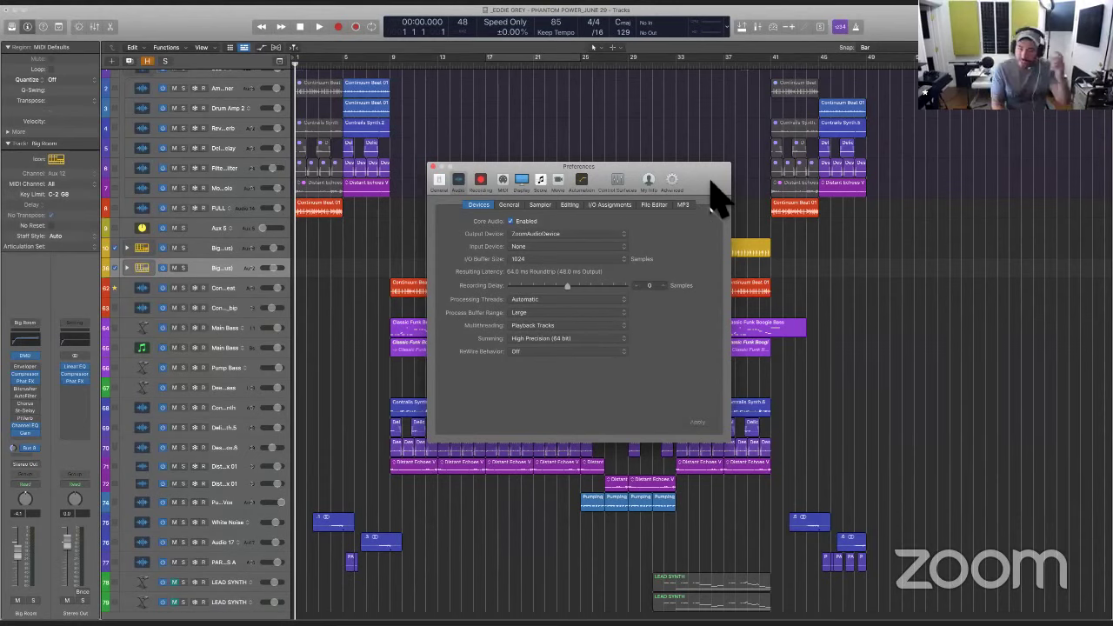
pyautogui.moveTo(710, 182); pyautogui.dragTo(713, 172)
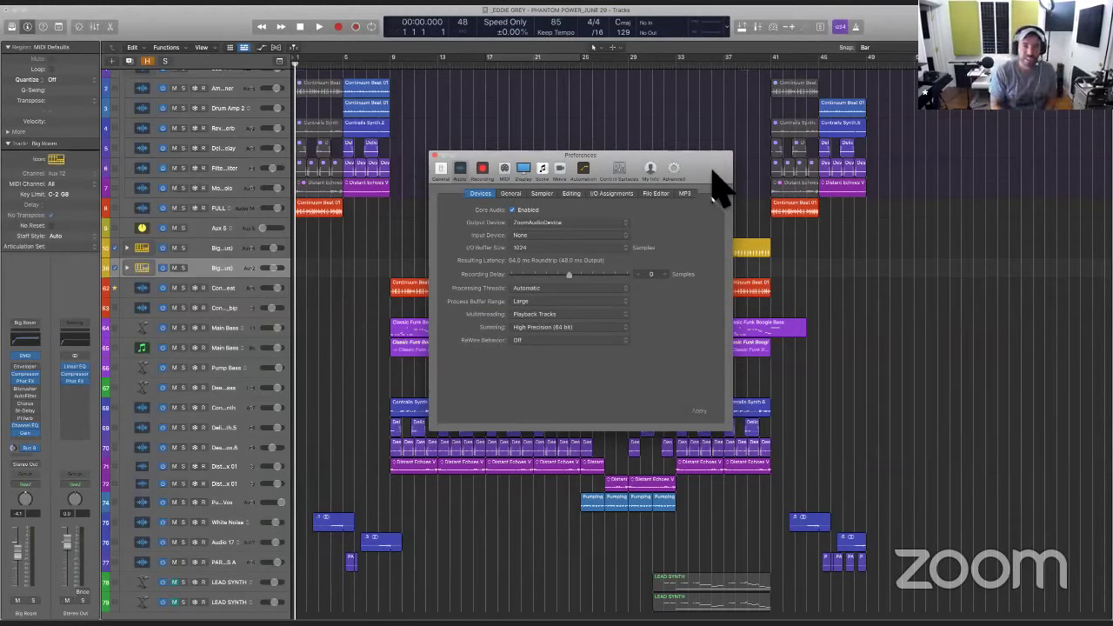
pyautogui.click(435, 155)
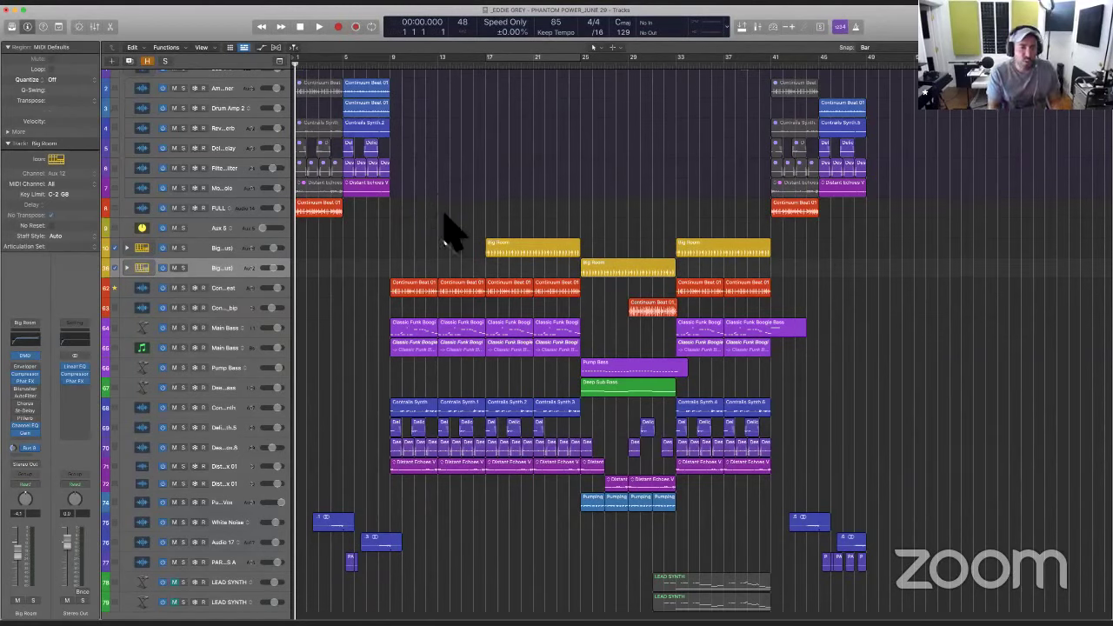
# Play the Phantom Power arrangement from the beginning and look over its tracks through the intro and main section
pyautogui.press('space')
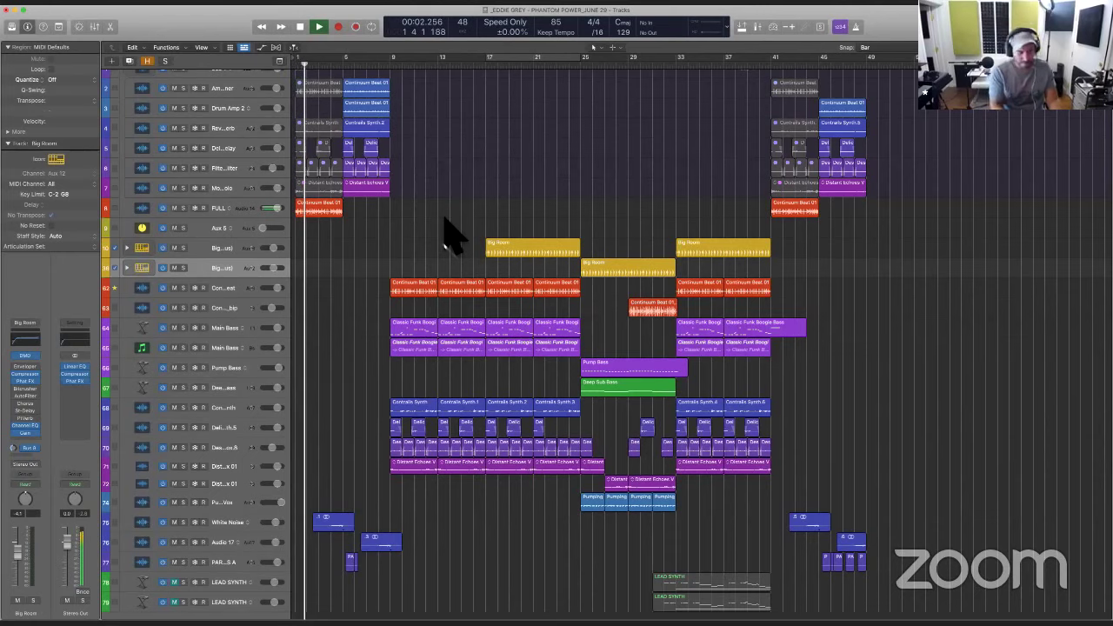
pyautogui.keyDown('ctrl'); pyautogui.keyDown('alt'); pyautogui.click(462, 233); pyautogui.keyUp('alt'); pyautogui.keyUp('ctrl')
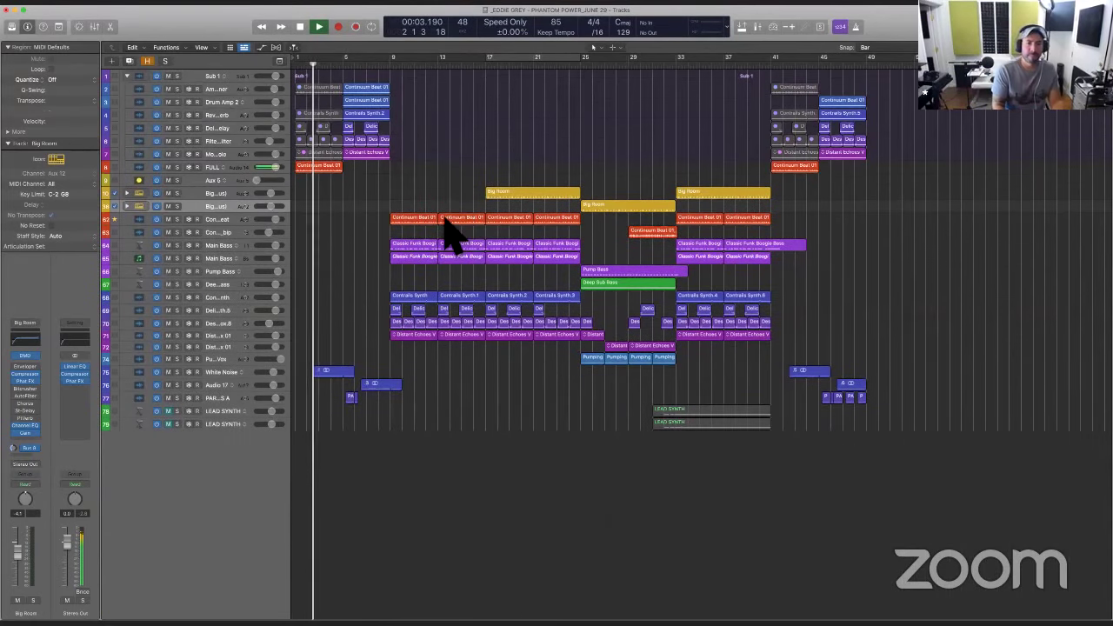
pyautogui.keyDown('ctrl'); pyautogui.keyDown('alt'); pyautogui.click(460, 241); pyautogui.keyUp('alt'); pyautogui.keyUp('ctrl')
pyautogui.press('super+Down')
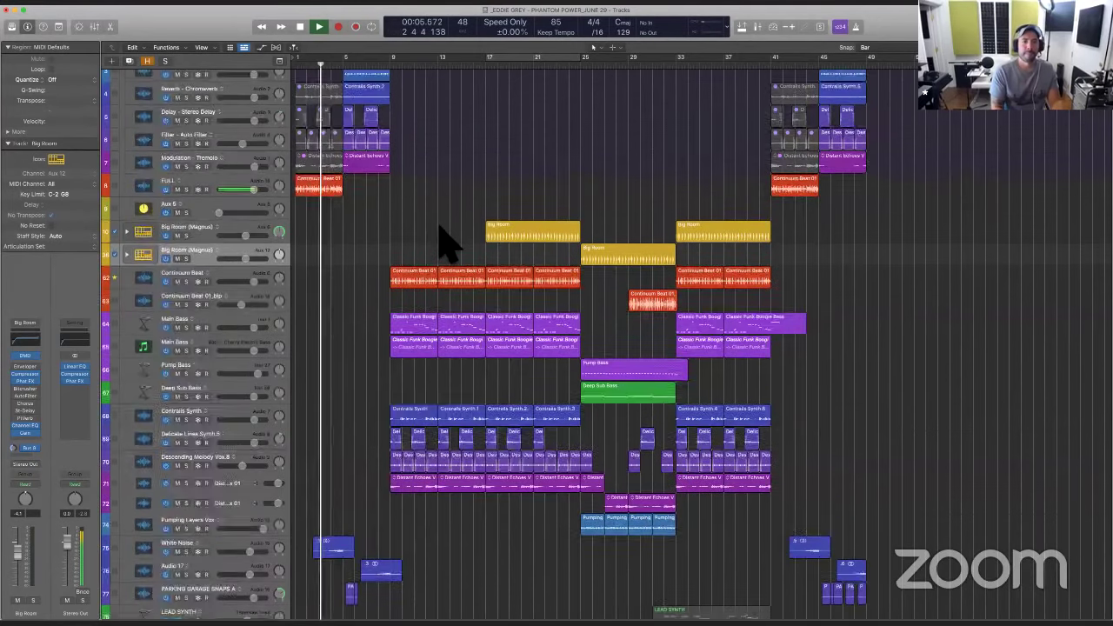
pyautogui.keyDown('ctrl'); pyautogui.keyDown('alt'); pyautogui.click(459, 241); pyautogui.keyUp('alt'); pyautogui.keyUp('ctrl')
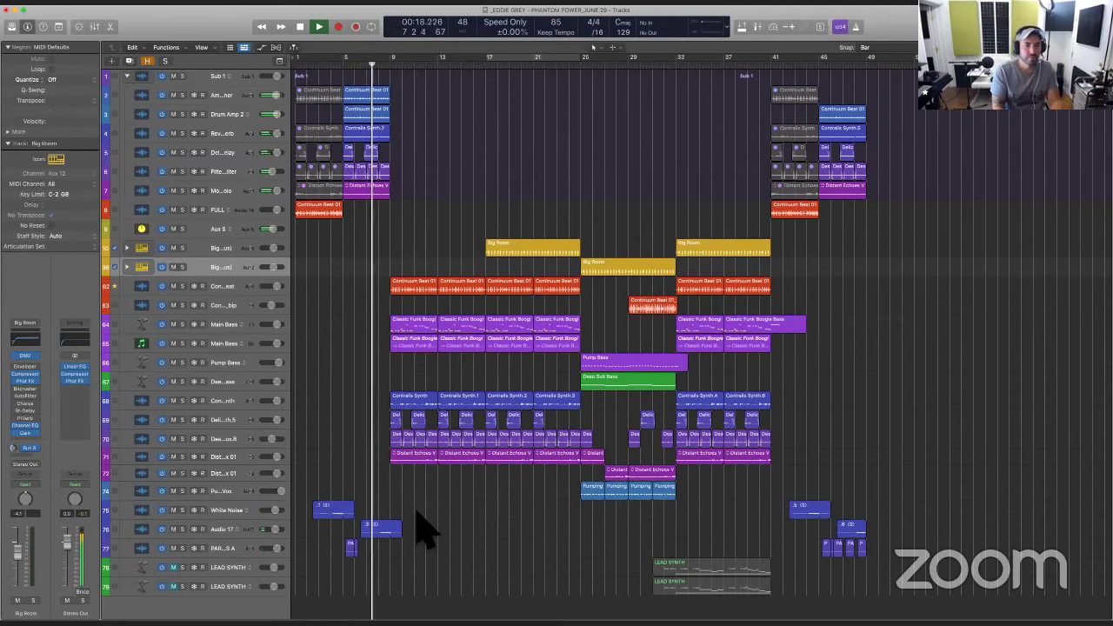
pyautogui.press('super+Right')
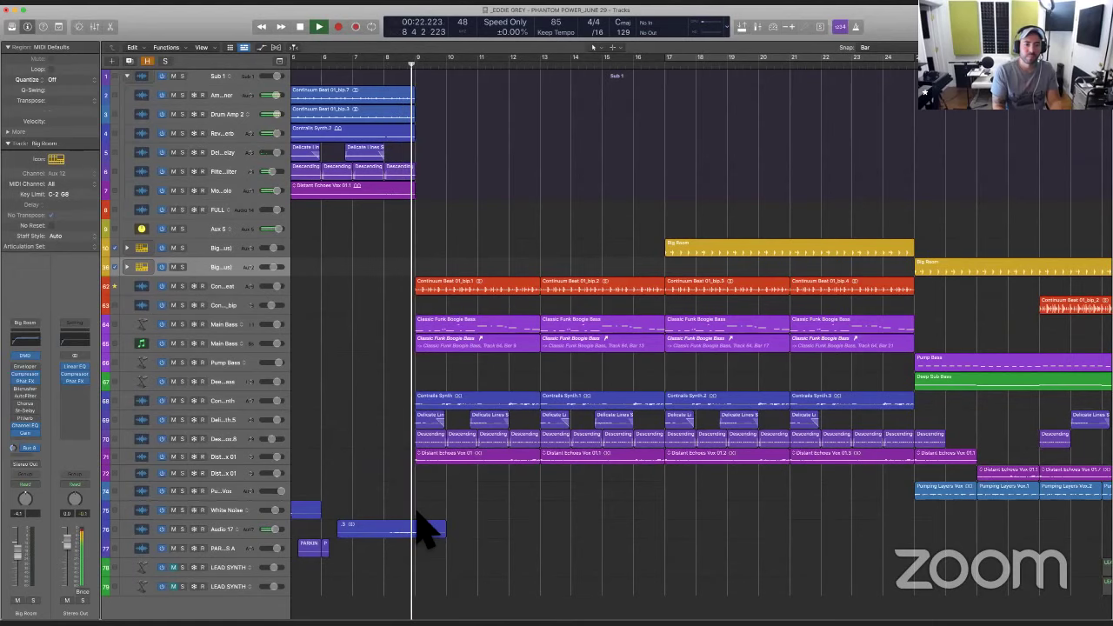
pyautogui.press('super+Left')
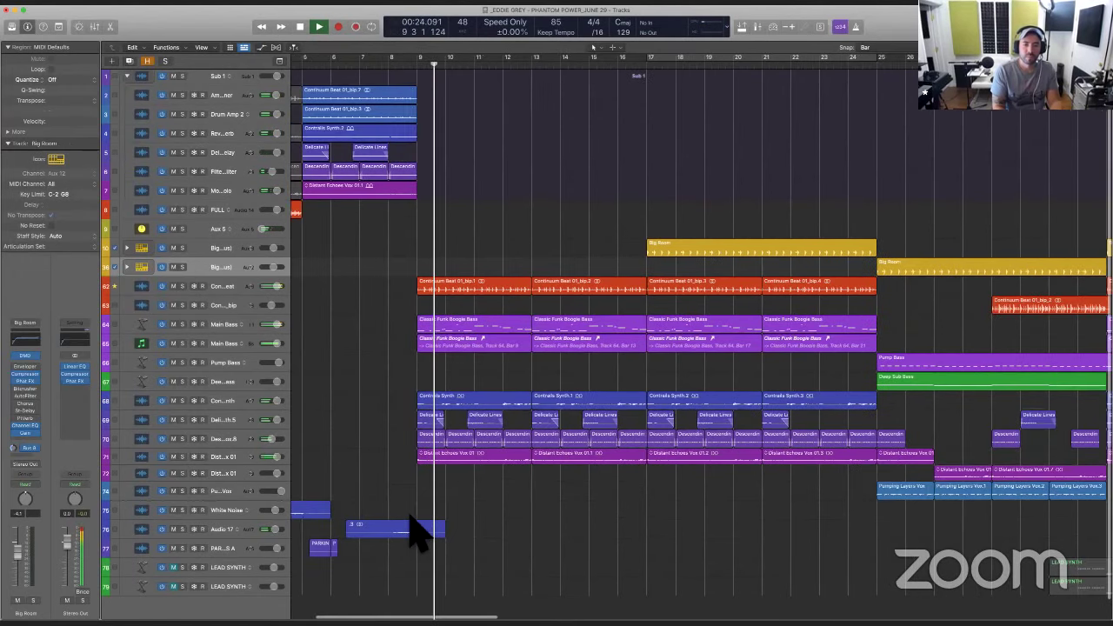
# On the upper Main Bass track, set the Manic Compressor's attack to about 2.8 ms and its ratio to 42.8:1
pyautogui.click(230, 324)
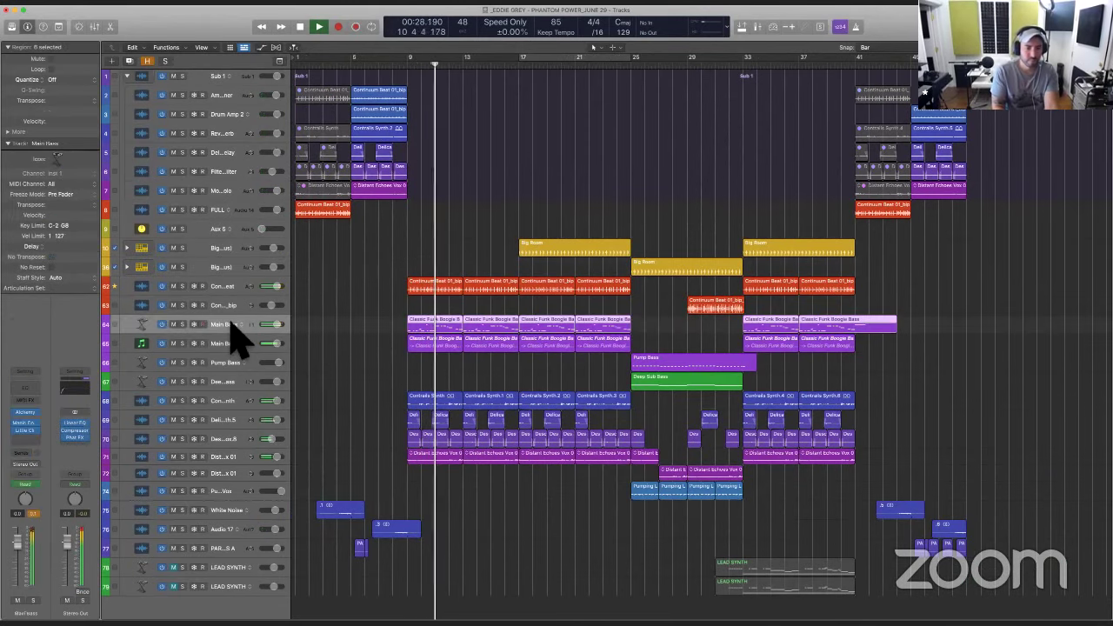
pyautogui.press('super+Down')
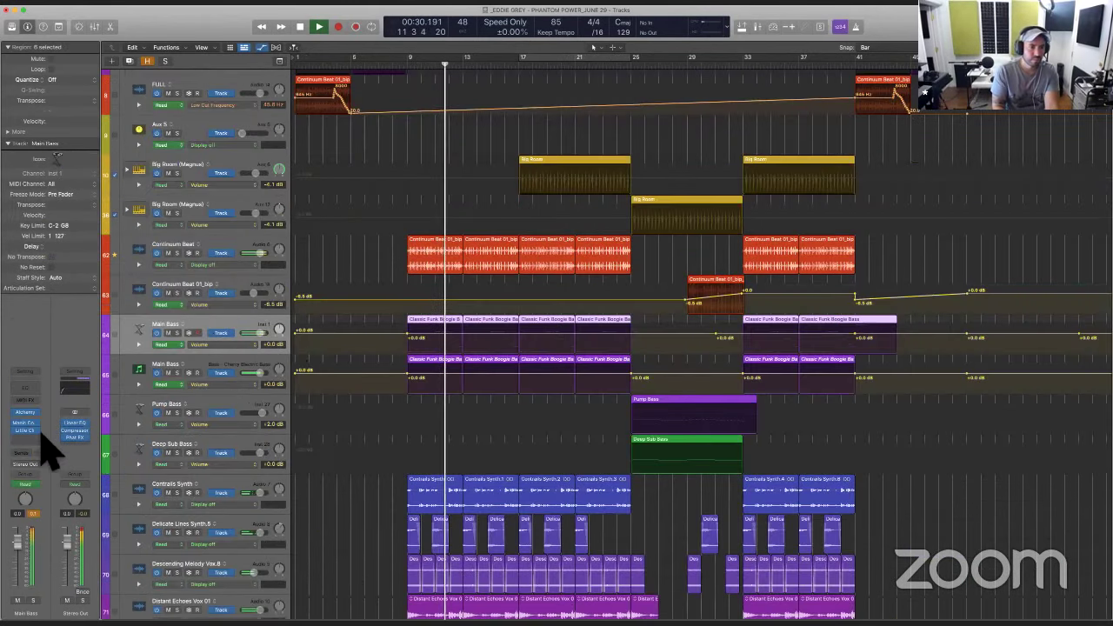
pyautogui.moveTo(28, 428); pyautogui.dragTo(77, 398)
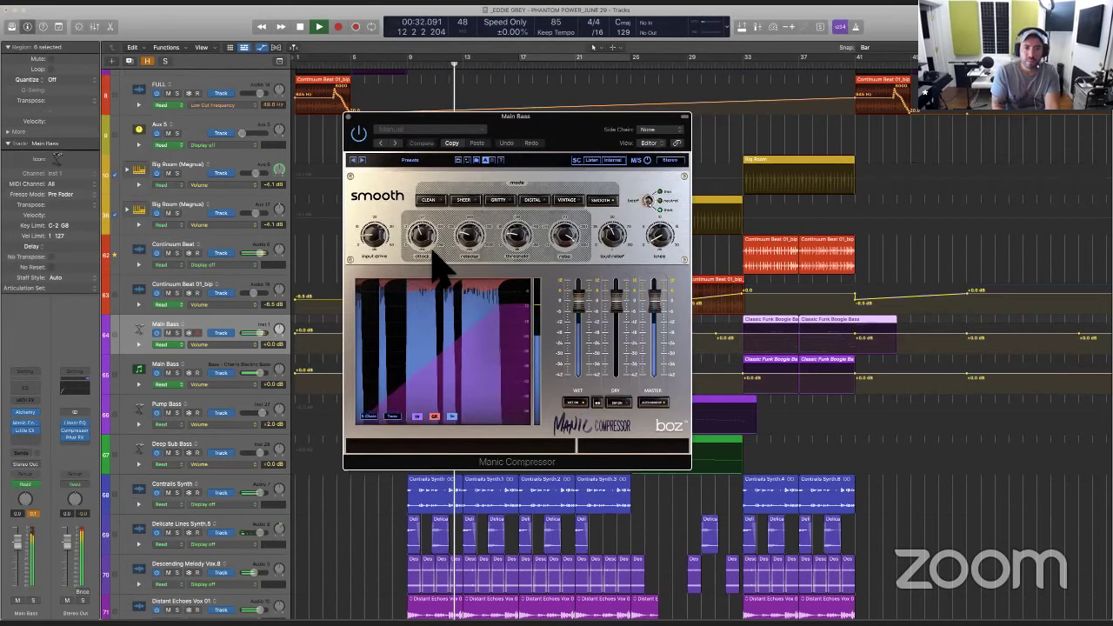
pyautogui.scroll(3, 428, 259)
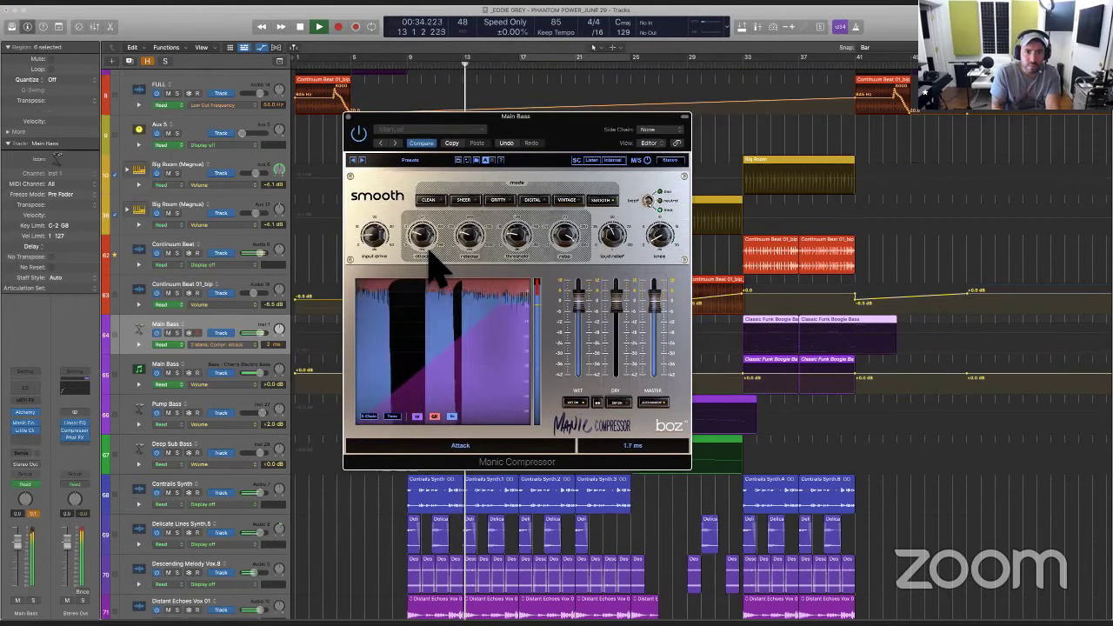
pyautogui.scroll(-1, 429, 259)
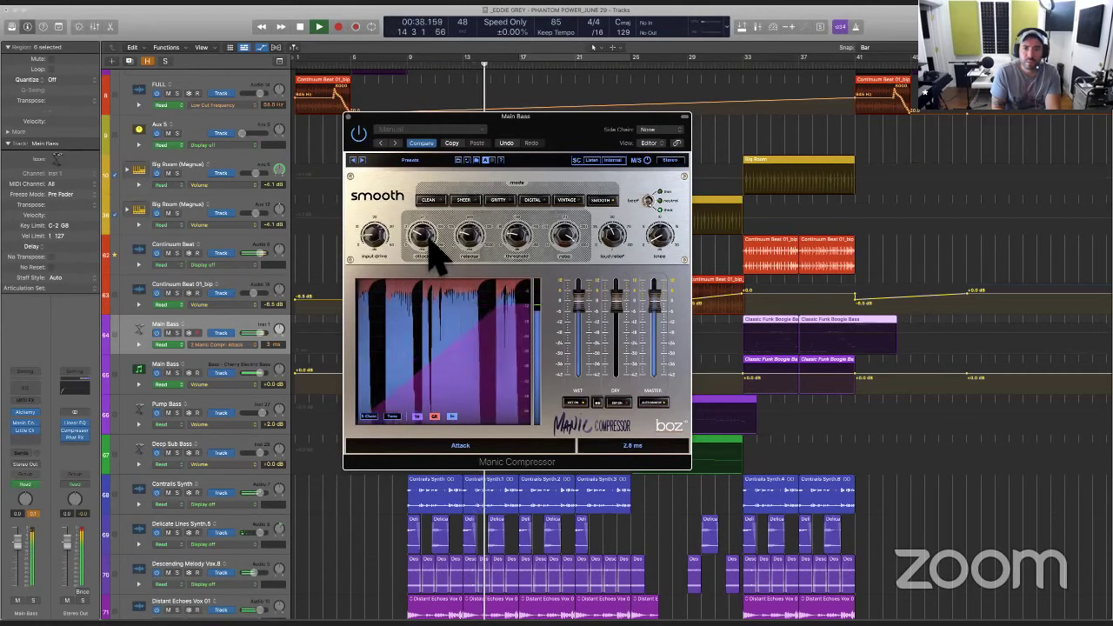
pyautogui.scroll(-2, 568, 240)
pyautogui.scroll(-3, 568, 242)
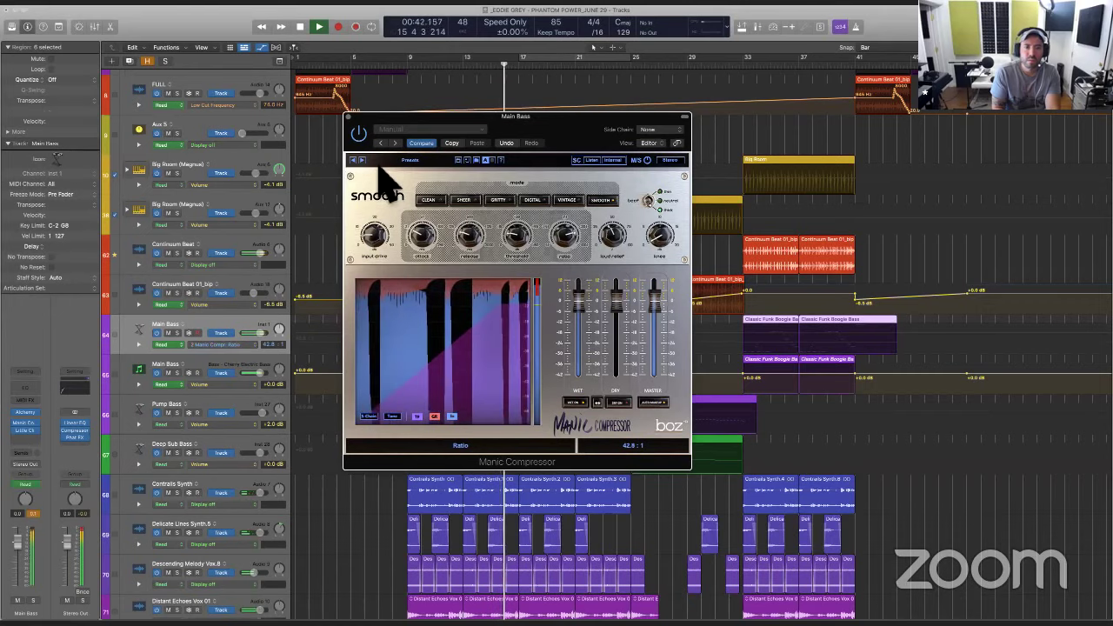
pyautogui.click(351, 116)
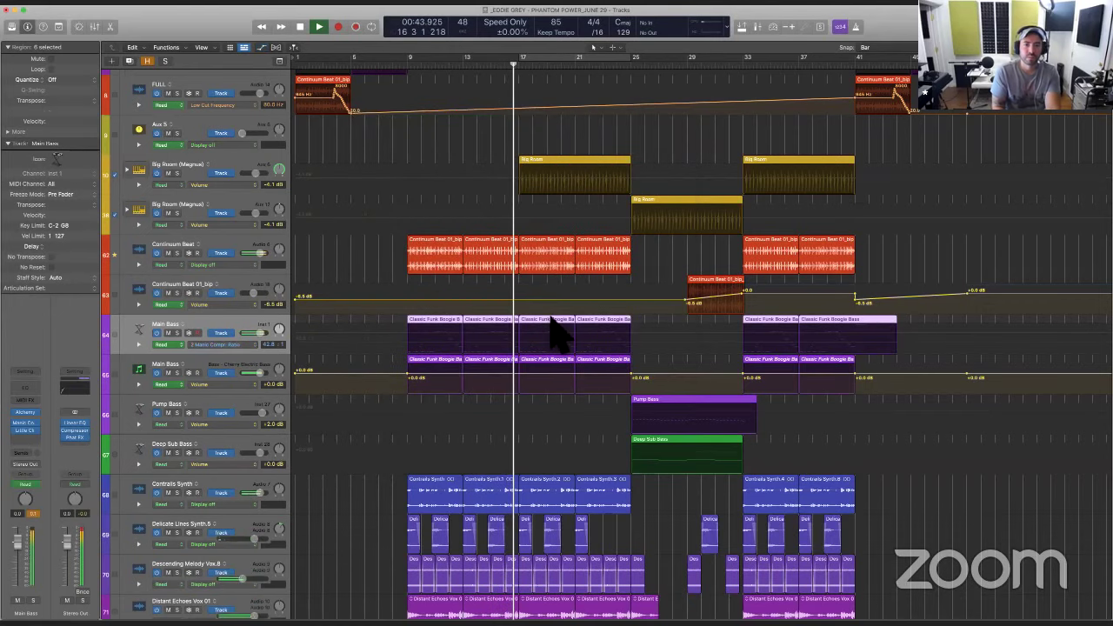
# Lower the volume of the first Big Room drum track slightly while the full arrangement plays
pyautogui.press('z')
pyautogui.press('super+Left')
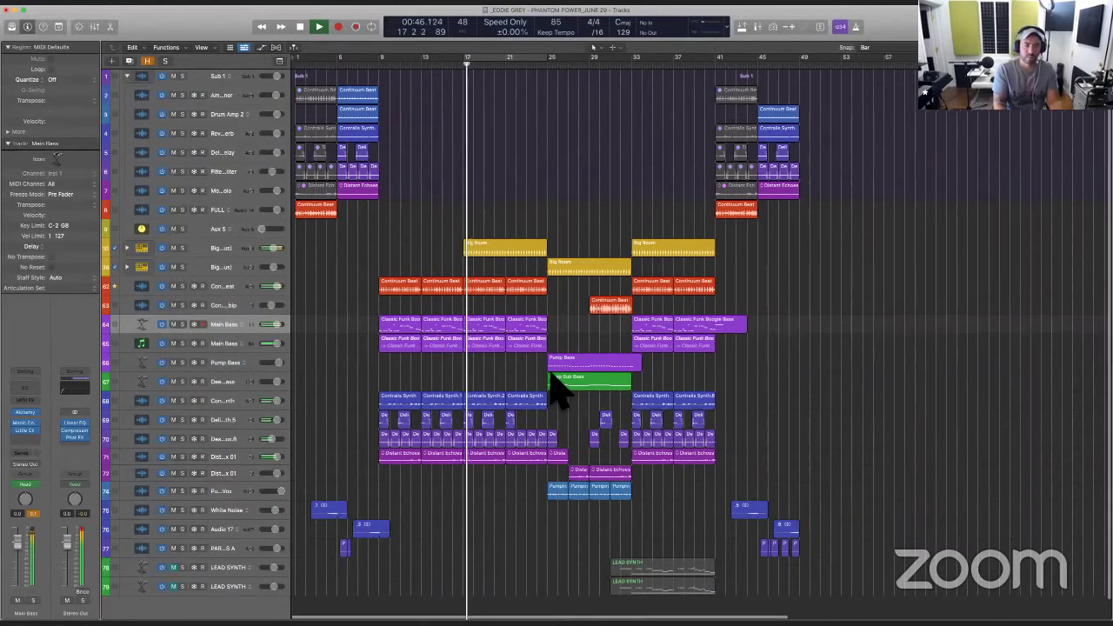
pyautogui.click(239, 250)
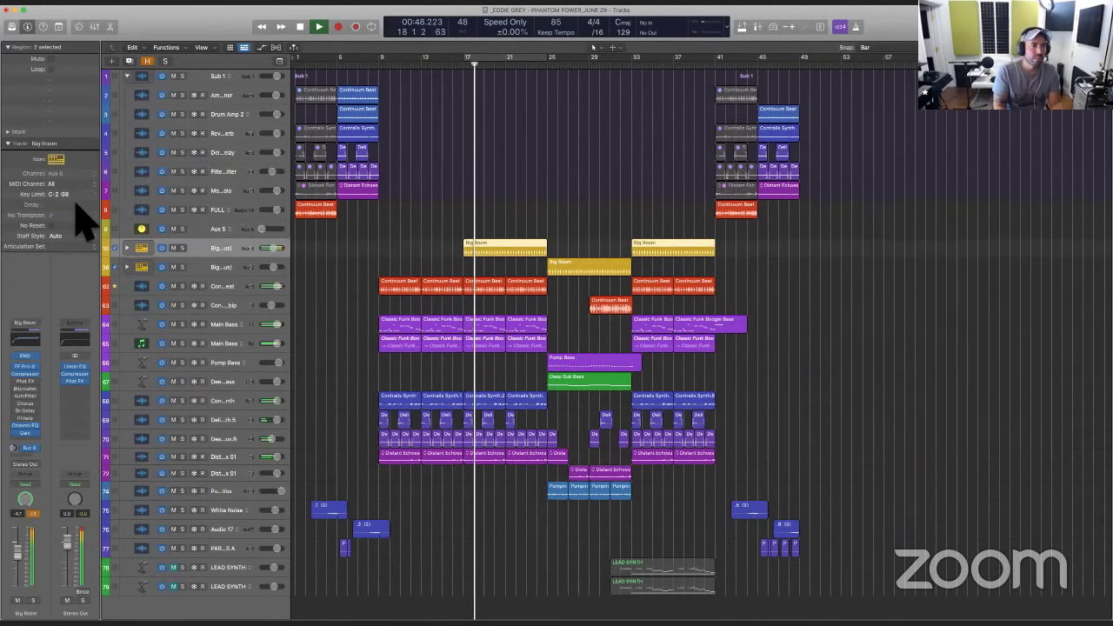
pyautogui.moveTo(19, 557); pyautogui.dragTo(17, 563)
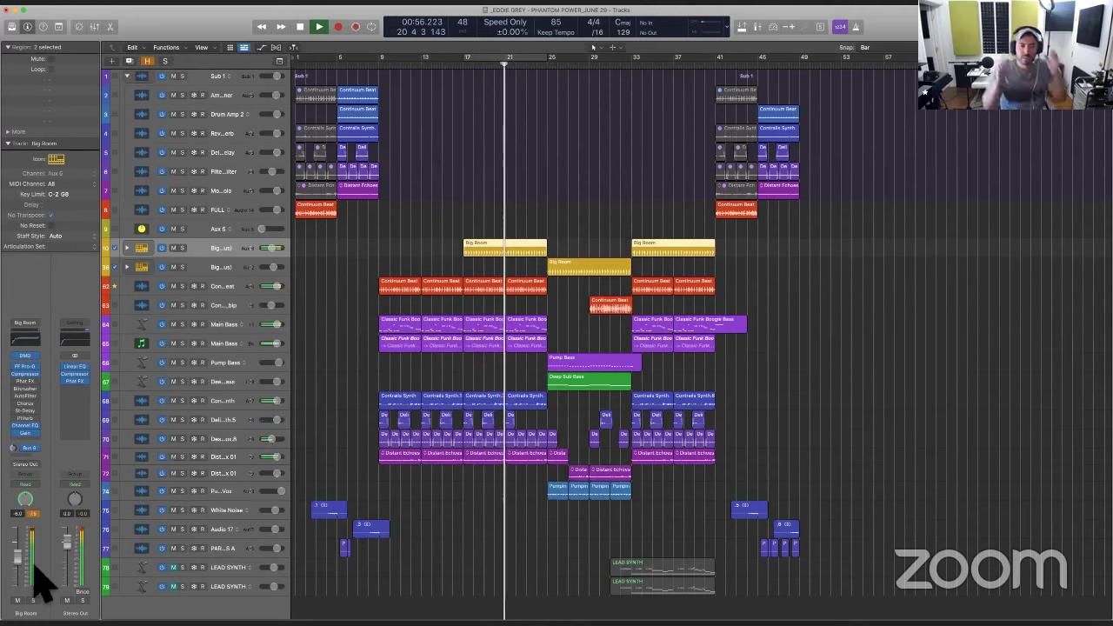
pyautogui.click(576, 559)
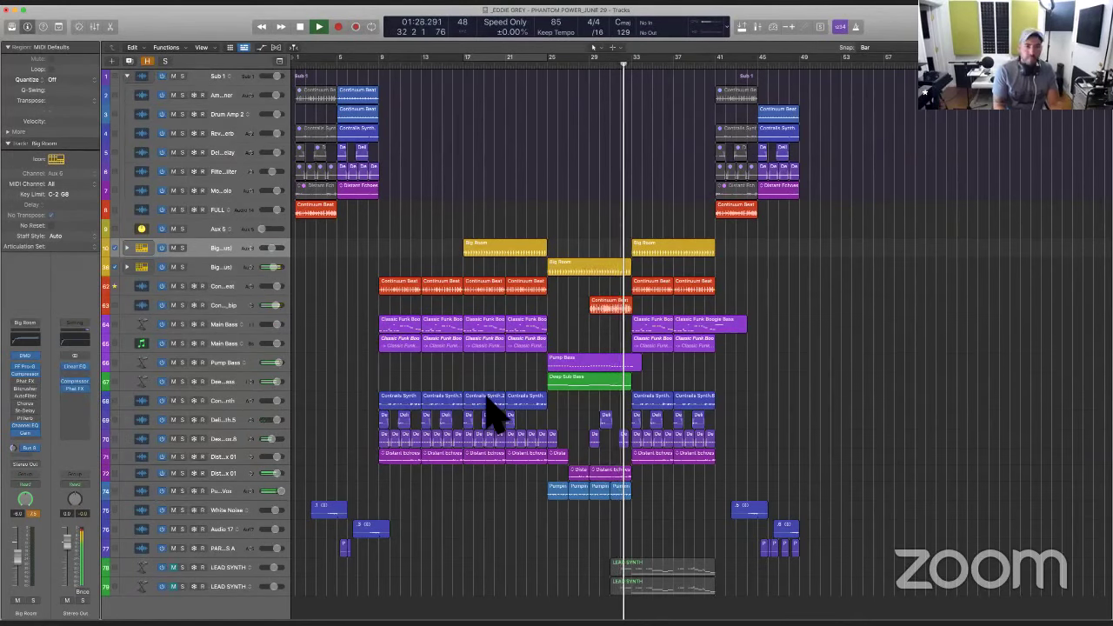
# Delete the two muted LEAD SYNTH tracks at the end of the track list and clear the region selection
pyautogui.click(229, 269)
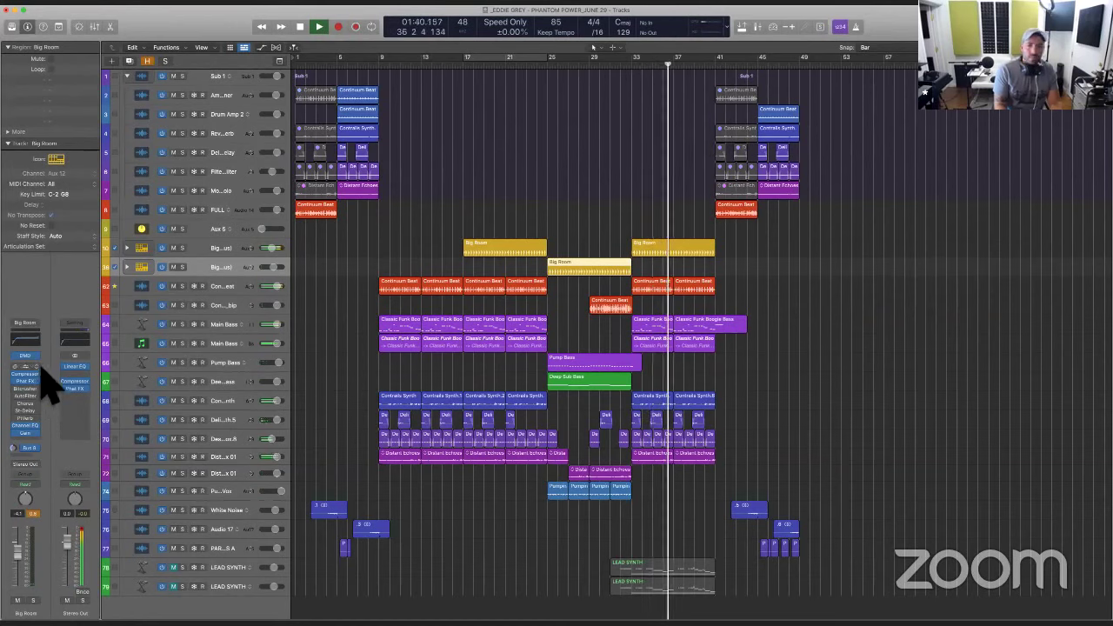
pyautogui.scroll(-2, 774, 483)
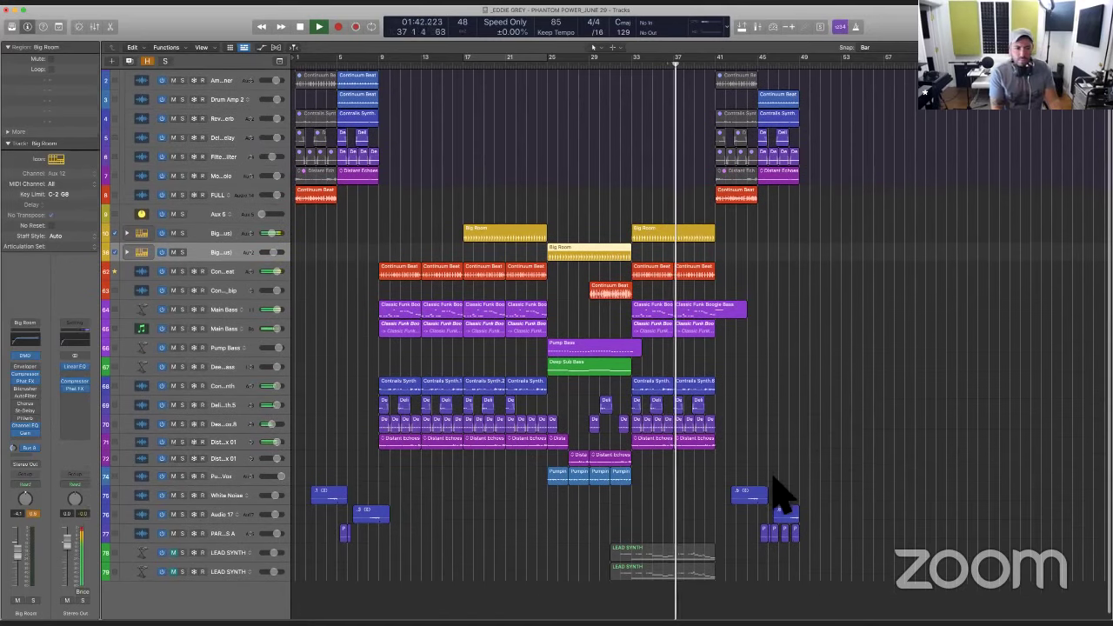
pyautogui.click(244, 555)
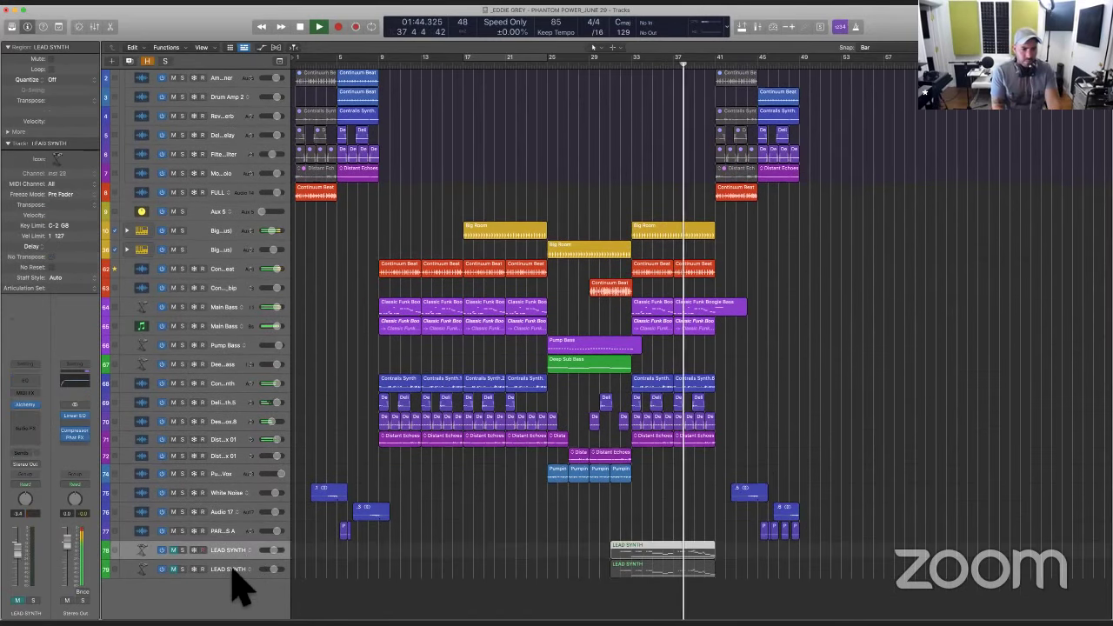
pyautogui.keyDown('shift'); pyautogui.click(233, 569); pyautogui.keyUp('shift')
pyautogui.press('super+BackSpace')
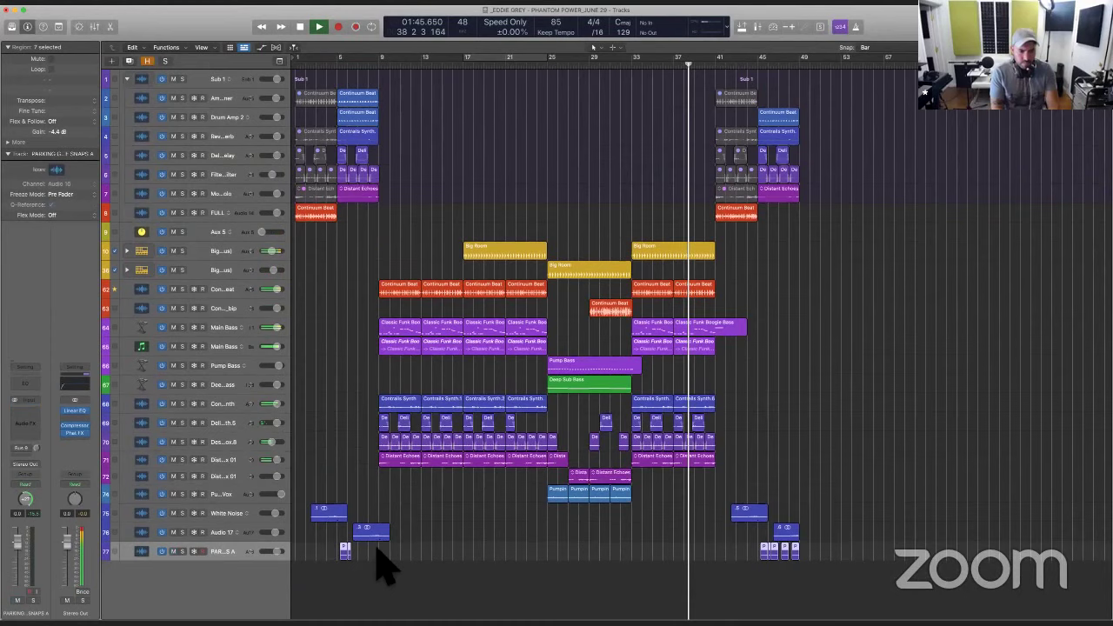
pyautogui.click(544, 566)
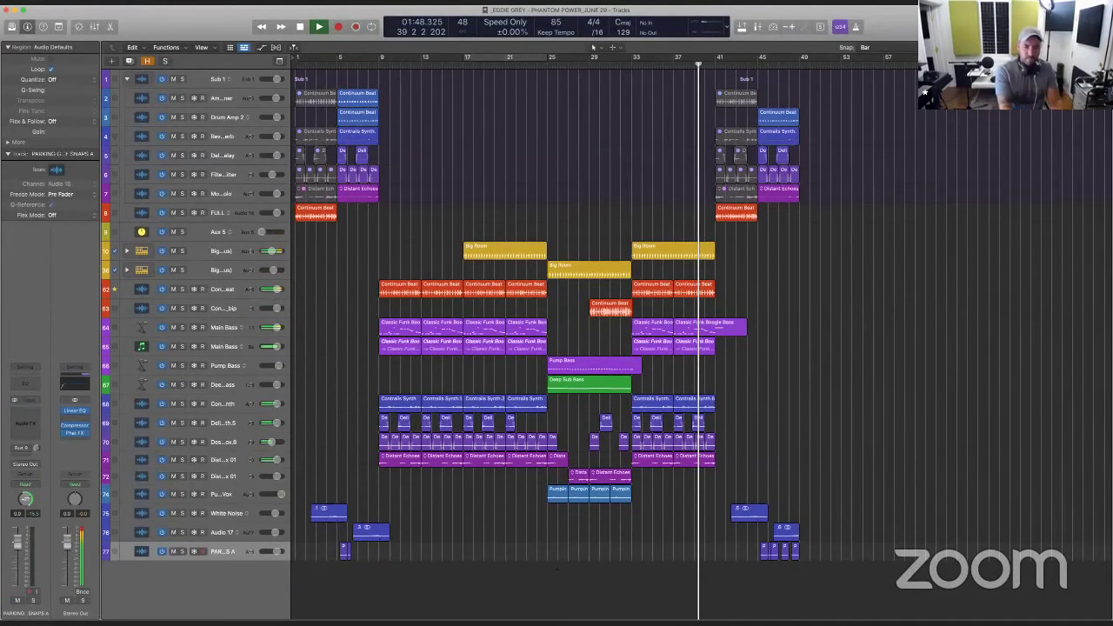
# Enlarge the track display and look over the closing section while the arrangement plays, stopping playback past bar 51
pyautogui.press('super+Down')
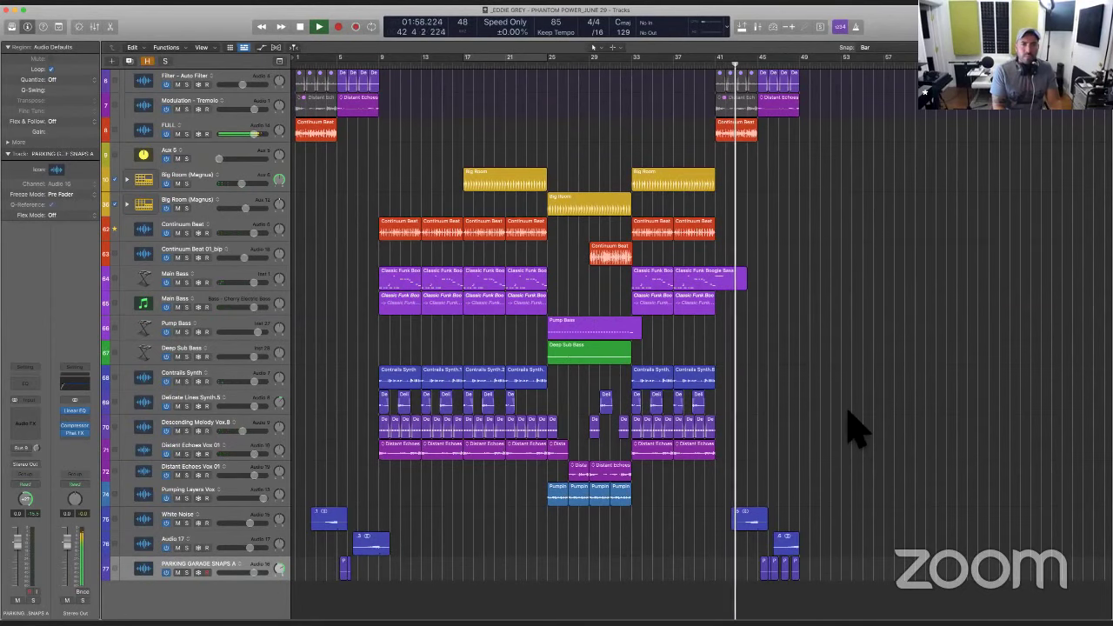
pyautogui.scroll(3, 857, 426)
pyautogui.scroll(4, 800, 316)
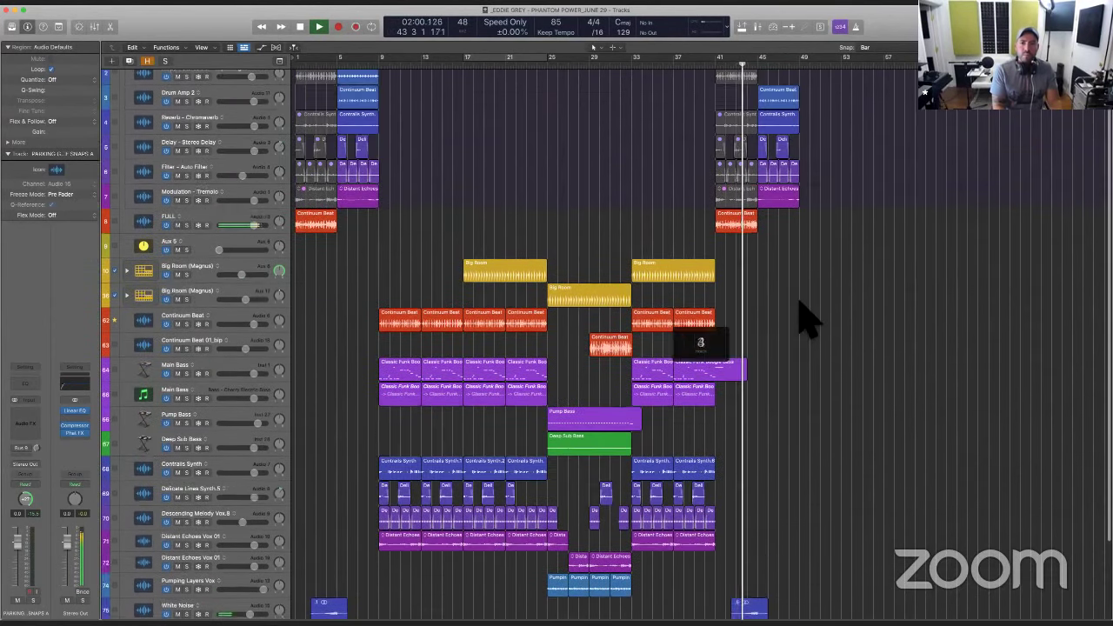
pyautogui.scroll(5, 801, 316)
pyautogui.scroll(2, 800, 315)
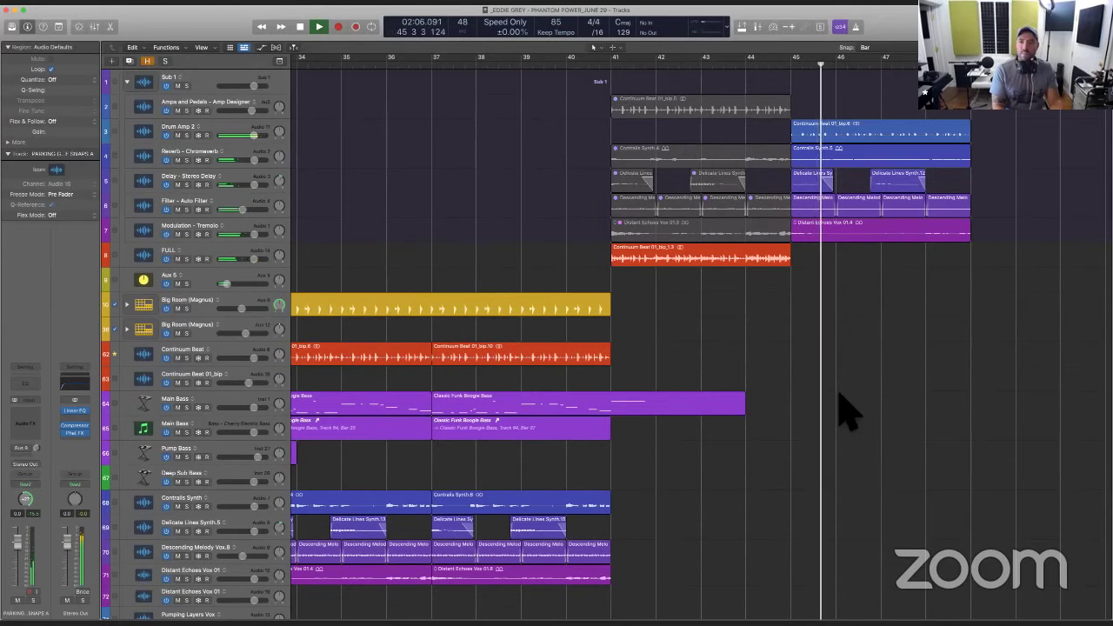
pyautogui.scroll(-5, 840, 405)
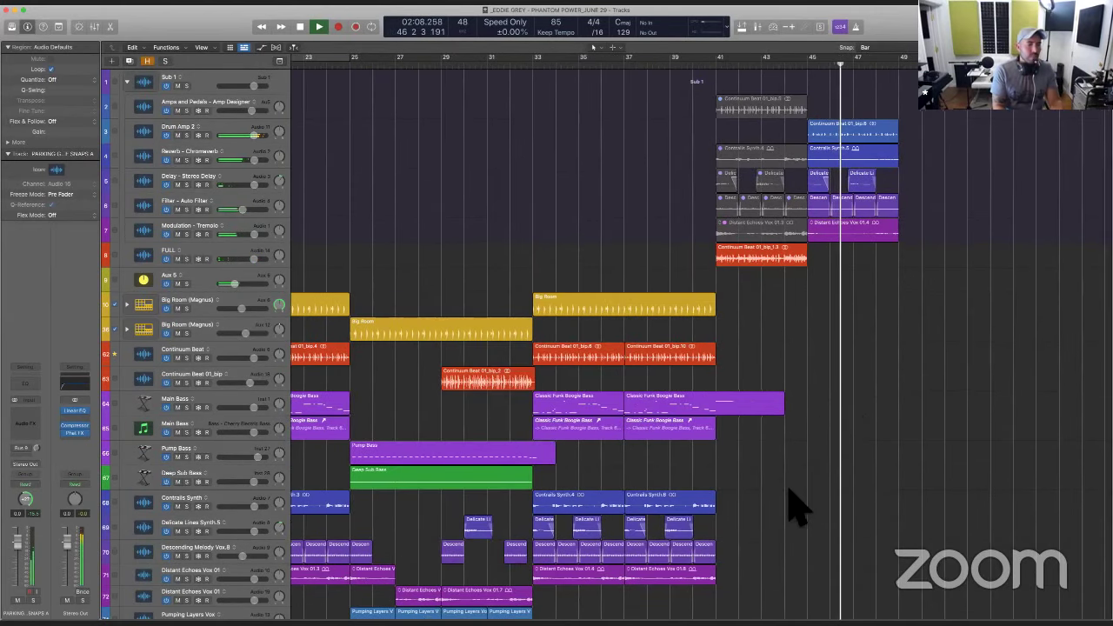
pyautogui.scroll(-4, 800, 500)
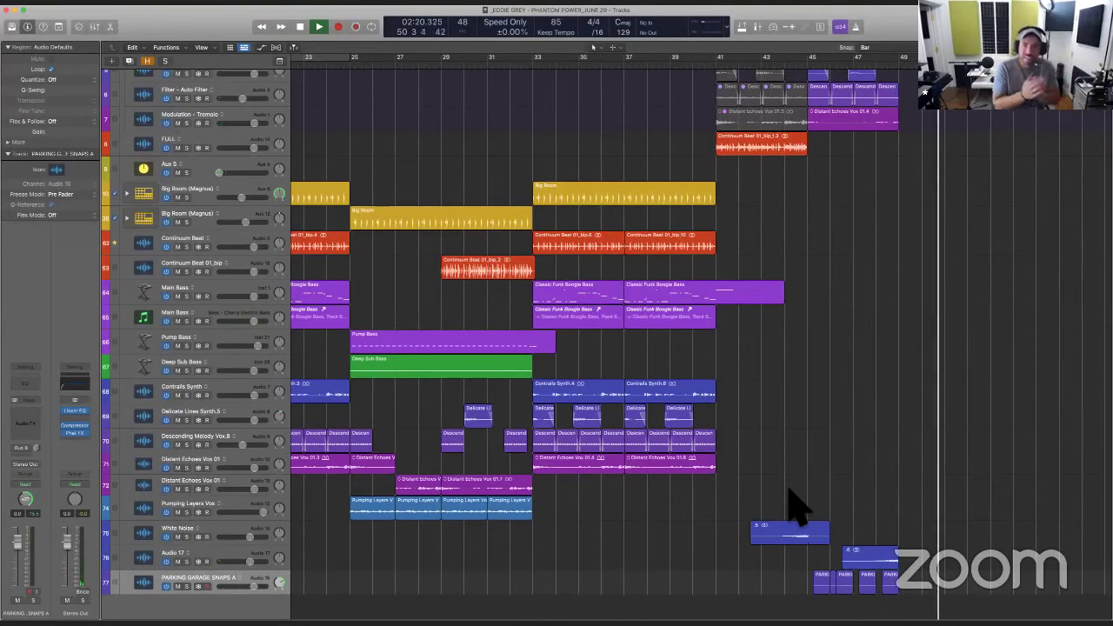
pyautogui.press('space')
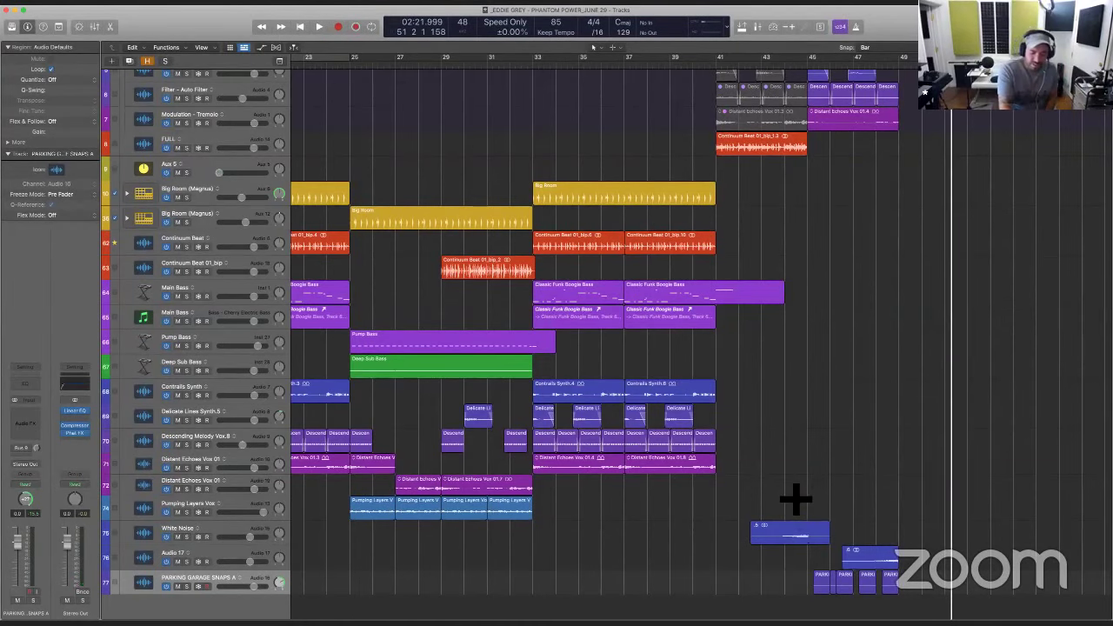
# Return to the start of the arrangement with shorter tracks in view and place the playhead within the intro
pyautogui.hscroll(-15, 771, 440)
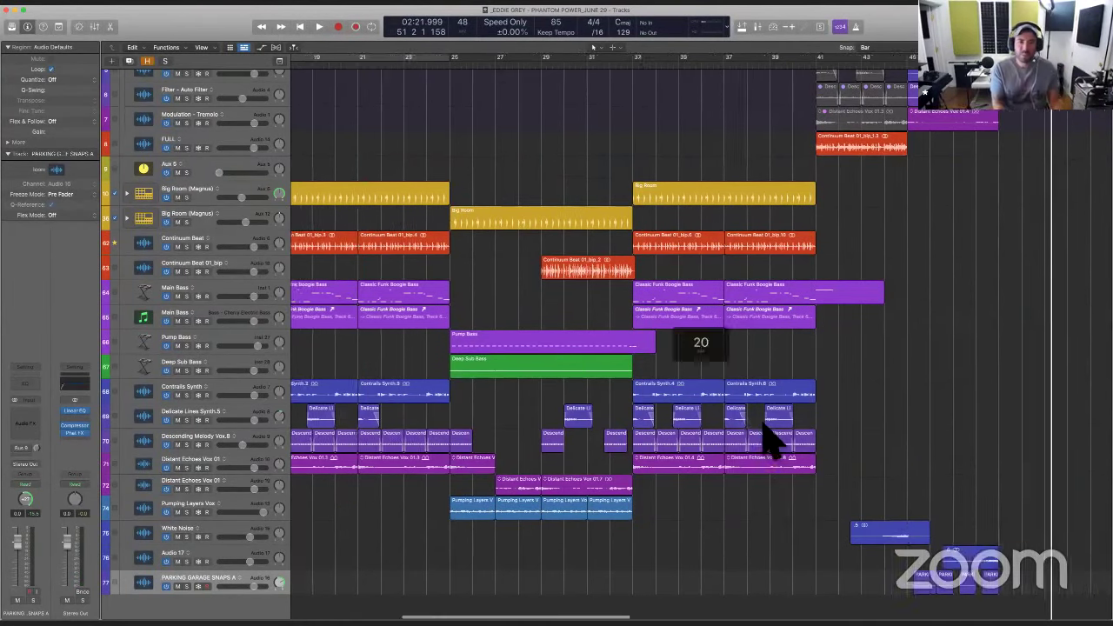
pyautogui.scroll(2, 473, 186)
pyautogui.scroll(3, 474, 192)
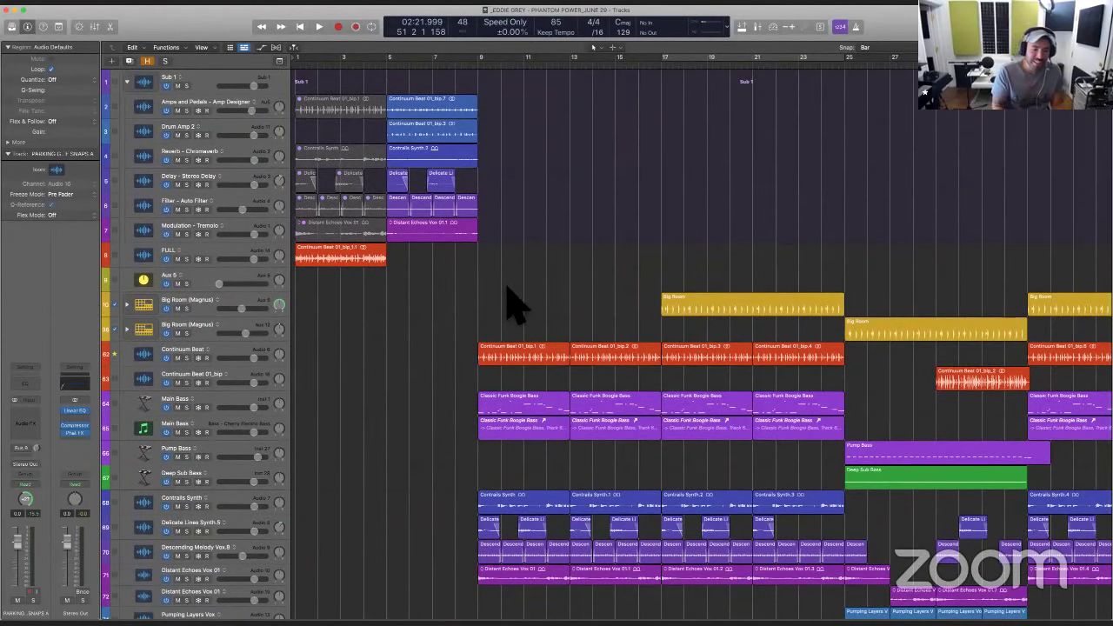
pyautogui.scroll(-5, 517, 304)
pyautogui.scroll(2, 516, 304)
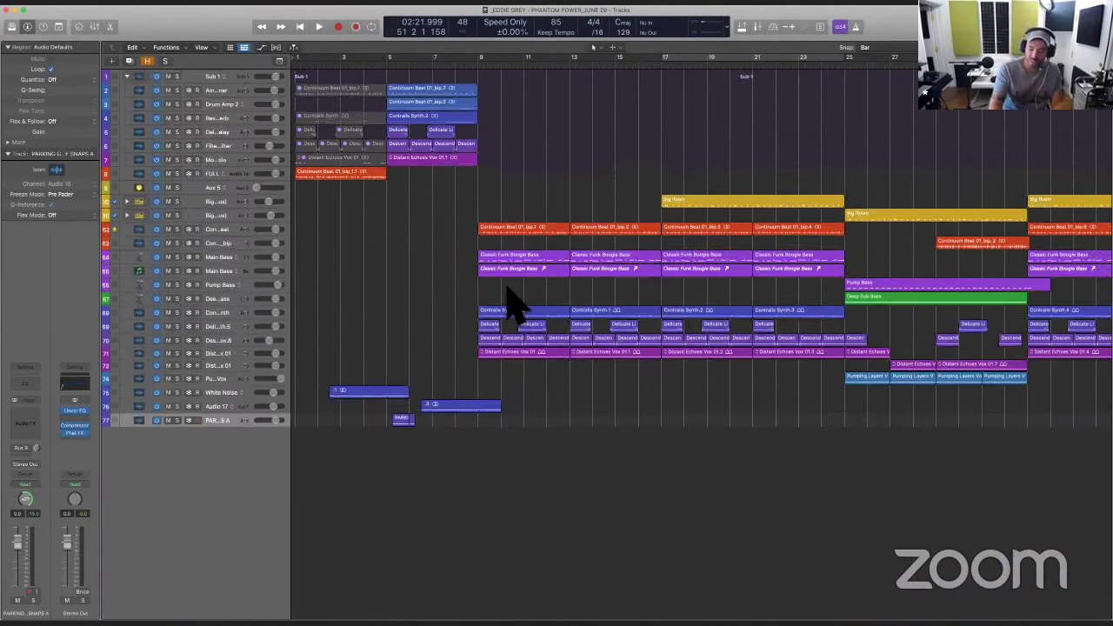
pyautogui.scroll(3, 503, 343)
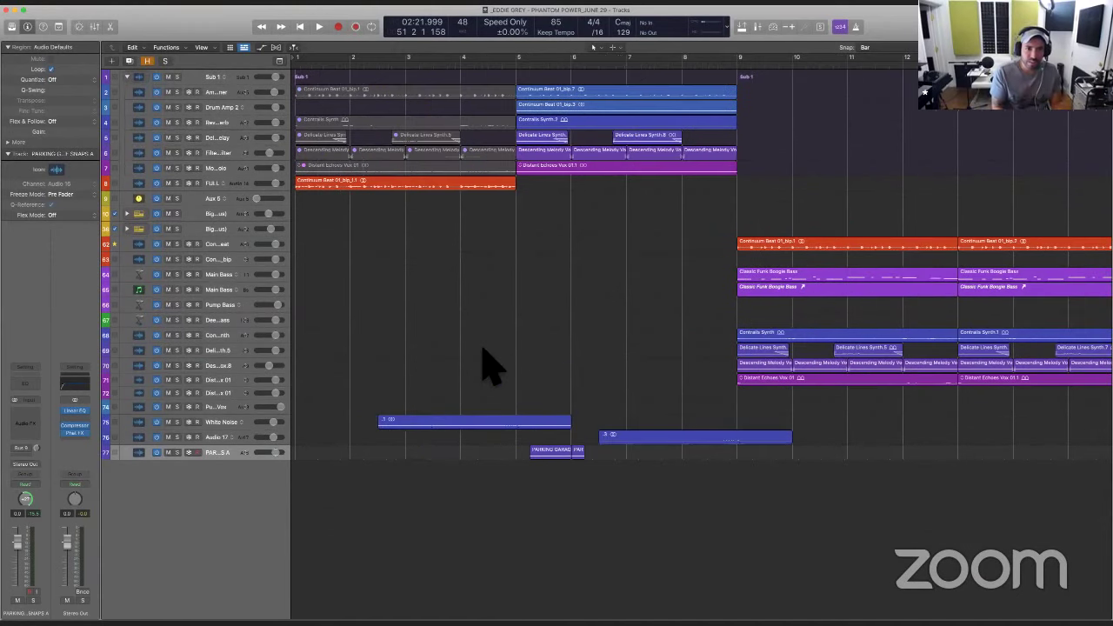
pyautogui.scroll(-4, 444, 313)
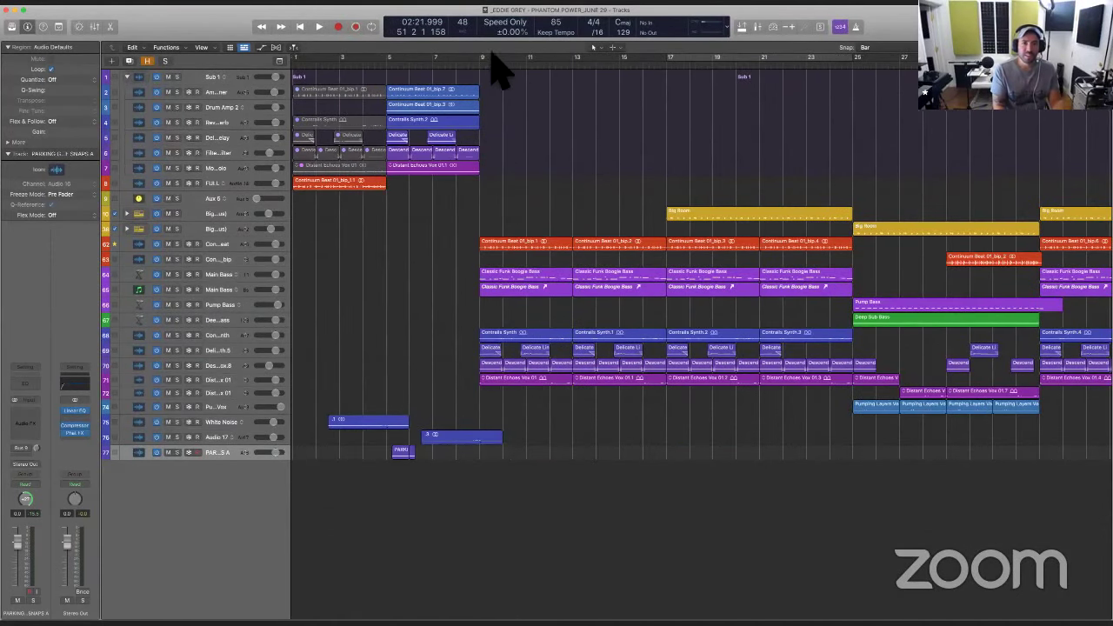
pyautogui.moveTo(485, 59); pyautogui.dragTo(221, 73)
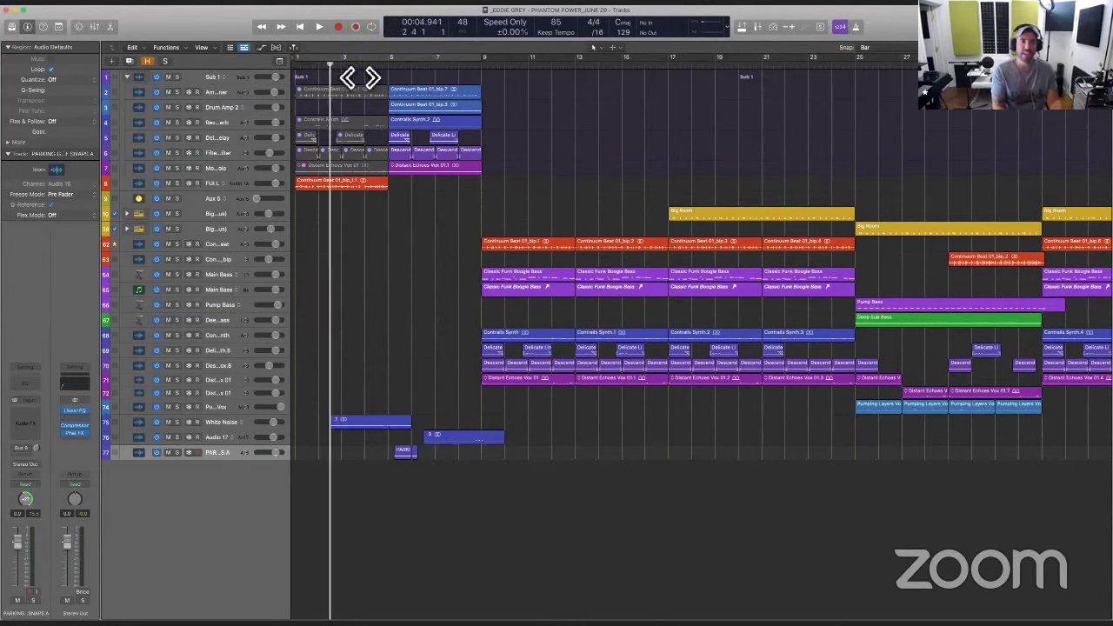
# Move the playhead to bar 25 and select the breakdown regions, from the second Big Room region down to Pumping Layers Vox
pyautogui.moveTo(433, 106); pyautogui.dragTo(864, 95)
pyautogui.hscroll(2, 861, 96)
pyautogui.hscroll(10, 865, 104)
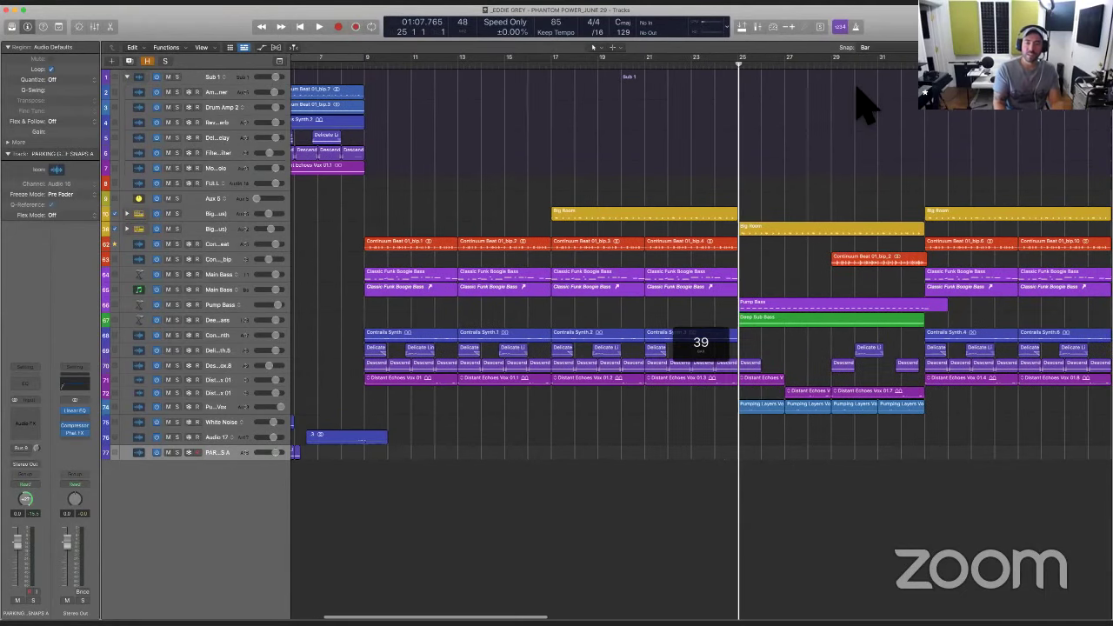
pyautogui.hscroll(1, 658, 121)
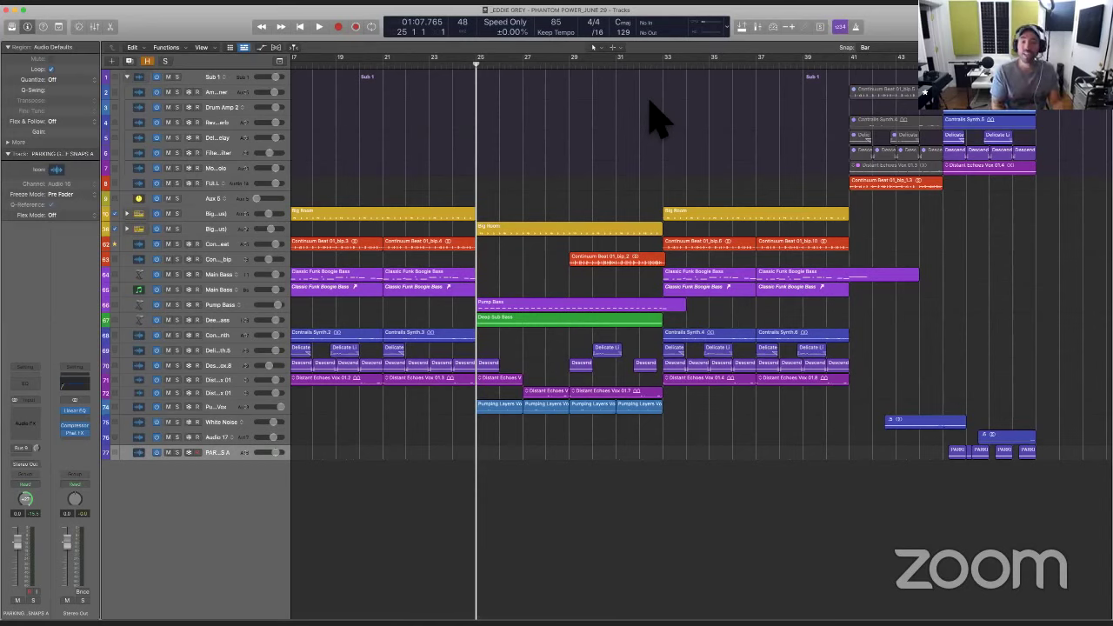
pyautogui.moveTo(508, 447); pyautogui.dragTo(624, 189)
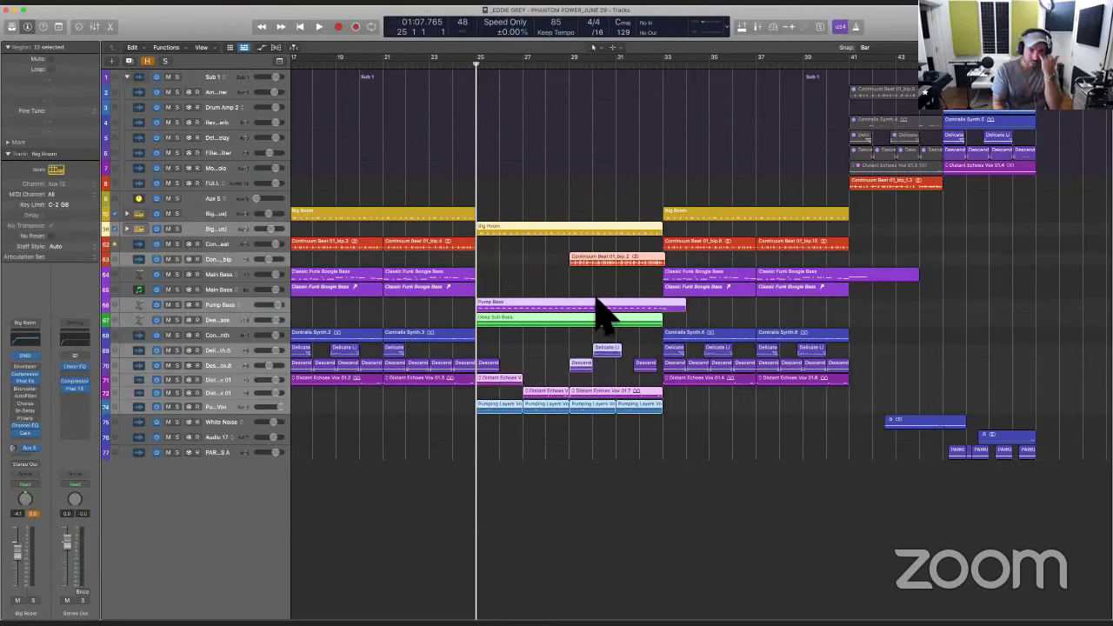
# Clear the breakdown selection and place the playhead at bar 33, where the main section returns
pyautogui.hscroll(-5, 448, 313)
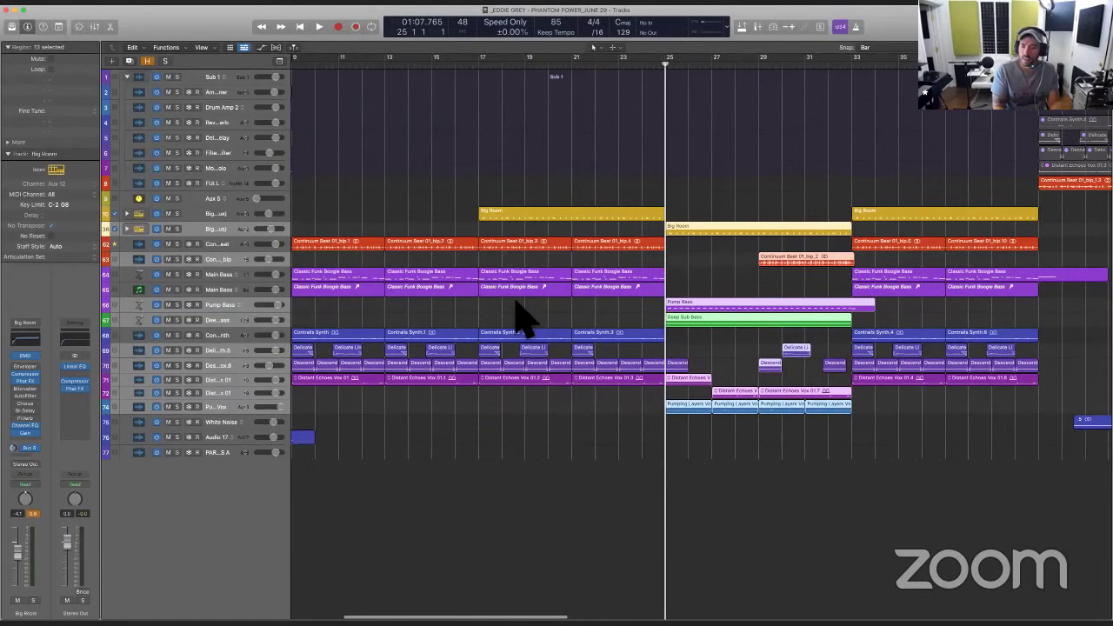
pyautogui.hscroll(3, 687, 174)
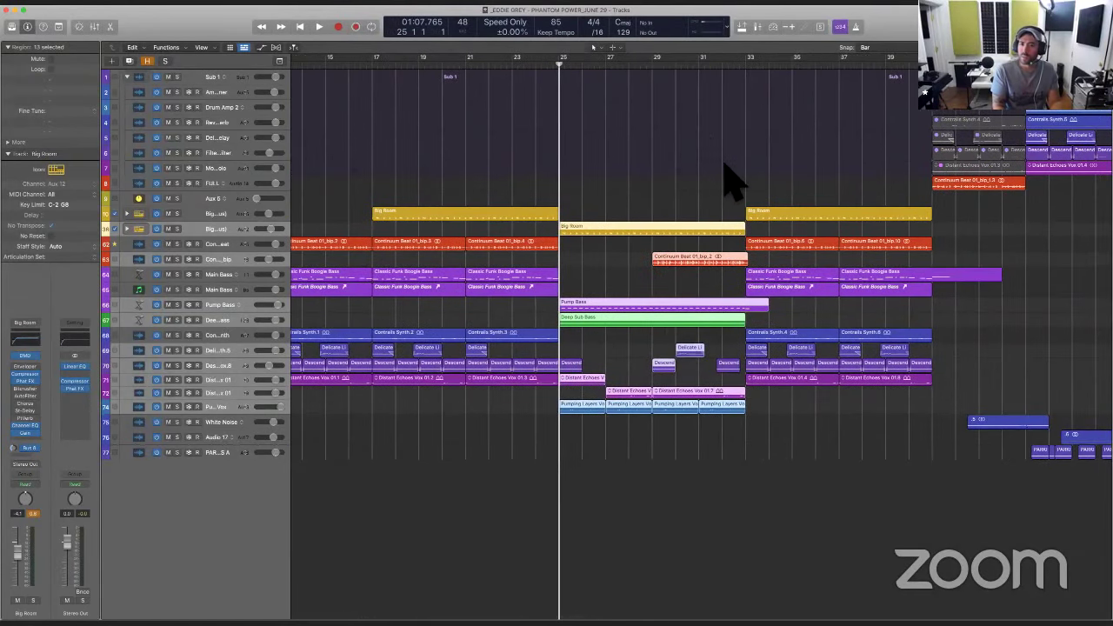
pyautogui.hscroll(3, 739, 112)
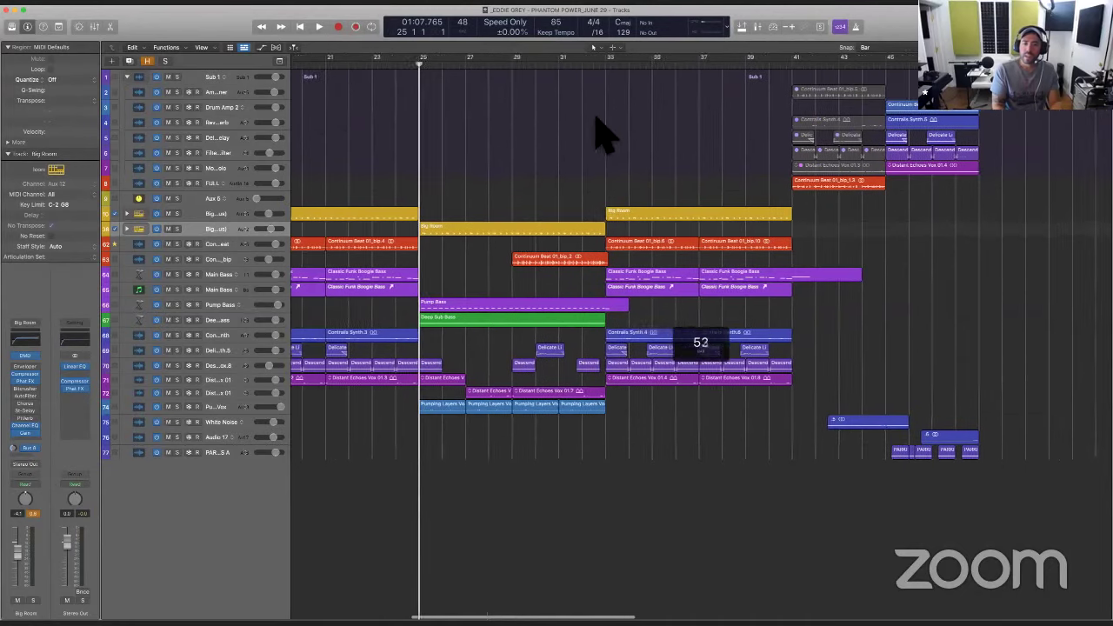
pyautogui.hscroll(2, 579, 81)
pyautogui.click(561, 172)
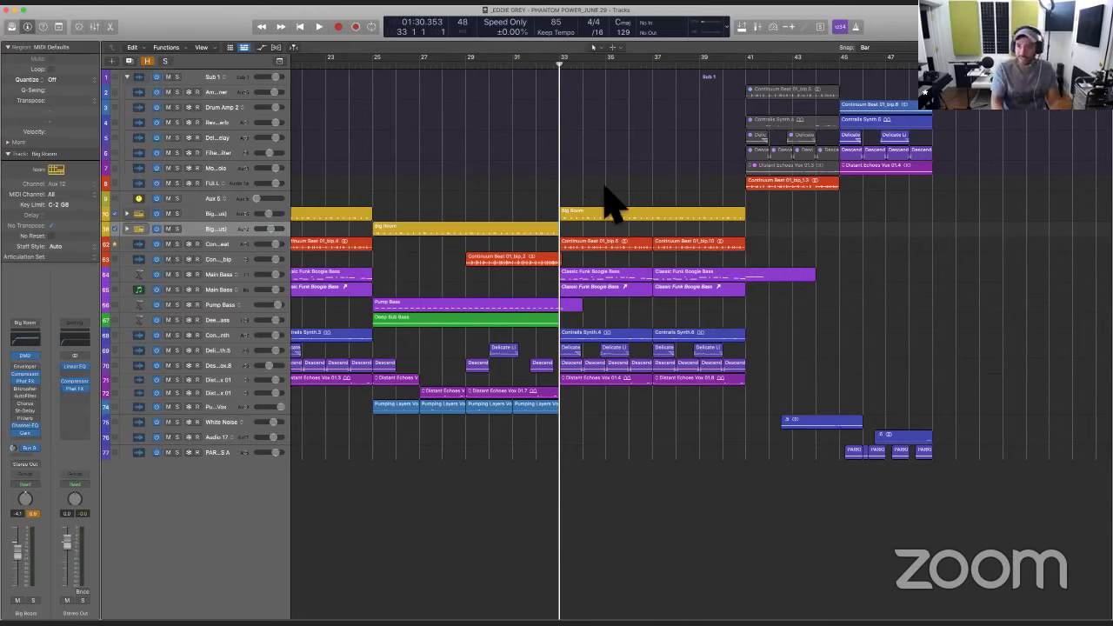
# Play the intro from the beginning, stop at bar 6 and show the automation on all tracks
pyautogui.hscroll(-15, 613, 205)
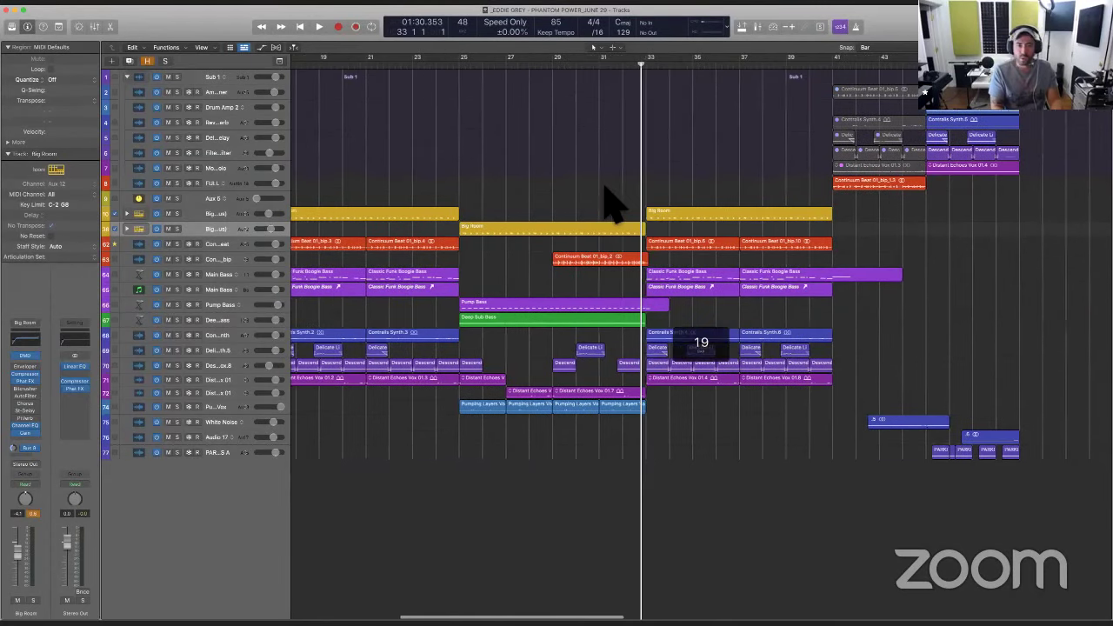
pyautogui.press('Return')
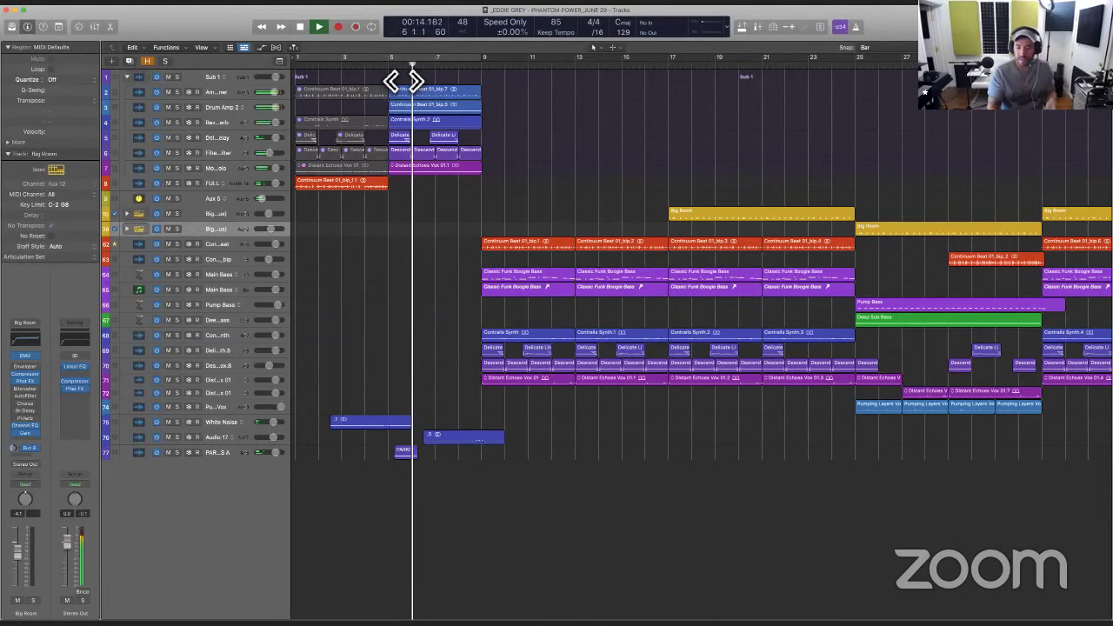
pyautogui.press('a')
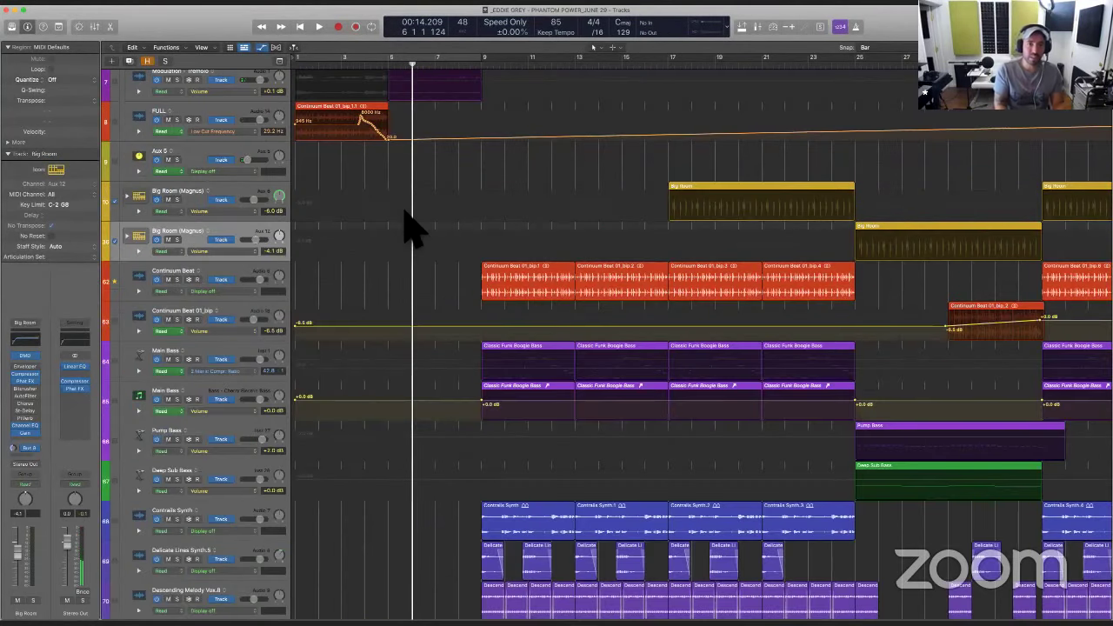
# Add the Stereo Out channel as a track below PARKING GARAGE SNAPS A and choose Volume as its automation parameter
pyautogui.scroll(-5, 412, 228)
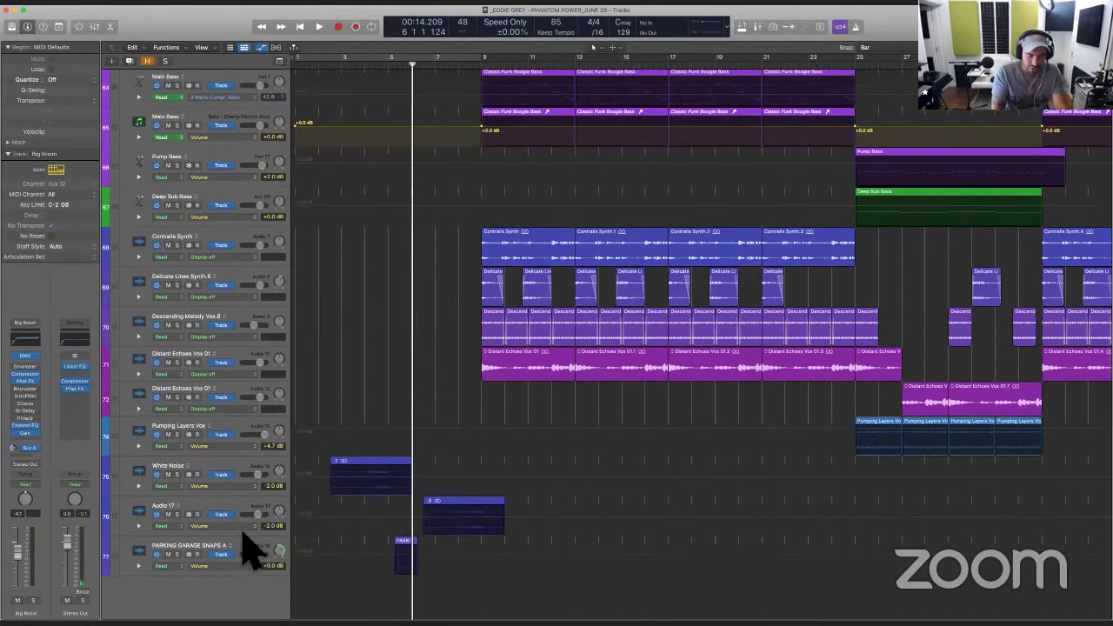
pyautogui.scroll(-1, 241, 542)
pyautogui.click(232, 551)
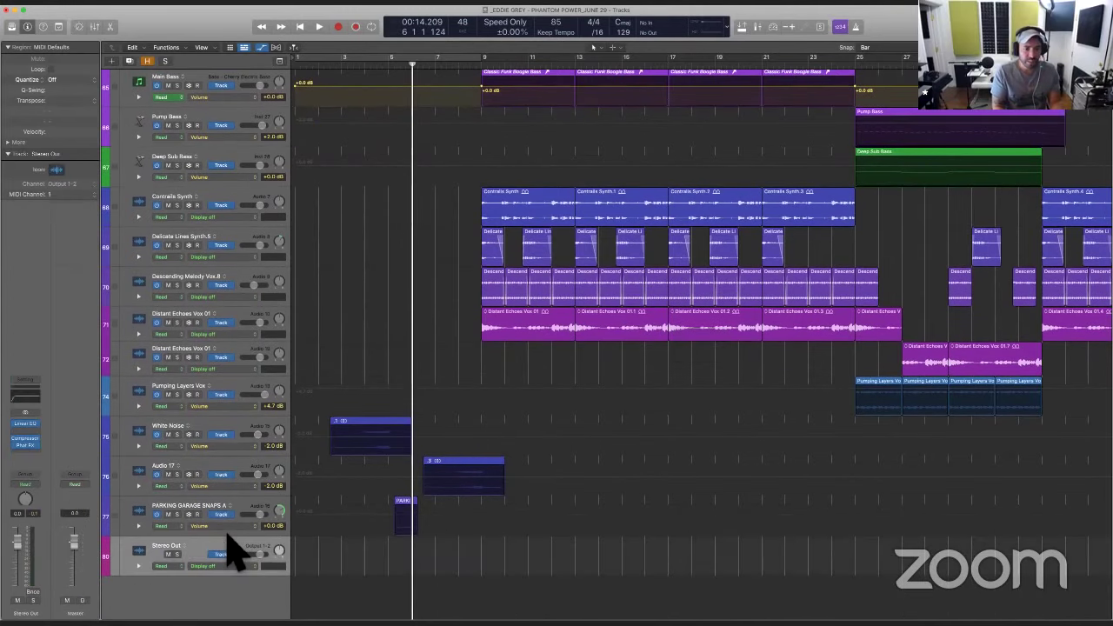
pyautogui.click(246, 567)
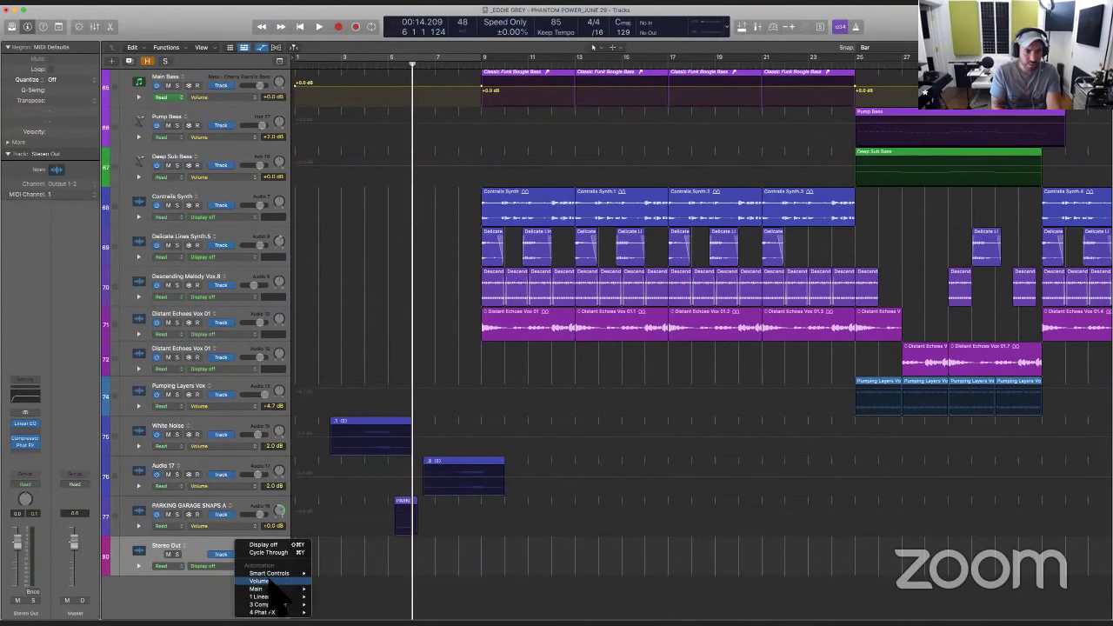
# Show the Stereo Out track's volume automation and lower it to about -1.6 dB from bar 1 to bar 9
pyautogui.click(265, 581)
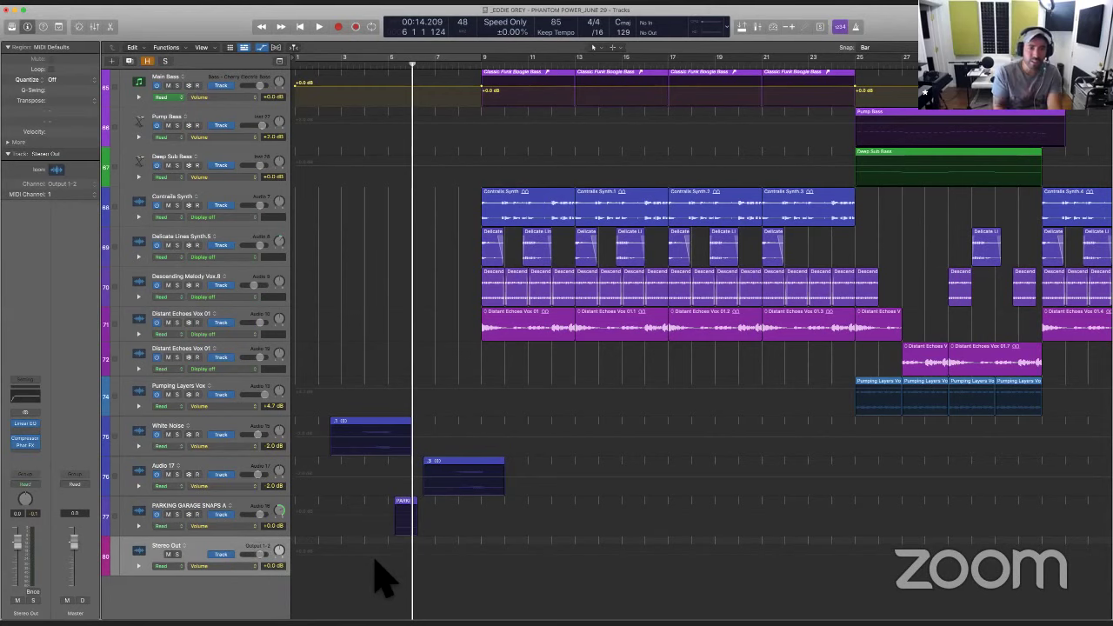
pyautogui.moveTo(499, 571); pyautogui.dragTo(293, 579)
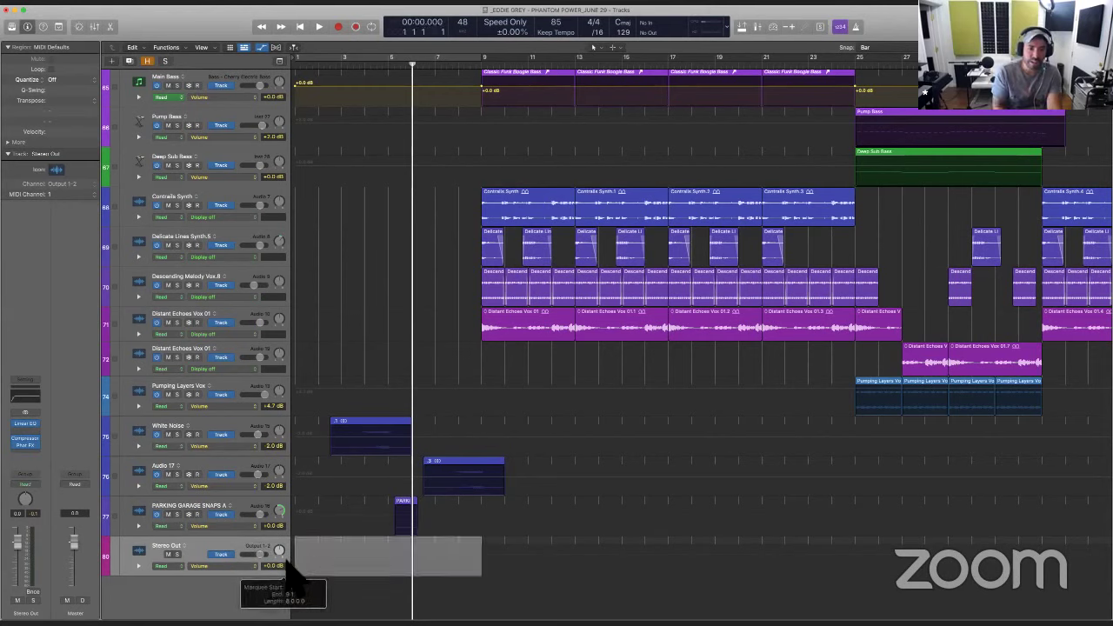
pyautogui.click(349, 561)
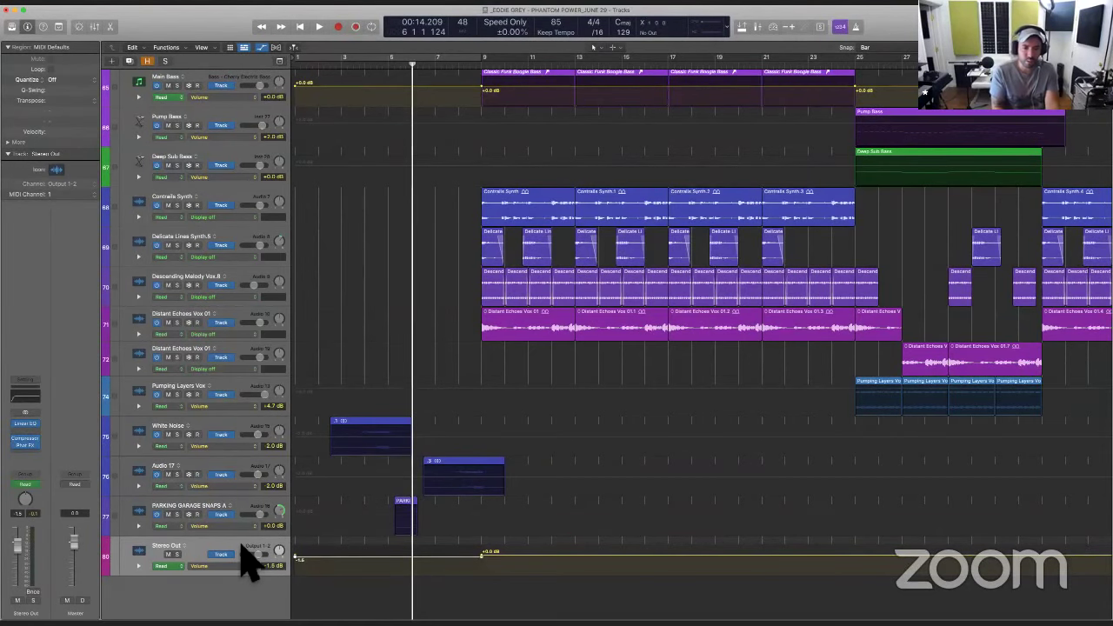
# Lower the Stereo Out volume automation to about -1.6 dB over the closing section, from bar 41 to bar 58
pyautogui.press('z')
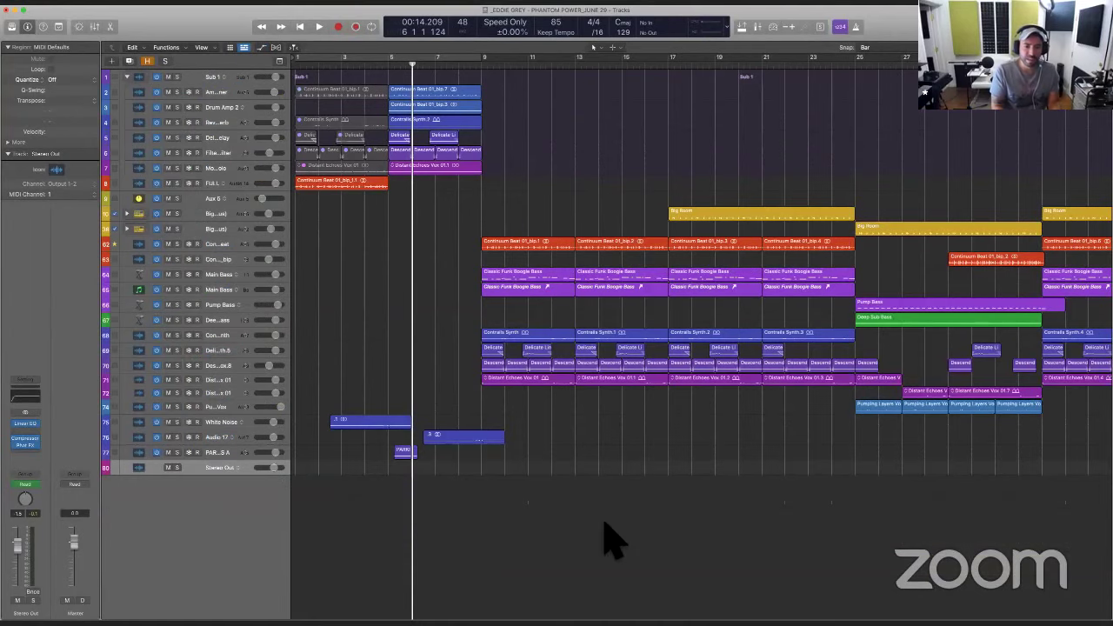
pyautogui.press('super+Left')
pyautogui.press('super+Left')
pyautogui.press('super+Down')
pyautogui.press('super+Down')
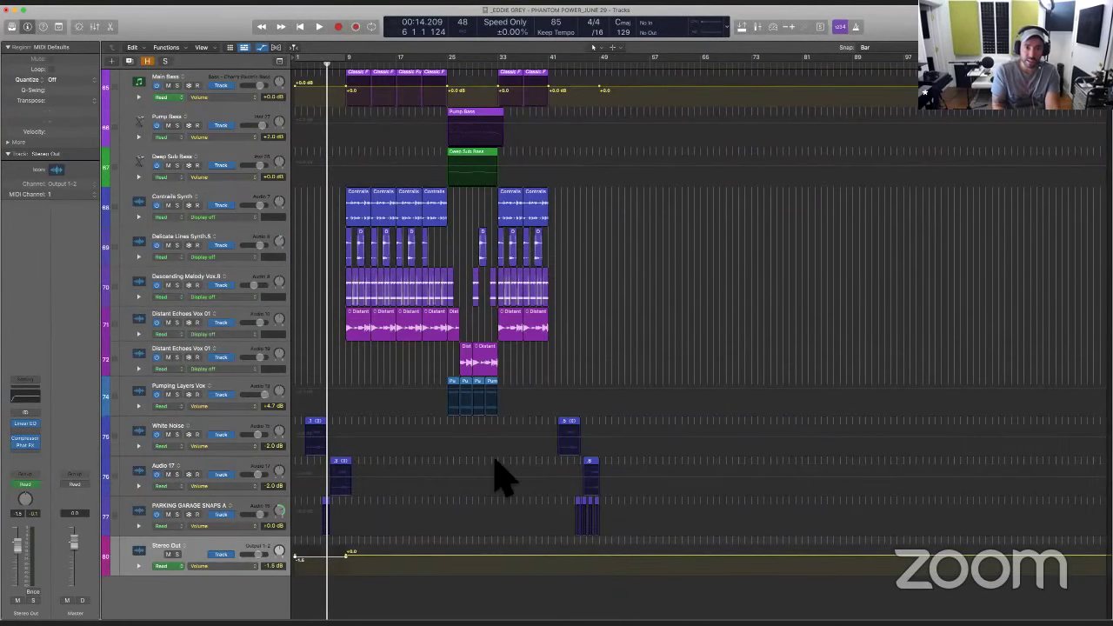
pyautogui.moveTo(514, 566); pyautogui.dragTo(628, 574)
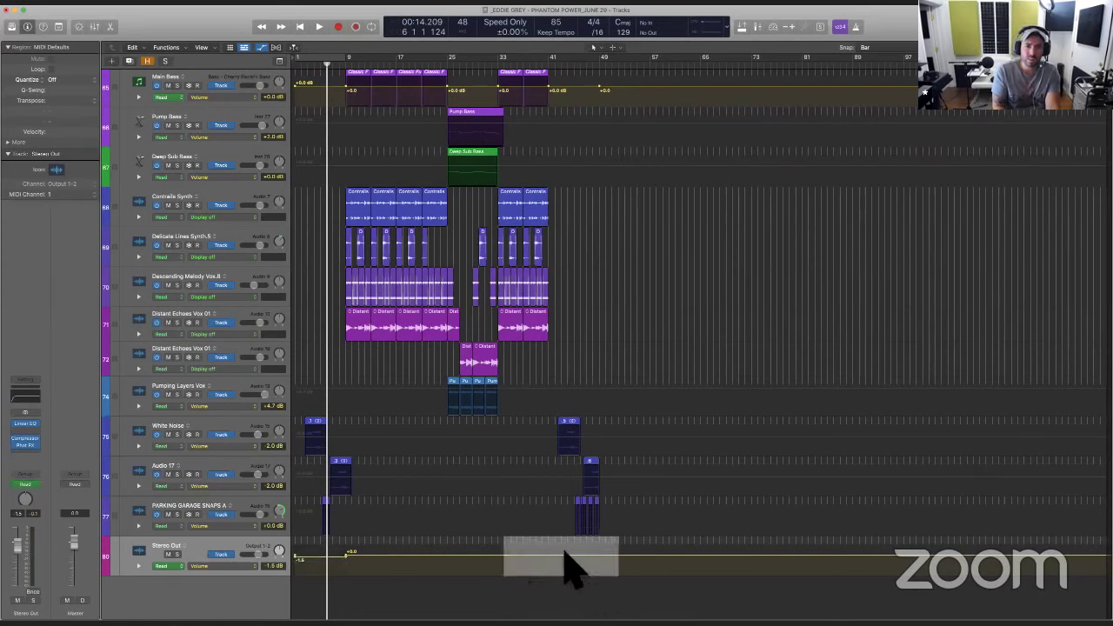
pyautogui.moveTo(556, 561); pyautogui.dragTo(634, 557)
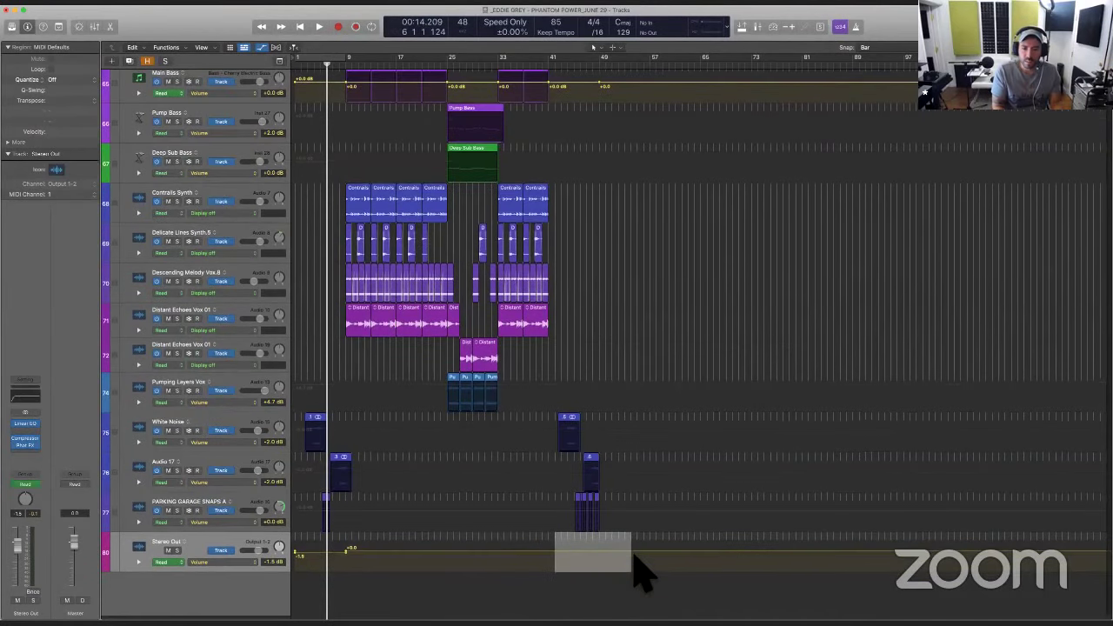
pyautogui.press('super+Right')
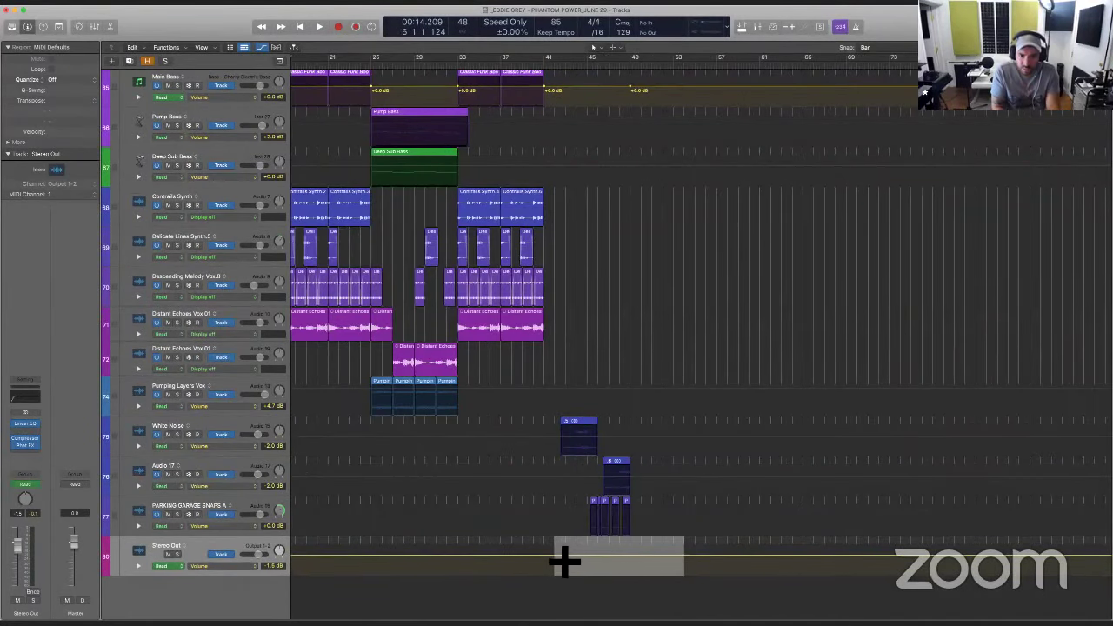
pyautogui.moveTo(565, 561); pyautogui.dragTo(730, 567)
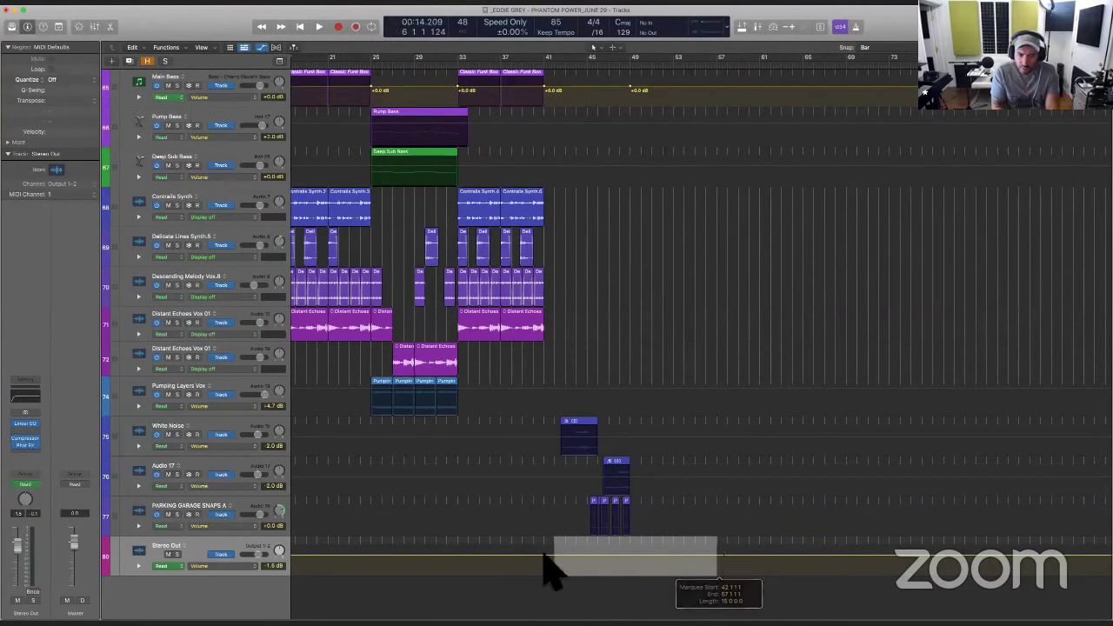
pyautogui.moveTo(551, 562); pyautogui.dragTo(742, 567)
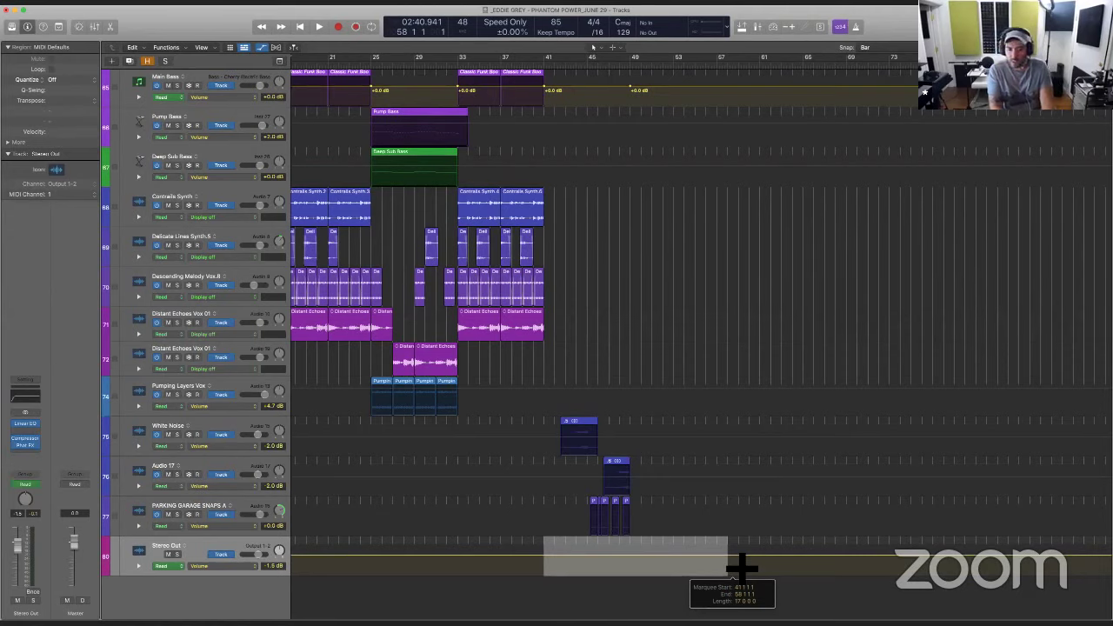
pyautogui.moveTo(741, 567); pyautogui.dragTo(742, 567)
pyautogui.click(687, 572)
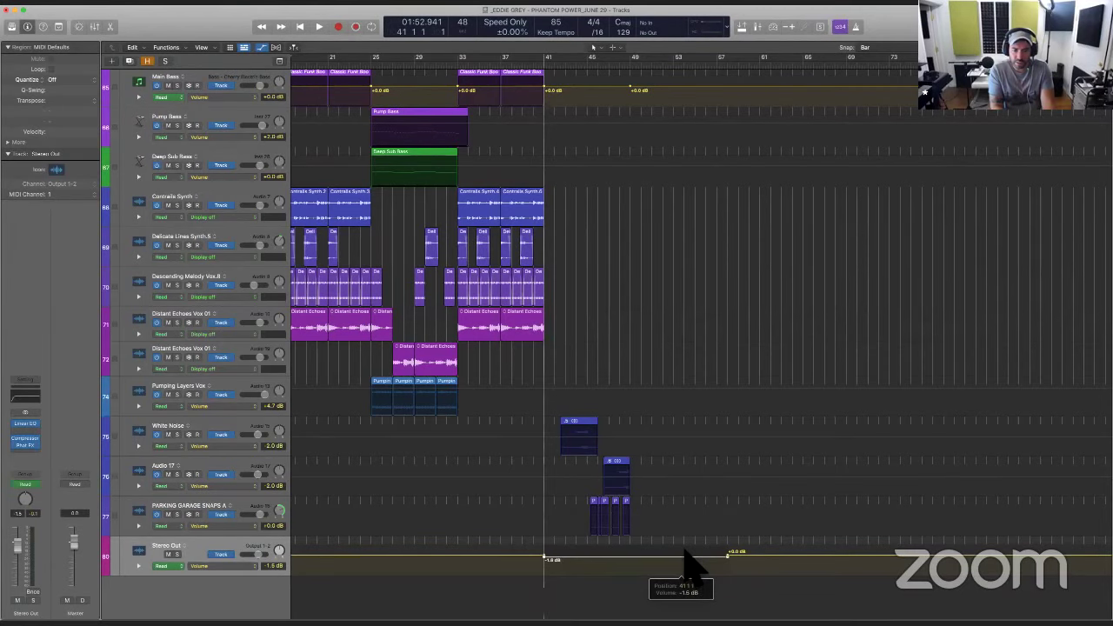
# Play the arrangement from the beginning into bar 9 to check the level change between the intro and the main section
pyautogui.press('z')
pyautogui.scroll(-3, 535, 513)
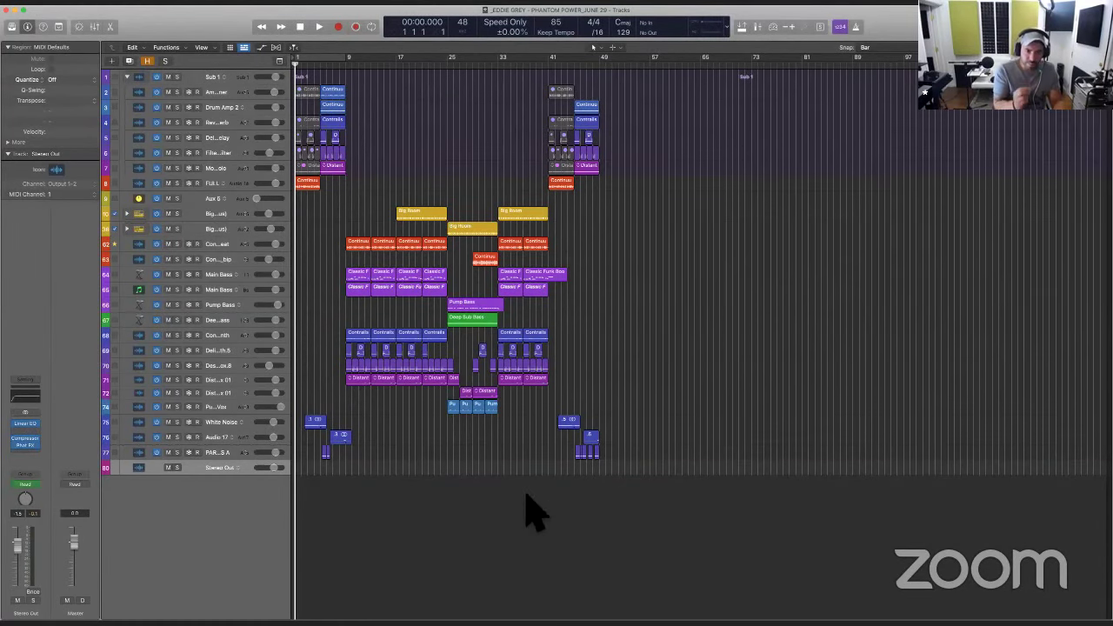
pyautogui.press('super+Right')
pyautogui.press('super+Right')
pyautogui.press('super+Right')
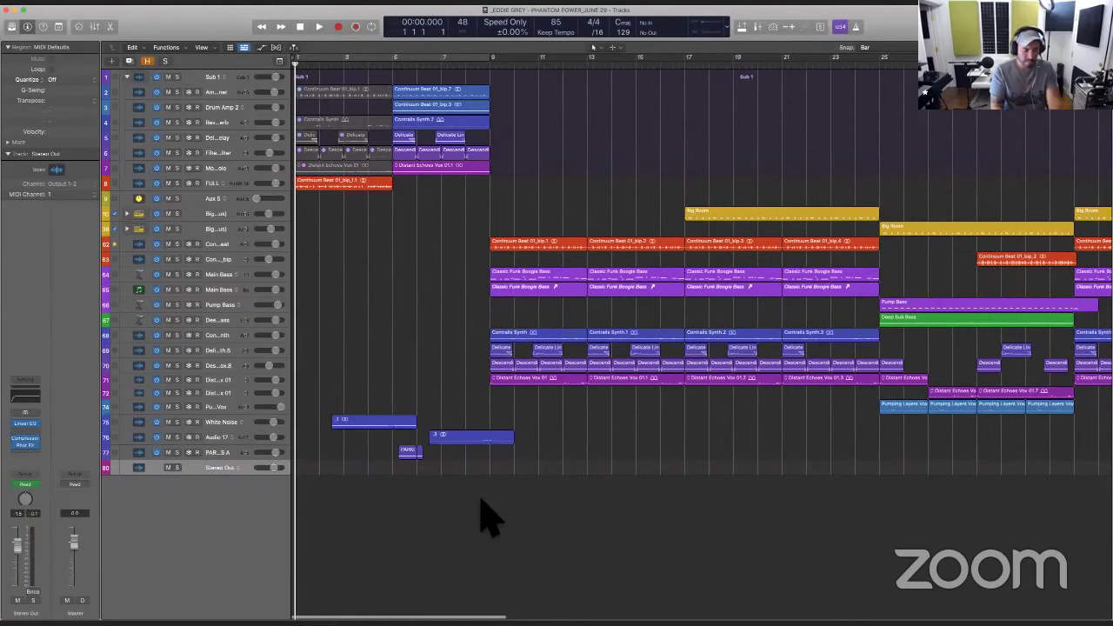
pyautogui.press('space')
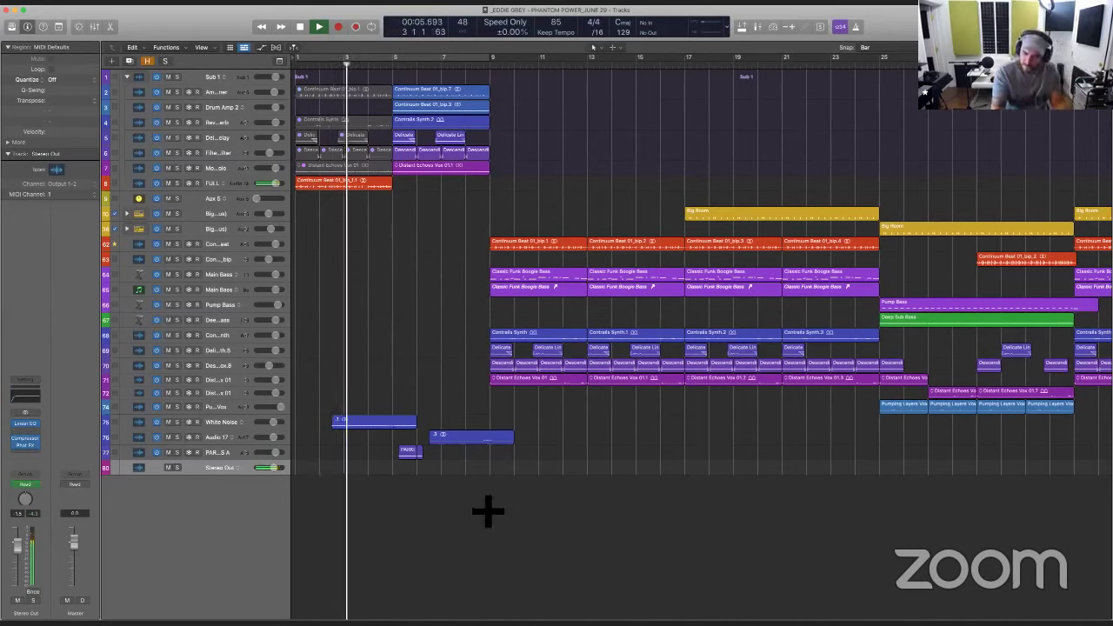
pyautogui.keyDown('ctrl'); pyautogui.keyDown('alt'); pyautogui.click(574, 492); pyautogui.keyUp('alt'); pyautogui.keyUp('ctrl')
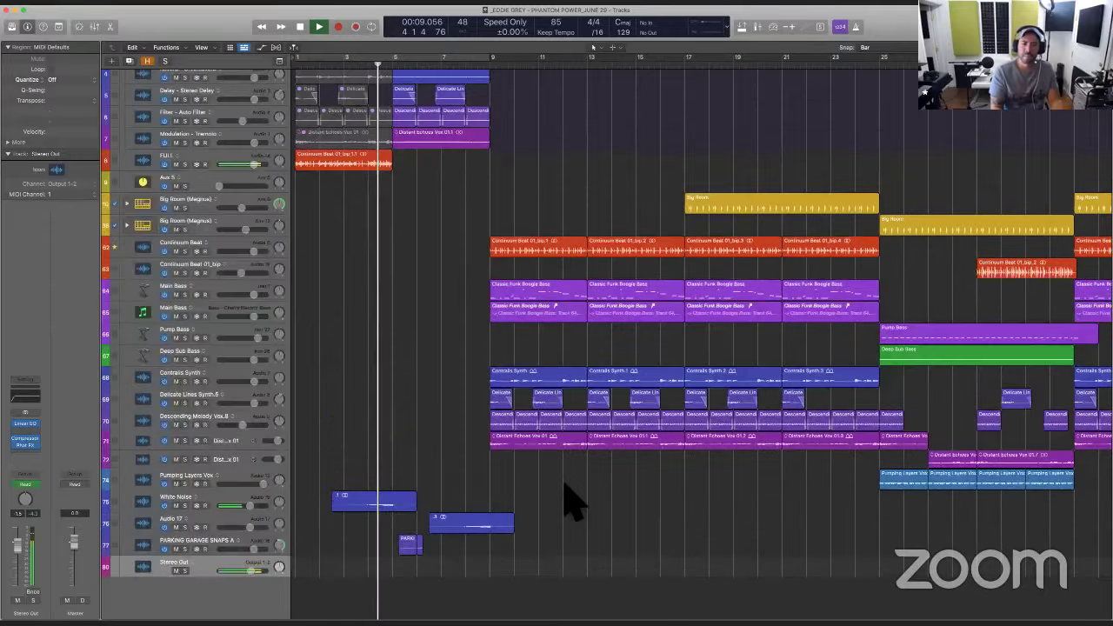
pyautogui.keyDown('ctrl'); pyautogui.keyDown('alt'); pyautogui.click(522, 534); pyautogui.keyUp('alt'); pyautogui.keyUp('ctrl')
pyautogui.scroll(3, 492, 447)
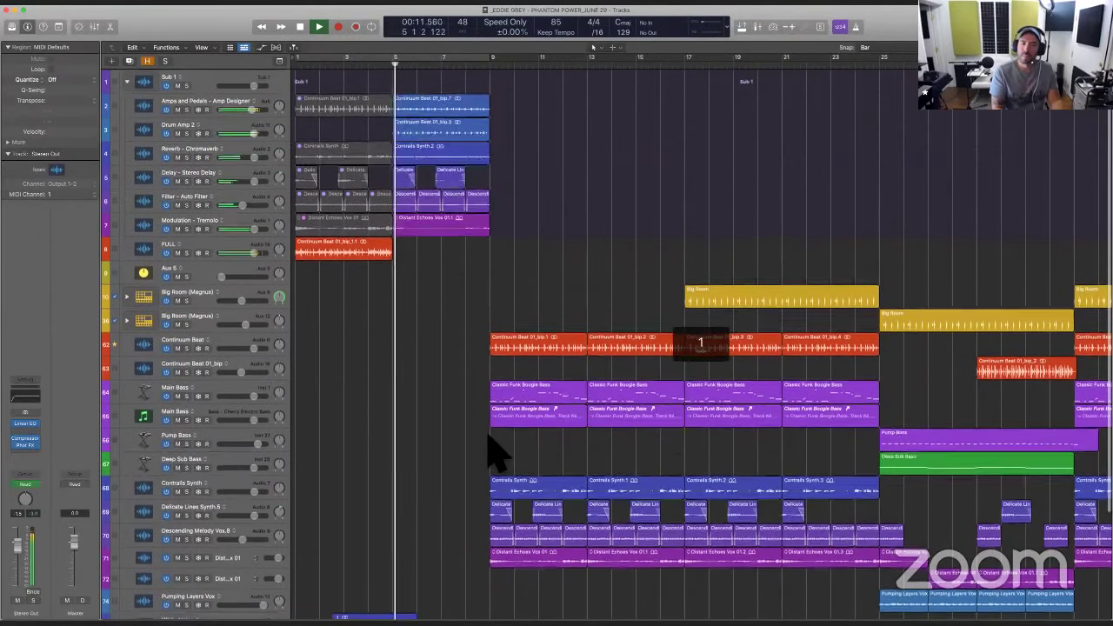
pyautogui.keyDown('ctrl'); pyautogui.keyDown('alt'); pyautogui.click(507, 453); pyautogui.keyUp('alt'); pyautogui.keyUp('ctrl')
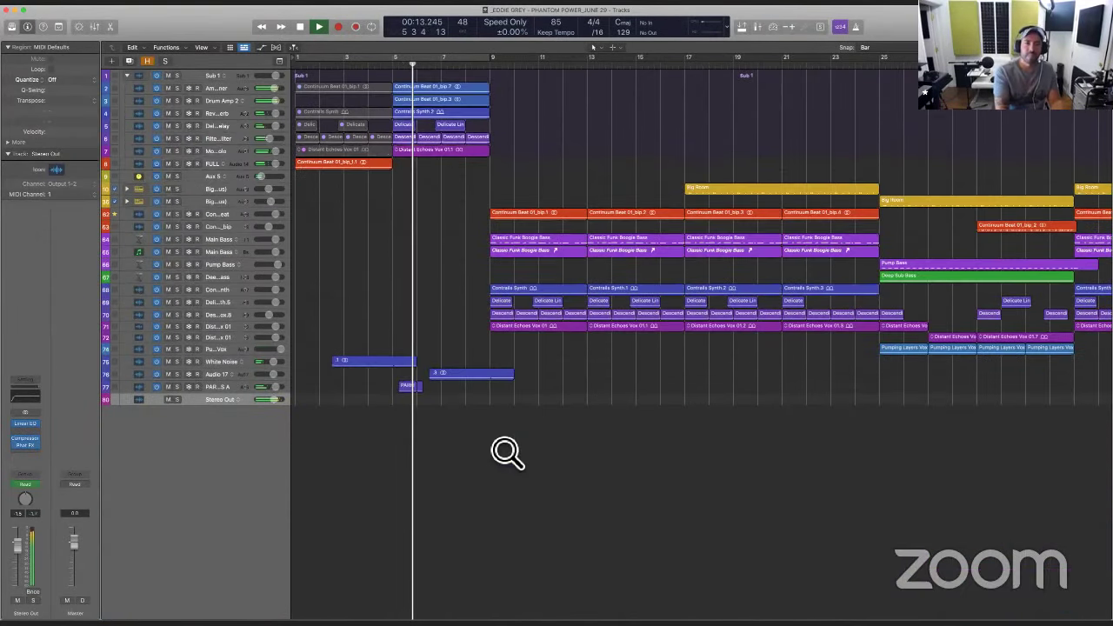
pyautogui.keyDown('ctrl'); pyautogui.keyDown('alt'); pyautogui.click(507, 452); pyautogui.keyUp('alt'); pyautogui.keyUp('ctrl')
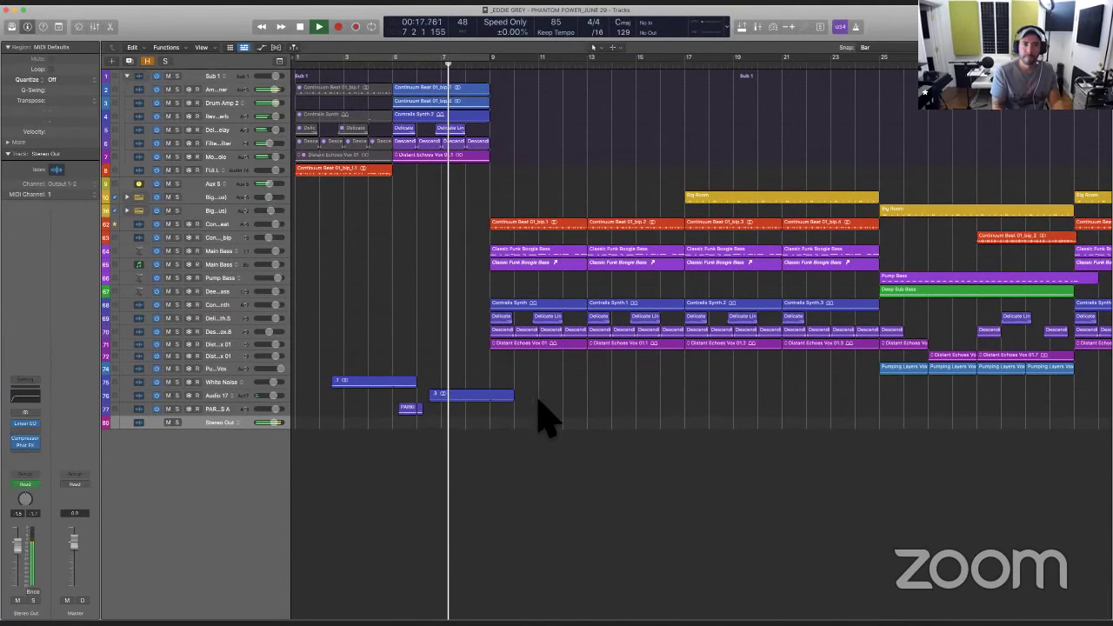
pyautogui.press('super+Right')
pyautogui.press('super+Down')
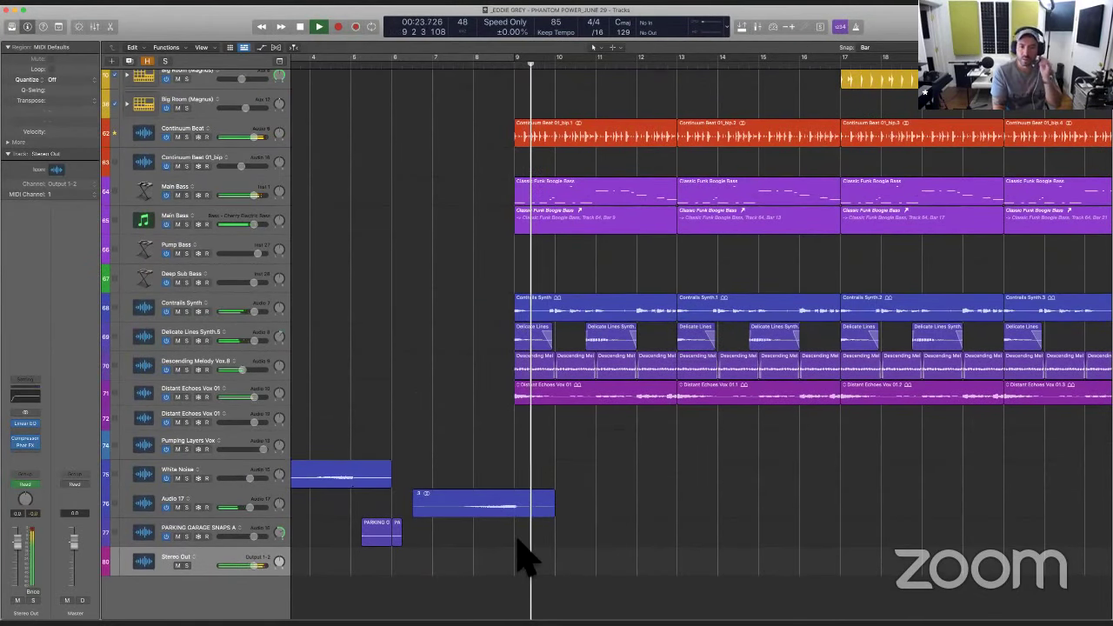
pyautogui.press('space')
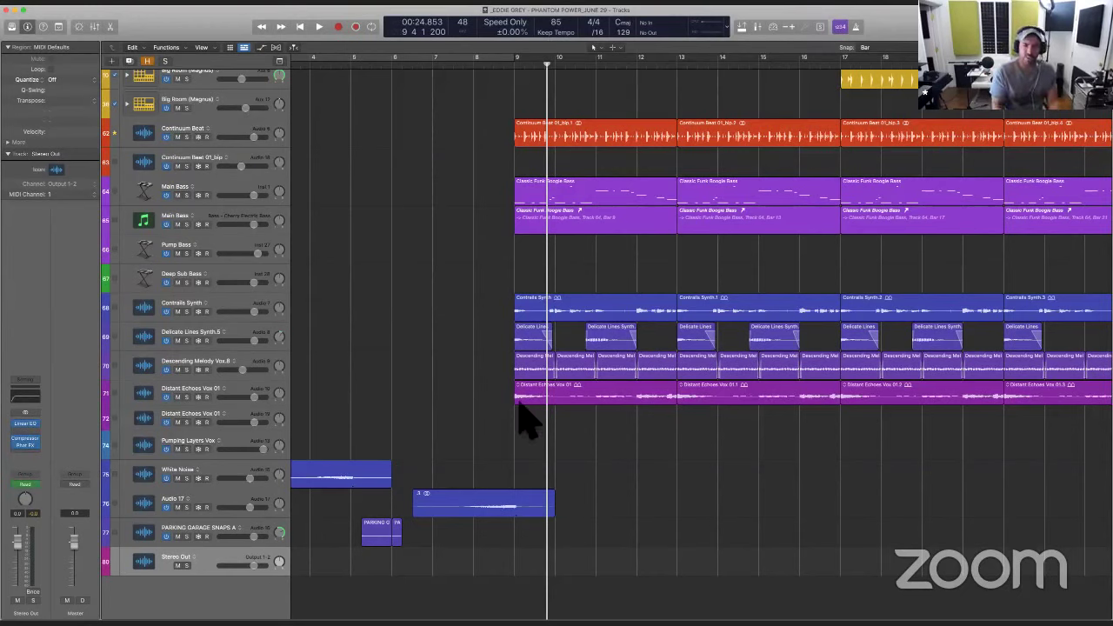
# Play short passages from bar 2 and from bar 9 to compare the loudness of the intro and the main section
pyautogui.press('super+Left')
pyautogui.scroll(3, 335, 104)
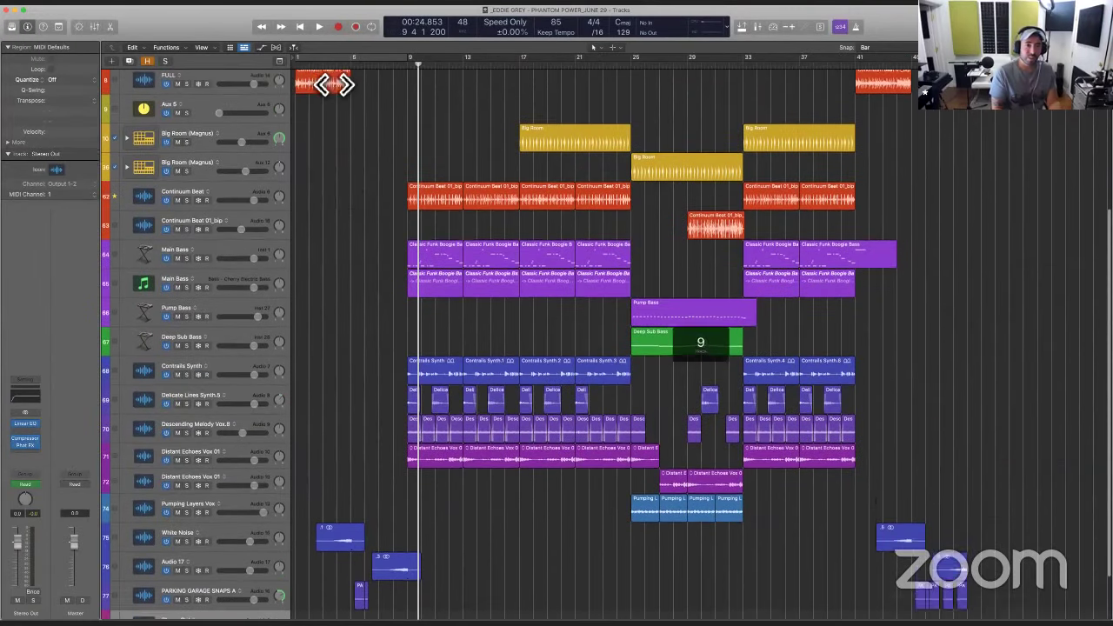
pyautogui.press('Return')
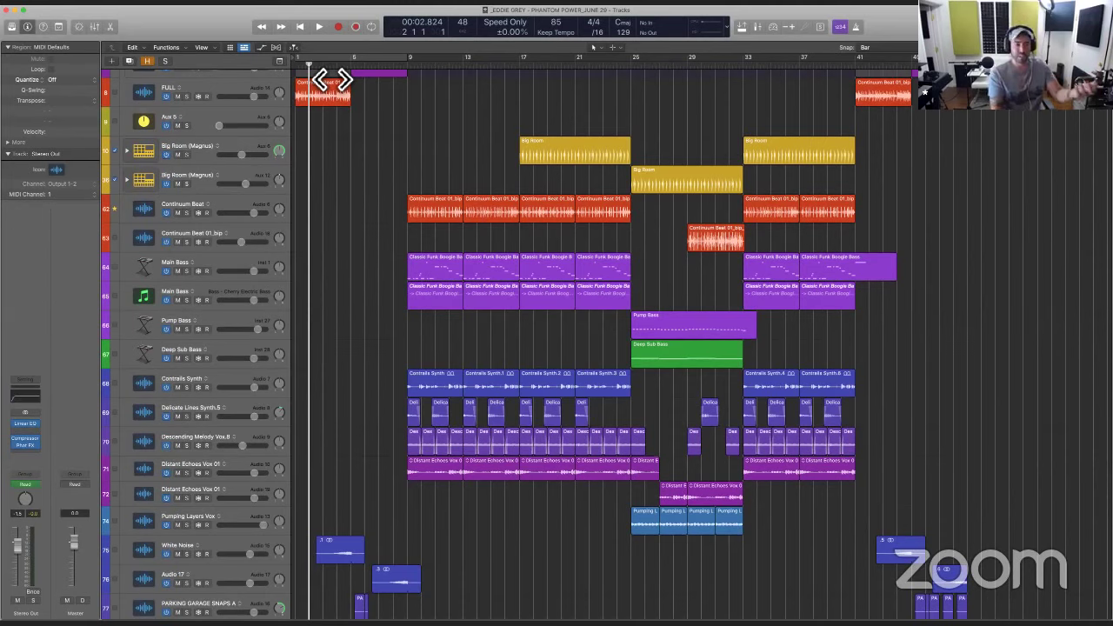
pyautogui.press('space')
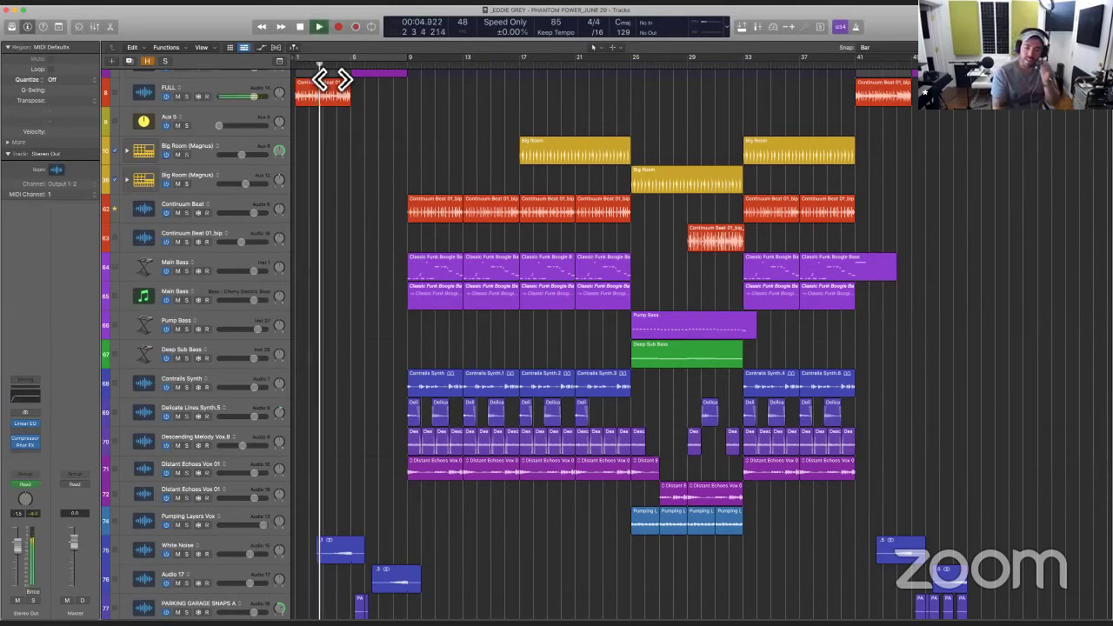
pyautogui.press('space')
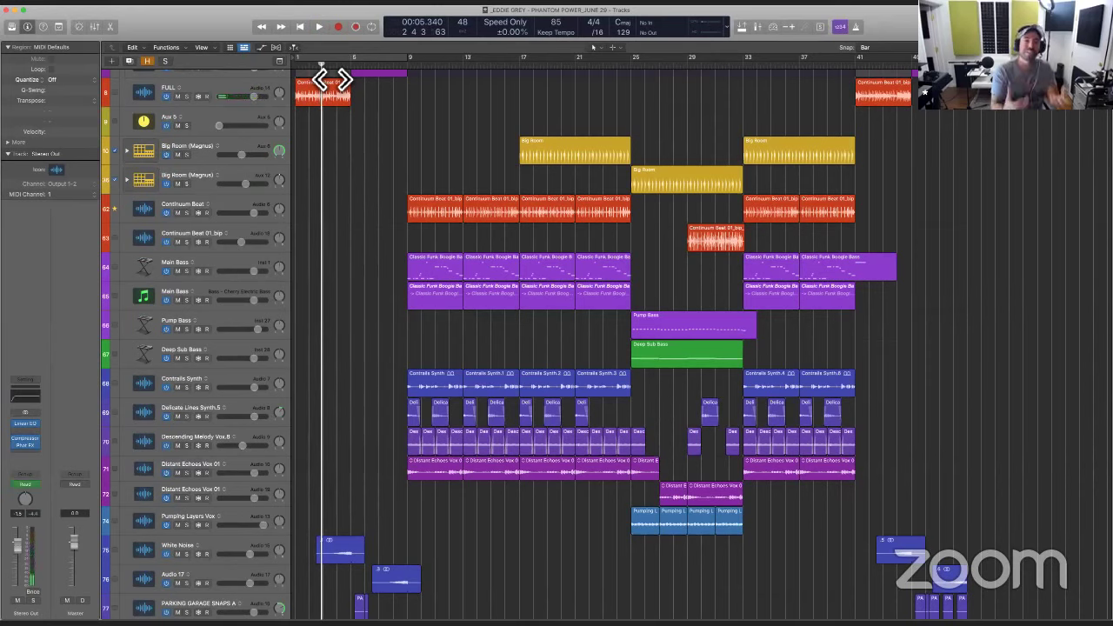
pyautogui.click(429, 77)
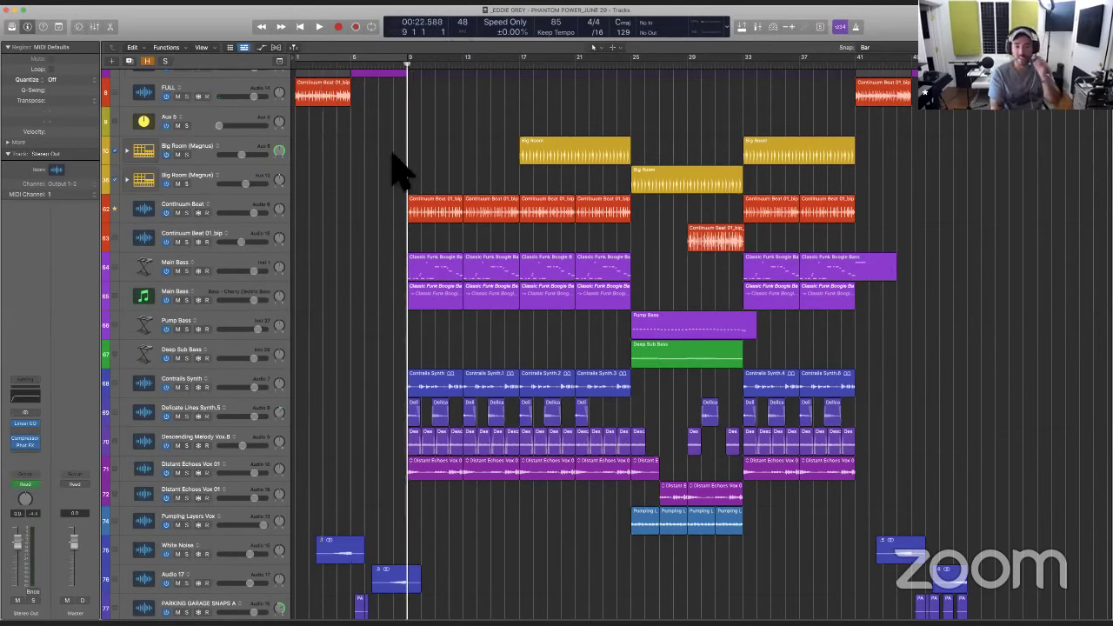
pyautogui.press('space')
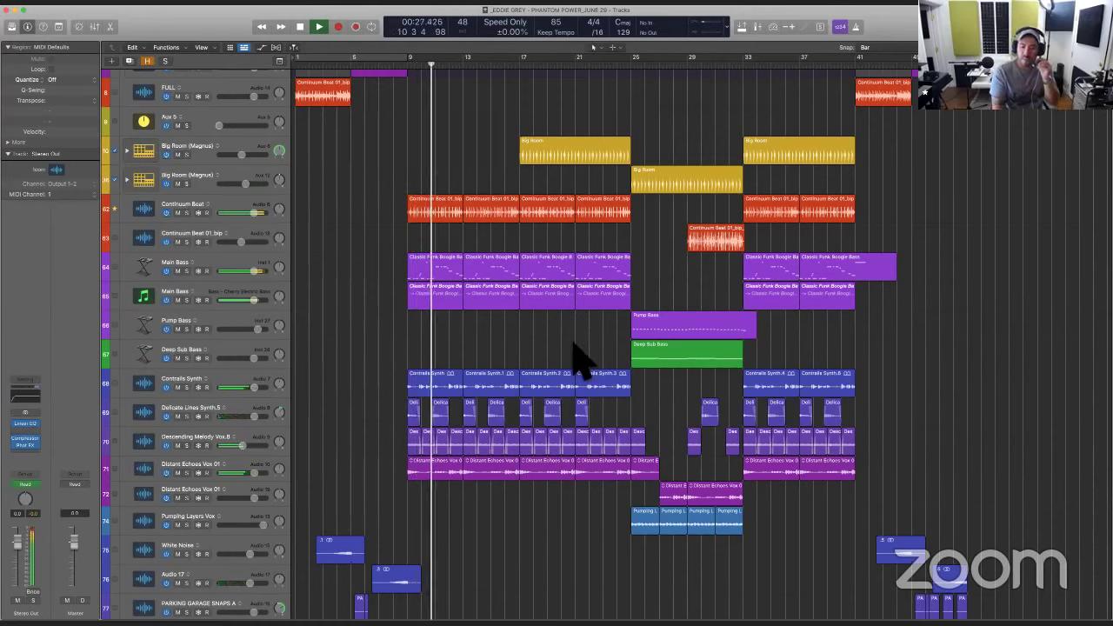
pyautogui.press('space')
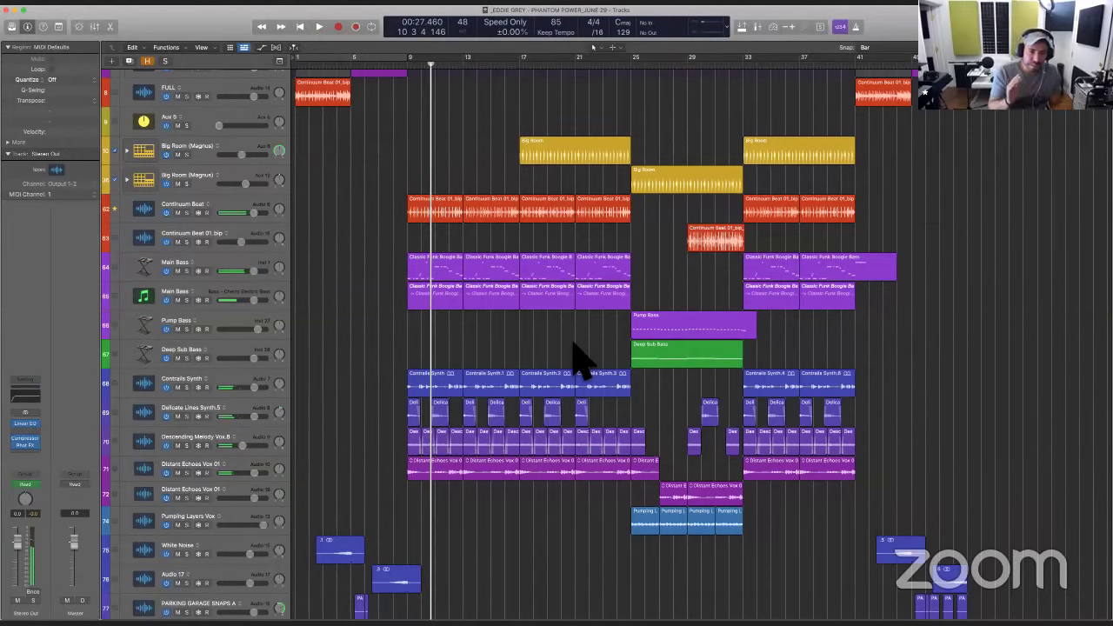
# Select both Main Bass tracks together with their regions
pyautogui.press('super+Right')
pyautogui.press('super+Right')
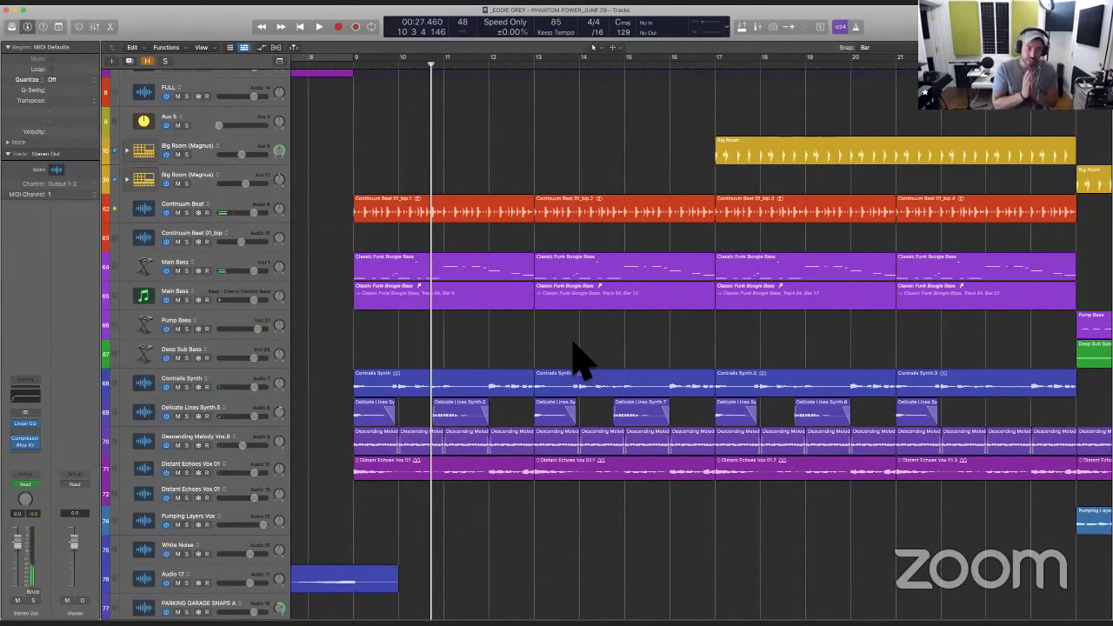
pyautogui.click(219, 261)
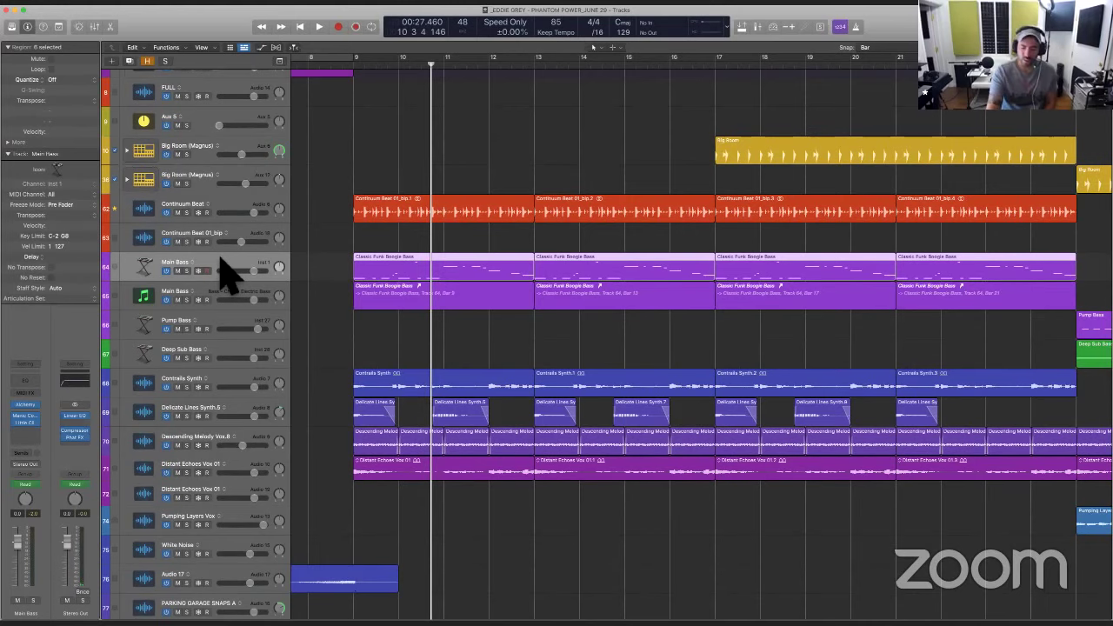
pyautogui.press('a')
pyautogui.press('a')
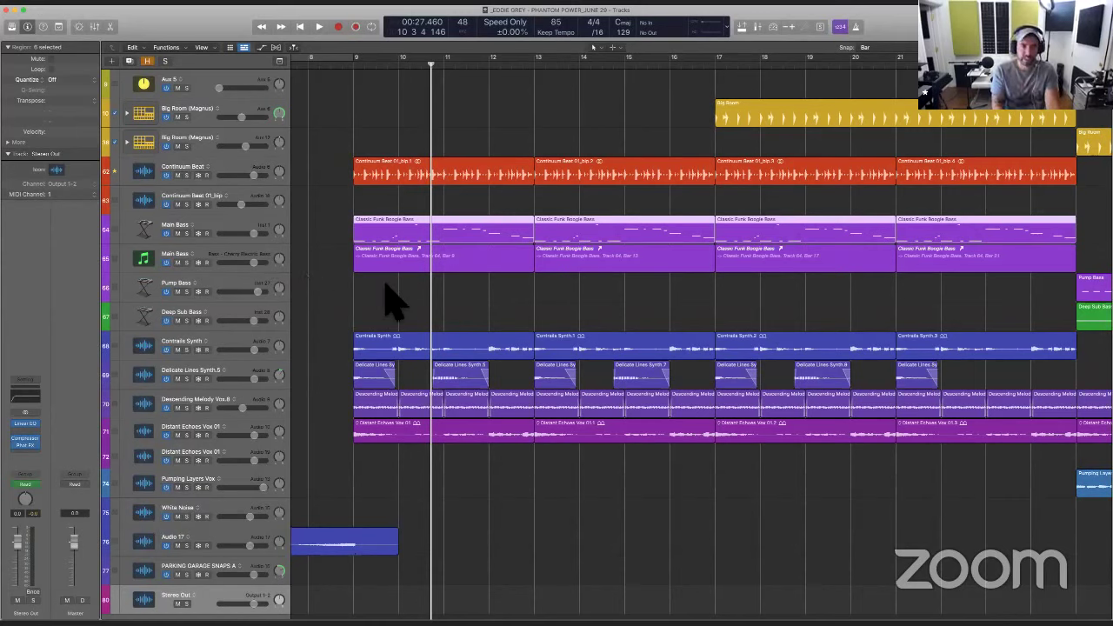
pyautogui.click(231, 244)
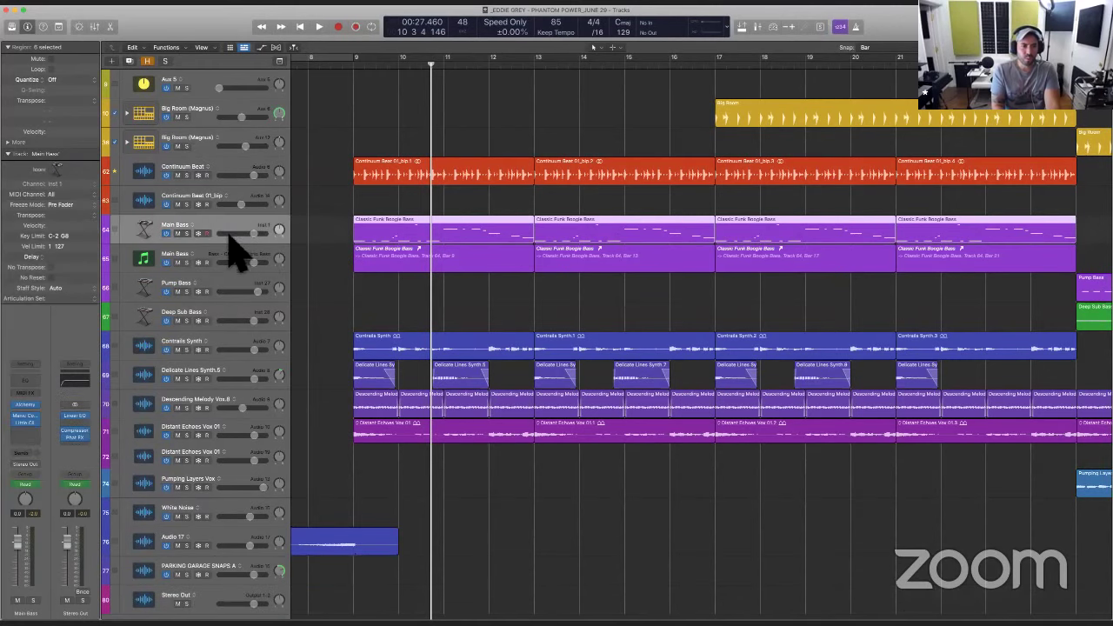
pyautogui.keyDown('shift'); pyautogui.click(232, 263); pyautogui.keyUp('shift')
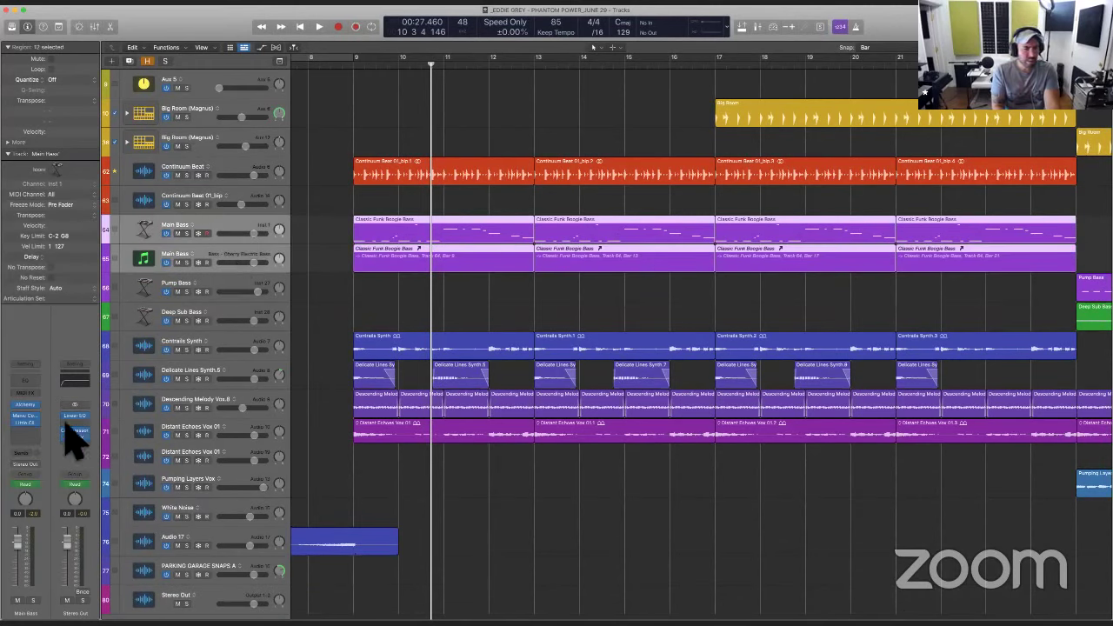
# Open the Manic Compressor plug-in on the first Main Bass track and place its window over the arrangement
pyautogui.moveTo(31, 421)
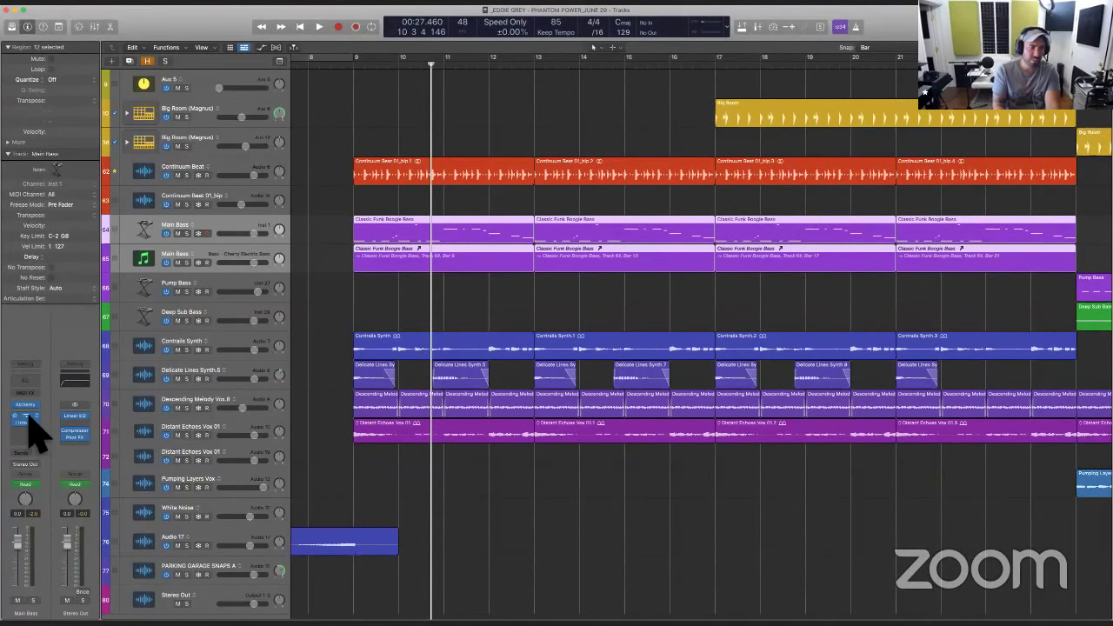
pyautogui.click(32, 419)
pyautogui.moveTo(578, 122); pyautogui.dragTo(744, 107)
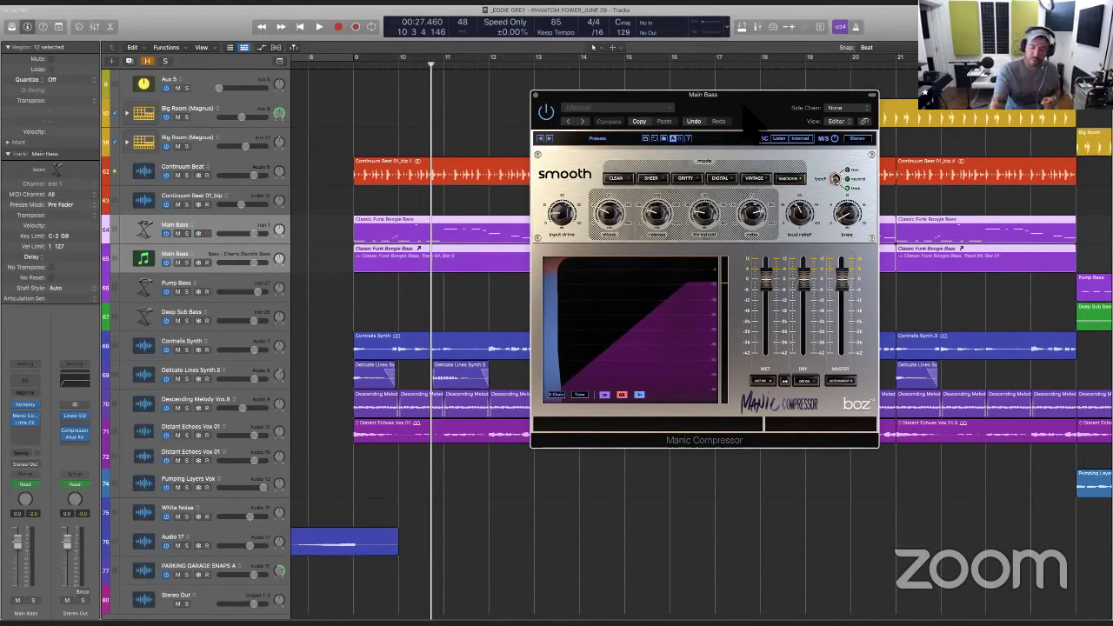
pyautogui.moveTo(744, 116); pyautogui.dragTo(761, 133)
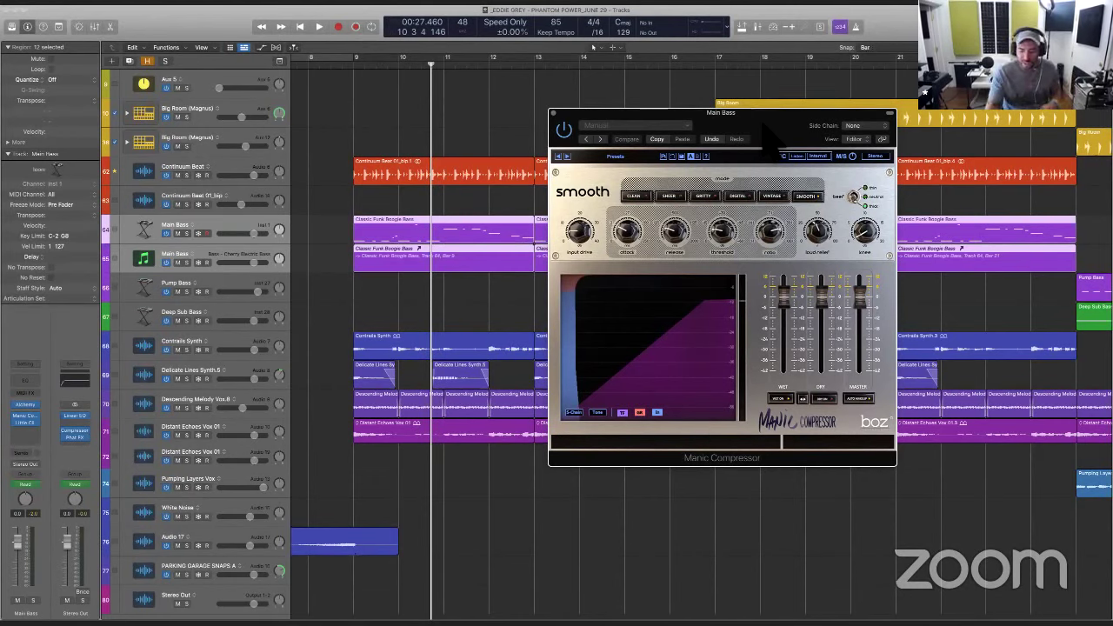
# Play from bar 9 while trying the Manic Compressor threshold at -10.1 dB, 0 dB and -60 dB
pyautogui.moveTo(763, 124); pyautogui.dragTo(744, 109)
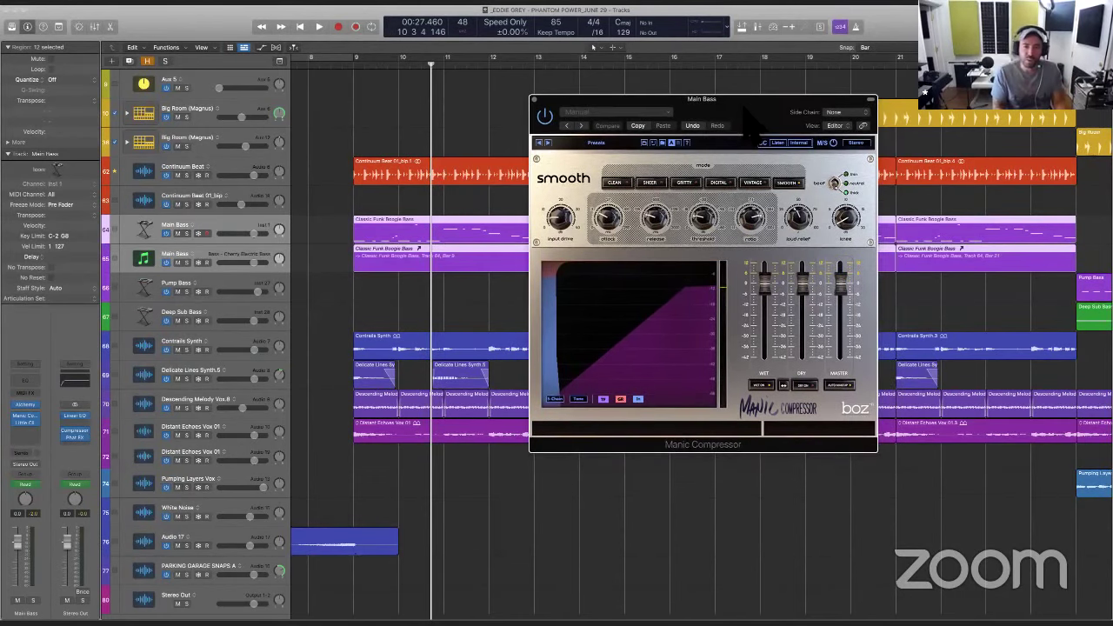
pyautogui.moveTo(610, 237)
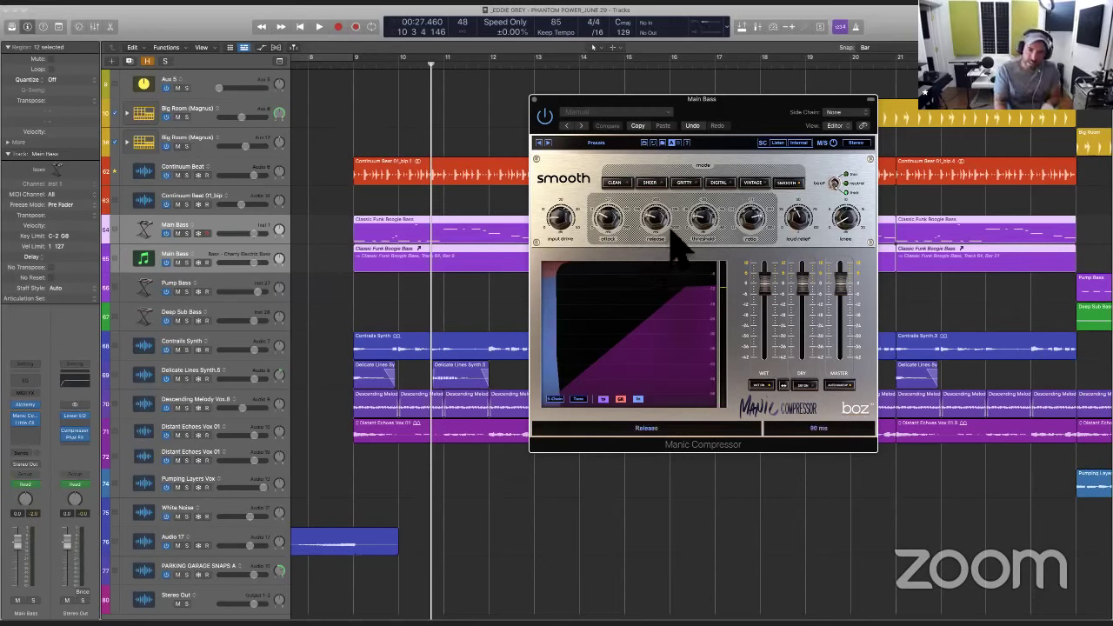
pyautogui.moveTo(708, 236)
pyautogui.mouseDown()
pyautogui.moveTo(705, 174)
pyautogui.moveTo(721, 228)
pyautogui.mouseUp()
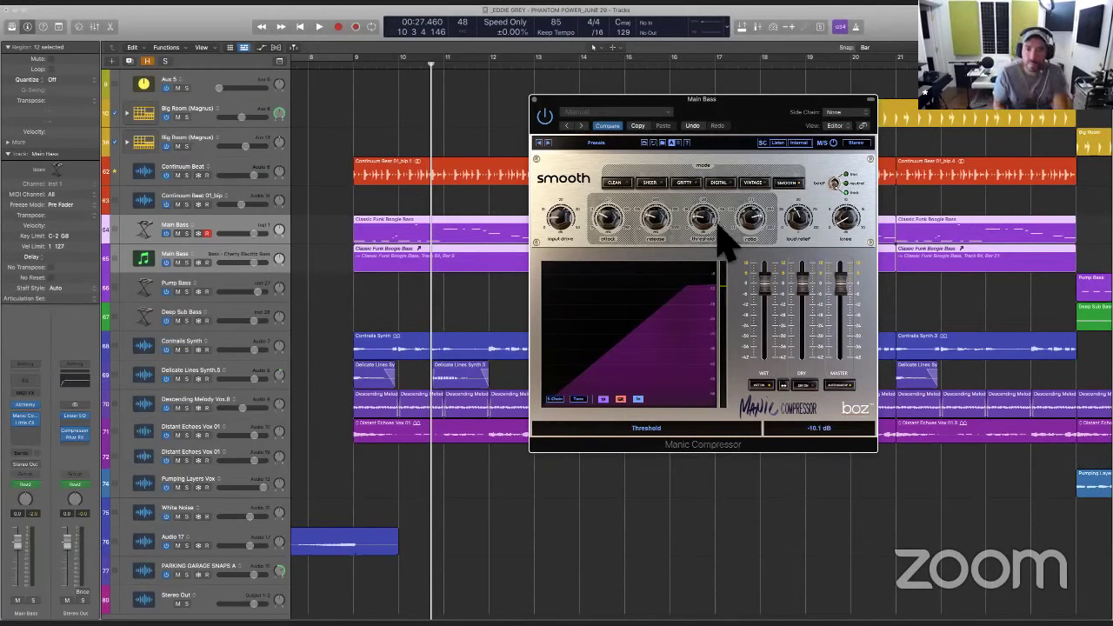
pyautogui.press('space')
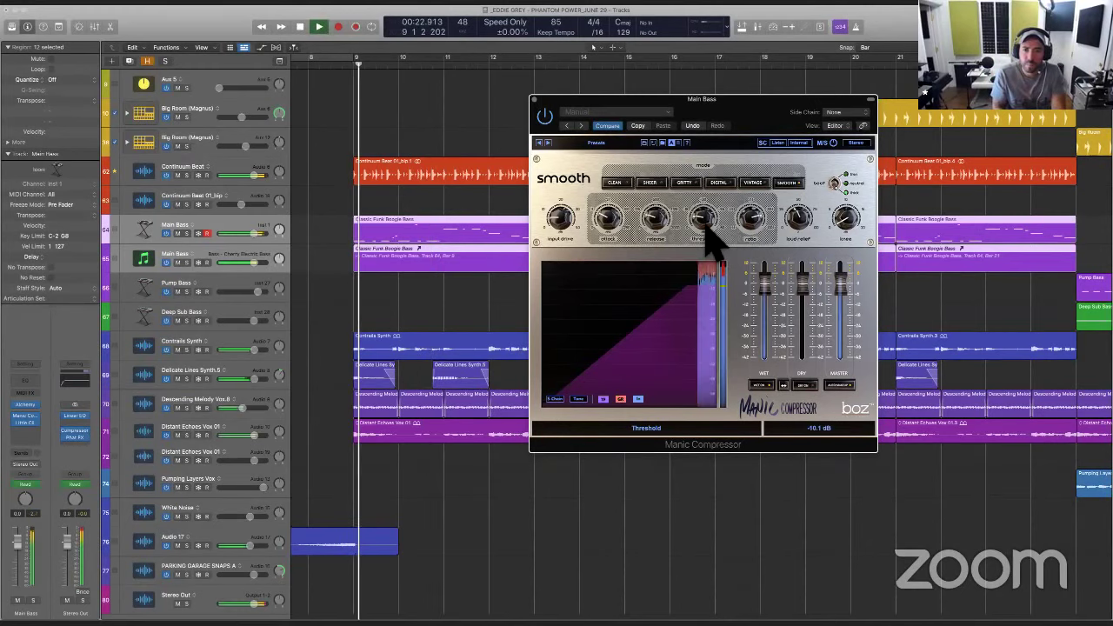
pyautogui.moveTo(708, 227)
pyautogui.mouseDown()
pyautogui.moveTo(708, 247)
pyautogui.moveTo(709, 228)
pyautogui.mouseUp()
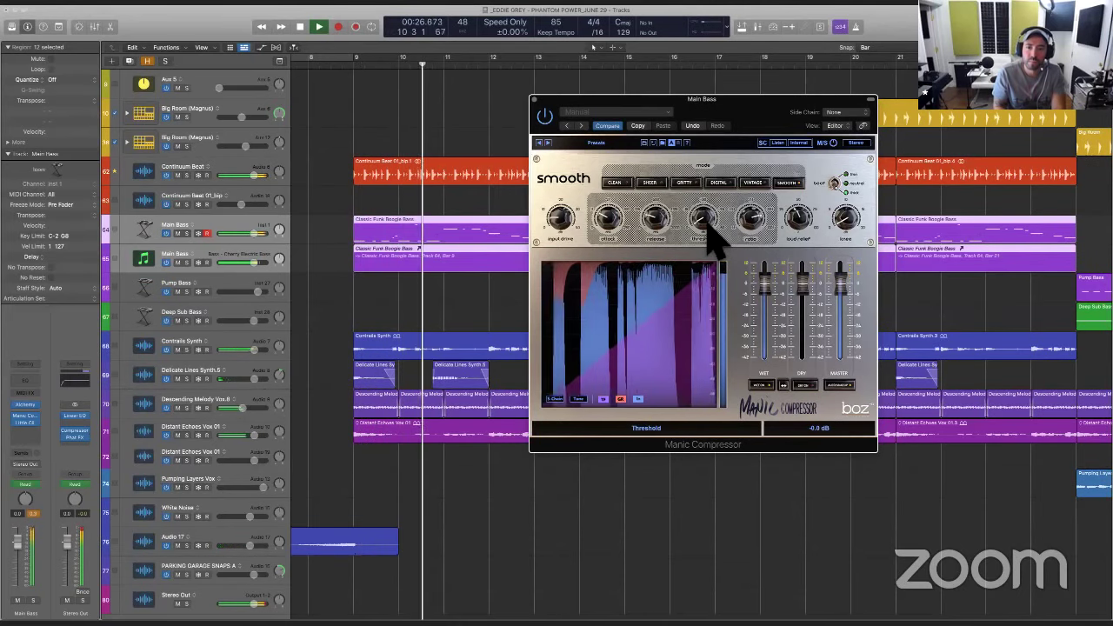
pyautogui.keyDown('alt'); pyautogui.click(709, 230); pyautogui.keyUp('alt')
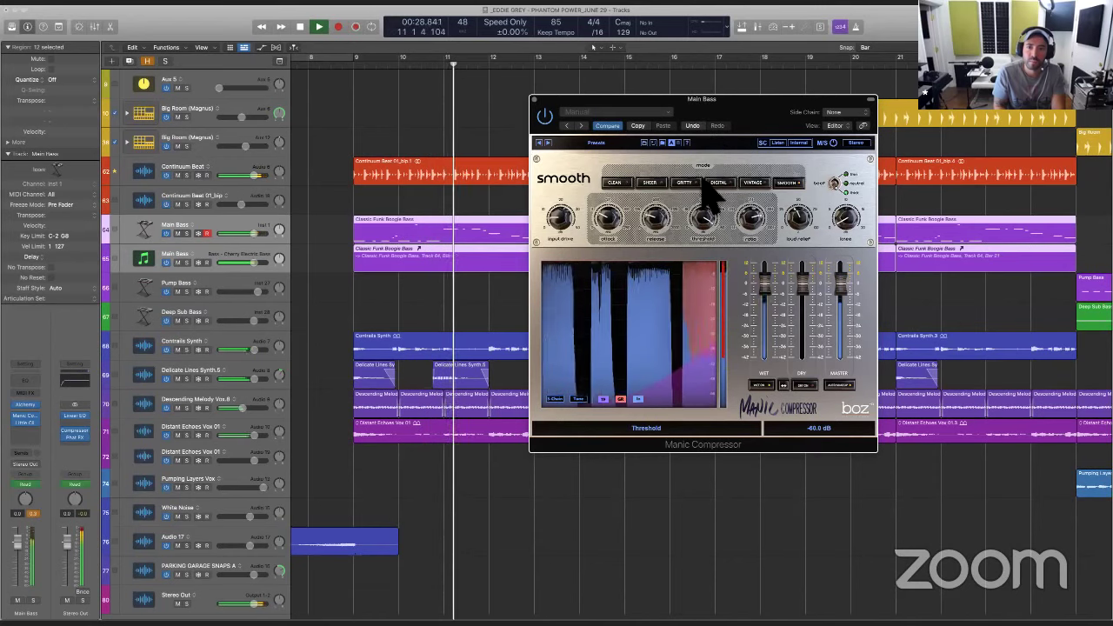
# Settle the Manic Compressor threshold at -13.7 dB by ear, stop playback and save the project
pyautogui.moveTo(703, 218); pyautogui.dragTo(708, 258)
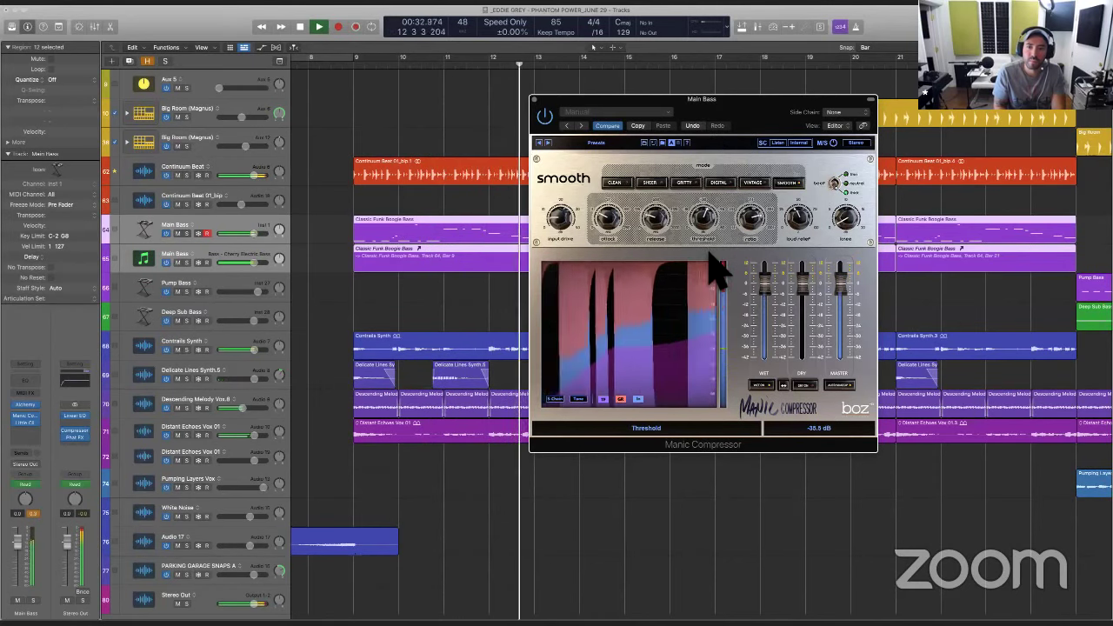
pyautogui.moveTo(715, 270); pyautogui.dragTo(718, 297)
pyautogui.scroll(-5, 710, 283)
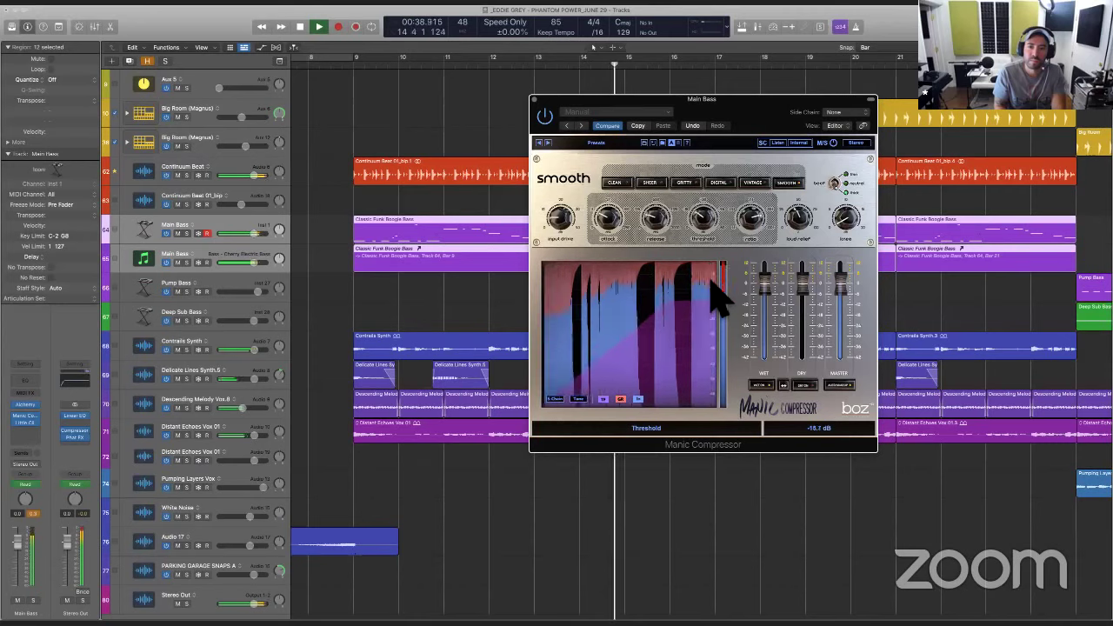
pyautogui.scroll(8, 713, 289)
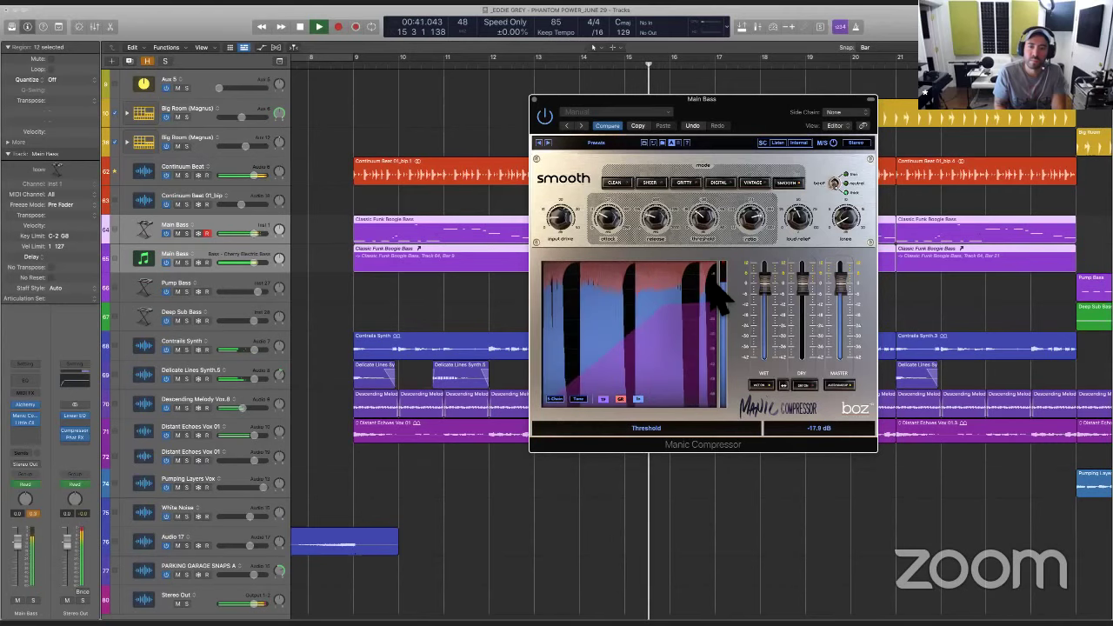
pyautogui.press('space')
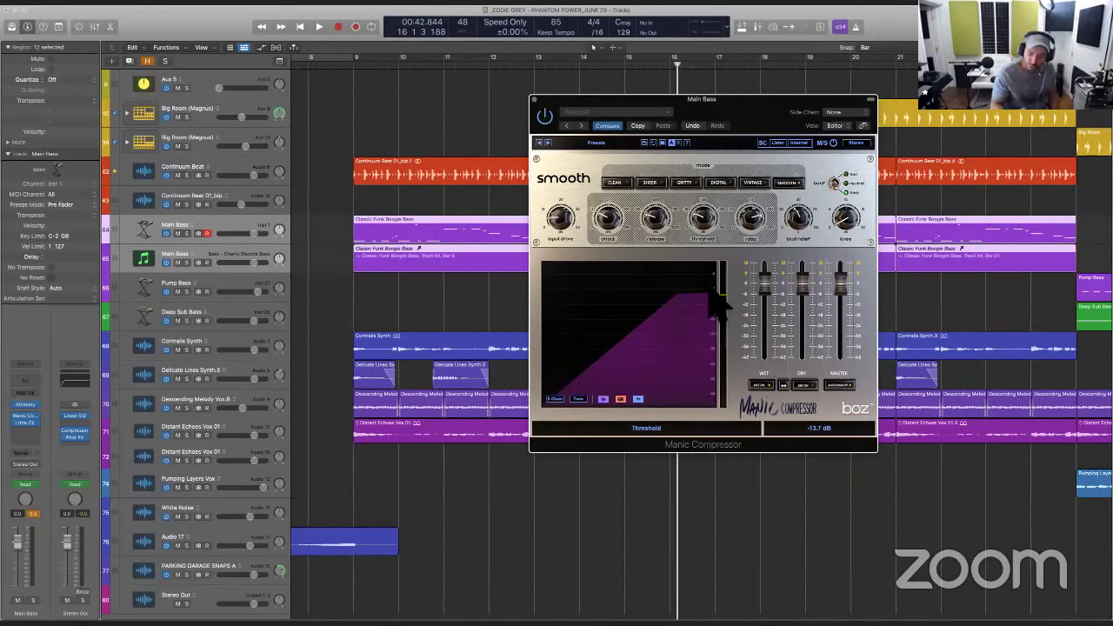
pyautogui.press('super+s')
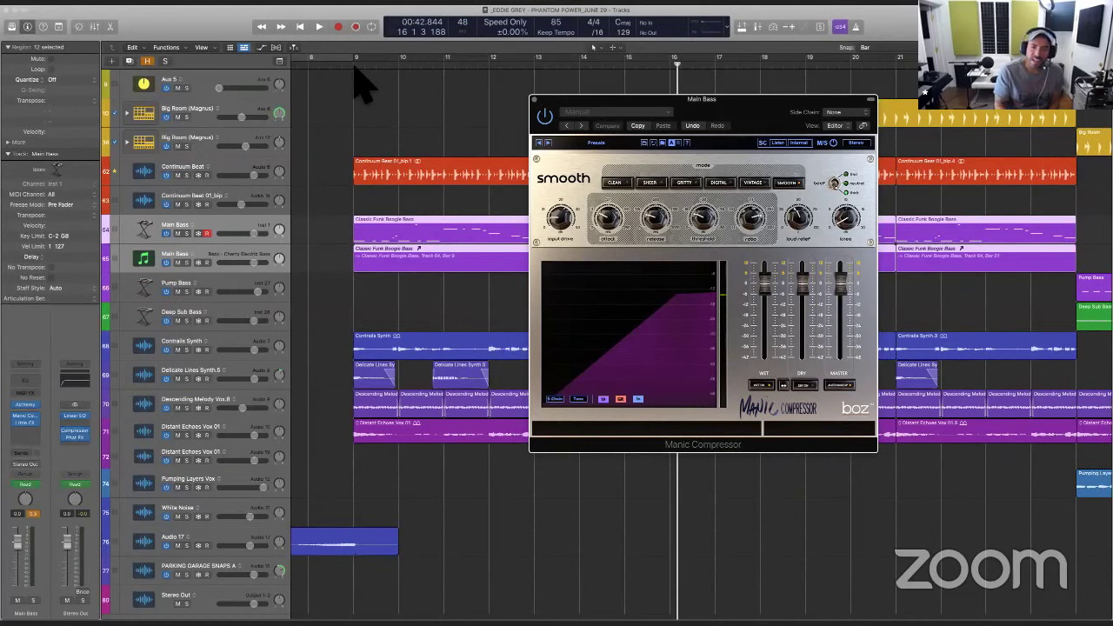
# Solo both Main Bass tracks, audition them from bar 9, clear the solo and hide the plug-in window
pyautogui.moveTo(701, 231)
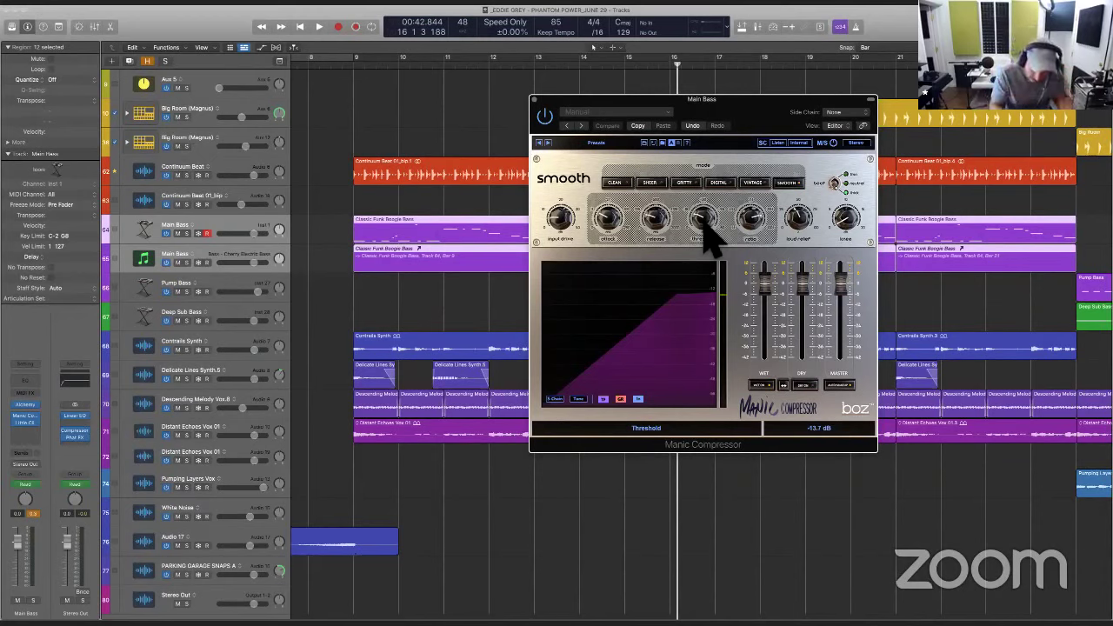
pyautogui.moveTo(713, 124); pyautogui.dragTo(682, 130)
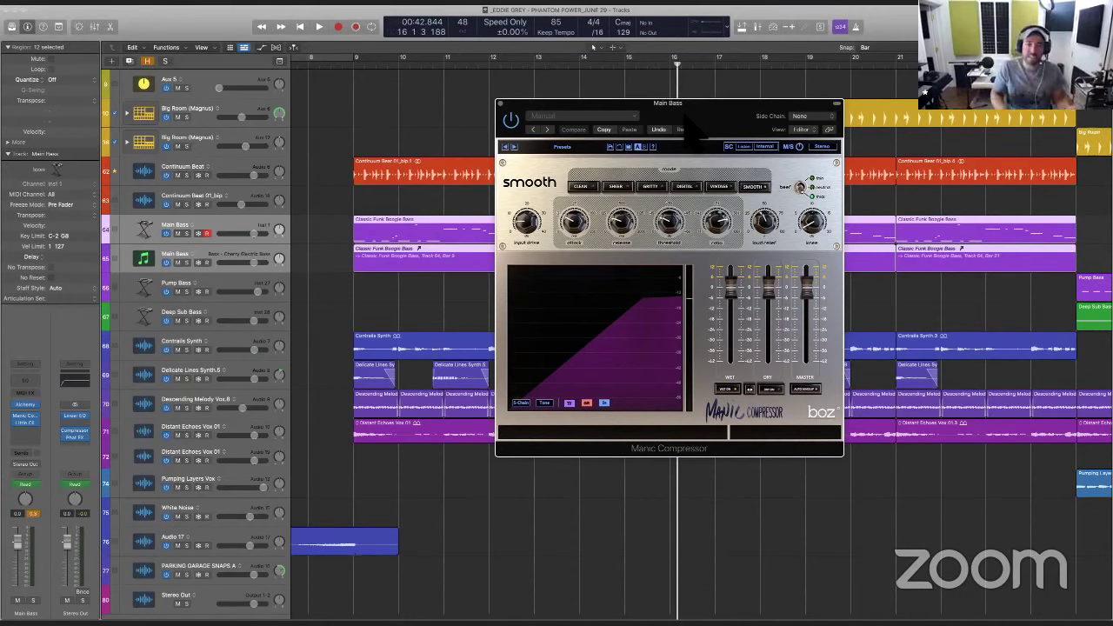
pyautogui.click(189, 247)
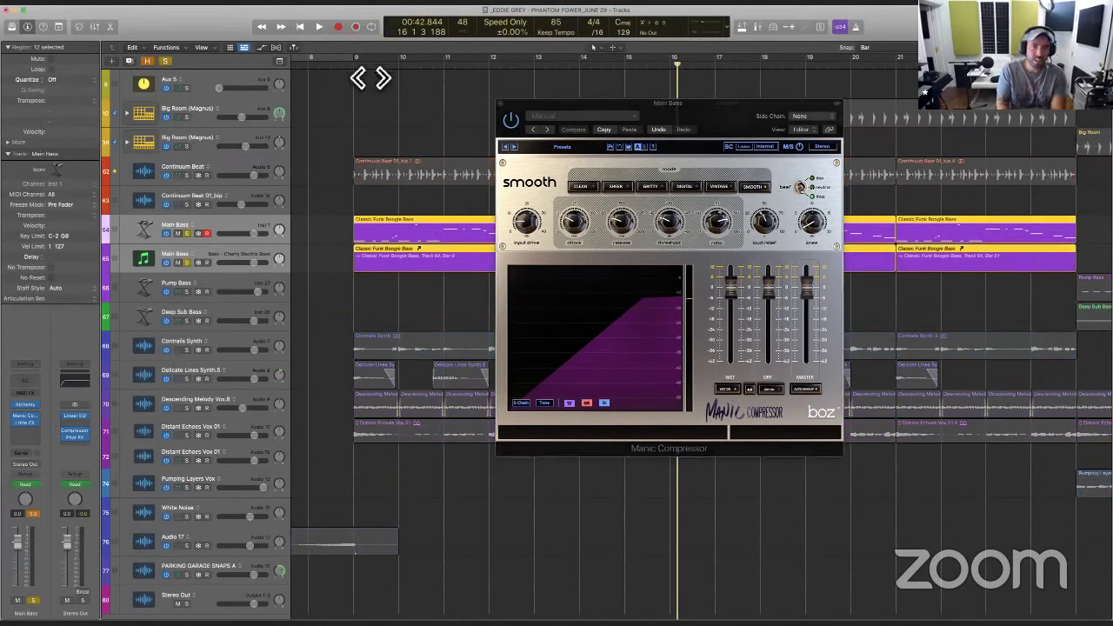
pyautogui.hotkey('shift', 'space')
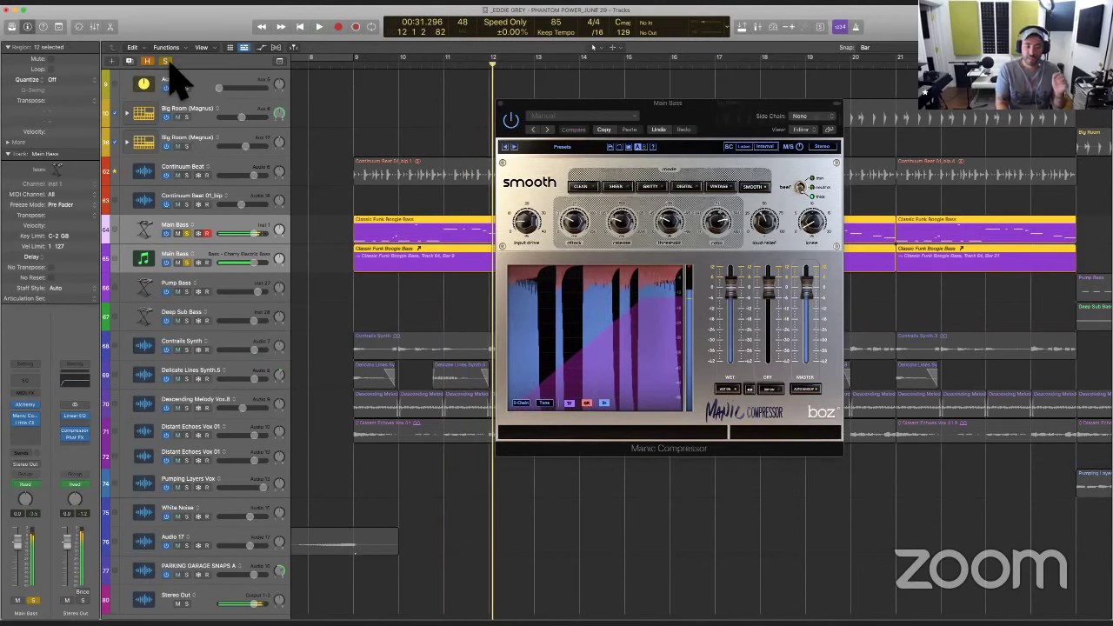
pyautogui.click(165, 61)
pyautogui.press('v')
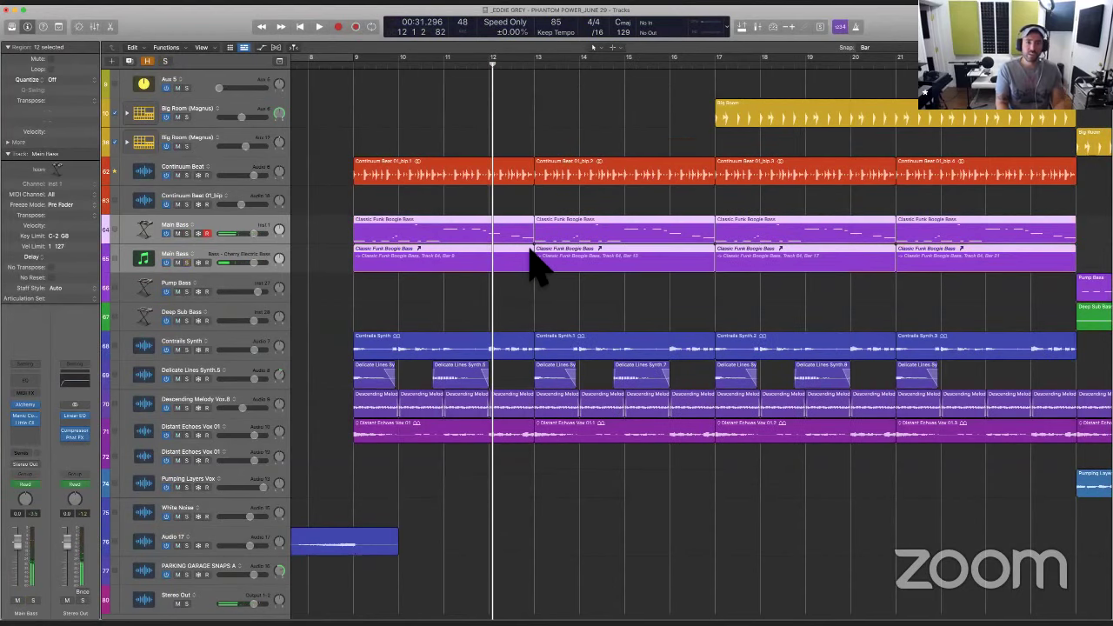
# Deselect the bass regions, place the playhead at bar 17 and select the first Big Room (Magnus) track
pyautogui.click(548, 287)
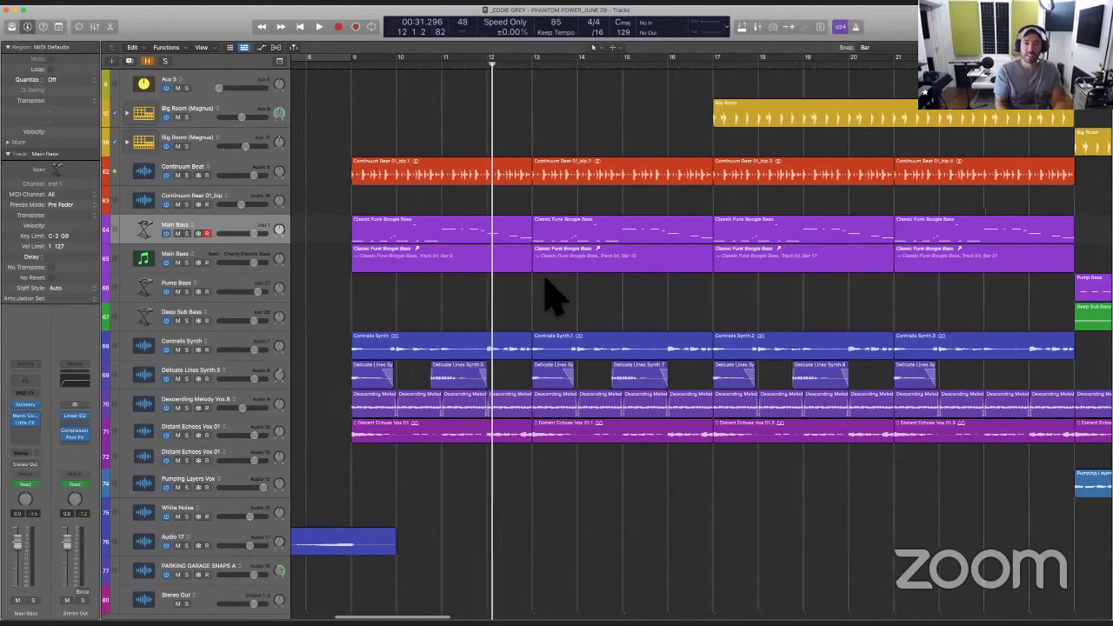
pyautogui.hscroll(5, 547, 293)
pyautogui.hscroll(2, 522, 227)
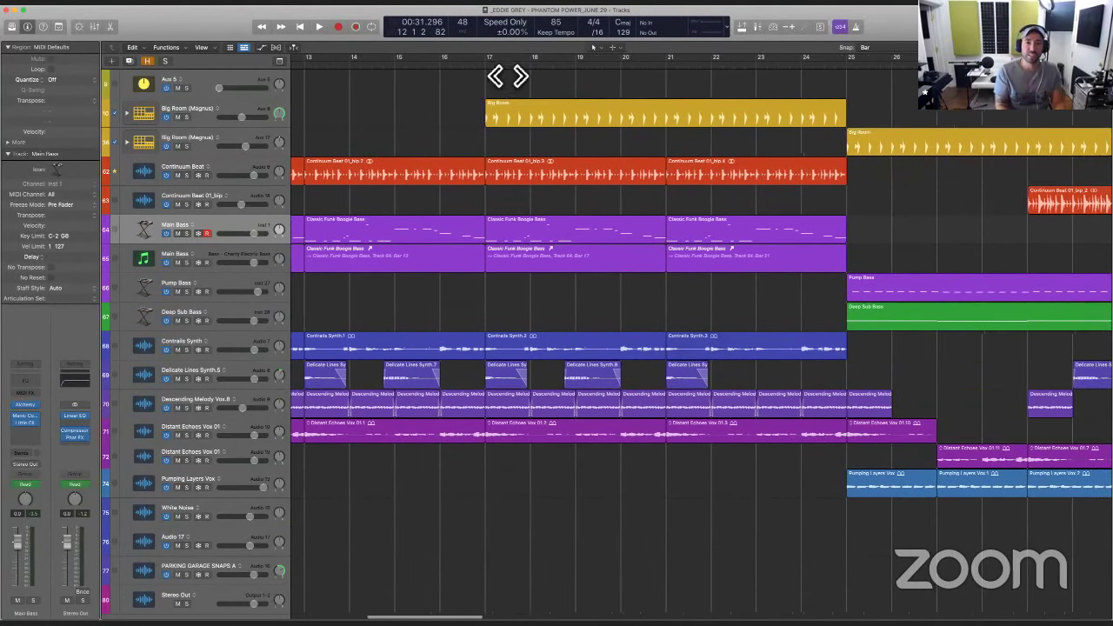
pyautogui.click(503, 78)
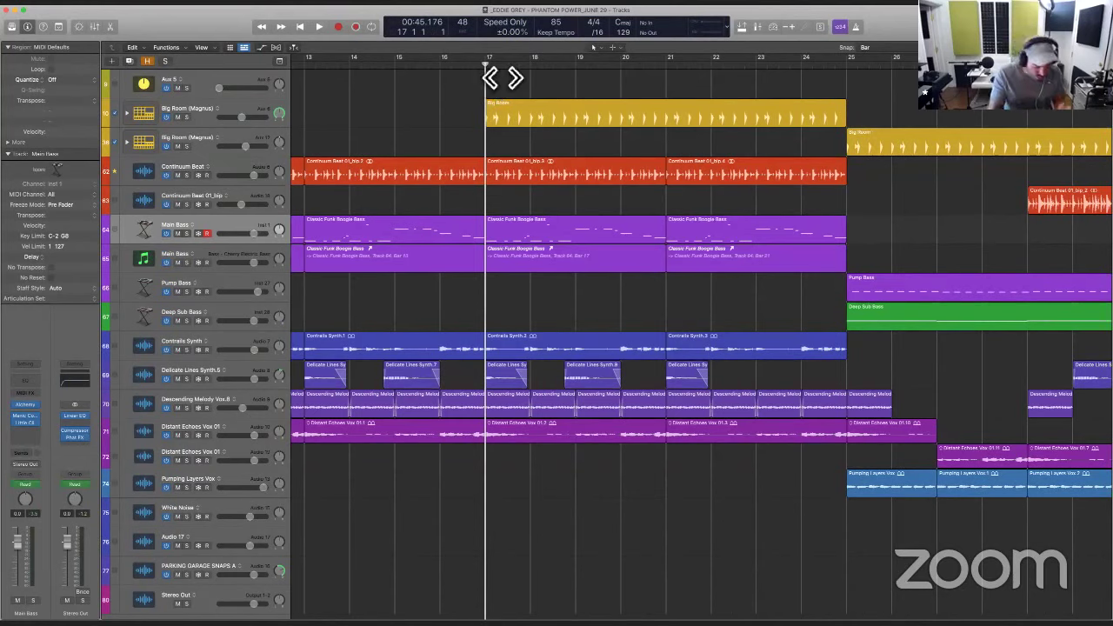
pyautogui.click(265, 118)
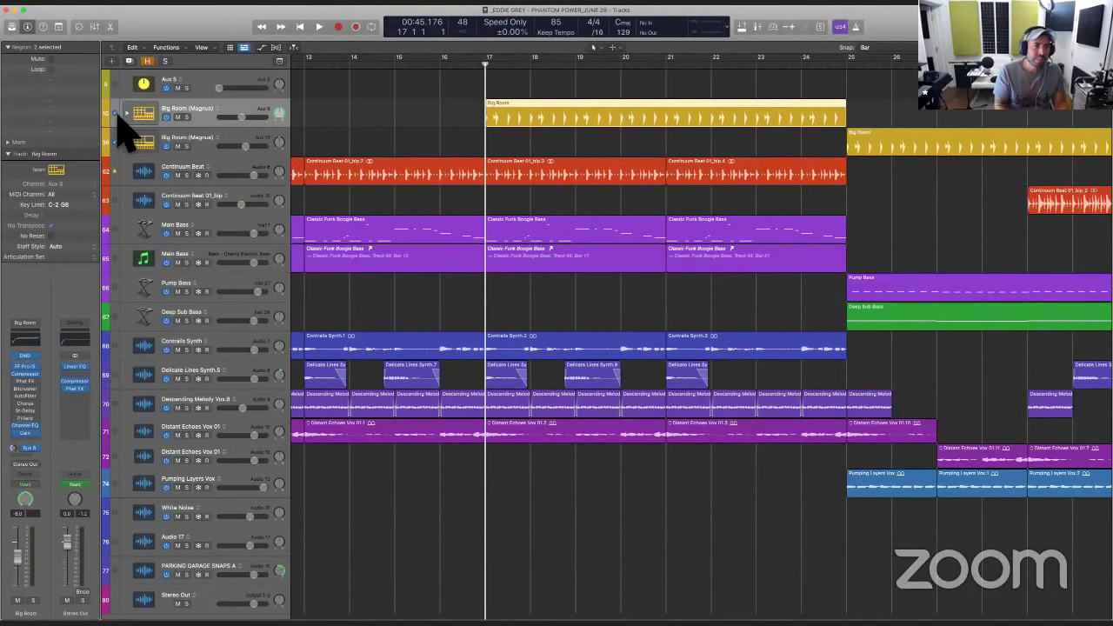
# Turn off groove matching on the first Big Room (Magnus) track and examine how its hits align with Continuum Beat around bar 17
pyautogui.hscroll(-5, 413, 130)
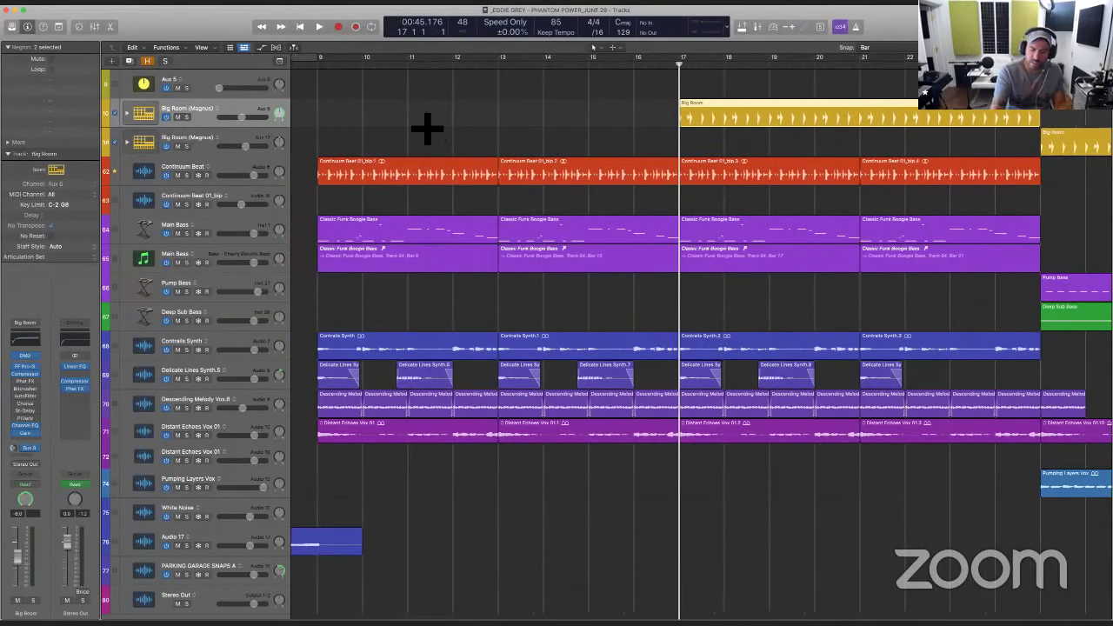
pyautogui.hscroll(3, 422, 131)
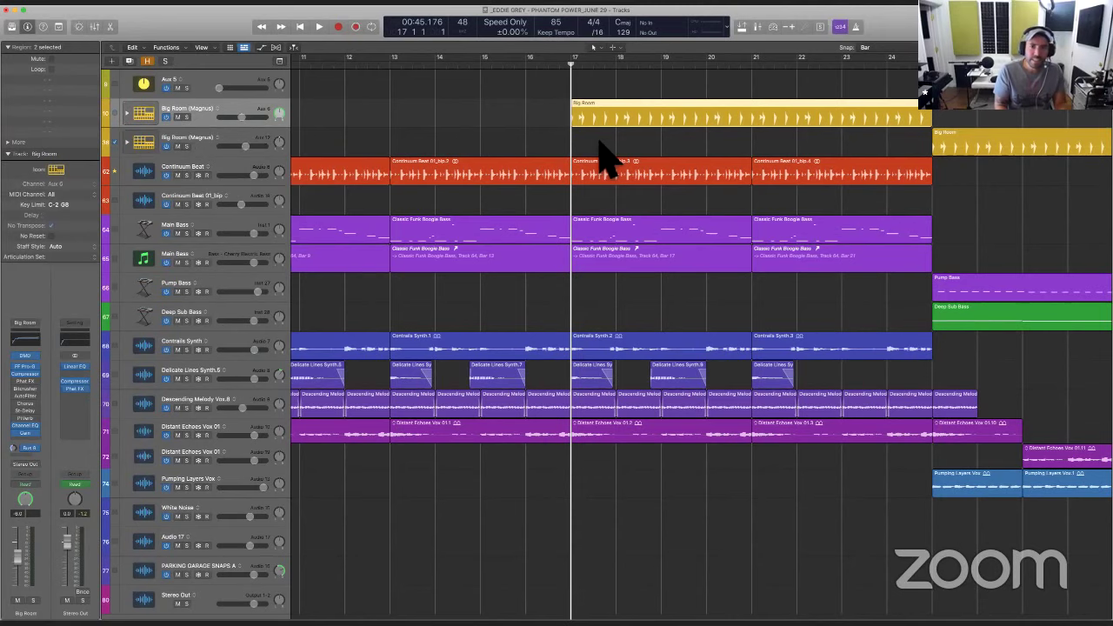
pyautogui.press('super+Right')
pyautogui.press('super+Right')
pyautogui.press('super+Right')
pyautogui.press('super+Right')
pyautogui.press('super+Right')
pyautogui.press('super+Right')
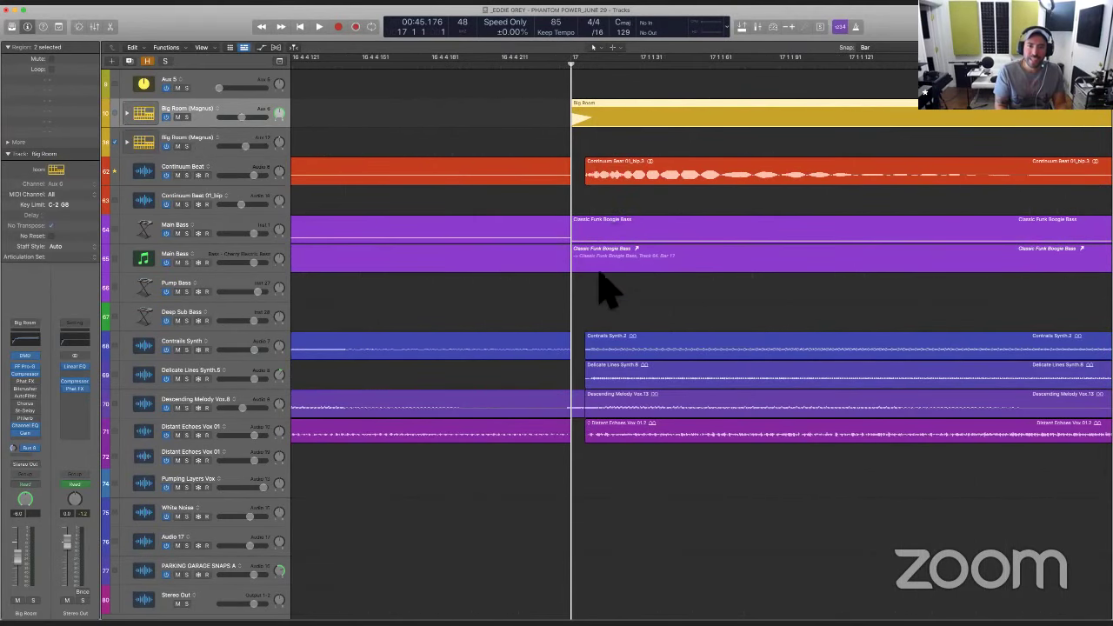
pyautogui.press('super+Left')
pyautogui.press('super+Left')
pyautogui.press('super+Left')
pyautogui.press('super+Left')
pyautogui.press('super+Left')
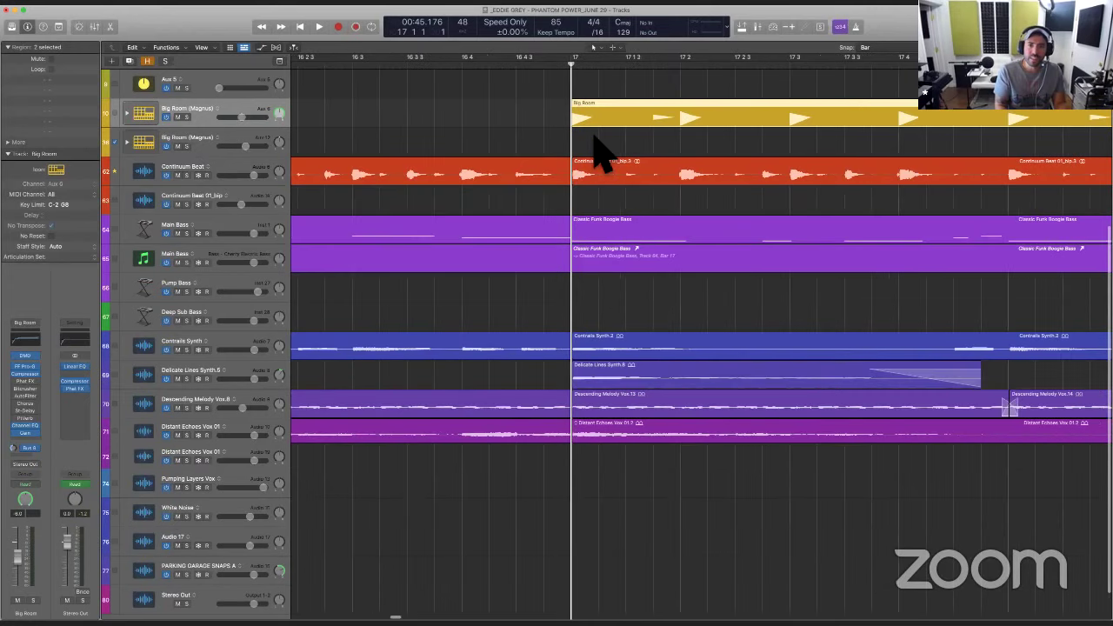
pyautogui.press('super+Left')
pyautogui.press('super+Left')
pyautogui.press('super+Left')
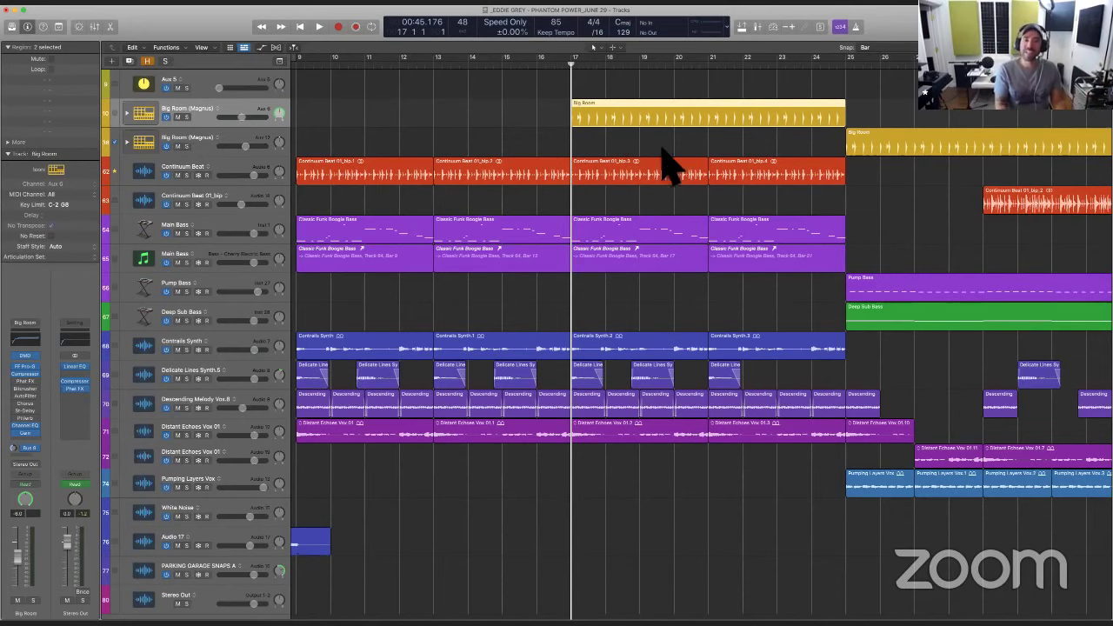
pyautogui.press('super+Right')
pyautogui.press('super+Right')
pyautogui.press('super+Right')
pyautogui.press('super+Right')
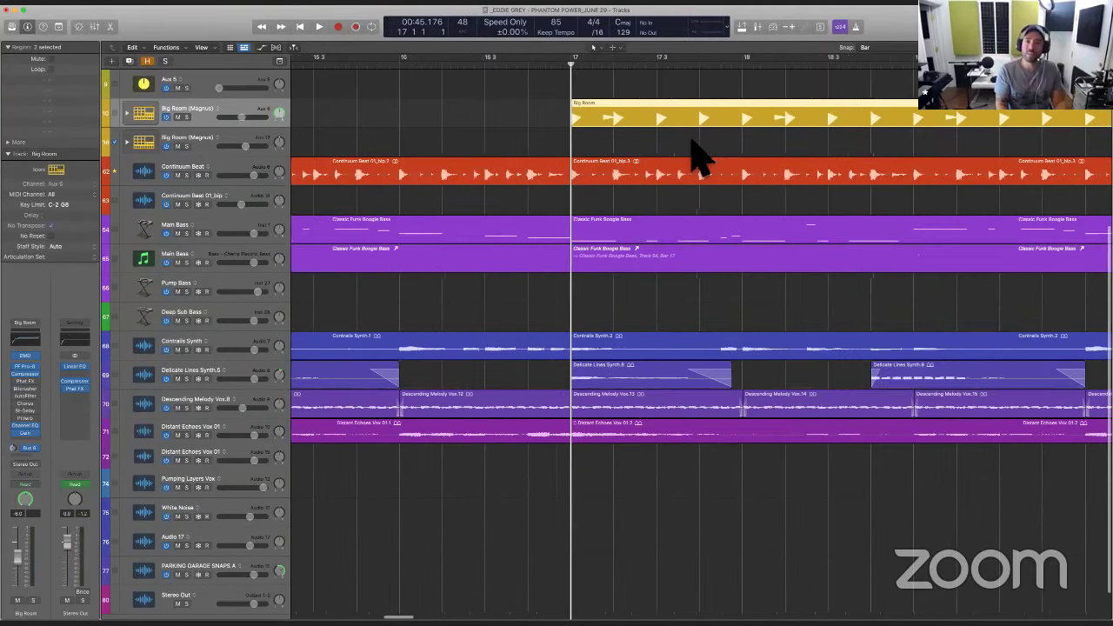
pyautogui.moveTo(539, 98); pyautogui.dragTo(630, 133)
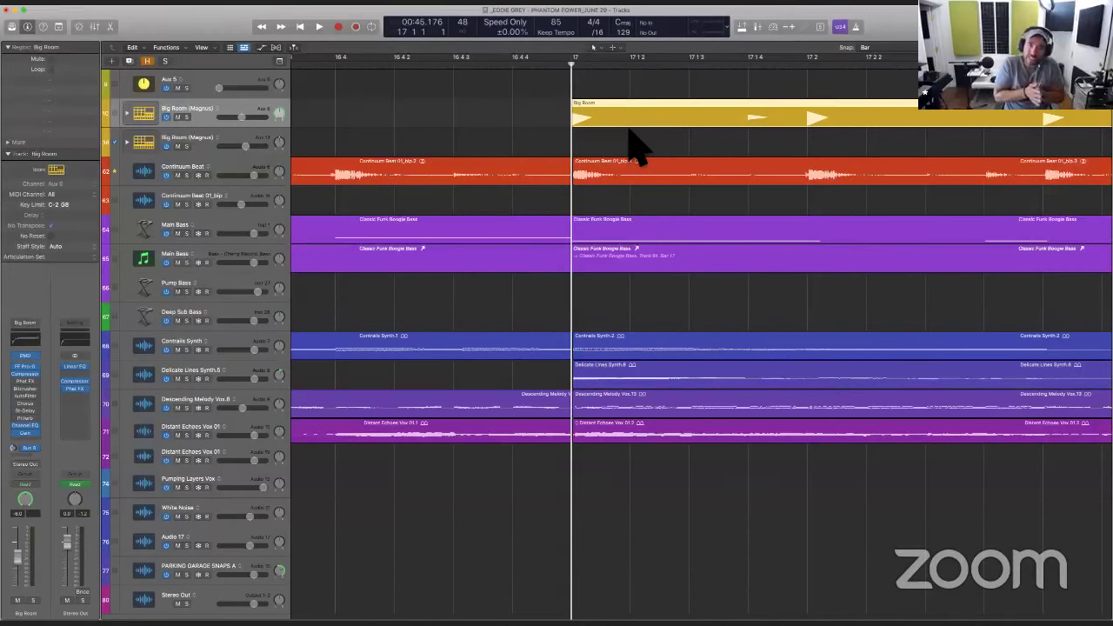
# Select the Continuum Beat region at bar 17 and compare its transients closely with the Big Room hits around beats 2 and 3
pyautogui.click(642, 183)
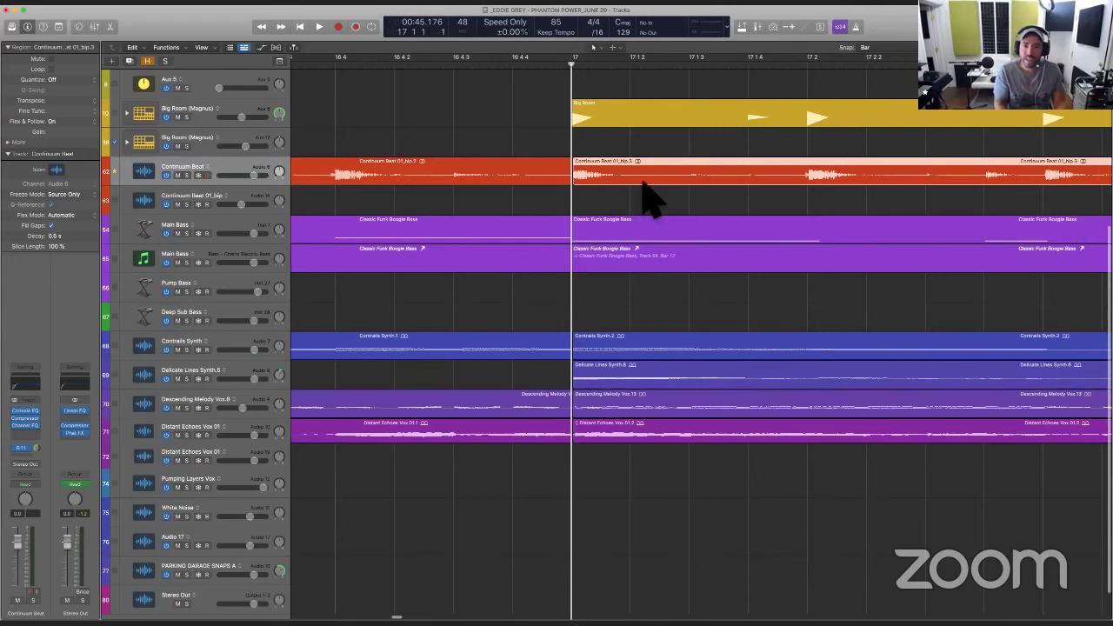
pyautogui.scroll(5, 670, 193)
pyautogui.scroll(-3, 680, 174)
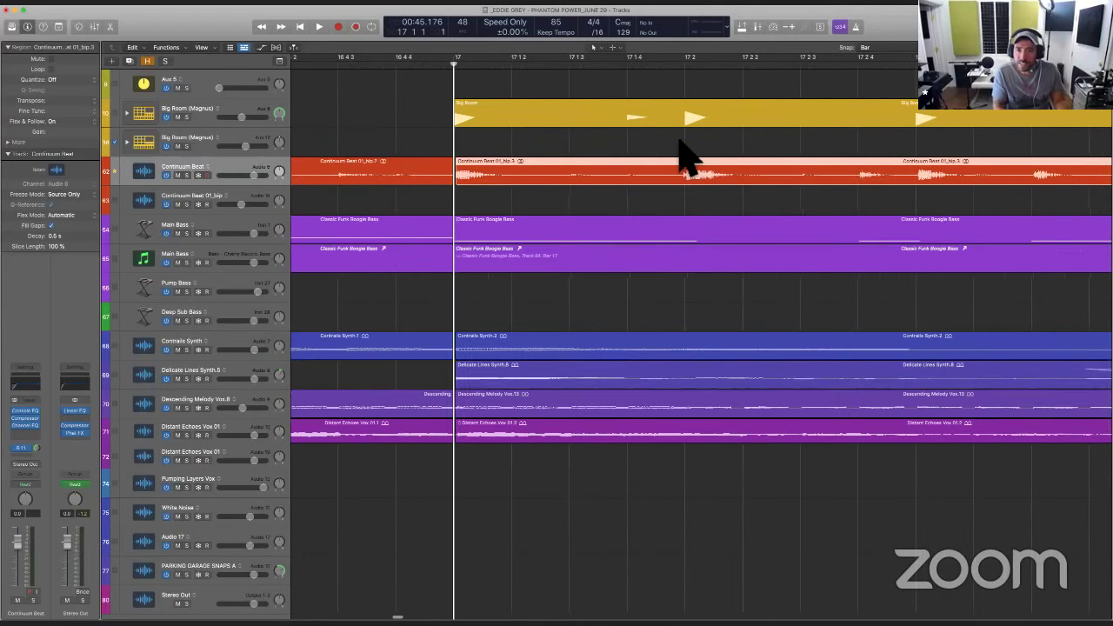
pyautogui.moveTo(663, 96); pyautogui.dragTo(804, 254)
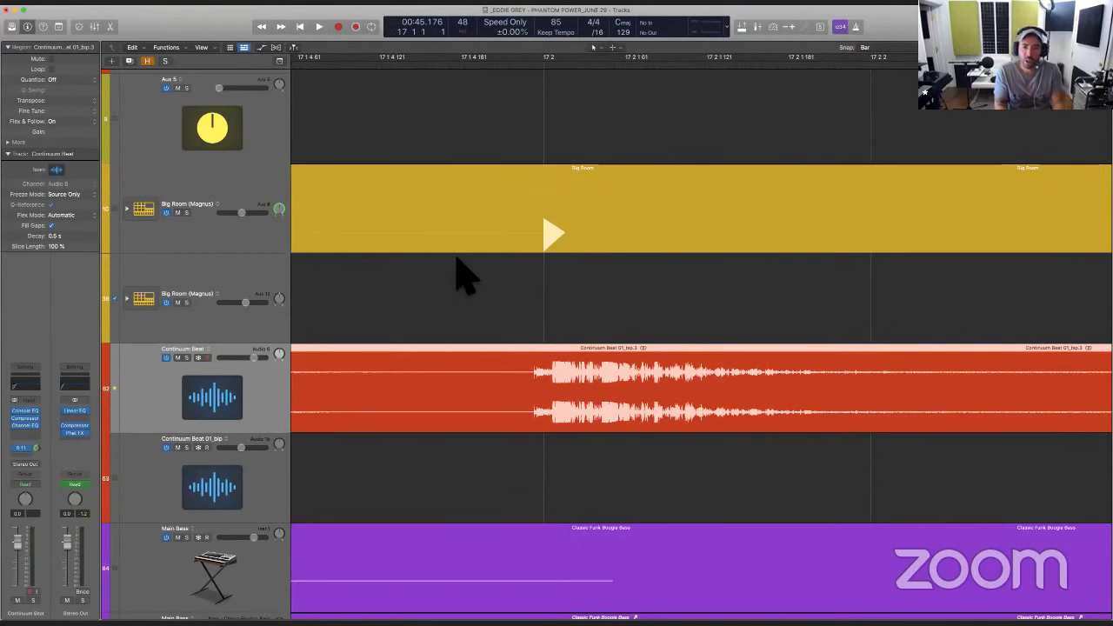
pyautogui.hscroll(5, 460, 273)
pyautogui.press('super+Left')
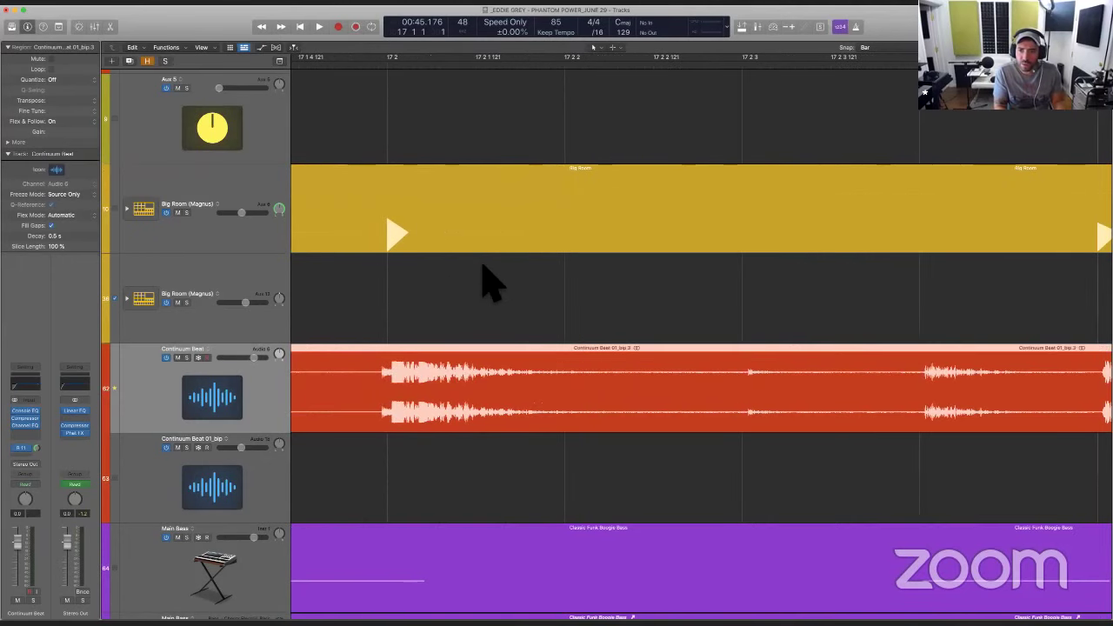
pyautogui.press('super+Left')
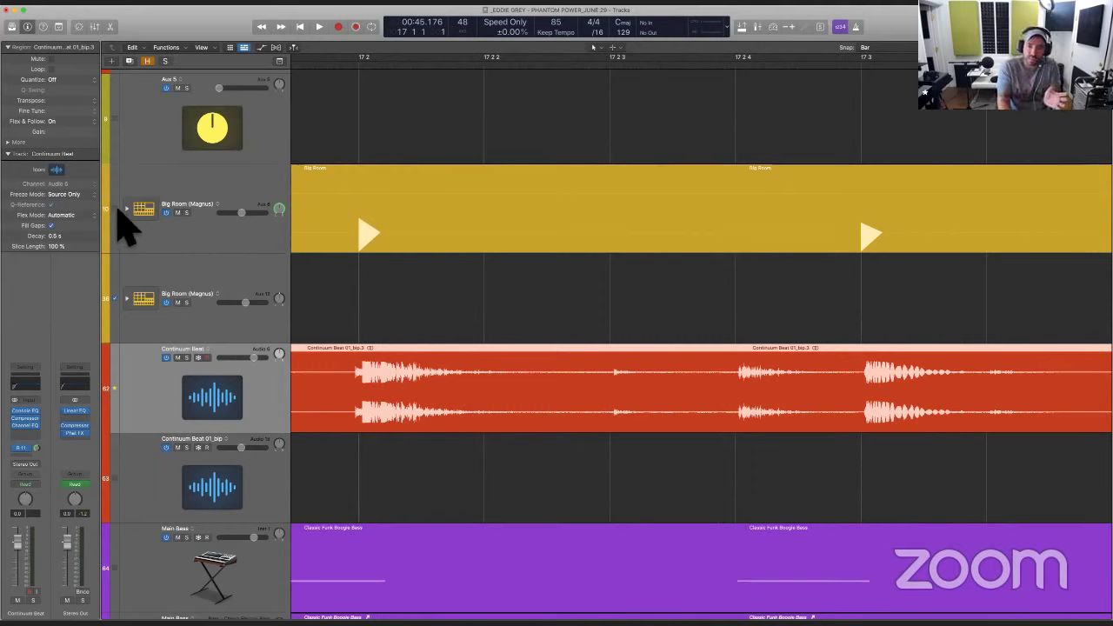
# Turn on groove matching for the first Big Room (Magnus) track and check its hits against Continuum Beat from bar 17
pyautogui.scroll(-5, 376, 274)
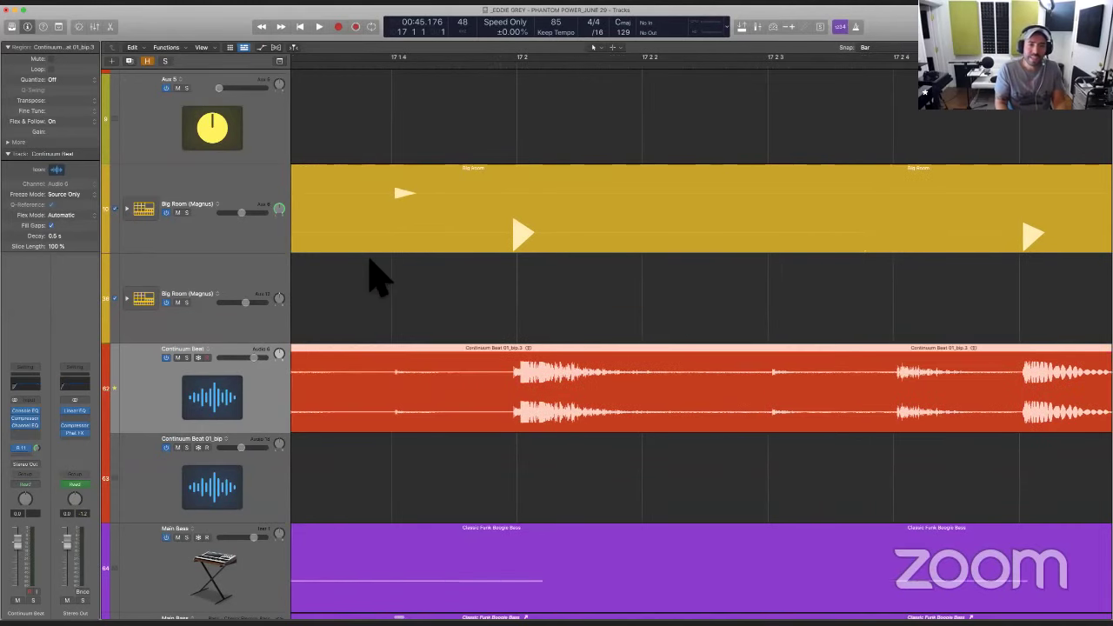
pyautogui.scroll(-5, 374, 274)
pyautogui.hscroll(-3, 386, 273)
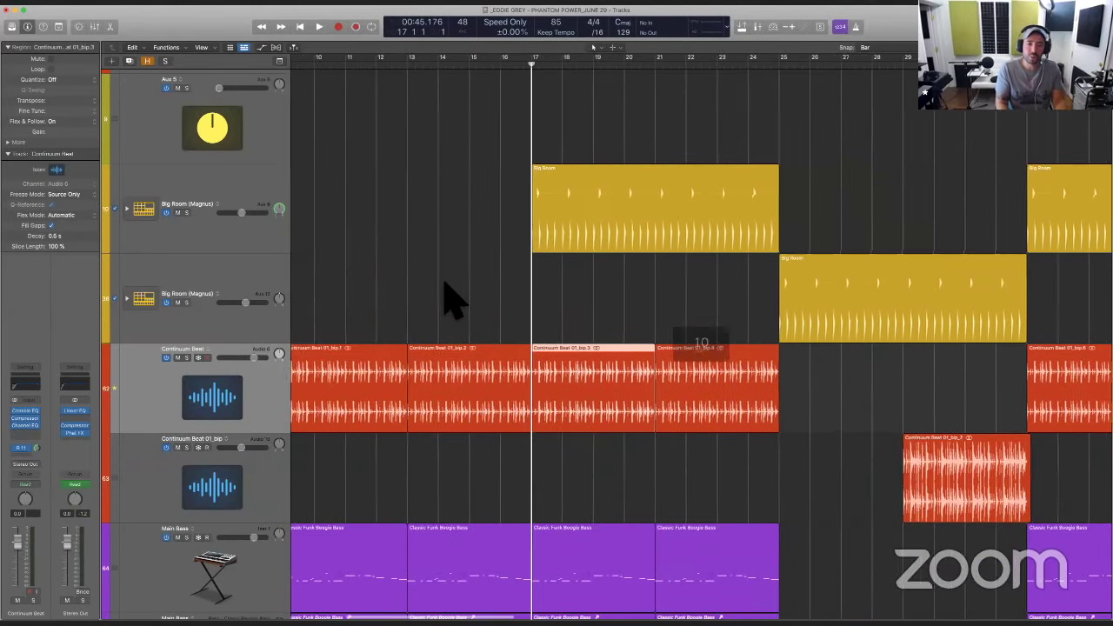
pyautogui.scroll(2, 452, 300)
pyautogui.scroll(2, 452, 300)
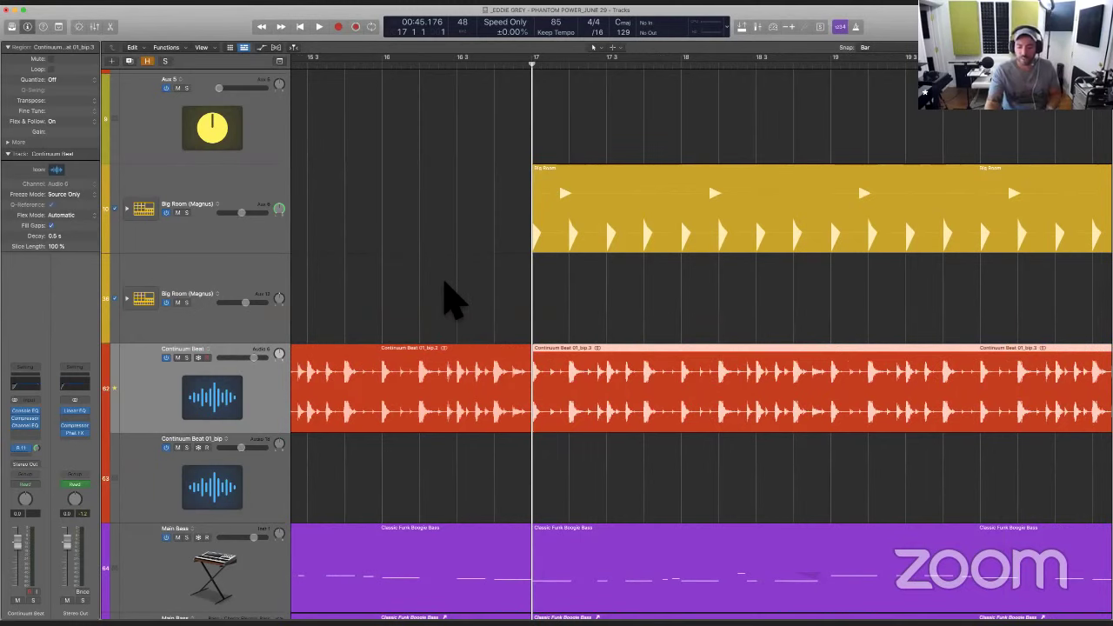
# Solo Continuum Beat and the first Big Room (Magnus) track and listen to them together from bar 17
pyautogui.scroll(-3, 453, 300)
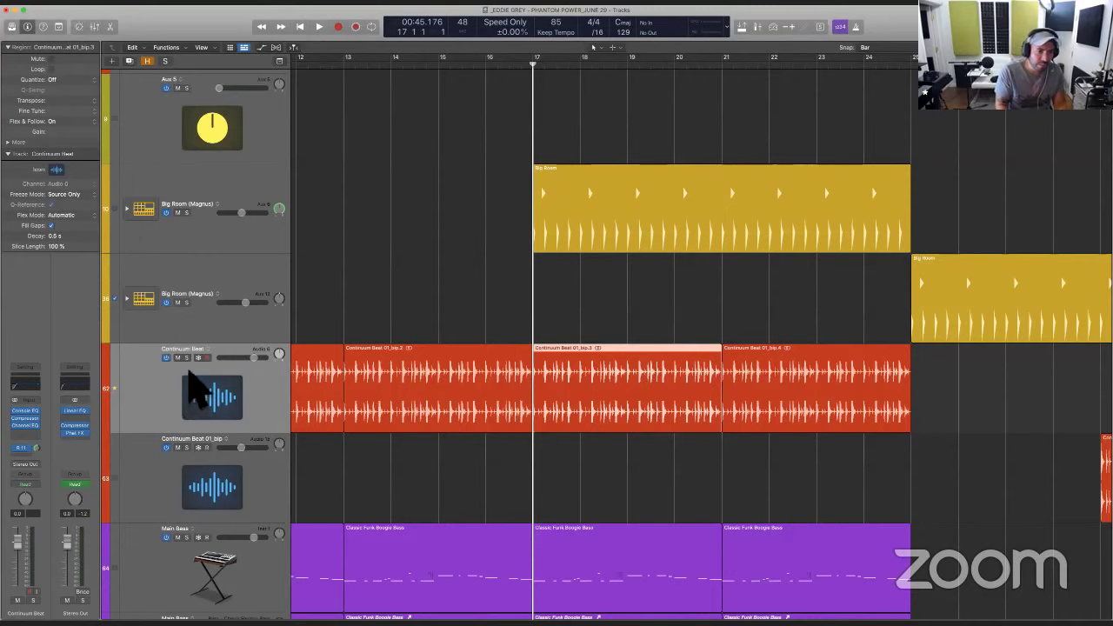
pyautogui.click(186, 357)
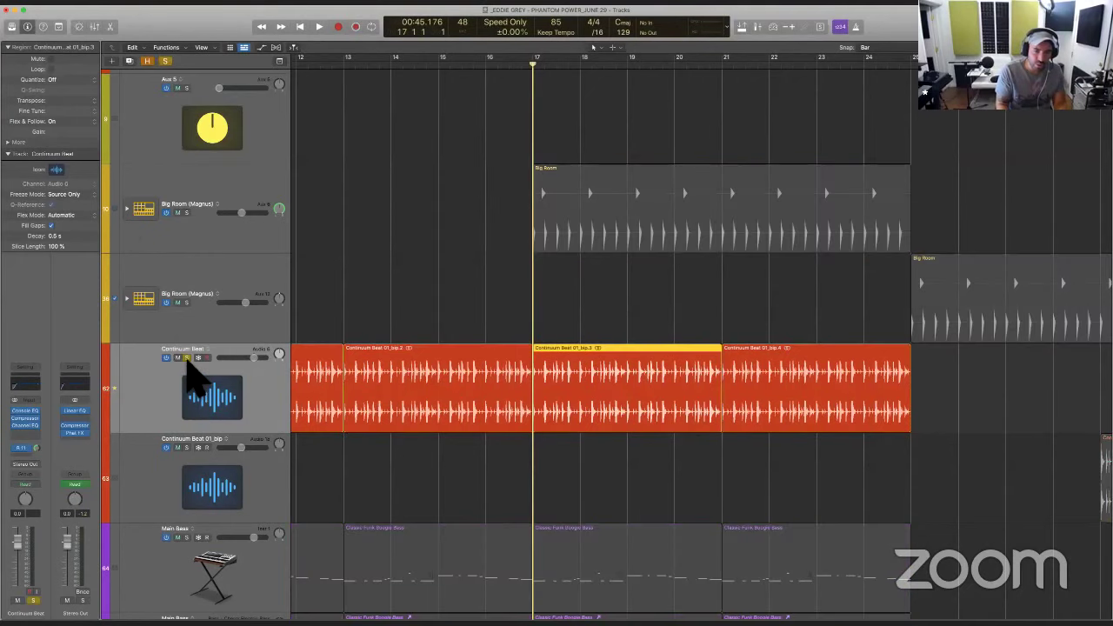
pyautogui.click(186, 213)
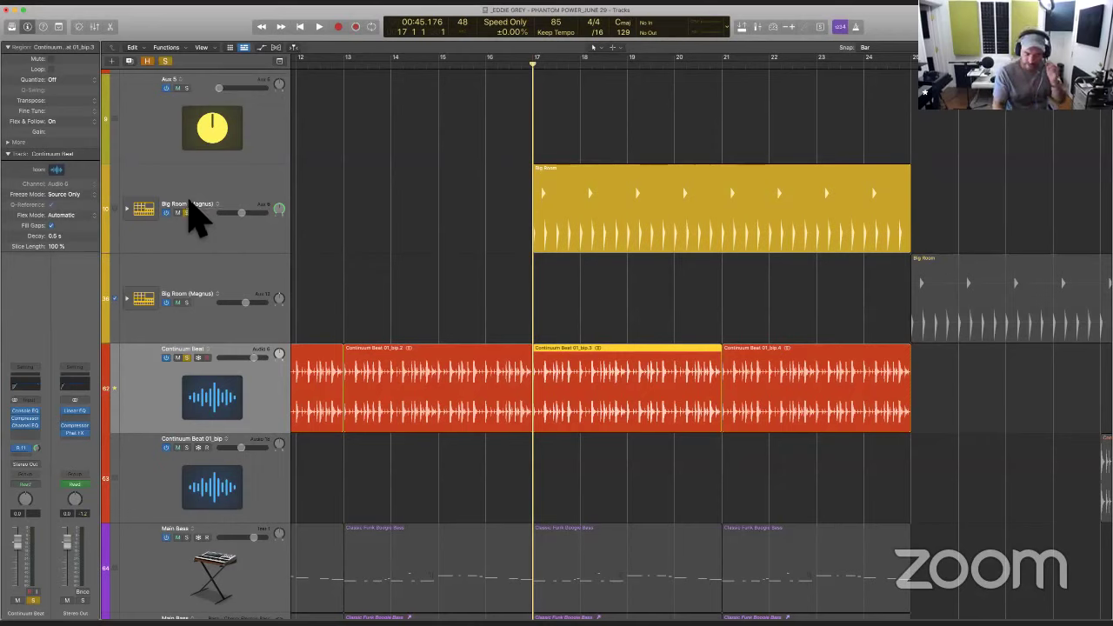
pyautogui.press('space')
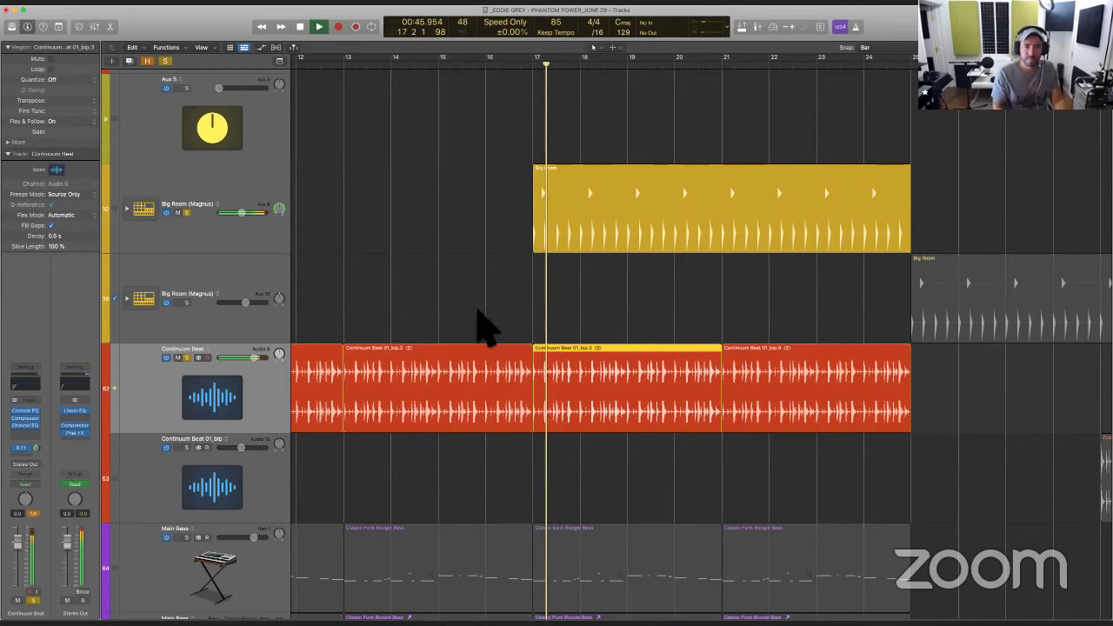
pyautogui.scroll(5, 483, 327)
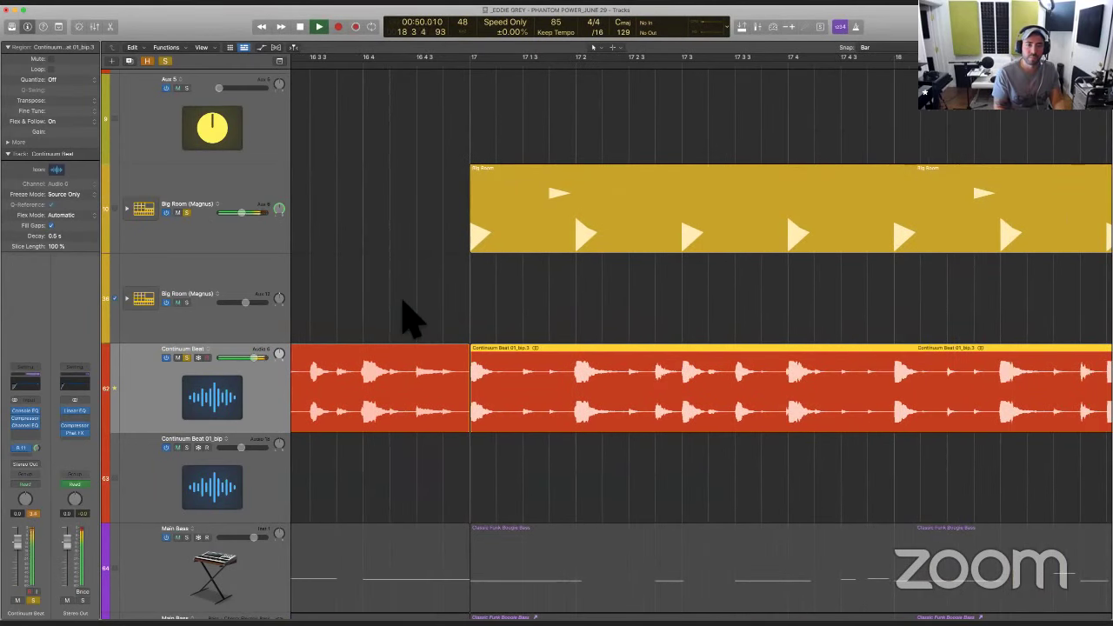
pyautogui.scroll(-2, 409, 322)
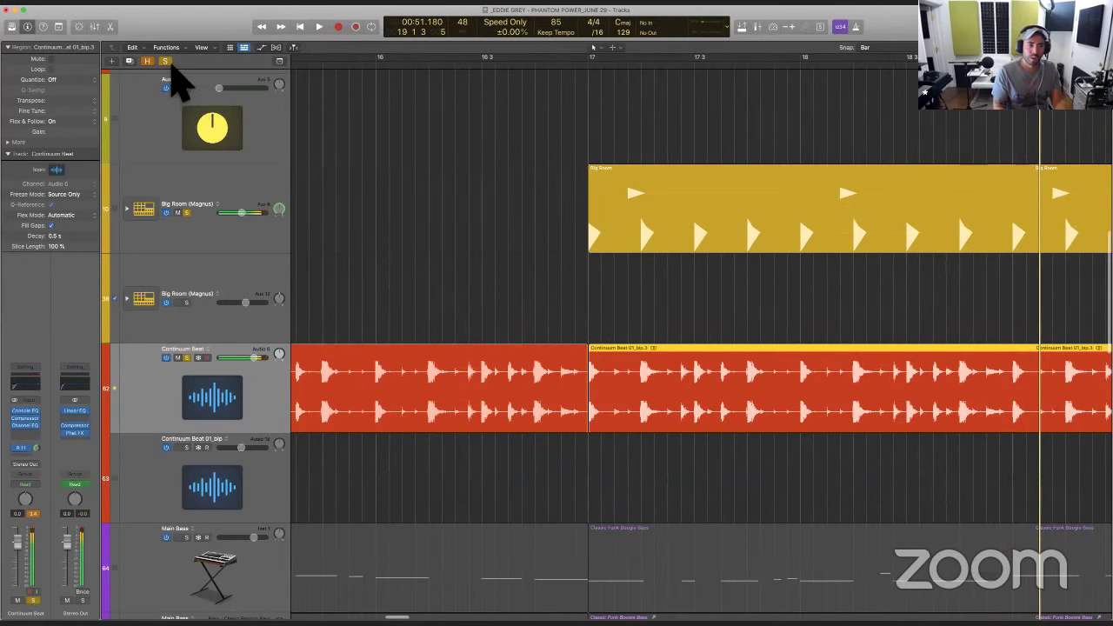
# Clear all solos and play the full mix from the start of bar 17
pyautogui.click(165, 61)
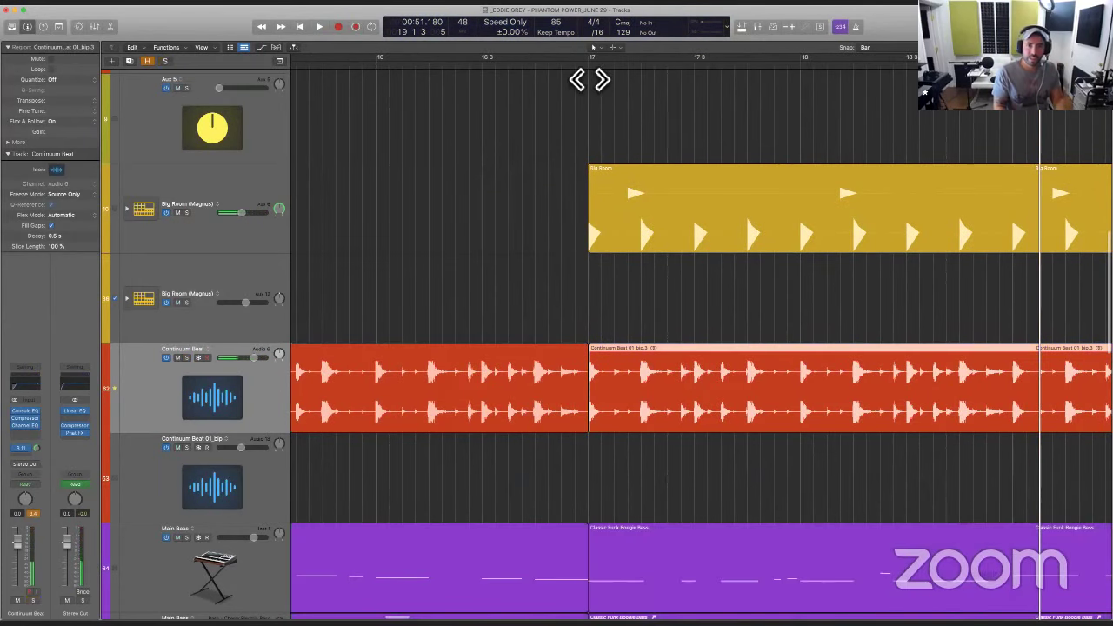
pyautogui.click(577, 68)
pyautogui.press('space')
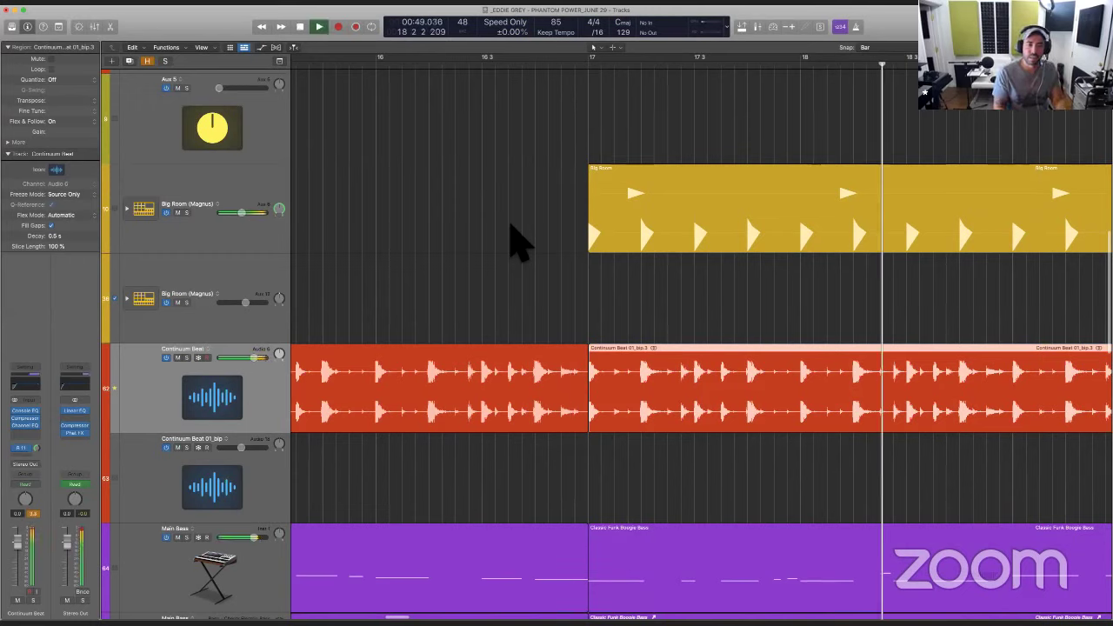
pyautogui.press('space')
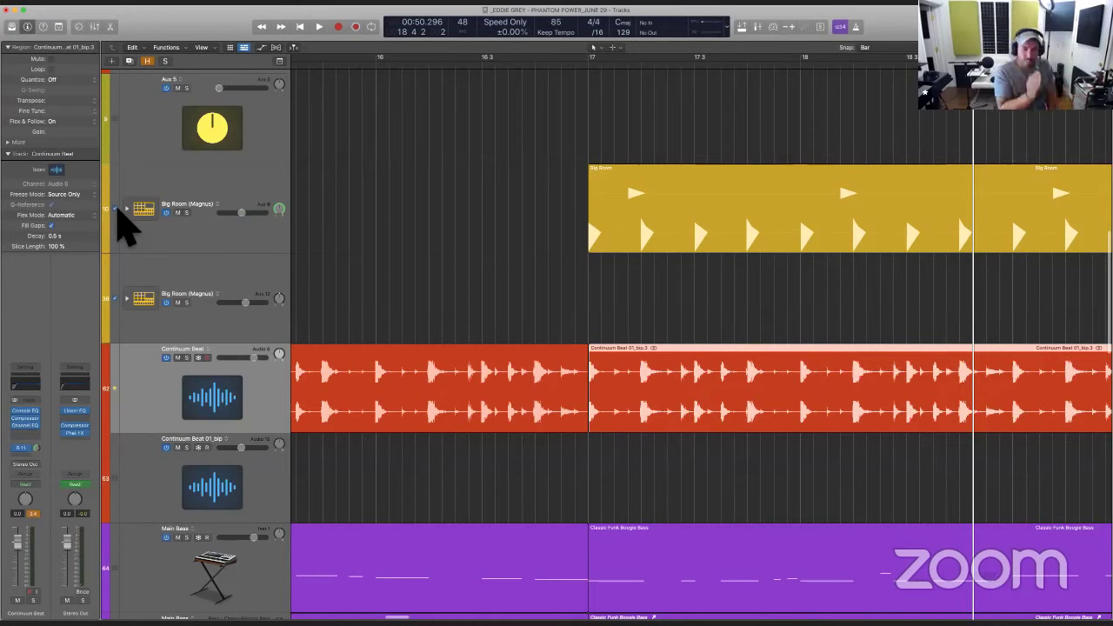
# Play the full mix from bar 16 beat 3 through bar 22 to hear the Big Room drums enter
pyautogui.click(517, 81)
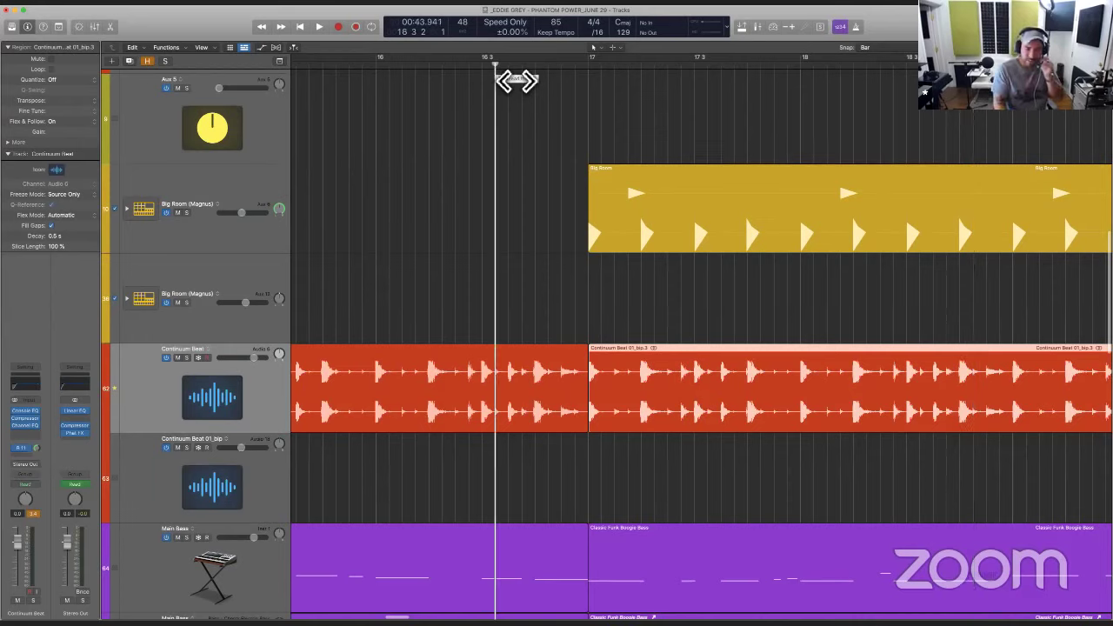
pyautogui.press('space')
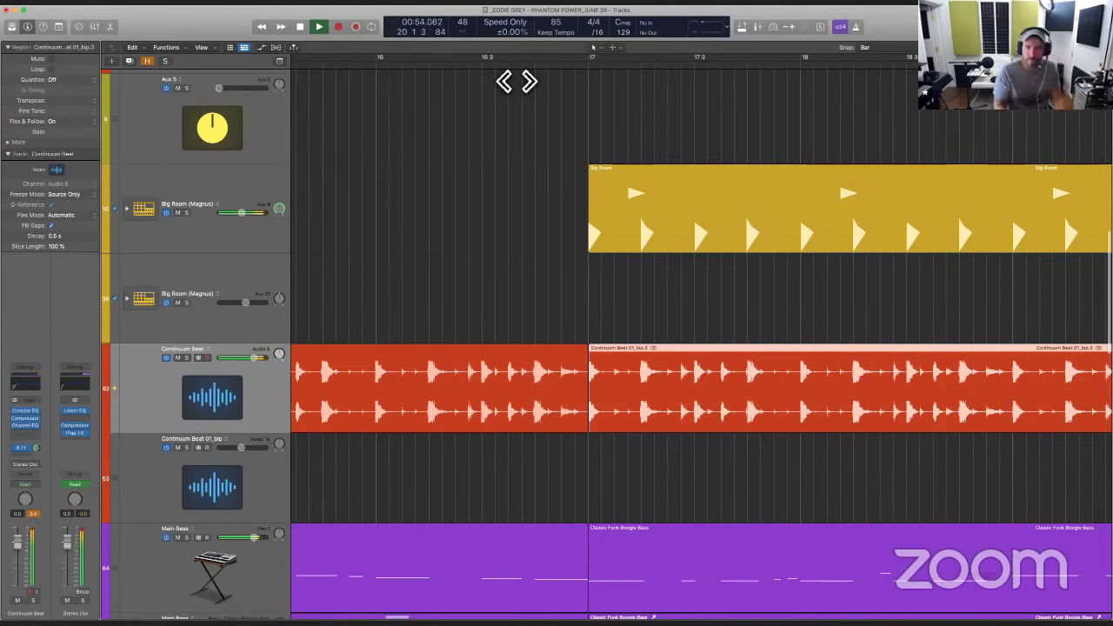
pyautogui.scroll(-3, 687, 327)
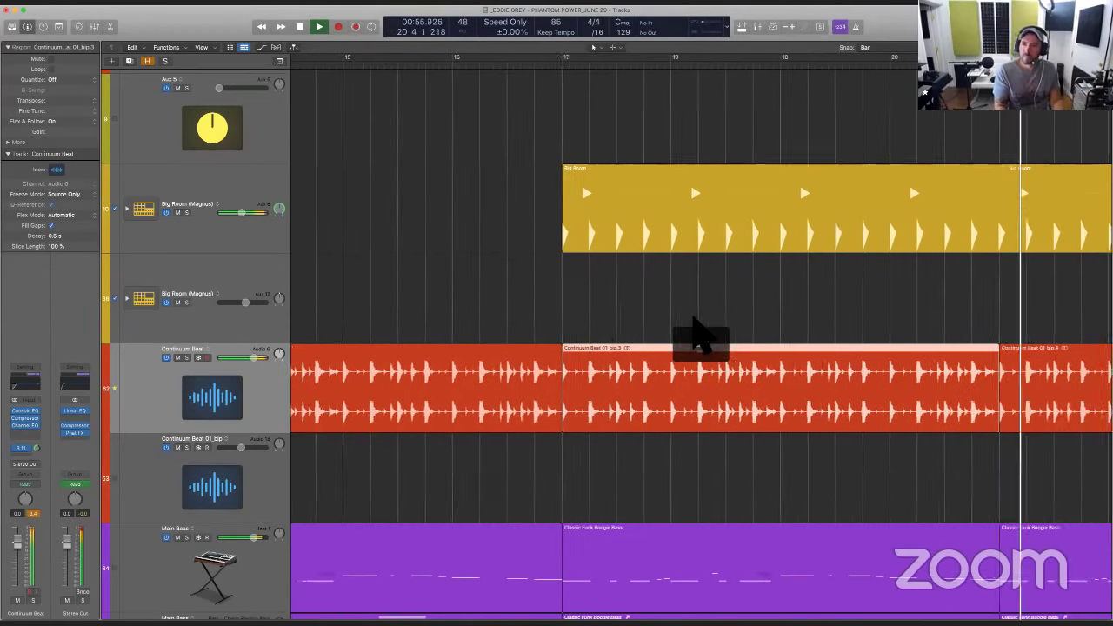
pyautogui.hscroll(3, 696, 331)
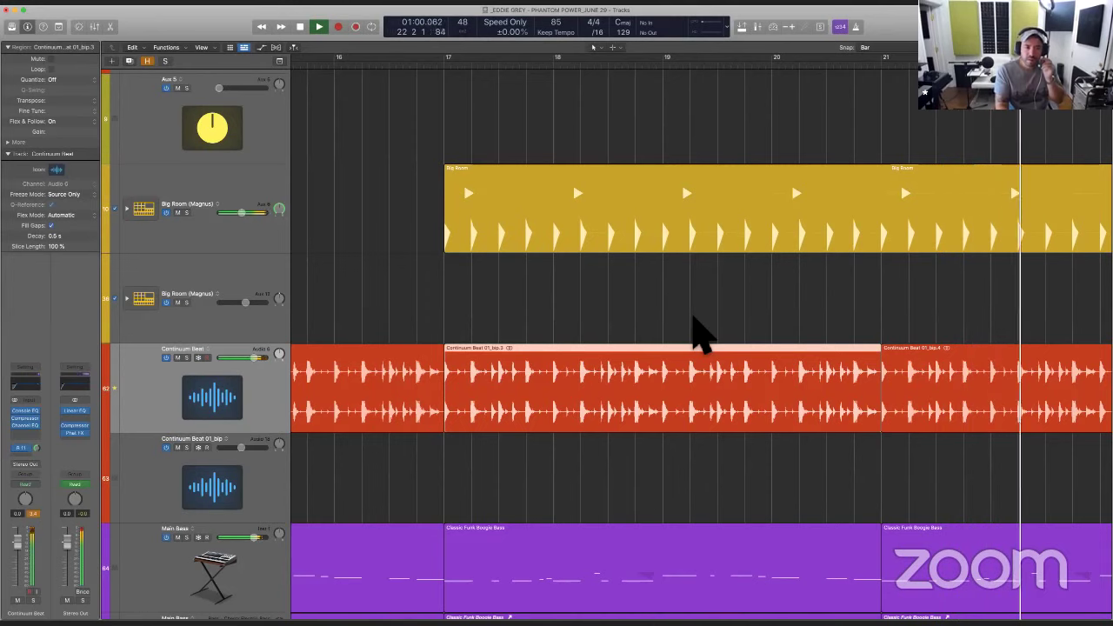
pyautogui.press('space')
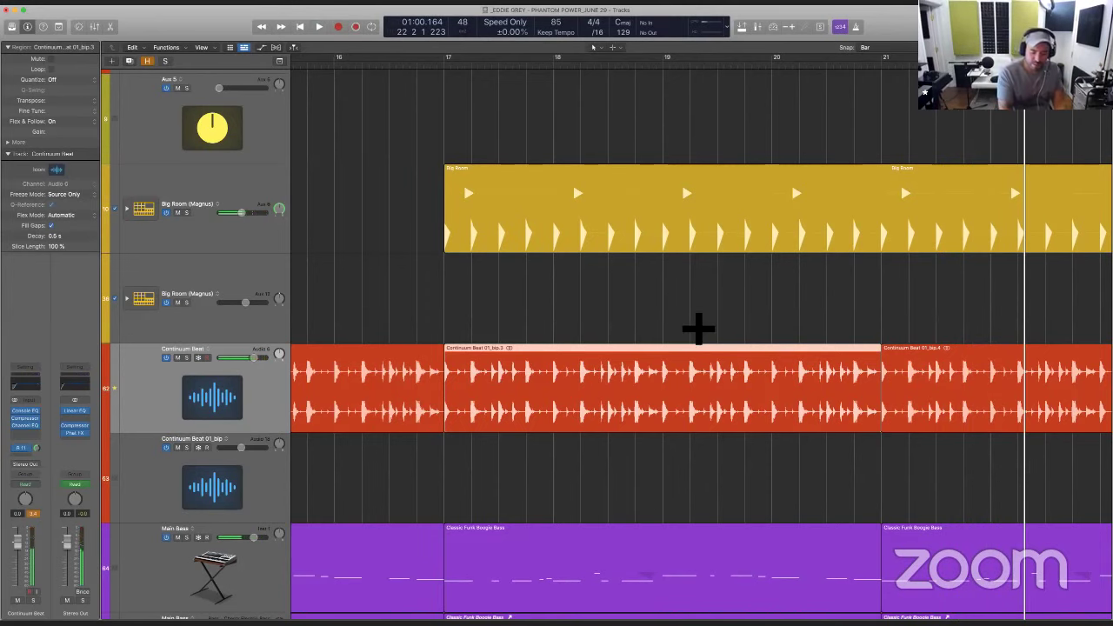
# Play the song's ending from bar 47 beat 3 to just past bar 49
pyautogui.press('super+Left')
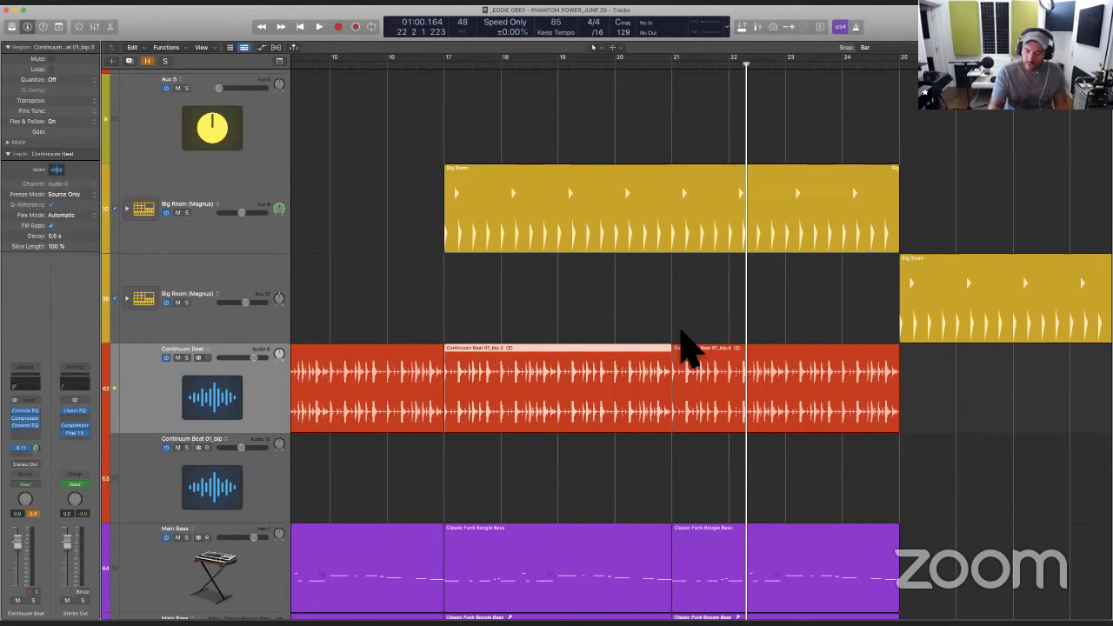
pyautogui.scroll(-10, 683, 348)
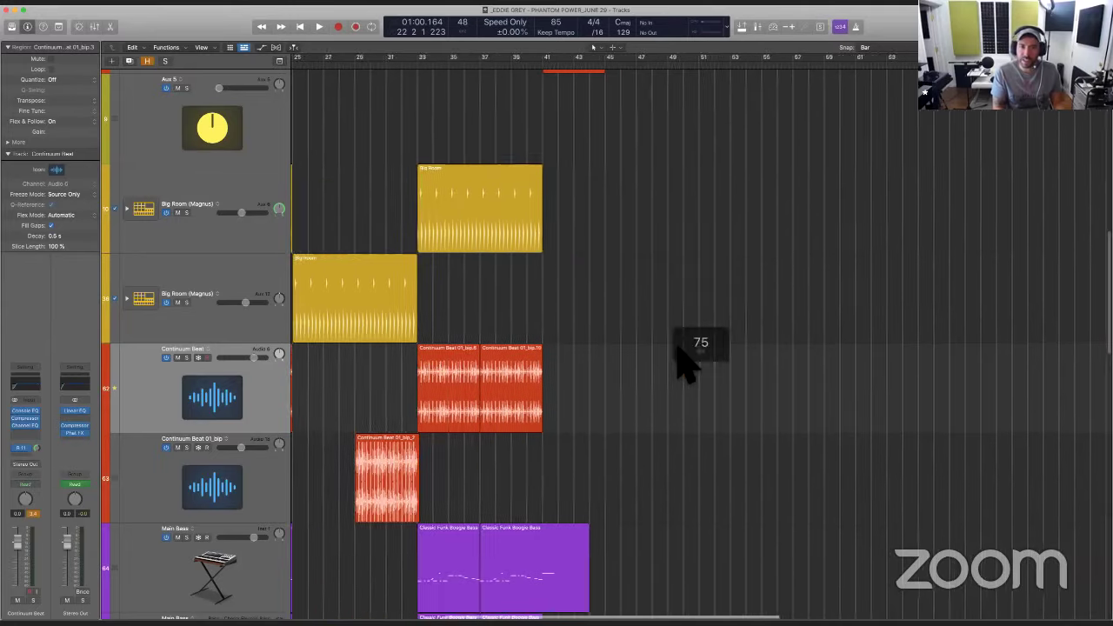
pyautogui.scroll(-10, 680, 355)
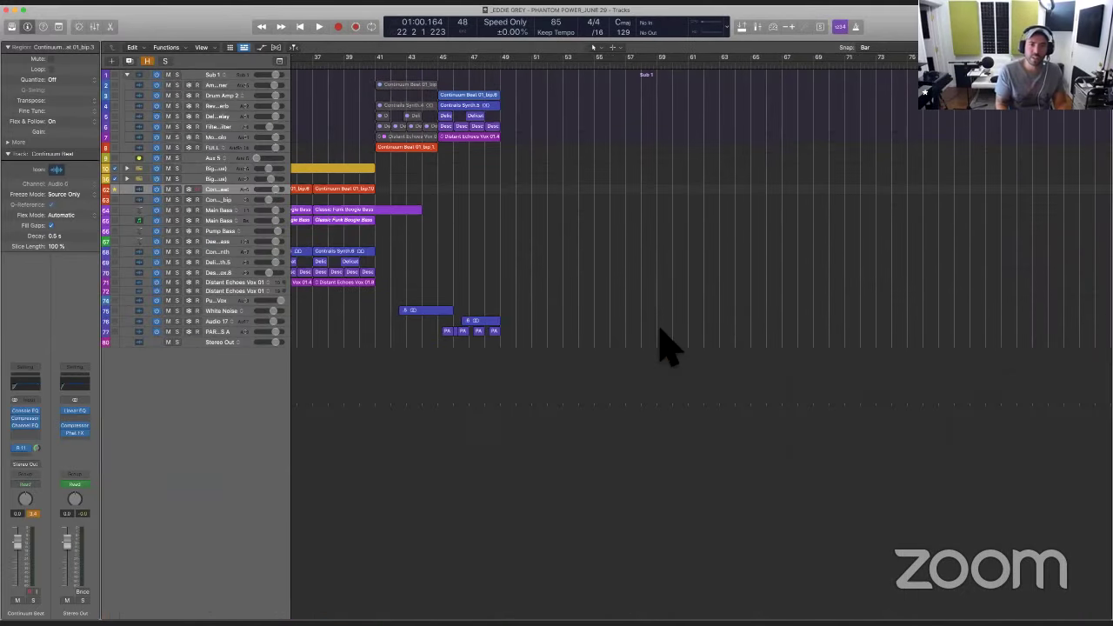
pyautogui.scroll(5, 661, 332)
pyautogui.scroll(6, 661, 343)
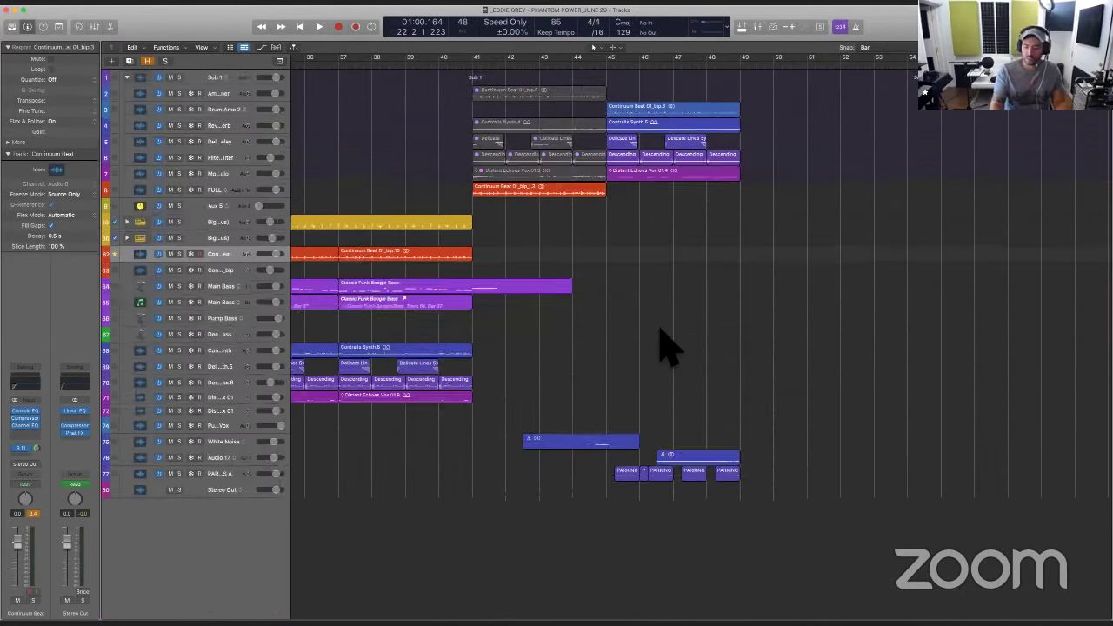
pyautogui.hscroll(5, 691, 230)
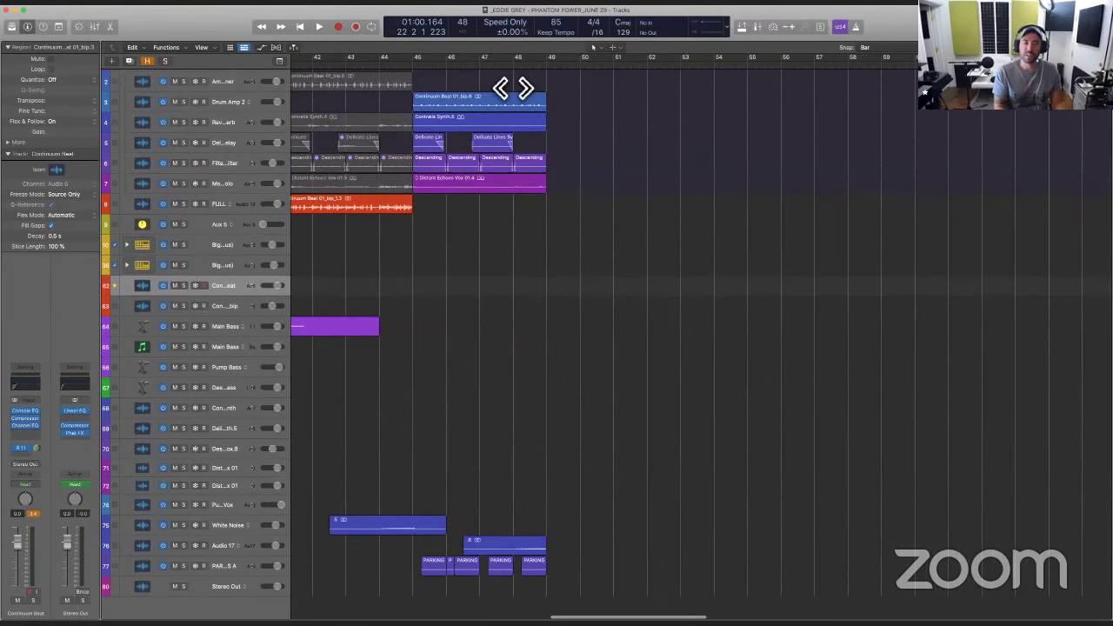
pyautogui.click(502, 77)
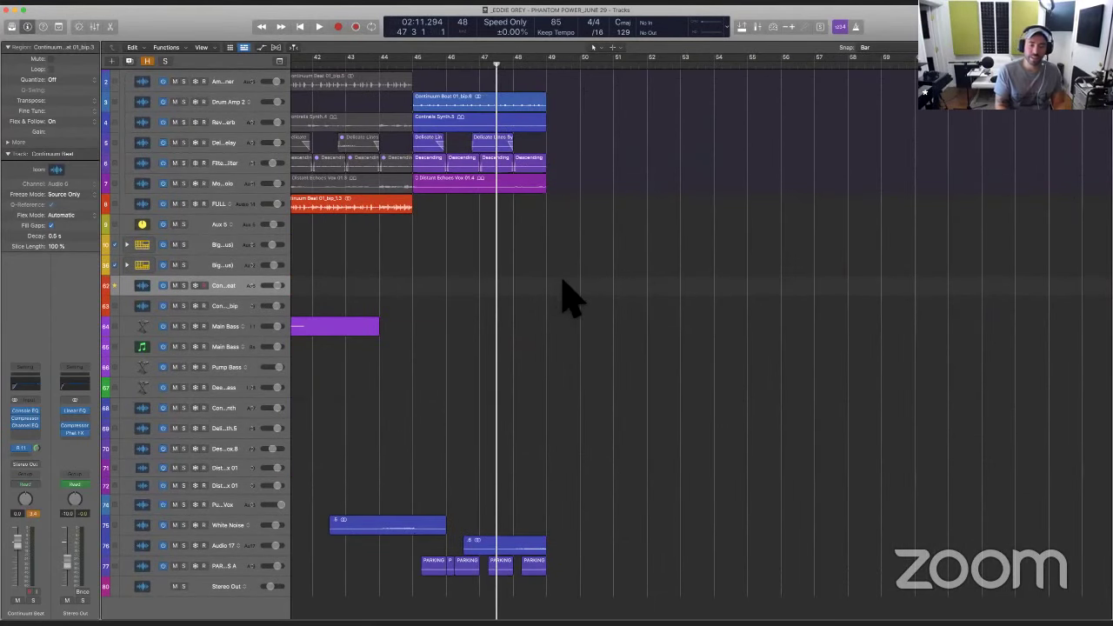
pyautogui.scroll(3, 570, 300)
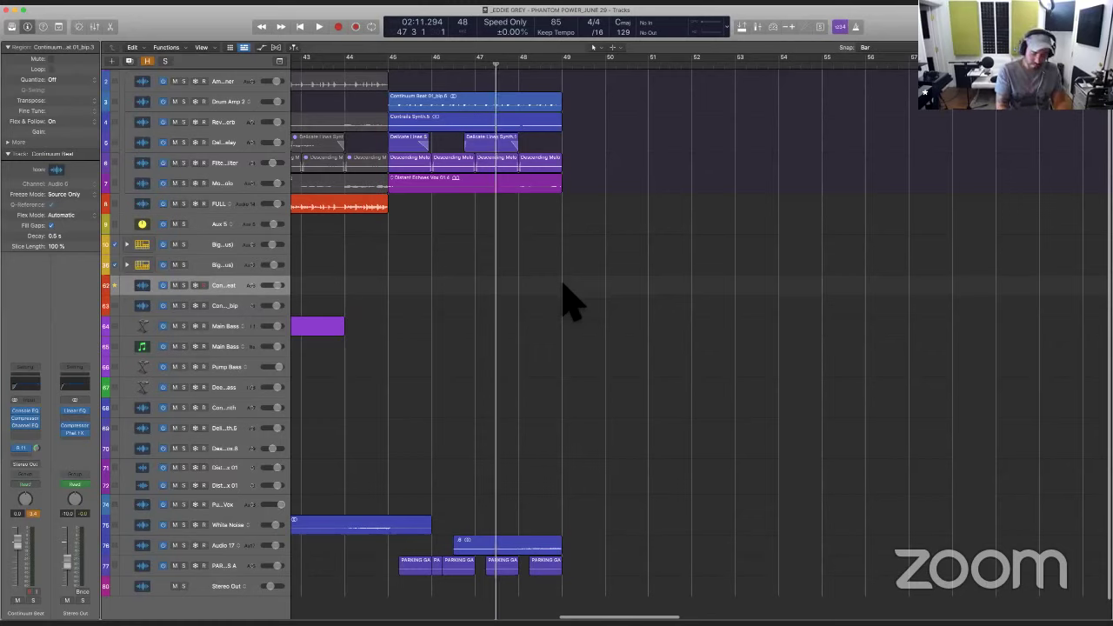
pyautogui.press('space')
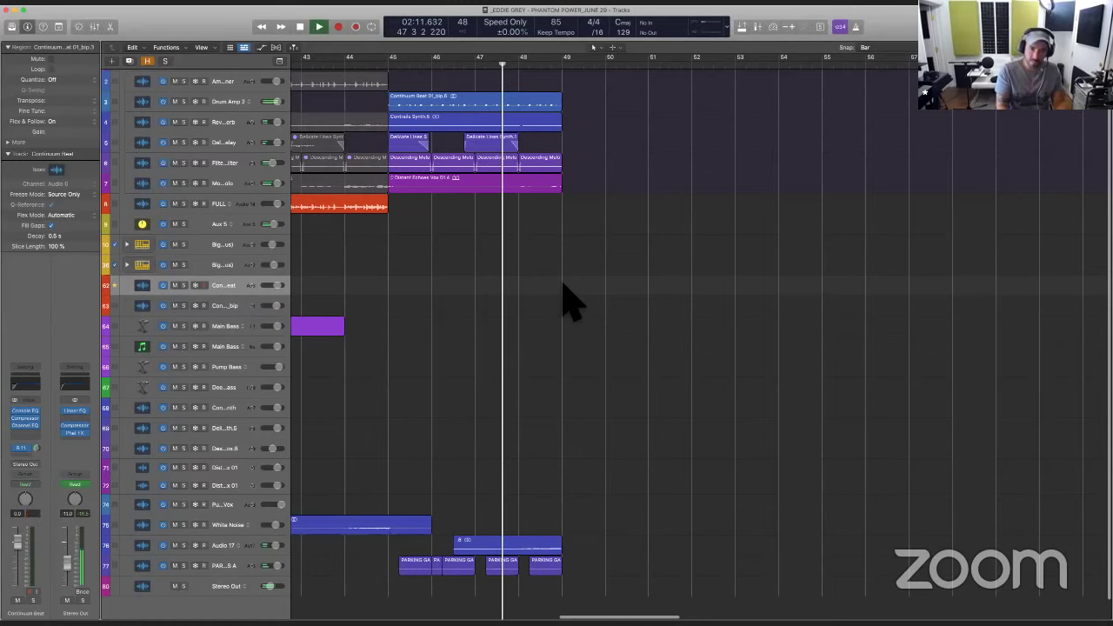
pyautogui.click(391, 74)
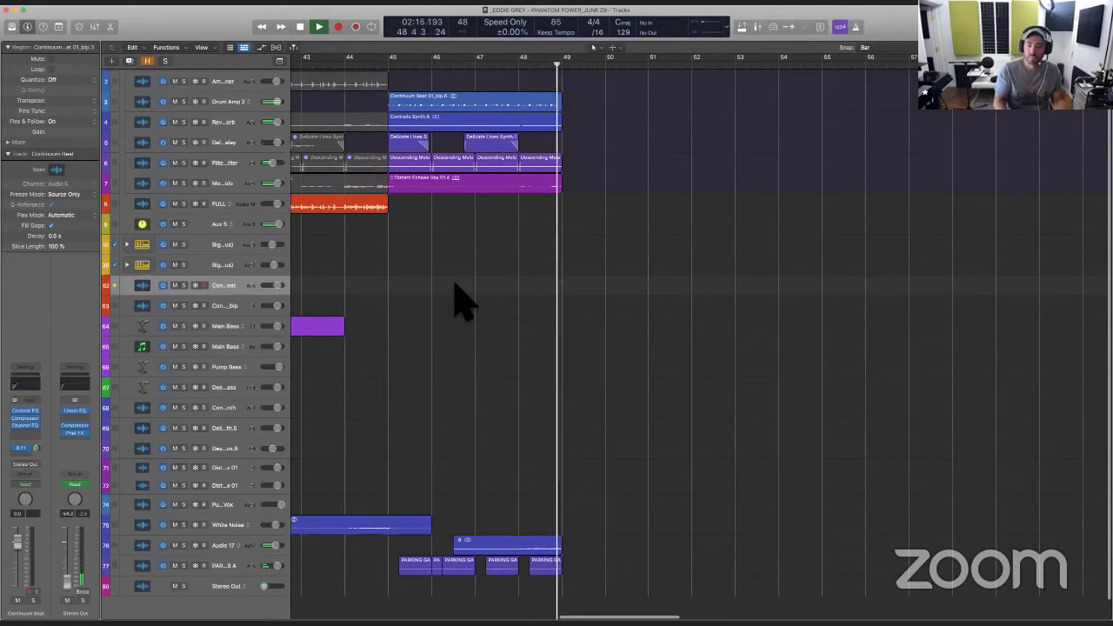
pyautogui.press('space')
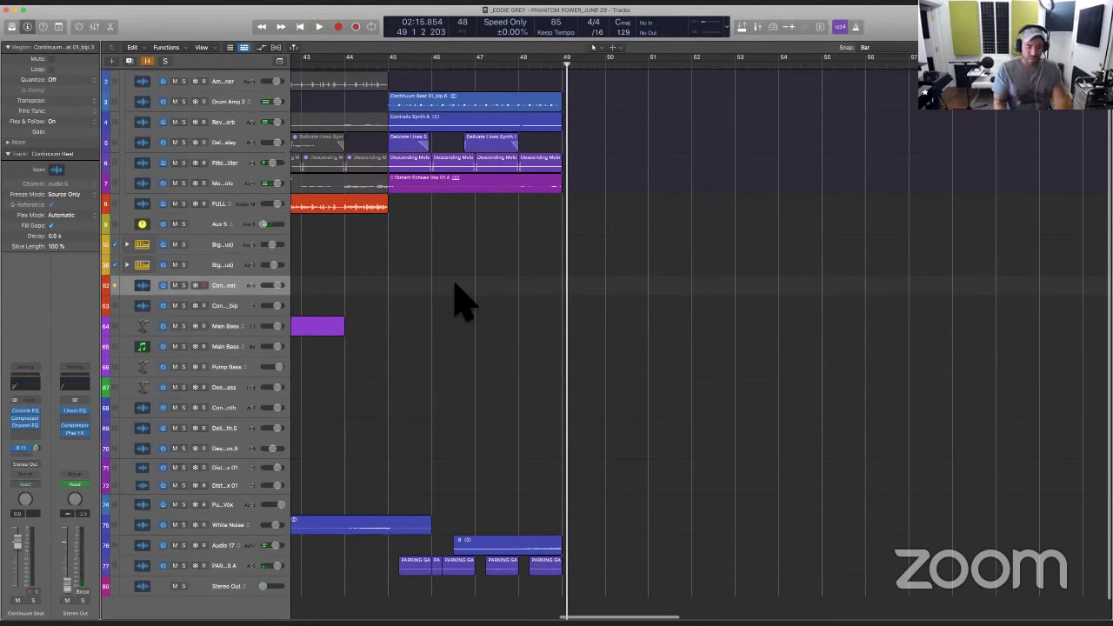
# Show track automation and delete the volume fade-out points on Stereo Out between bars 45 and 49
pyautogui.press('a')
pyautogui.scroll(-10, 459, 383)
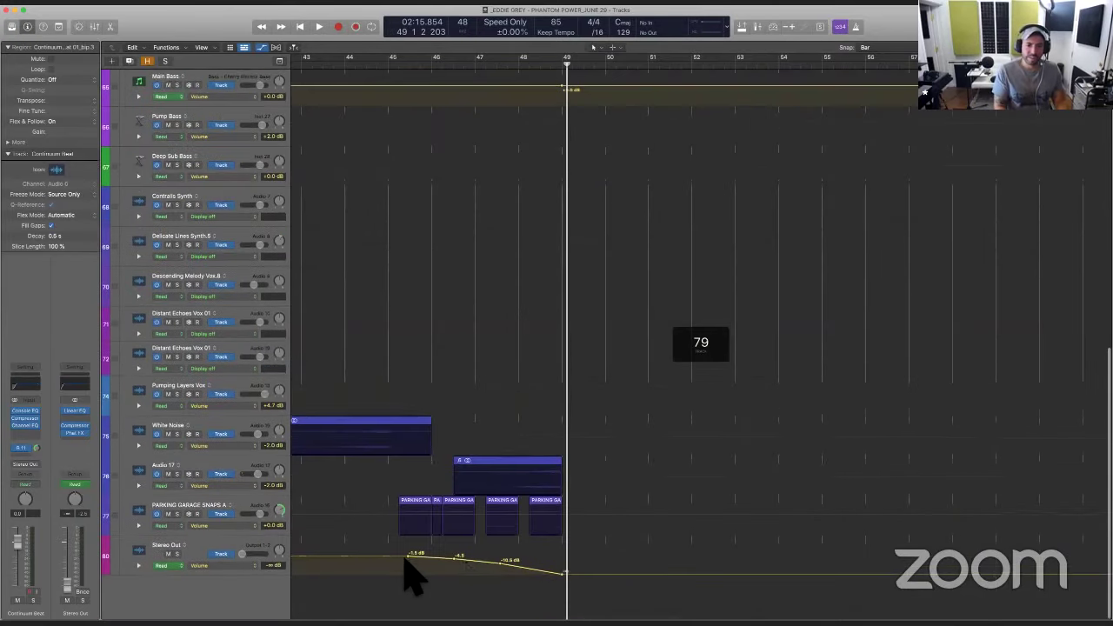
pyautogui.moveTo(385, 581)
pyautogui.mouseDown()
pyautogui.moveTo(600, 578)
pyautogui.moveTo(383, 570)
pyautogui.mouseUp()
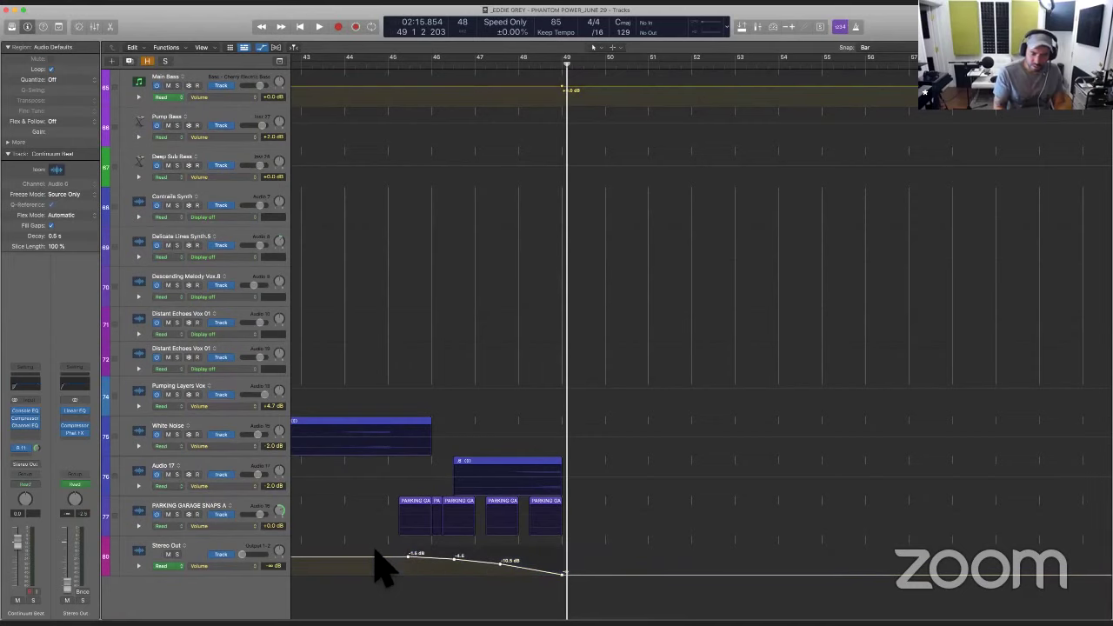
pyautogui.press('Delete')
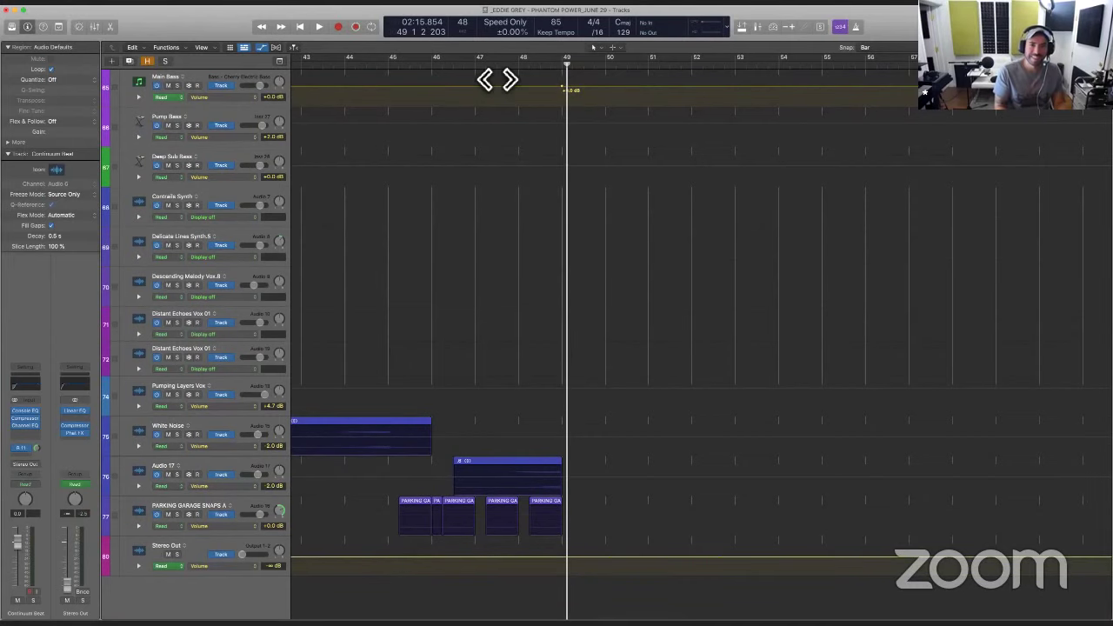
# Hide the automation and play the ending from bar 47 to just past bar 49
pyautogui.press(',')
pyautogui.press(',')
pyautogui.press('super+Up')
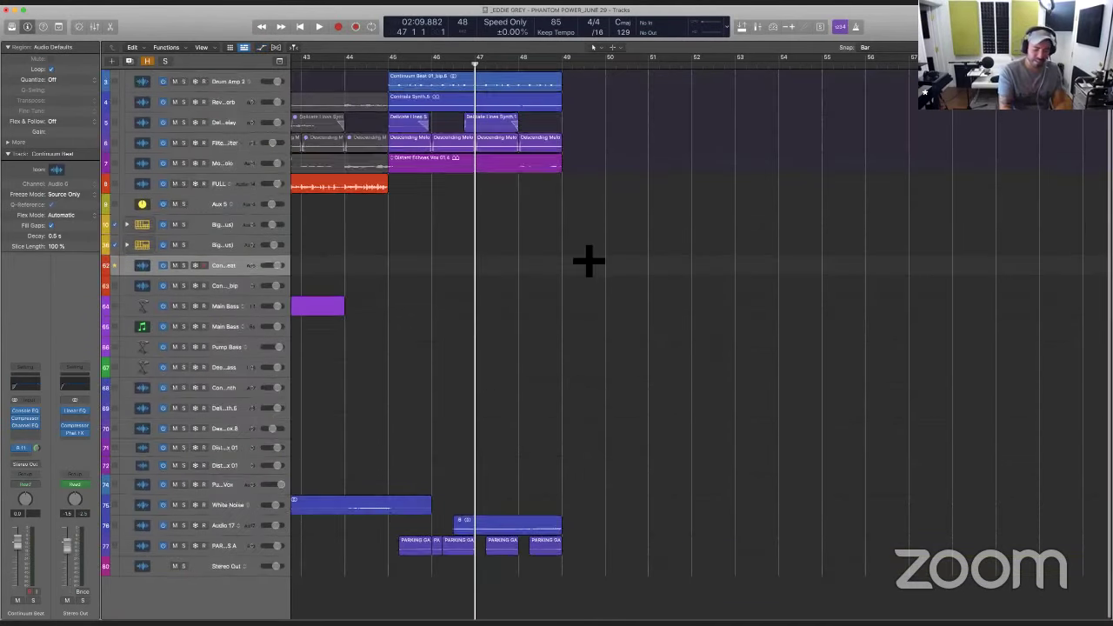
pyautogui.keyDown('ctrl'); pyautogui.keyDown('alt'); pyautogui.click(603, 263); pyautogui.keyUp('alt'); pyautogui.keyUp('ctrl')
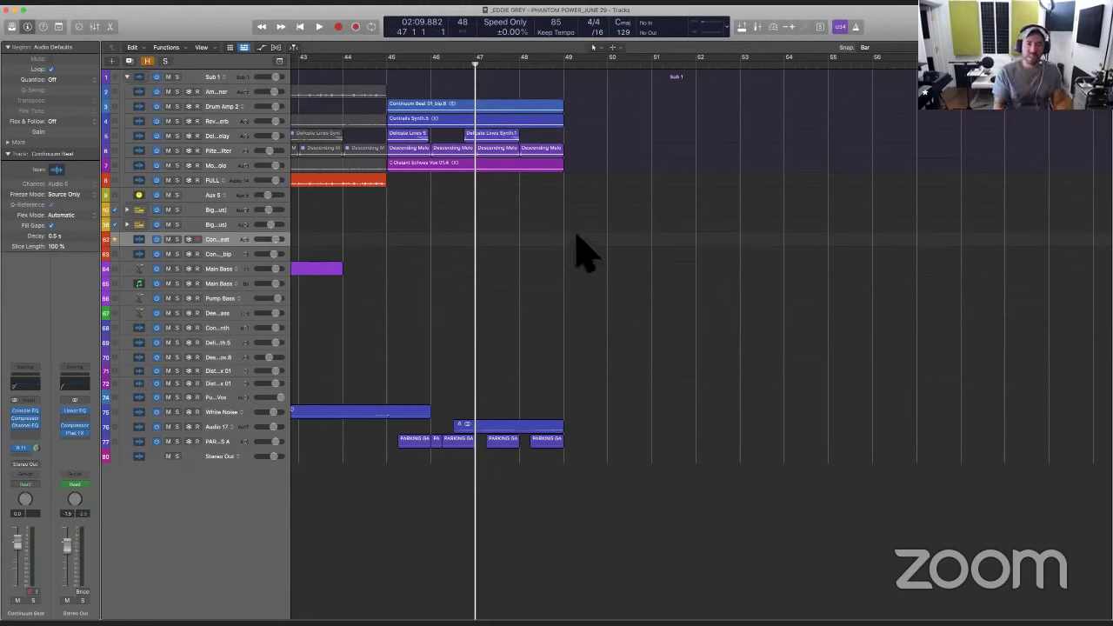
pyautogui.press('space')
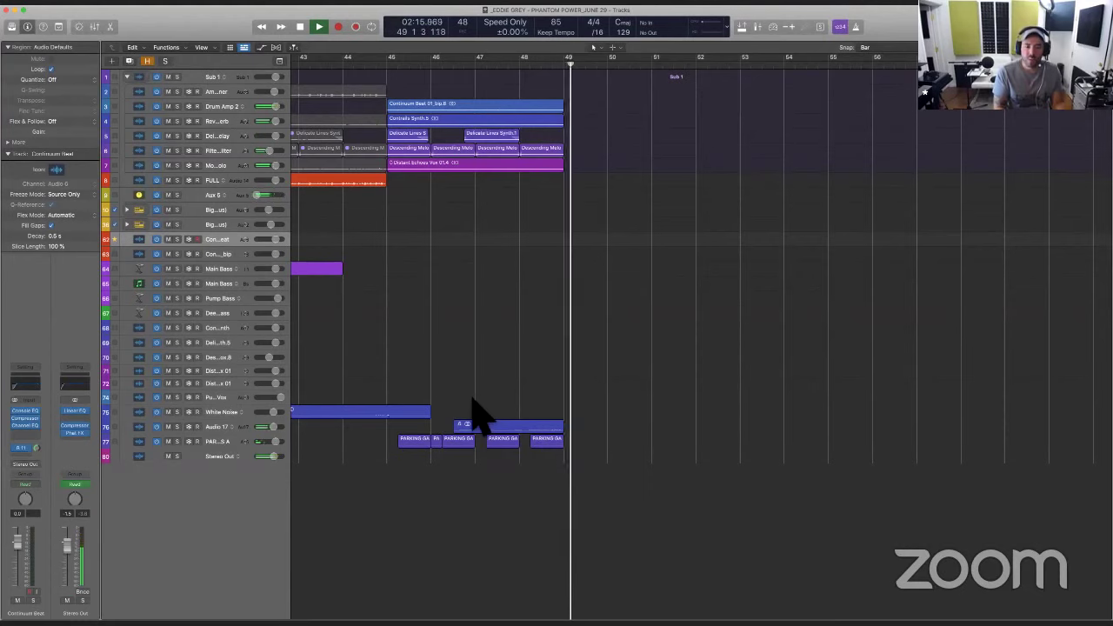
pyautogui.press('space')
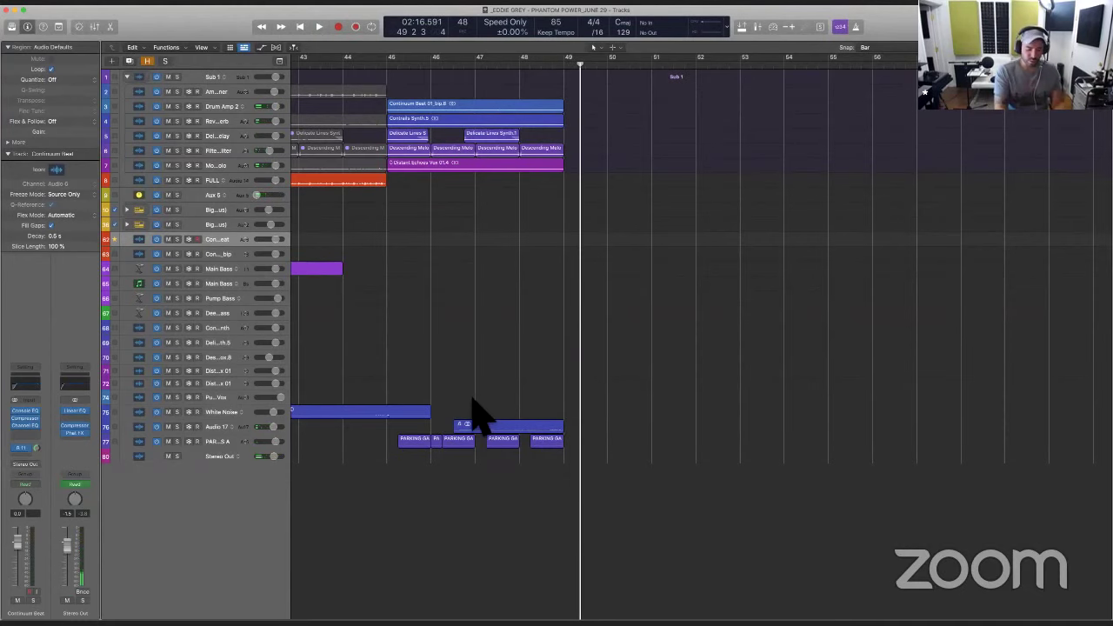
# Place the playhead at bar 44 beat 4, just before the closing section that starts at bar 45
pyautogui.keyDown('ctrl'); pyautogui.keyDown('alt'); pyautogui.click(472, 400); pyautogui.keyUp('alt'); pyautogui.keyUp('ctrl')
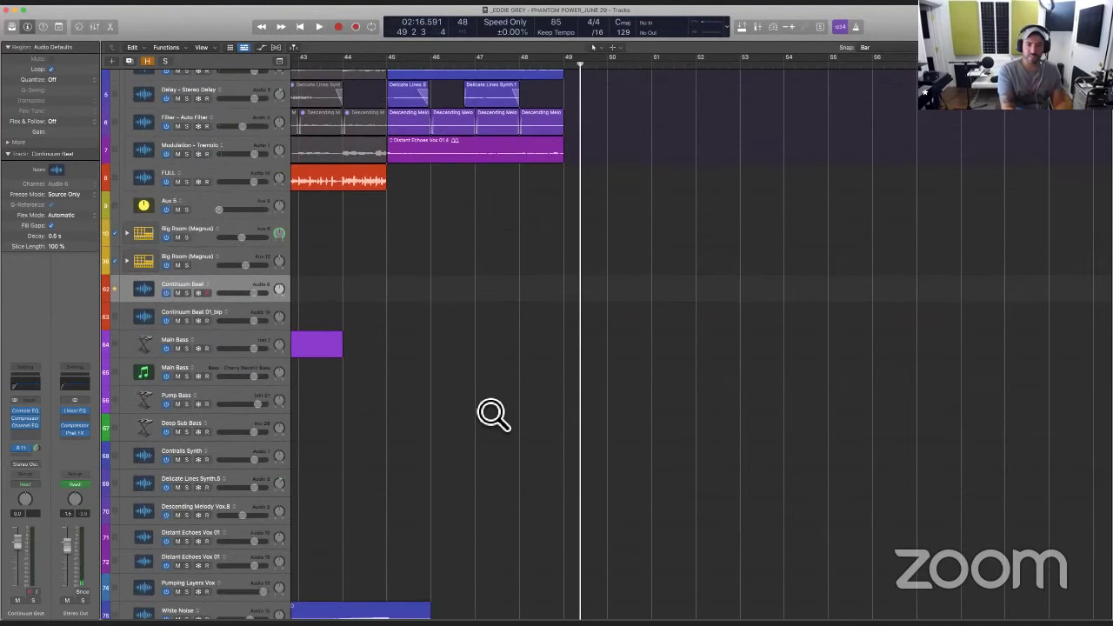
pyautogui.keyDown('ctrl'); pyautogui.keyDown('alt'); pyautogui.click(493, 414); pyautogui.keyUp('alt'); pyautogui.keyUp('ctrl')
pyautogui.scroll(3, 482, 409)
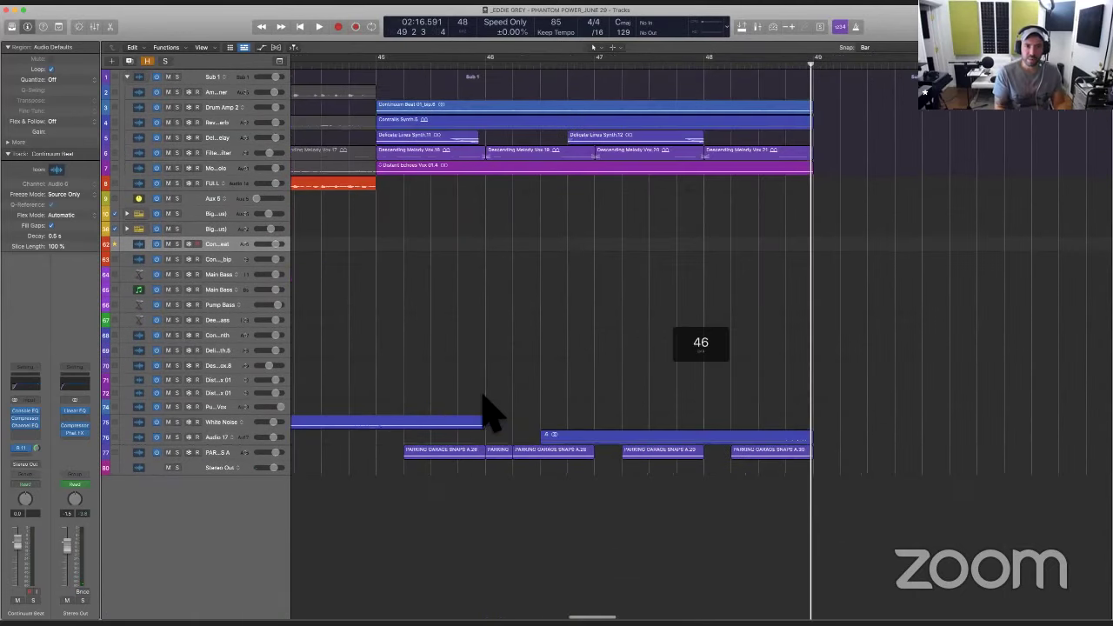
pyautogui.hscroll(-5, 692, 379)
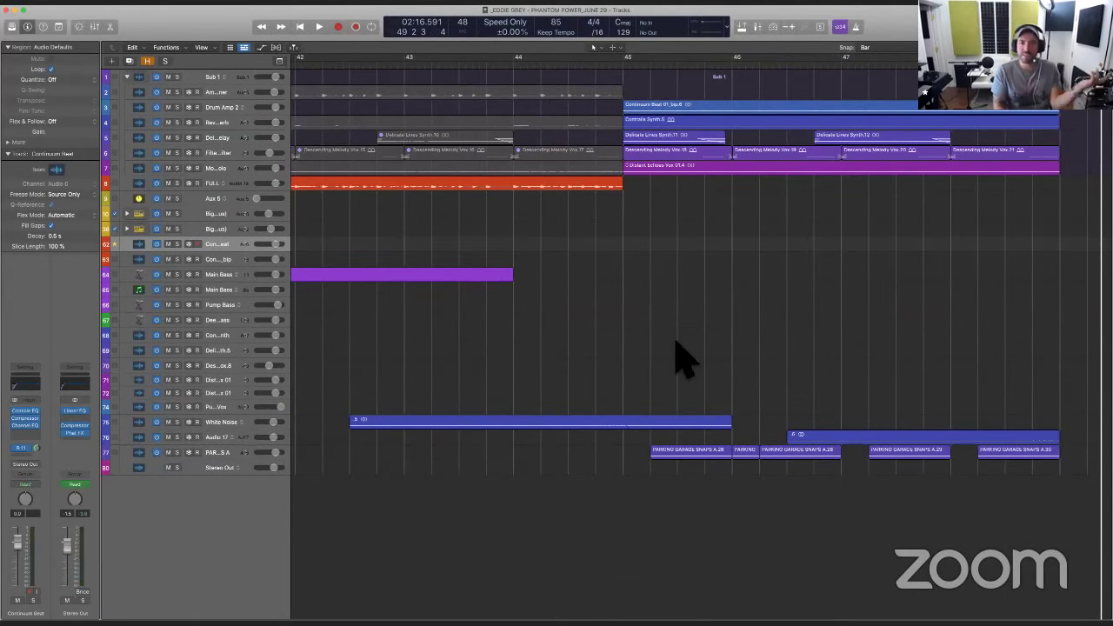
pyautogui.click(632, 80)
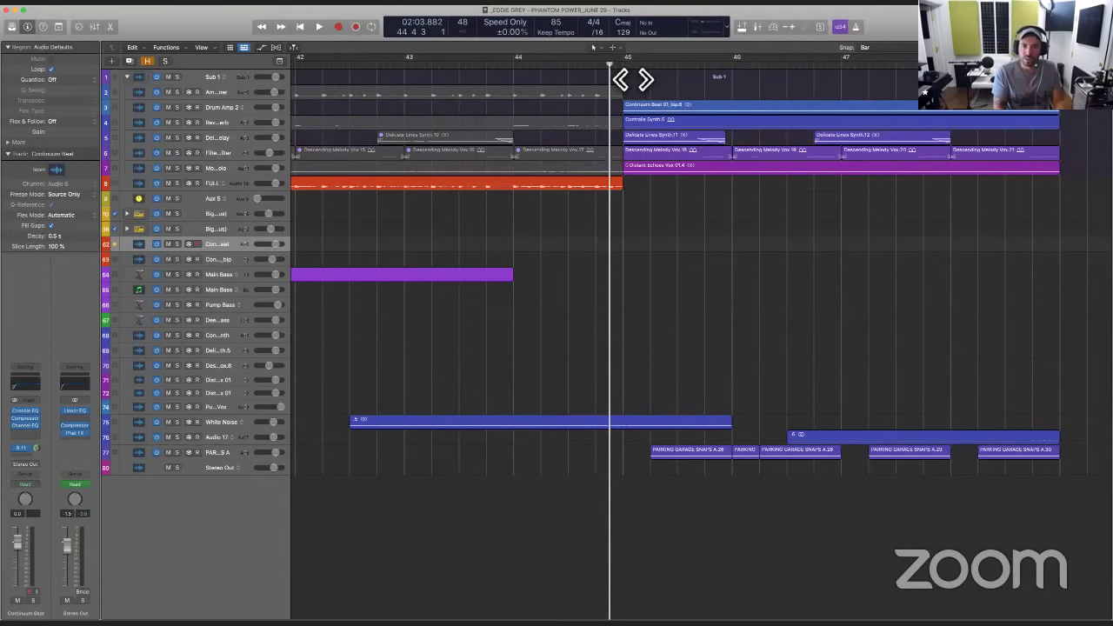
# Copy the first beat of bar 45 across all tracks to bar 49 as a closing hit
pyautogui.press('space')
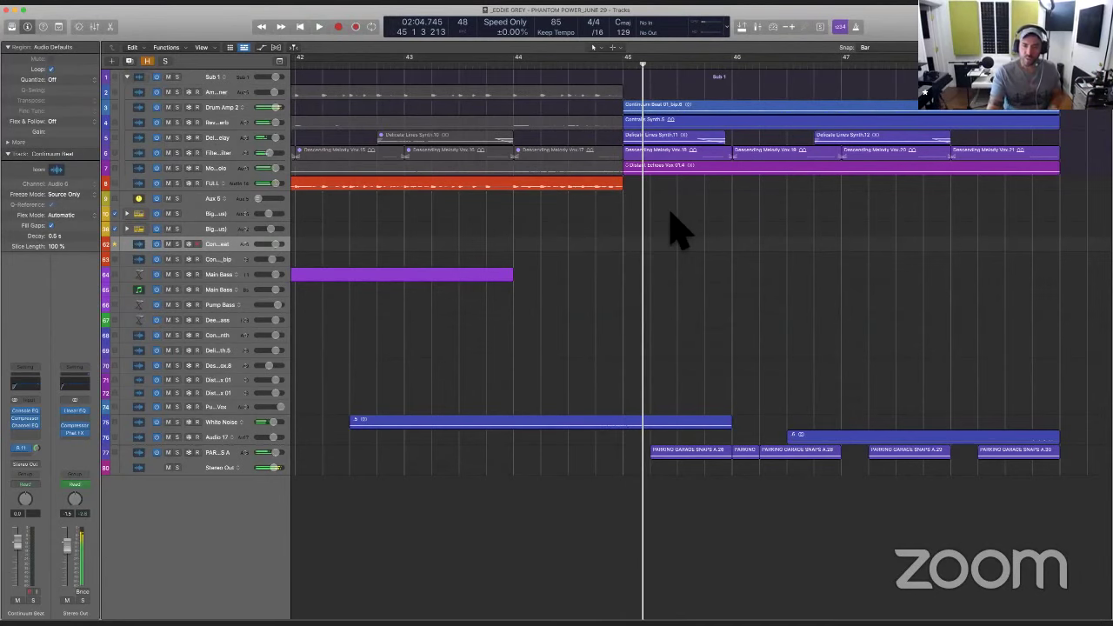
pyautogui.keyDown('ctrl'); pyautogui.keyDown('alt'); pyautogui.click(677, 230); pyautogui.keyUp('alt'); pyautogui.keyUp('ctrl')
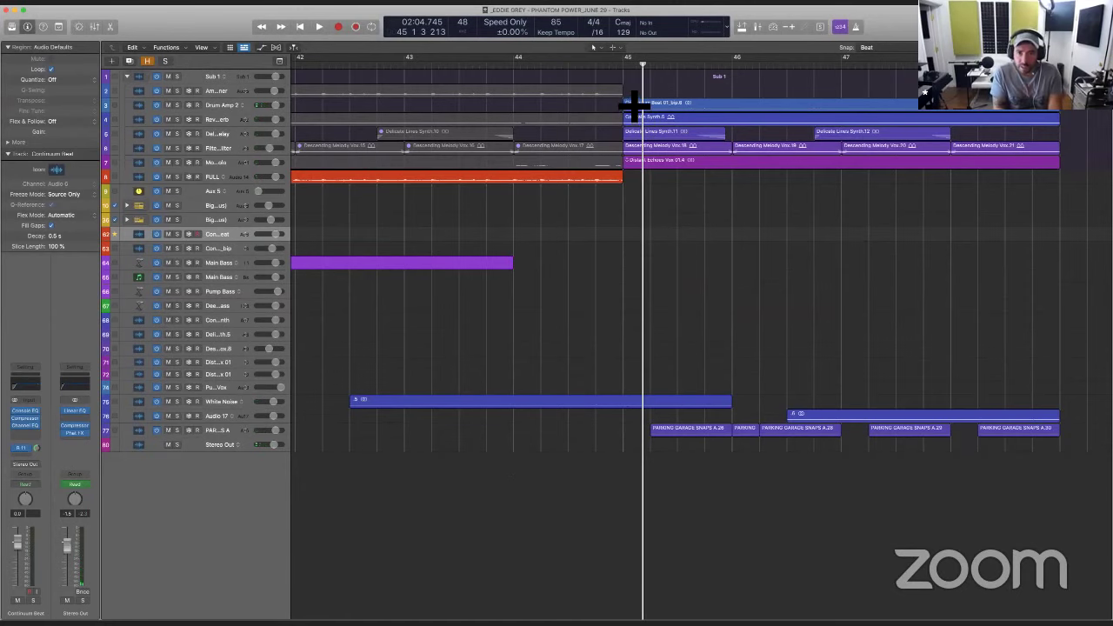
pyautogui.moveTo(634, 105); pyautogui.dragTo(658, 467)
pyautogui.hscroll(5, 658, 467)
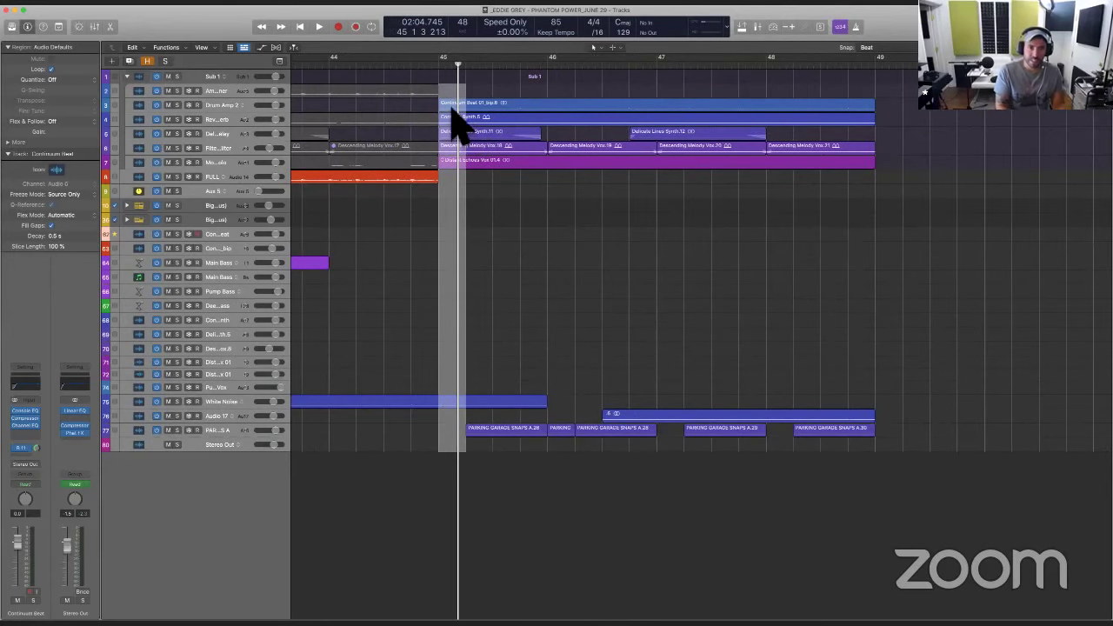
pyautogui.moveTo(461, 122); pyautogui.dragTo(971, 426)
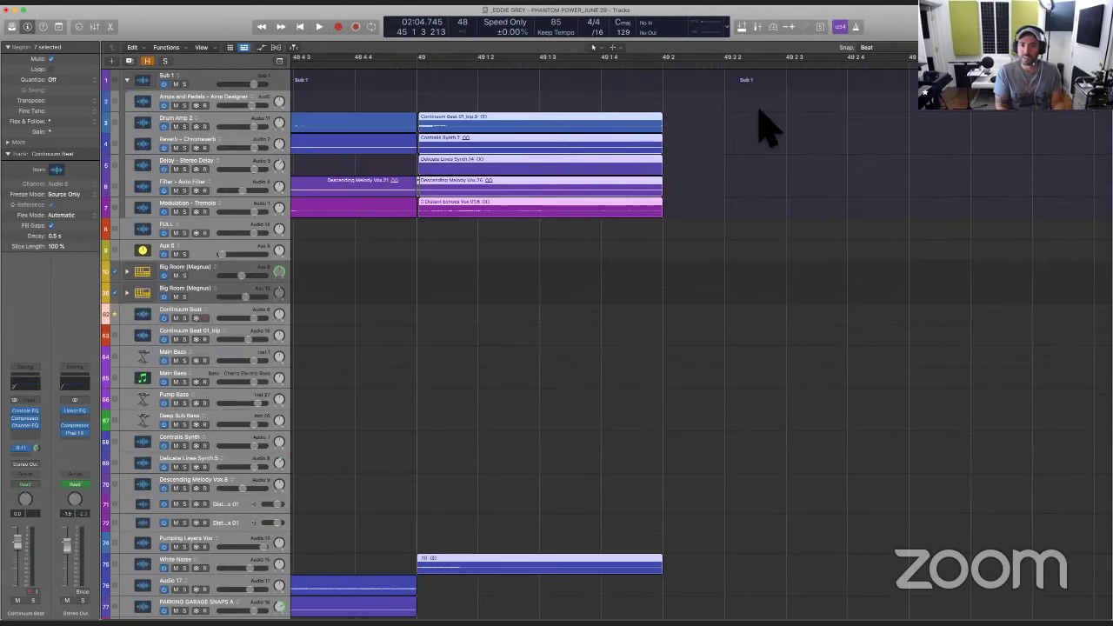
# Fade out all the copied one-beat regions at bar 49 from about 49 1 2 to their end, and play the result
pyautogui.moveTo(660, 115); pyautogui.dragTo(477, 105)
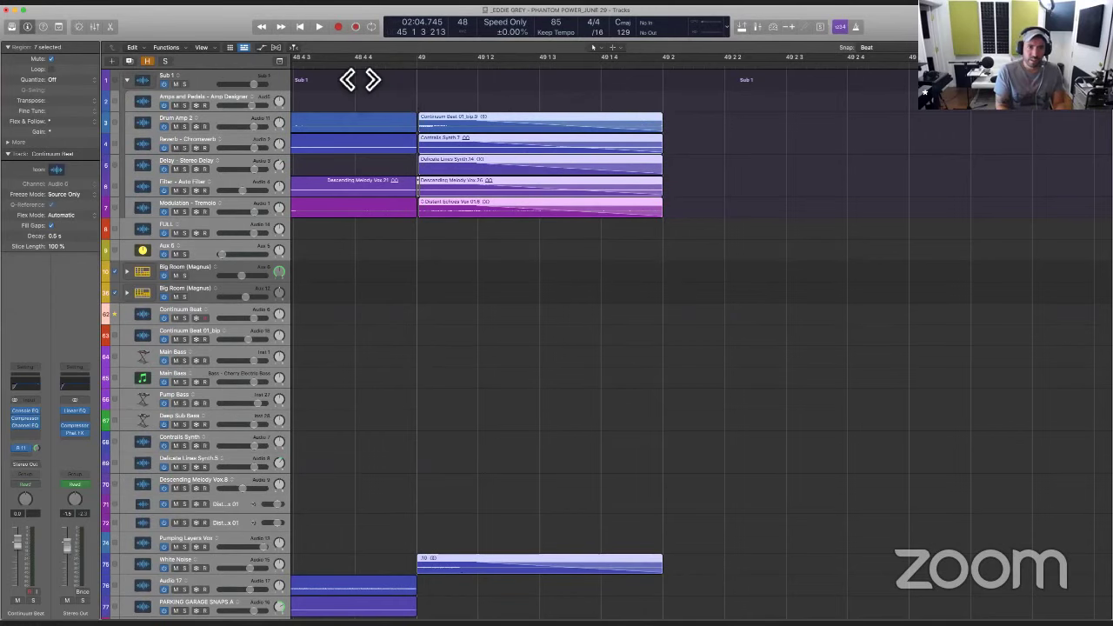
pyautogui.press('space')
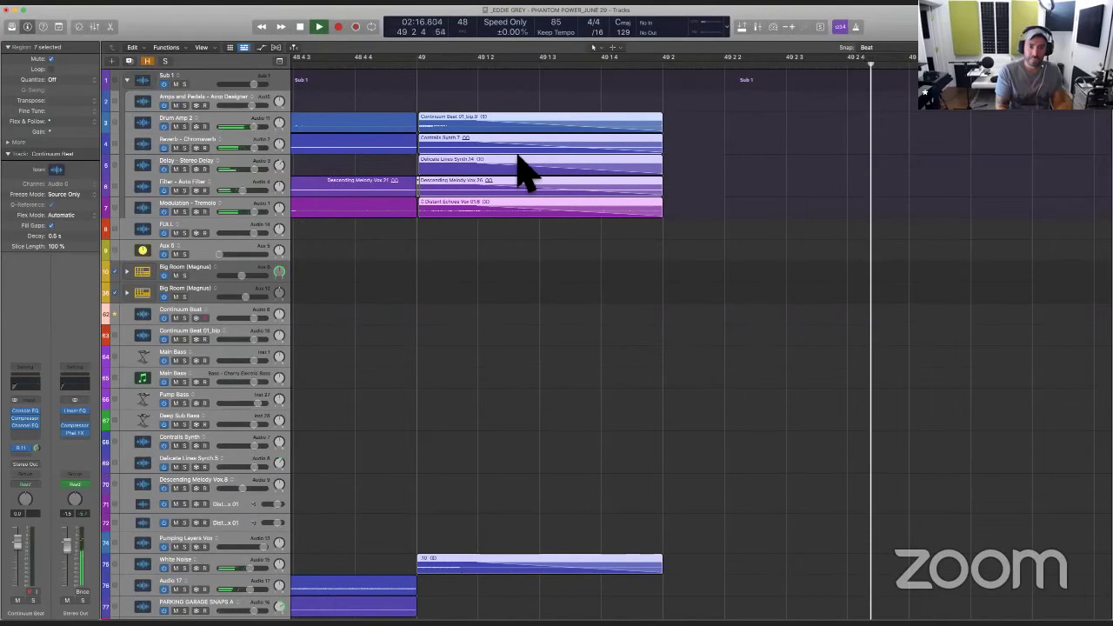
pyautogui.press('space')
# Review the closing section's regions and briefly play the start of bar 45
pyautogui.scroll(-10, 608, 183)
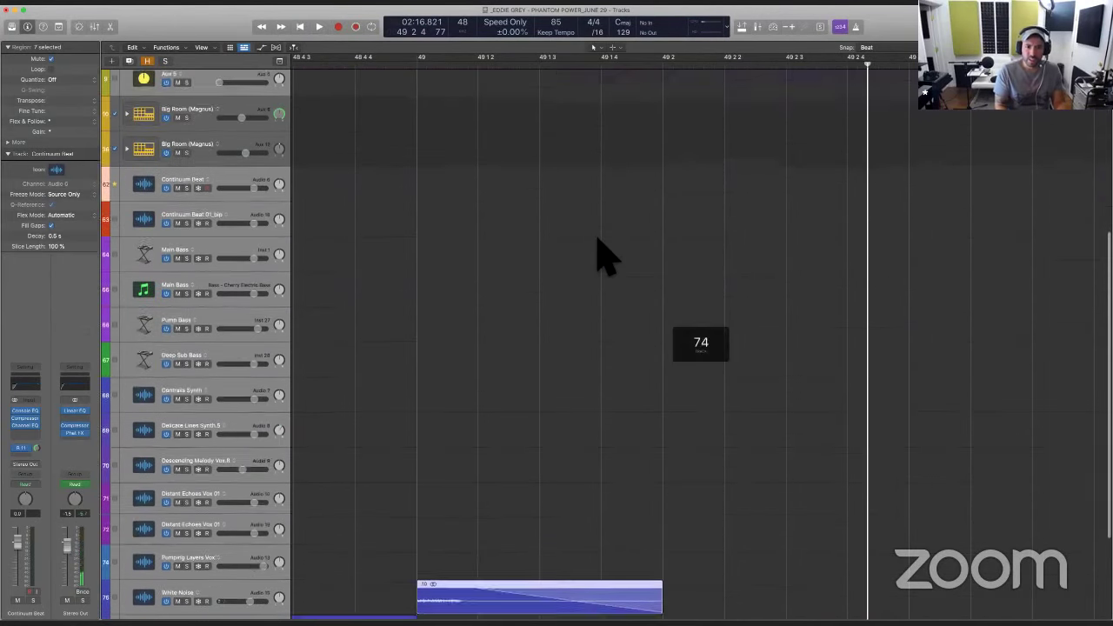
pyautogui.scroll(-10, 476, 518)
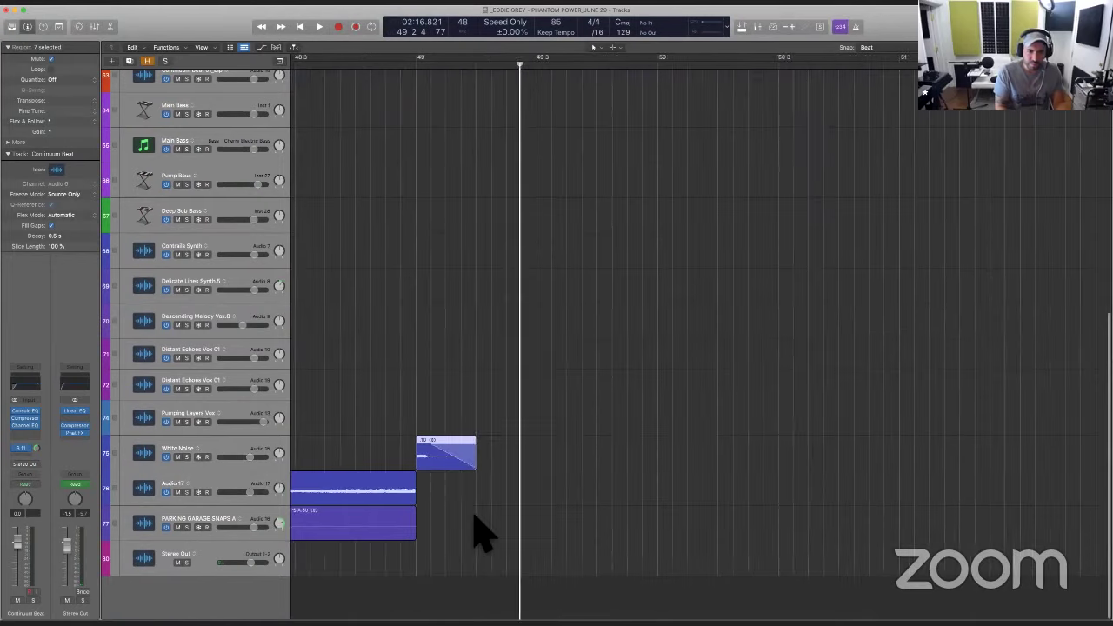
pyautogui.hscroll(3, 491, 531)
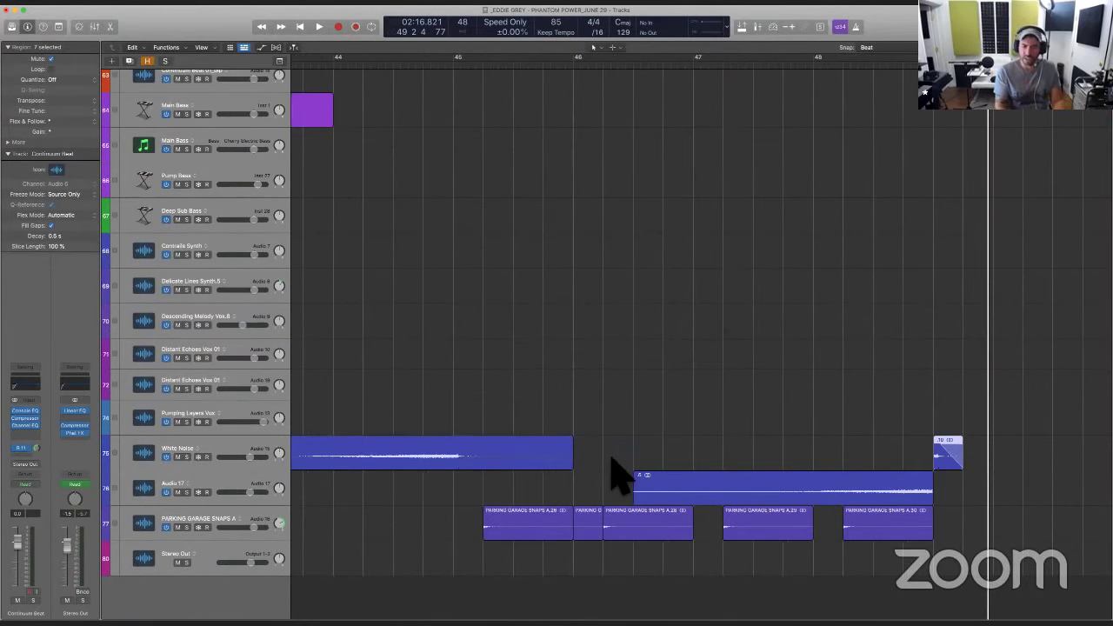
pyautogui.scroll(-10, 561, 253)
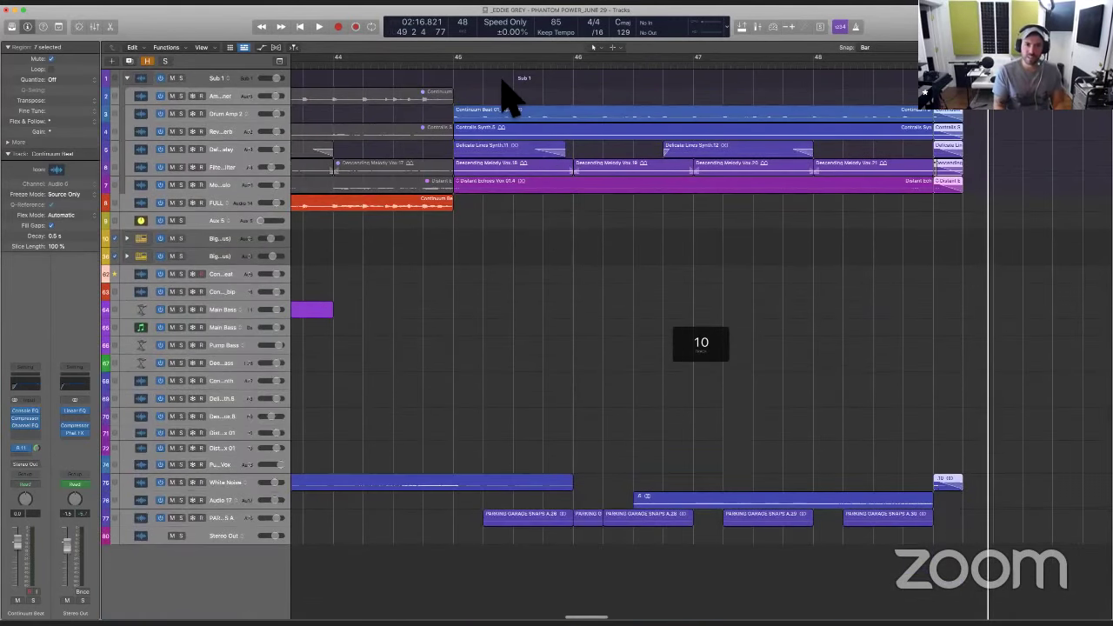
pyautogui.click(466, 81)
pyautogui.press('space')
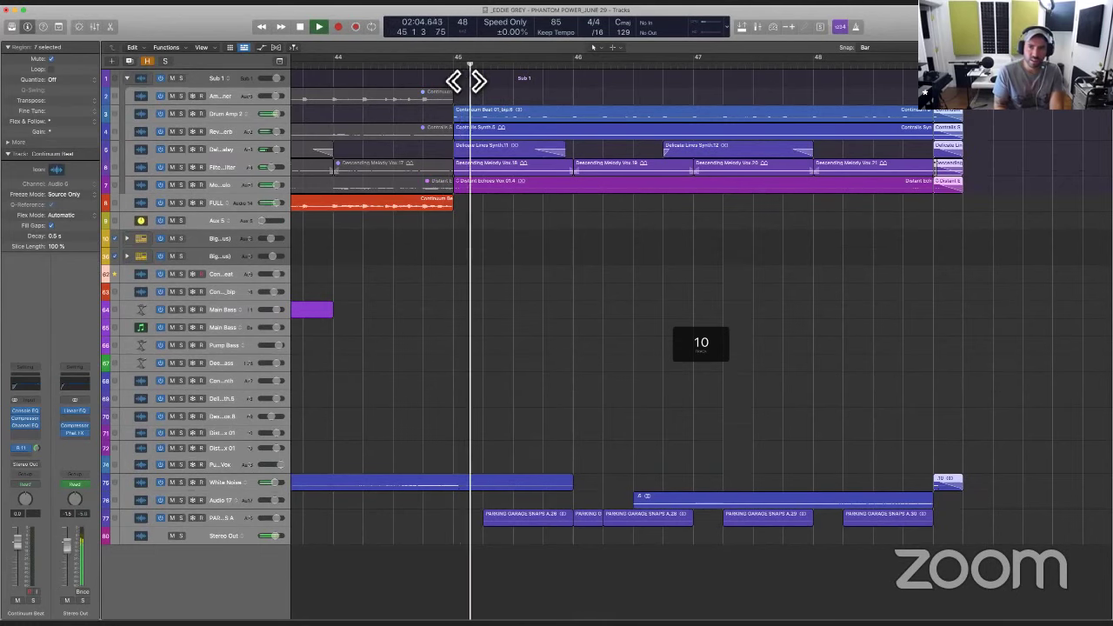
pyautogui.press('space')
# Solo the Reverb - Chromaverb track, play the ending from bar 48 beat 4 to past bar 49, and unsolo it
pyautogui.click(926, 83)
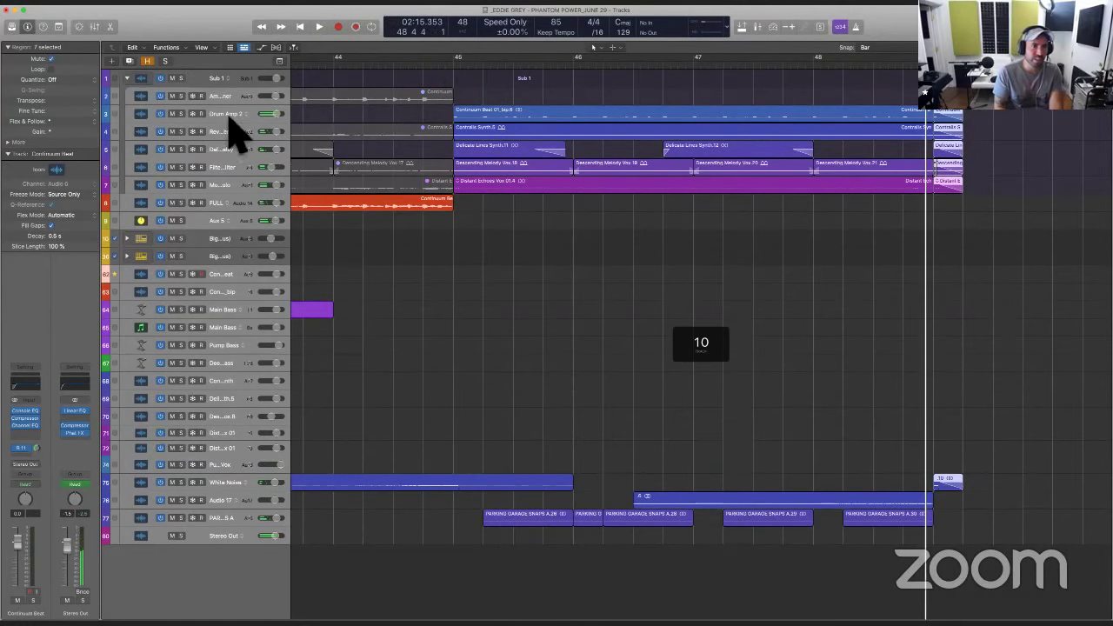
pyautogui.click(197, 134)
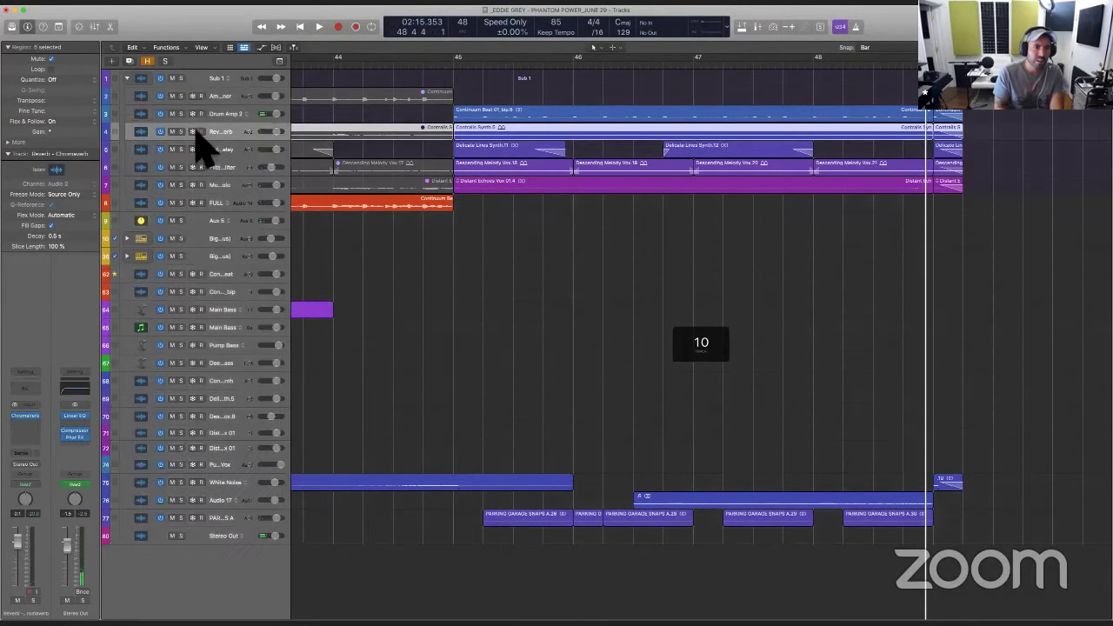
pyautogui.click(181, 131)
pyautogui.press('space')
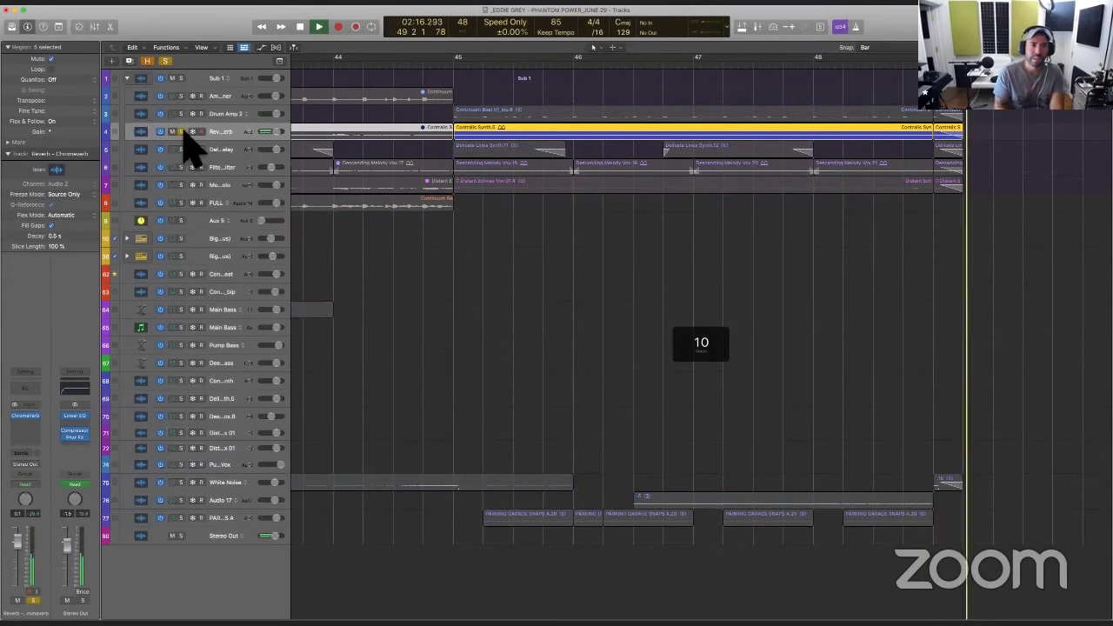
pyautogui.click(181, 132)
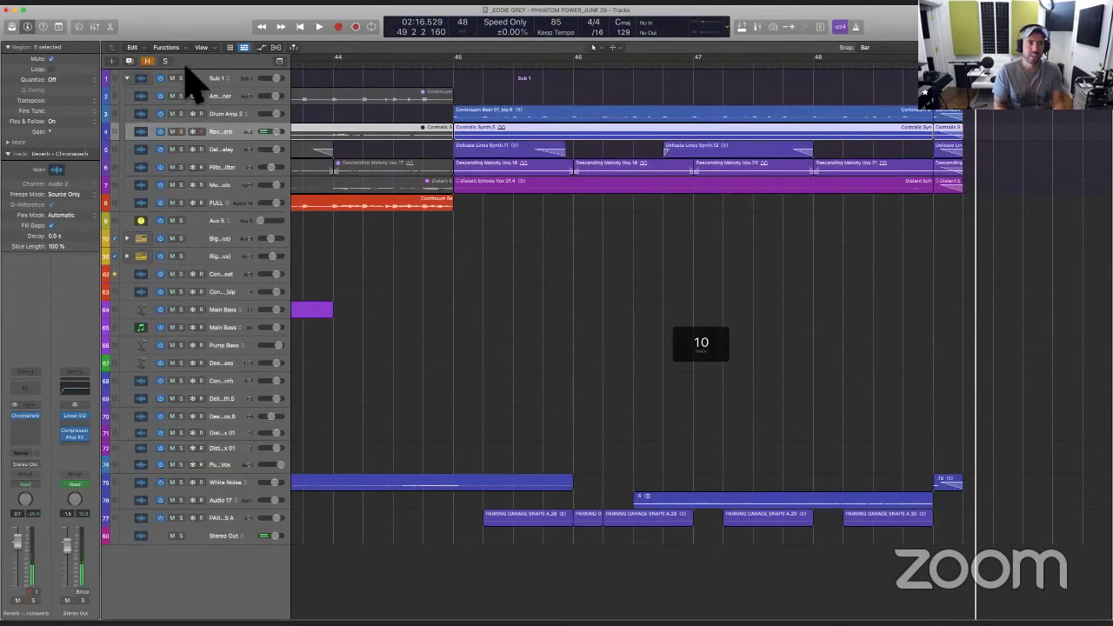
# Raise the gain of the Contrails Synth region at bar 49 on the Reverb - Chromaverb track to -10.4 dB
pyautogui.click(995, 143)
pyautogui.press('z')
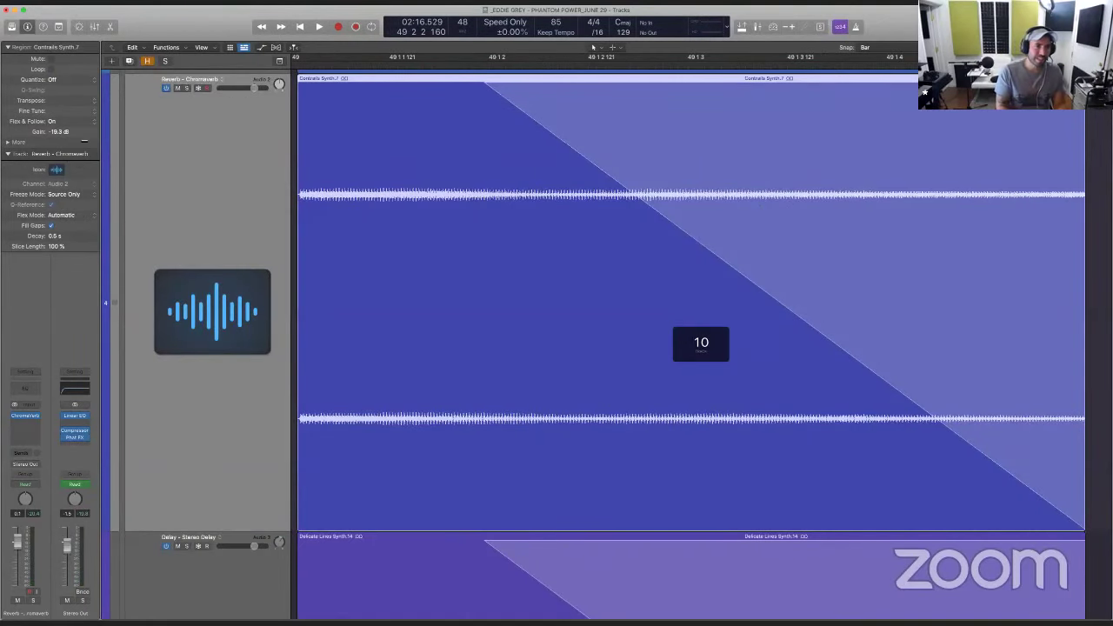
pyautogui.moveTo(58, 131); pyautogui.dragTo(58, 105)
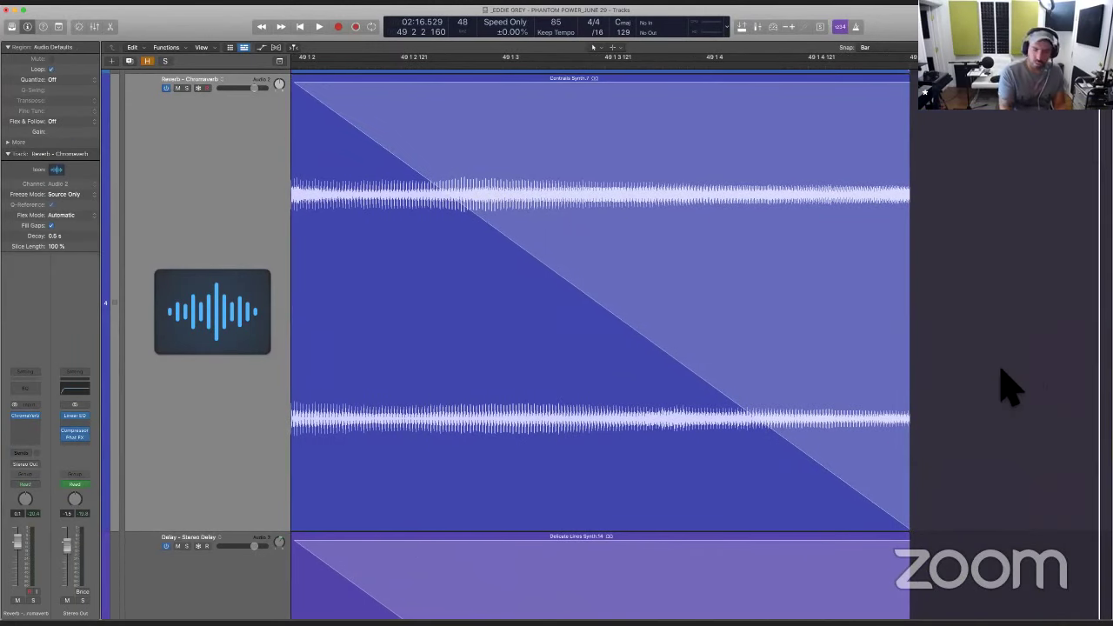
# Play the full mix from bar 48 beat 4 to bar 50
pyautogui.press('z')
pyautogui.hscroll(15, 1009, 387)
pyautogui.scroll(5, 994, 368)
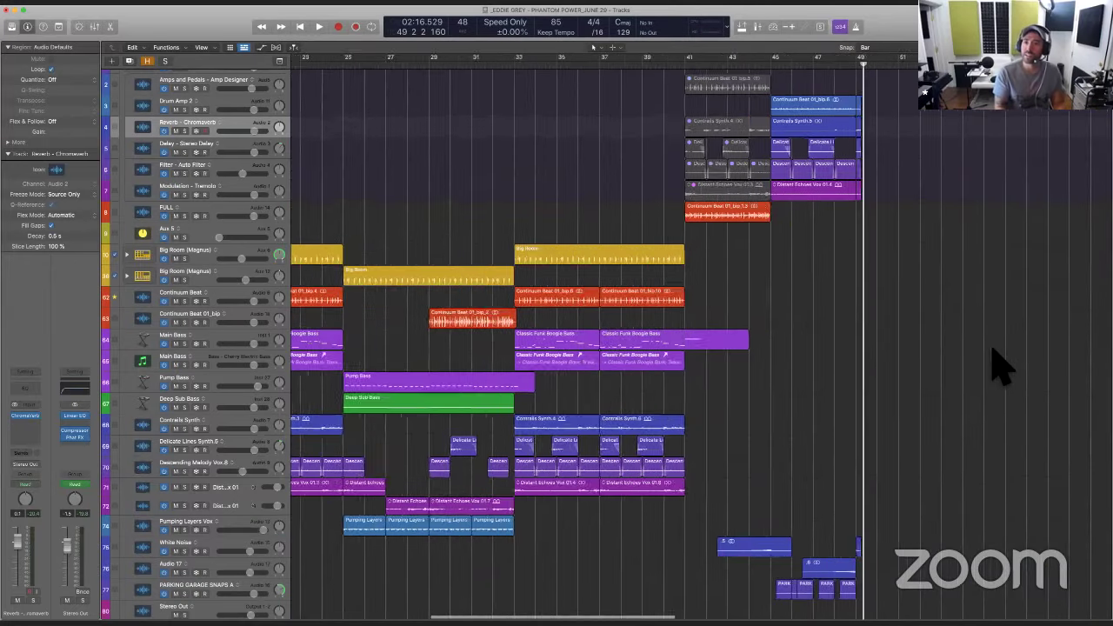
pyautogui.scroll(5, 879, 270)
pyautogui.click(739, 62)
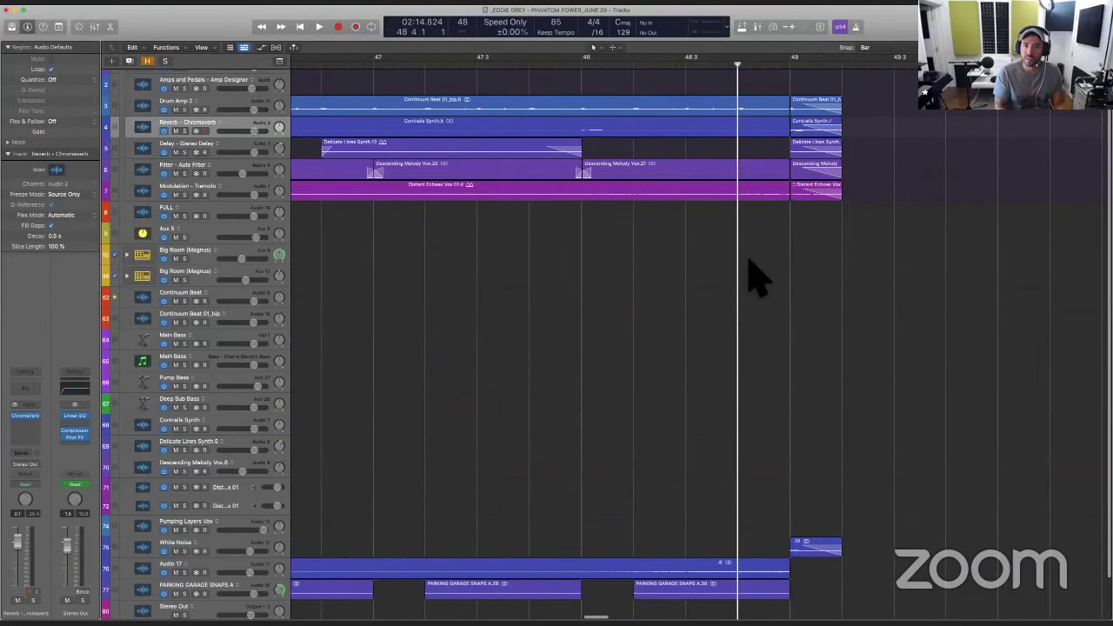
pyautogui.press('space')
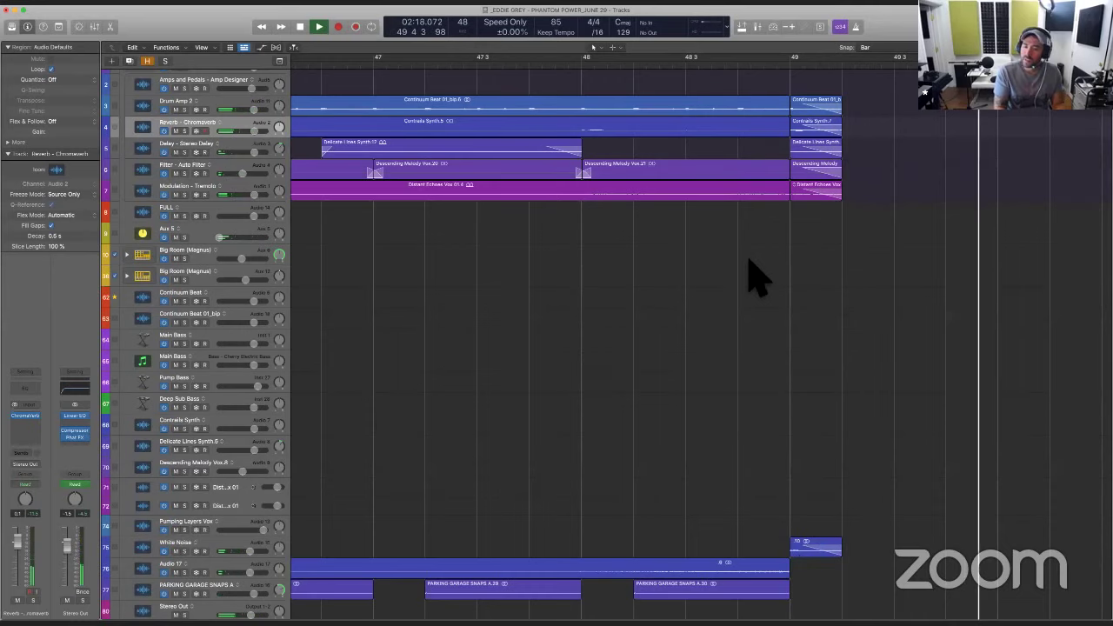
pyautogui.press('space')
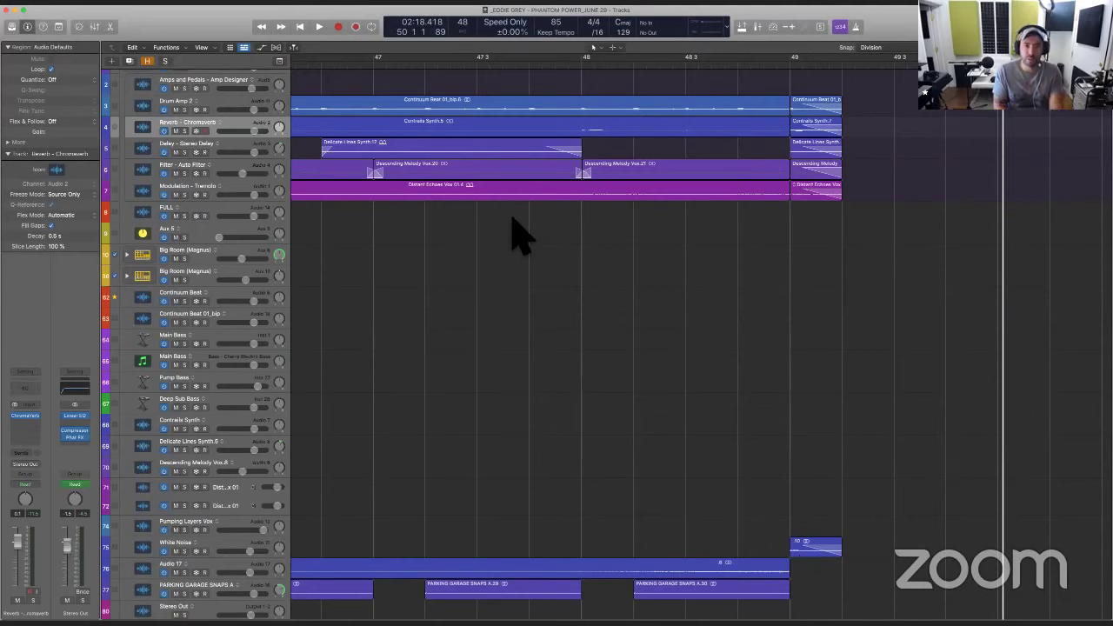
# Set the Reverb track's ChromaVerb decay to 10 s and bounce the bar 49 Contrails Synth region in place
pyautogui.click(809, 129)
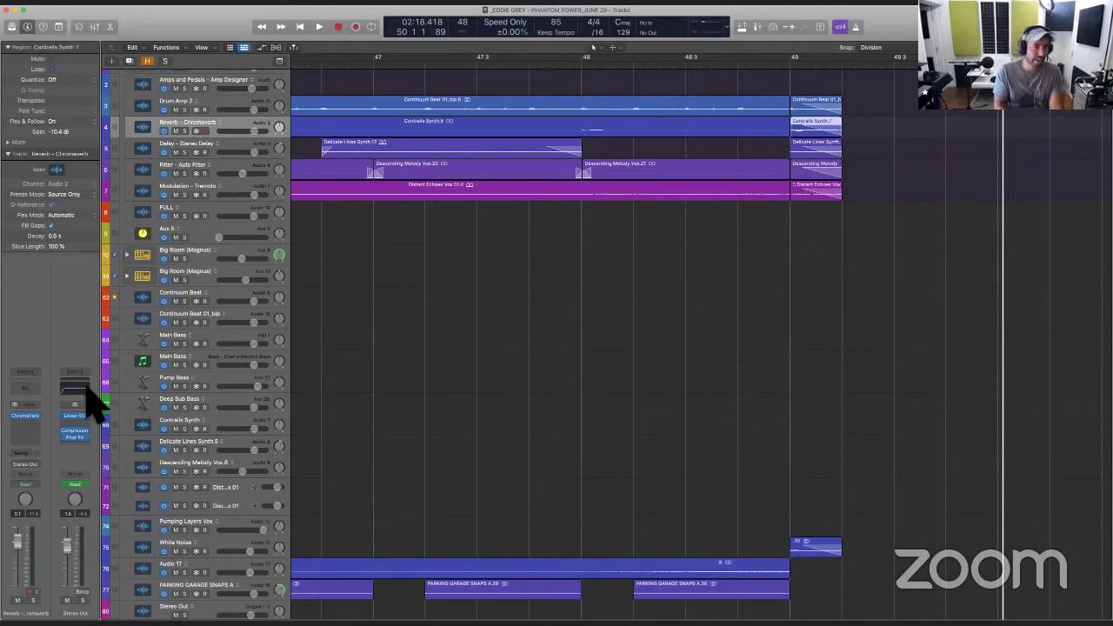
pyautogui.click(42, 415)
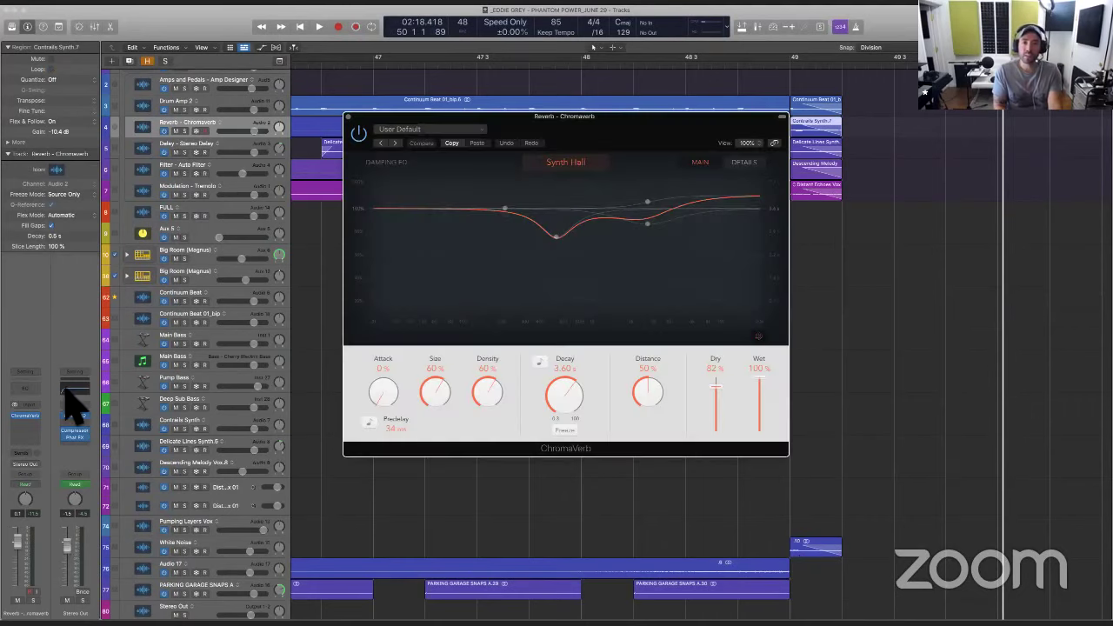
pyautogui.moveTo(637, 133); pyautogui.dragTo(524, 118)
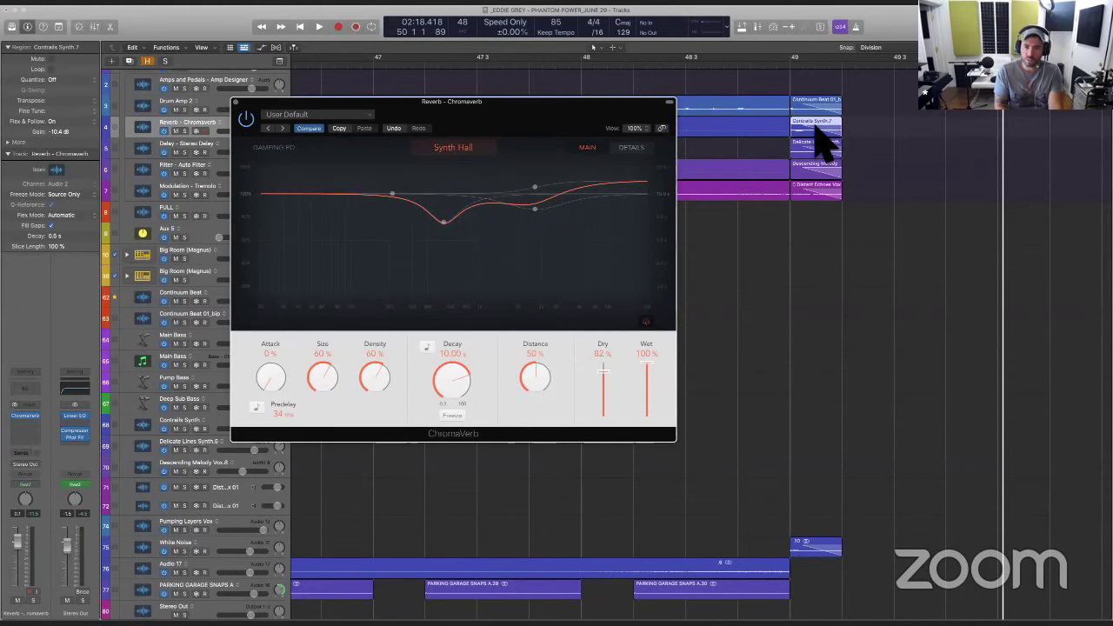
pyautogui.hotkey('ctrl', 'b')
pyautogui.press('Return')
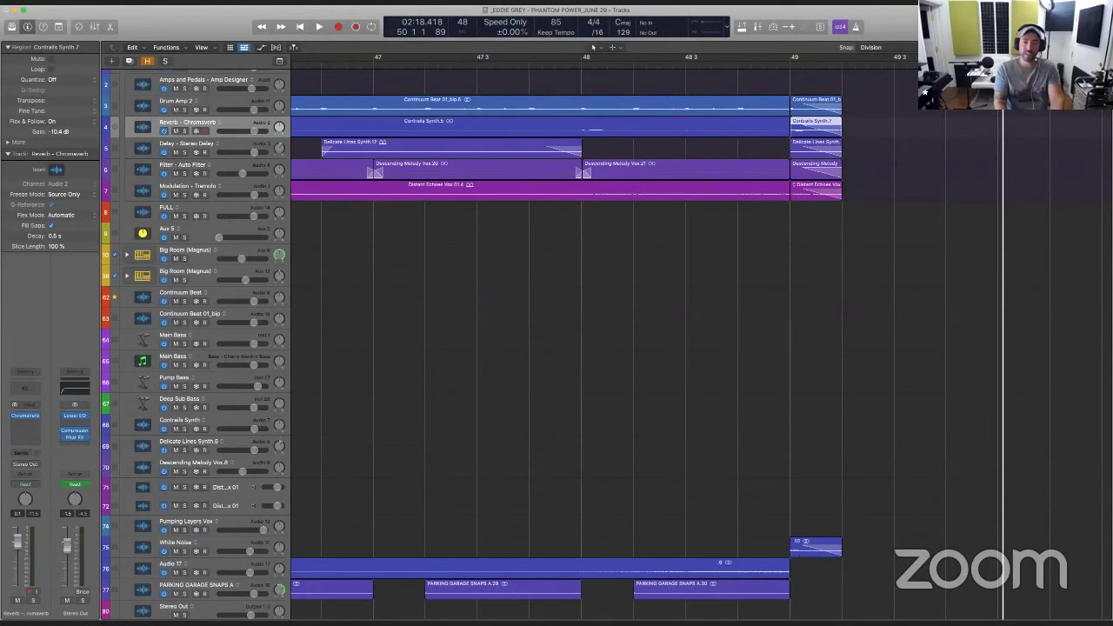
# Set the ChromaVerb decay back to 3.6 s and play the ending with the bounced synth from bar 48 beat 4 to 50 4
pyautogui.click(737, 152)
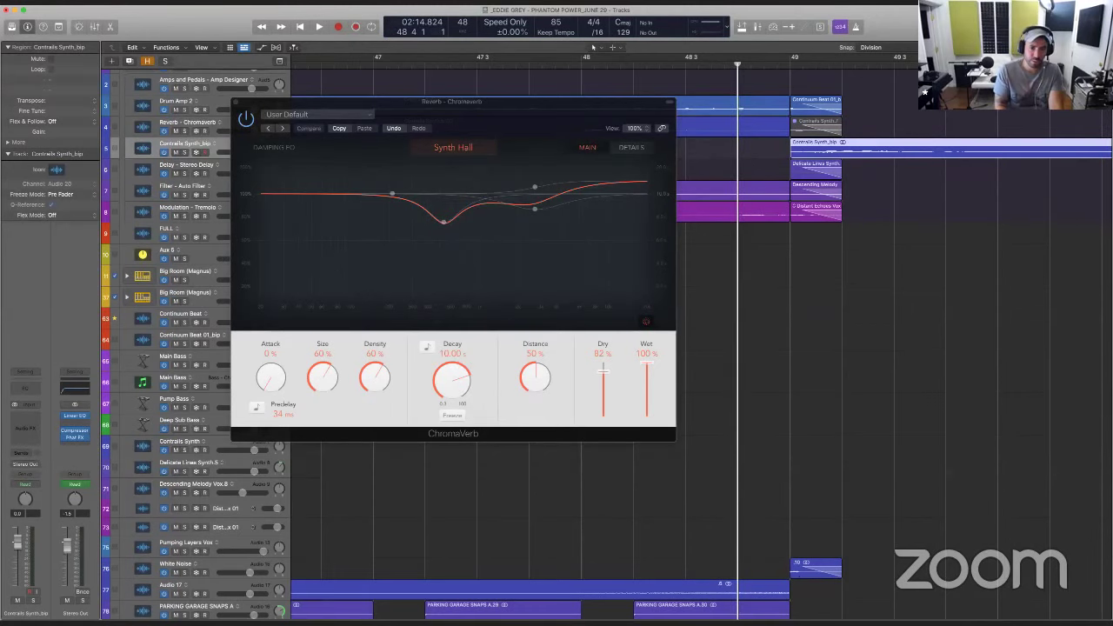
pyautogui.doubleClick(452, 353)
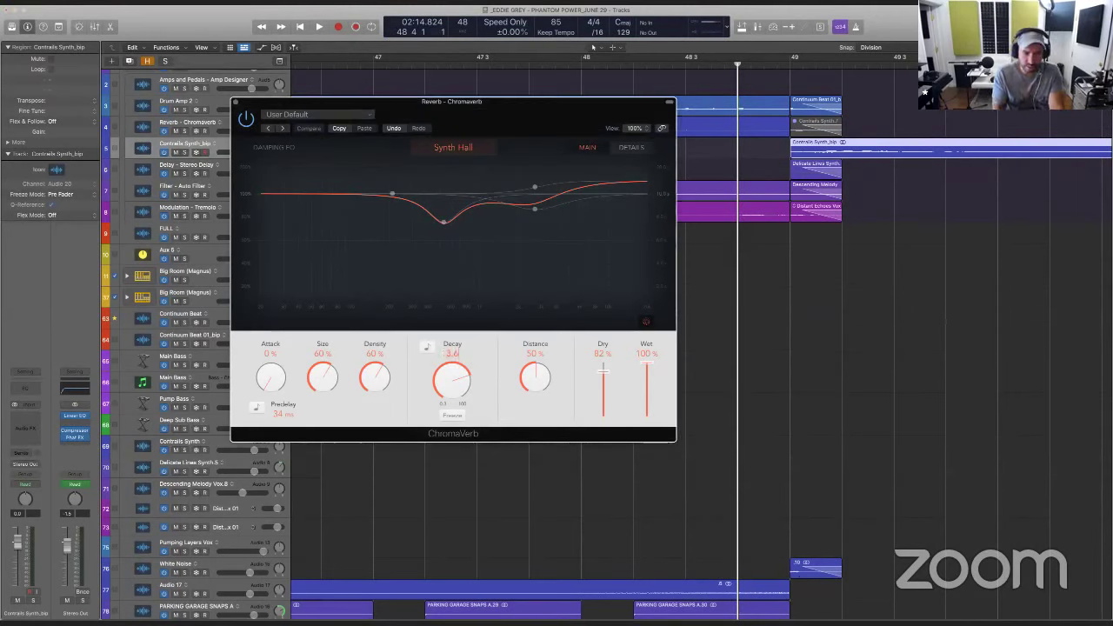
pyautogui.press('space')
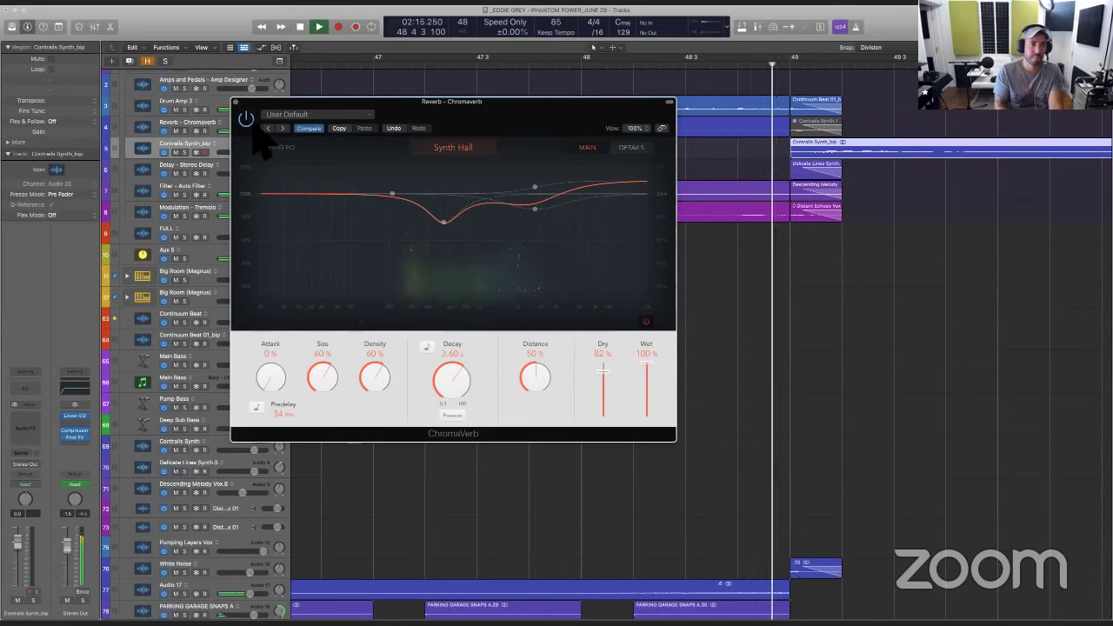
pyautogui.click(234, 102)
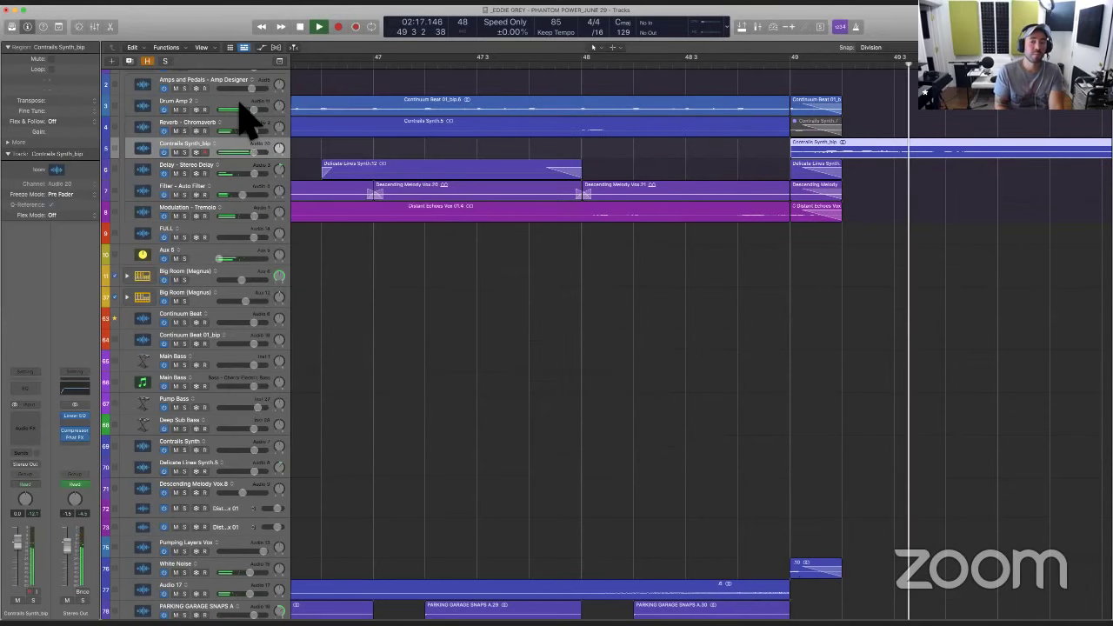
pyautogui.scroll(-5, 913, 248)
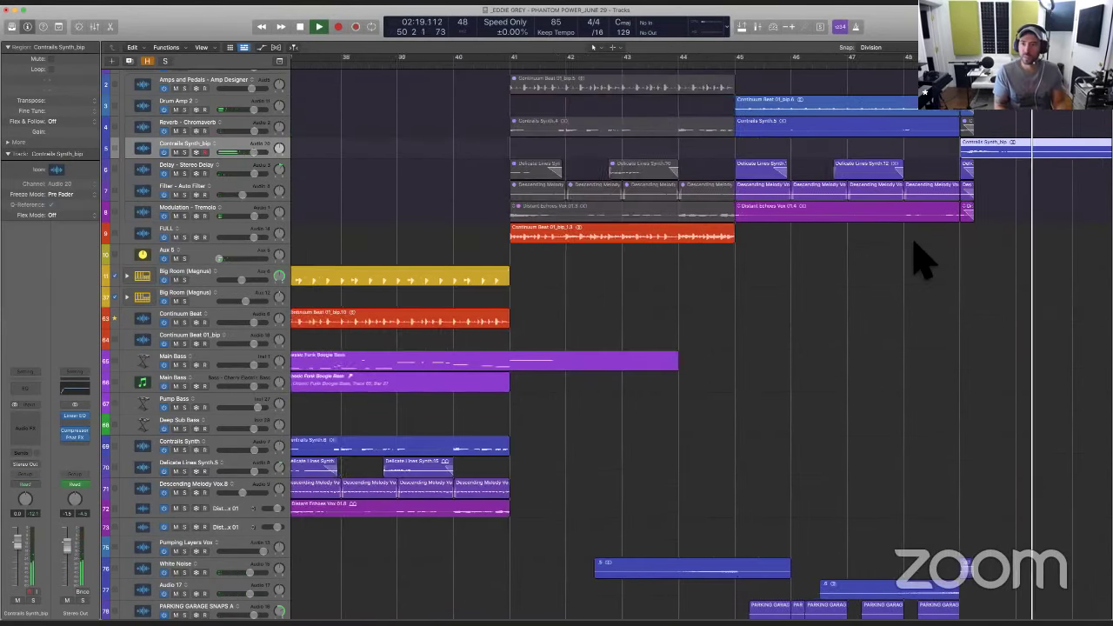
pyautogui.click(899, 248)
pyautogui.press('space')
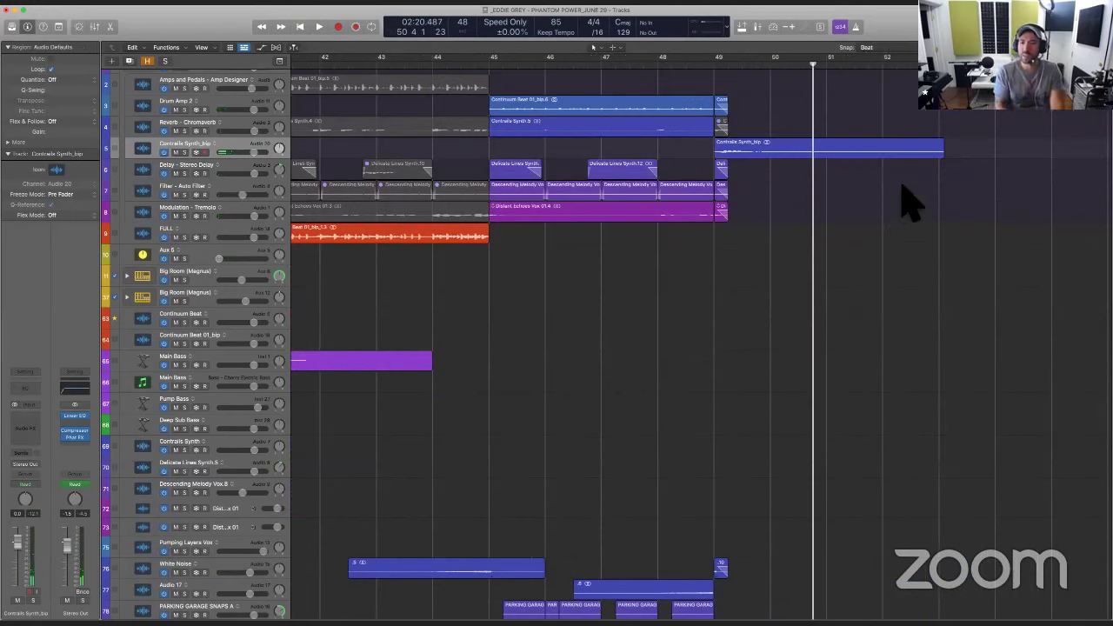
# Trim the end of the Contrails Synth_bip region to about 50 4, fade it out along its length, and play the ending
pyautogui.moveTo(955, 169); pyautogui.dragTo(816, 172)
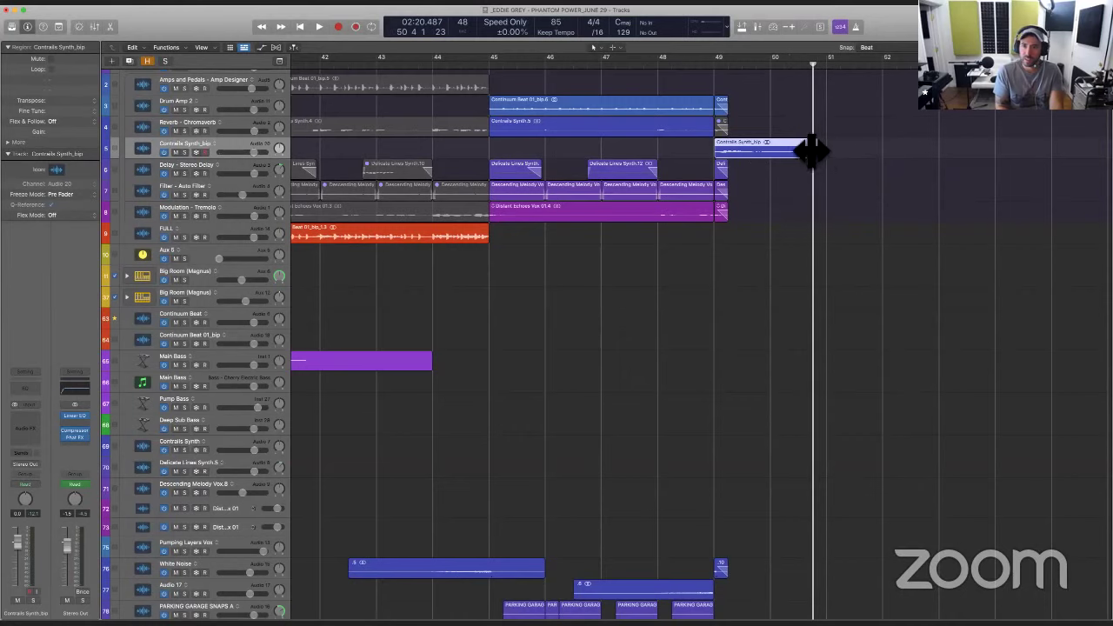
pyautogui.click(812, 151)
pyautogui.press('space')
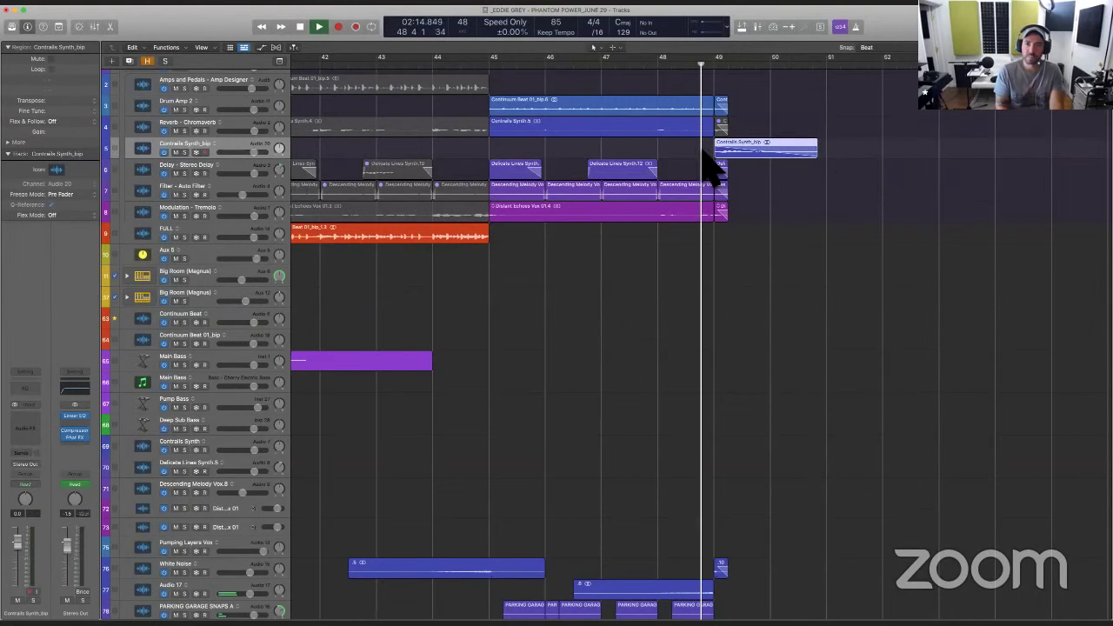
# Duplicate the Contrails Synth_bip track together with its faded region at bar 49
pyautogui.moveTo(661, 78); pyautogui.dragTo(932, 327)
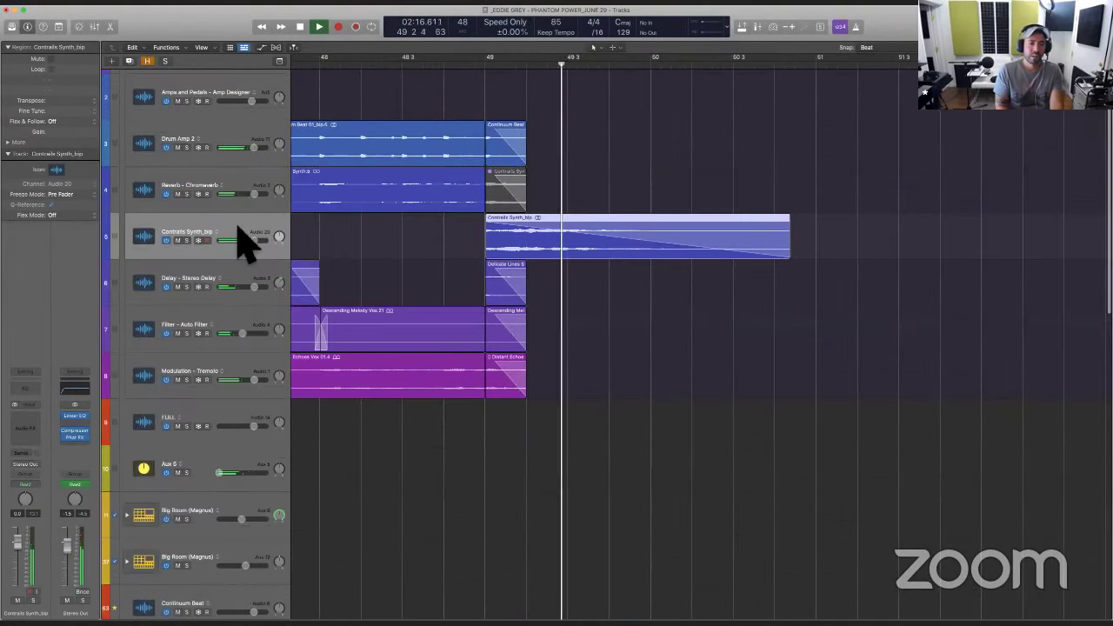
pyautogui.click(130, 63)
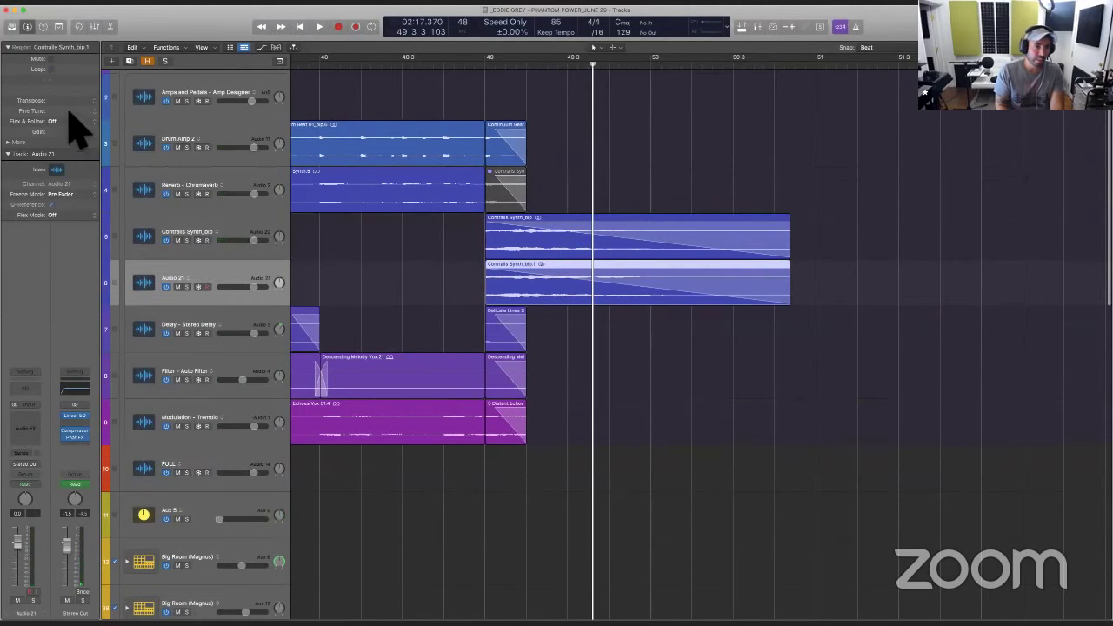
# Transpose the duplicated Contrails Synth_bip.1 region at bar 49 by -12 semitones and play the ending
pyautogui.click(96, 101)
pyautogui.click(90, 111)
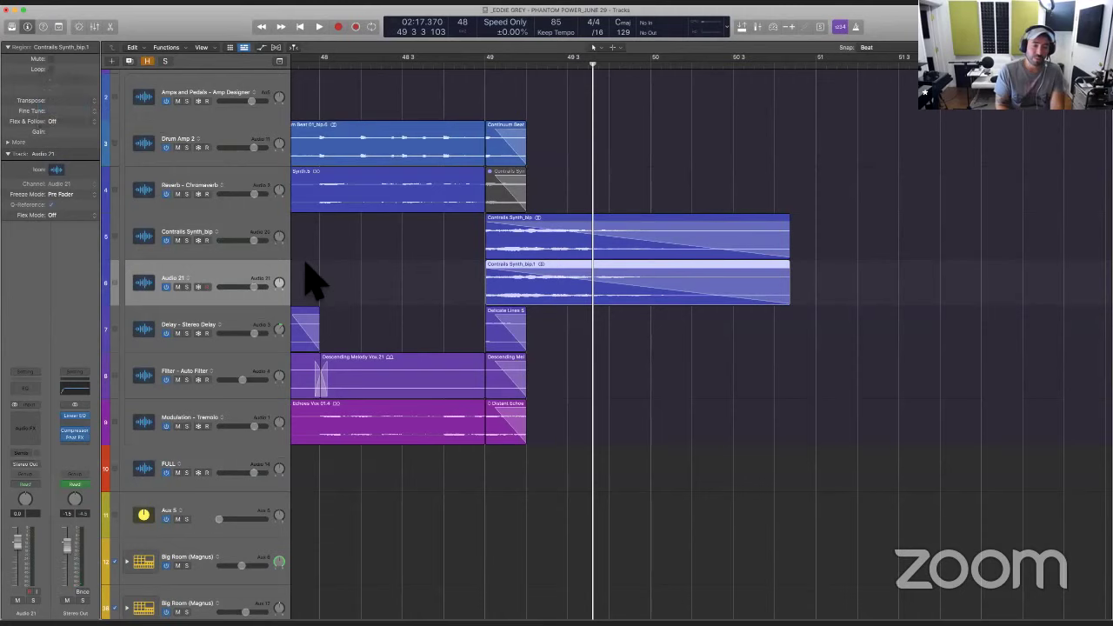
pyautogui.click(393, 271)
pyautogui.press('space')
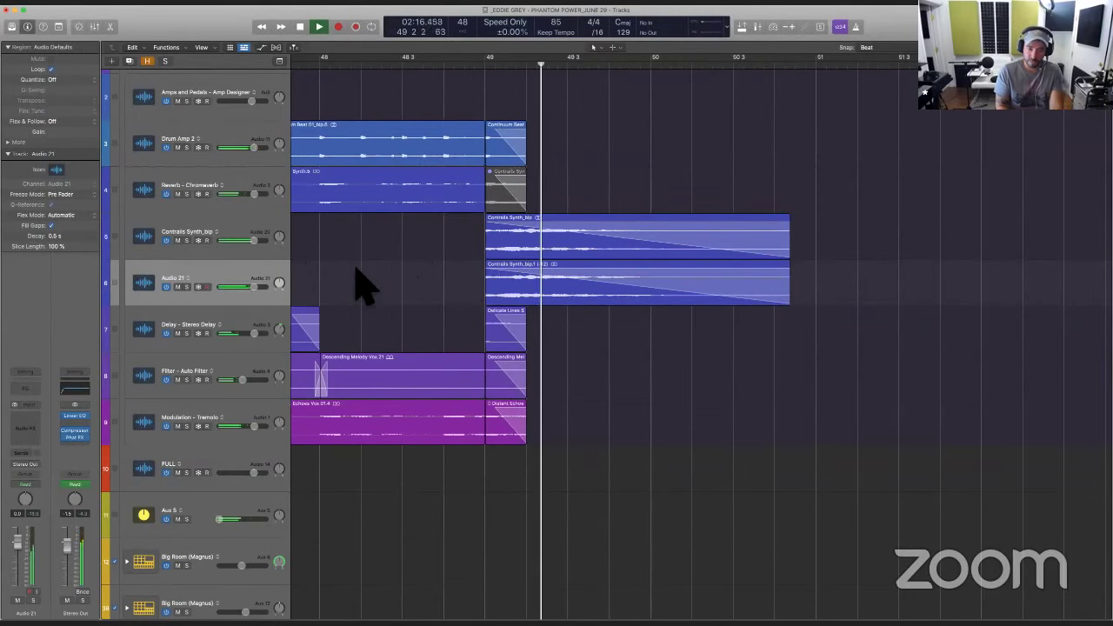
pyautogui.press('space')
# Lower the gain of the transposed Contrails Synth_bip.1 region to -7.3 dB while playing the ending
pyautogui.click(487, 290)
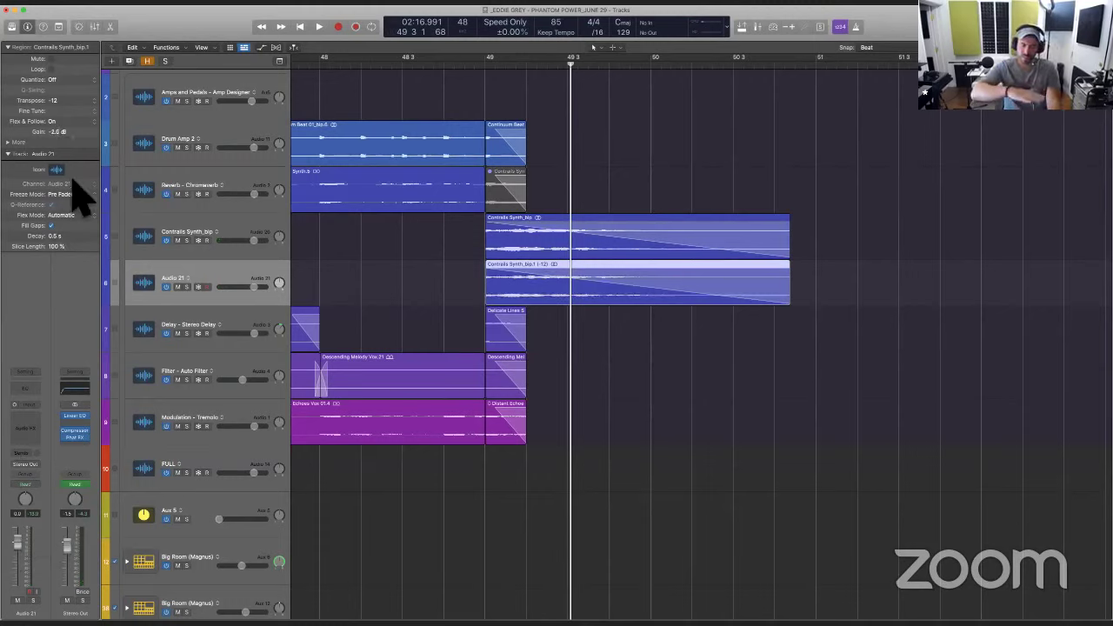
pyautogui.press('space')
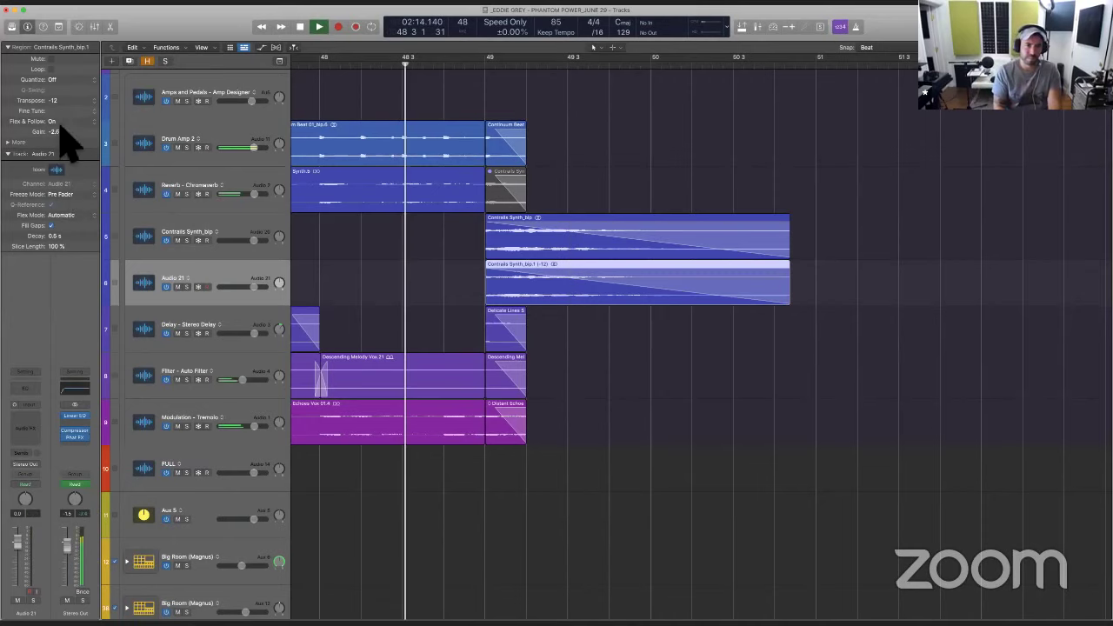
pyautogui.moveTo(65, 143)
pyautogui.mouseDown()
pyautogui.moveTo(64, 200)
pyautogui.moveTo(67, 144)
pyautogui.mouseUp()
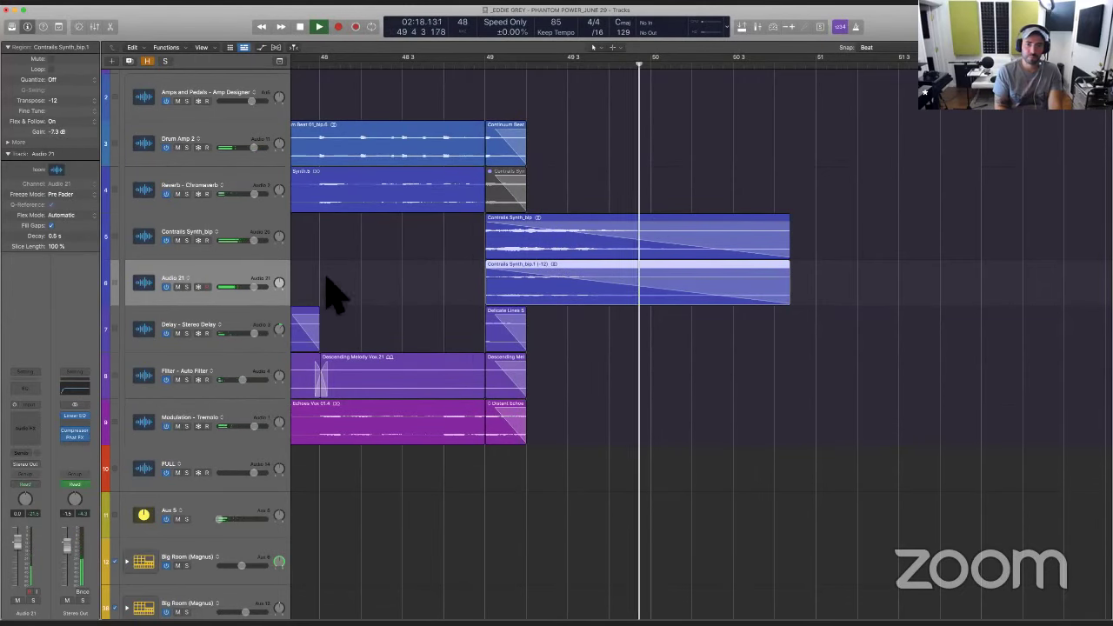
pyautogui.press('space')
pyautogui.click(415, 322)
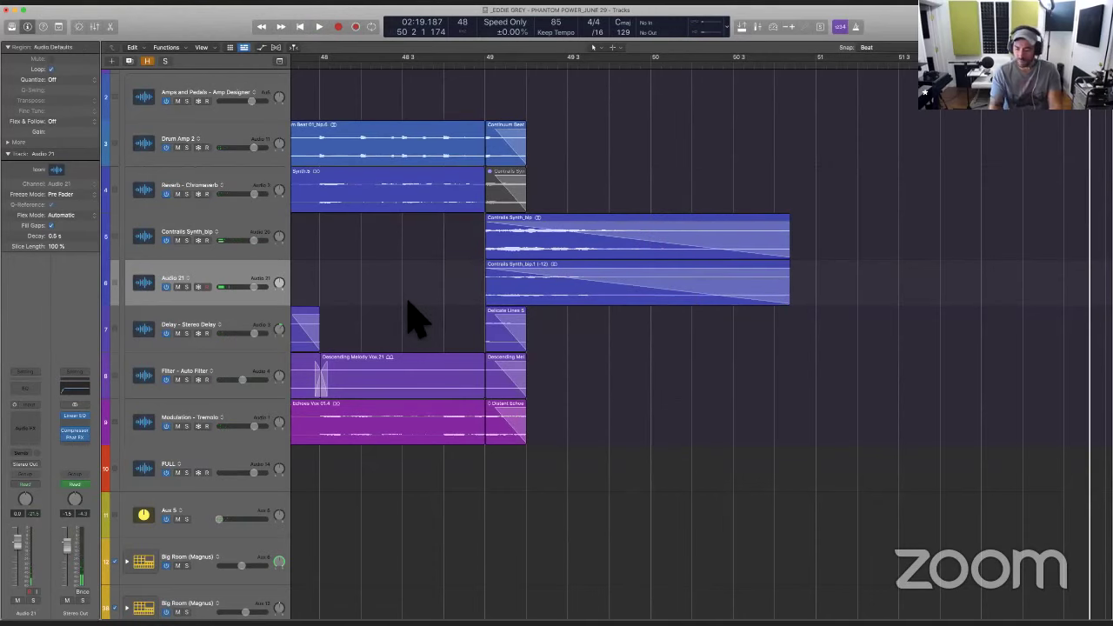
# Review the whole arrangement from the ending back to the intro, and place the playhead at bar 5
pyautogui.press('z')
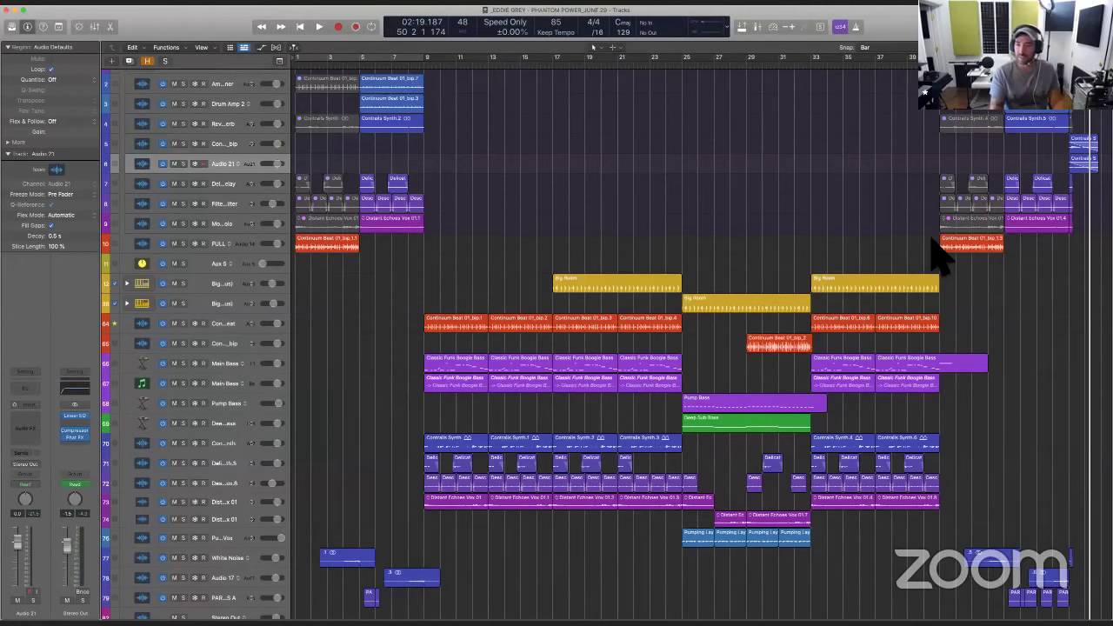
pyautogui.hscroll(5, 914, 278)
pyautogui.hscroll(-8, 539, 200)
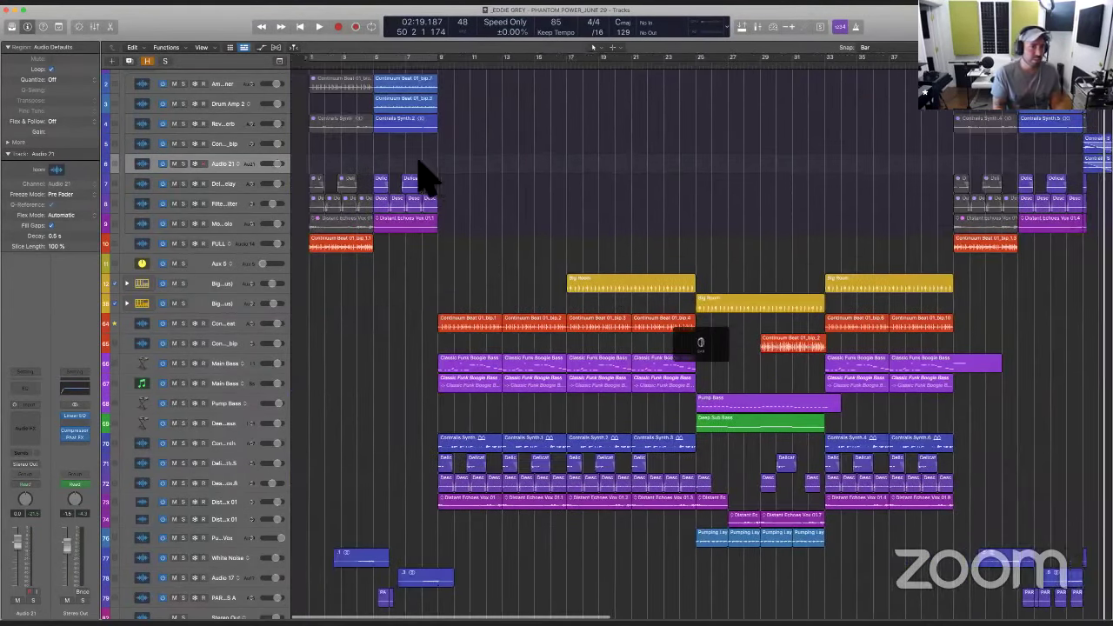
pyautogui.press('z')
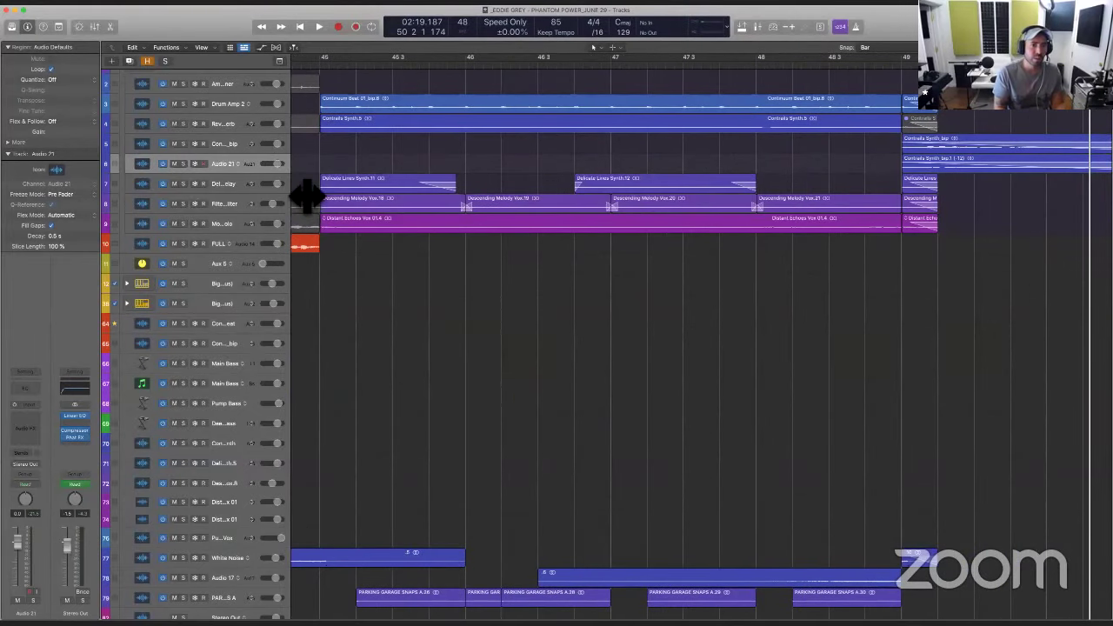
pyautogui.hscroll(-2, 391, 205)
pyautogui.hscroll(-15, 455, 179)
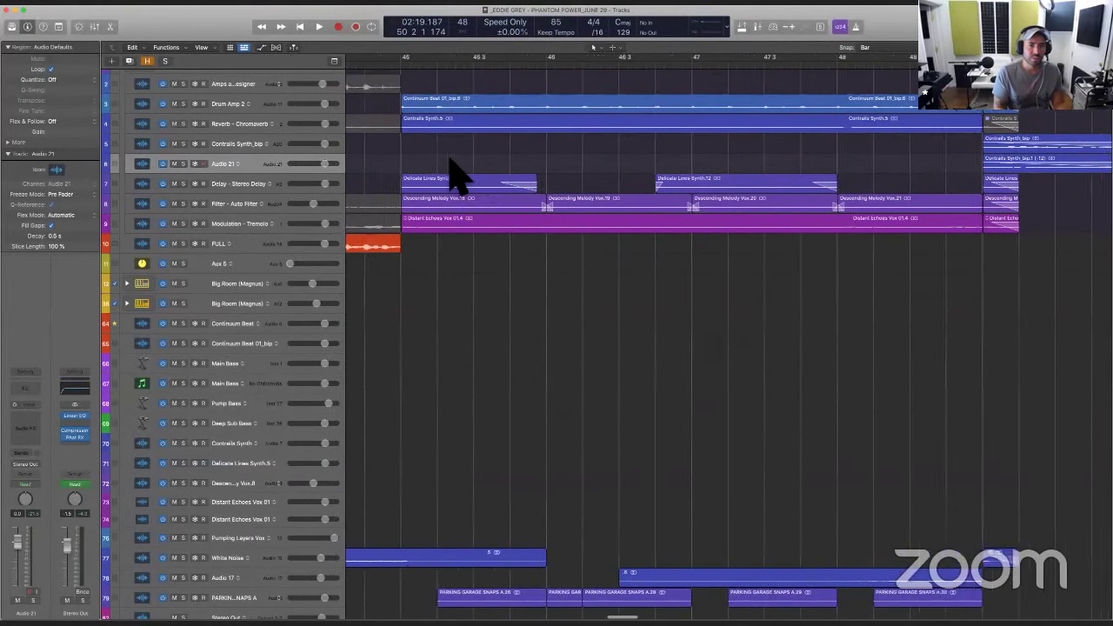
pyautogui.hscroll(-20, 454, 174)
pyautogui.hscroll(5, 522, 241)
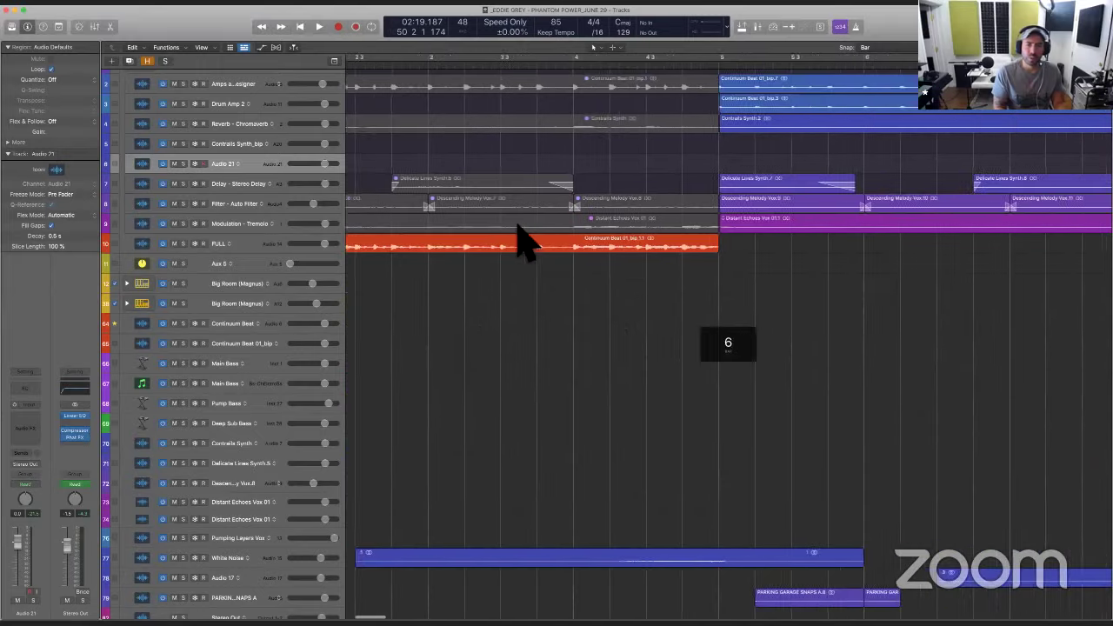
pyautogui.scroll(-1, 487, 121)
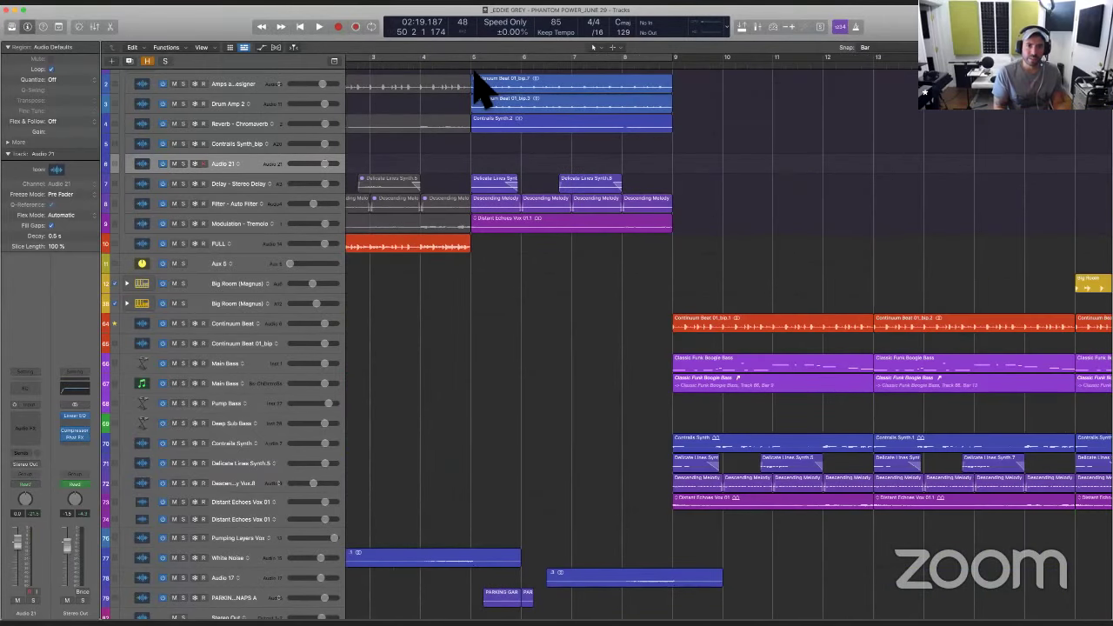
pyautogui.click(474, 68)
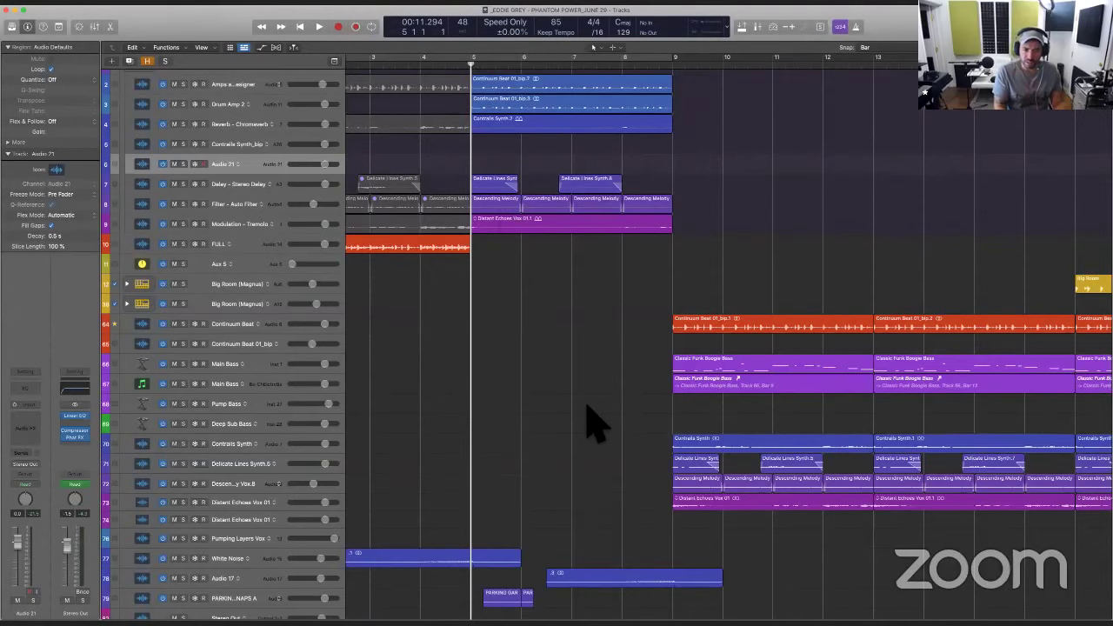
pyautogui.scroll(-2, 592, 510)
pyautogui.hscroll(5, 597, 534)
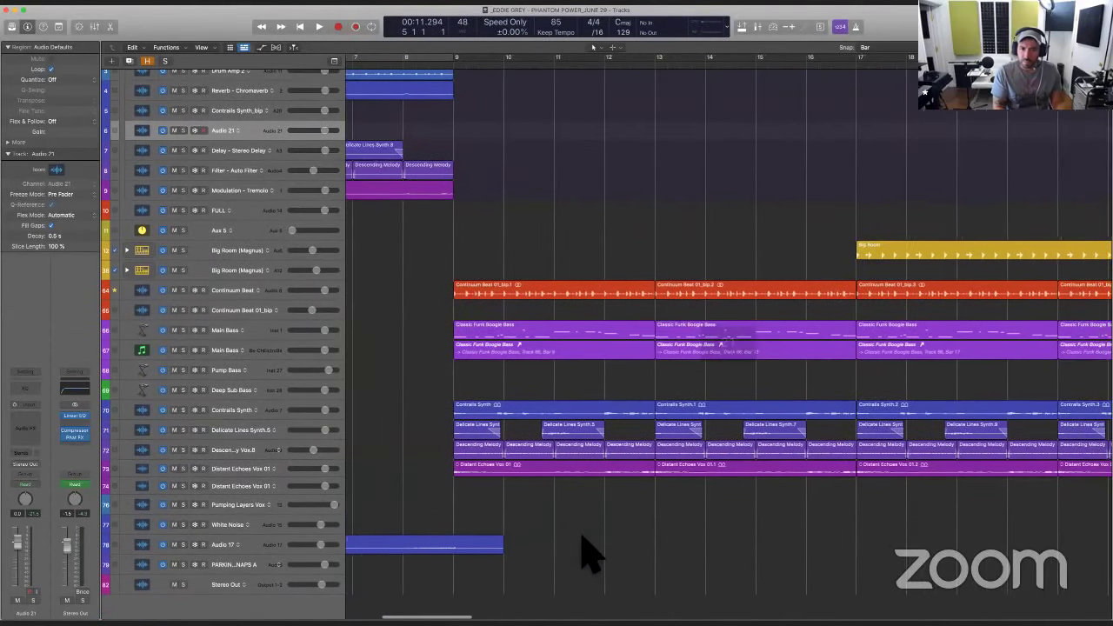
# Select the regions of the middle section between bars 25 and 33 and play it from bar 24
pyautogui.scroll(-5, 574, 535)
pyautogui.moveTo(373, 315); pyautogui.dragTo(611, 360)
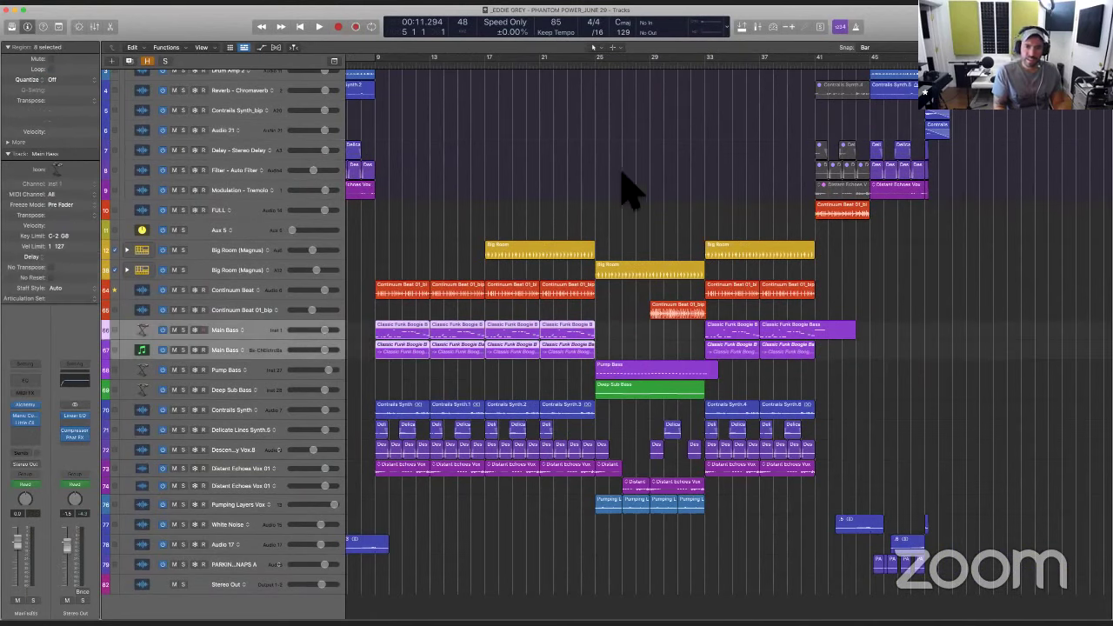
pyautogui.moveTo(622, 173); pyautogui.dragTo(695, 546)
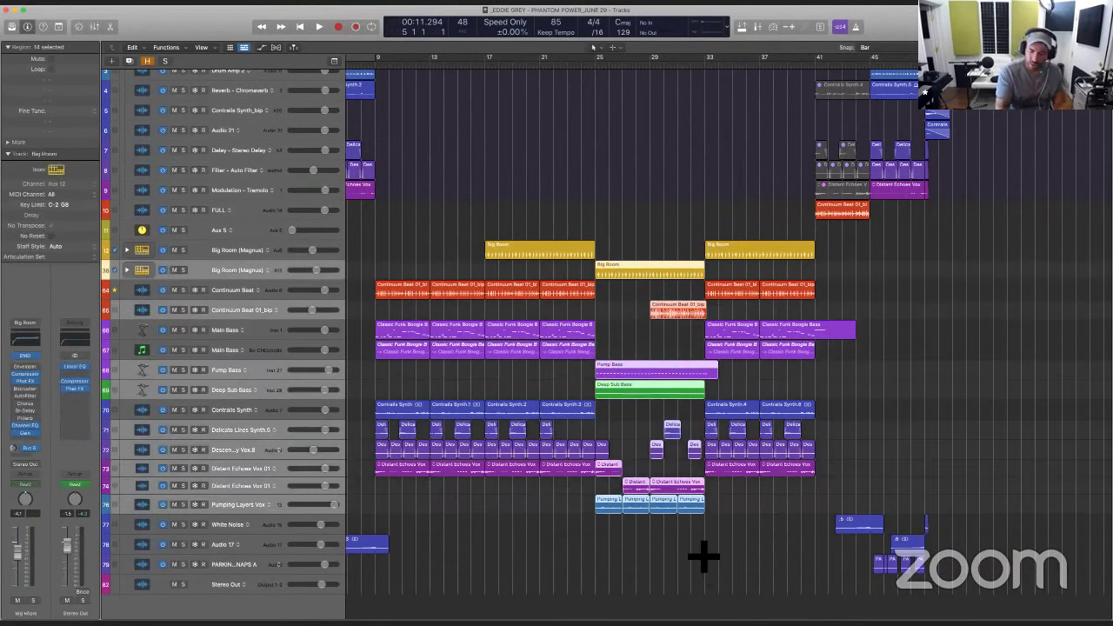
pyautogui.click(582, 78)
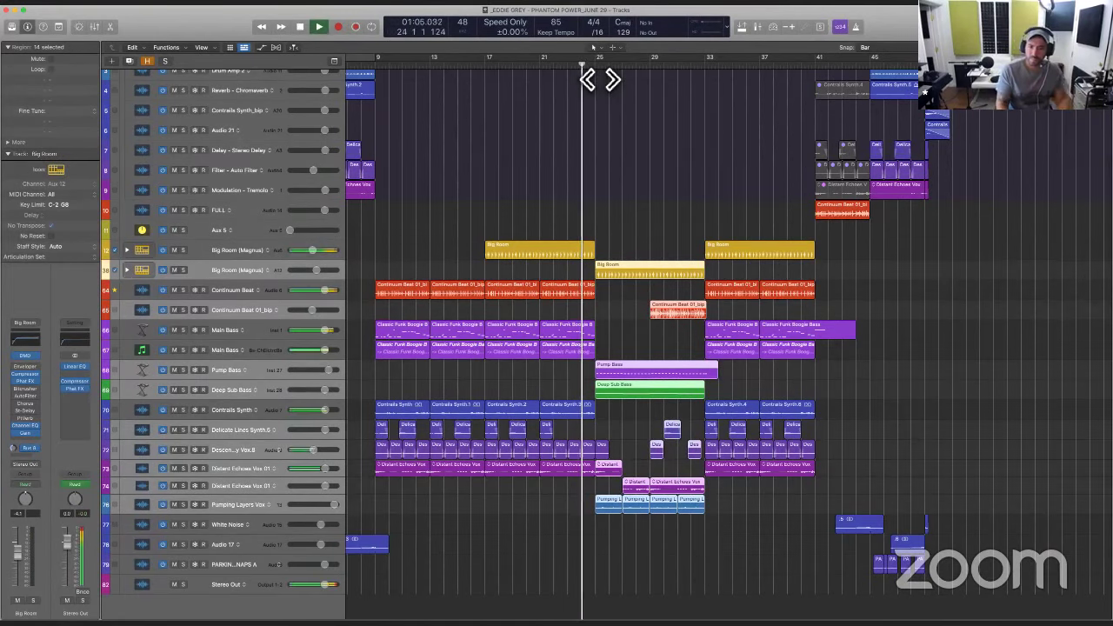
pyautogui.press('space')
pyautogui.press('super+Right')
pyautogui.press('super+Right')
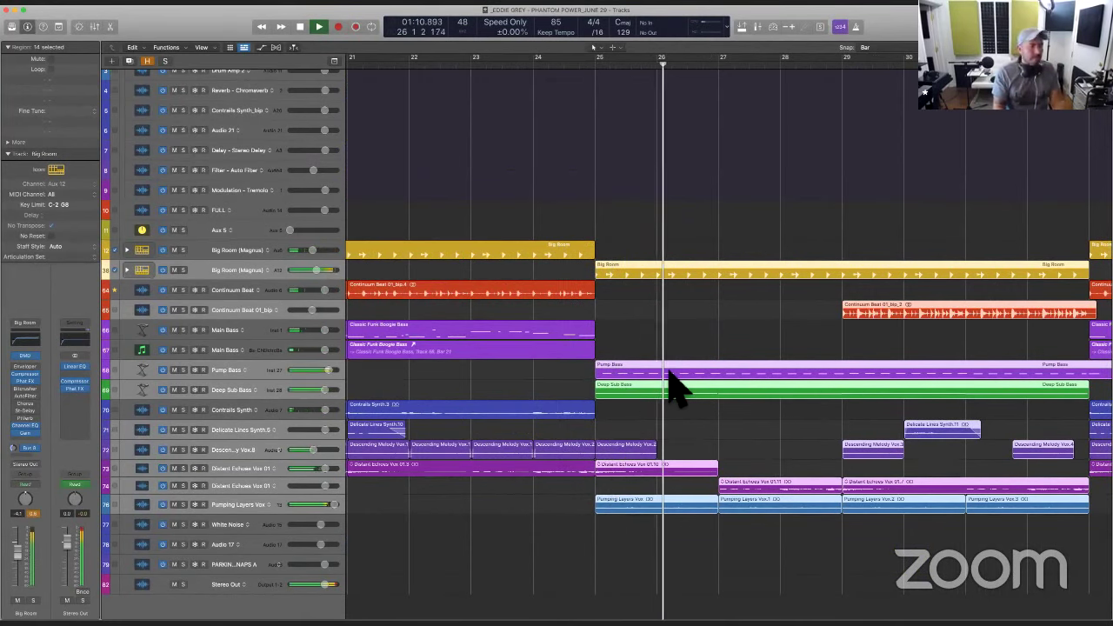
# Compare the middle section with and without Pumping Layers Vox by toggling its mute and solo, and listen through to bar 32
pyautogui.press('super+Left')
pyautogui.press('super+Left')
pyautogui.press('super+Left')
pyautogui.hscroll(5, 807, 460)
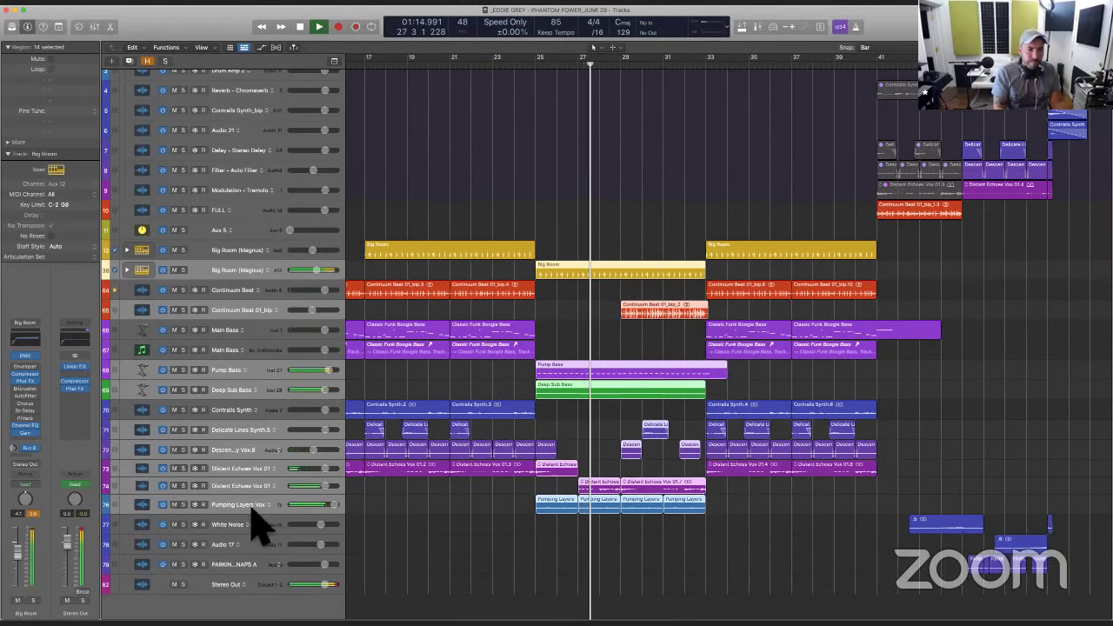
pyautogui.click(186, 511)
pyautogui.click(175, 505)
pyautogui.click(175, 504)
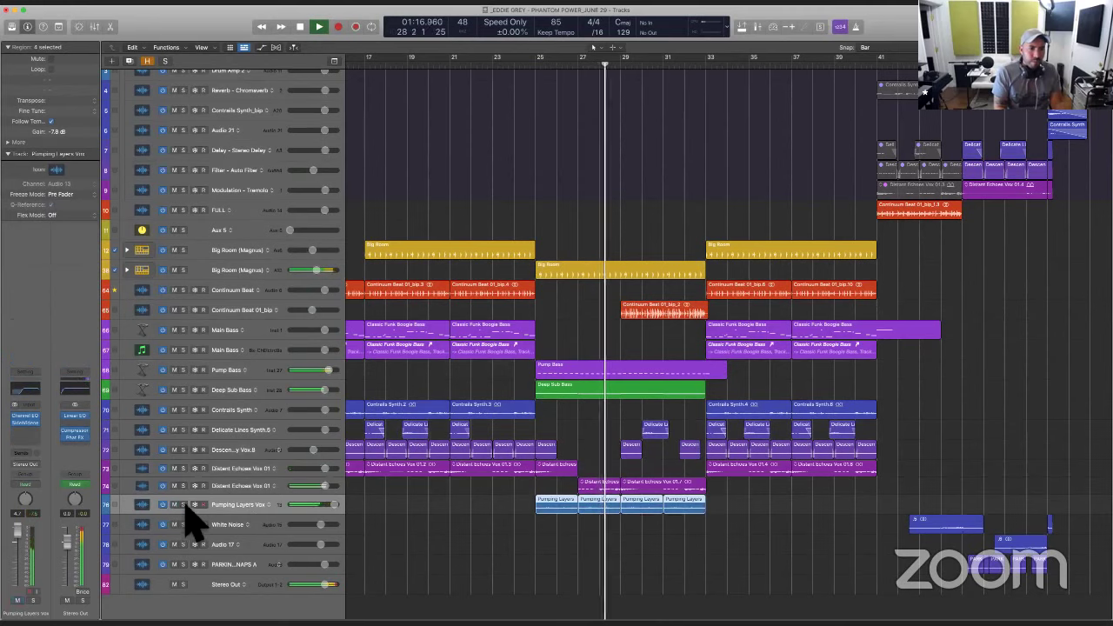
pyautogui.click(183, 504)
pyautogui.click(183, 505)
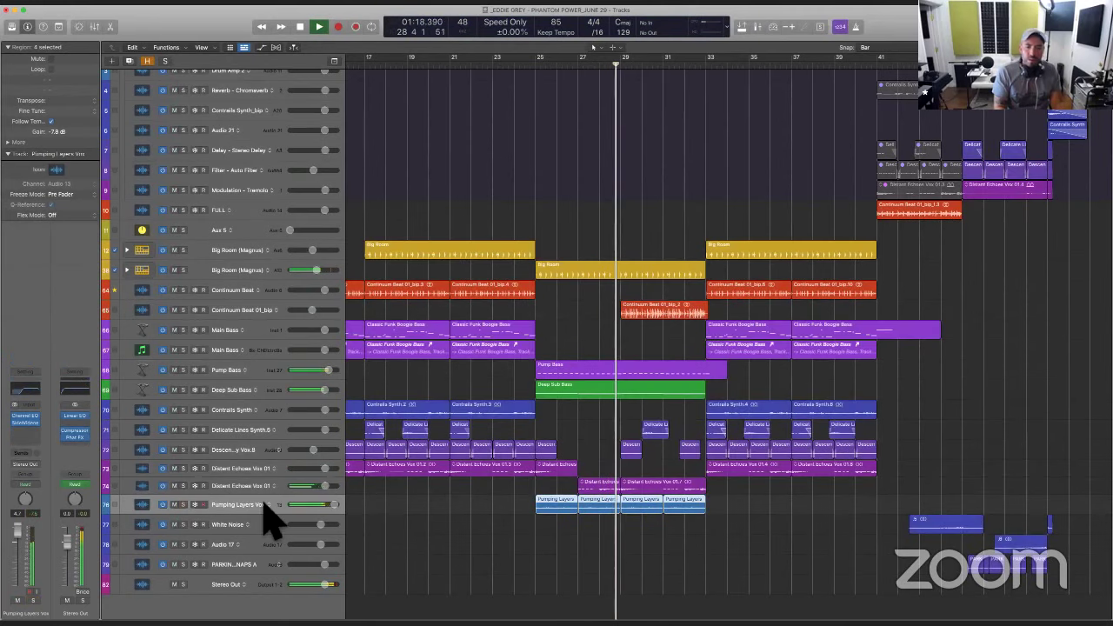
pyautogui.click(385, 511)
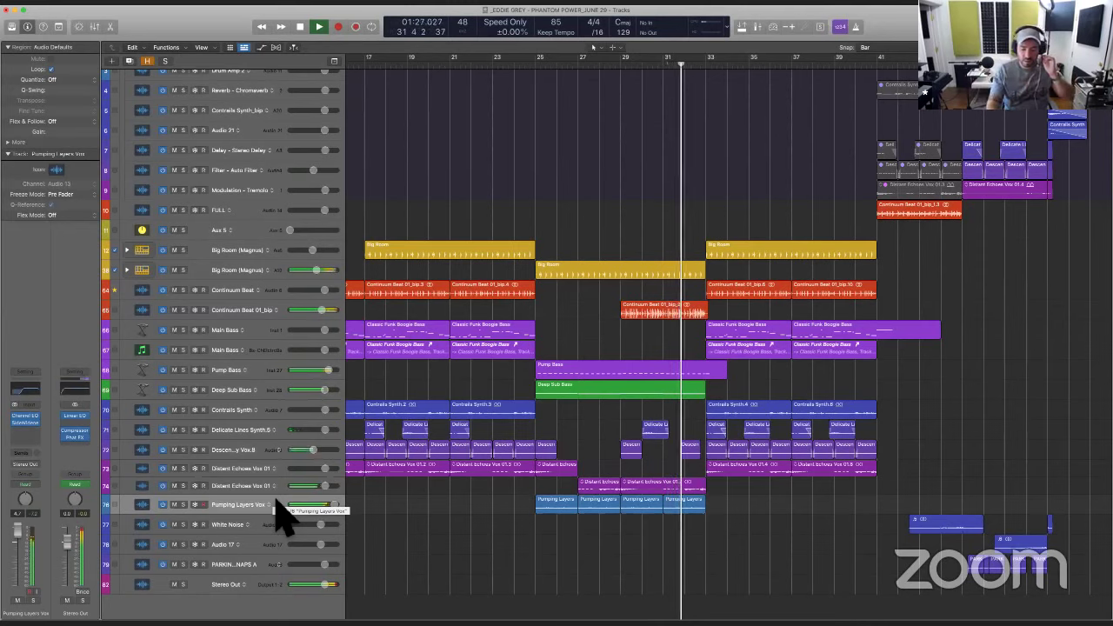
pyautogui.press('space')
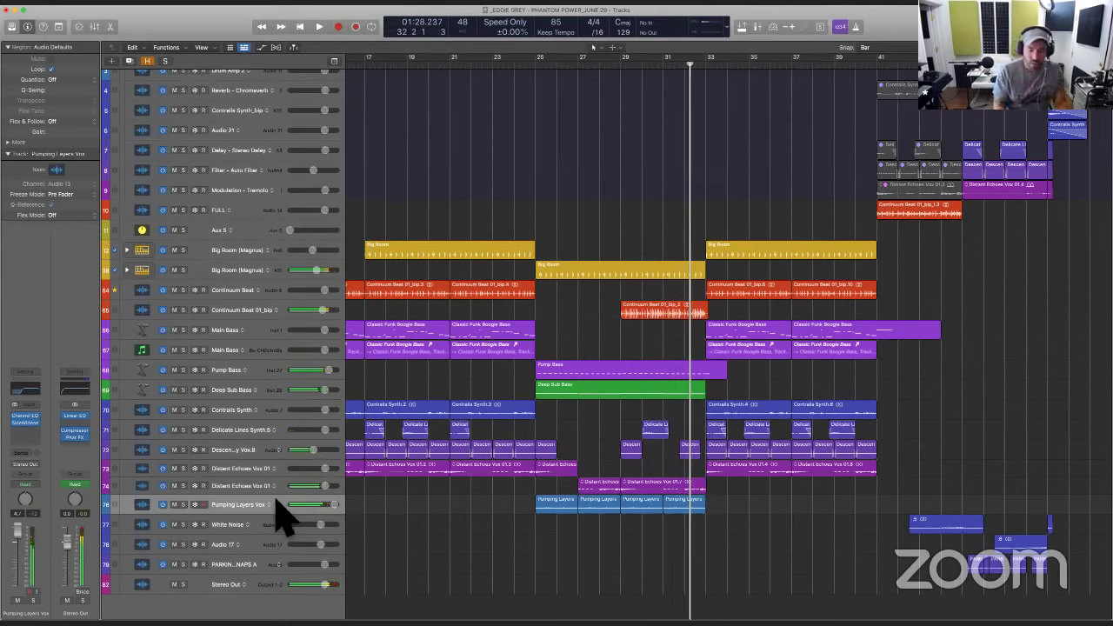
# Solo the Deep Sub Bass track and play its region from bar 25
pyautogui.click(259, 504)
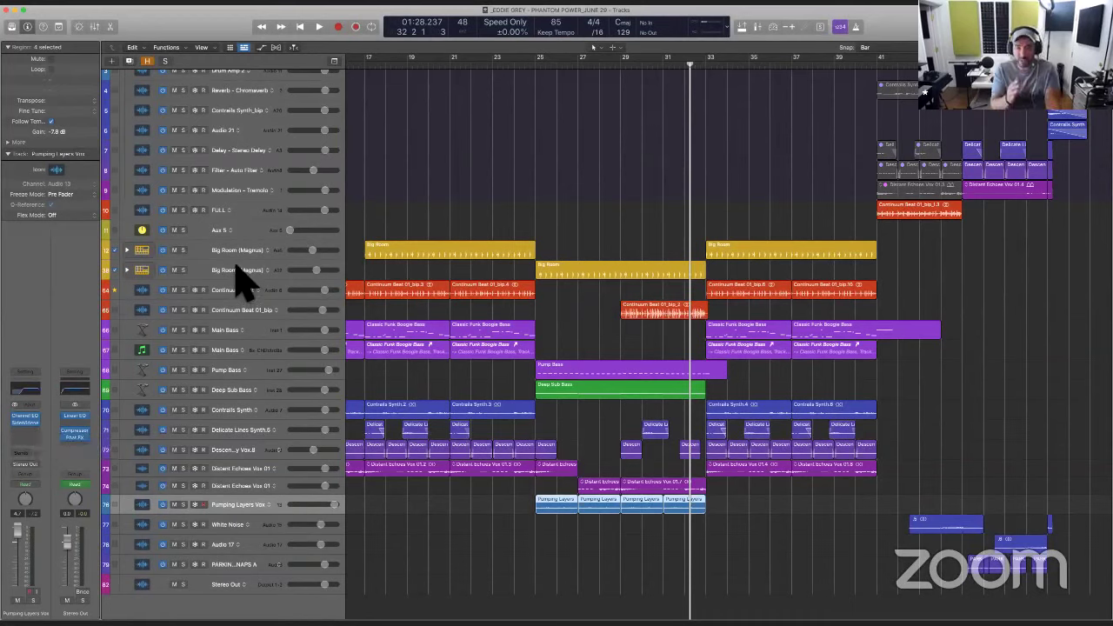
pyautogui.click(578, 377)
pyautogui.click(570, 384)
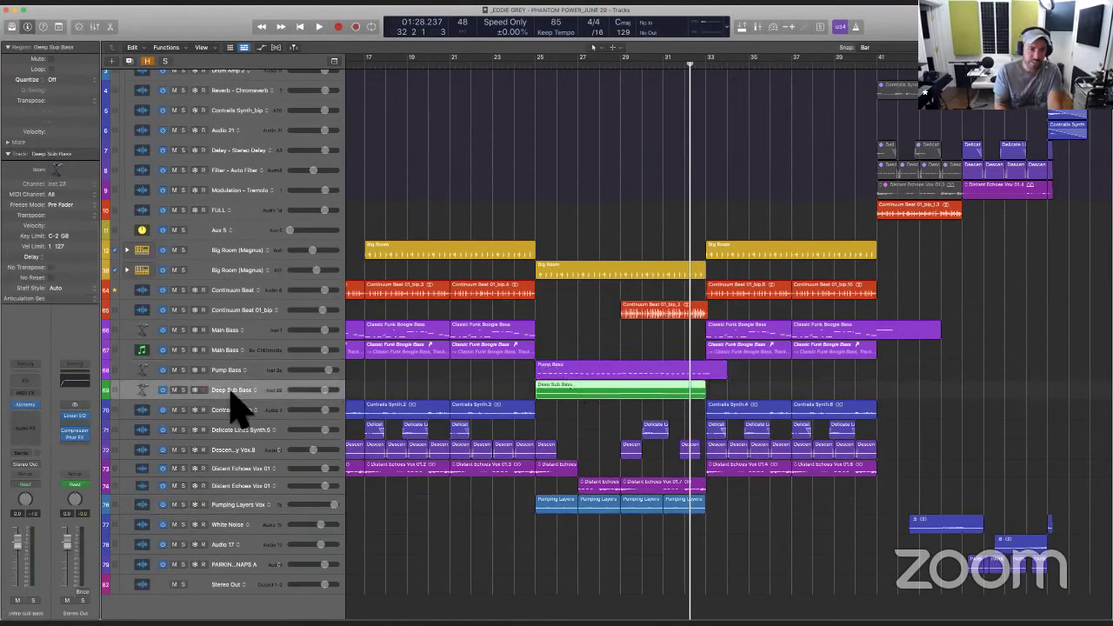
pyautogui.click(183, 389)
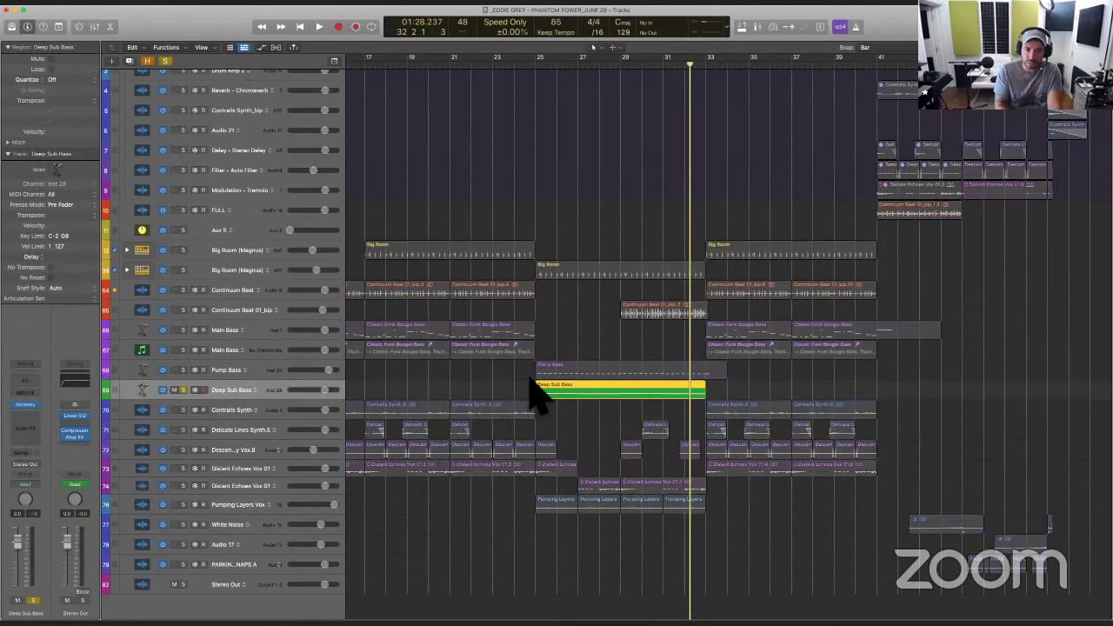
pyautogui.hotkey('shift', 'space')
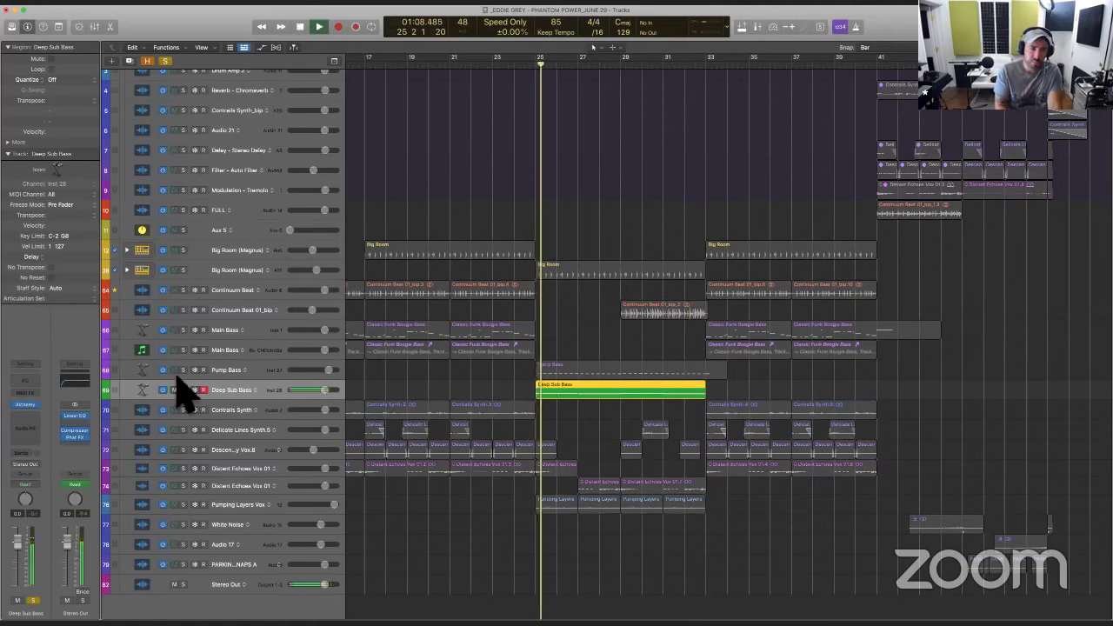
pyautogui.click(35, 406)
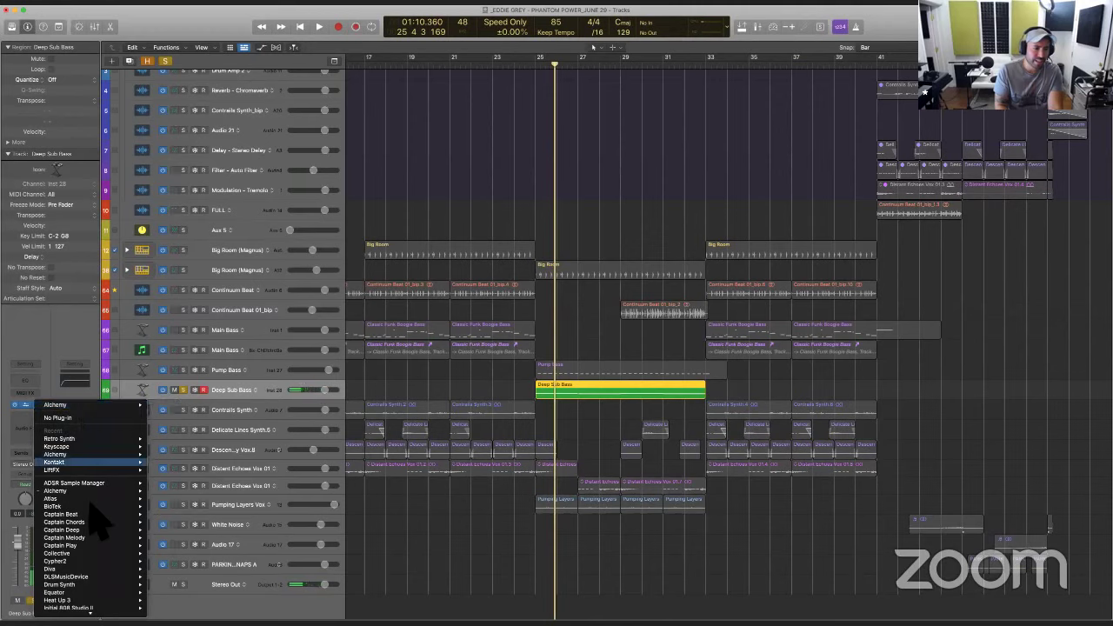
pyautogui.scroll(-5, 93, 514)
pyautogui.moveTo(96, 599)
pyautogui.scroll(-8, 96, 601)
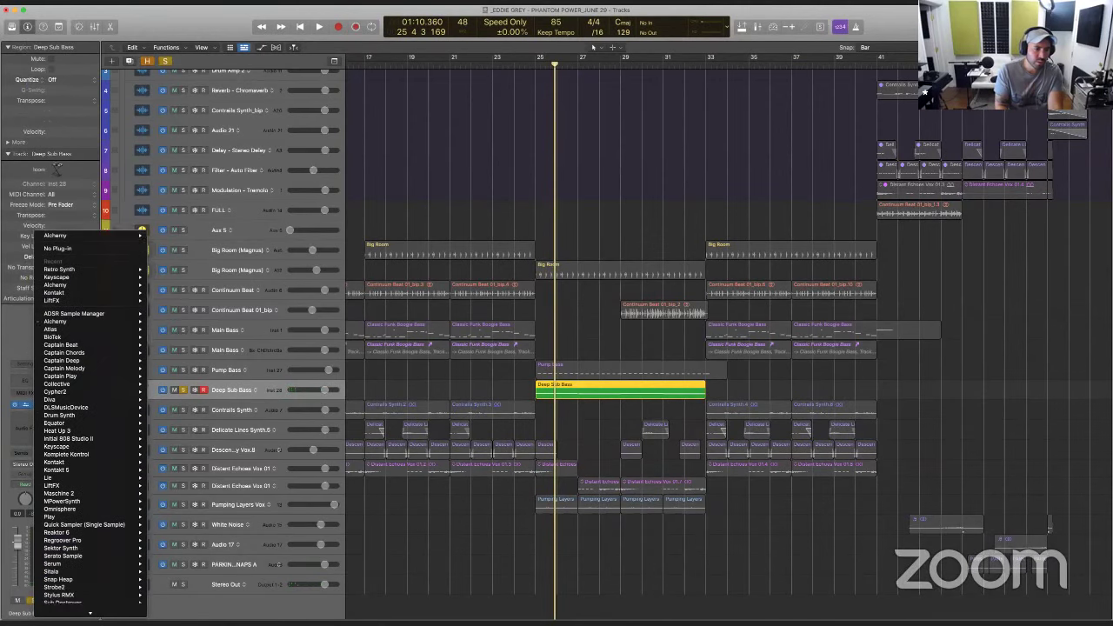
pyautogui.moveTo(115, 556)
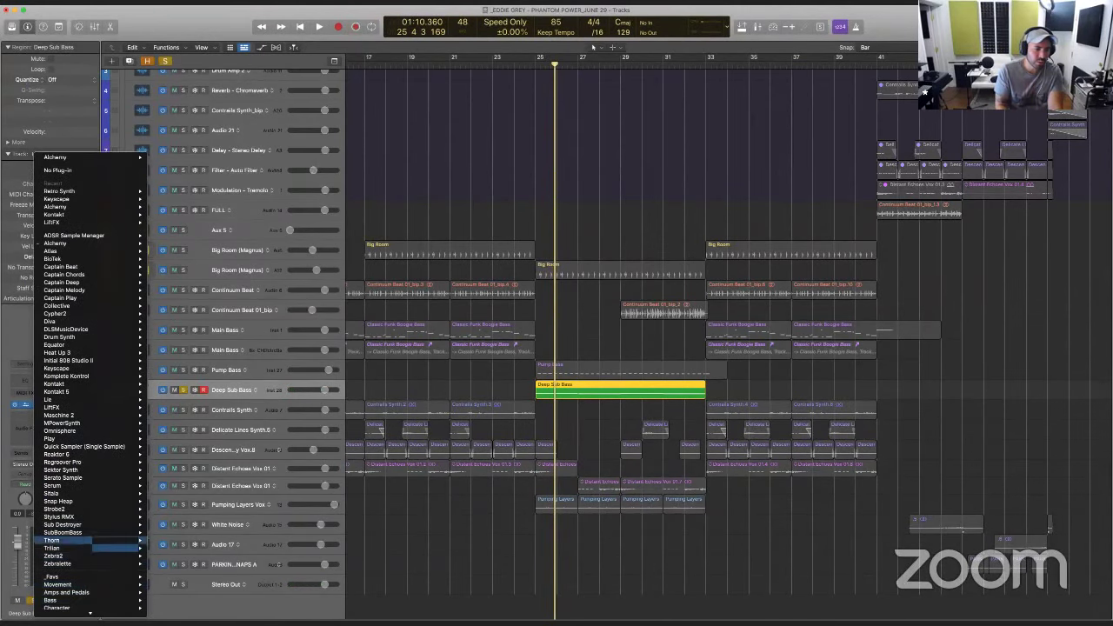
pyautogui.scroll(-8, 96, 598)
pyautogui.scroll(-2, 96, 600)
pyautogui.moveTo(127, 457)
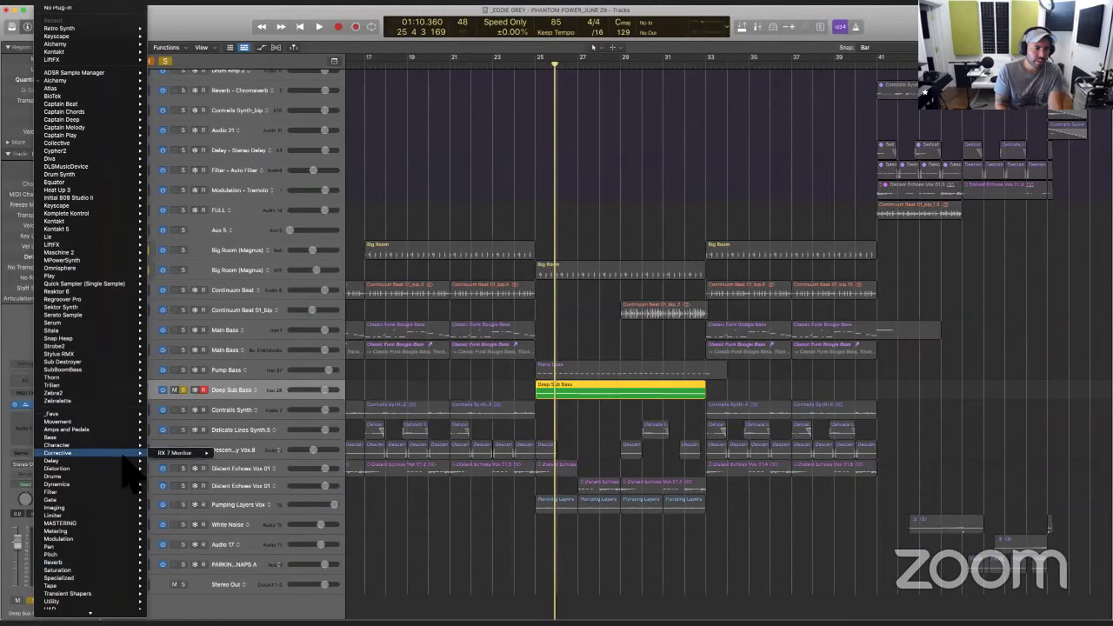
pyautogui.scroll(-4, 123, 459)
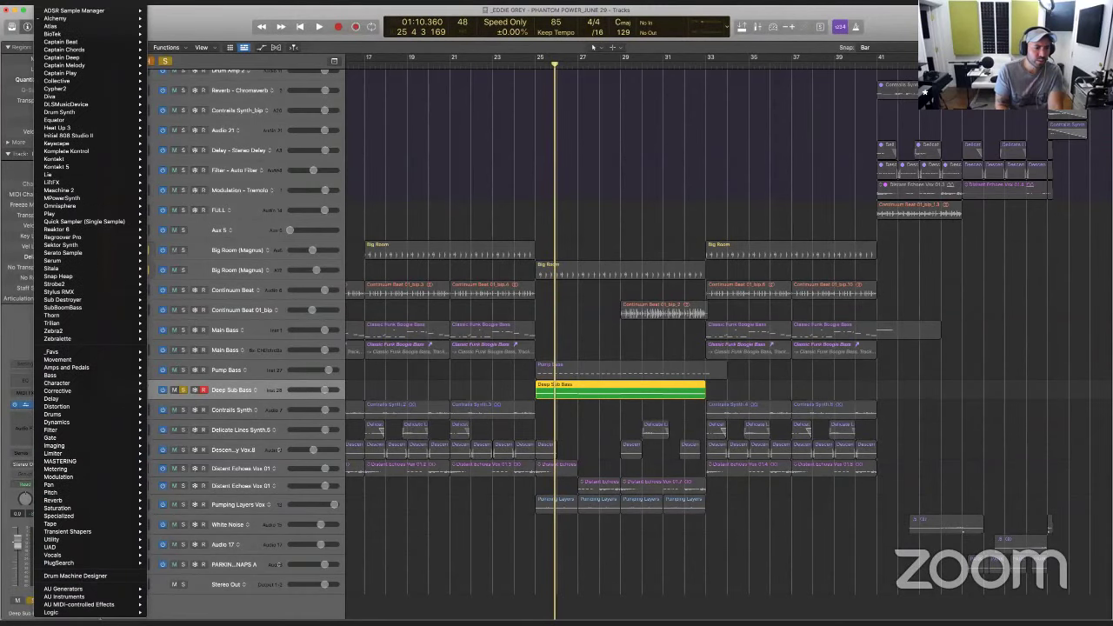
pyautogui.click(29, 419)
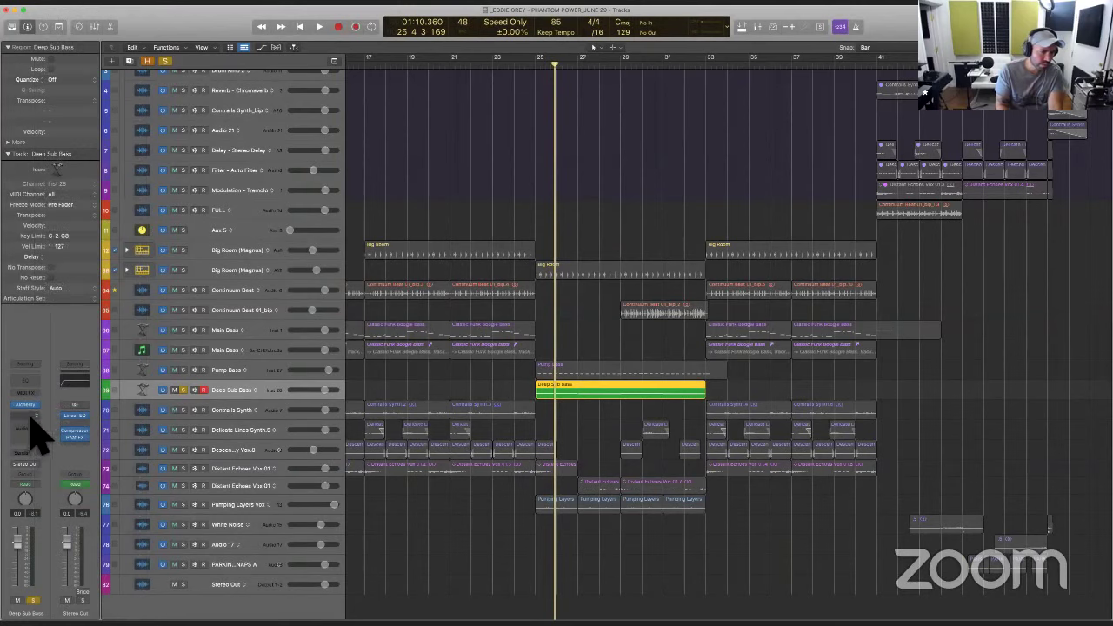
# Insert a Gain plug-in on the Deep Sub Bass track with Mono switched on, and close its window
pyautogui.click(32, 418)
pyautogui.click(32, 427)
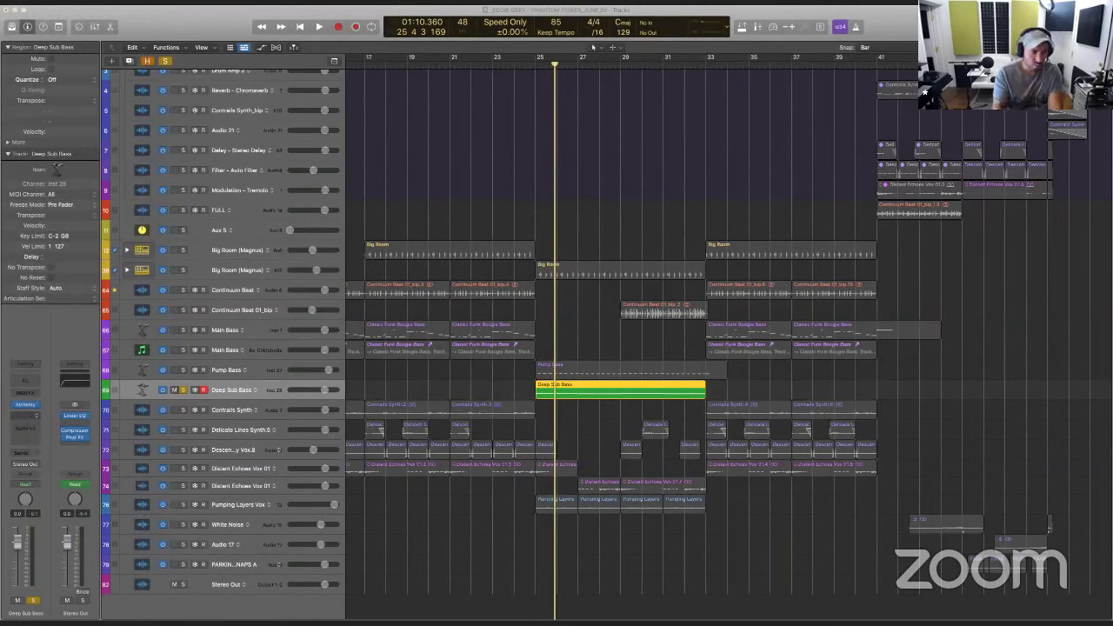
pyautogui.click(33, 418)
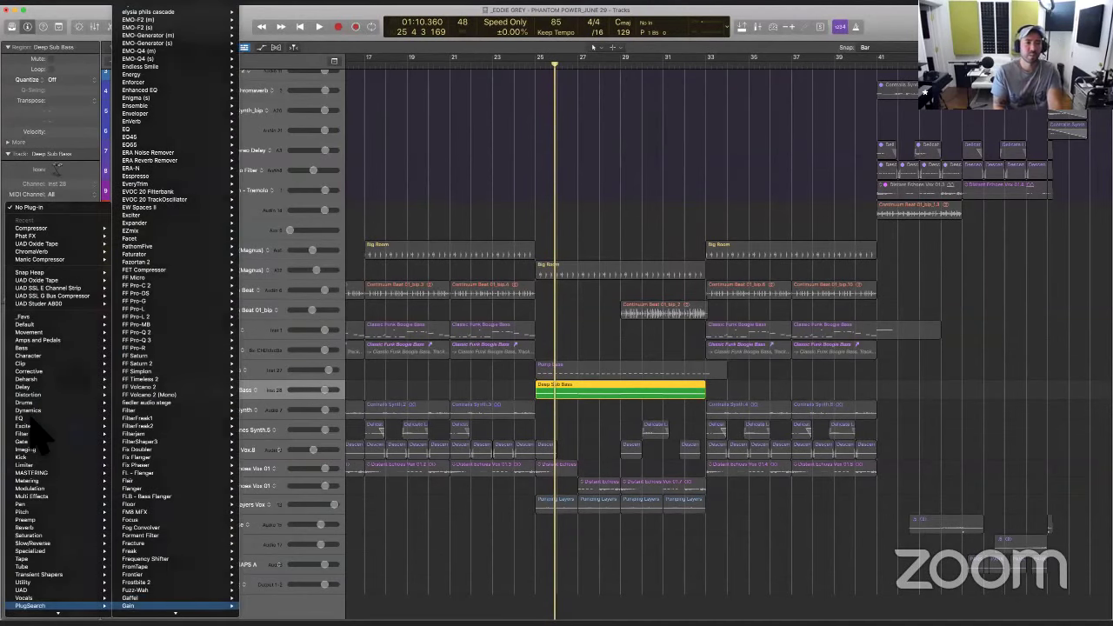
pyautogui.press('Return')
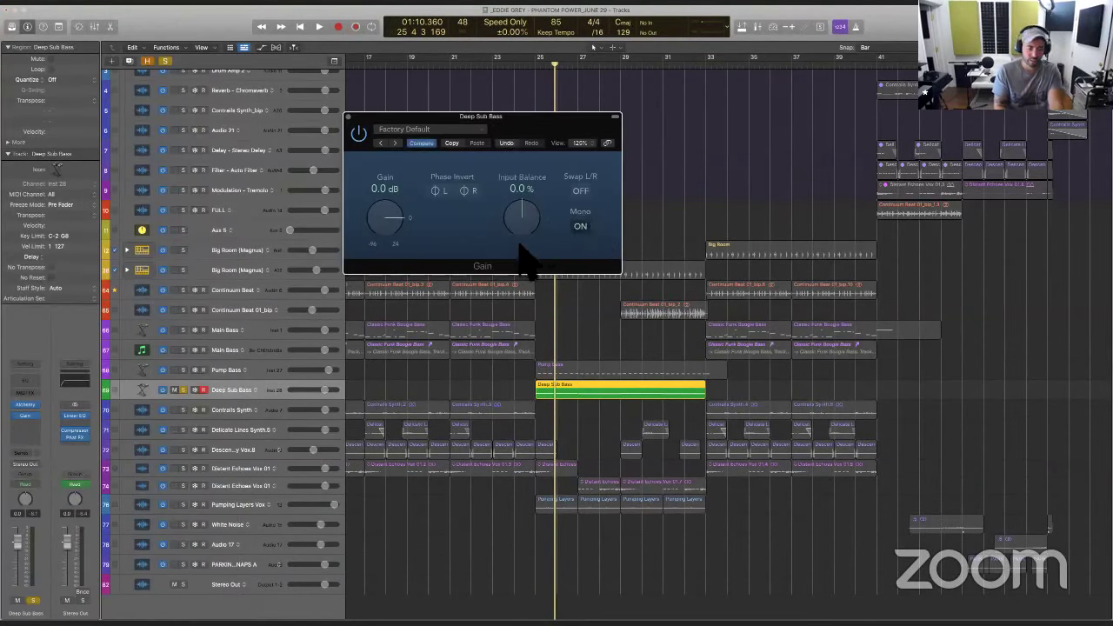
pyautogui.press('super+w')
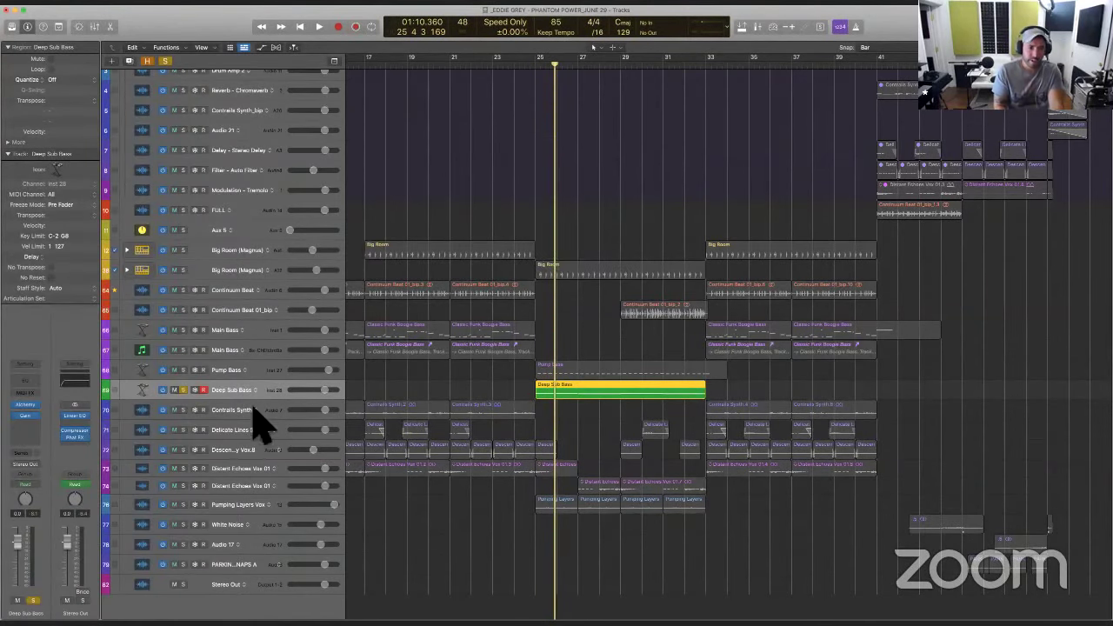
# Solo Pump Bass alongside Deep Sub Bass, and insert an RCompressor ahead of the Gain plug-in on Deep Sub Bass
pyautogui.click(182, 369)
pyautogui.press('space')
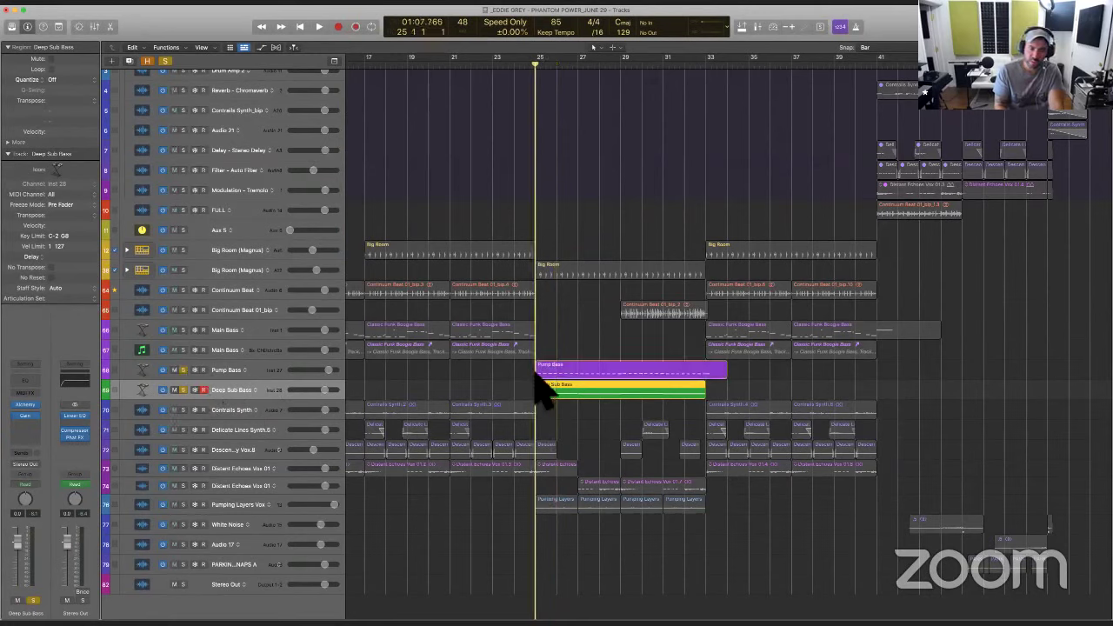
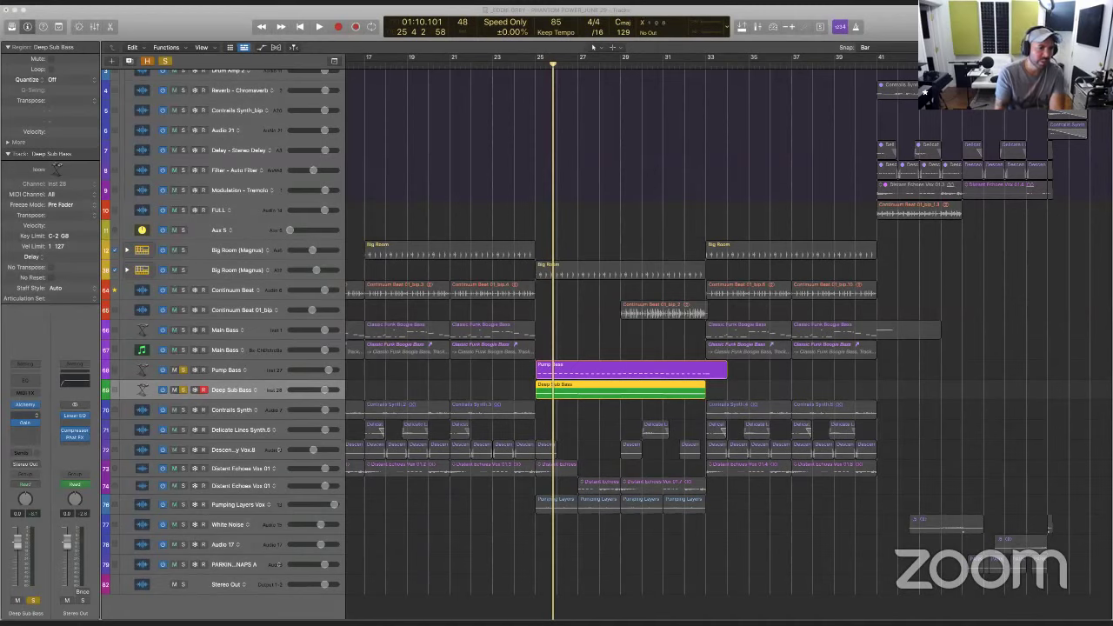
pyautogui.click(29, 418)
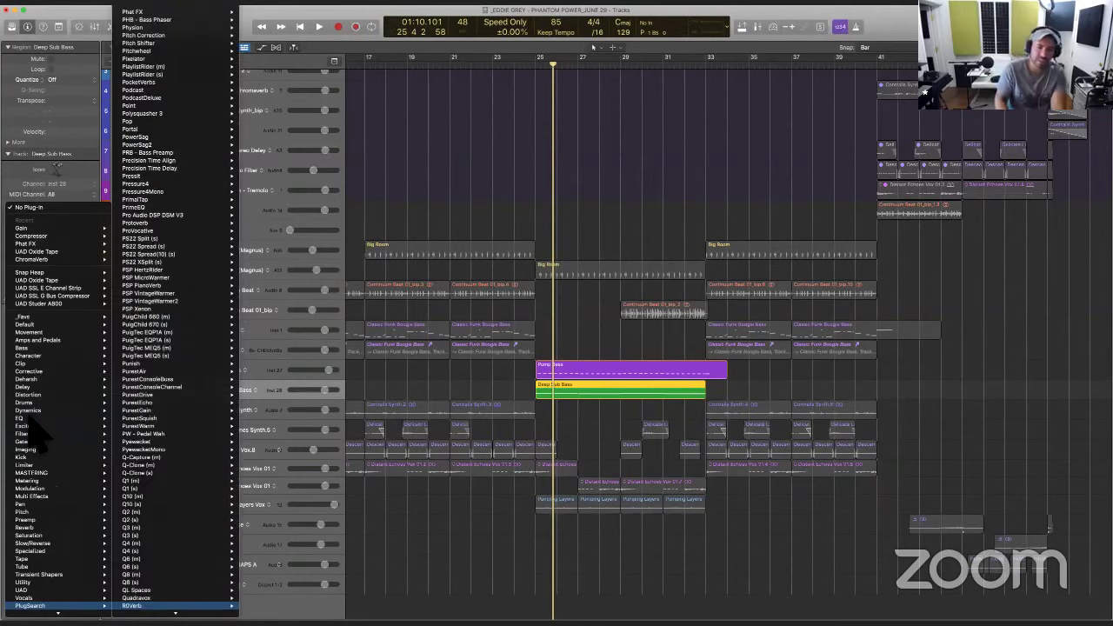
pyautogui.press('Down')
pyautogui.press('Return')
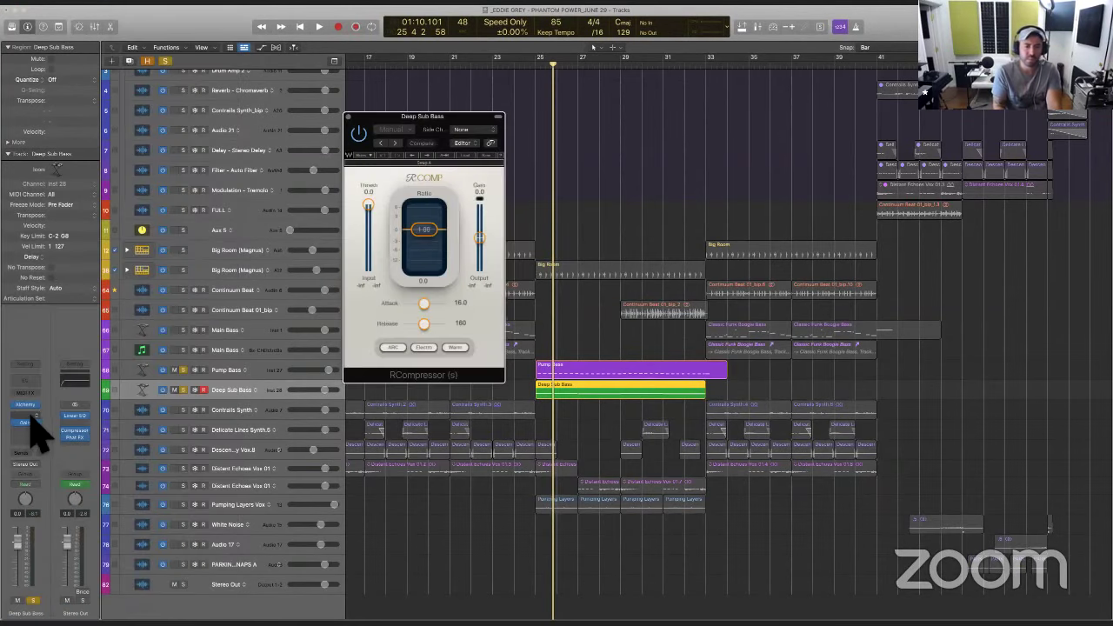
pyautogui.moveTo(479, 142); pyautogui.dragTo(457, 94)
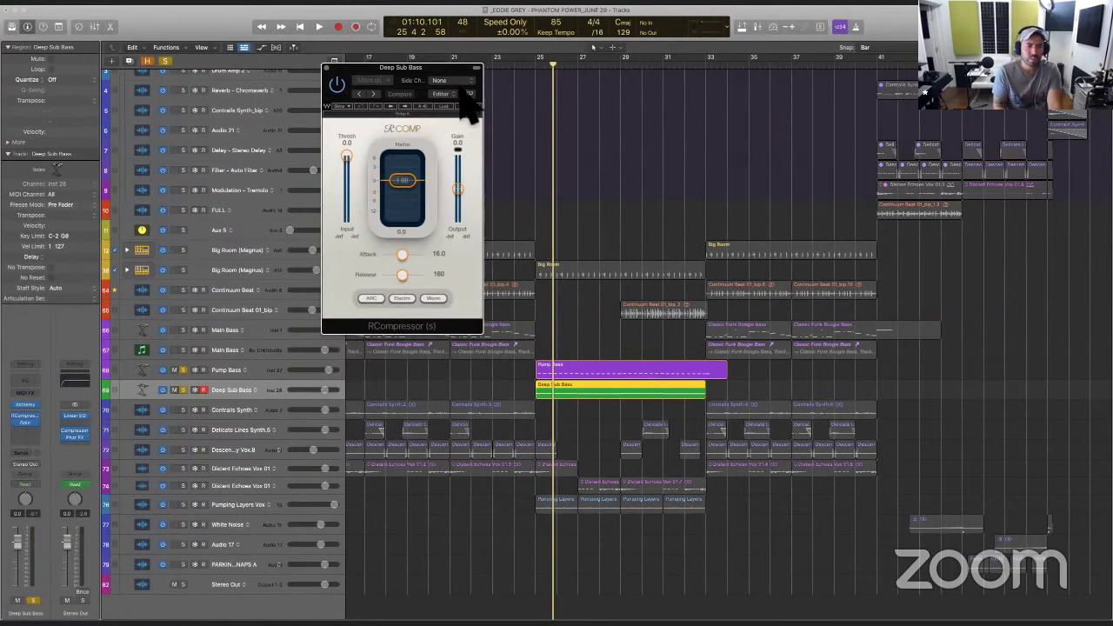
pyautogui.click(451, 81)
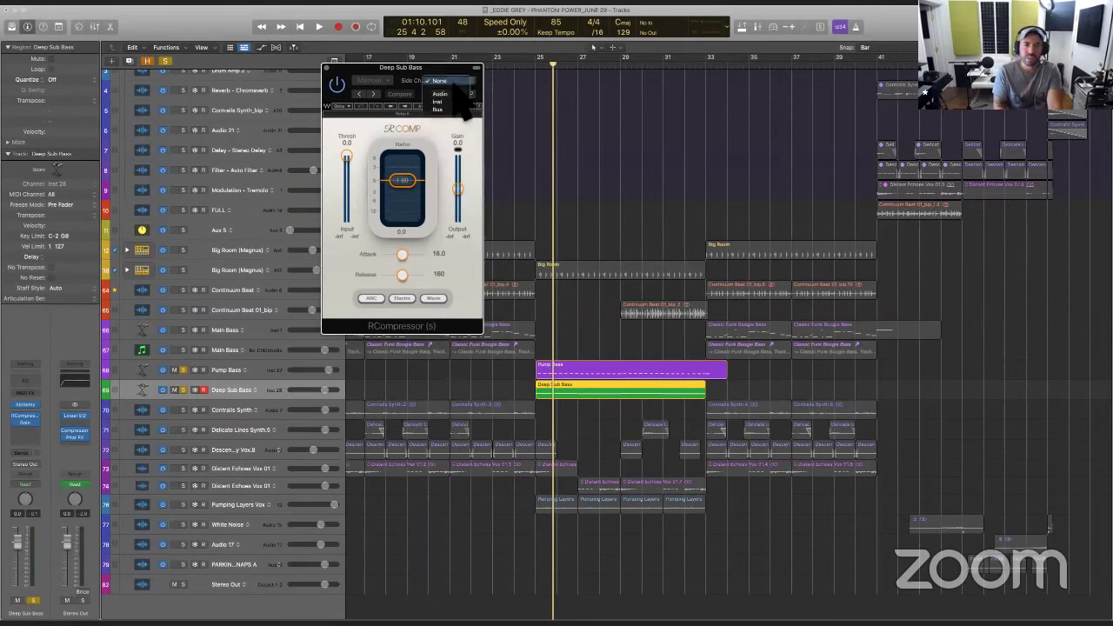
pyautogui.click(456, 80)
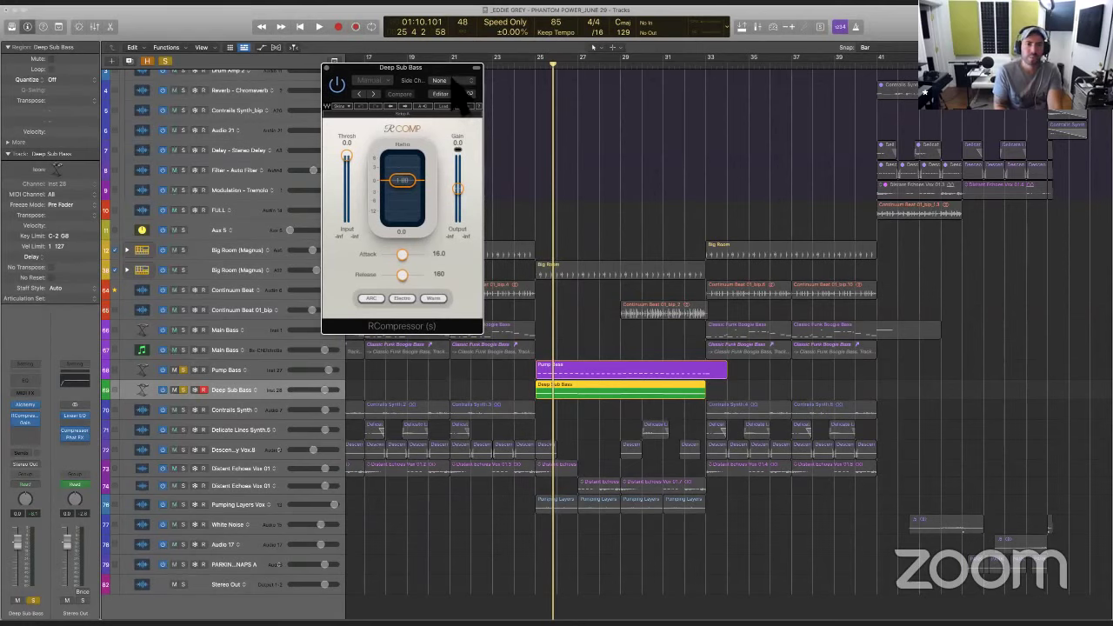
pyautogui.click(453, 81)
pyautogui.moveTo(462, 93)
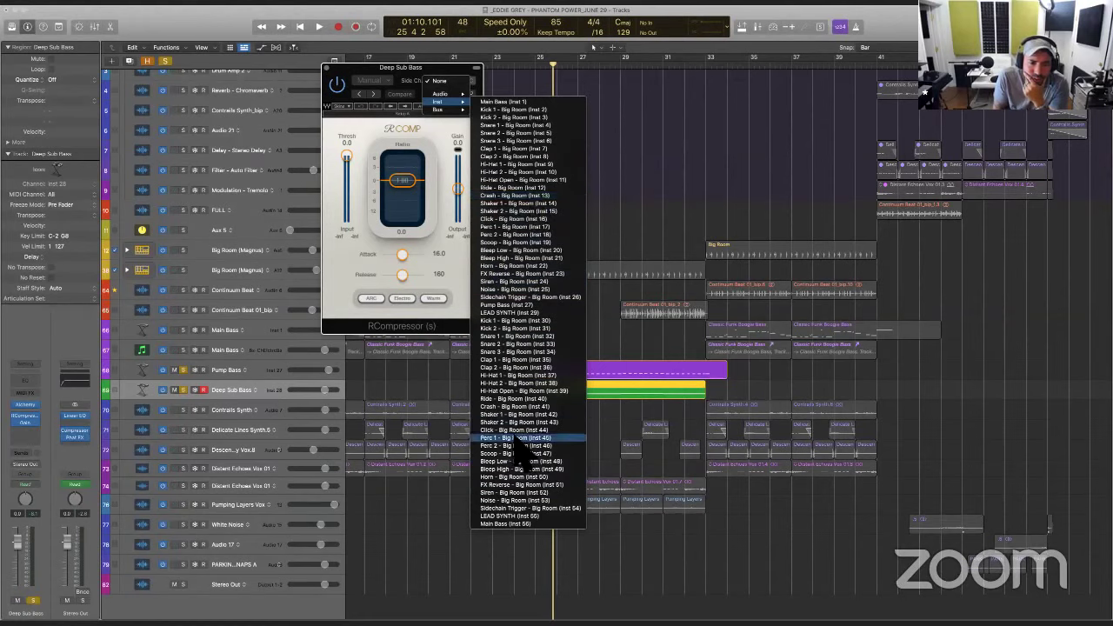
pyautogui.click(294, 387)
# Set Pump Bass (Inst 27) as the RCompressor's side-chain source, temporarily renaming its track Pump Bass TEST
pyautogui.doubleClick(225, 369)
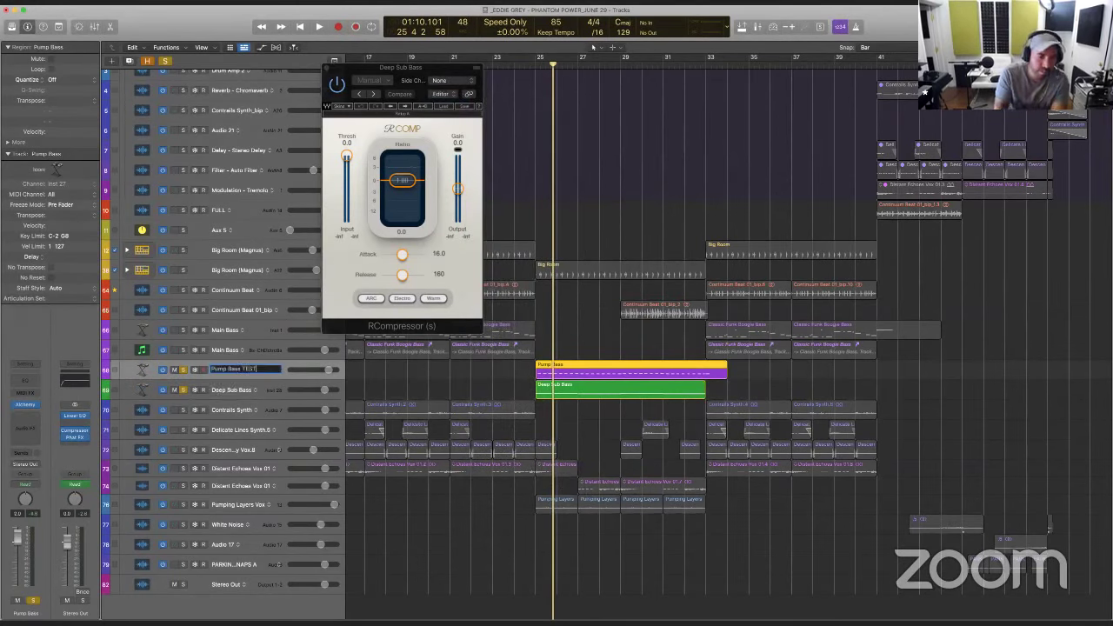
pyautogui.press('Return')
pyautogui.click(457, 81)
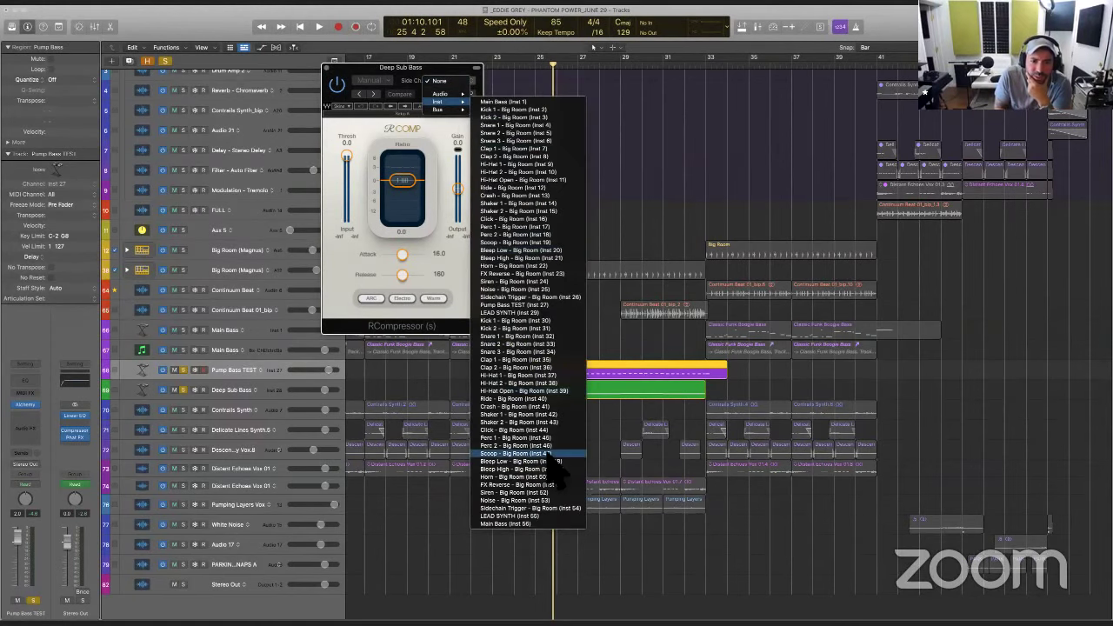
pyautogui.click(529, 305)
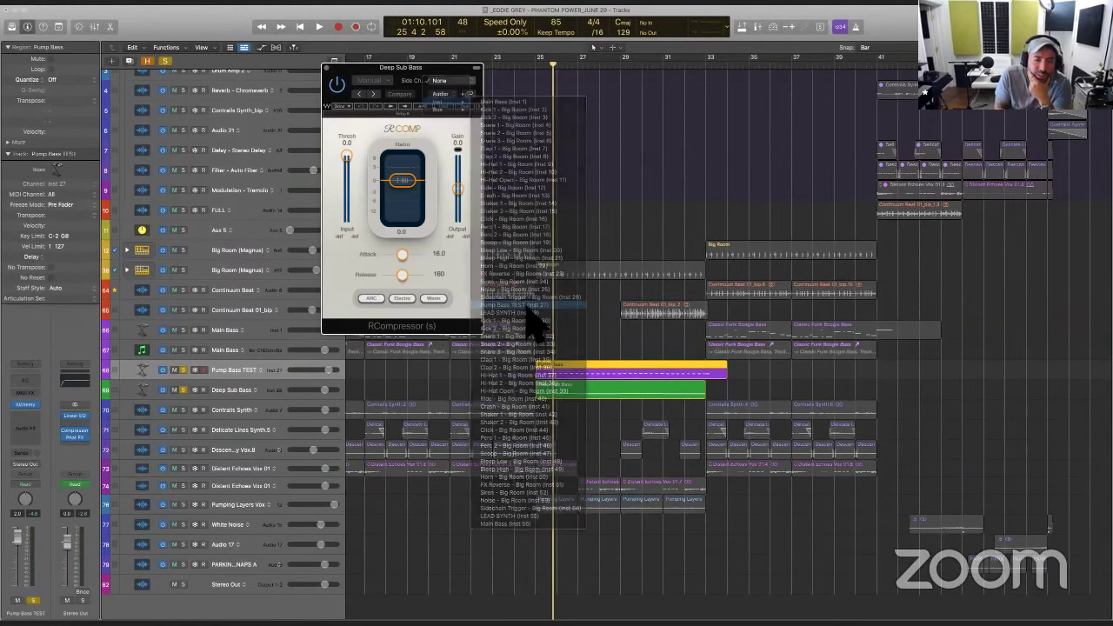
pyautogui.doubleClick(247, 370)
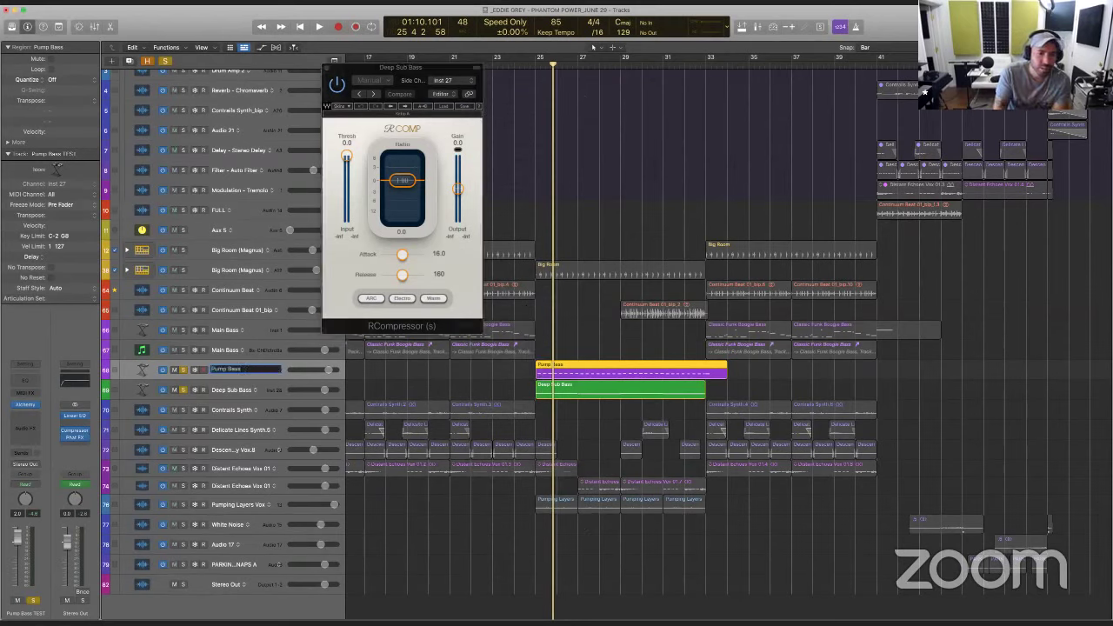
pyautogui.press('Return')
# Set the RCompressor's threshold to -17.6, ratio to about 7.83, attack to 4.28 and release to 67.4 while playing both basses
pyautogui.moveTo(404, 180); pyautogui.dragTo(347, 170)
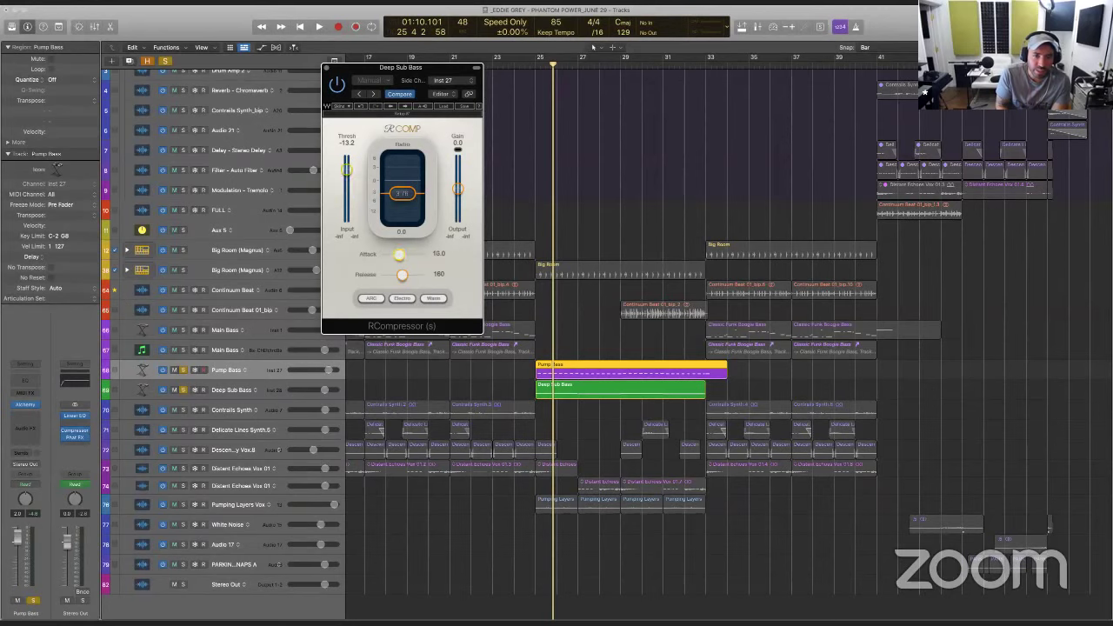
pyautogui.moveTo(399, 254); pyautogui.dragTo(398, 280)
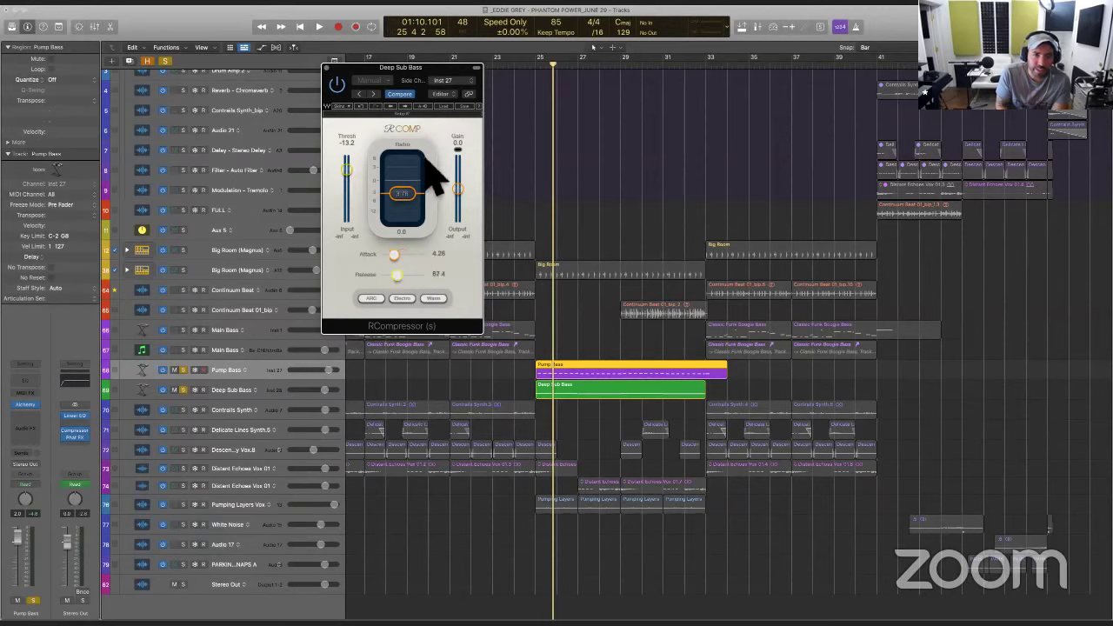
pyautogui.press('space')
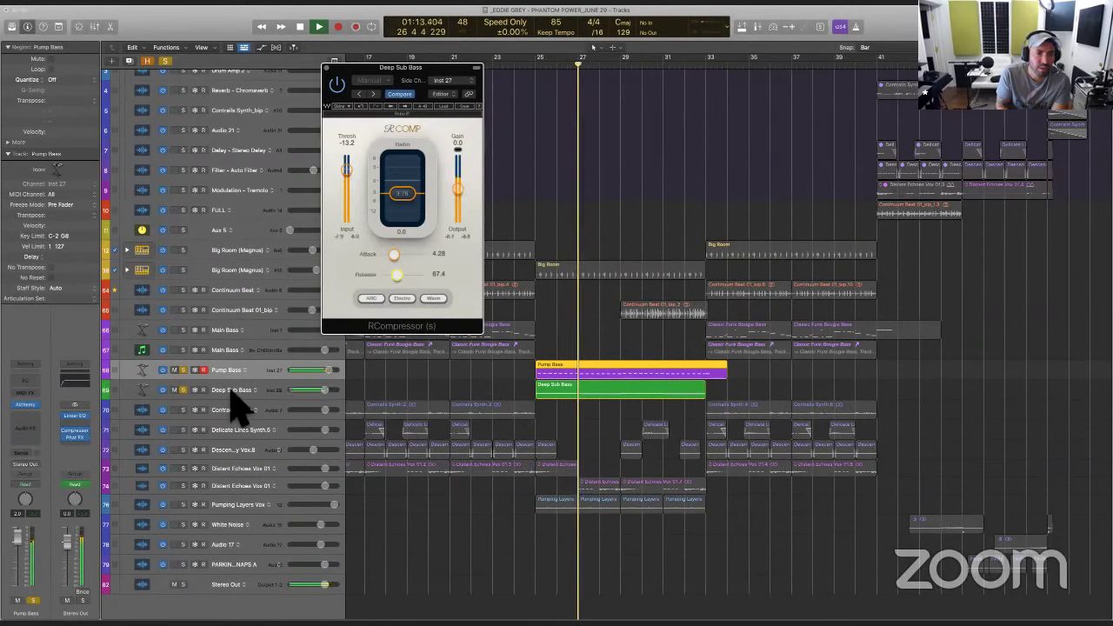
pyautogui.moveTo(348, 170); pyautogui.dragTo(401, 199)
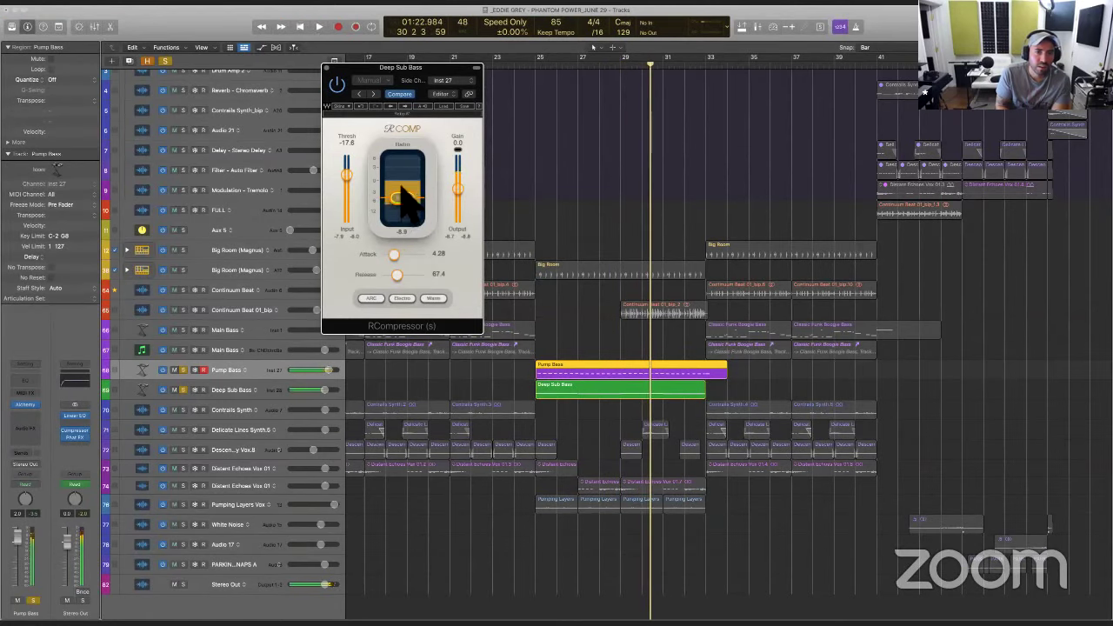
pyautogui.moveTo(403, 196); pyautogui.dragTo(401, 201)
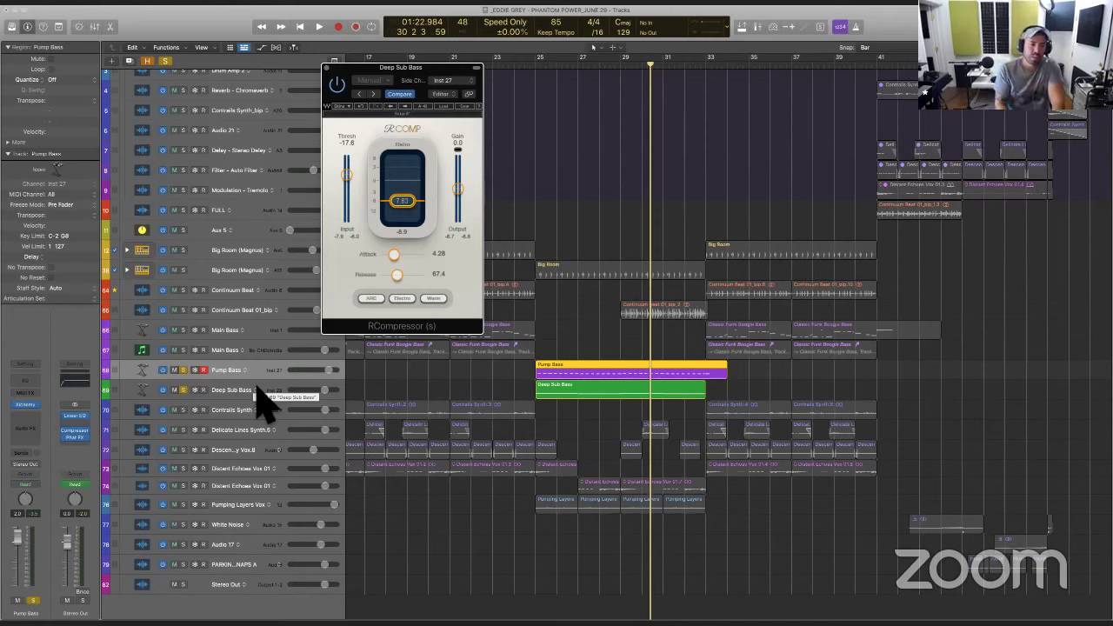
# Unsolo Pump Bass to hear the side-chained Deep Sub Bass alone from bar 25, and solo Pump Bass again
pyautogui.click(183, 369)
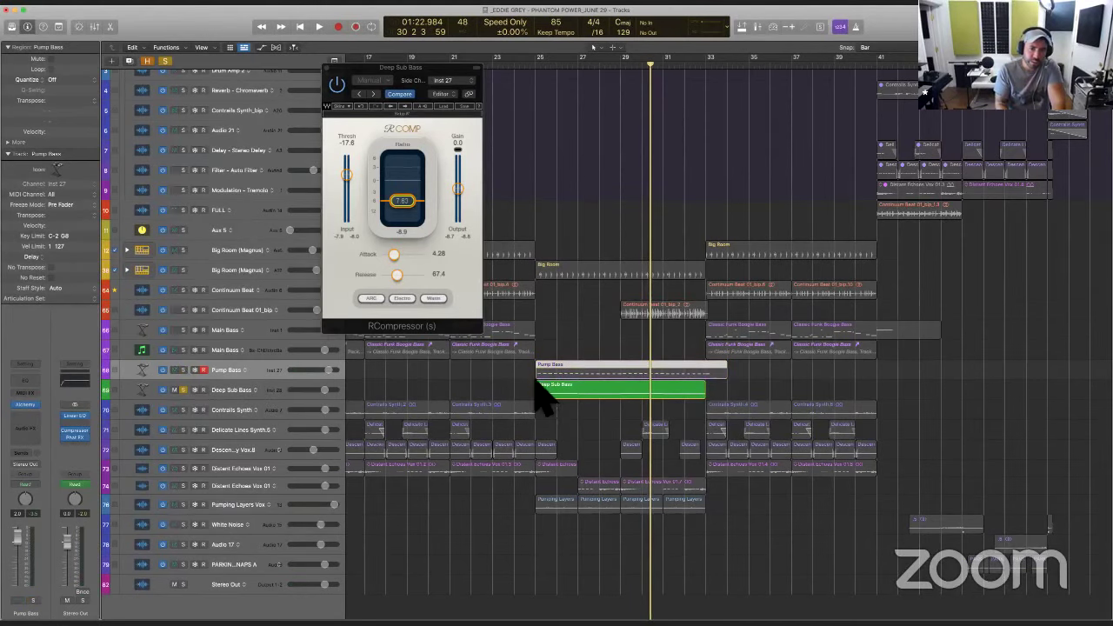
pyautogui.hotkey('shift', 'space')
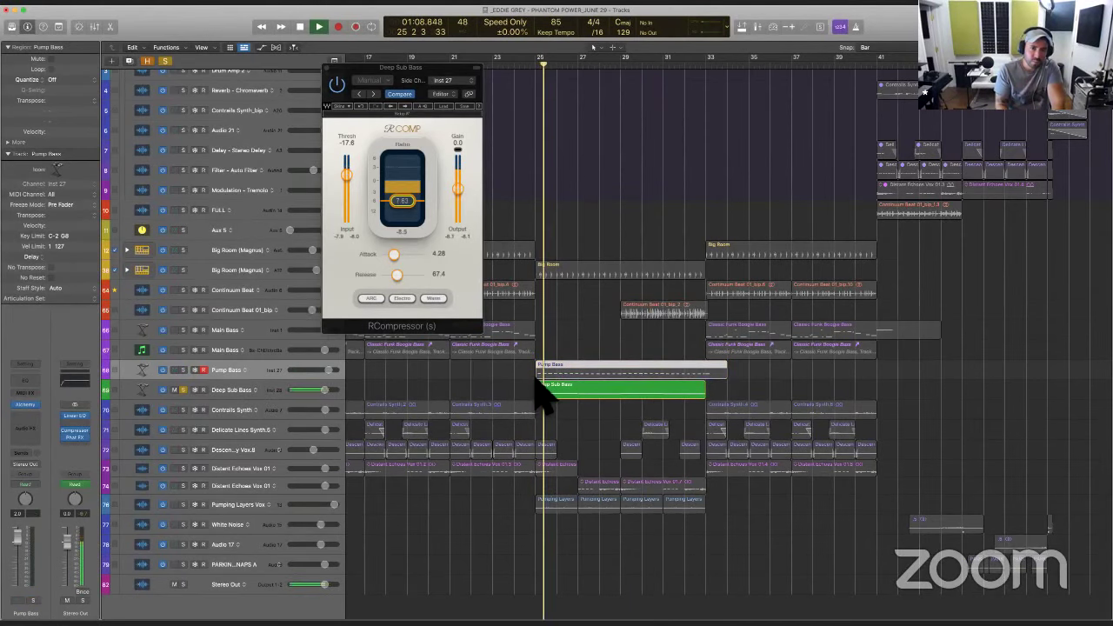
pyautogui.press('space')
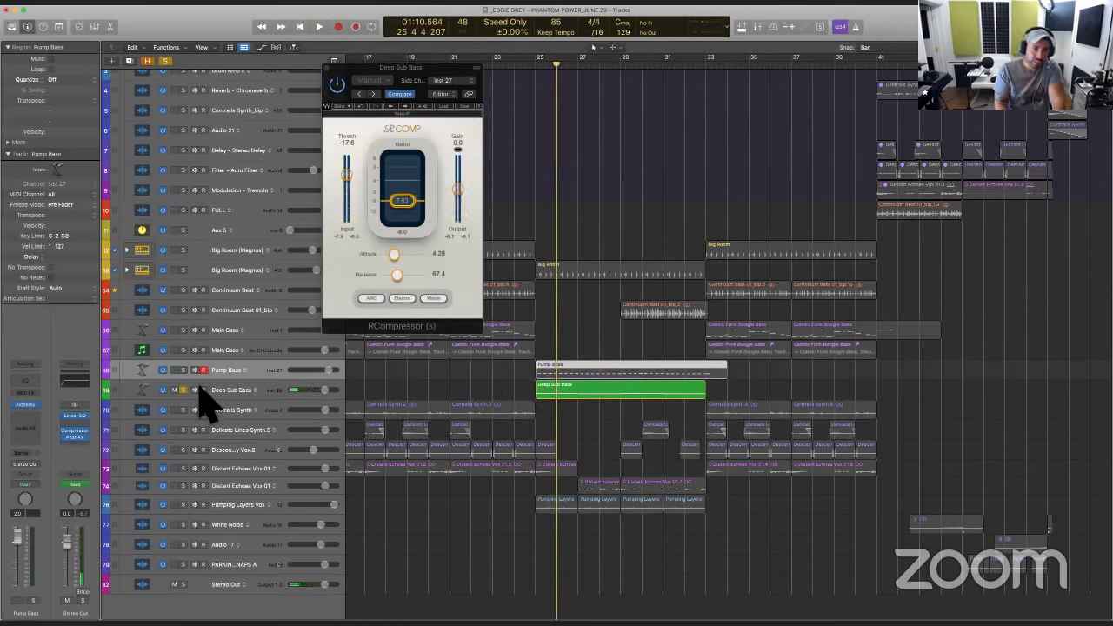
pyautogui.click(183, 369)
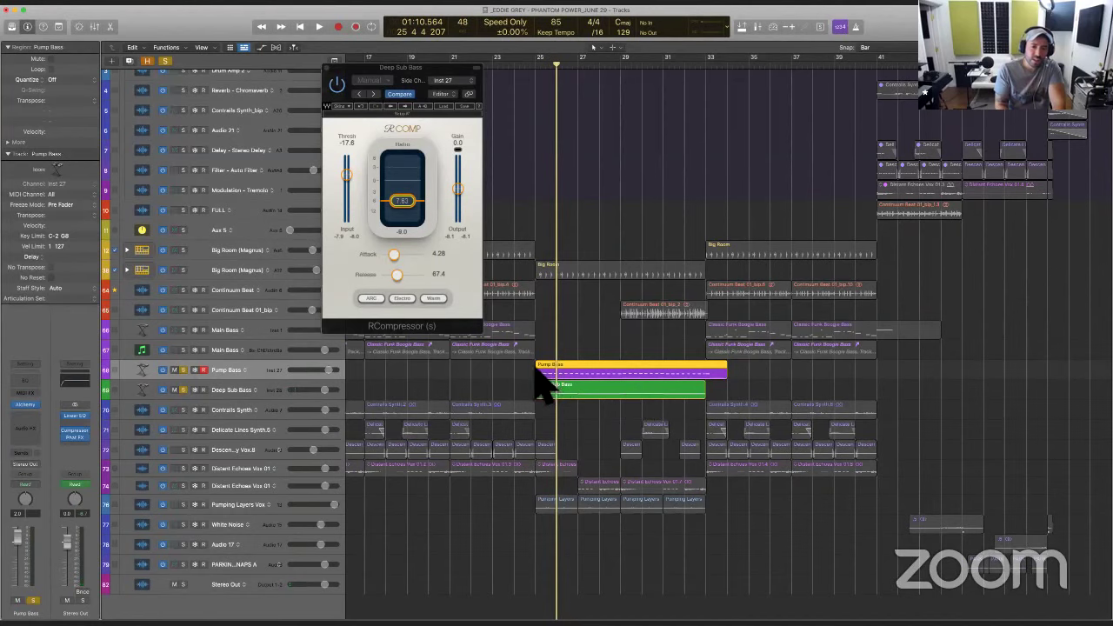
# Play both basses from bar 25 and set the RCompressor's attack to 6.00 and release to 35.4
pyautogui.hotkey('shift', 'Return')
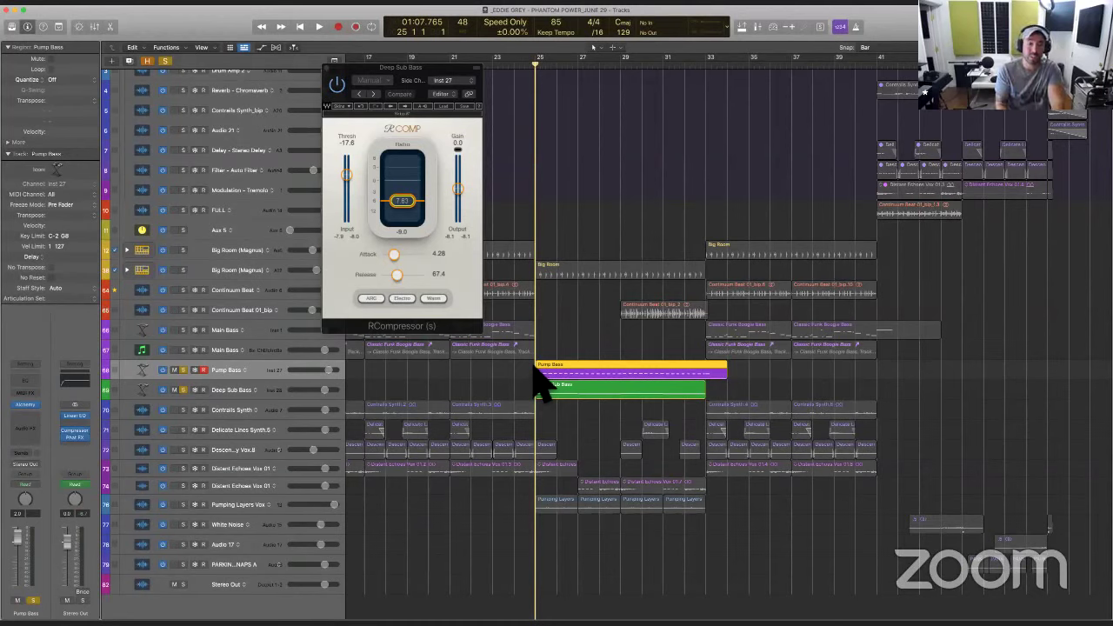
pyautogui.press('space')
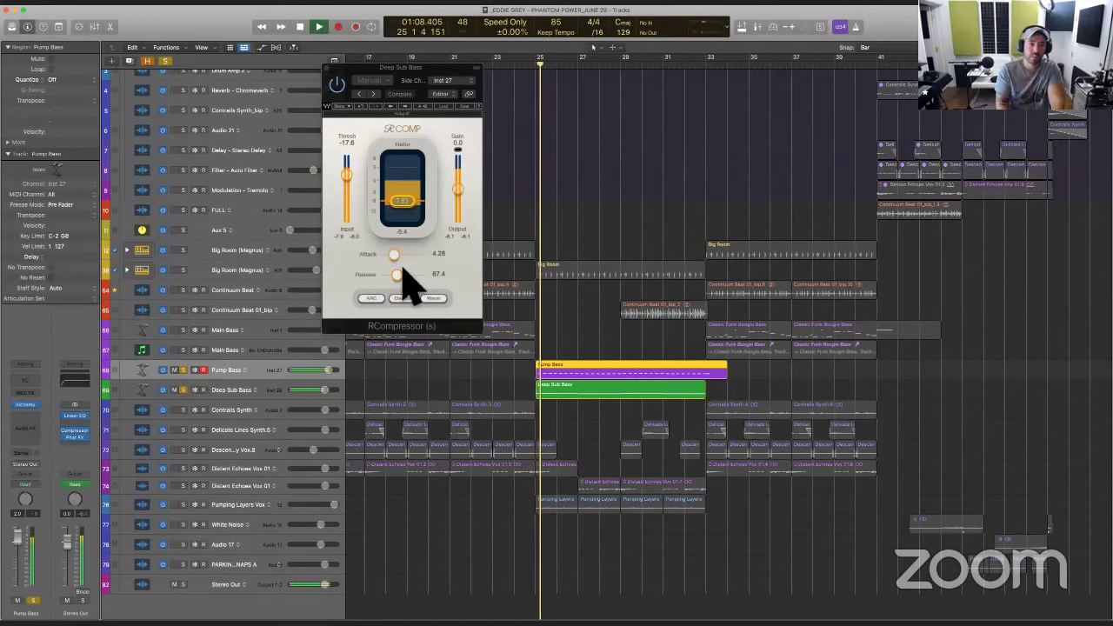
pyautogui.moveTo(394, 255)
pyautogui.mouseDown()
pyautogui.moveTo(412, 309)
pyautogui.moveTo(386, 261)
pyautogui.moveTo(398, 277)
pyautogui.mouseUp()
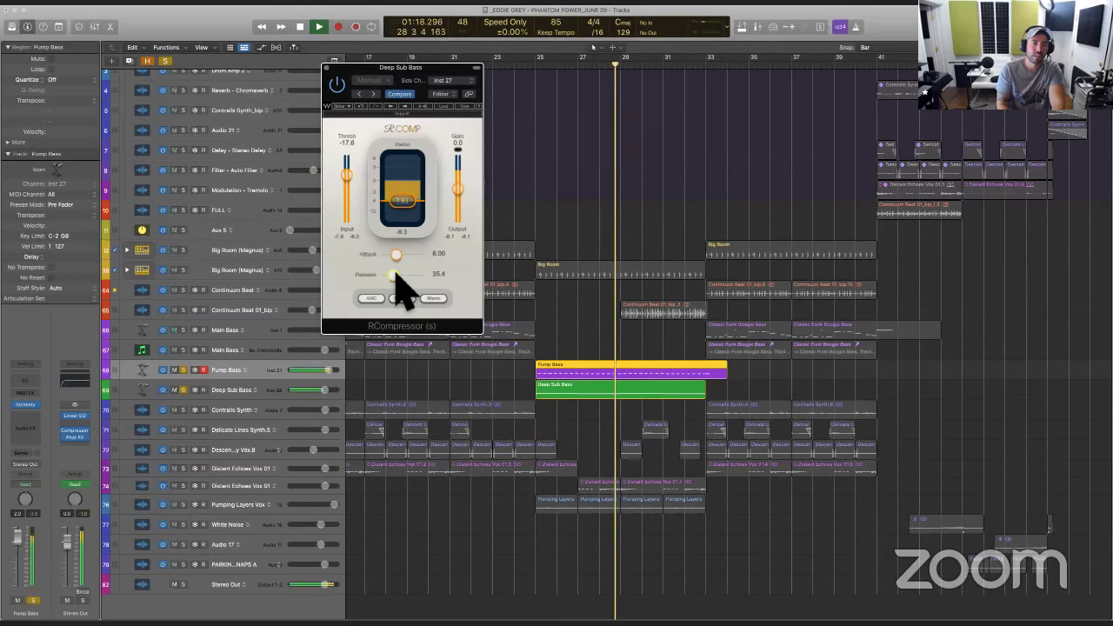
pyautogui.press('space')
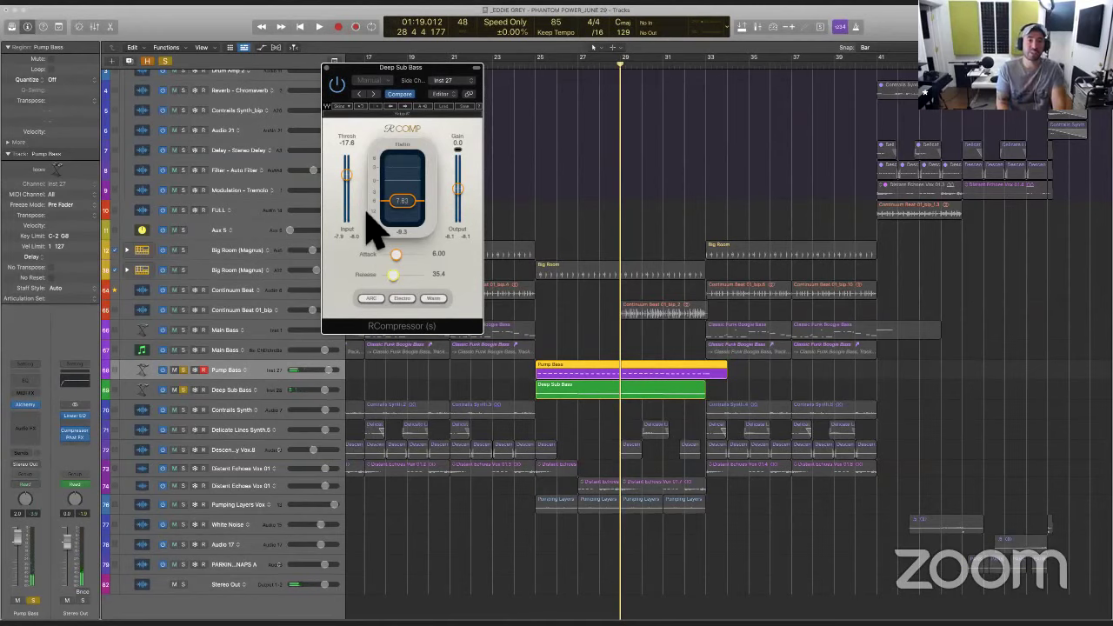
# Set the RCompressor's threshold to -33.9 and raise its gain while auditioning Opto mode, then toggle its bypass and close it
pyautogui.hotkey('shift', 'space')
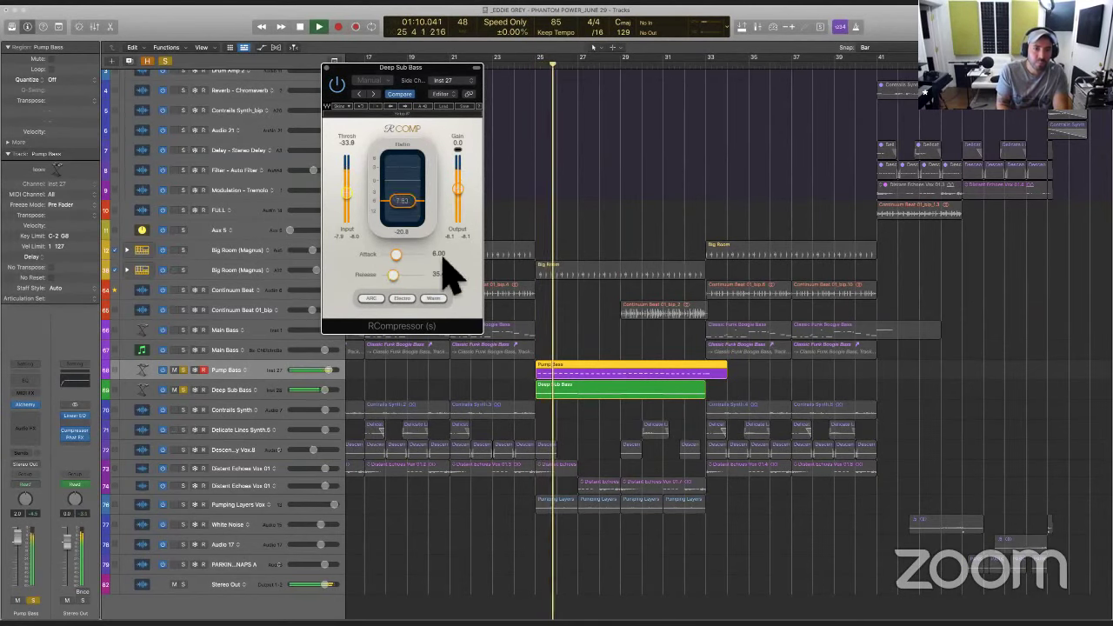
pyautogui.click(402, 299)
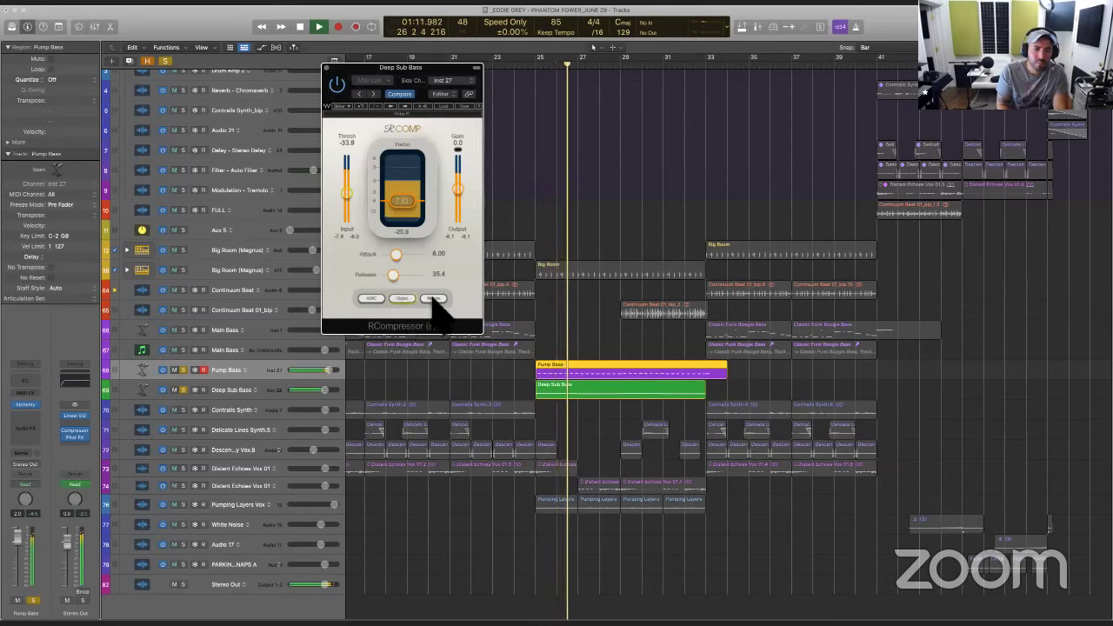
pyautogui.click(396, 299)
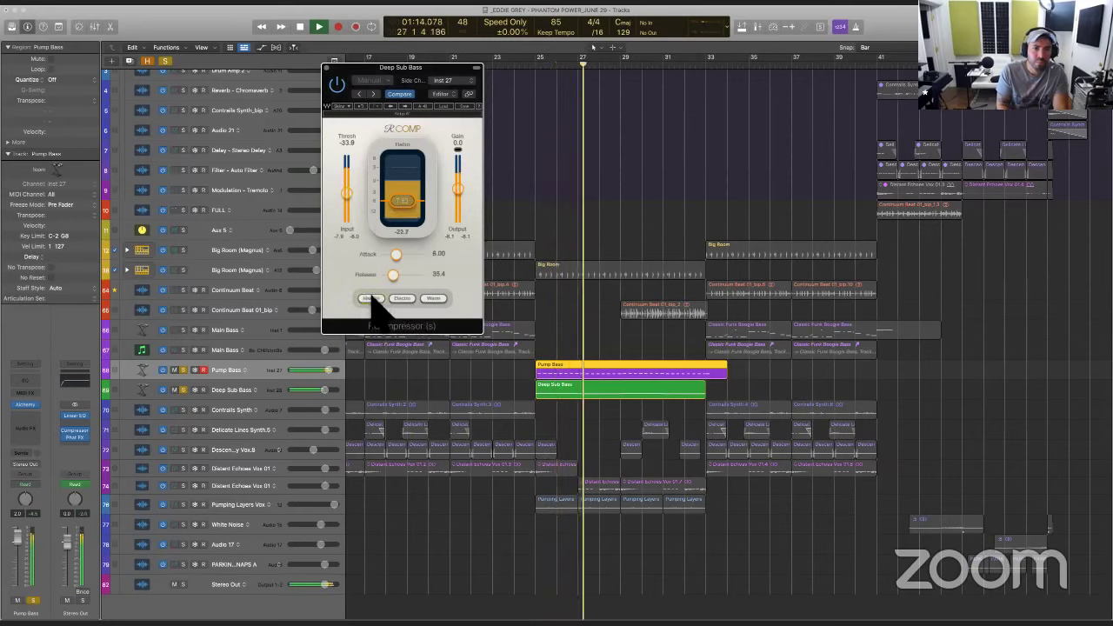
pyautogui.moveTo(457, 193)
pyautogui.mouseDown()
pyautogui.moveTo(457, 177)
pyautogui.moveTo(460, 193)
pyautogui.mouseUp()
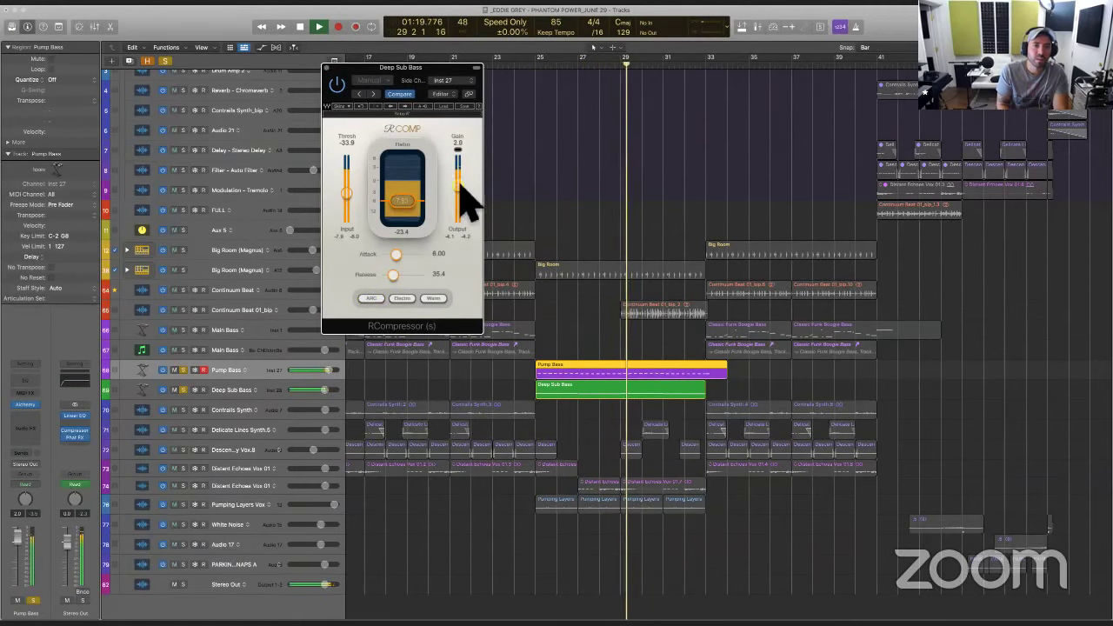
pyautogui.click(337, 84)
pyautogui.click(327, 67)
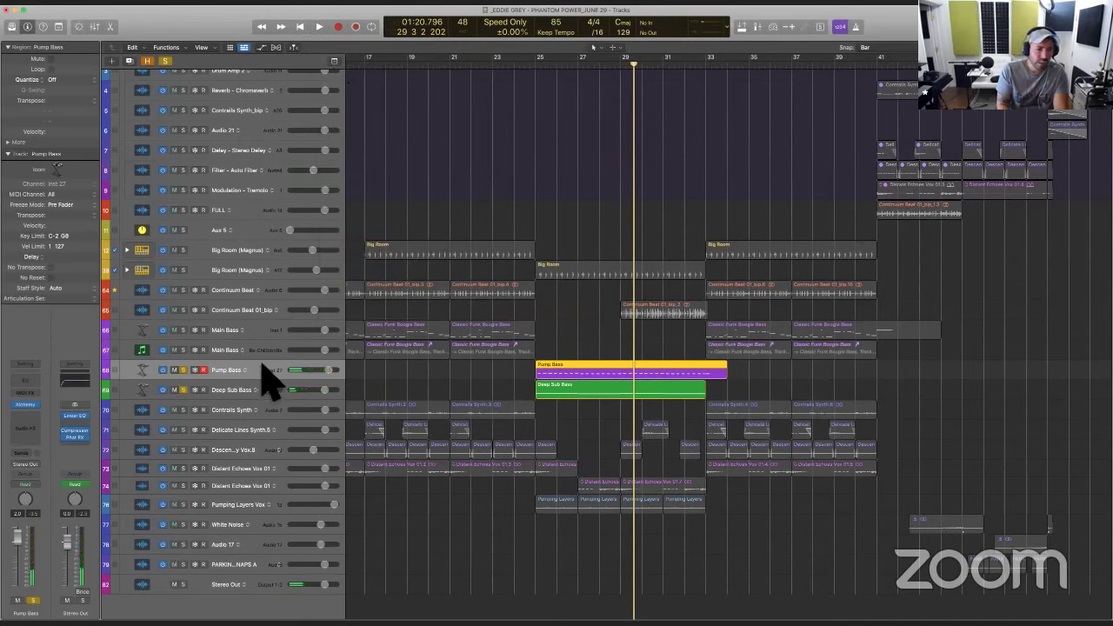
# Insert the Denise - Bass XL plug-in on the Pump Bass track and position its window clear of the bass regions
pyautogui.click(36, 418)
pyautogui.press('Escape')
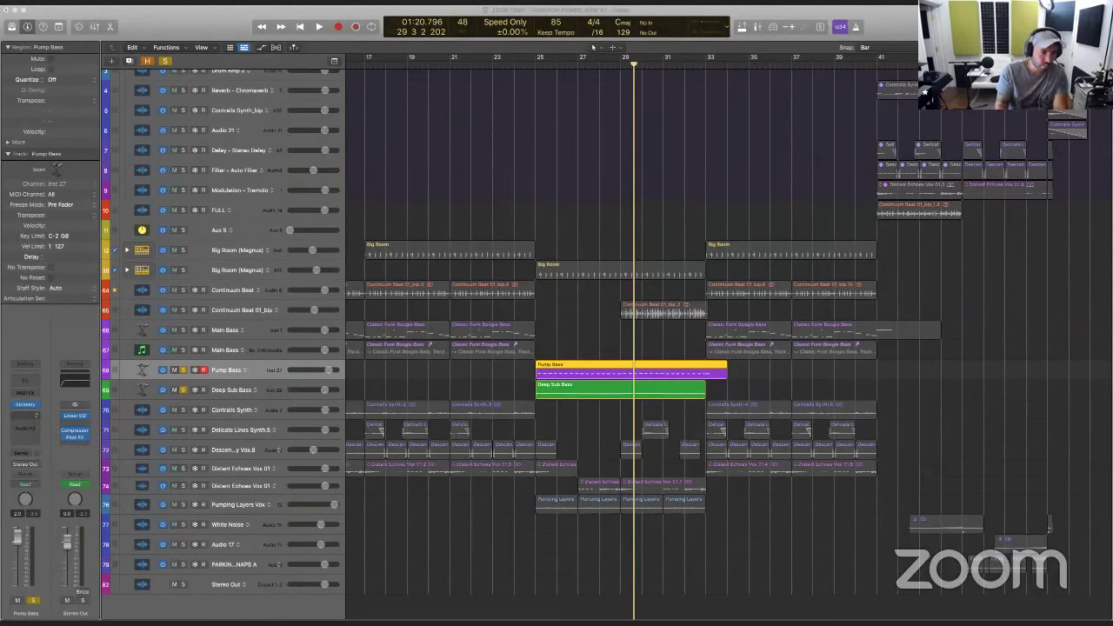
pyautogui.click(37, 418)
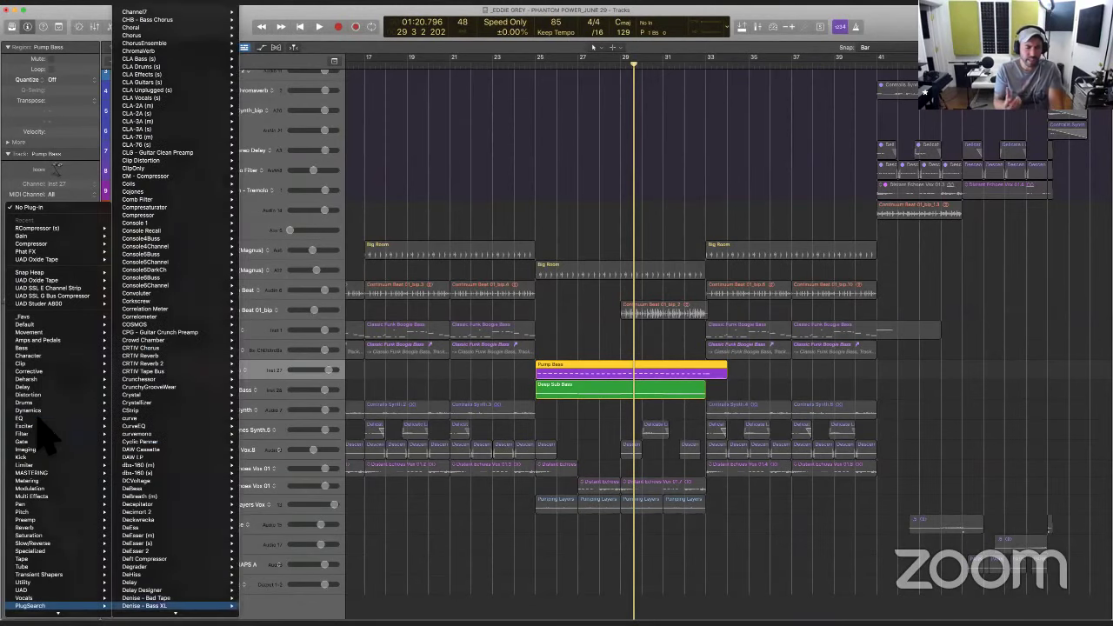
pyautogui.press('Return')
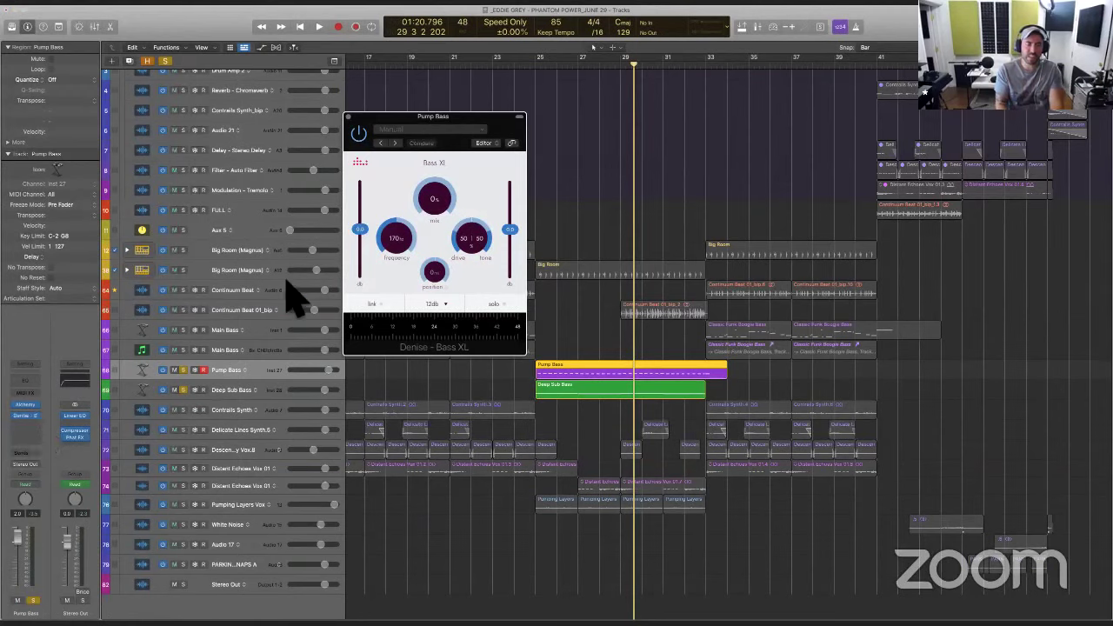
pyautogui.moveTo(480, 117); pyautogui.dragTo(472, 103)
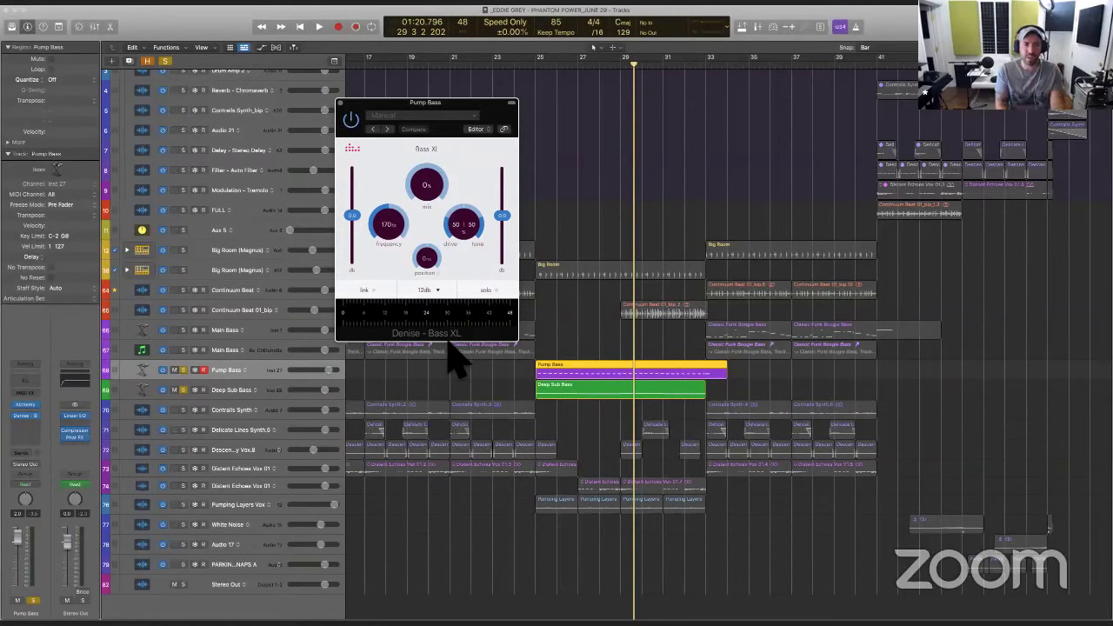
# Unsolo Deep Sub Bass and play Pump Bass alone from bar 25
pyautogui.click(536, 378)
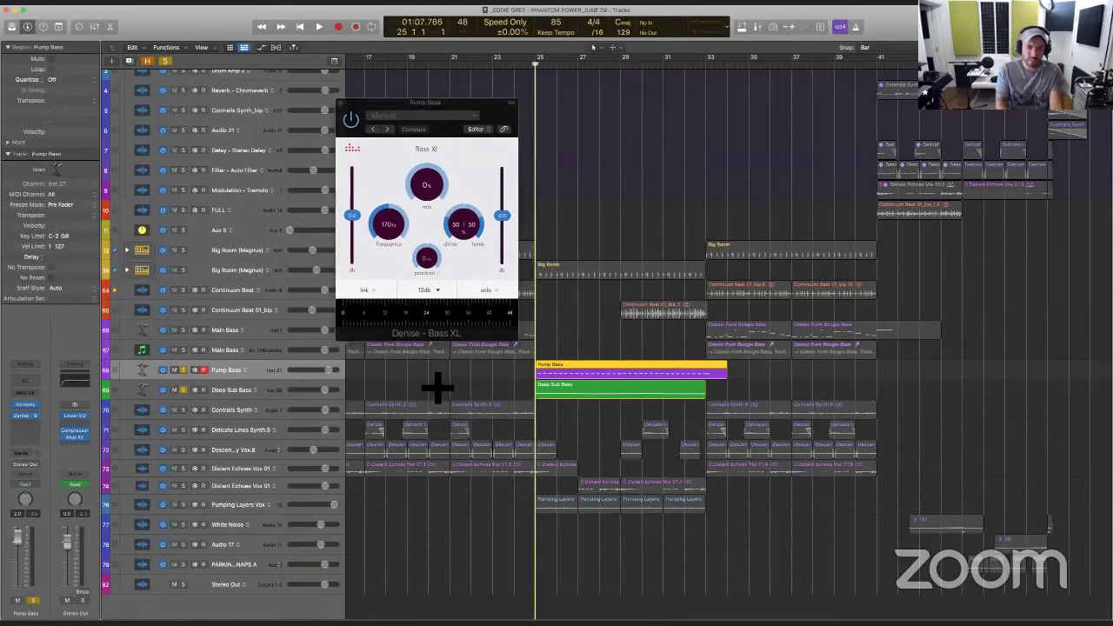
pyautogui.click(175, 391)
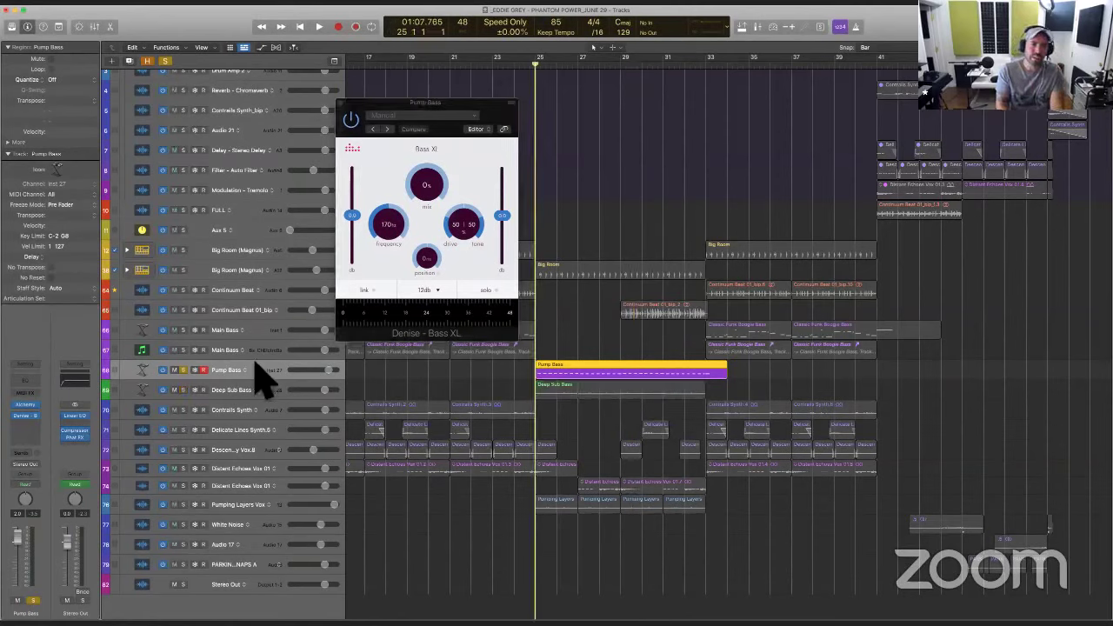
pyautogui.press('space')
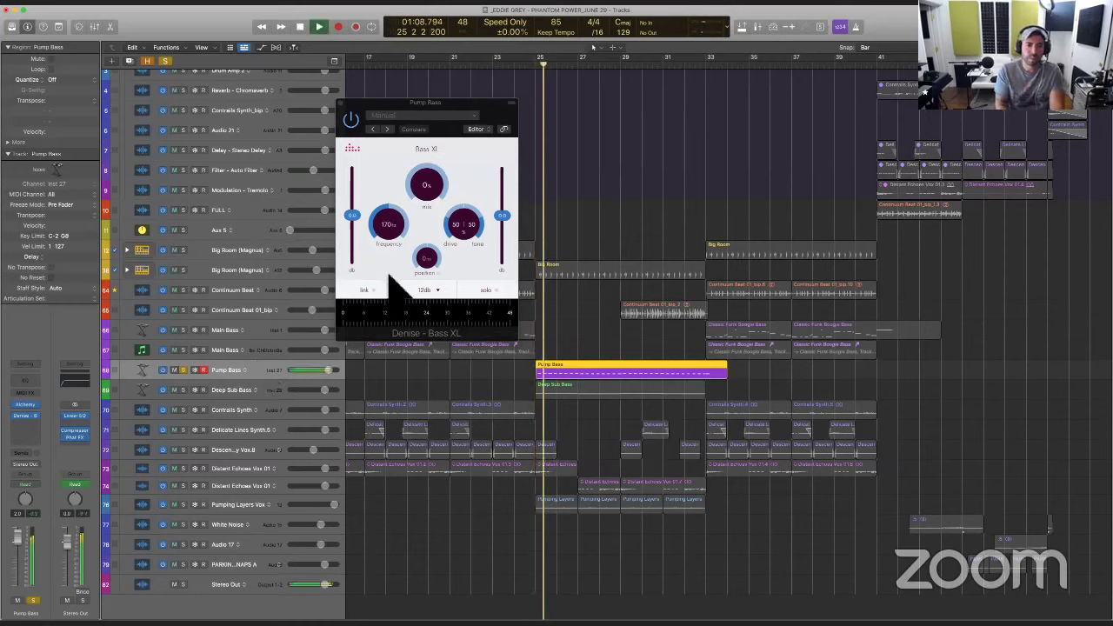
pyautogui.press('space')
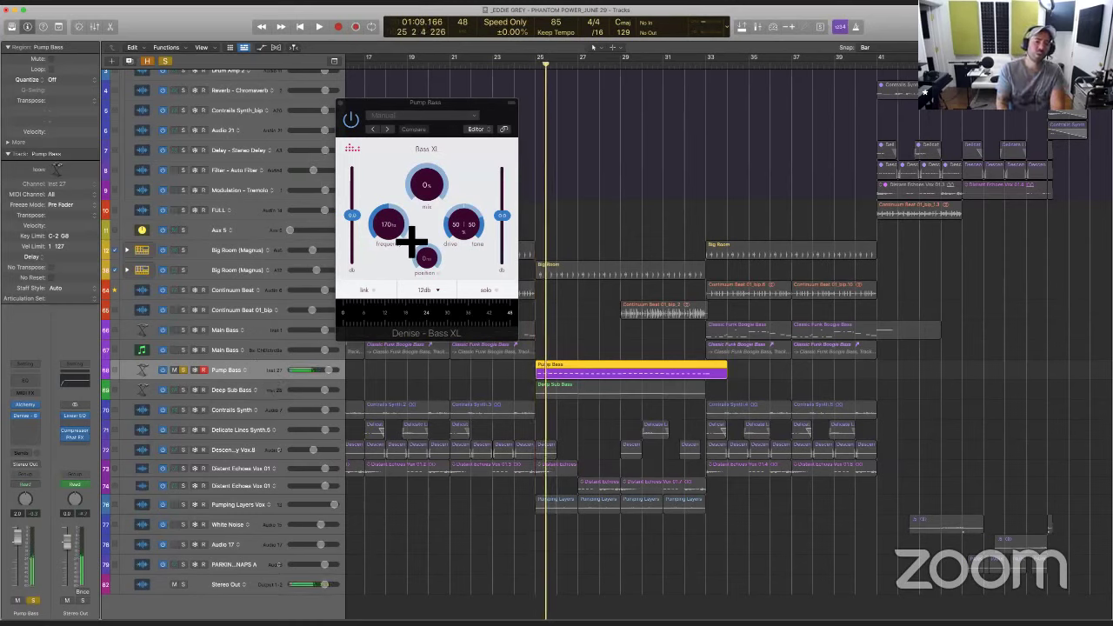
# Set Bass XL's frequency to 289 Hz, tone to 68% and mix to 56% while auditioning the soloed Pump Bass
pyautogui.moveTo(394, 237); pyautogui.dragTo(393, 217)
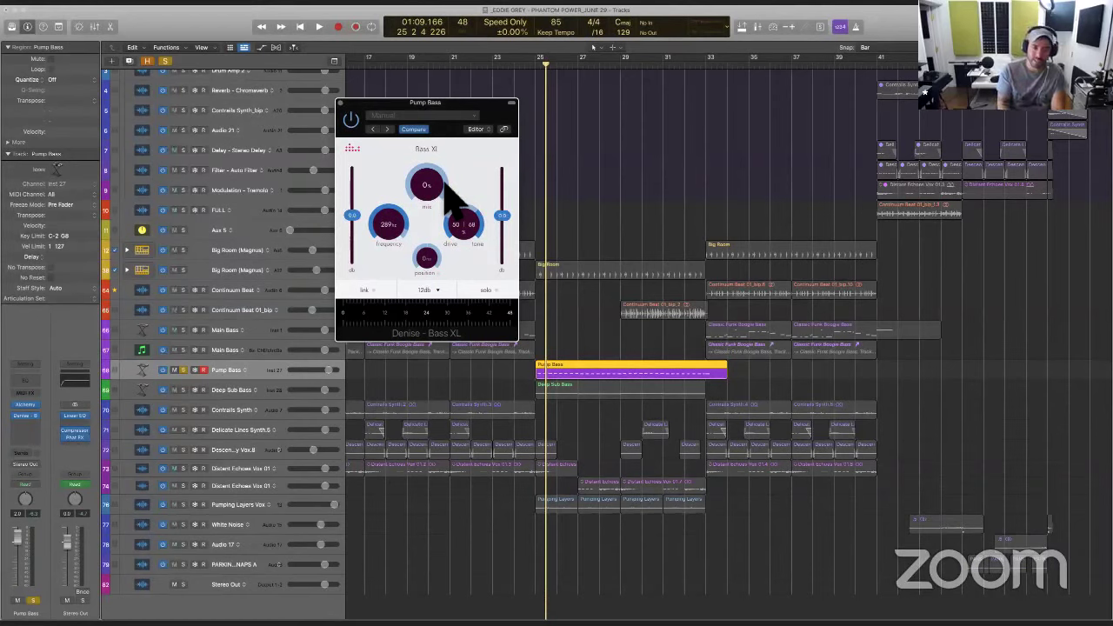
pyautogui.press('space')
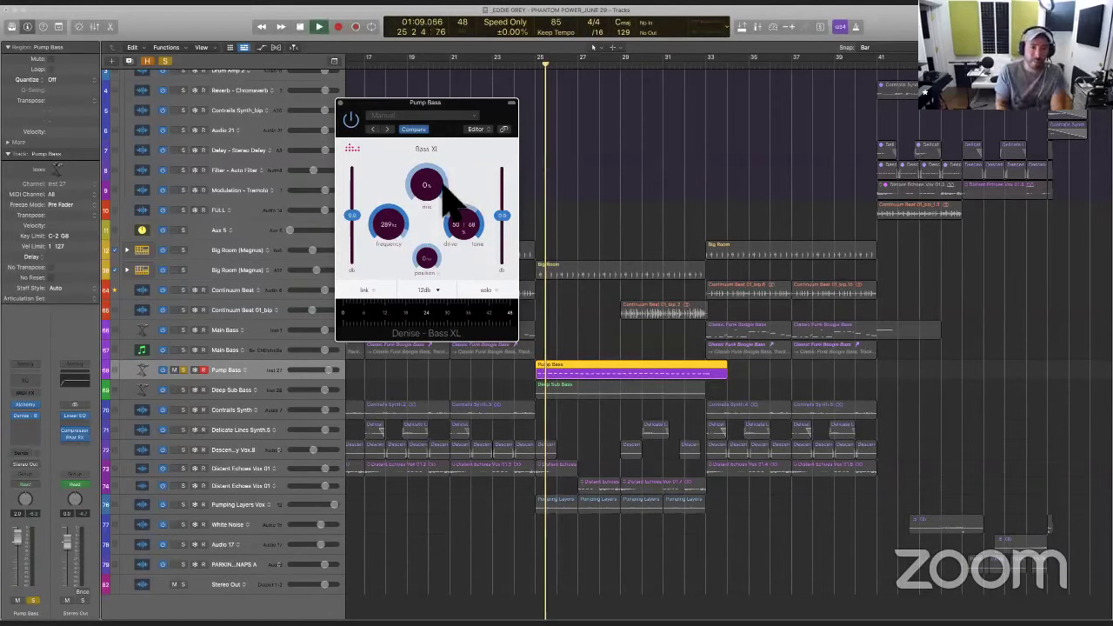
pyautogui.moveTo(435, 200)
pyautogui.mouseDown()
pyautogui.moveTo(447, 169)
pyautogui.moveTo(435, 140)
pyautogui.moveTo(444, 208)
pyautogui.mouseUp()
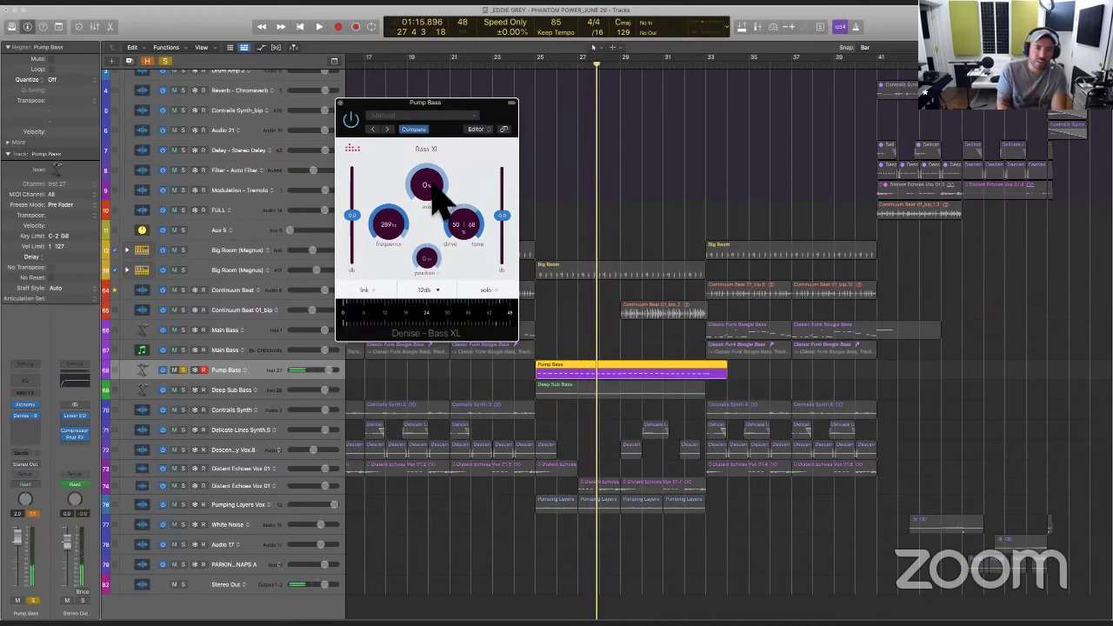
pyautogui.moveTo(432, 186); pyautogui.dragTo(449, 144)
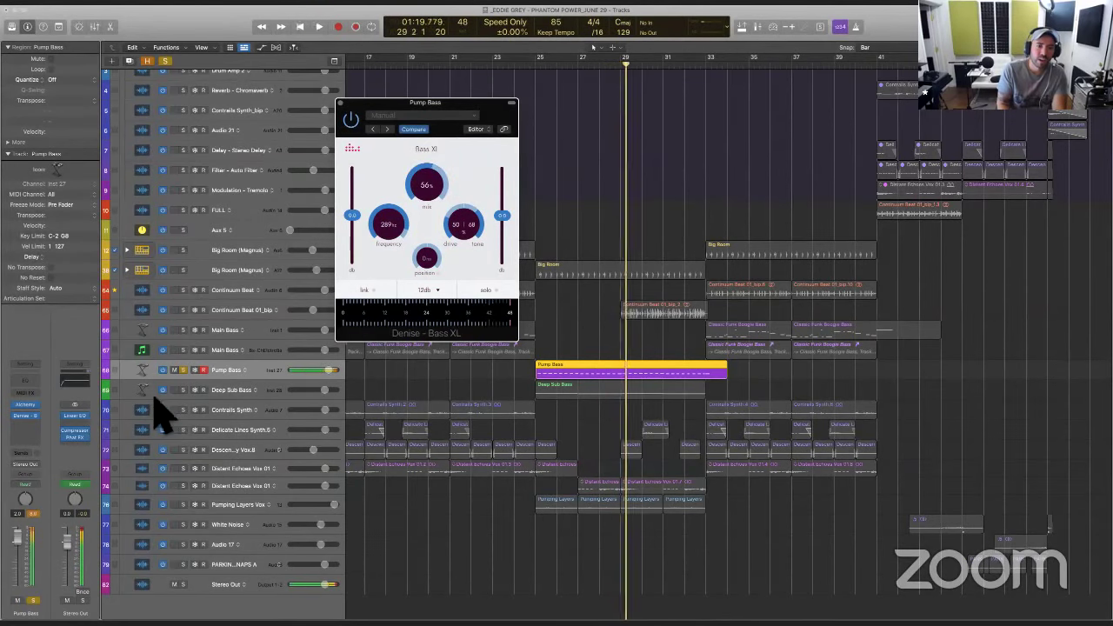
# Unsolo Pump Bass and, playing the full mix from bar 25, set Bass XL's mix to 38%, drive to 69% and frequency to 223 Hz
pyautogui.click(184, 371)
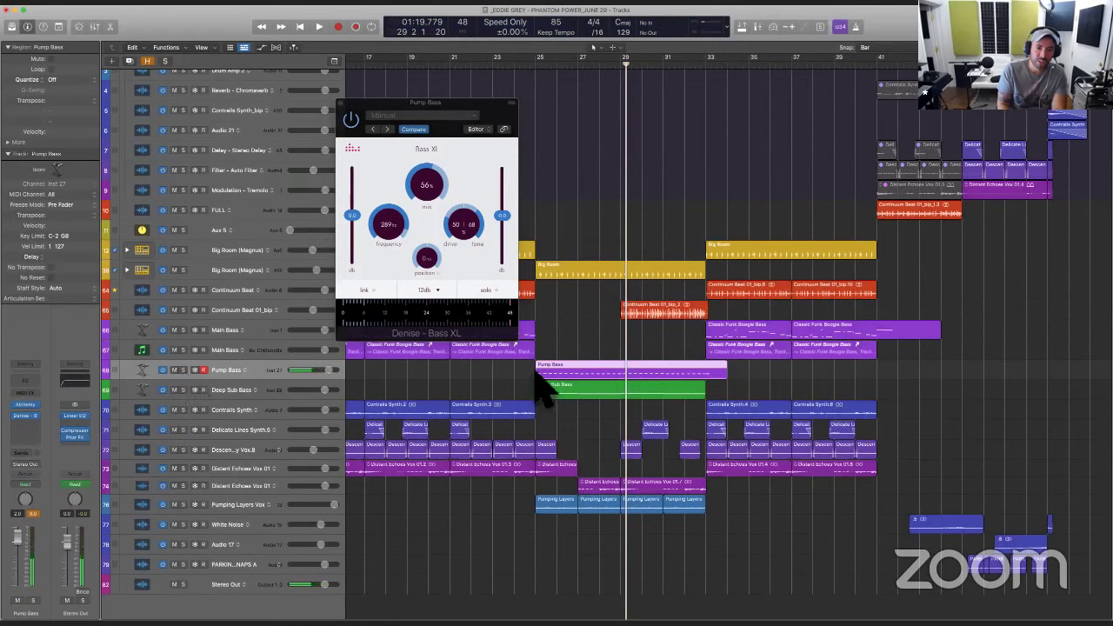
pyautogui.press('space')
pyautogui.press('space')
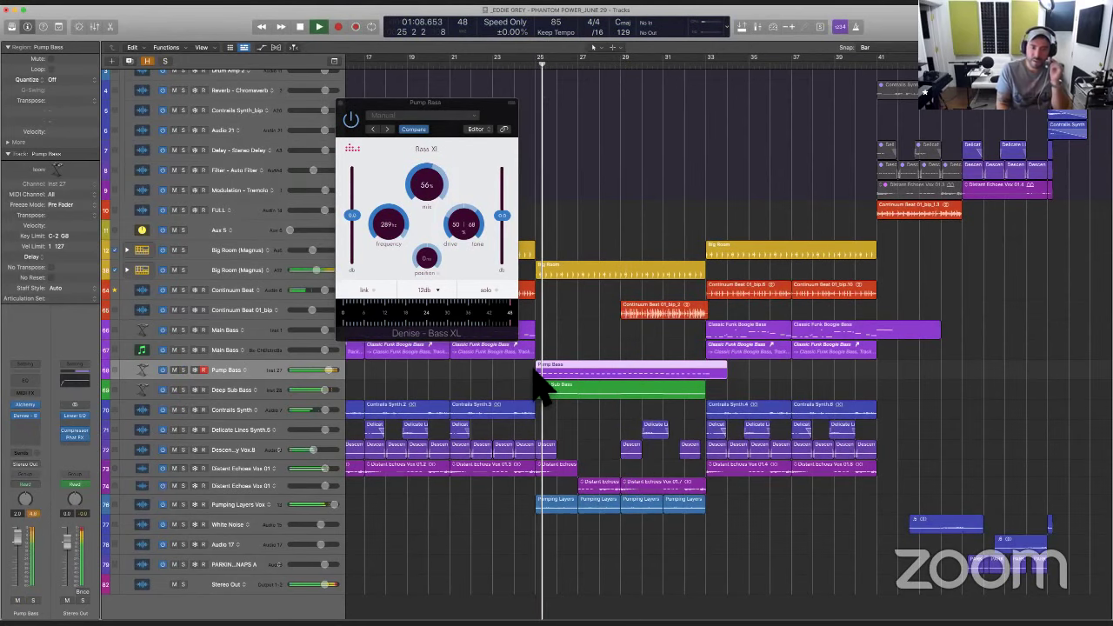
pyautogui.moveTo(441, 193); pyautogui.dragTo(451, 244)
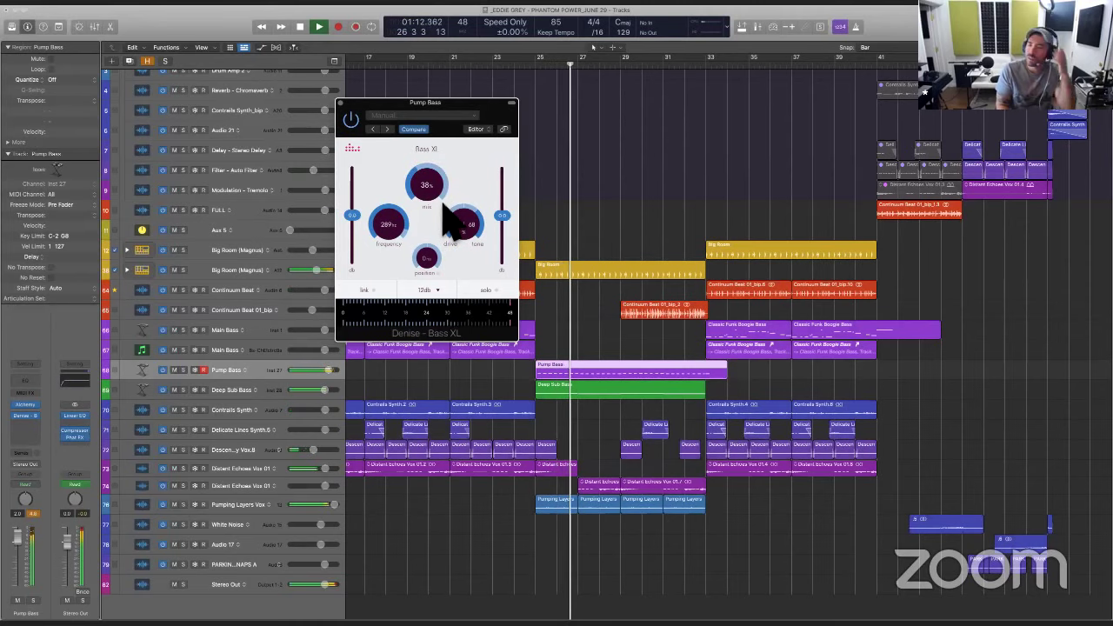
pyautogui.moveTo(447, 218); pyautogui.dragTo(362, 229)
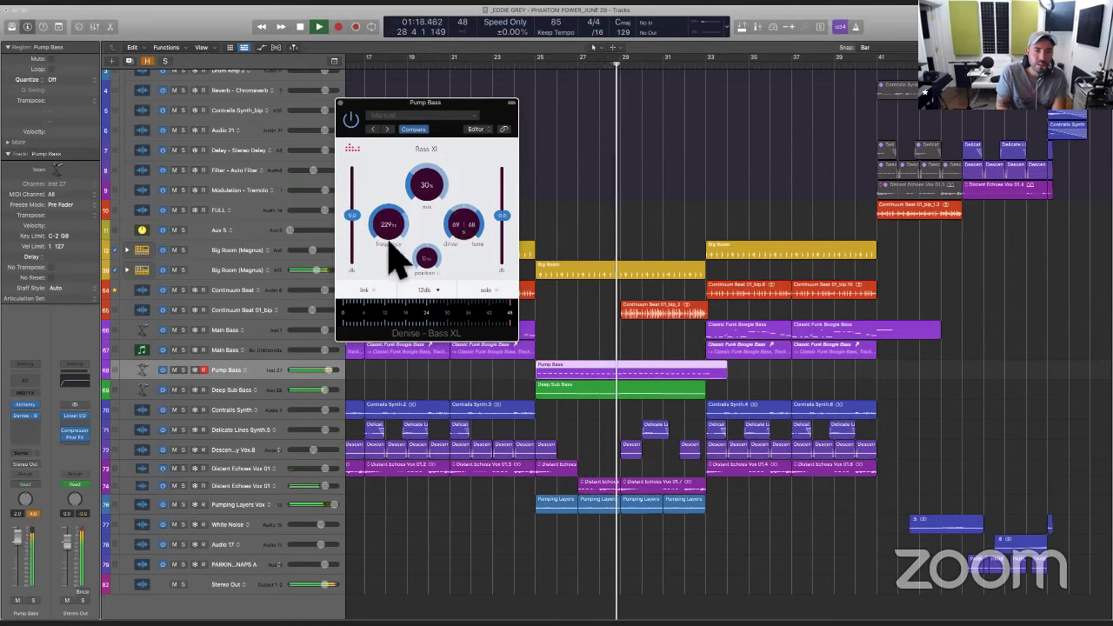
pyautogui.moveTo(435, 196)
pyautogui.mouseDown()
pyautogui.moveTo(429, 182)
pyautogui.moveTo(436, 202)
pyautogui.mouseUp()
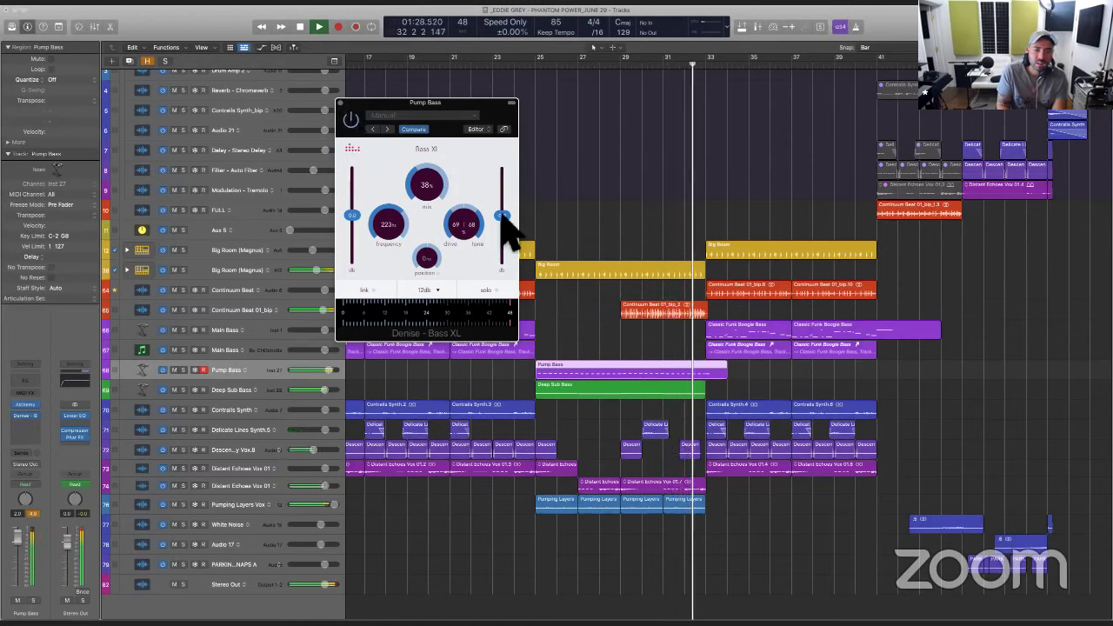
# Raise Bass XL's input level and lower its output level while replaying the full mix from bar 25, and close the plug-in
pyautogui.press('space')
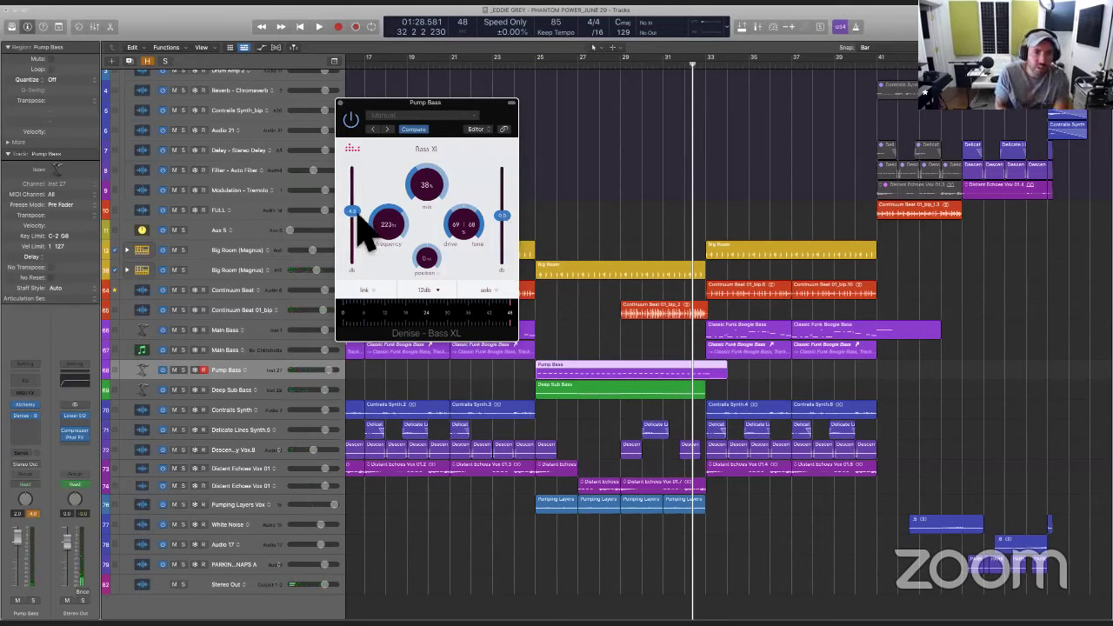
pyautogui.press('space')
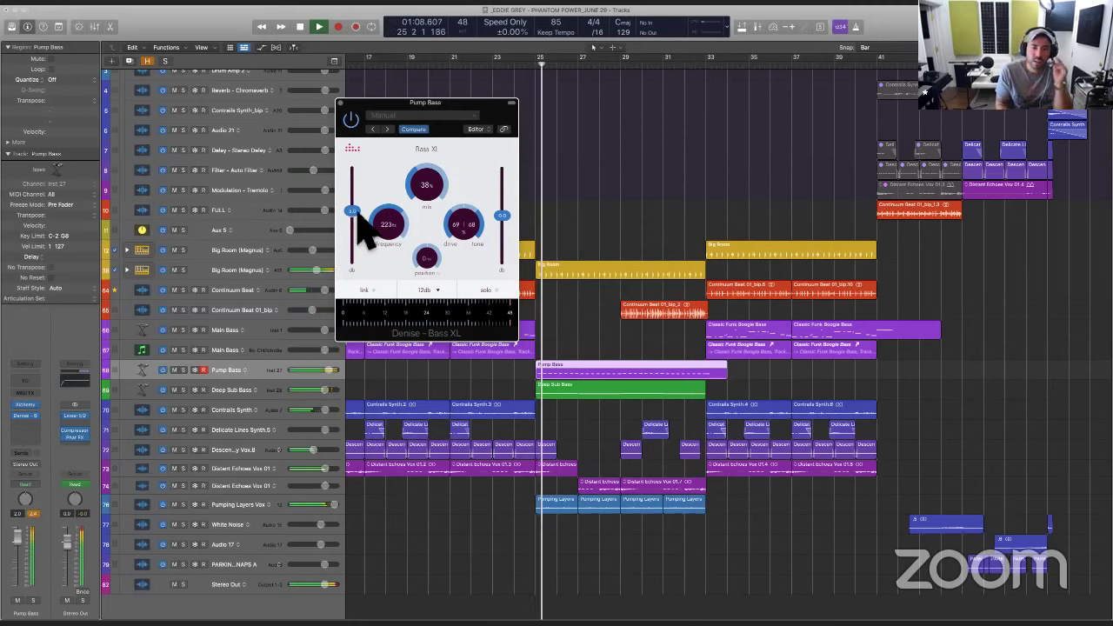
pyautogui.moveTo(503, 216); pyautogui.dragTo(505, 221)
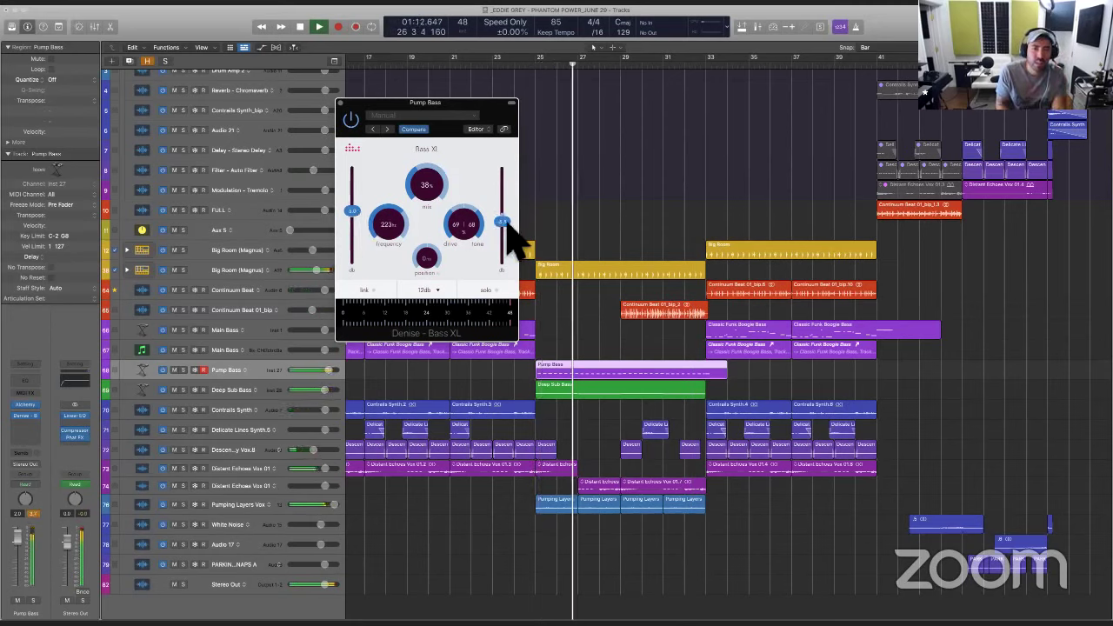
pyautogui.moveTo(505, 222); pyautogui.dragTo(504, 224)
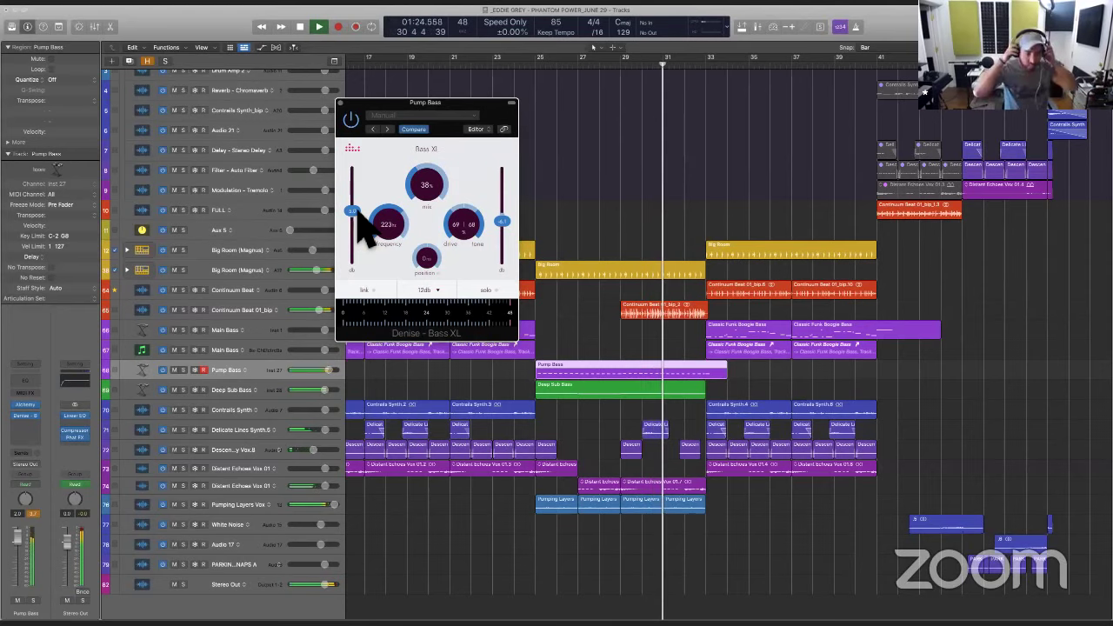
pyautogui.press('space')
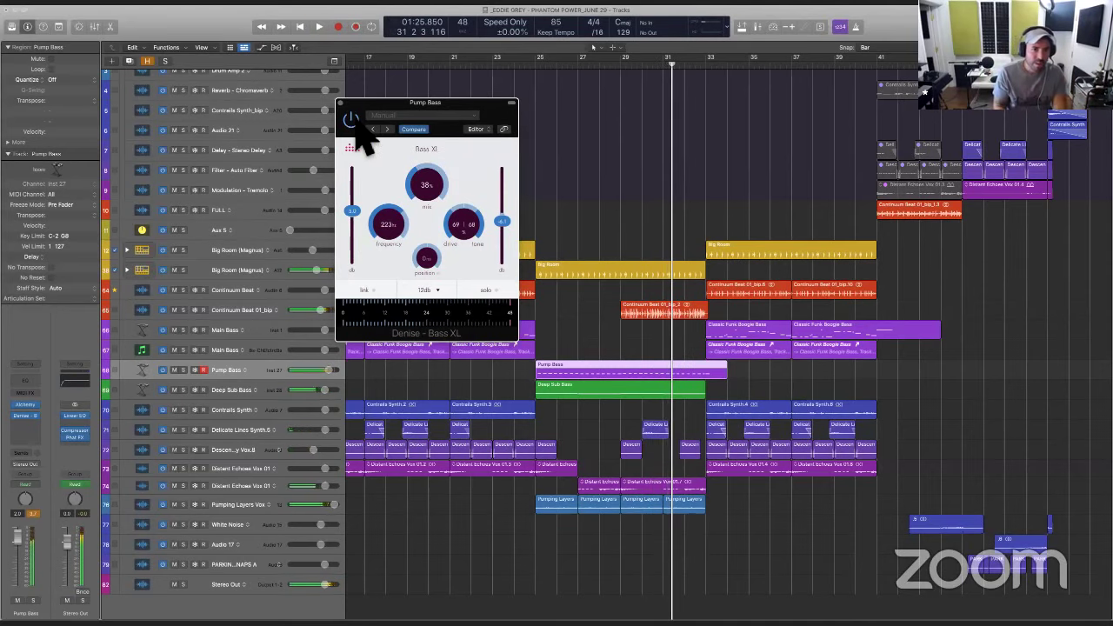
pyautogui.click(341, 103)
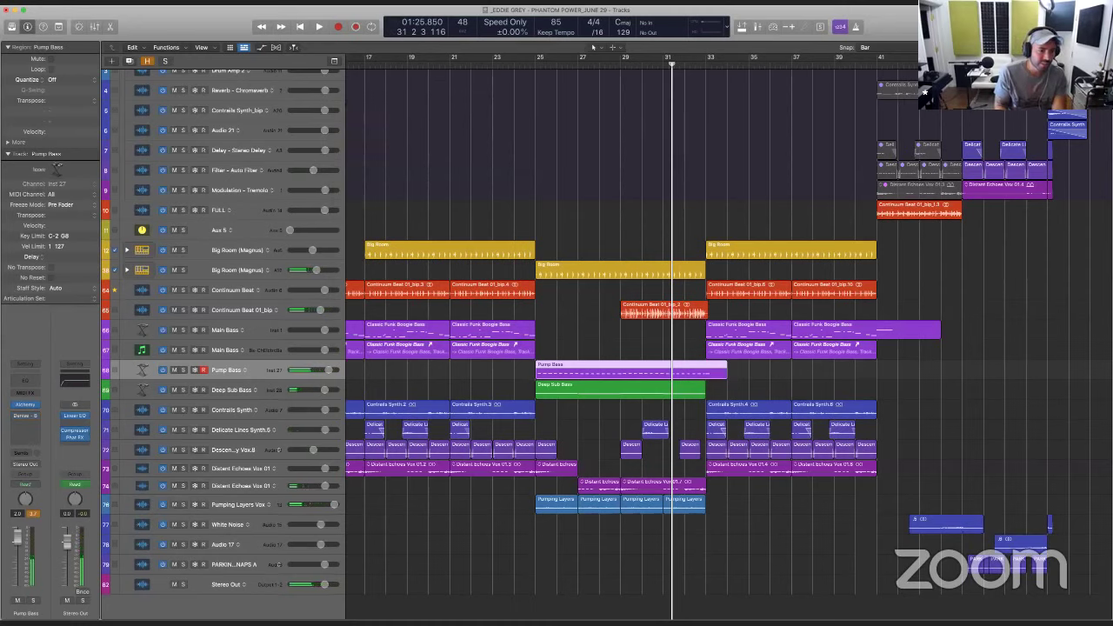
# Insert the Knorr plug-in after Bass XL on the Pump Bass track and move its window off the bass regions
pyautogui.click(48, 444)
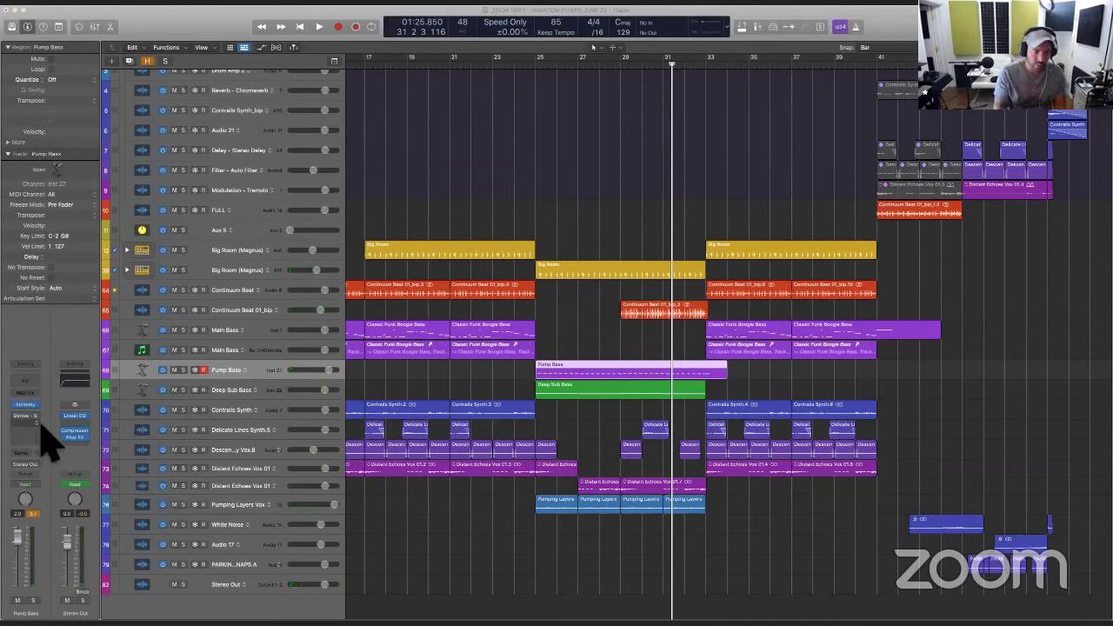
pyautogui.click(48, 444)
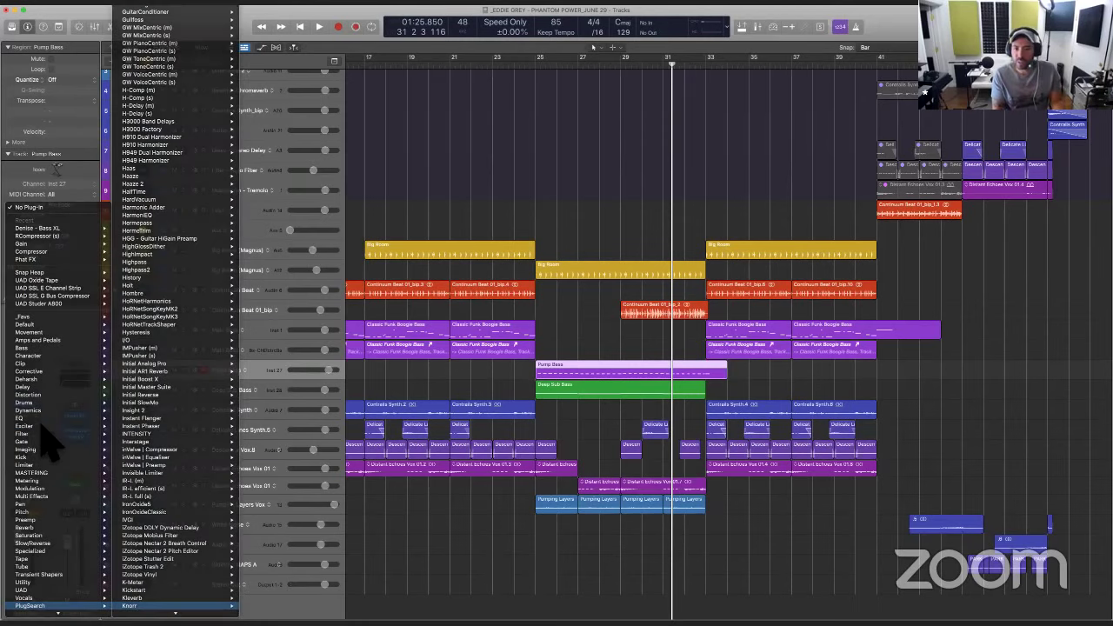
pyautogui.press('Return')
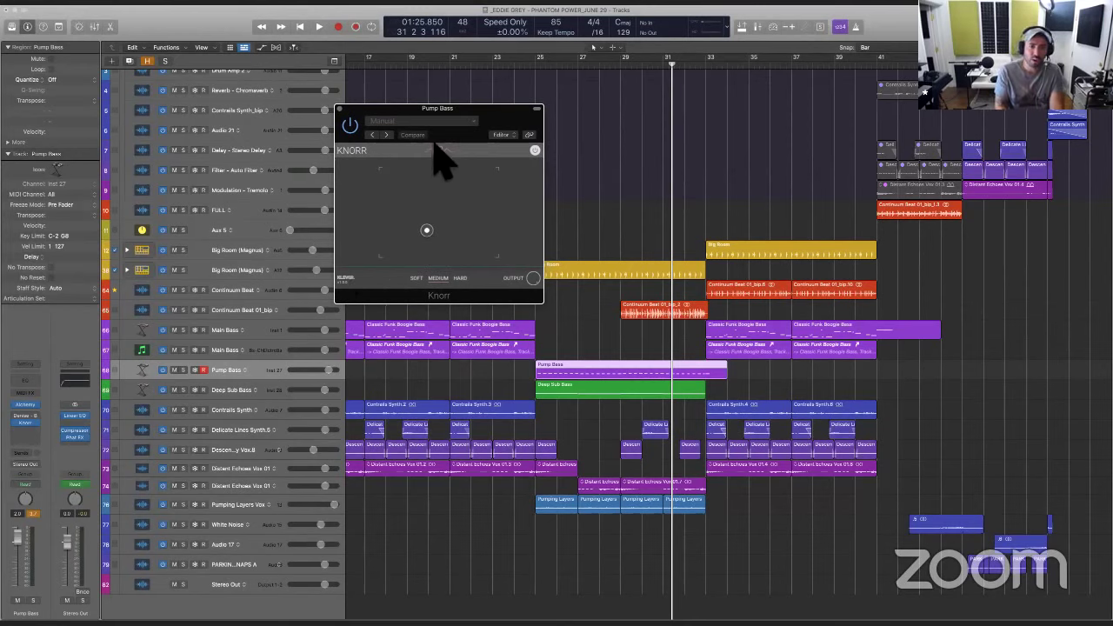
pyautogui.moveTo(497, 117); pyautogui.dragTo(459, 183)
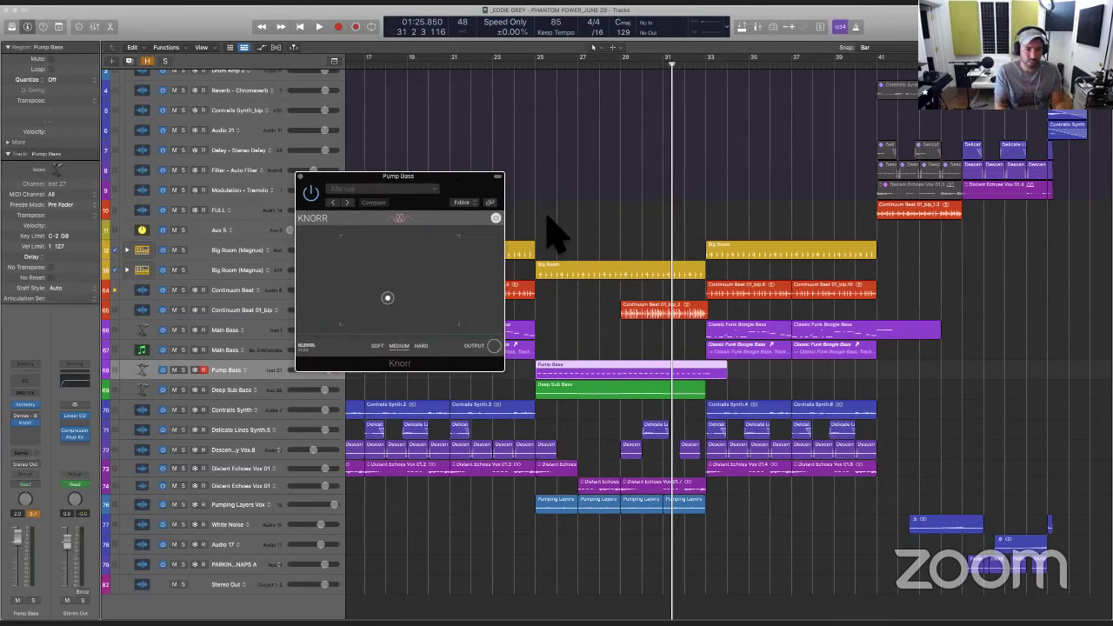
# Solo Pump Bass, play it from bar 24 and shift Knorr's control point up and to the right while comparing it with bypass
pyautogui.click(533, 207)
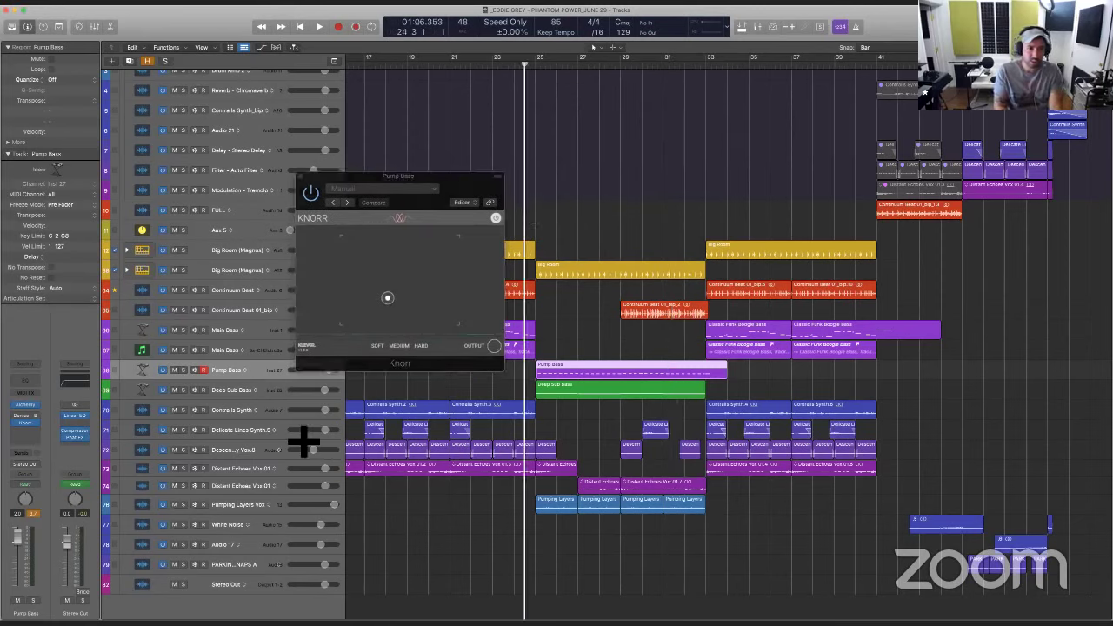
pyautogui.click(183, 370)
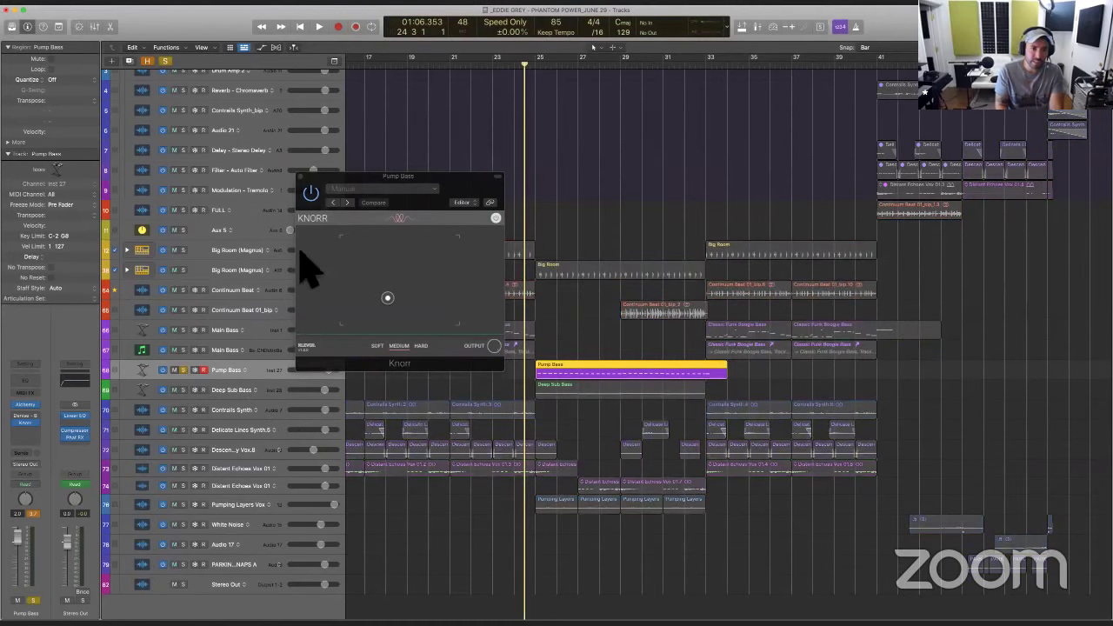
pyautogui.click(307, 207)
pyautogui.press('space')
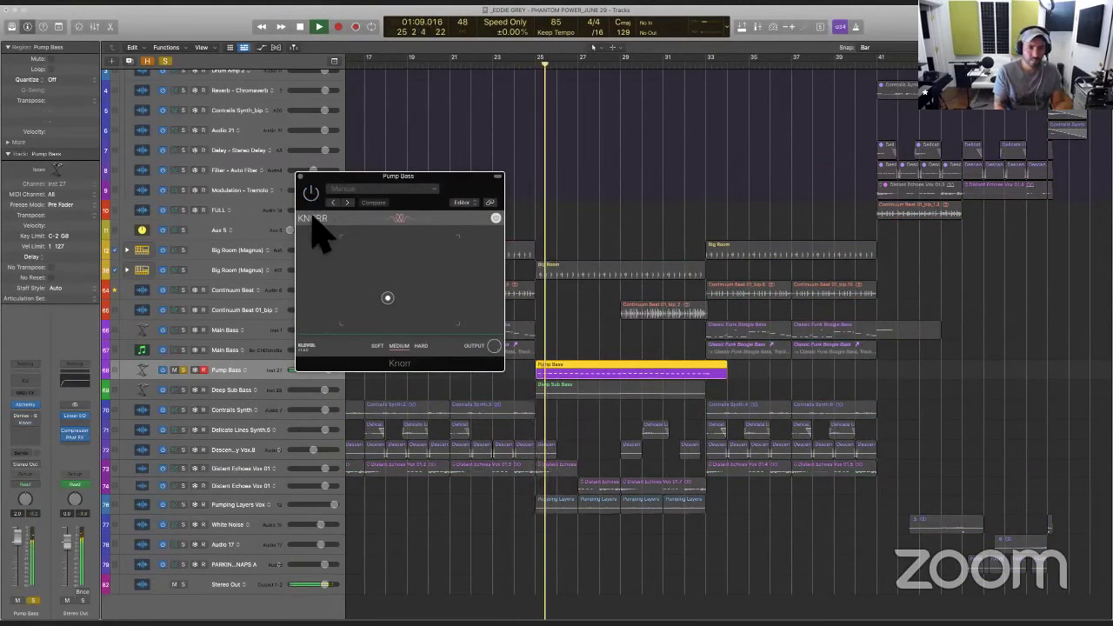
pyautogui.moveTo(387, 295); pyautogui.dragTo(436, 262)
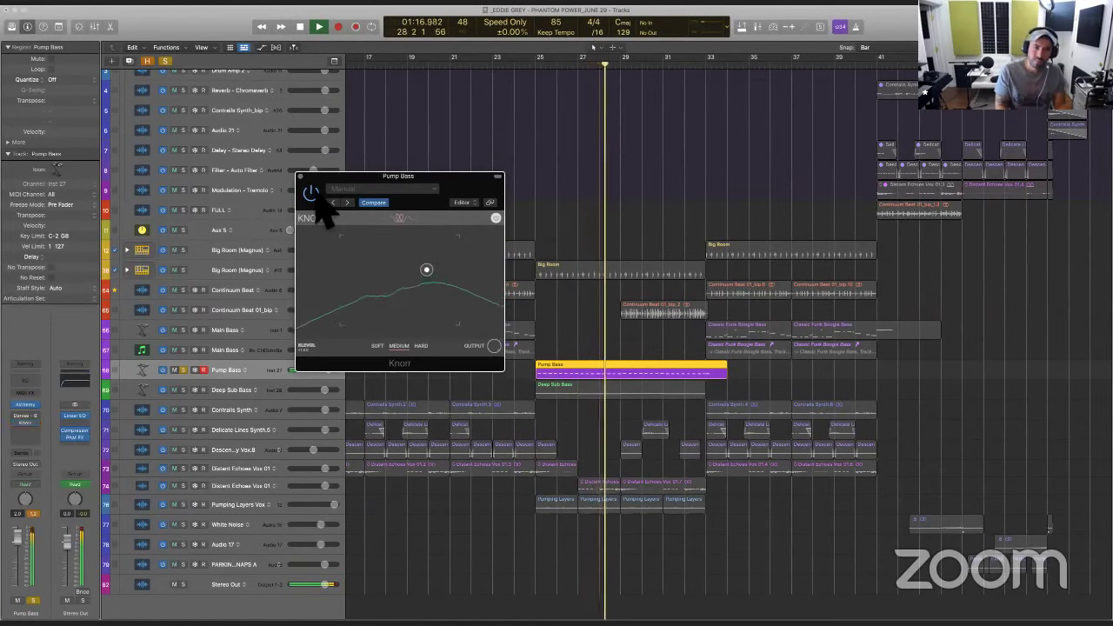
pyautogui.press('space')
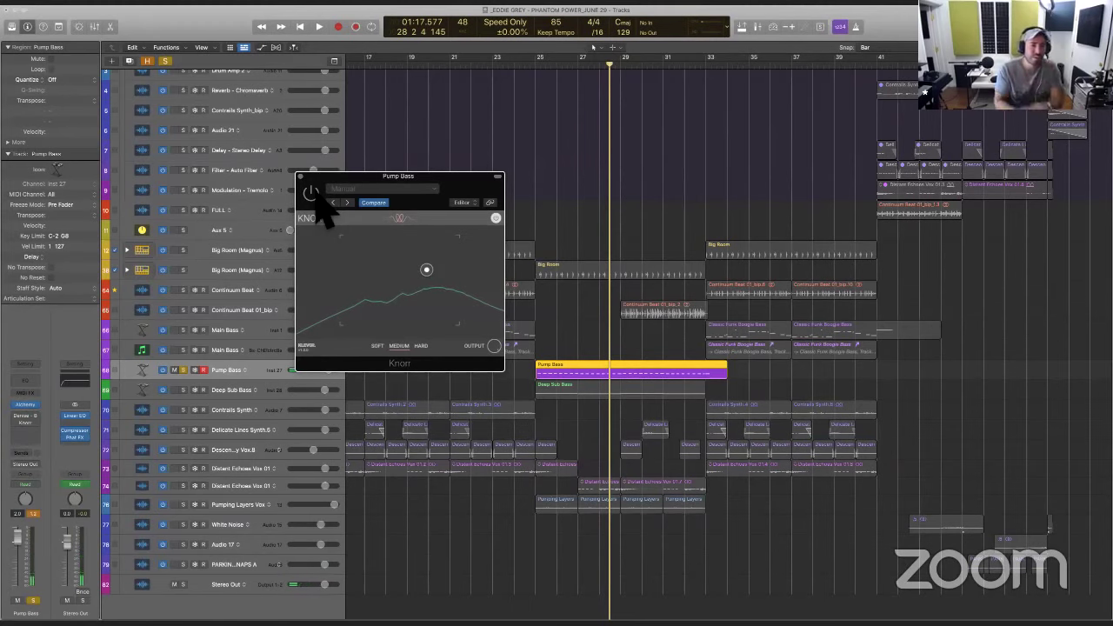
# Unsolo Pump Bass, set Knorr to Hard while comparing its bypass in the full mix, and close the plug-in
pyautogui.click(183, 371)
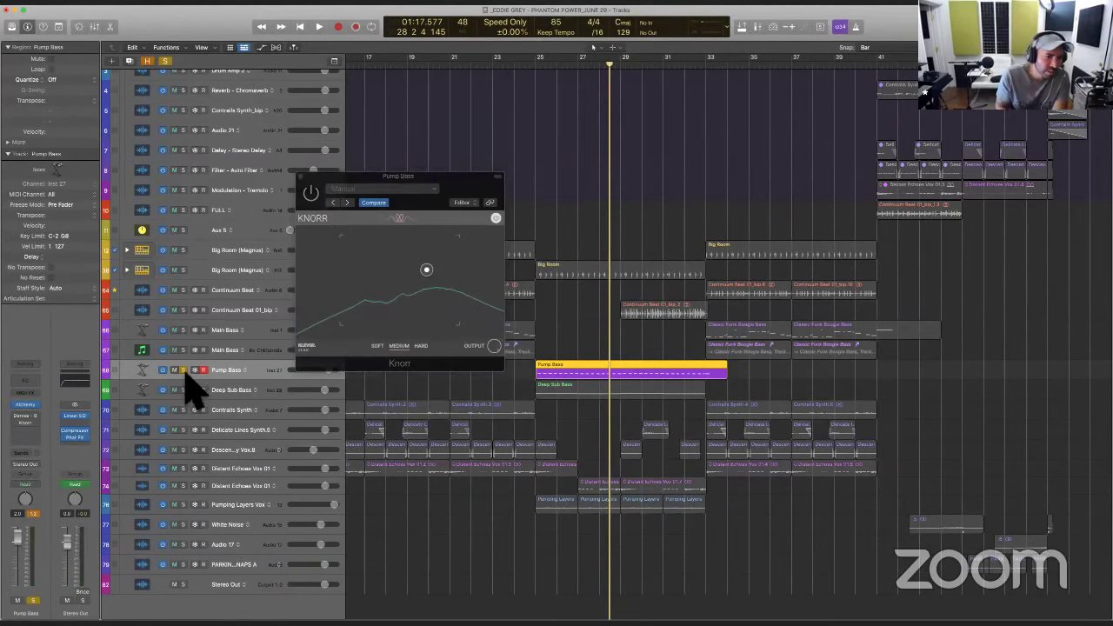
pyautogui.click(317, 221)
pyautogui.press('space')
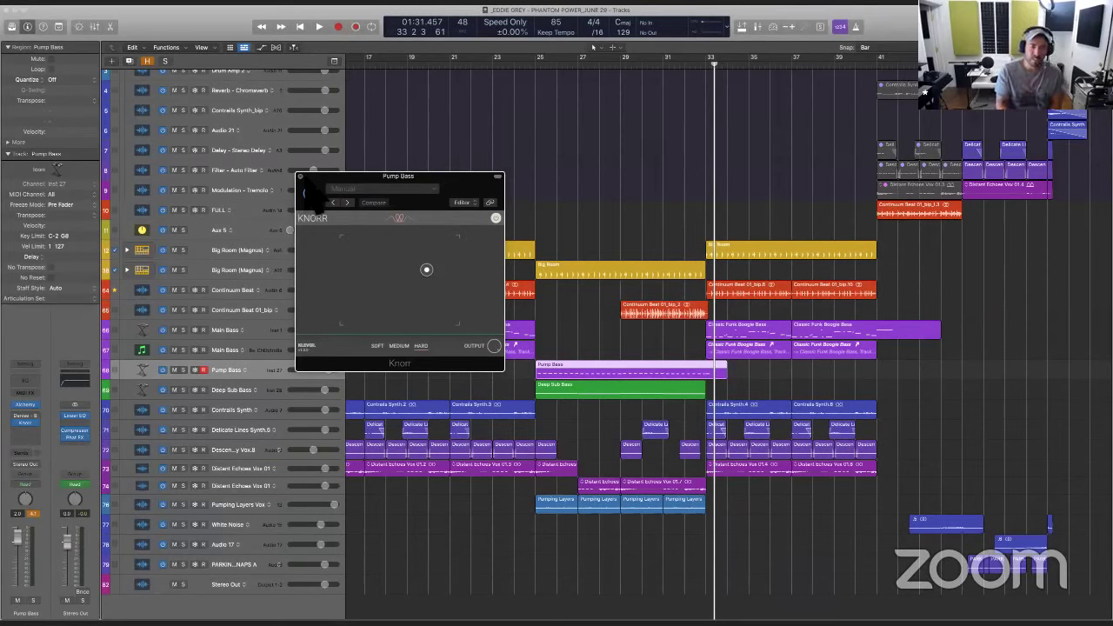
pyautogui.click(300, 177)
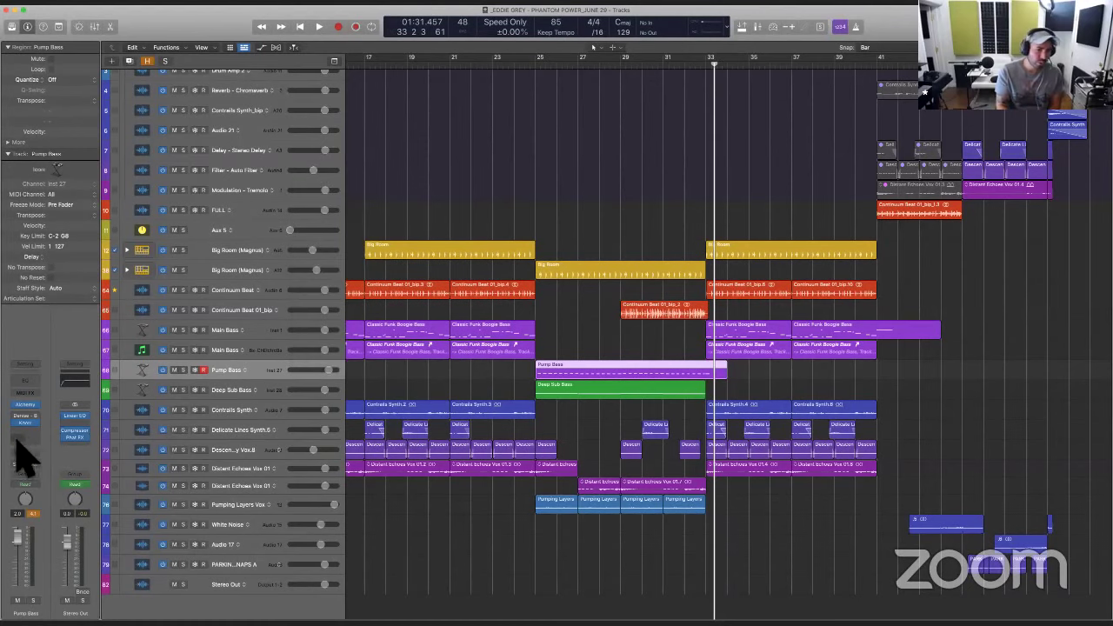
# Play the full mix from bar 24 and lower the Pump Bass track's volume slightly
pyautogui.click(32, 426)
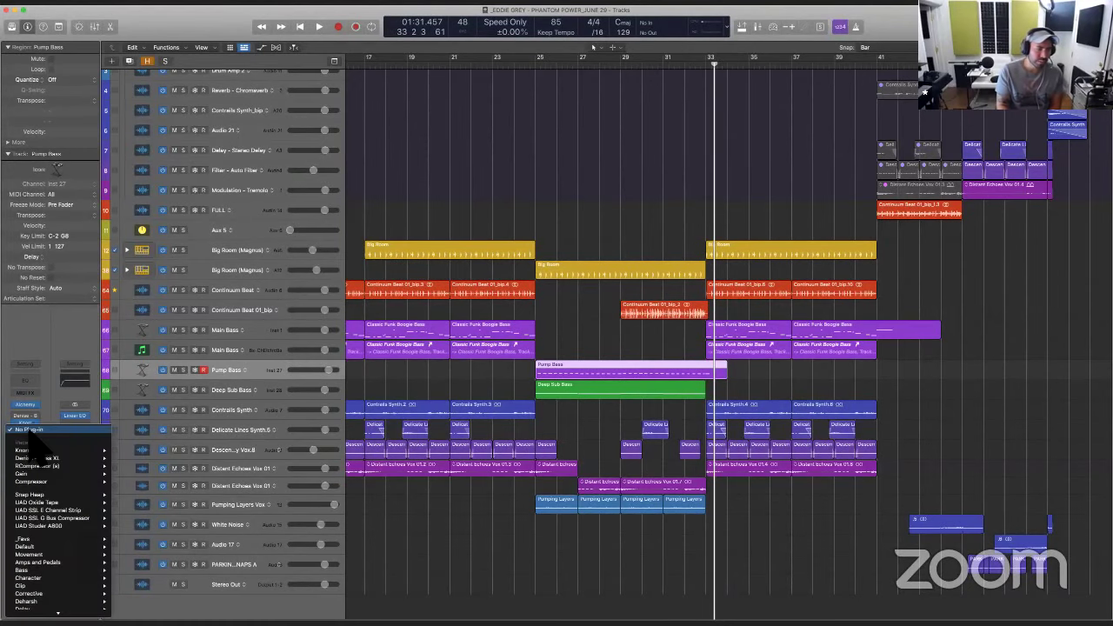
pyautogui.click(432, 230)
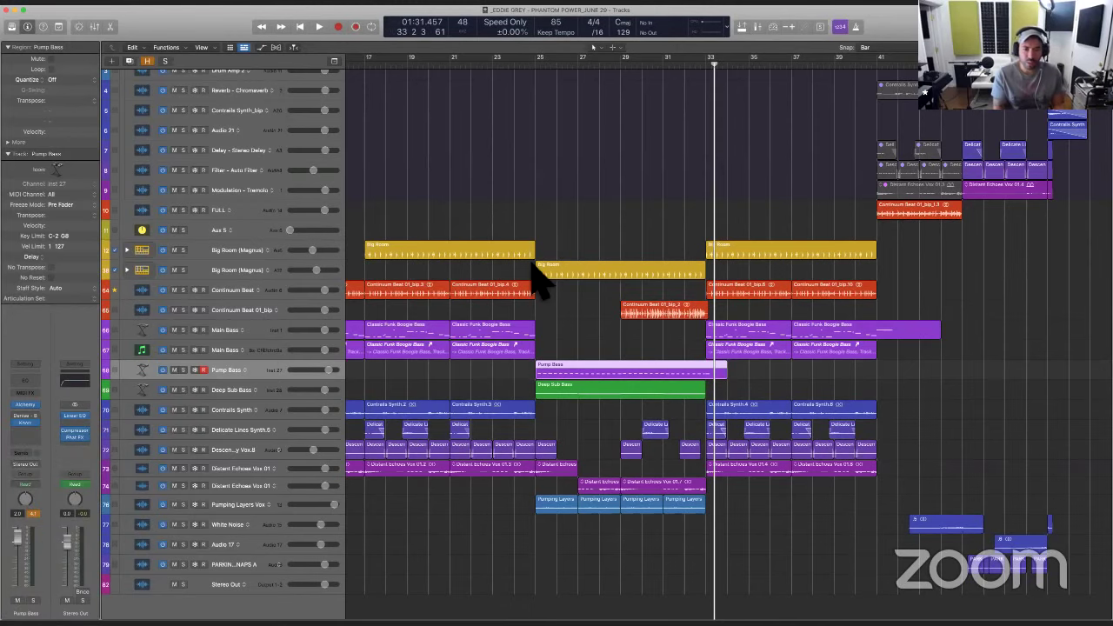
pyautogui.scroll(-5, 539, 278)
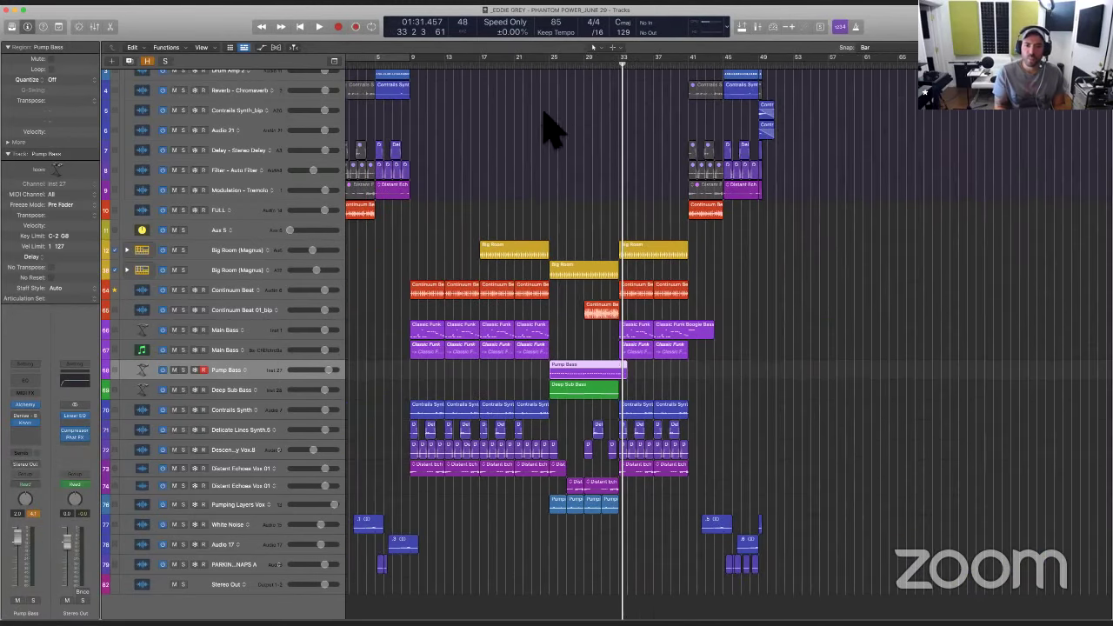
pyautogui.click(557, 77)
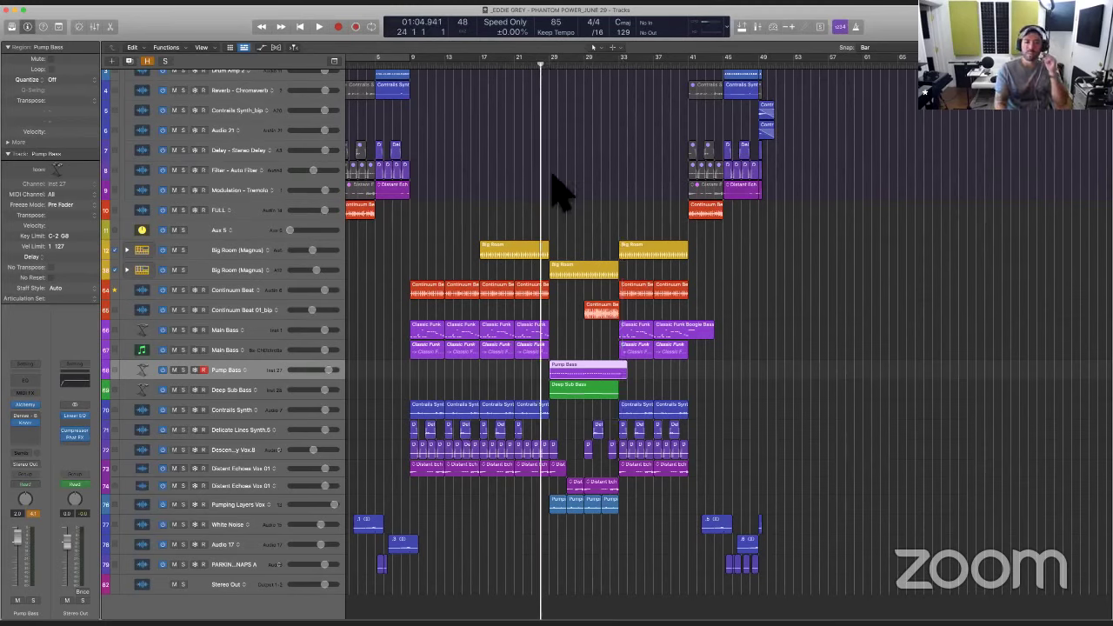
pyautogui.press('space')
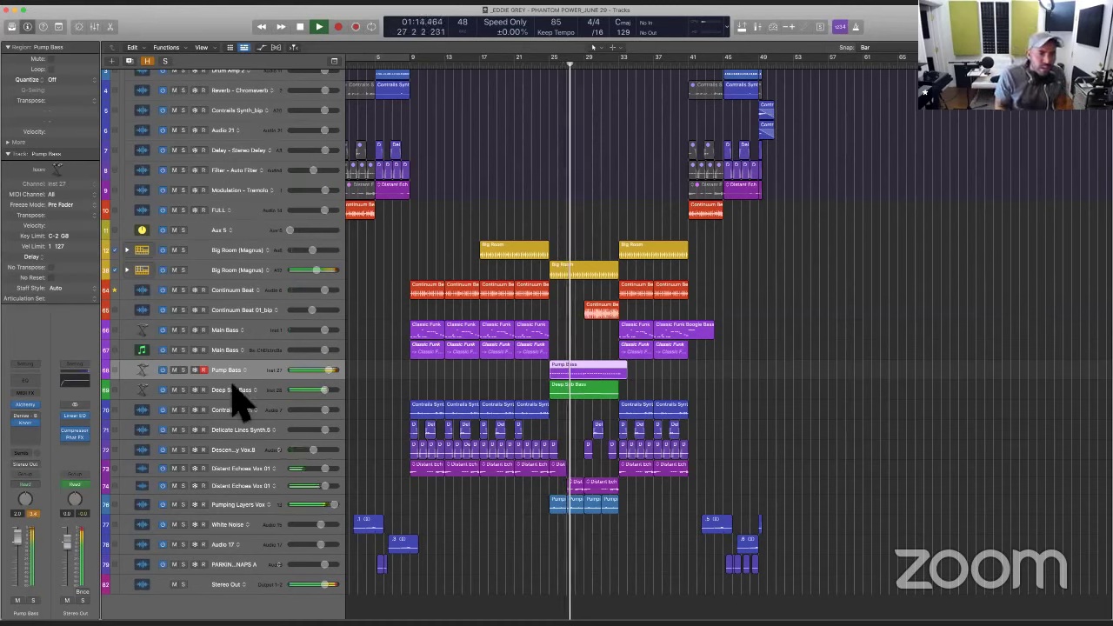
pyautogui.moveTo(19, 536); pyautogui.dragTo(20, 550)
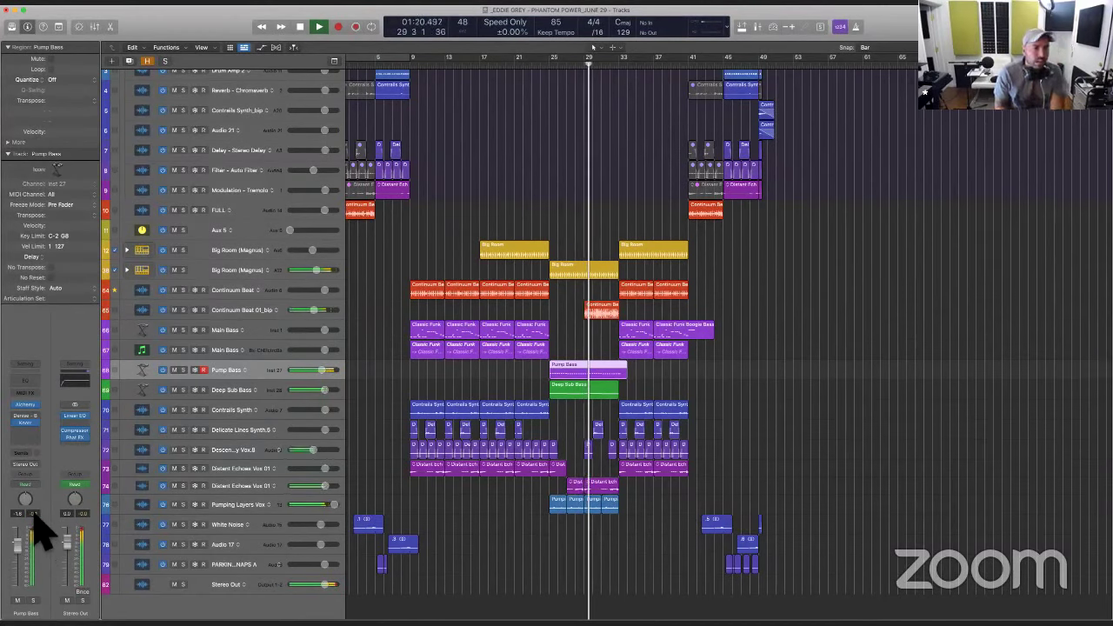
# Insert a Gain plug-in at the top of the Stereo Out effects chain, keep its factory default settings and close its window
pyautogui.click(80, 420)
pyautogui.moveTo(139, 463)
pyautogui.click(183, 466)
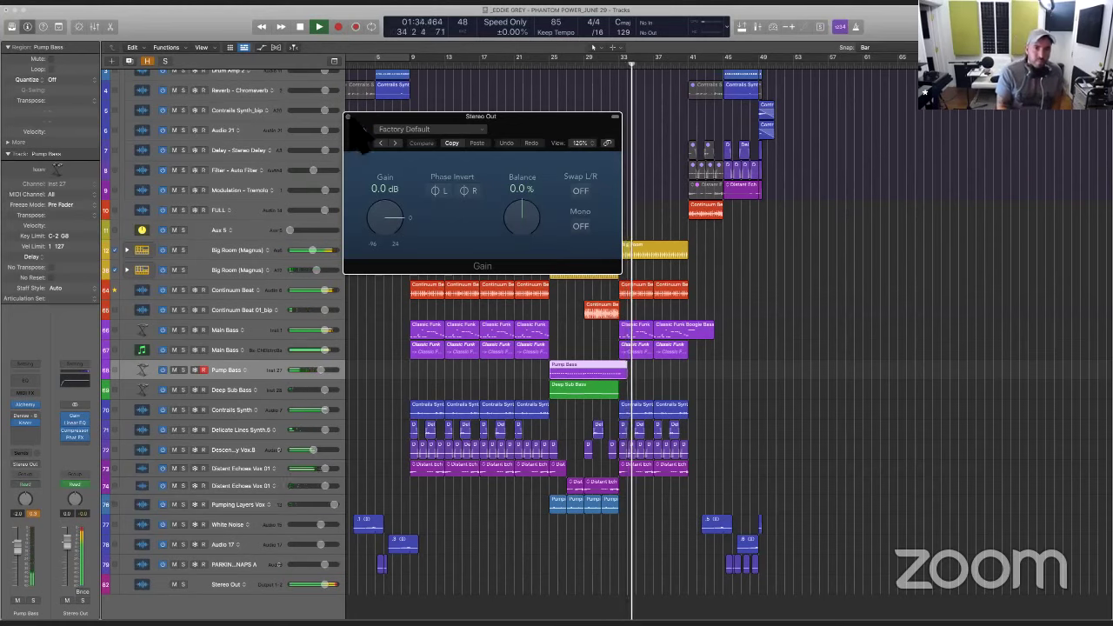
pyautogui.click(349, 117)
# Insert Knorr after the existing effects on the upper Main Bass track, shift its control point slightly up and right, and close the plug-in
pyautogui.click(276, 334)
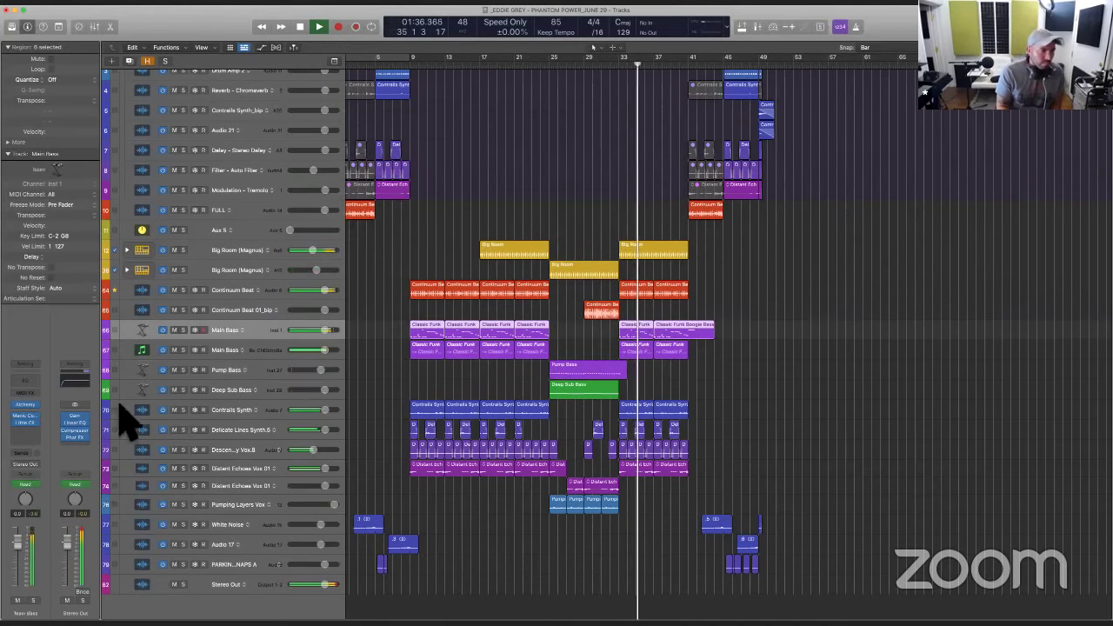
pyautogui.click(38, 437)
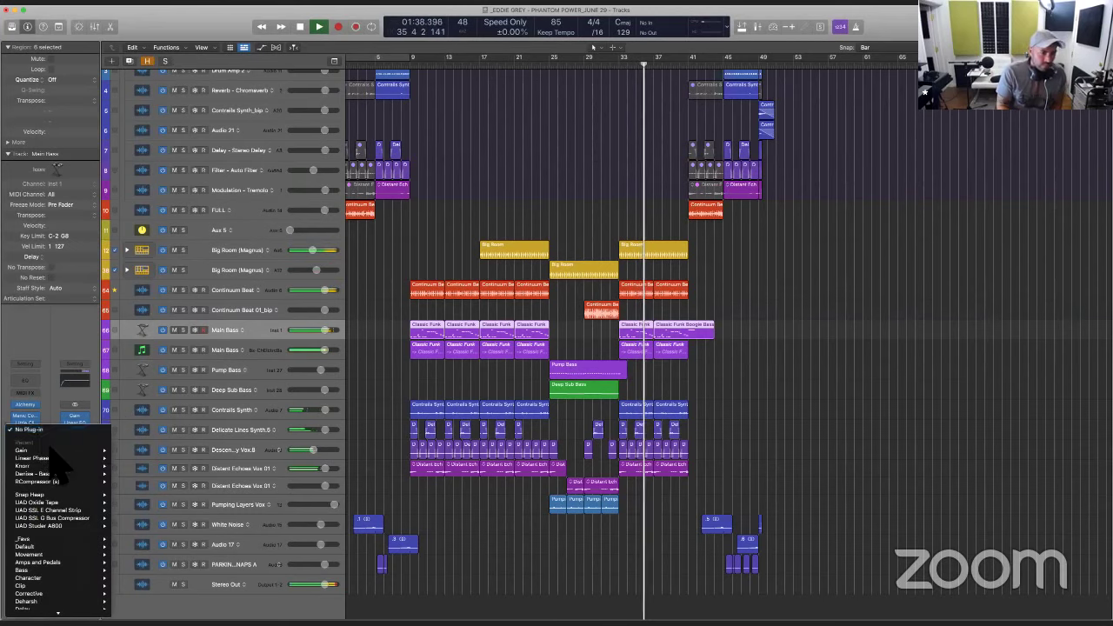
pyautogui.click(130, 468)
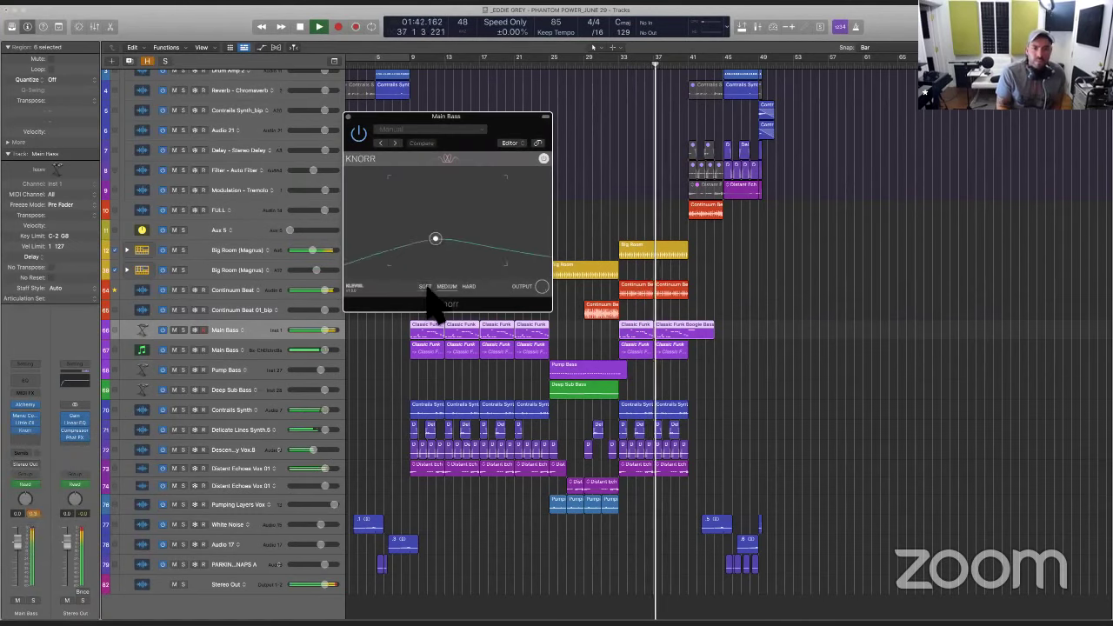
pyautogui.click(447, 241)
pyautogui.moveTo(447, 240)
pyautogui.mouseDown()
pyautogui.moveTo(462, 214)
pyautogui.moveTo(455, 236)
pyautogui.moveTo(442, 224)
pyautogui.moveTo(452, 245)
pyautogui.moveTo(449, 235)
pyautogui.mouseUp()
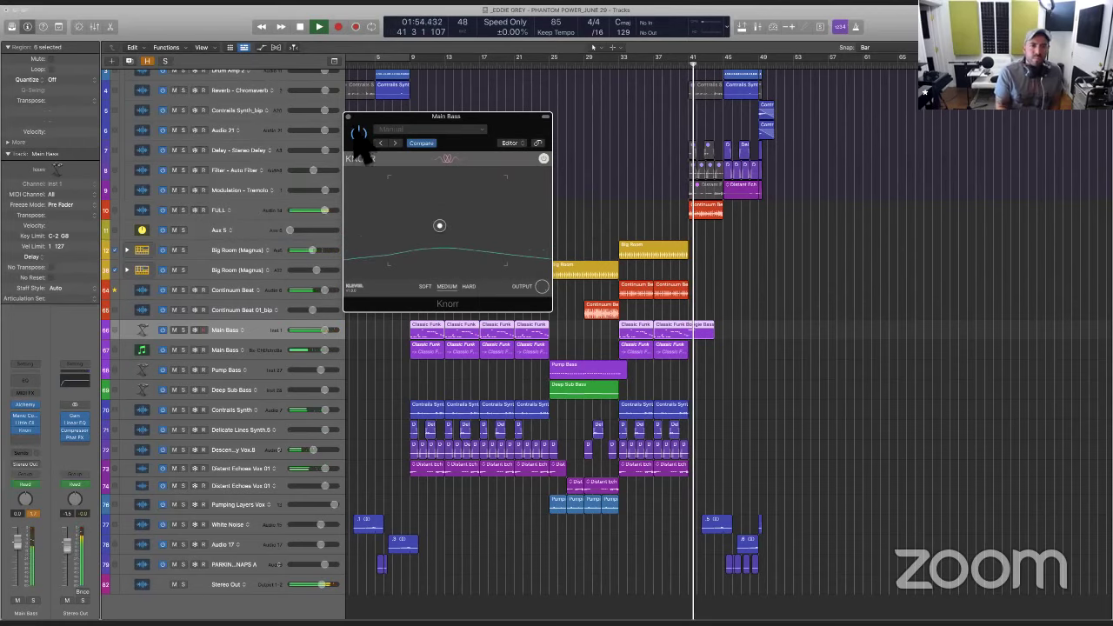
pyautogui.press('v')
# Split the last upper Main Bass region at bar 41, move the tail down to the second Main Bass track, and replay the transition
pyautogui.moveTo(665, 275); pyautogui.dragTo(800, 438)
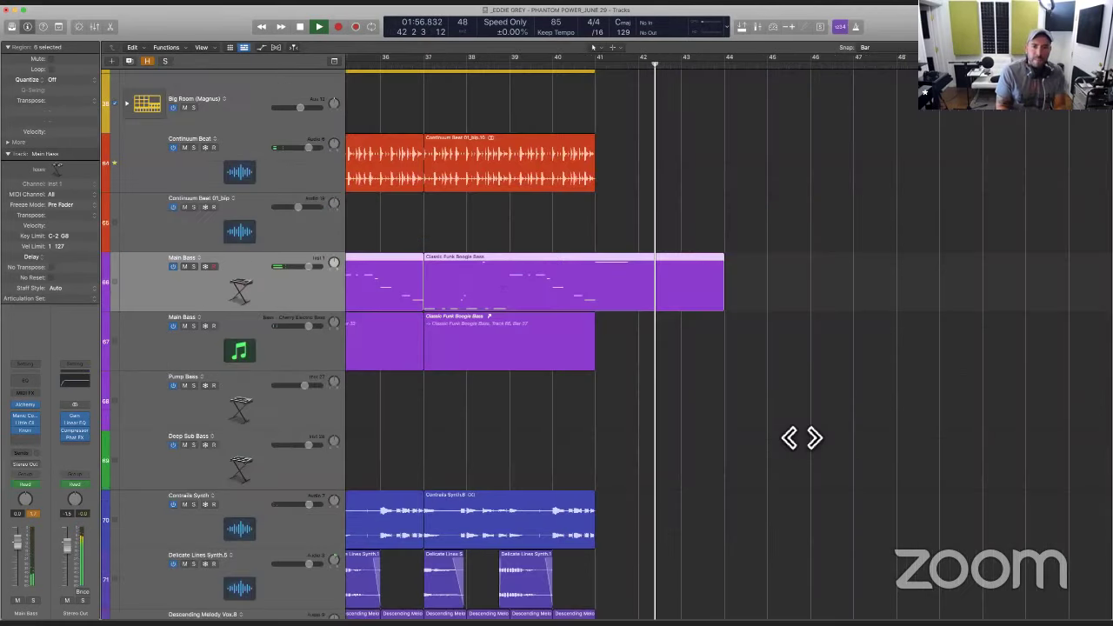
pyautogui.click(596, 380)
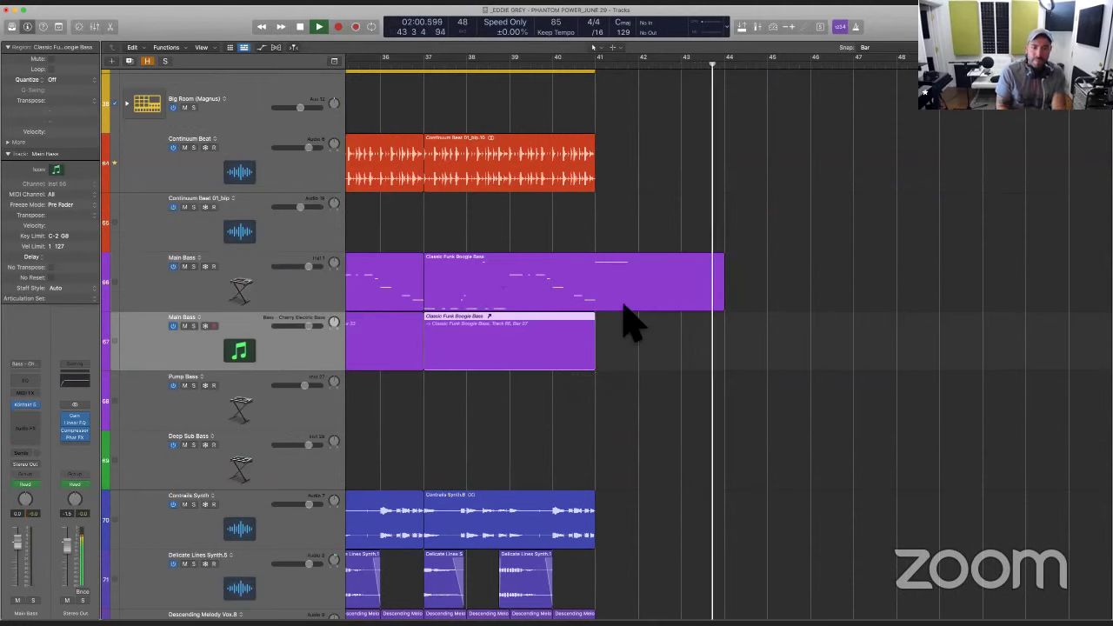
pyautogui.click(604, 278)
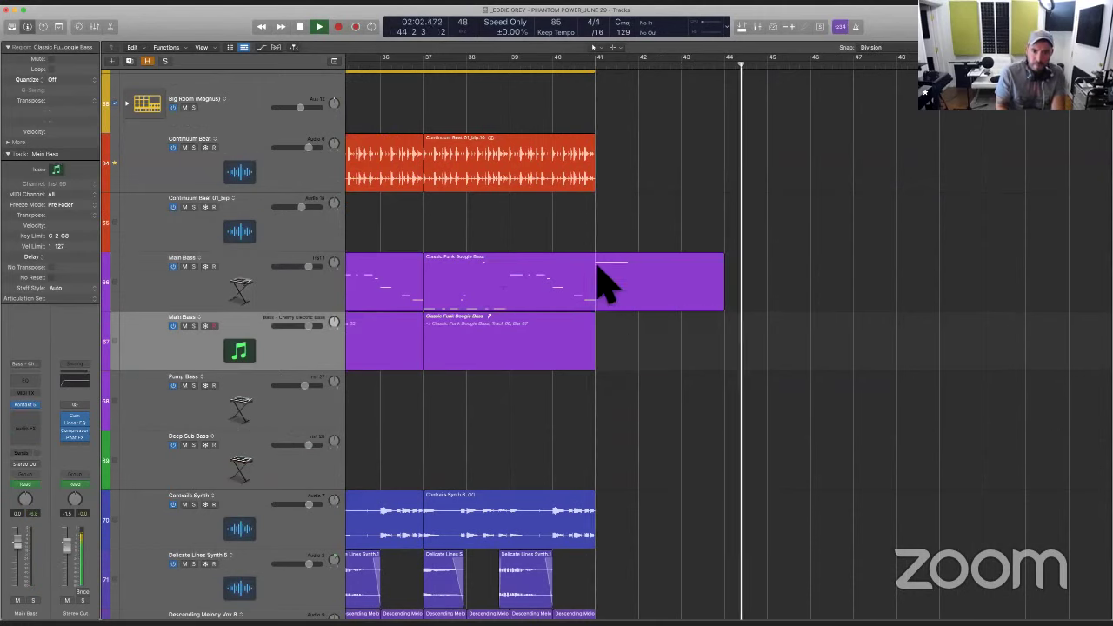
pyautogui.moveTo(609, 281); pyautogui.dragTo(643, 343)
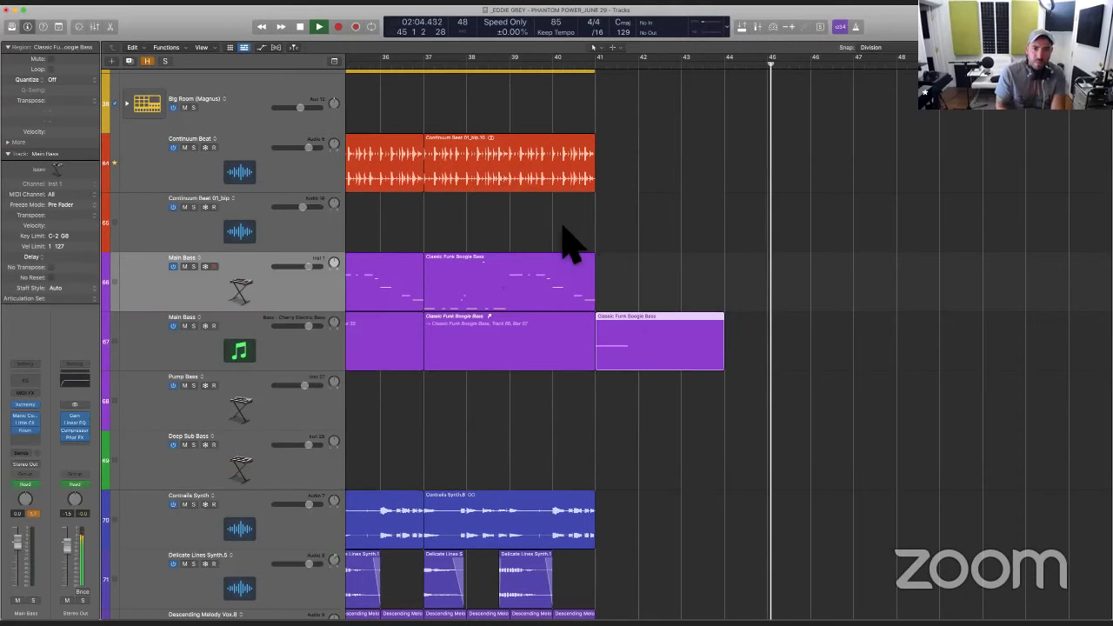
pyautogui.press('space')
pyautogui.press('space')
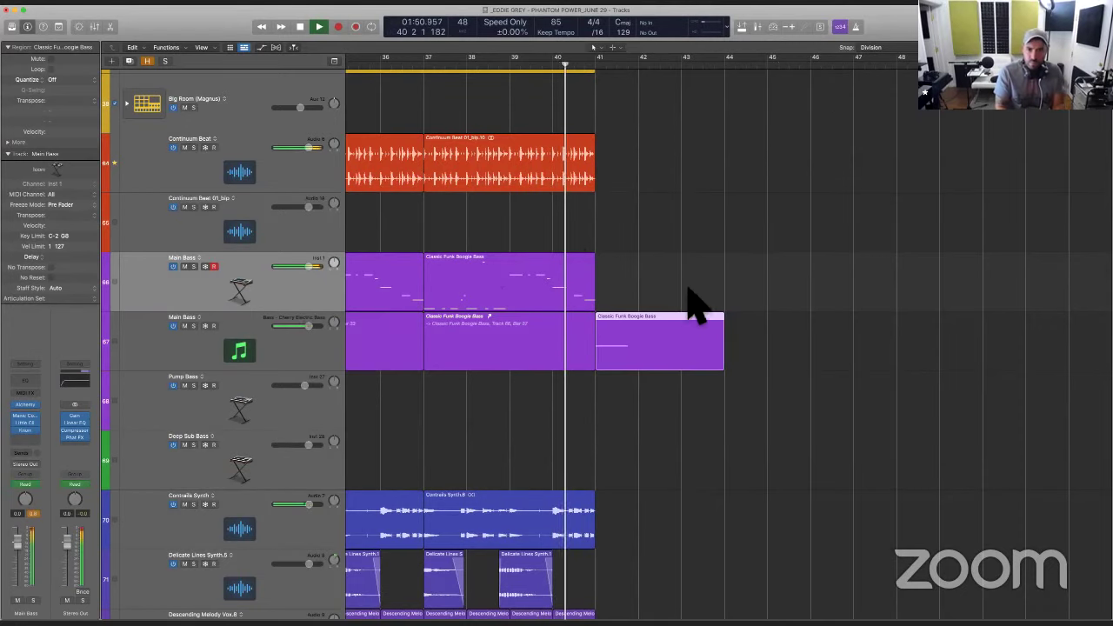
# In the moved bass region, lengthen the single note to bar 44 and transpose it down one octave, then close the note editor
pyautogui.doubleClick(671, 368)
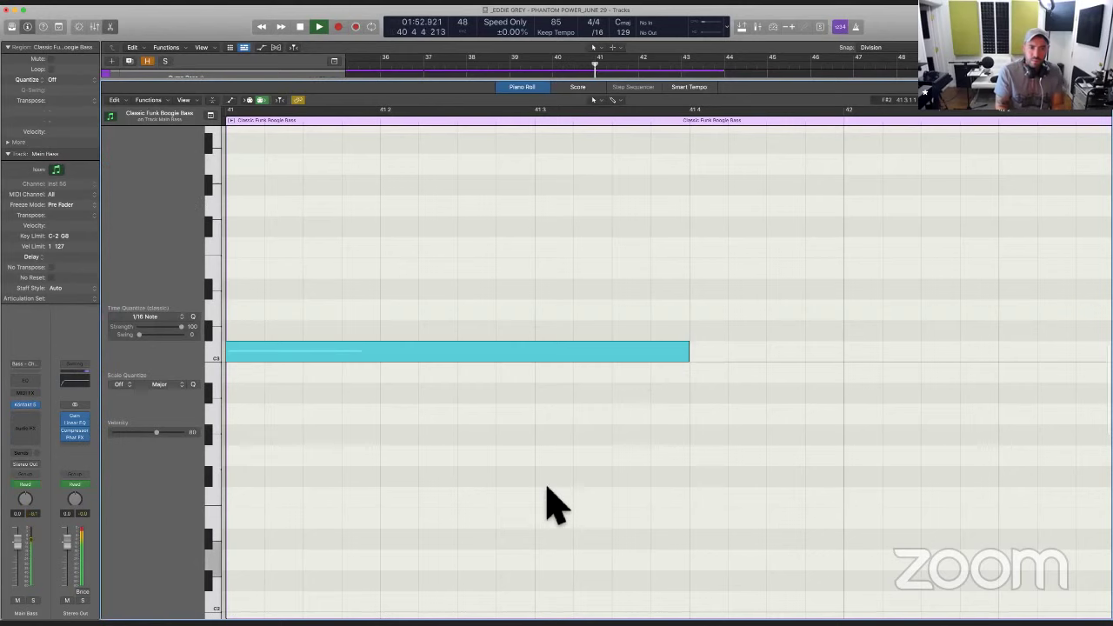
pyautogui.scroll(-5, 546, 504)
pyautogui.scroll(3, 472, 459)
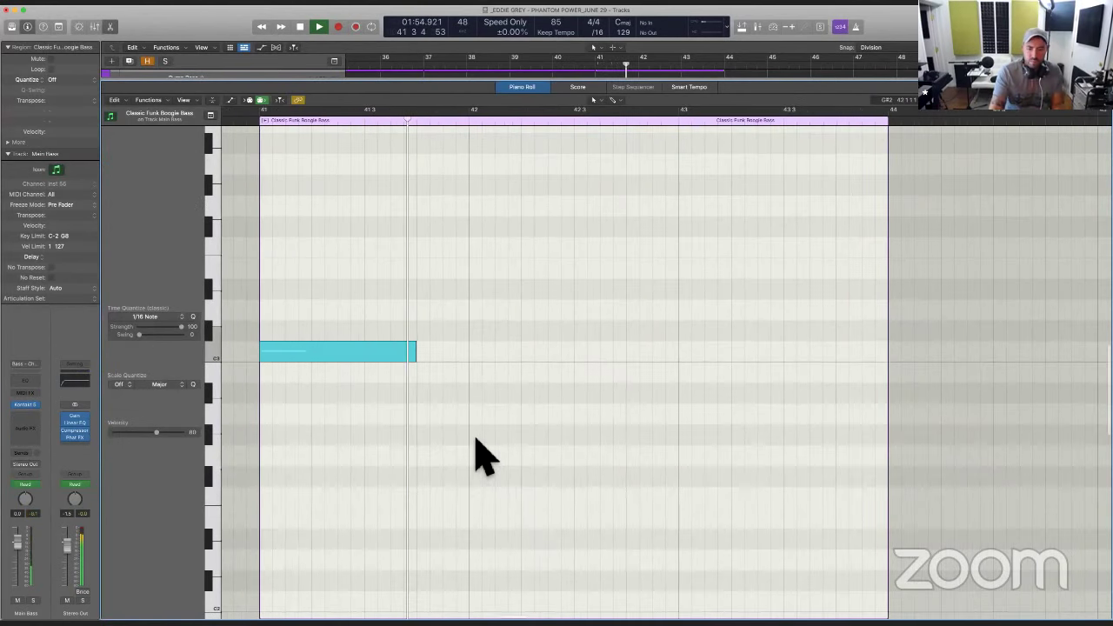
pyautogui.scroll(-2, 477, 452)
pyautogui.moveTo(416, 351); pyautogui.dragTo(726, 372)
pyautogui.hotkey('alt', 'shift', 'Down')
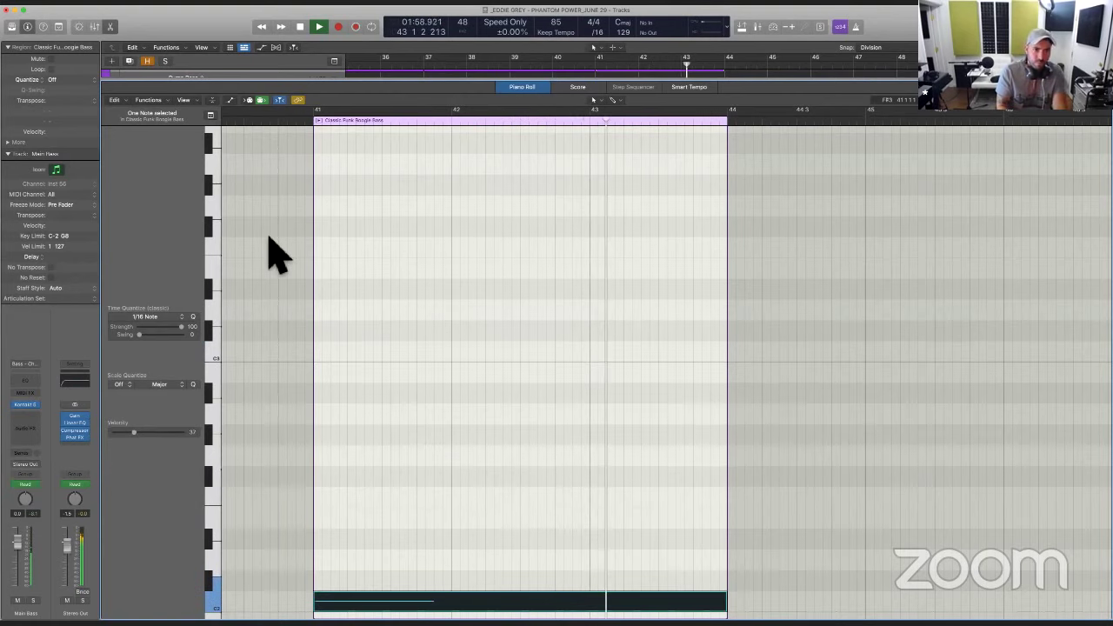
pyautogui.scroll(-5, 454, 275)
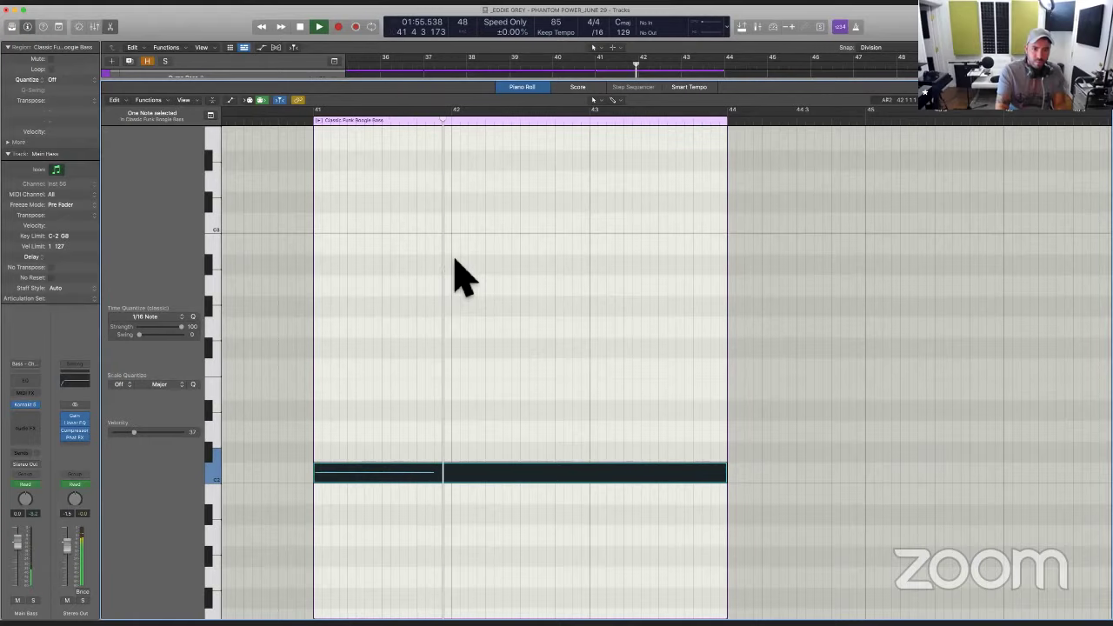
pyautogui.press('e')
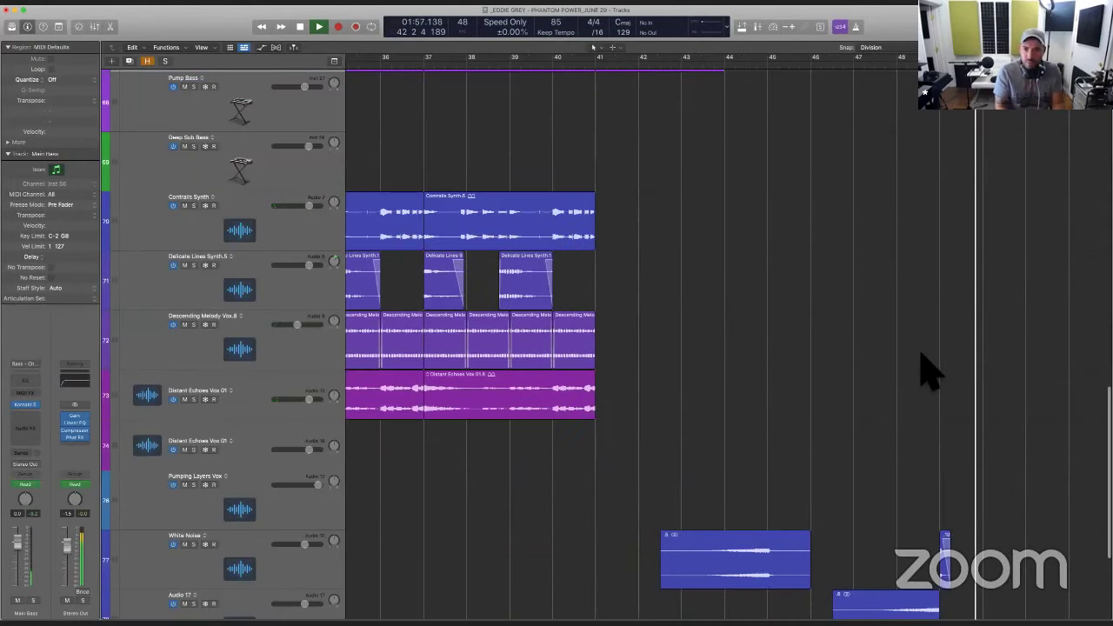
# Extend the moved Main Bass region's end to bar 45 and let the outro play through
pyautogui.press('z')
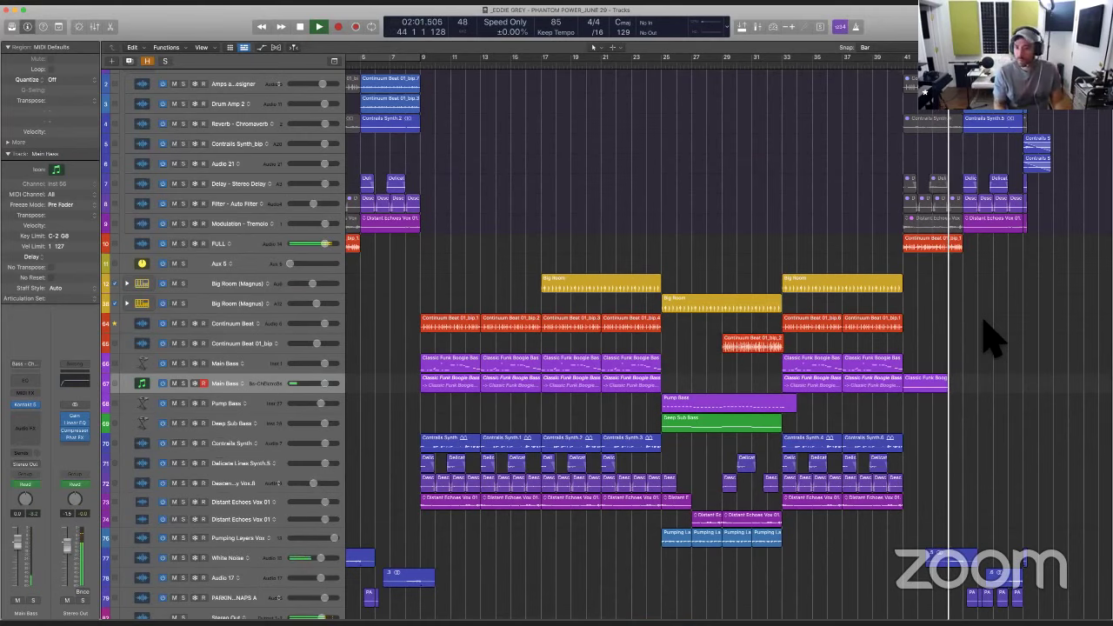
pyautogui.press('super+Right')
pyautogui.press('super+Right')
pyautogui.press('super+Right')
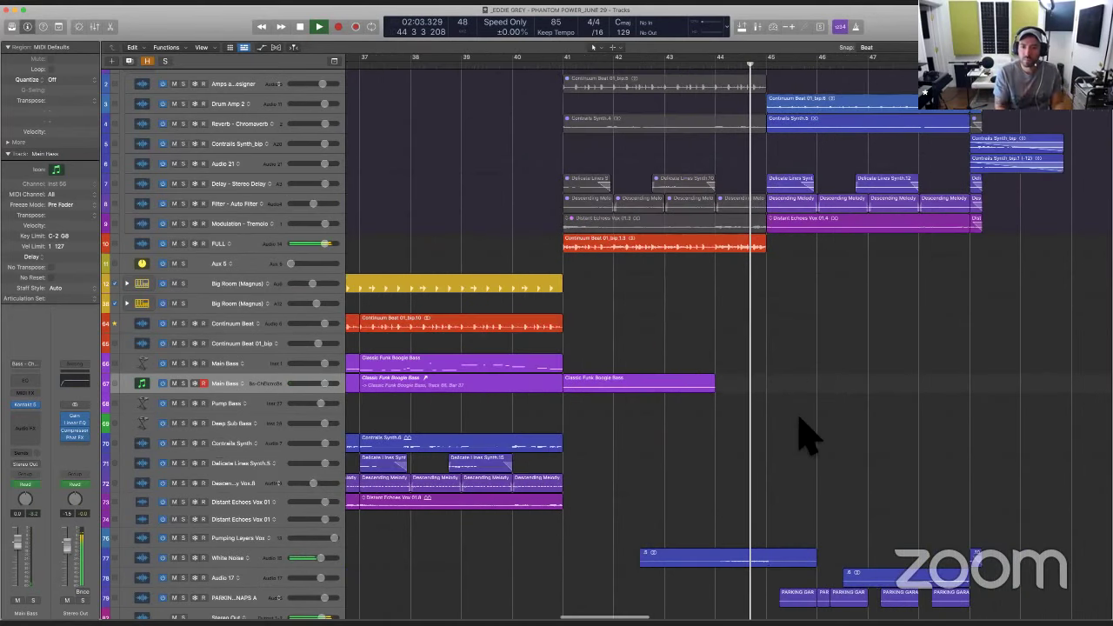
pyautogui.moveTo(731, 399); pyautogui.dragTo(775, 410)
pyautogui.press('super+Left')
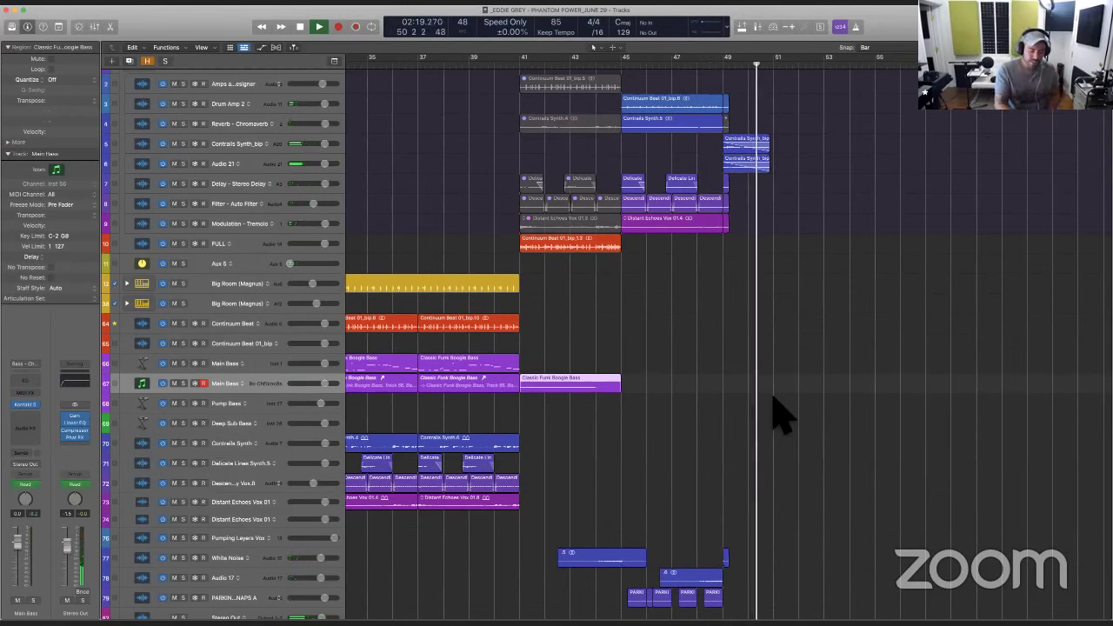
# Stop playback after the outro and return the playhead and arrangement view to bar 1
pyautogui.press('space')
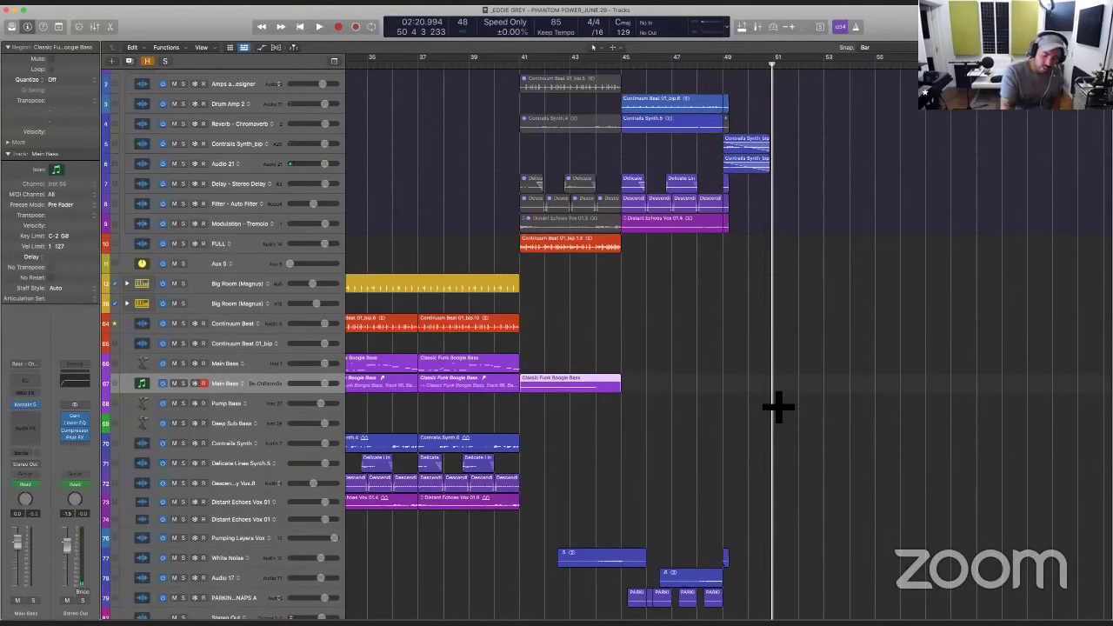
pyautogui.press('Return')
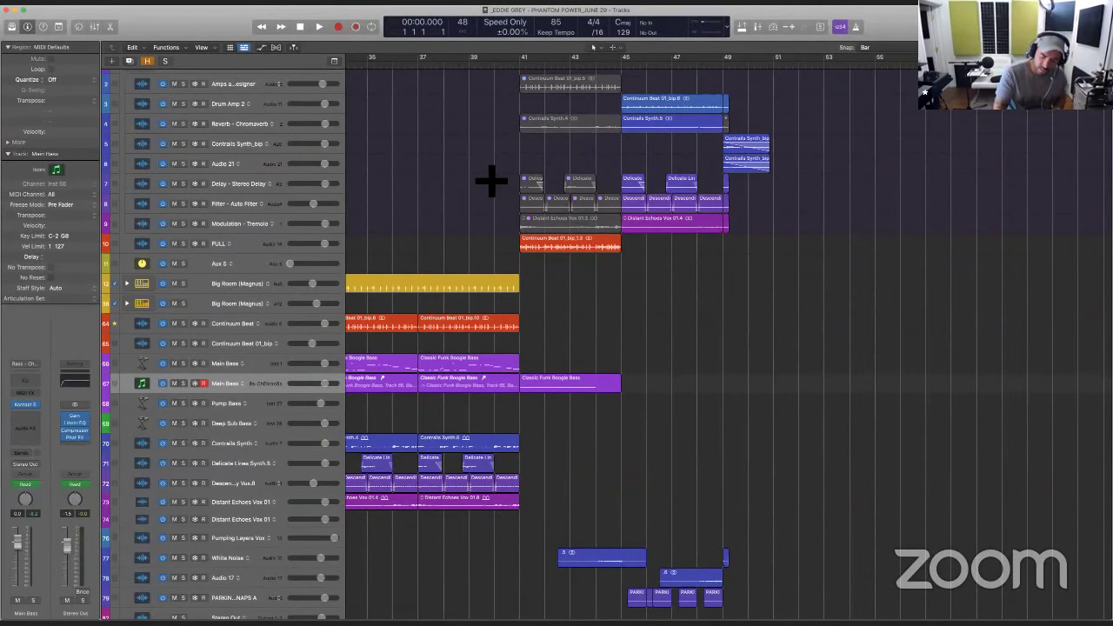
pyautogui.hscroll(-15, 489, 186)
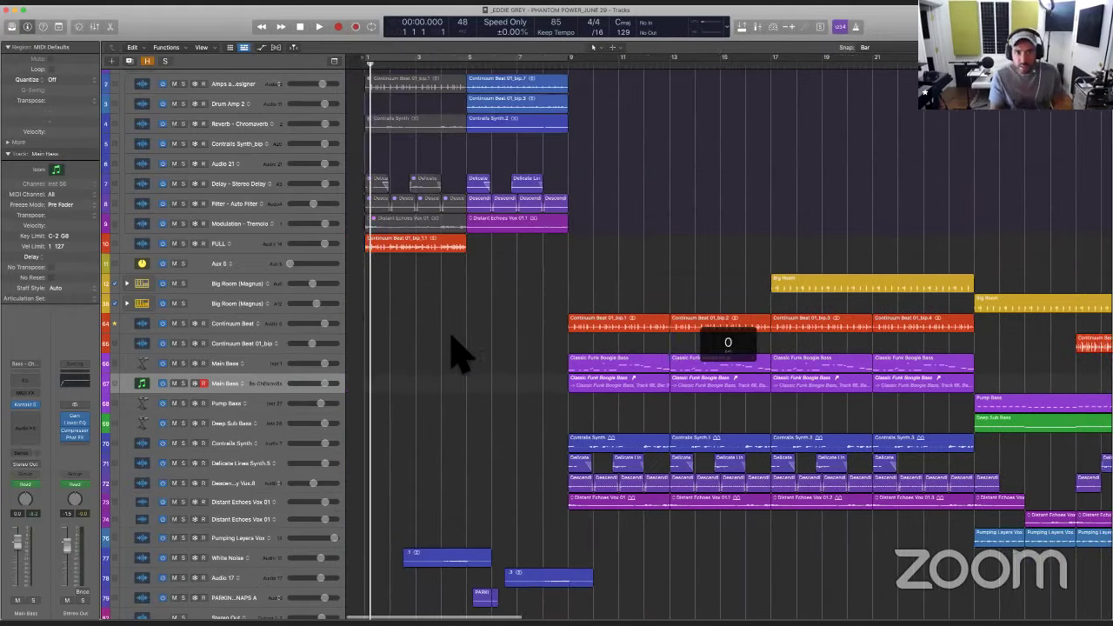